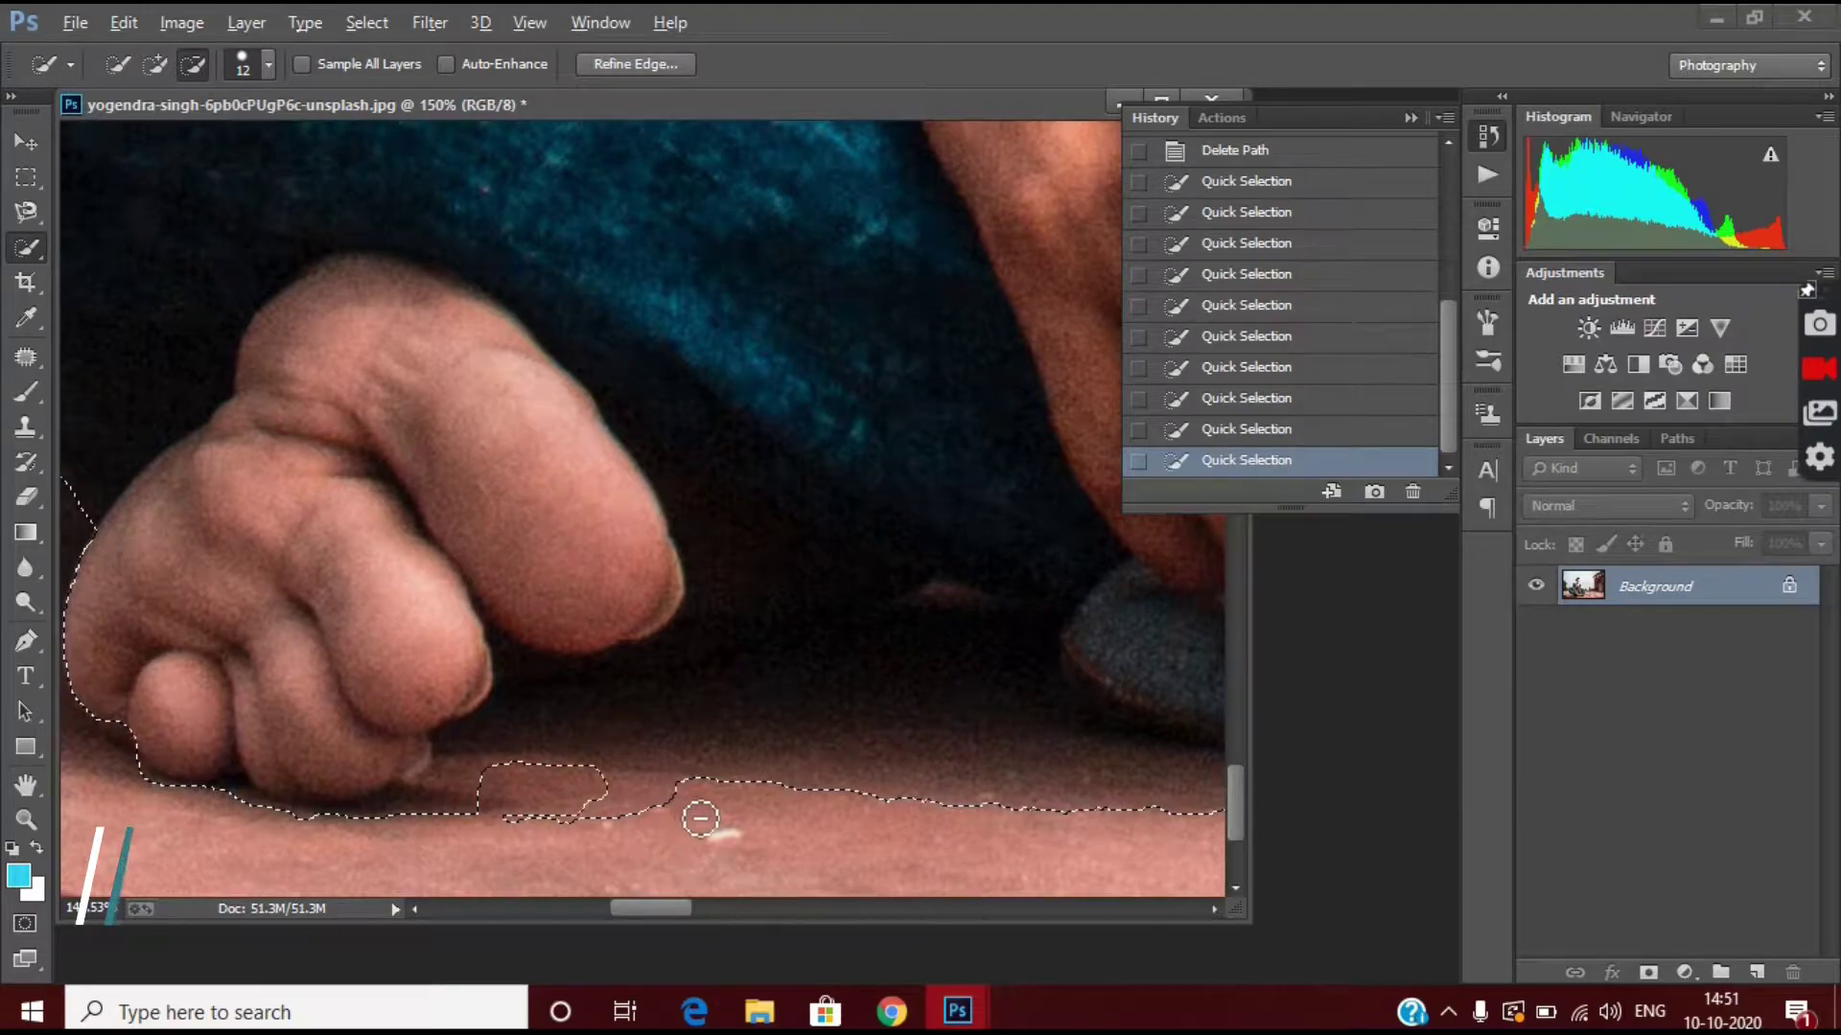
Subtract the floor beside and beneath the man's foot from the Quick Selection.
mouse_move(656, 804)
left_mouse_down()
mouse_move(506, 769)
mouse_move(424, 810)
mouse_move(445, 803)
left_mouse_up()
left_click_drag(563, 746, 529, 759)
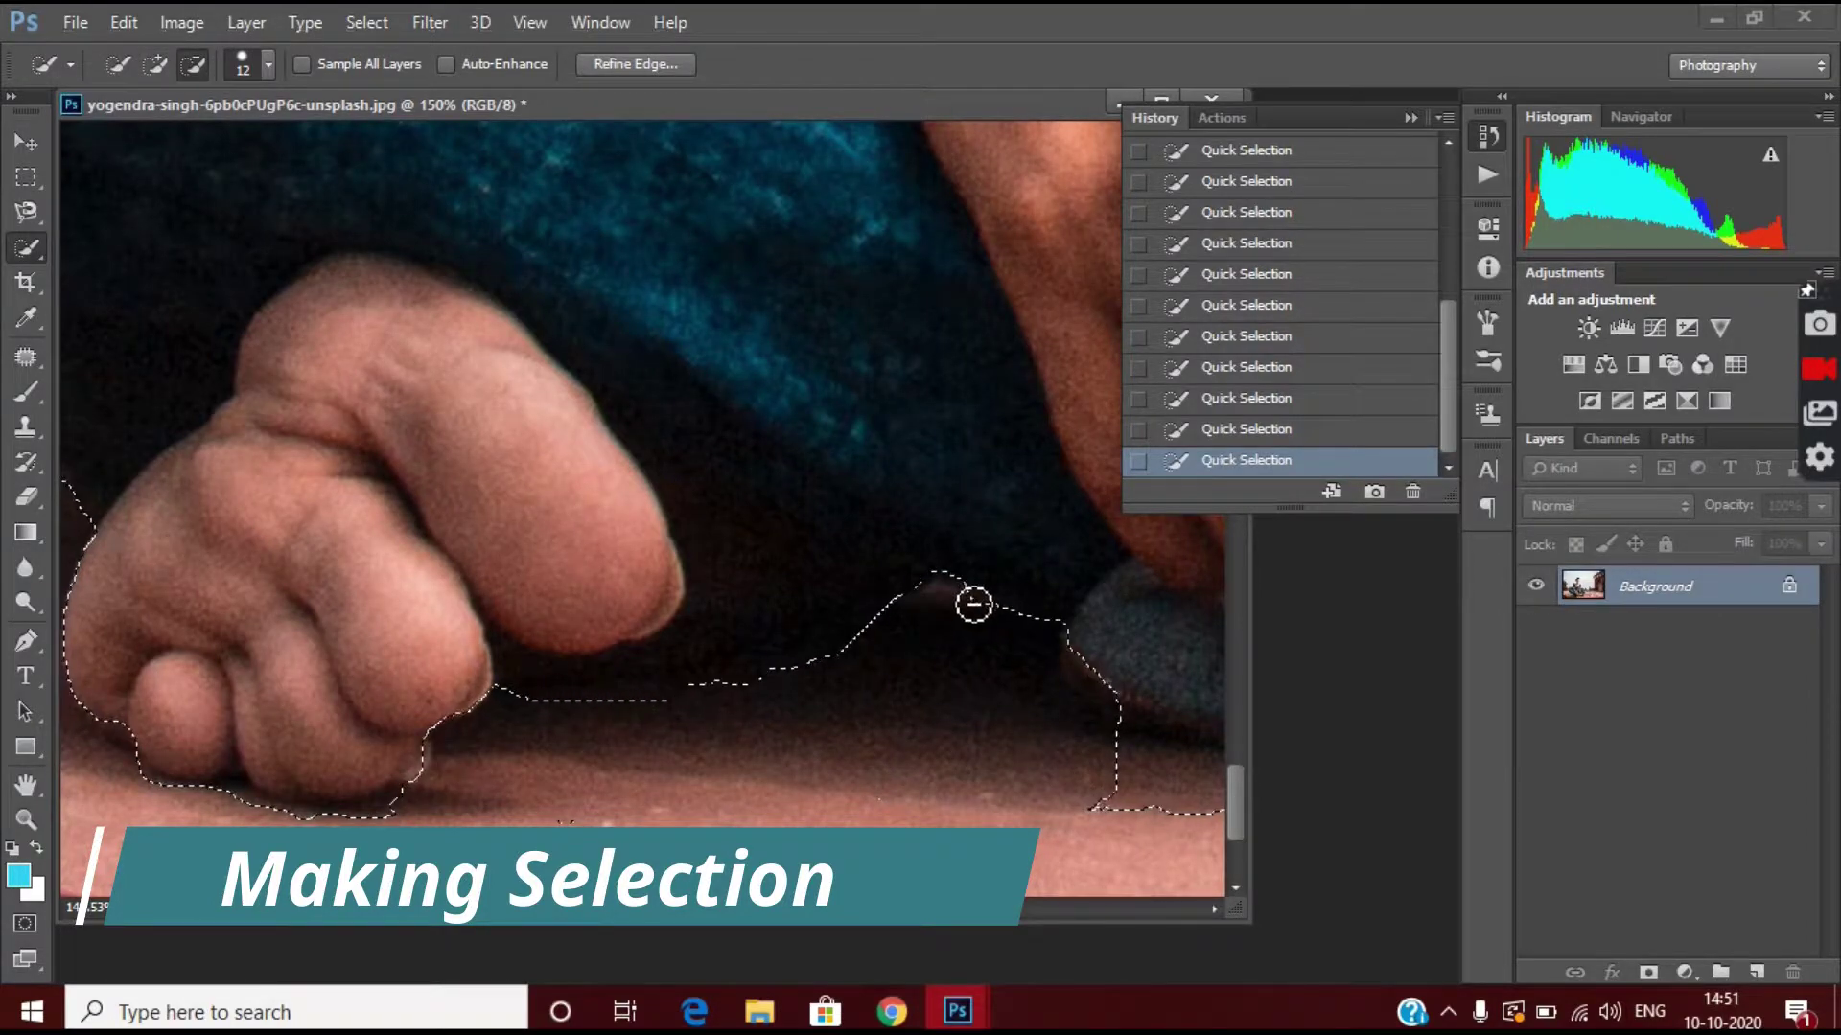
scroll(347, 818, "up", 5)
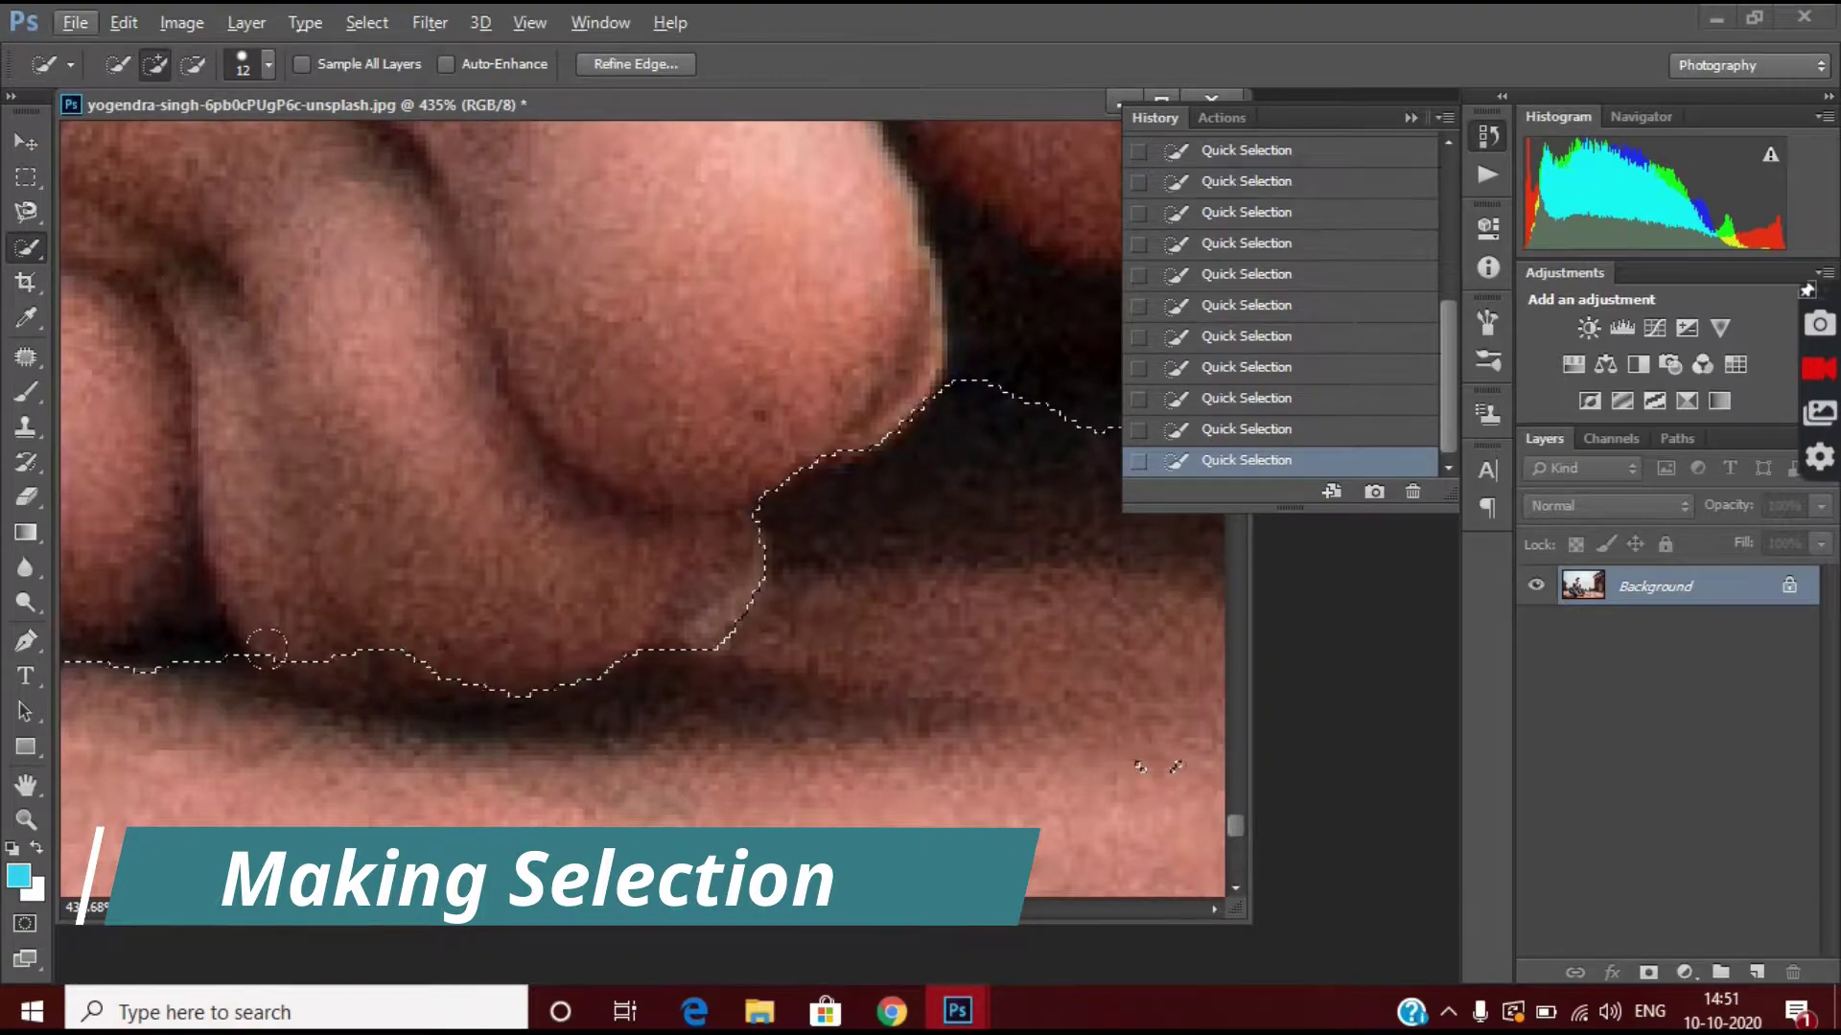
scroll(425, 682, "down", 8)
scroll(502, 735, "up", 6)
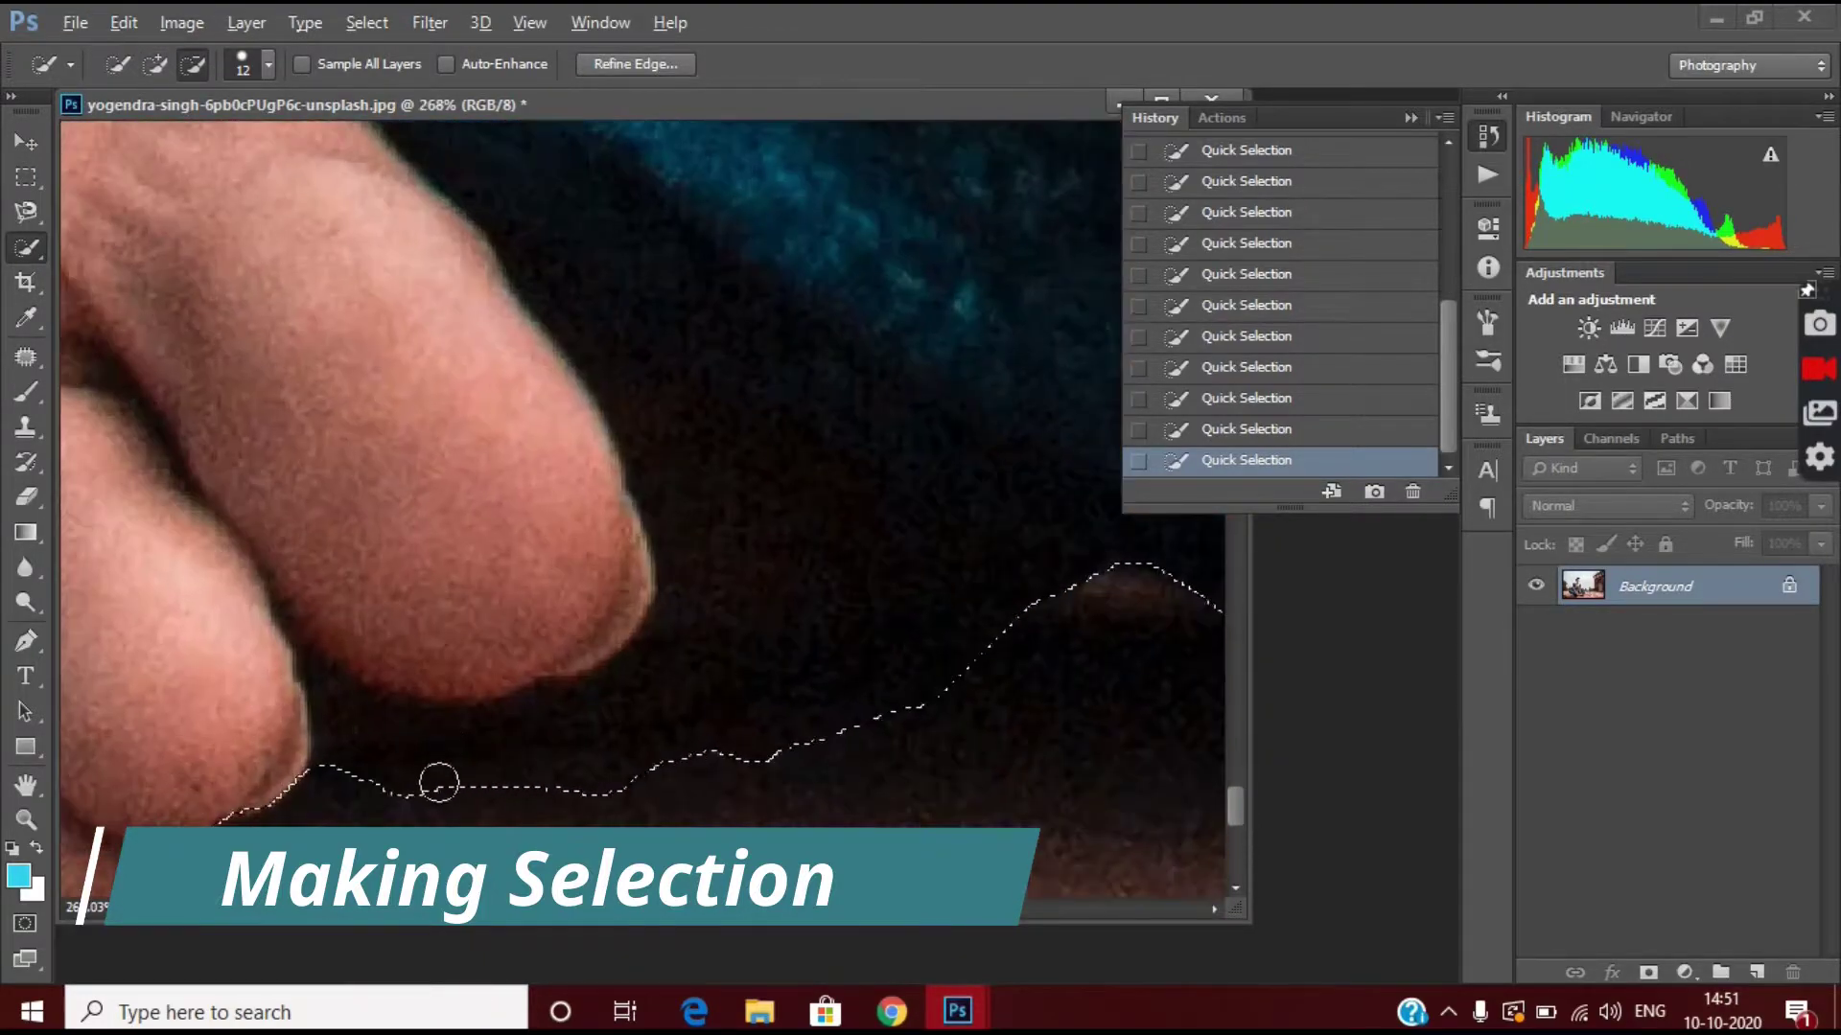
scroll(427, 773, "down", 6)
scroll(592, 793, "up", 6)
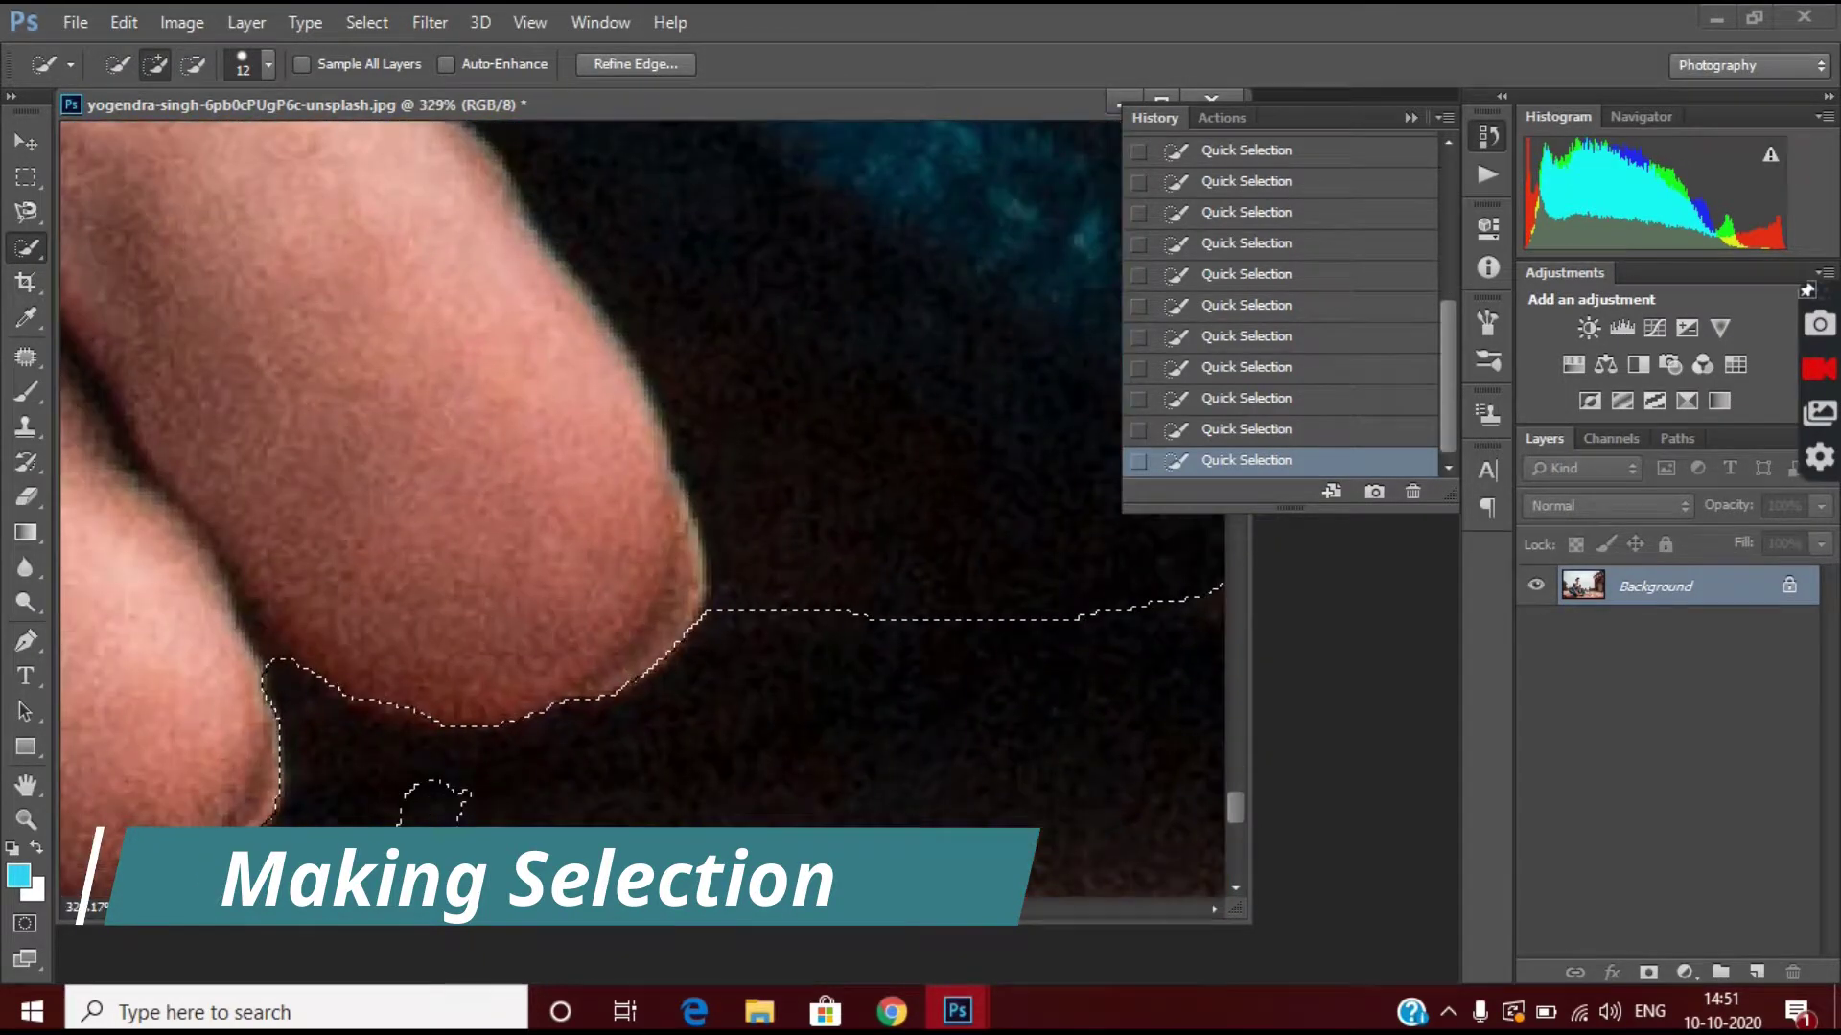
scroll(694, 817, "down", 5)
scroll(994, 793, "down", 1)
Try extending the selection along the foot's lower edge, then undo that stroke.
scroll(434, 524, "up", 4)
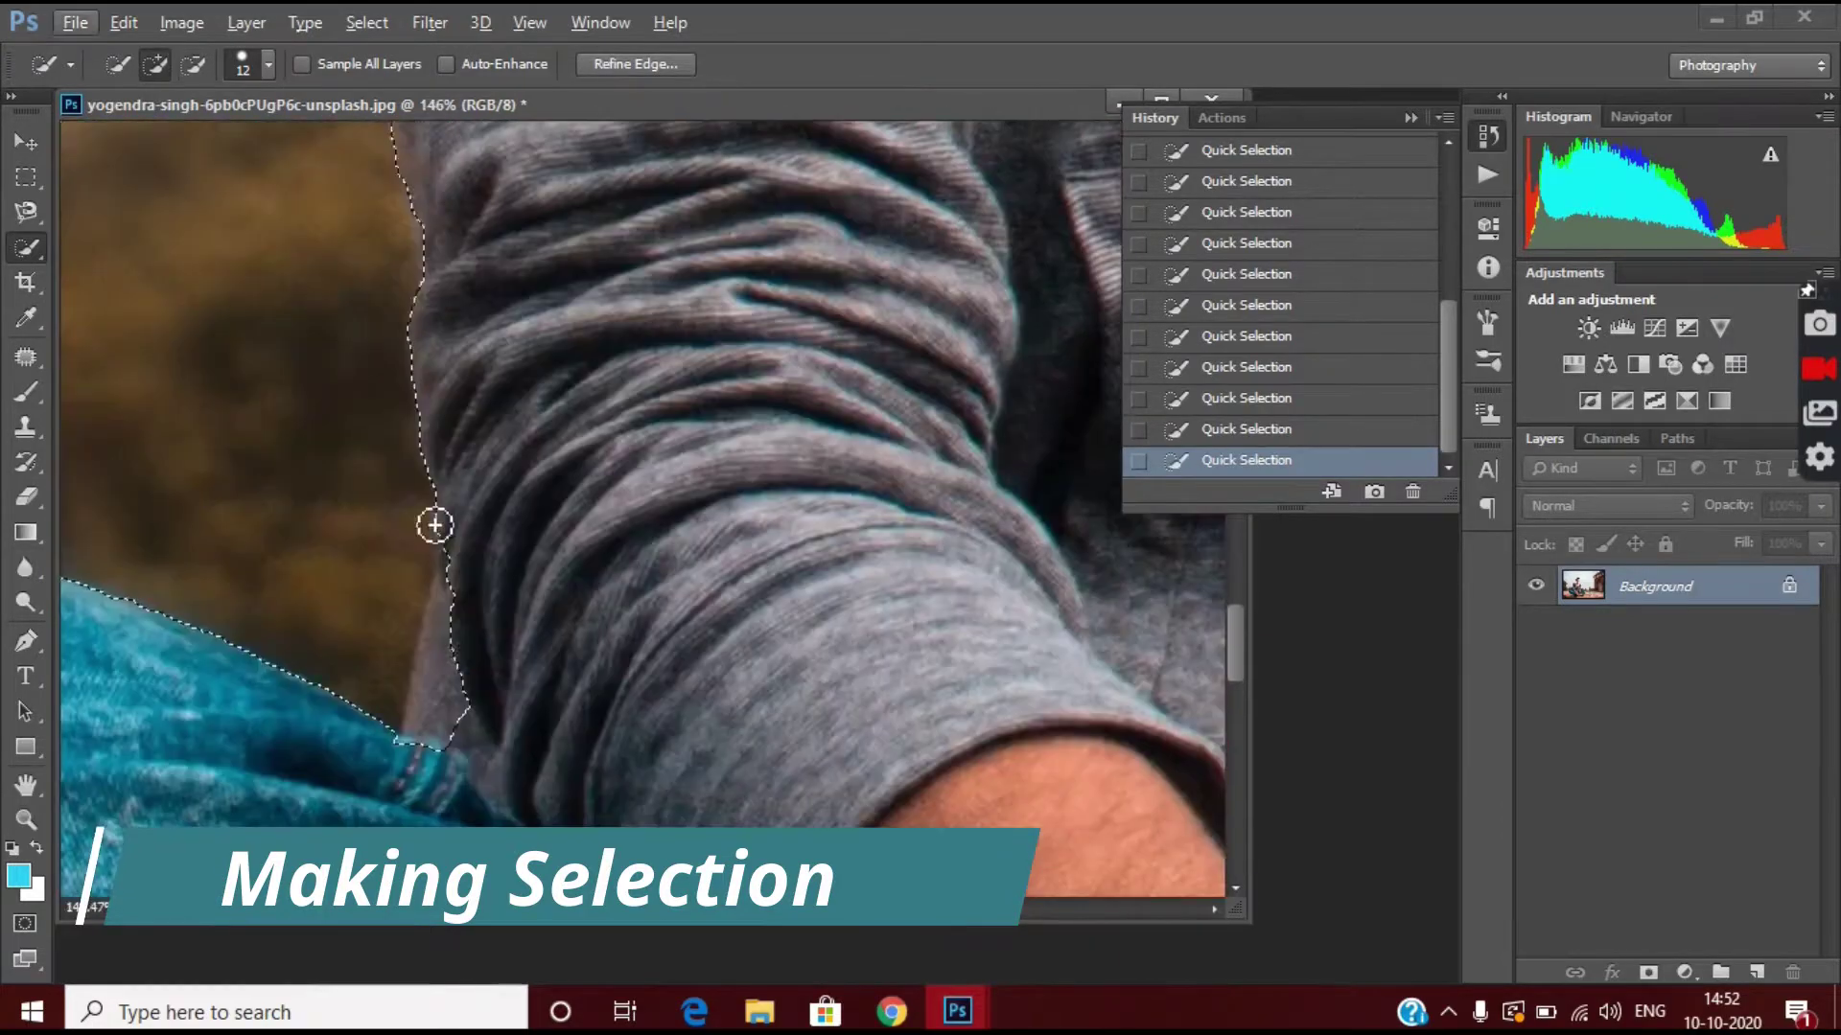
scroll(422, 735, "down", 4)
scroll(748, 789, "up", 2)
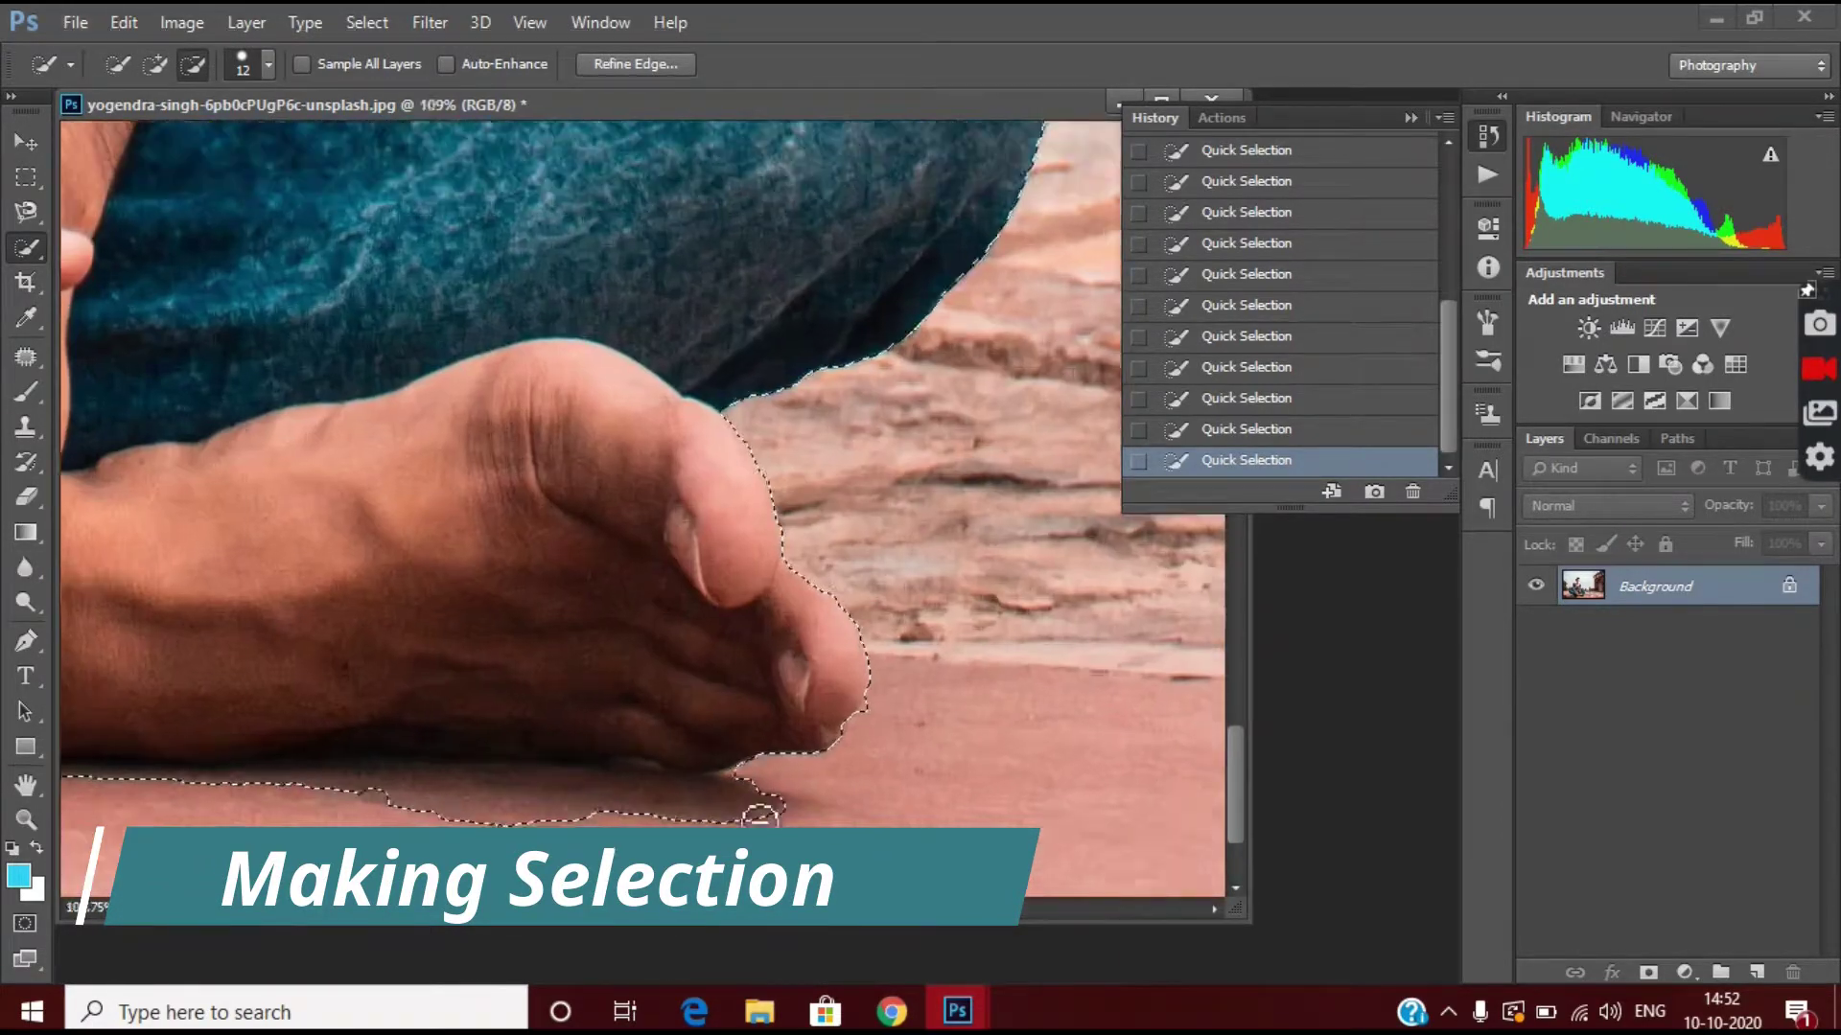
scroll(760, 814, "up", 3)
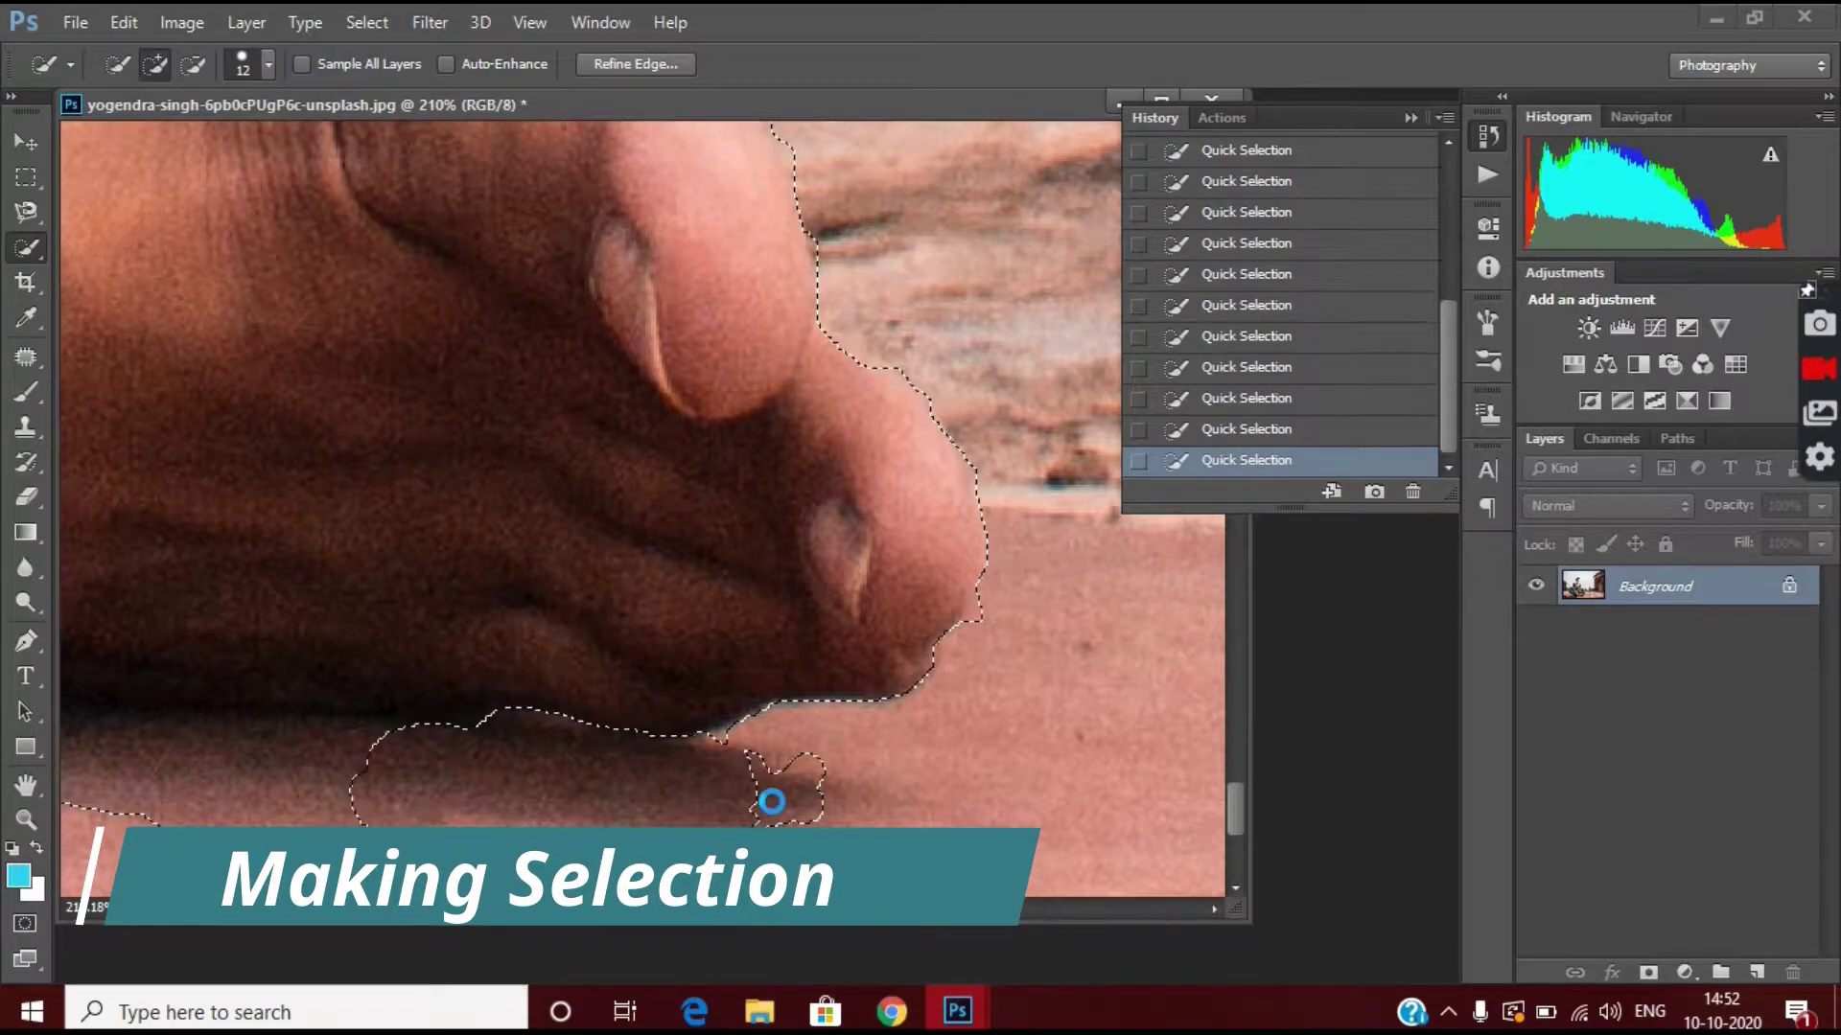
scroll(810, 808, "down", 3)
left_click_drag(315, 687, 33, 691)
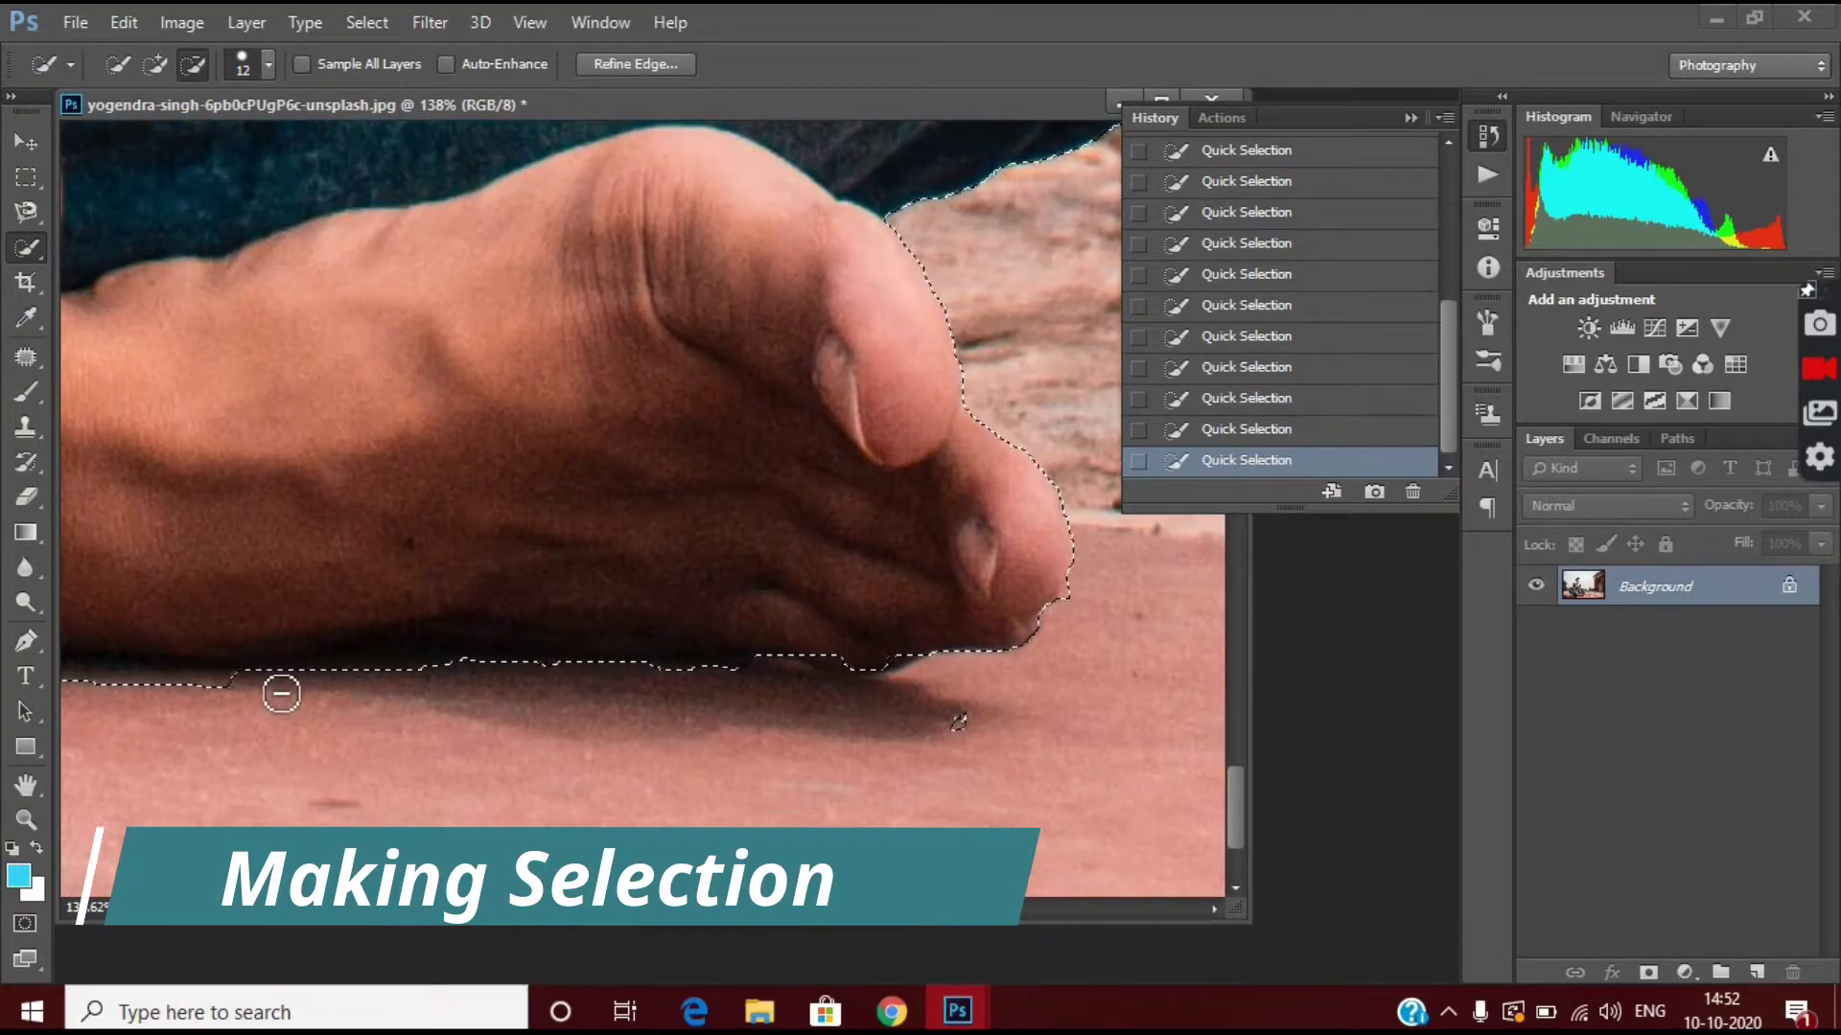
scroll(128, 739, "left", 5)
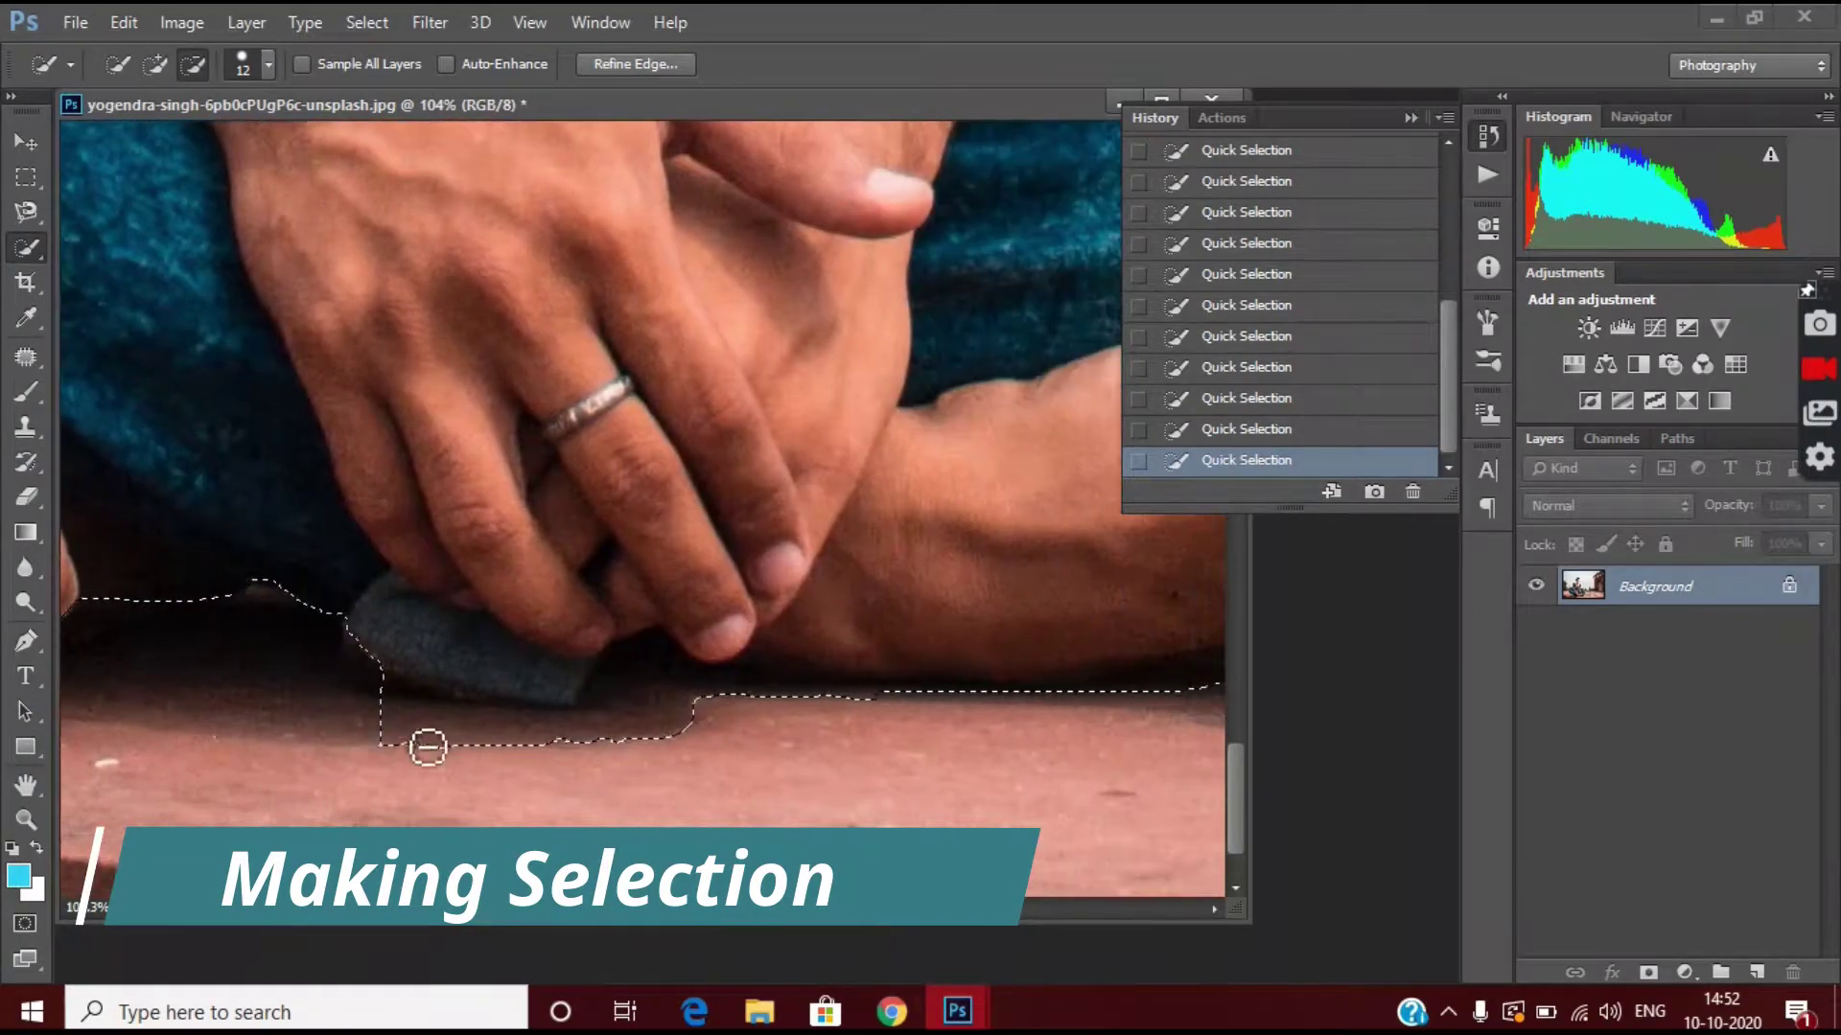
key("ctrl+z")
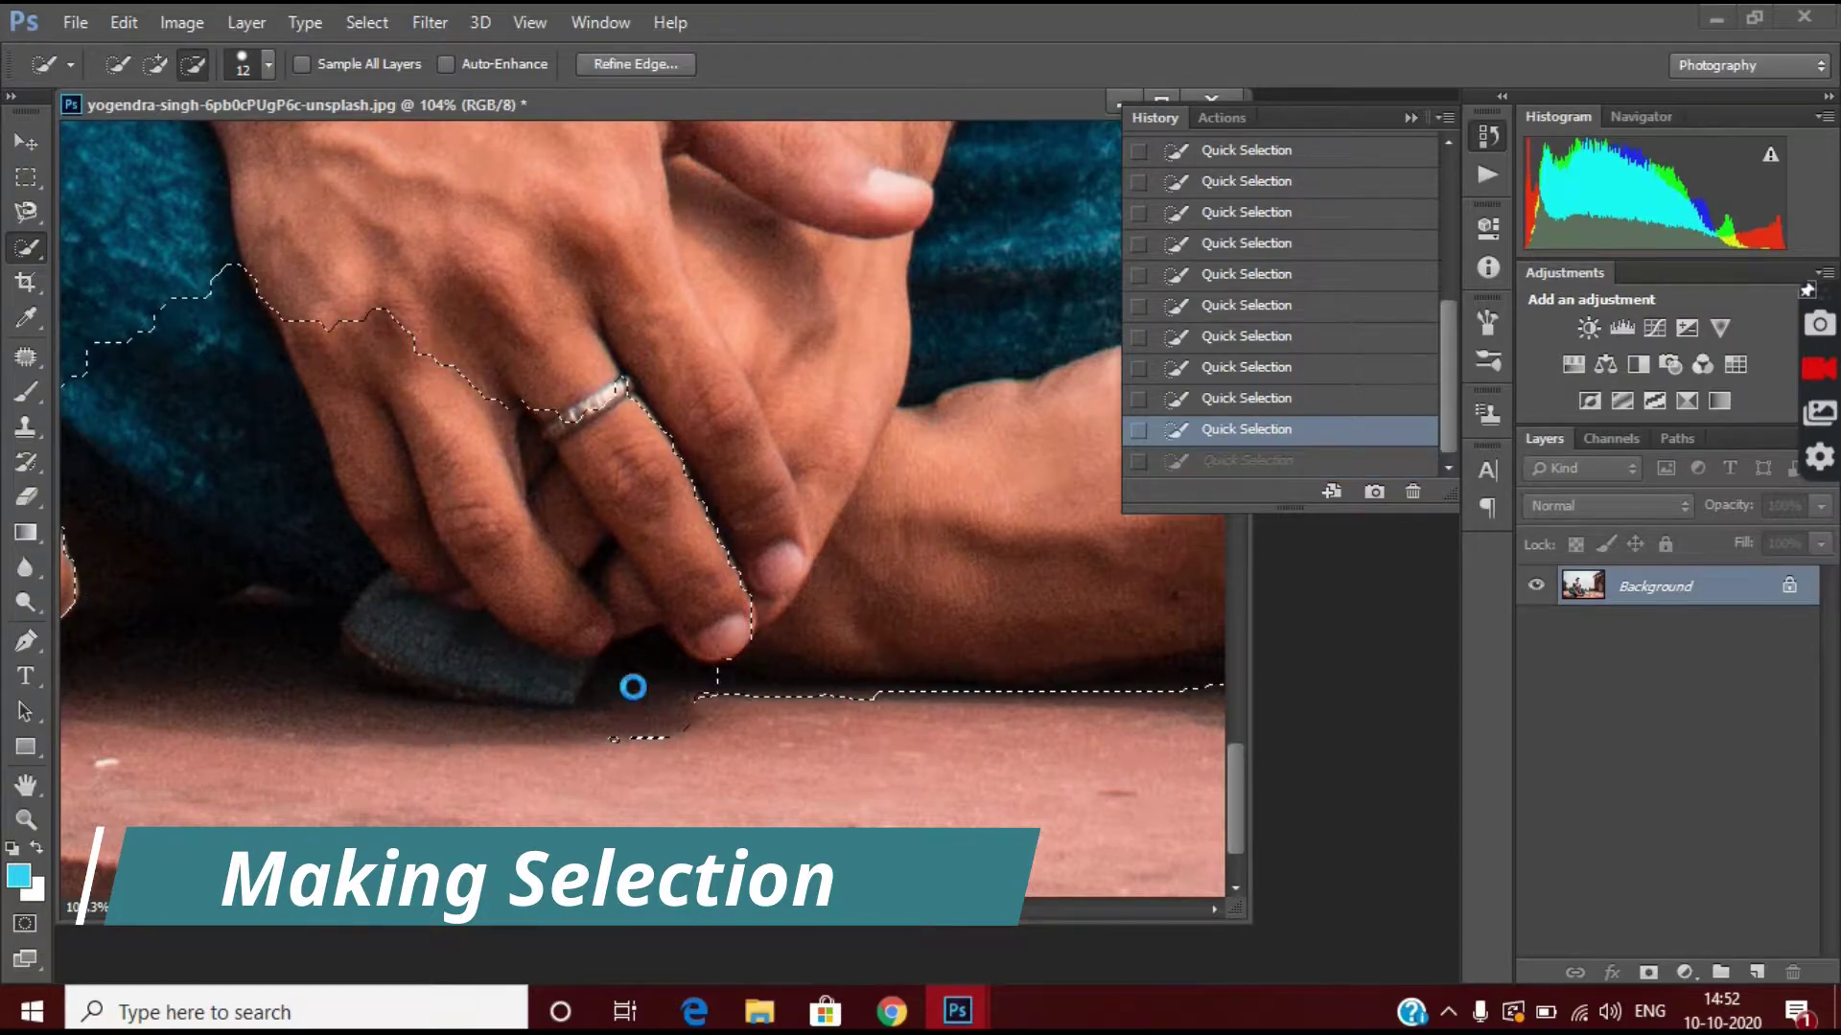
Subtract the area below the fingertip and trim around the dark gap, undoing the last change.
scroll(623, 671, "up", 3)
left_click(642, 604, "alt")
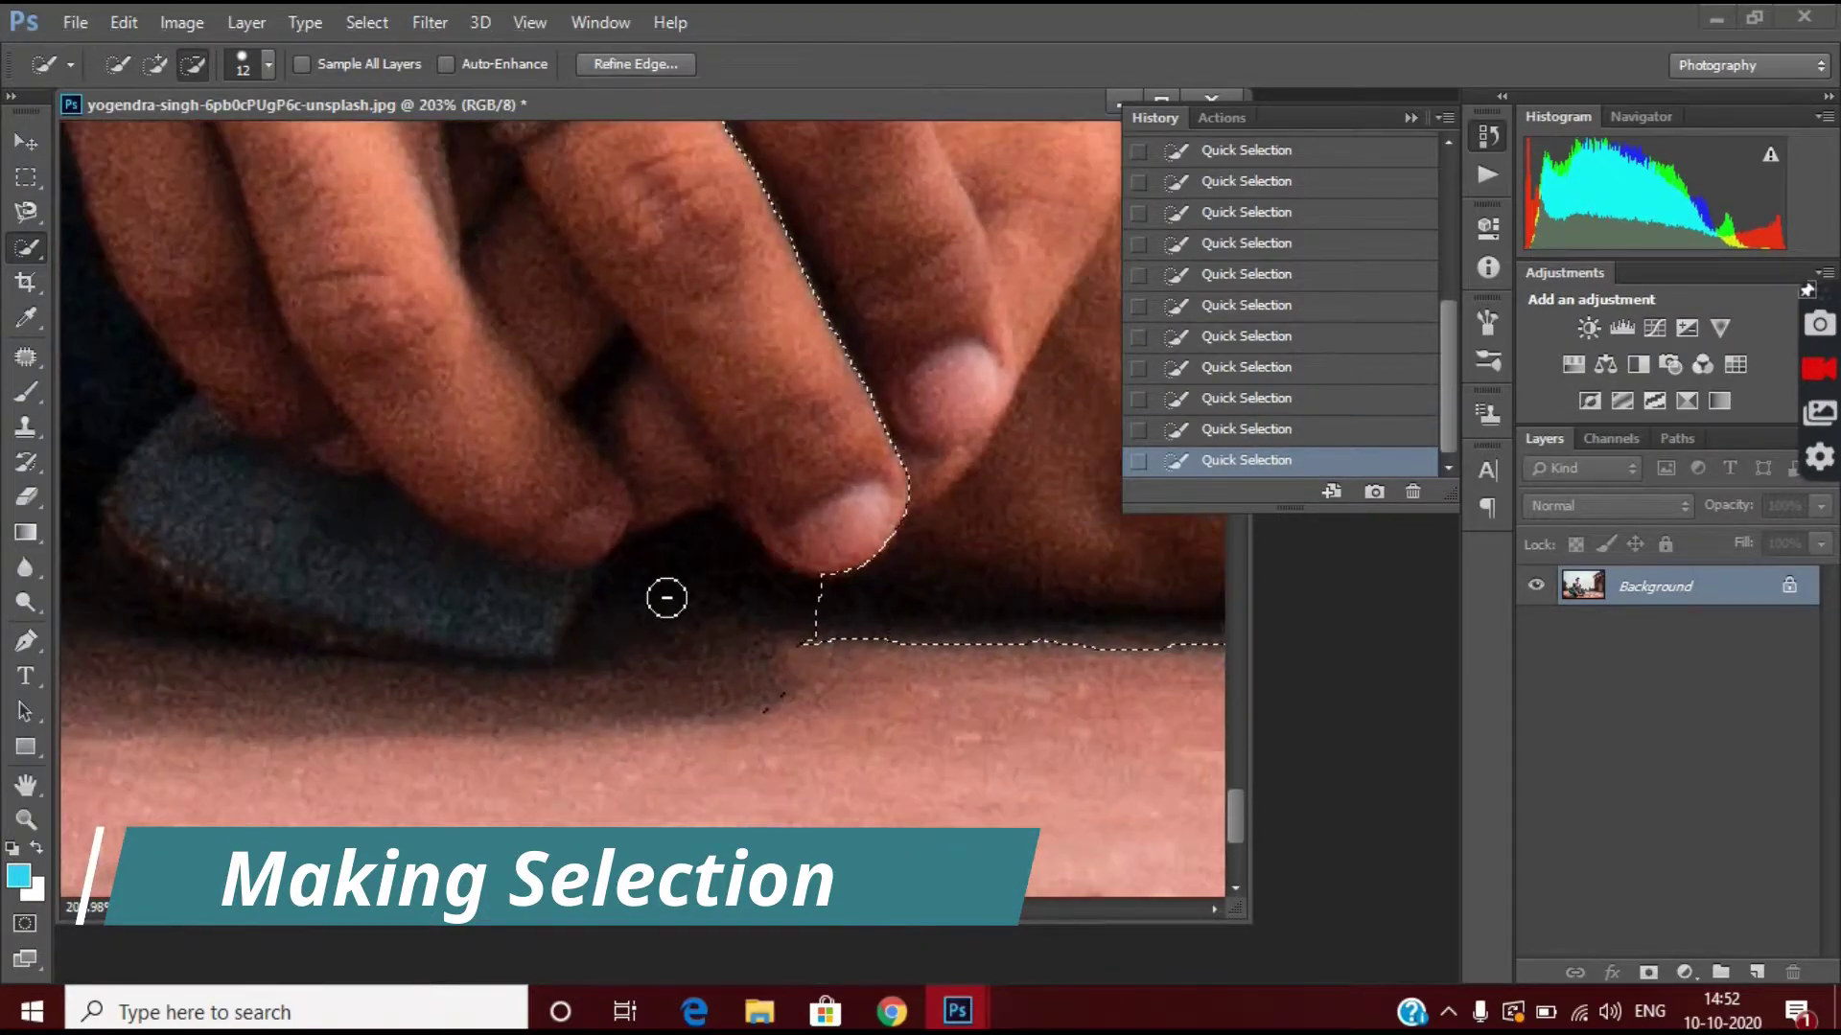
scroll(666, 598, "up", 3)
scroll(1150, 623, "up", 3)
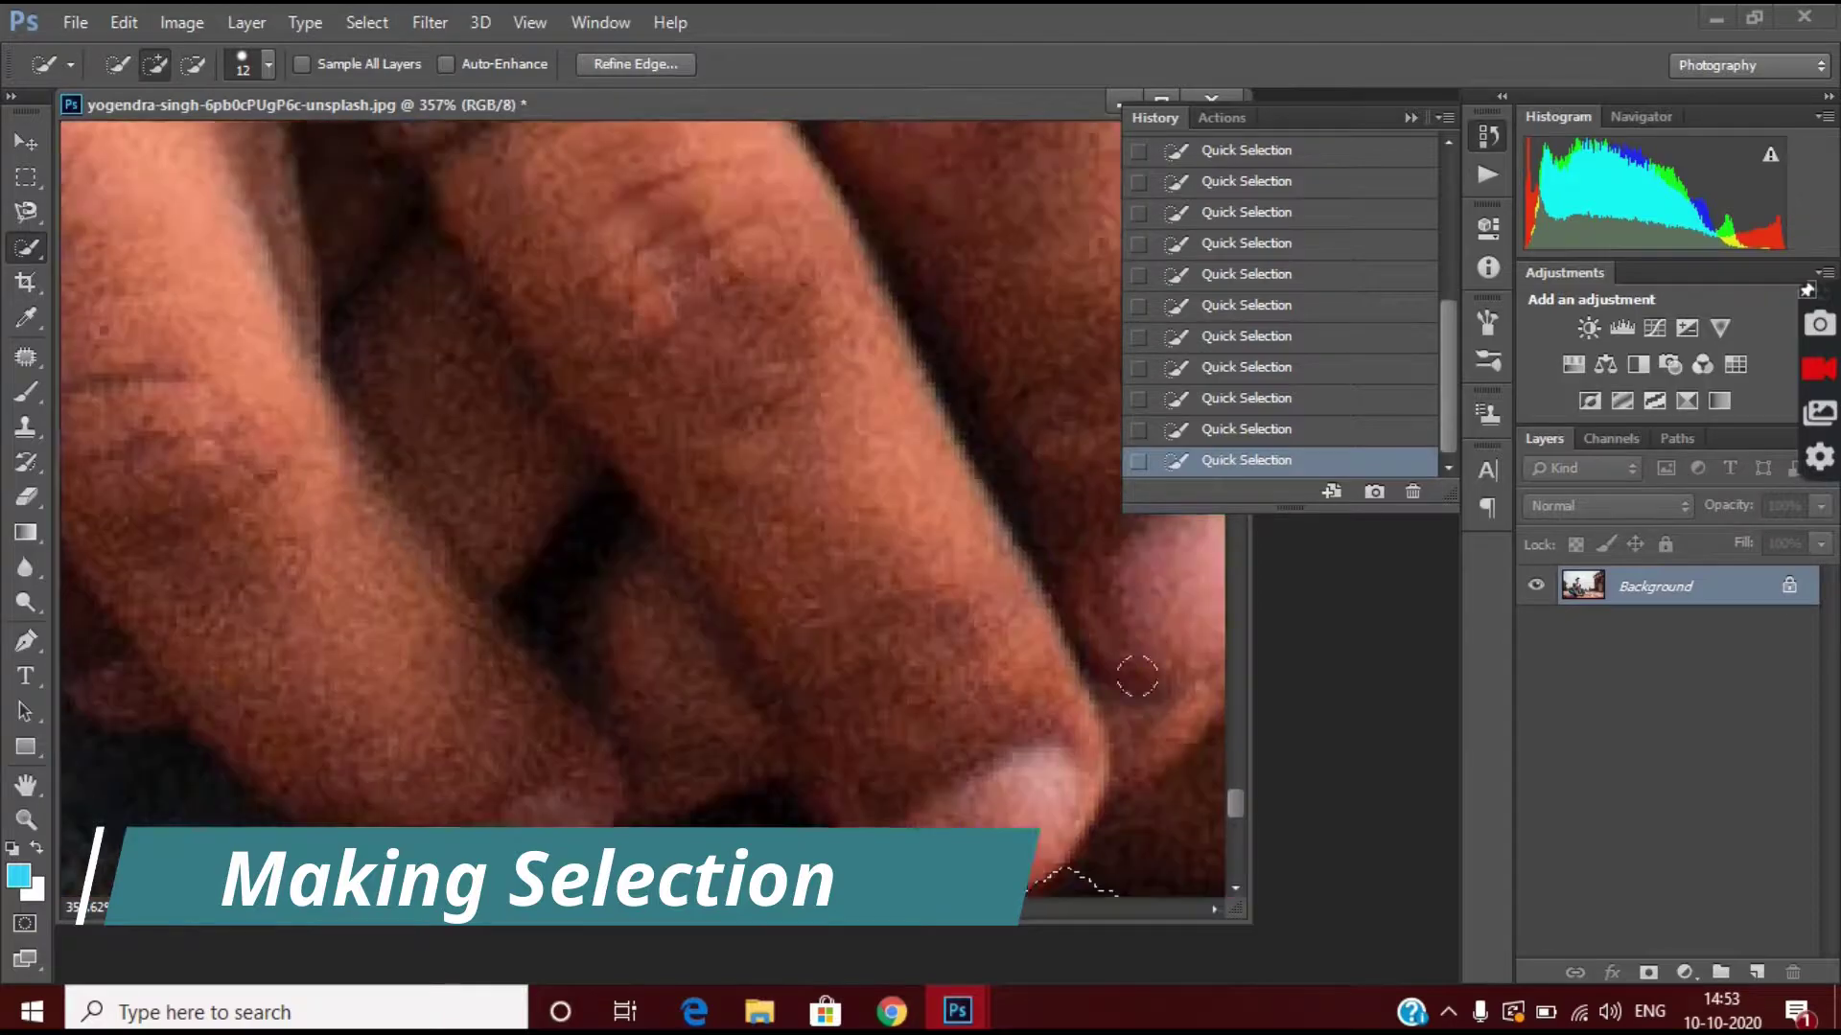
scroll(710, 683, "down", 3)
mouse_move(678, 514)
left_mouse_down()
mouse_move(789, 705)
mouse_move(864, 699)
left_mouse_up()
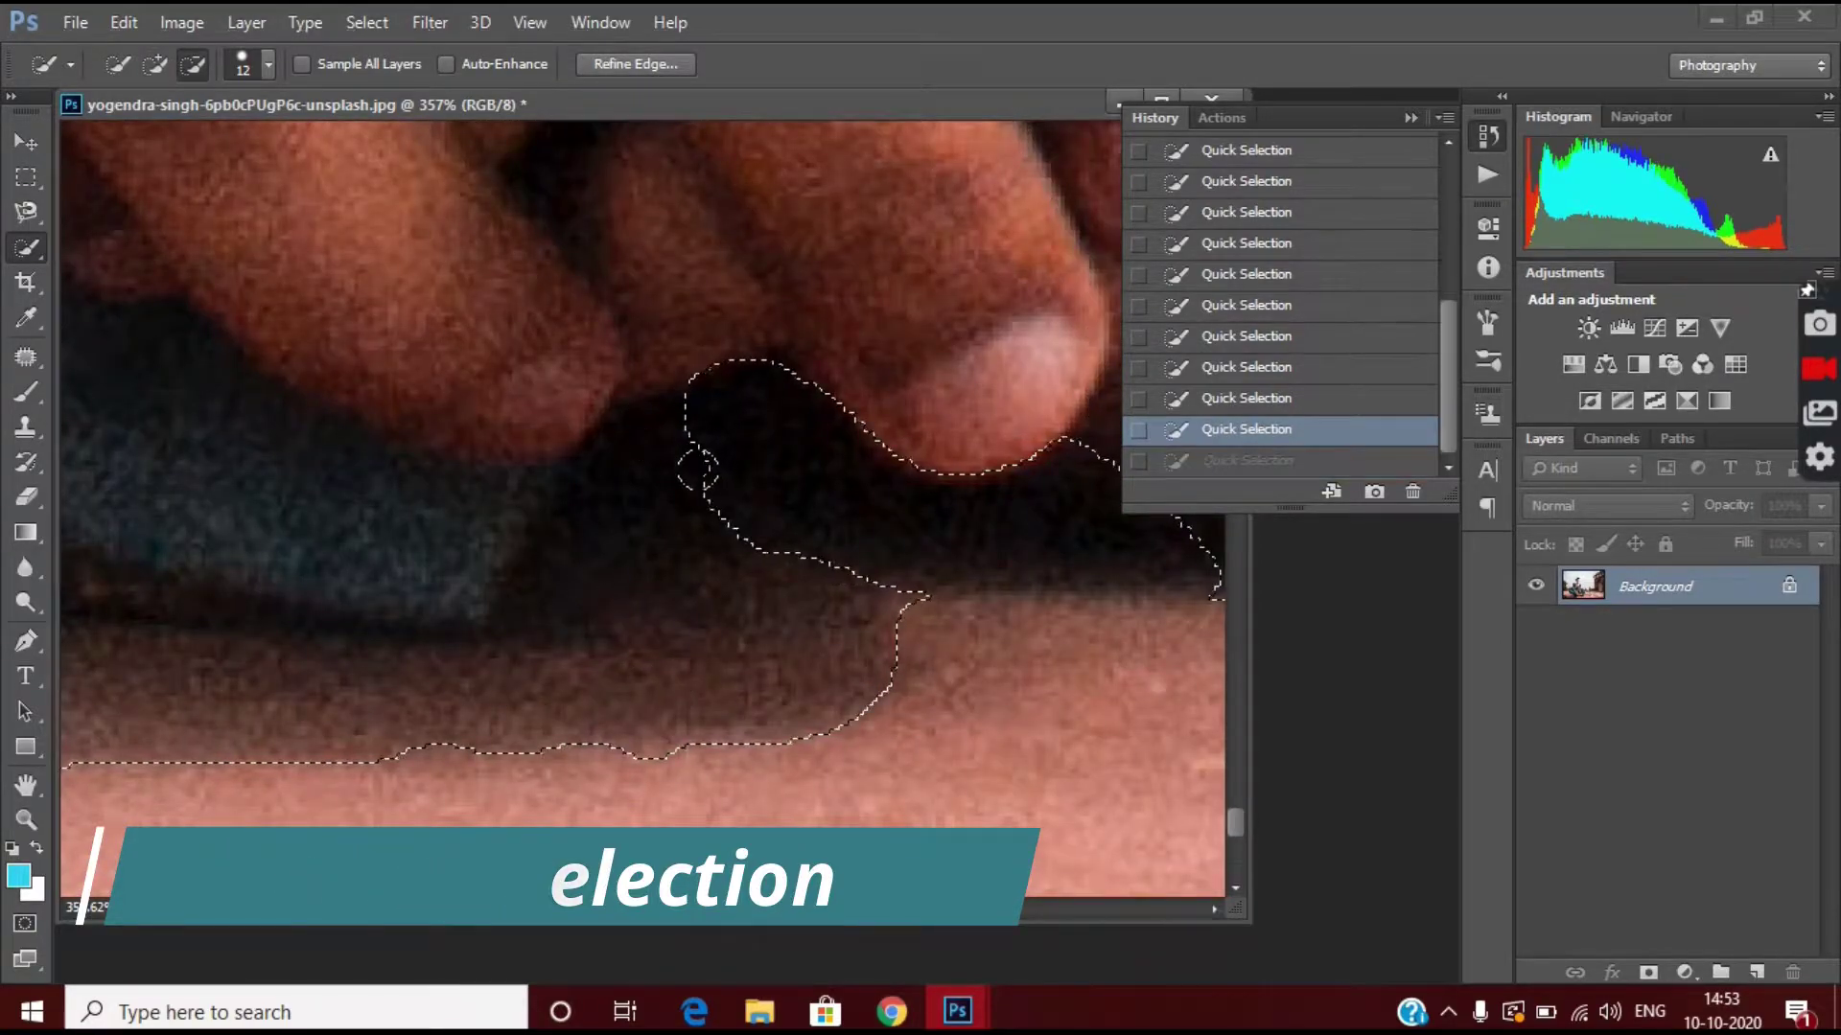
left_click_drag(887, 604, 633, 594)
key("ctrl+alt+z")
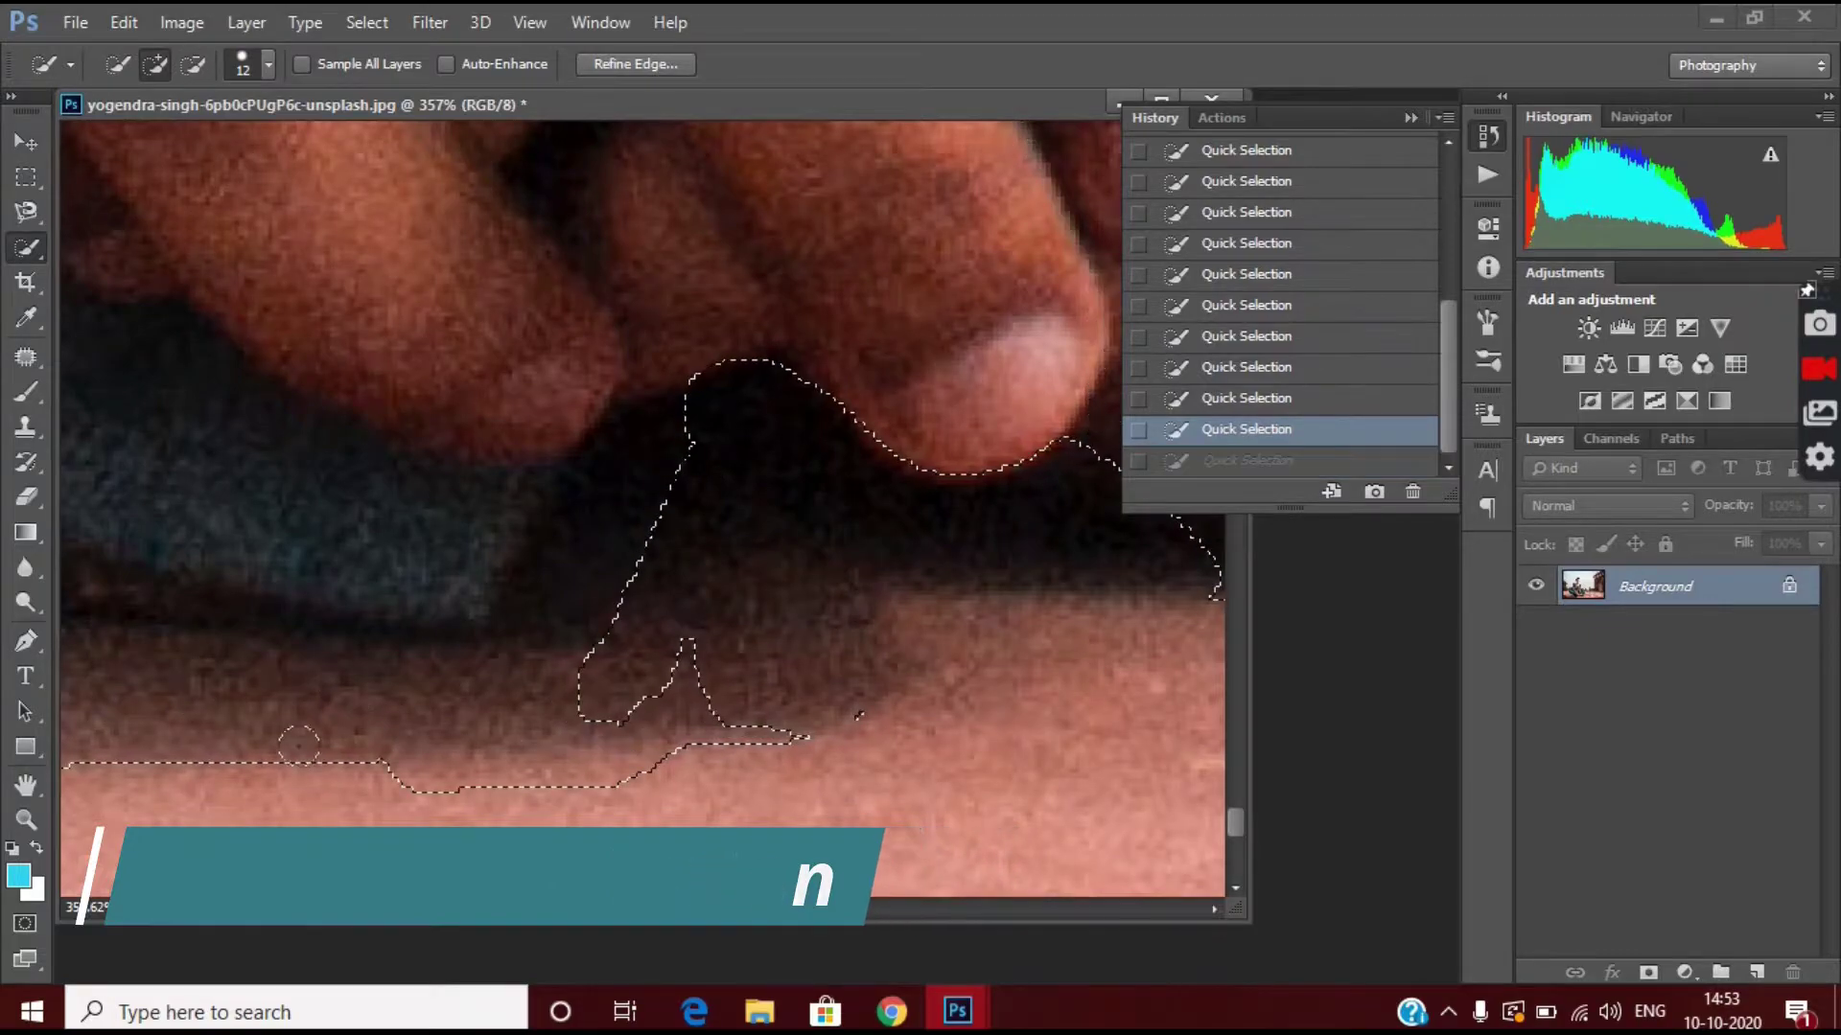
Remove the shadow and floor under the fingers so the selection stops at the fingertip edge.
scroll(253, 704, "down", 5)
left_click_drag(205, 513, 399, 739)
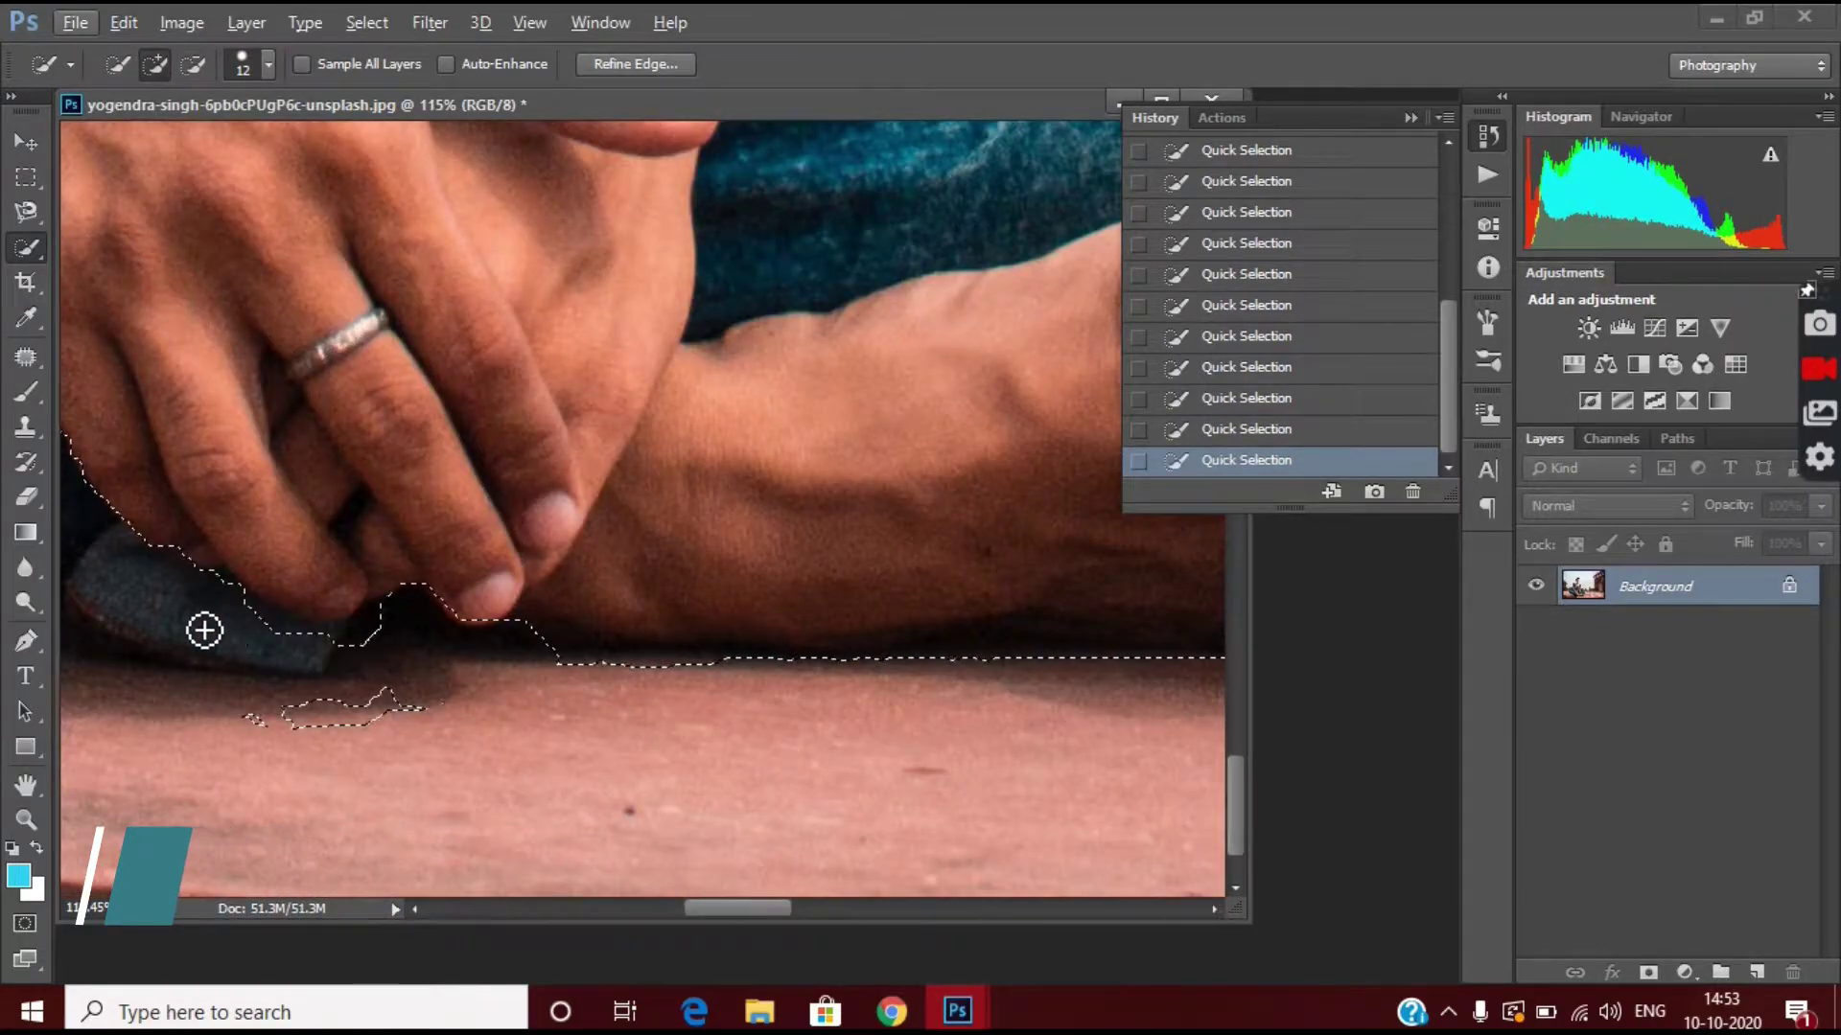
scroll(399, 739, "up", 5)
left_click_drag(323, 677, 431, 513)
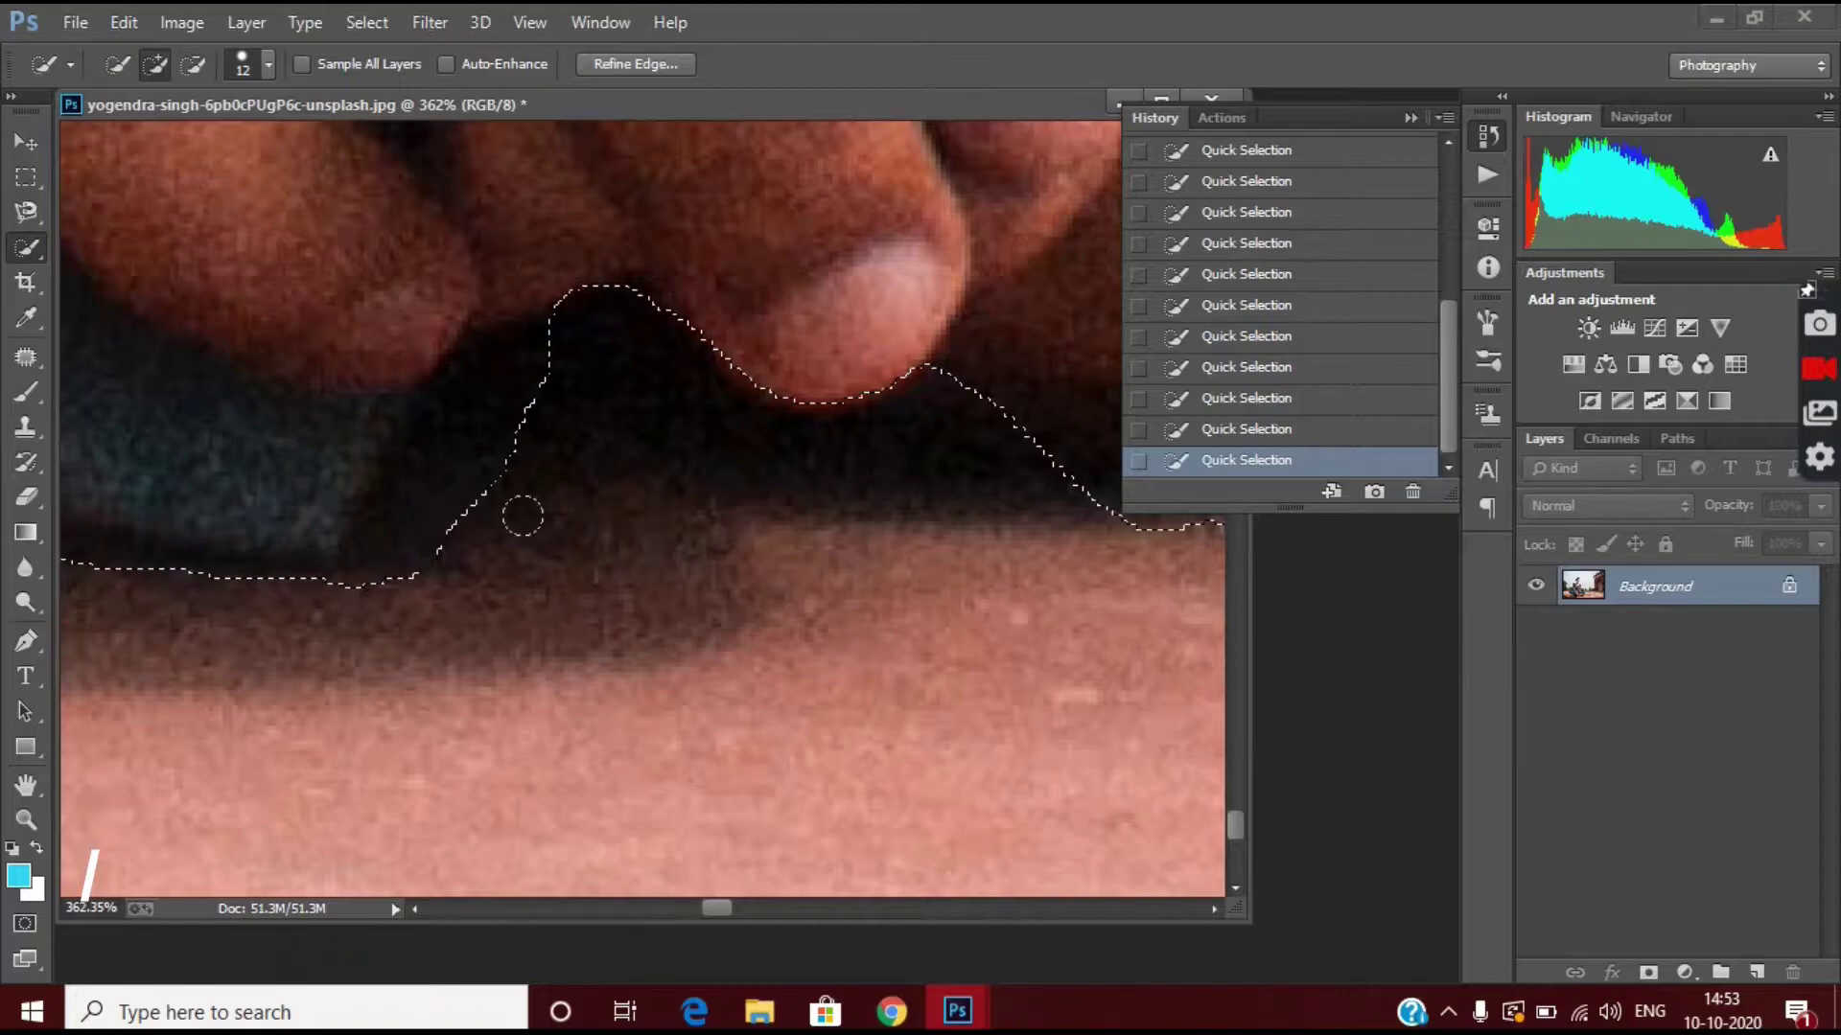
left_click_drag(473, 419, 380, 564)
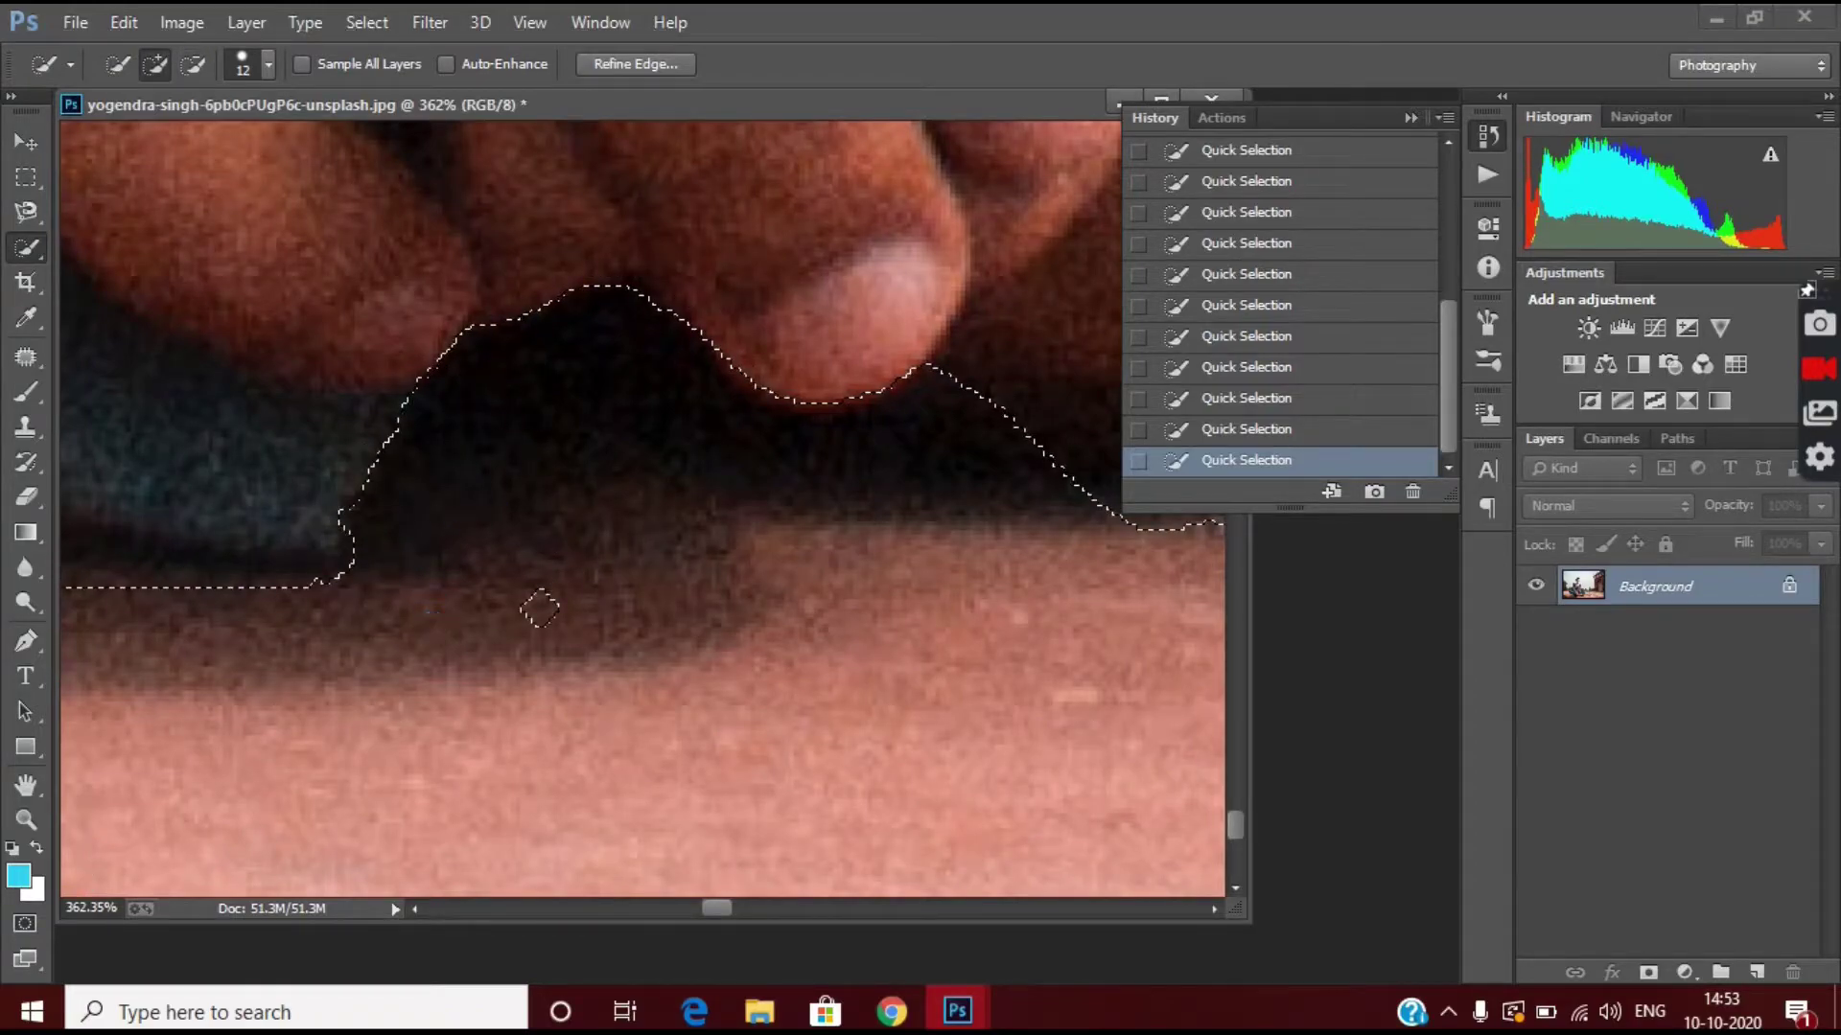
scroll(539, 608, "down", 5)
scroll(325, 633, "up", 2)
scroll(227, 493, "up", 3)
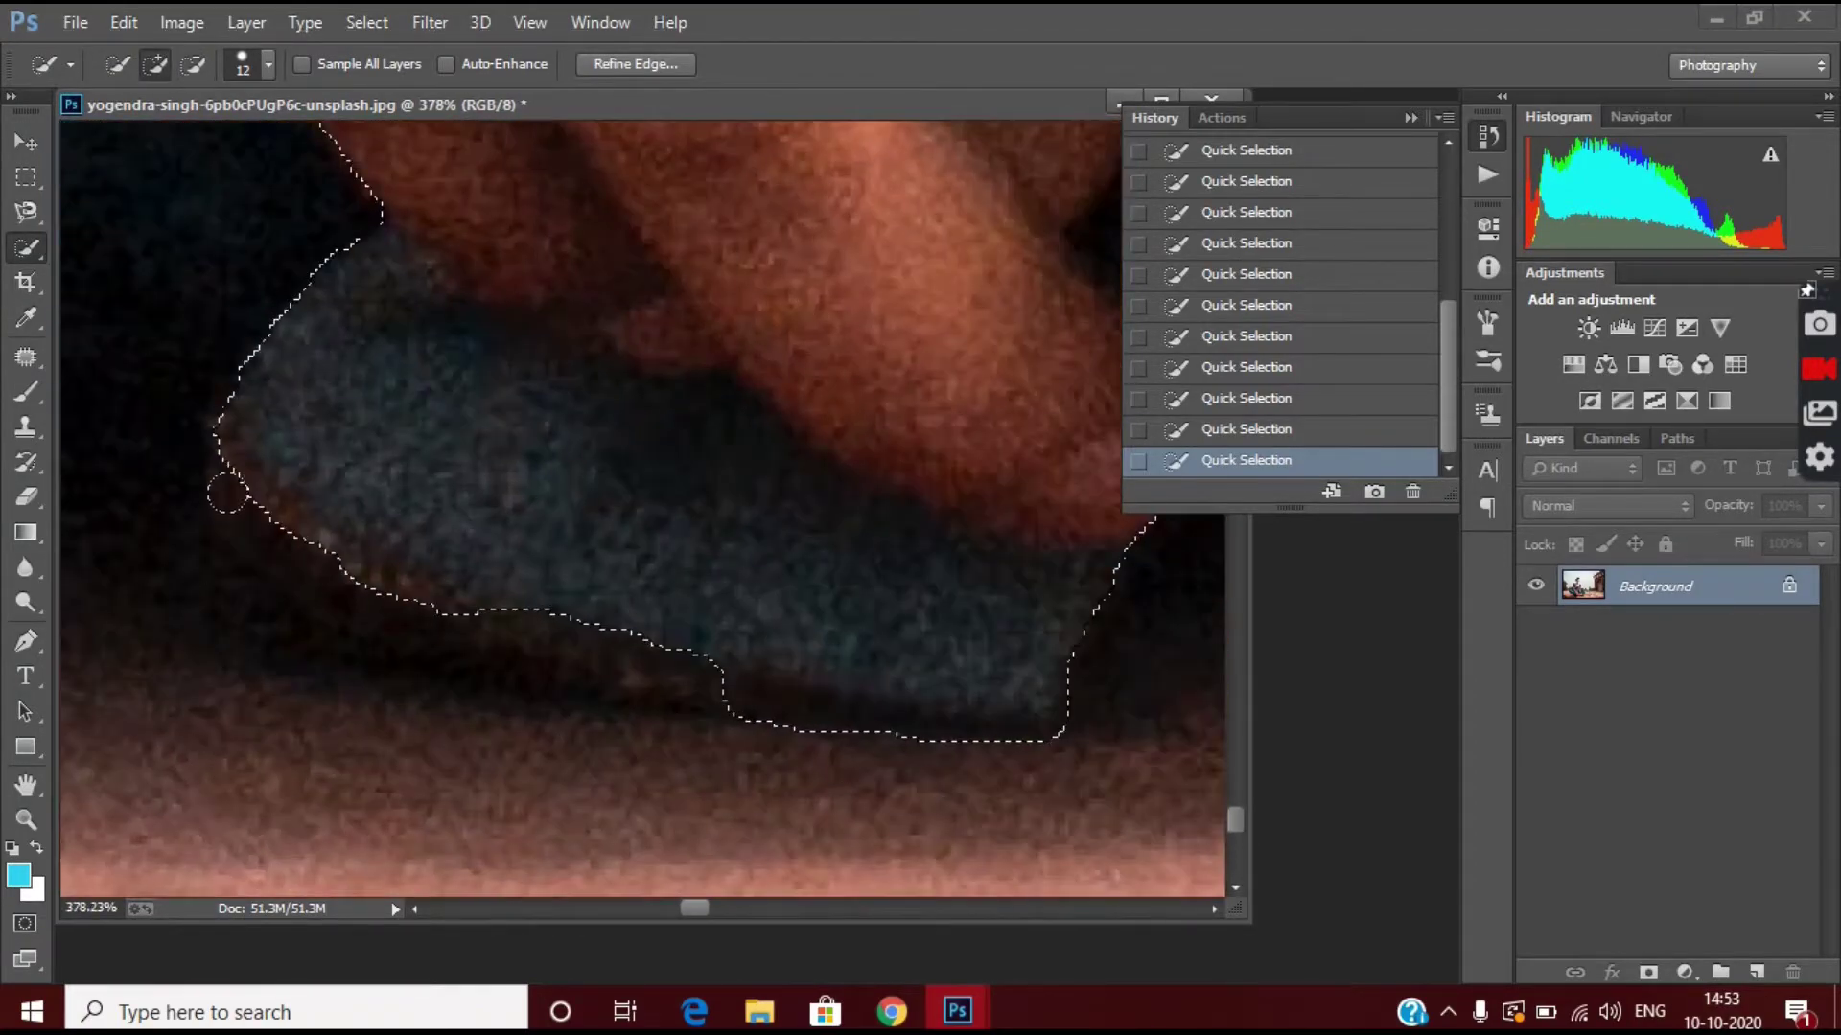
scroll(662, 613, "down", 2)
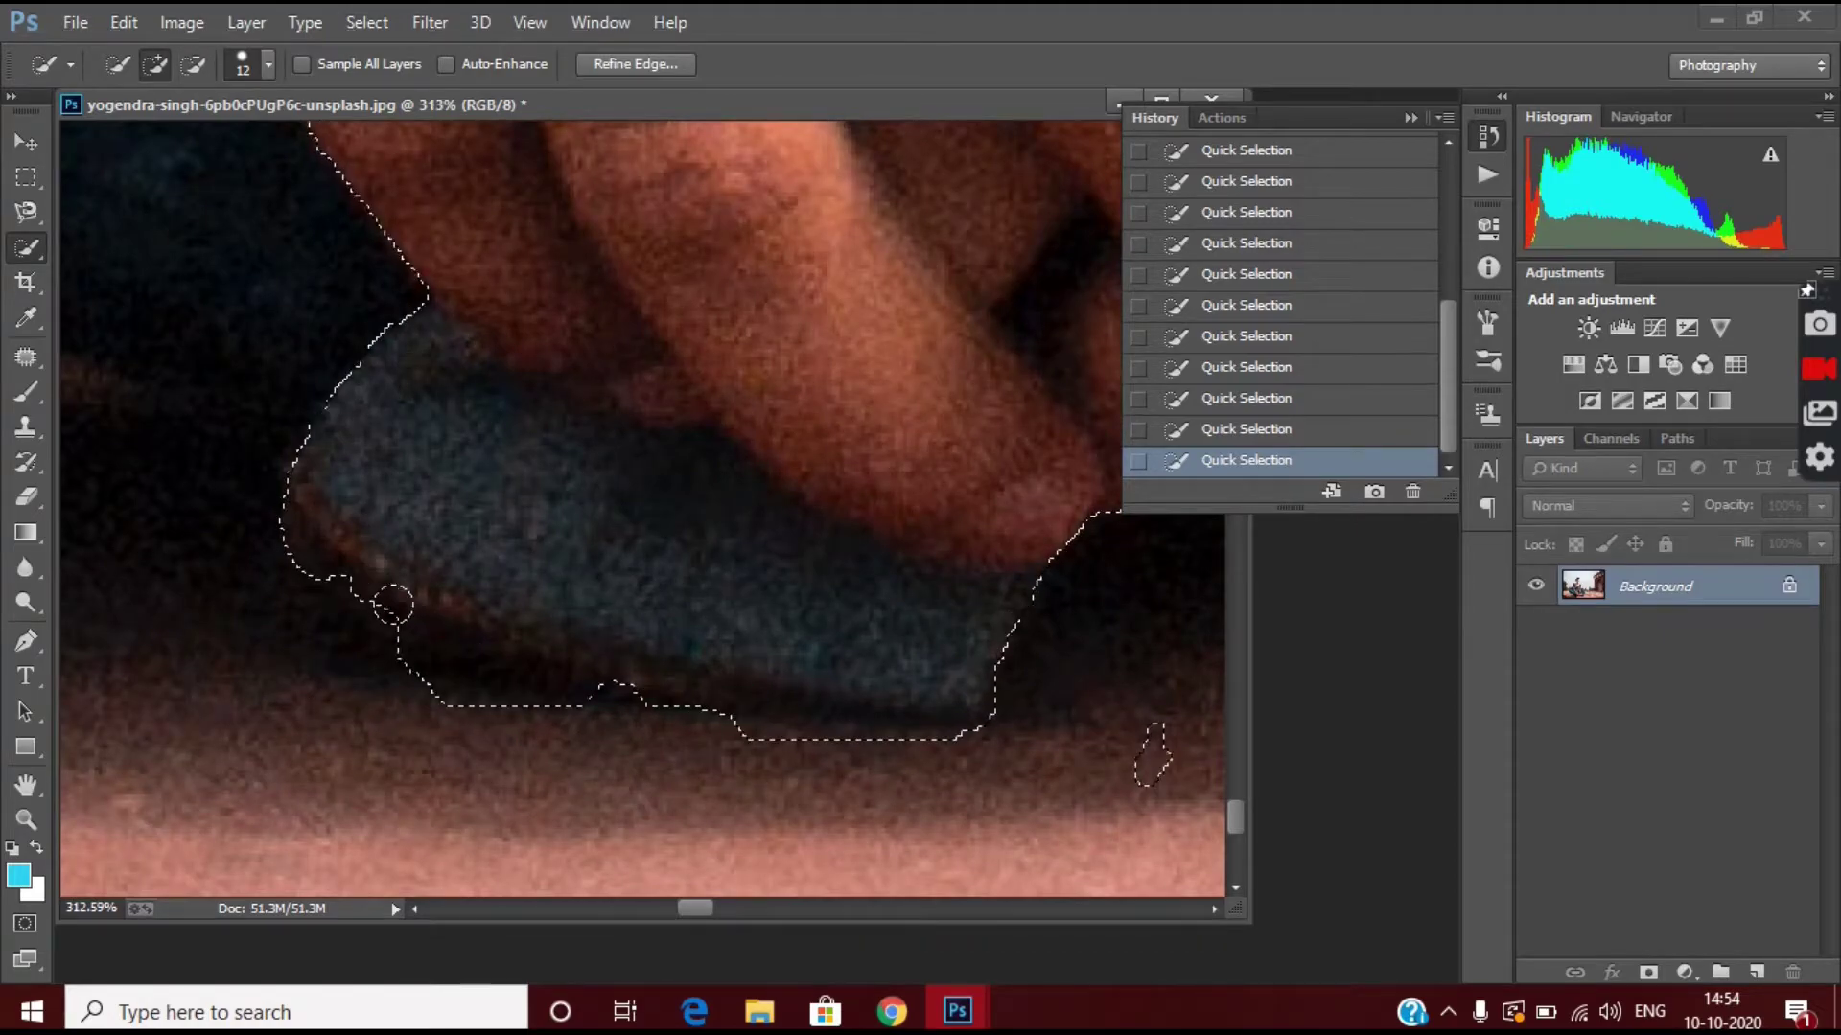
scroll(690, 789, "down", 5)
scroll(649, 776, "up", 5)
scroll(481, 691, "up", 1)
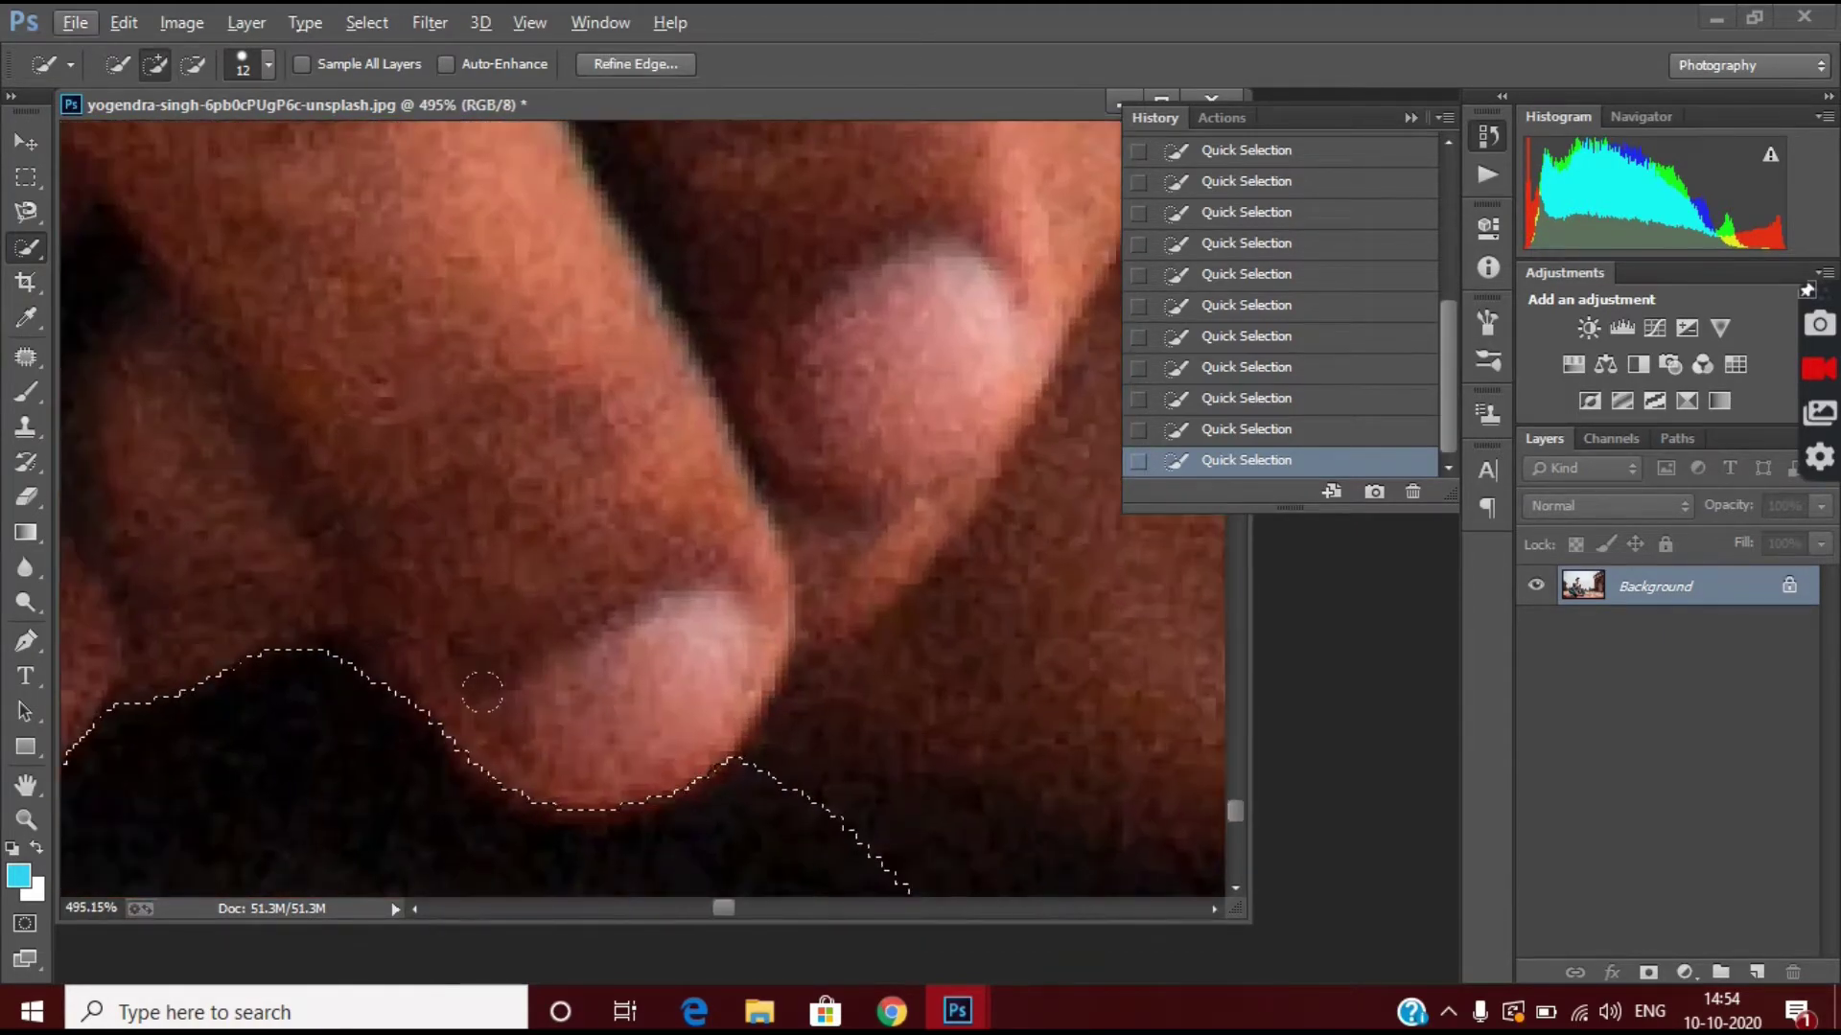
scroll(481, 691, "down", 2)
scroll(482, 691, "up", 3)
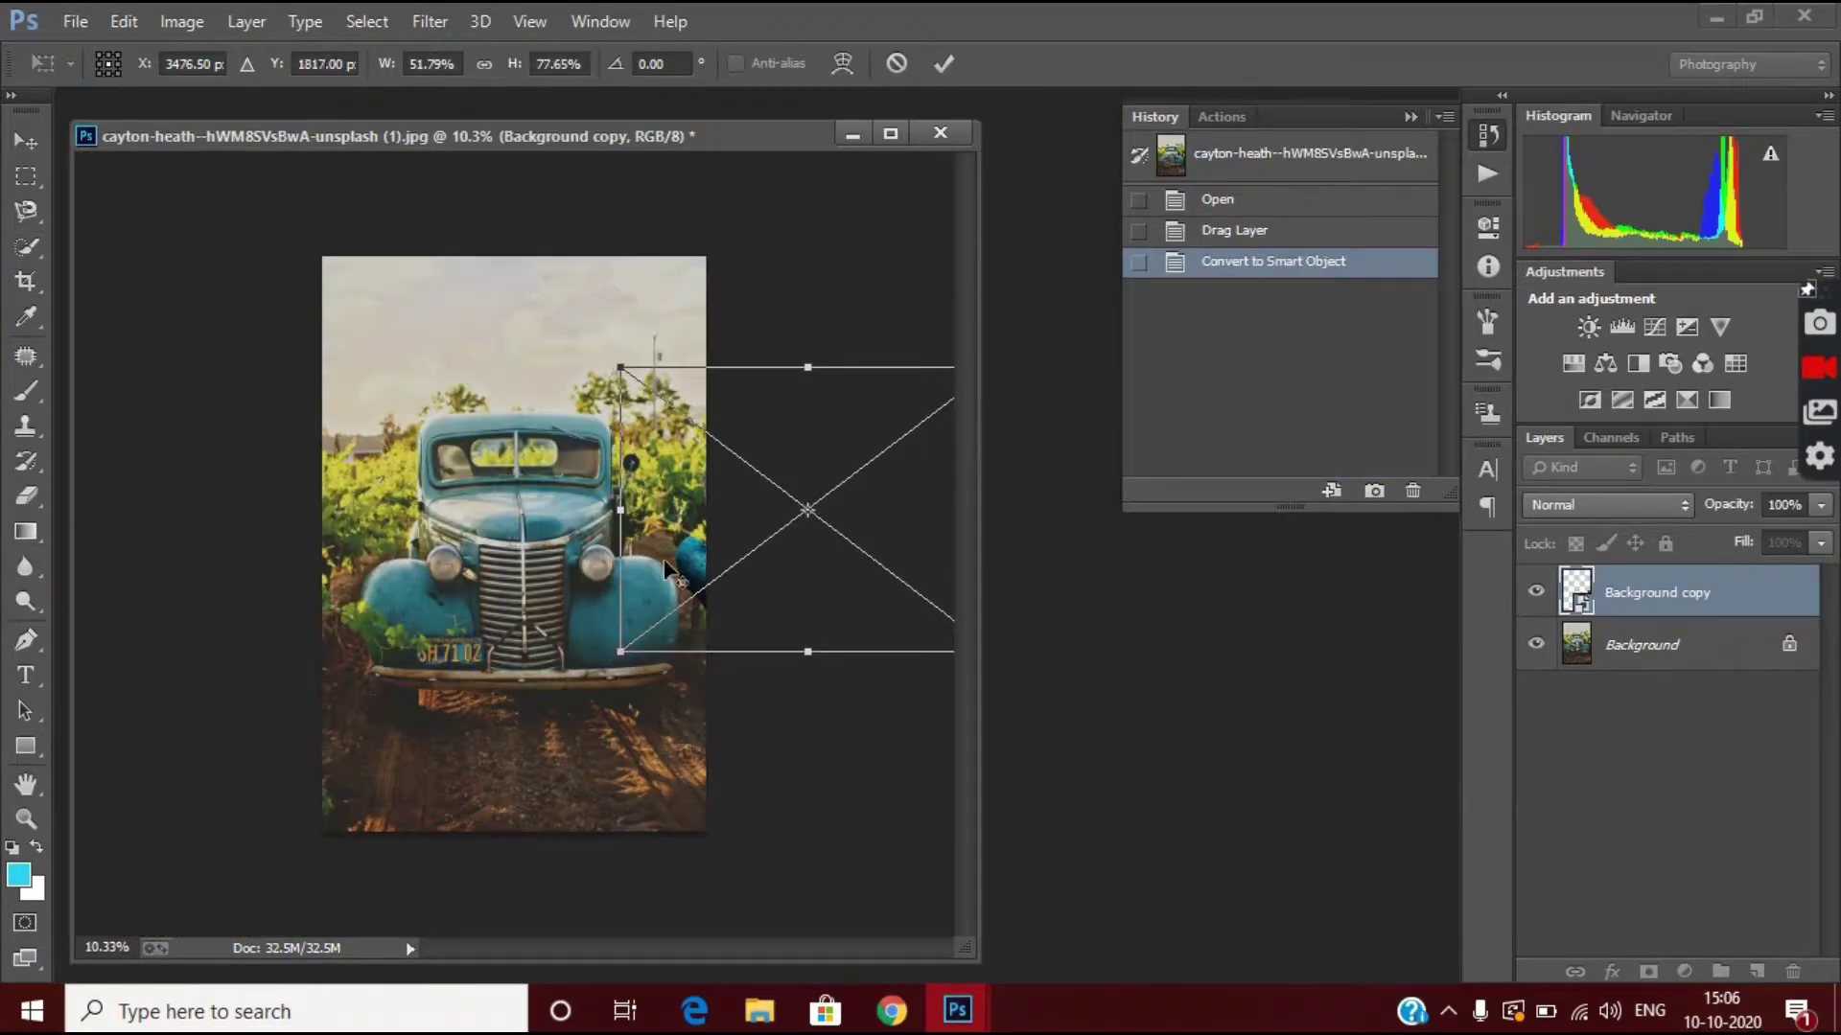
Move the man over the truck hood and scale him down to fit.
left_click_drag(666, 568, 430, 497)
left_click_drag(697, 539, 467, 533)
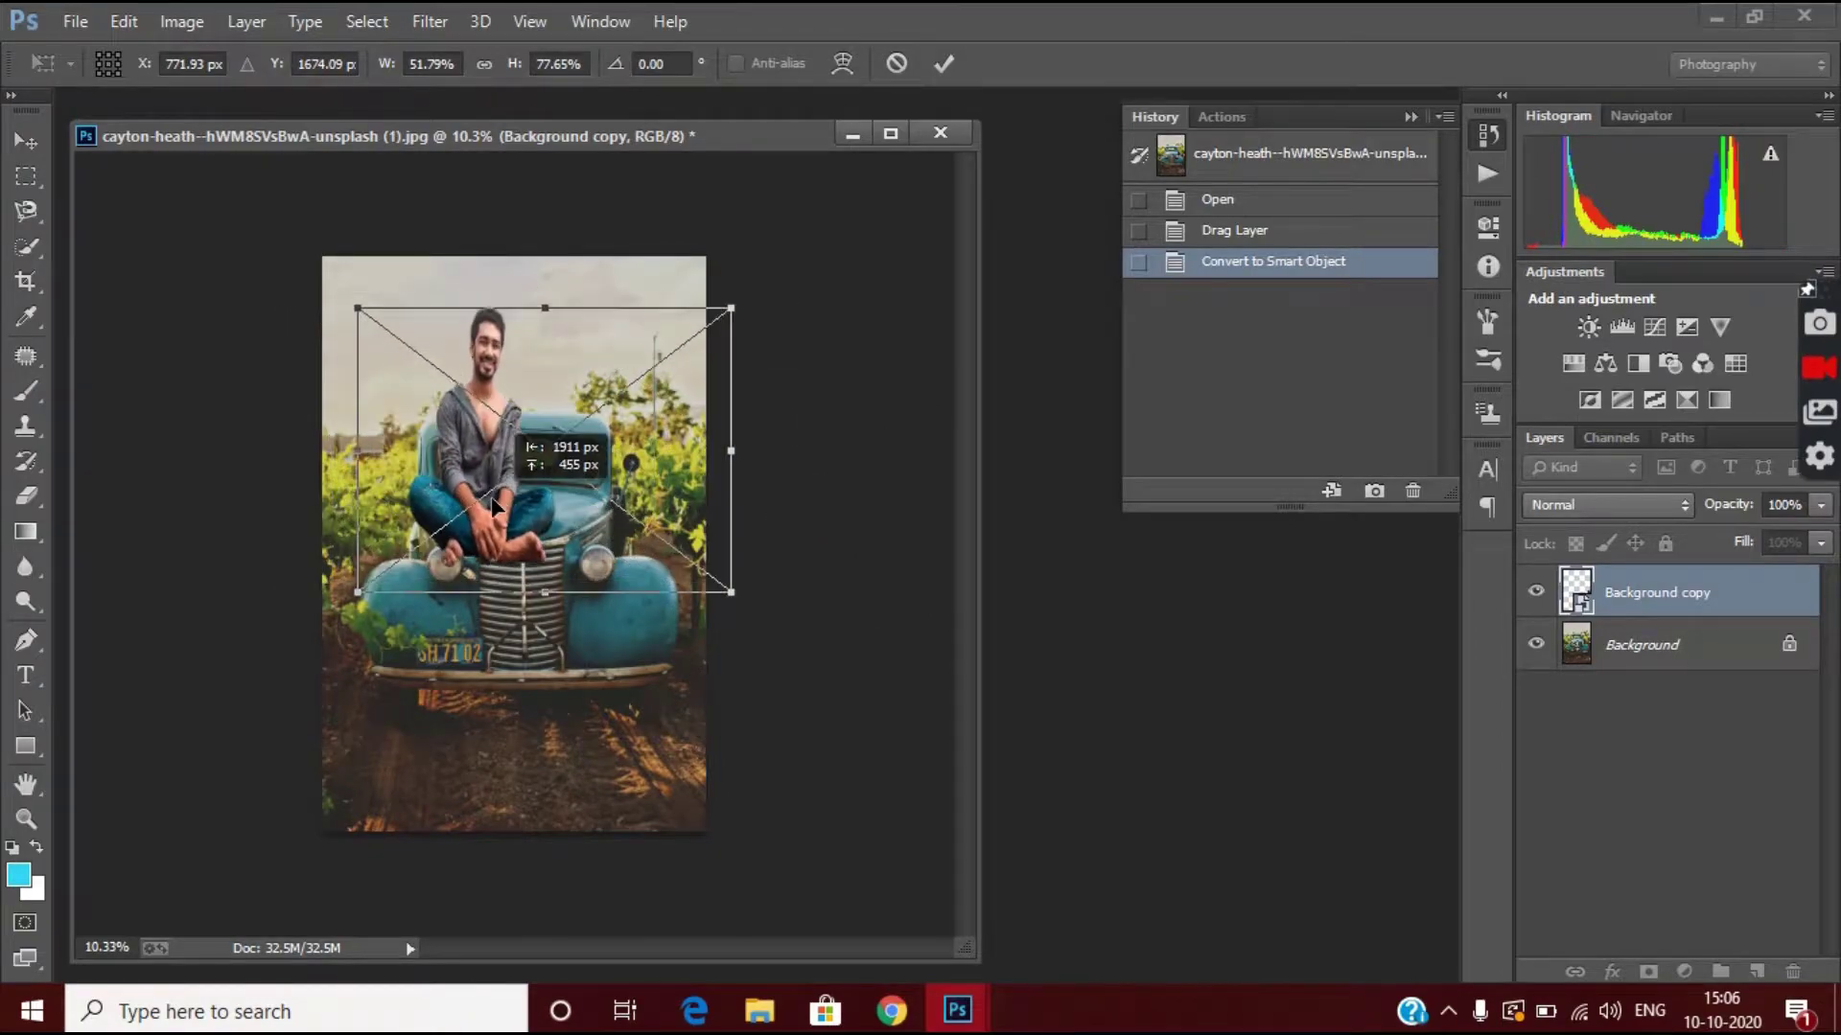
scroll(646, 485, "up", 4)
scroll(692, 518, "down", 2)
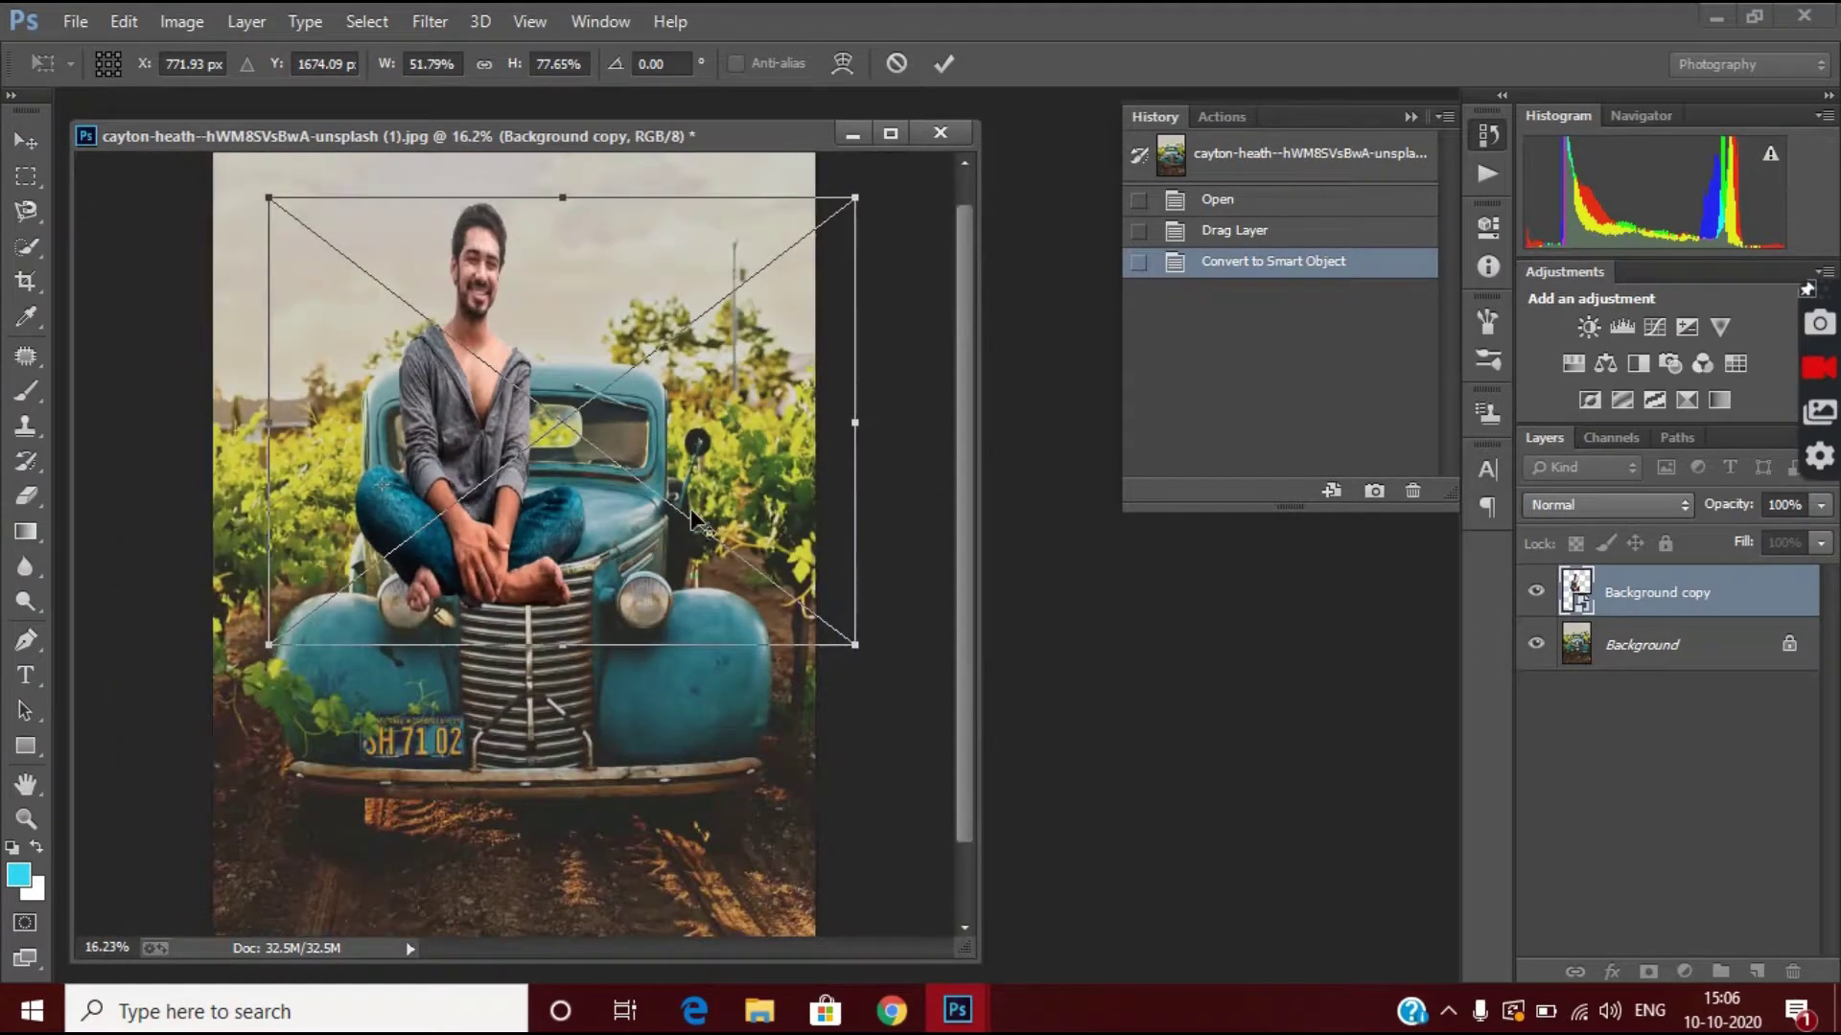
left_click_drag(855, 422, 887, 419)
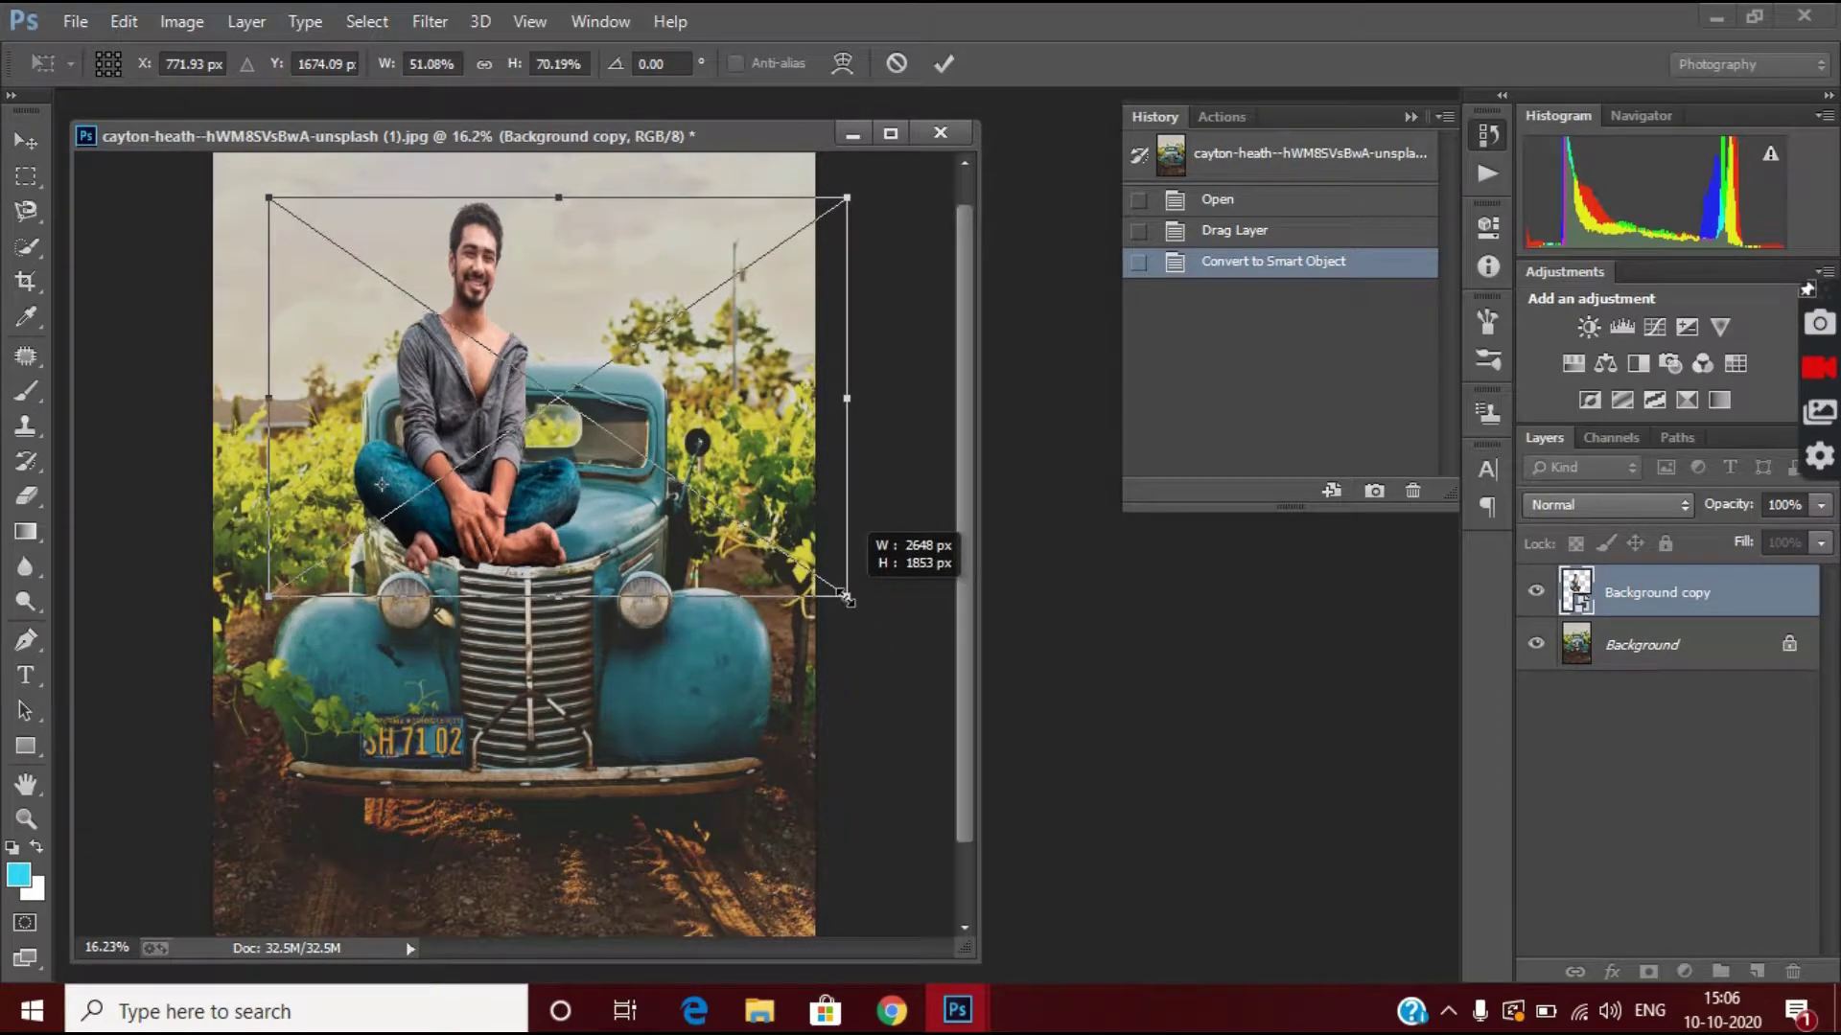
left_click_drag(882, 643, 845, 580)
left_click_drag(630, 422, 668, 403)
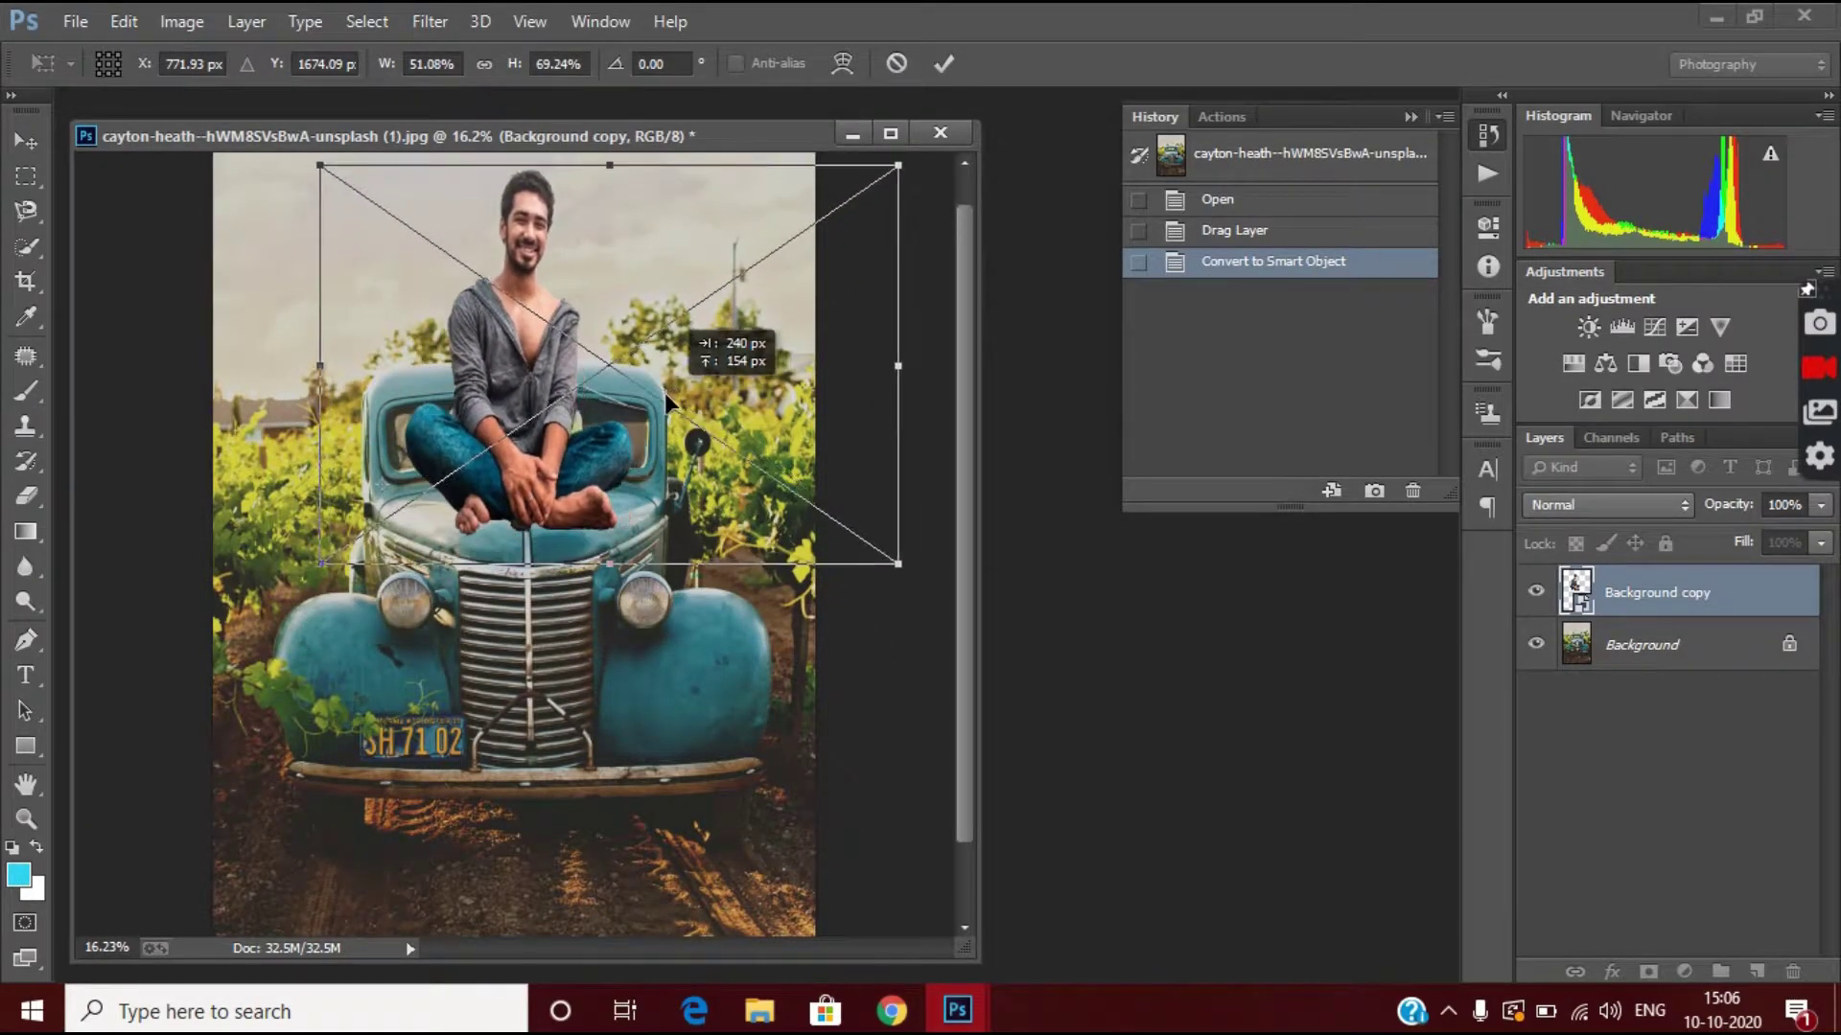
Tilt the man slightly counter-clockwise and fine-tune his size and position on the hood.
scroll(604, 233, "up", 1)
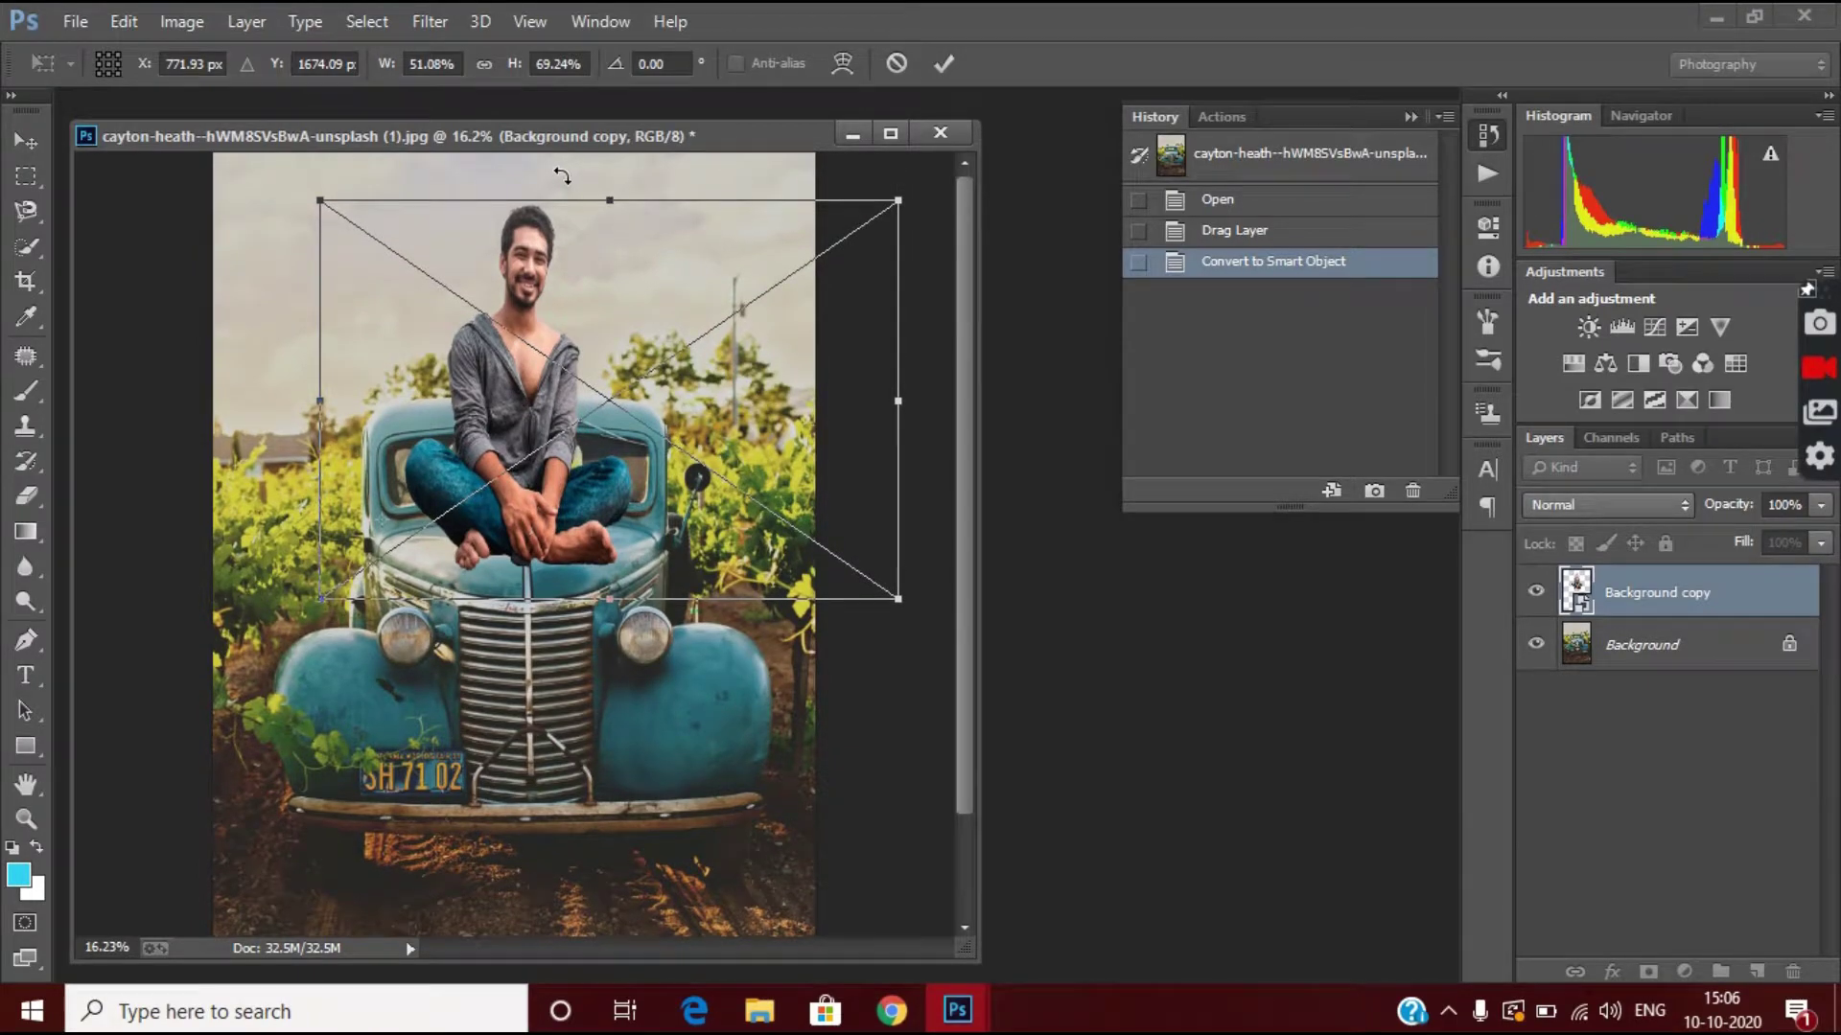
left_click_drag(562, 175, 549, 171)
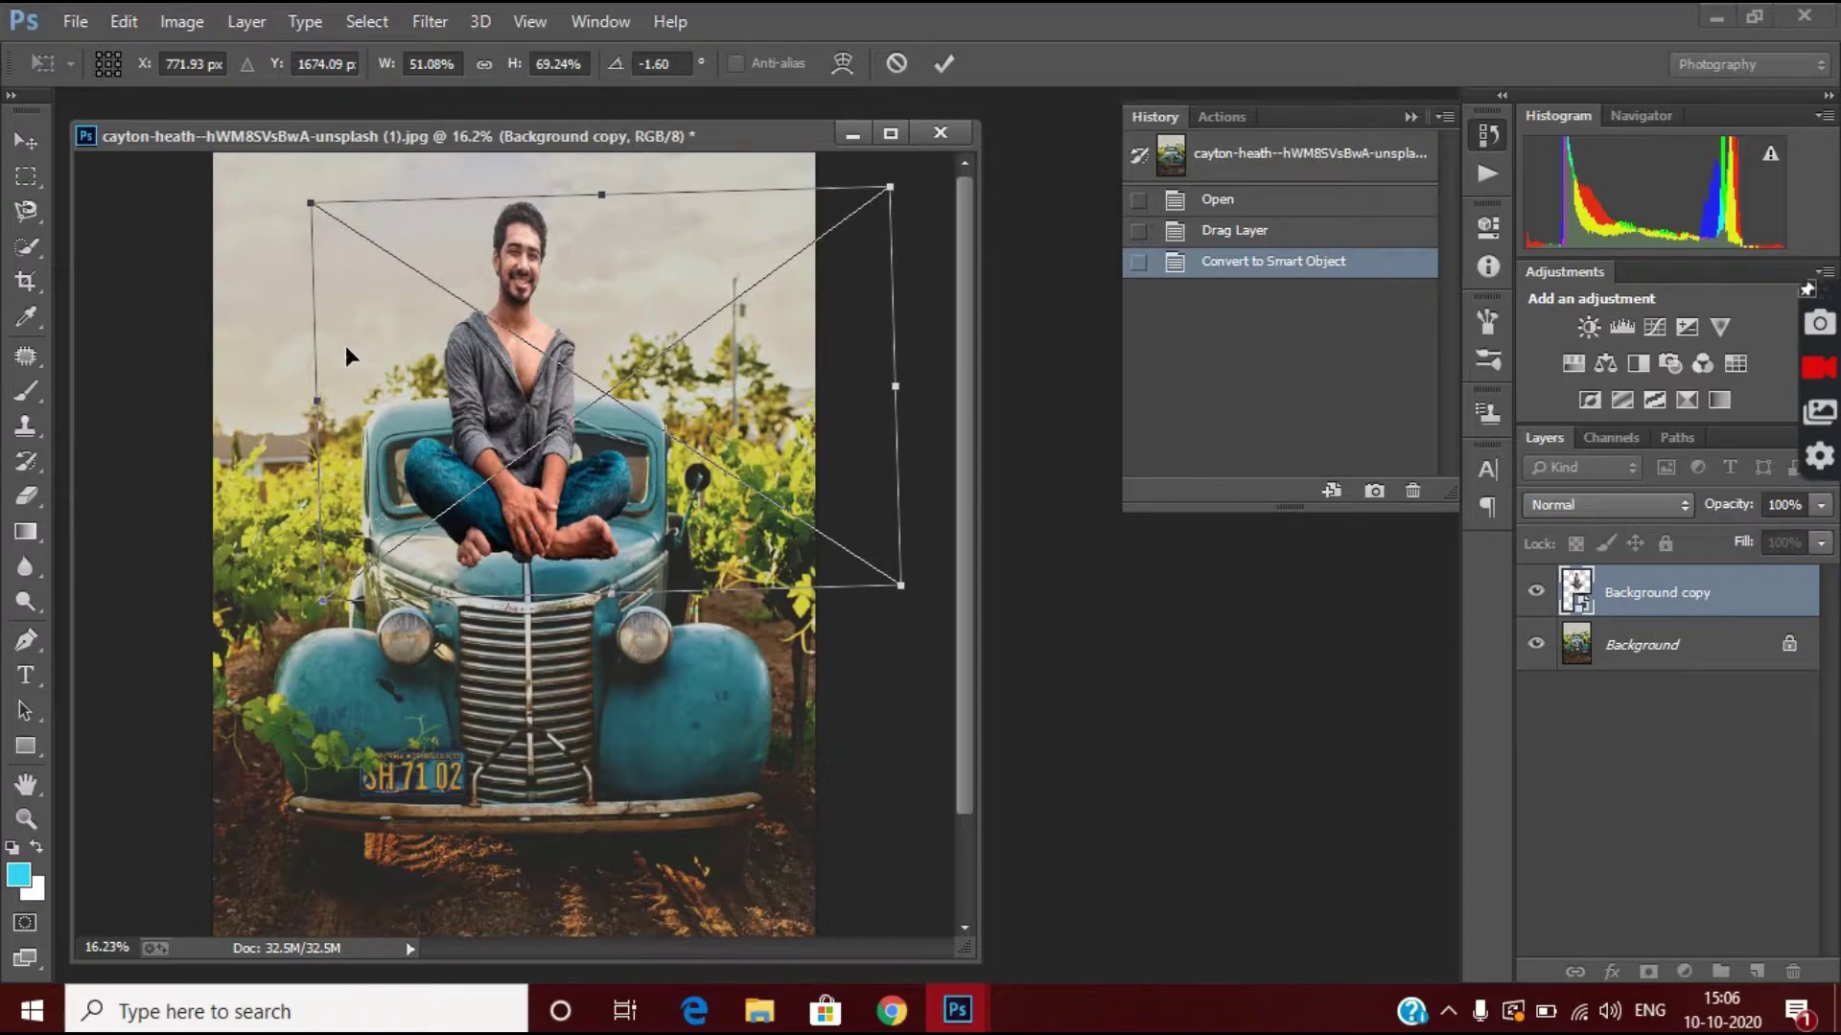
left_click_drag(314, 405, 306, 384)
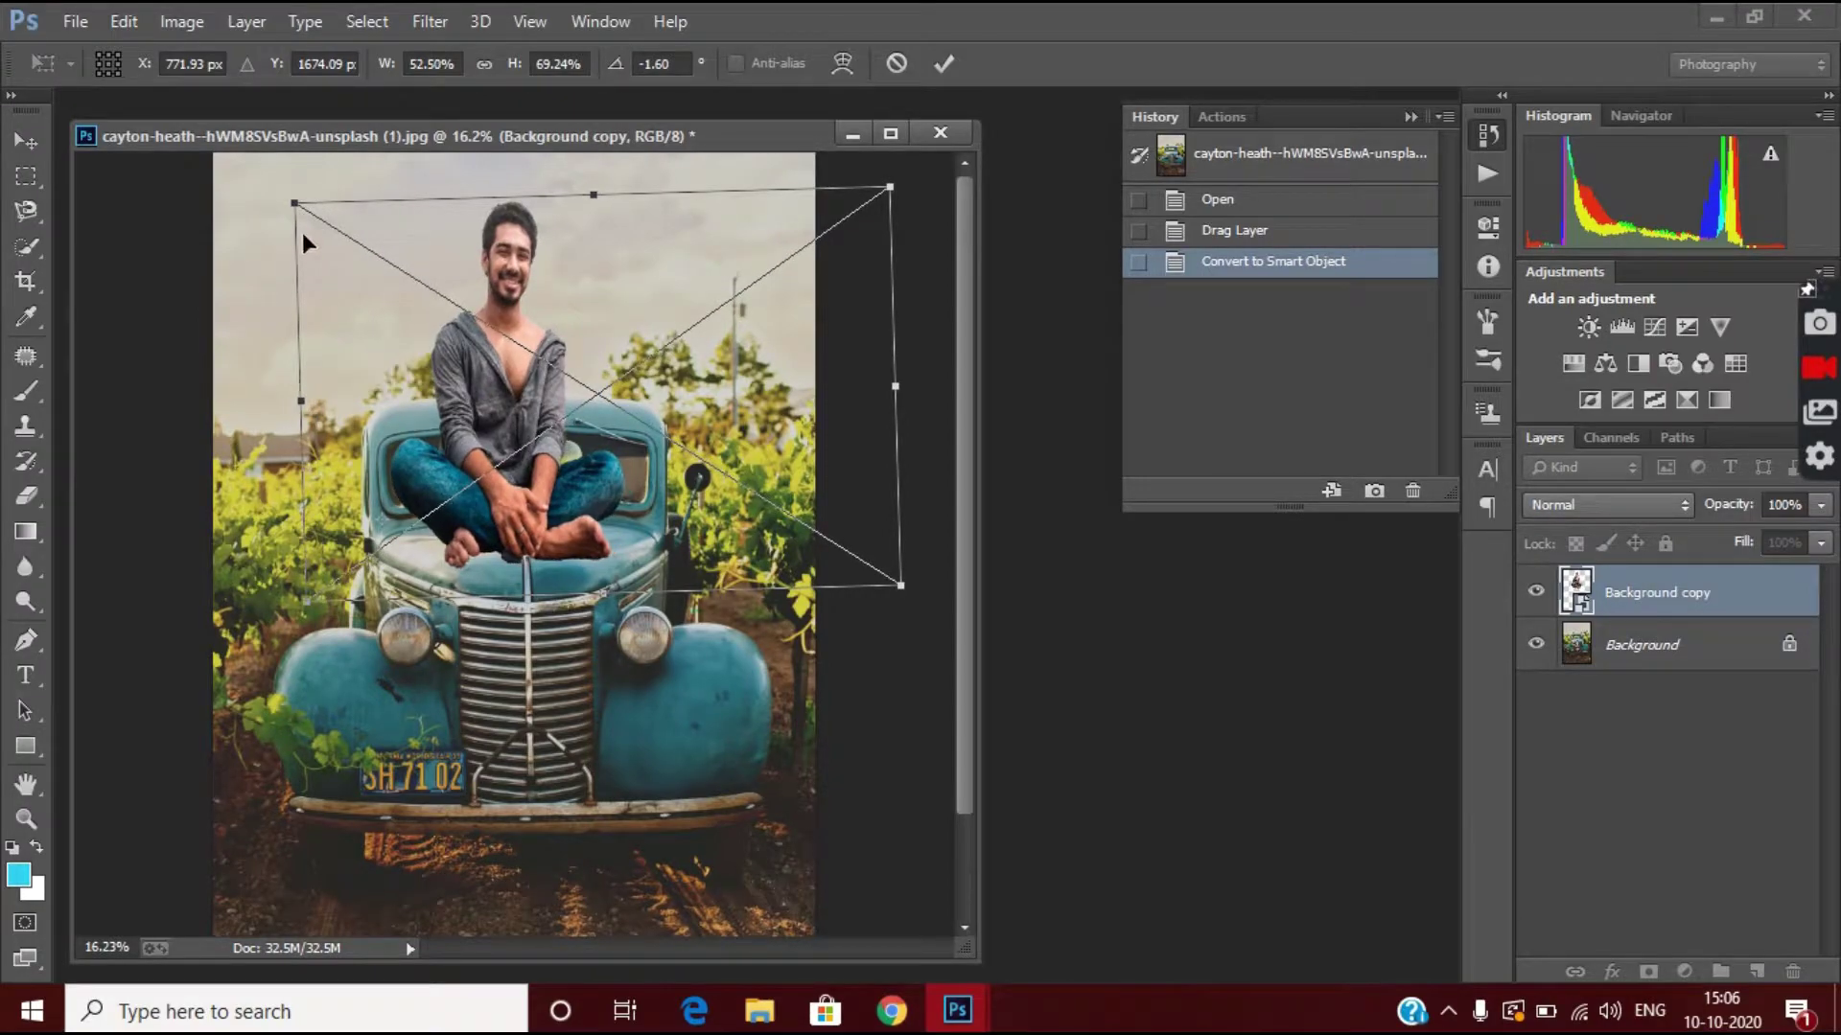
left_click_drag(292, 204, 332, 256)
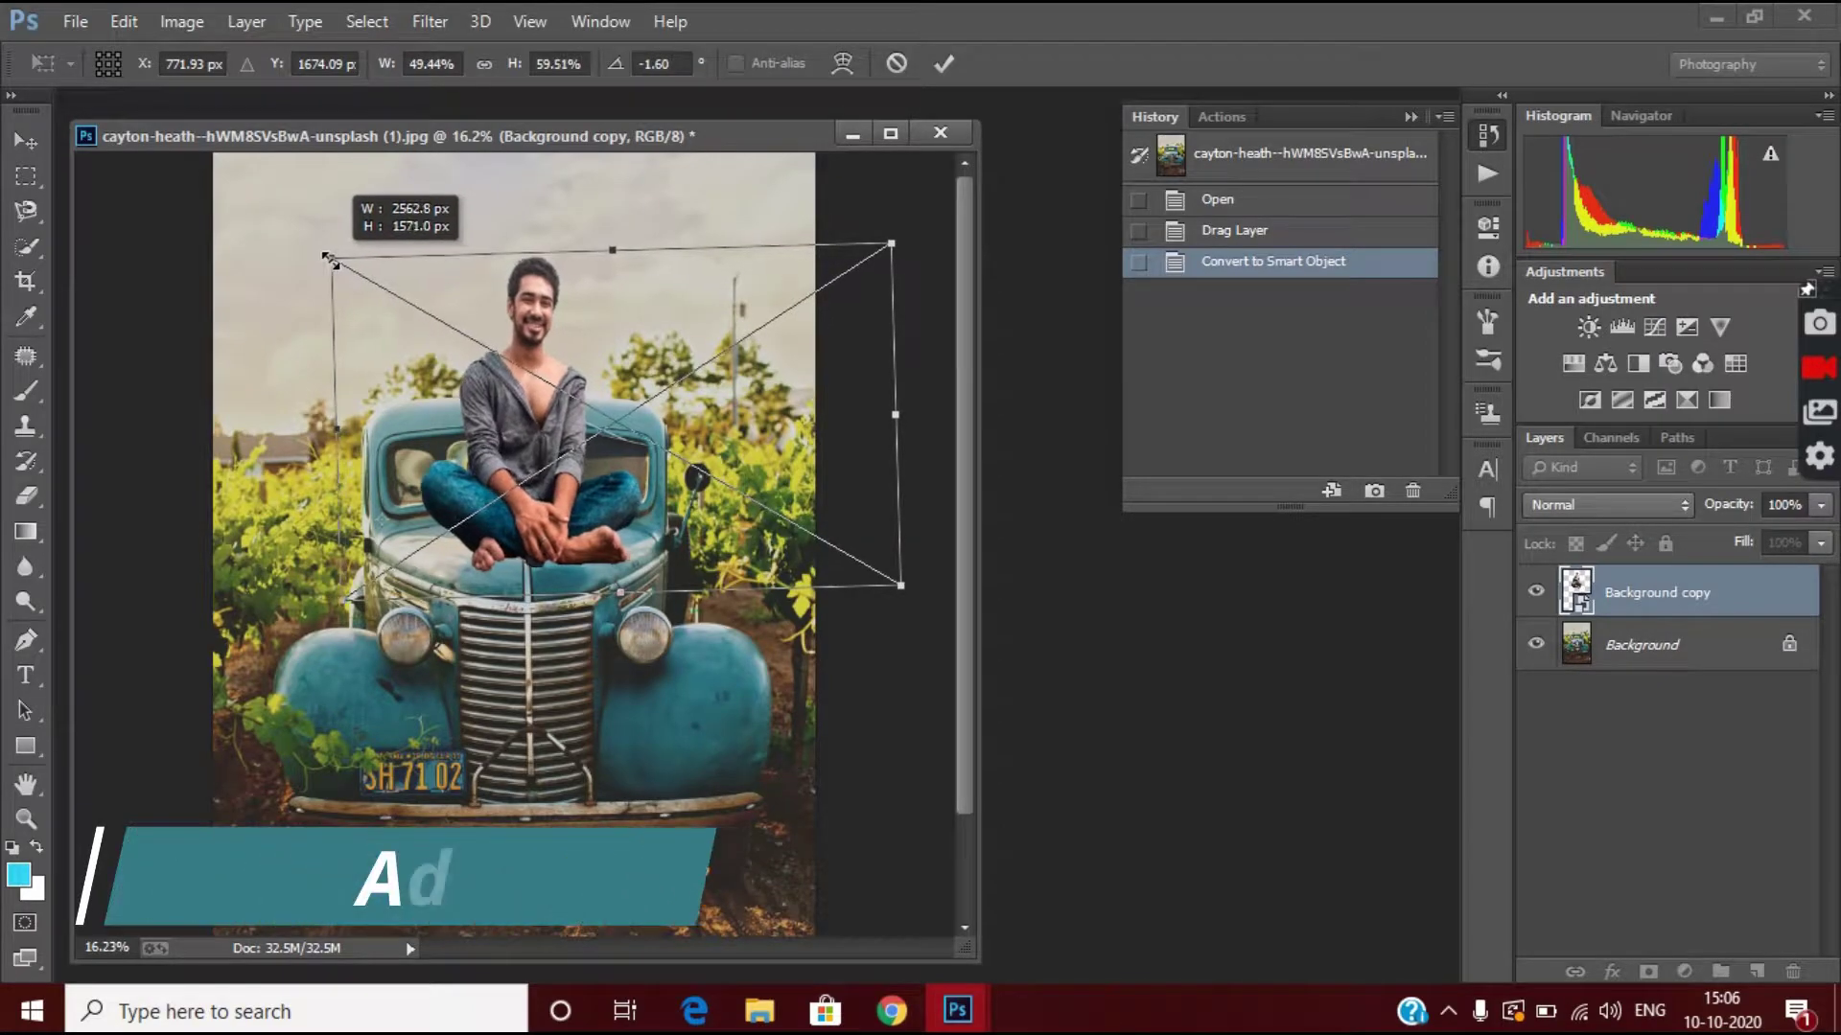
left_click_drag(527, 499, 510, 480)
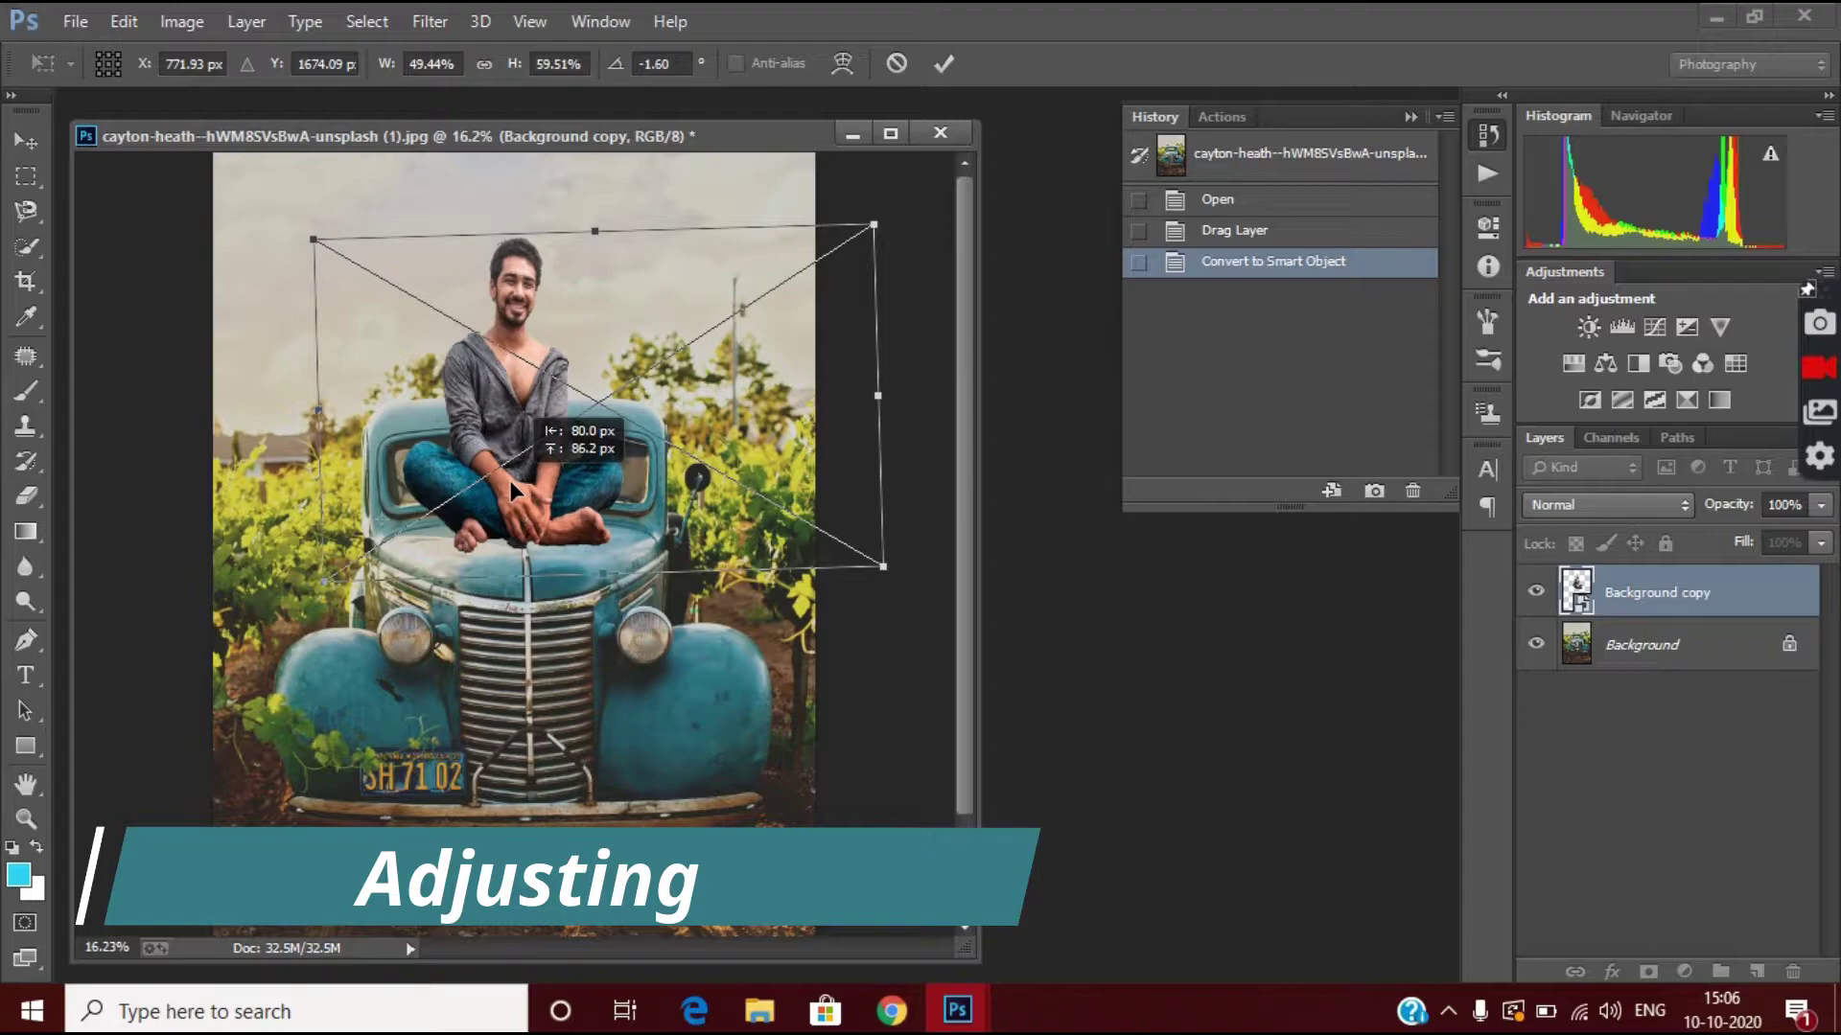
key("ctrl+minus")
key("ctrl+minus")
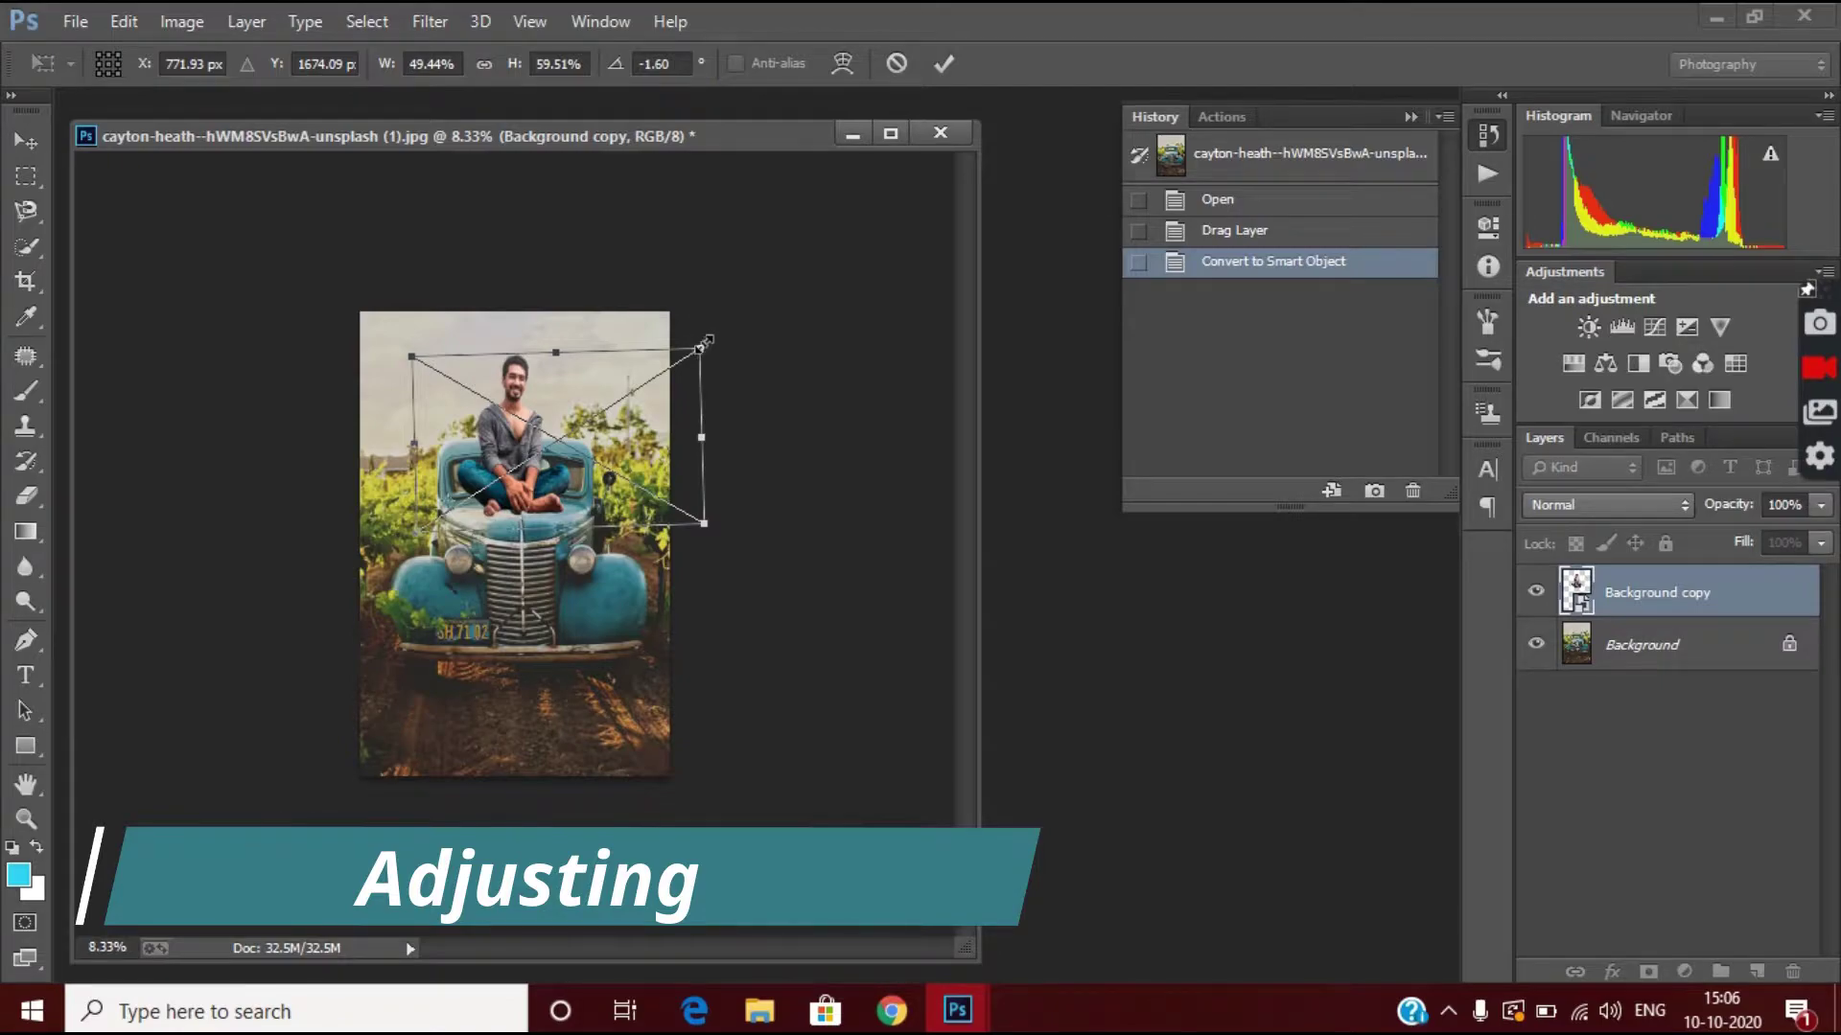
left_click_drag(705, 341, 715, 335)
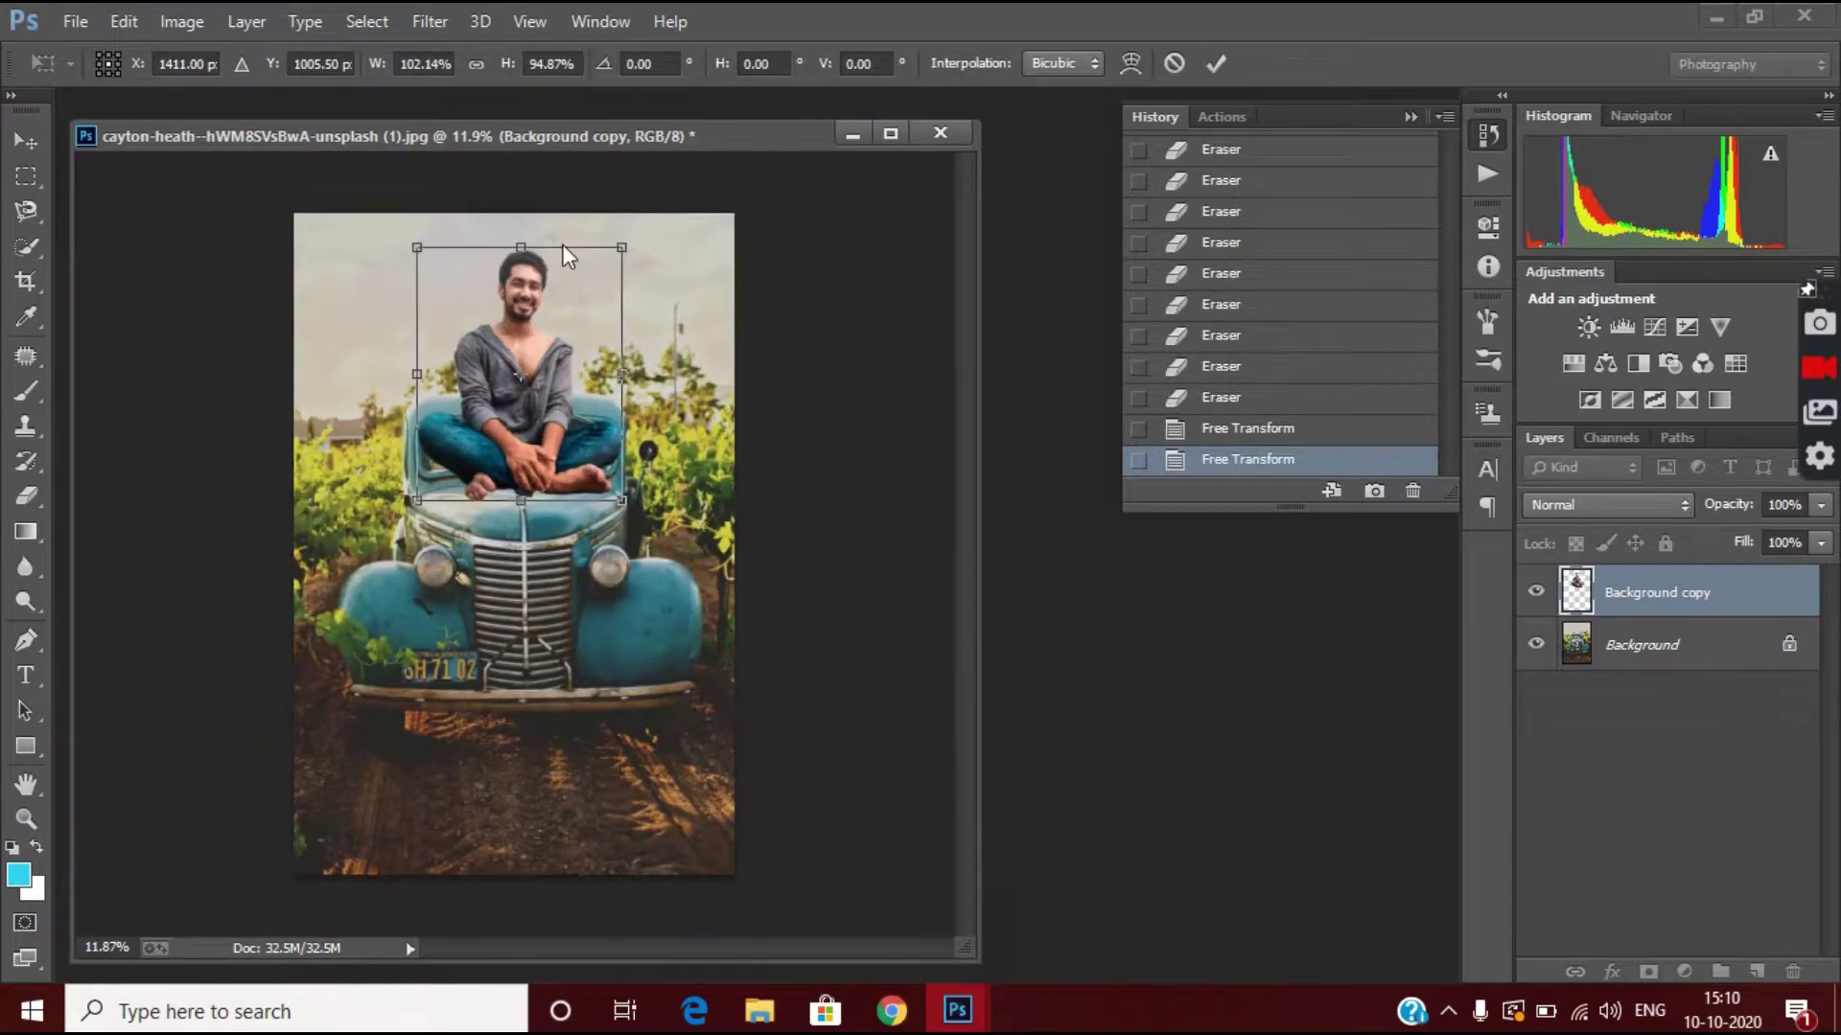
Stretch the man slightly taller, commit the transform, and add an empty shadow layer.
scroll(518, 242, "up", 3)
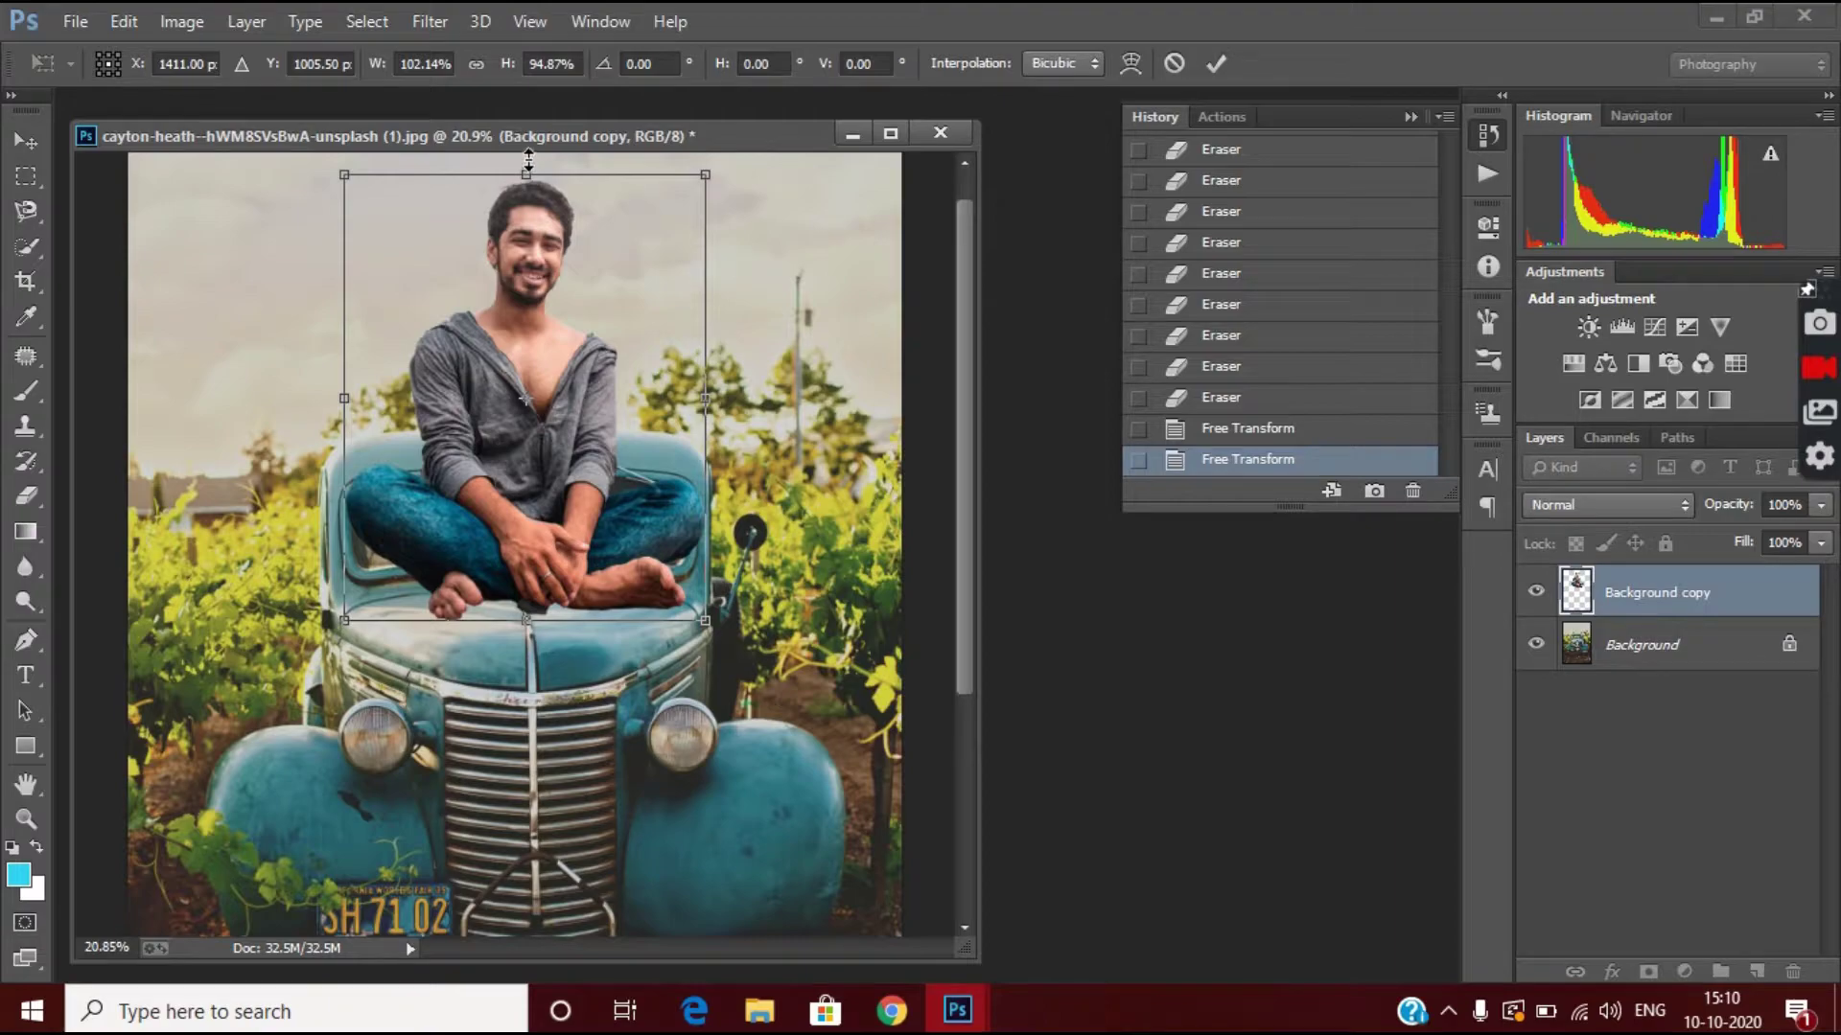
left_click_drag(533, 169, 534, 154)
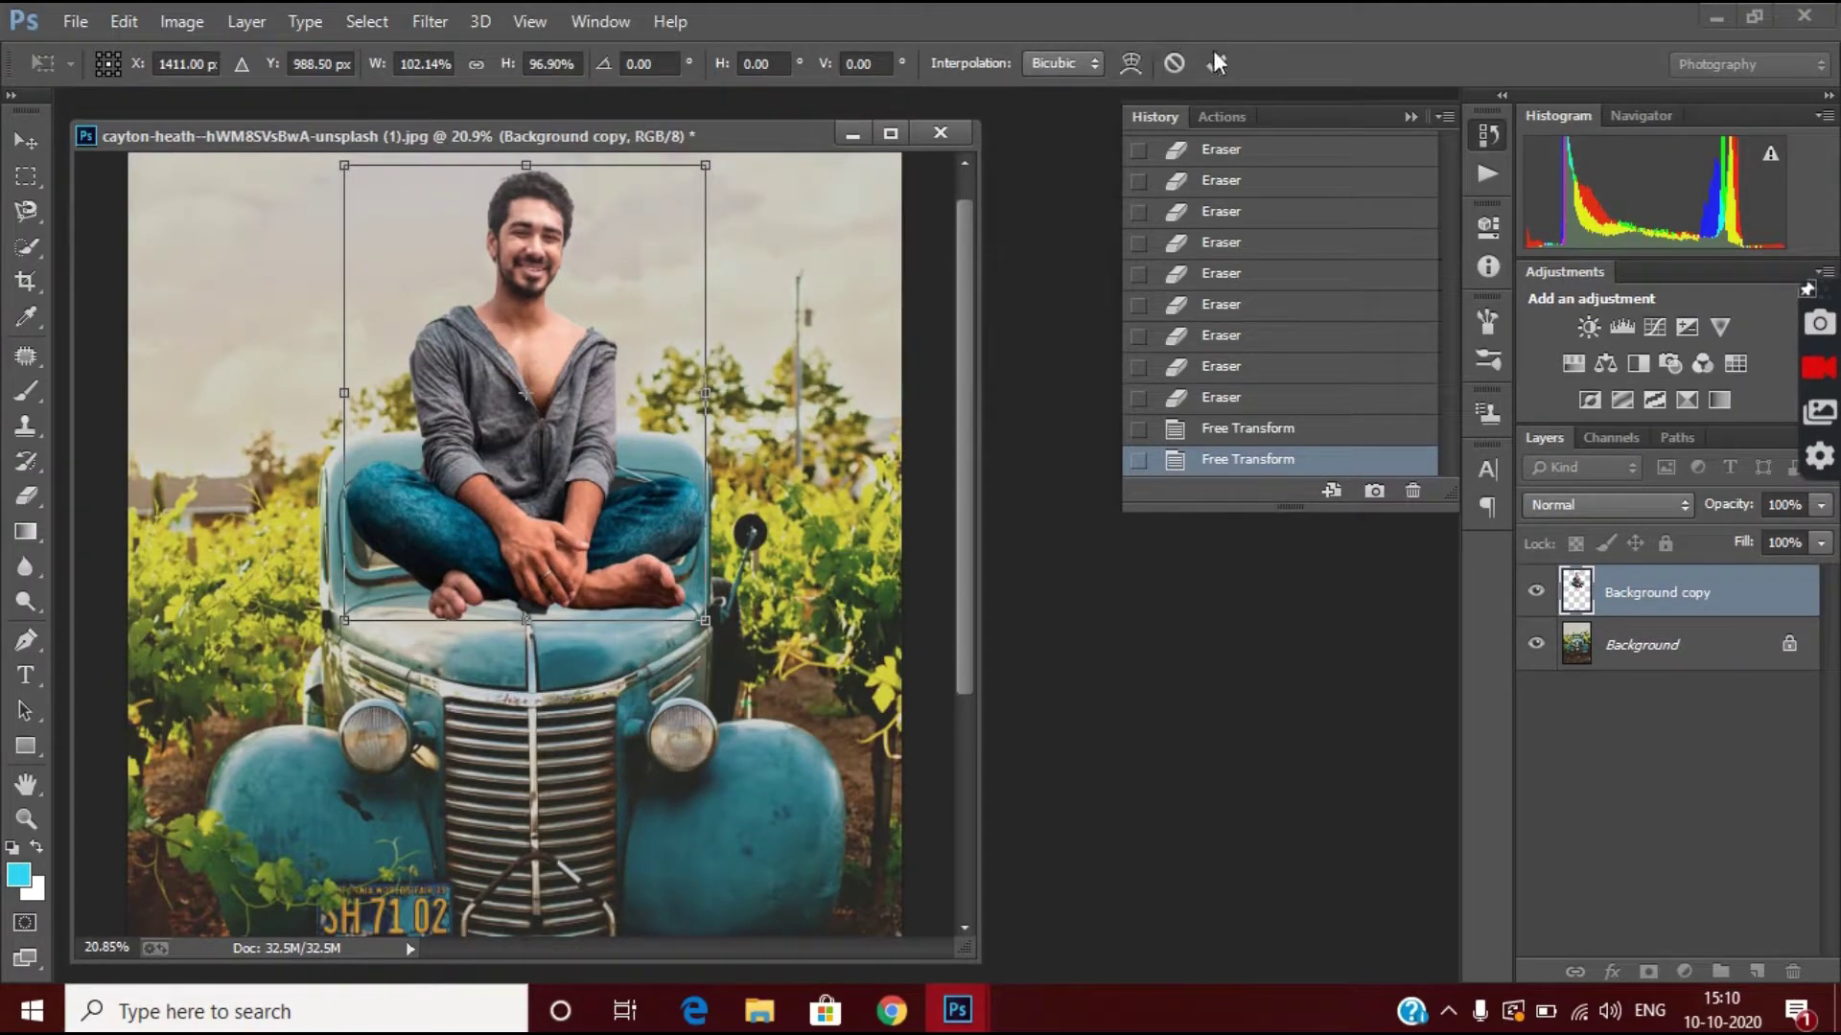
key("Return")
scroll(381, 518, "down", 3)
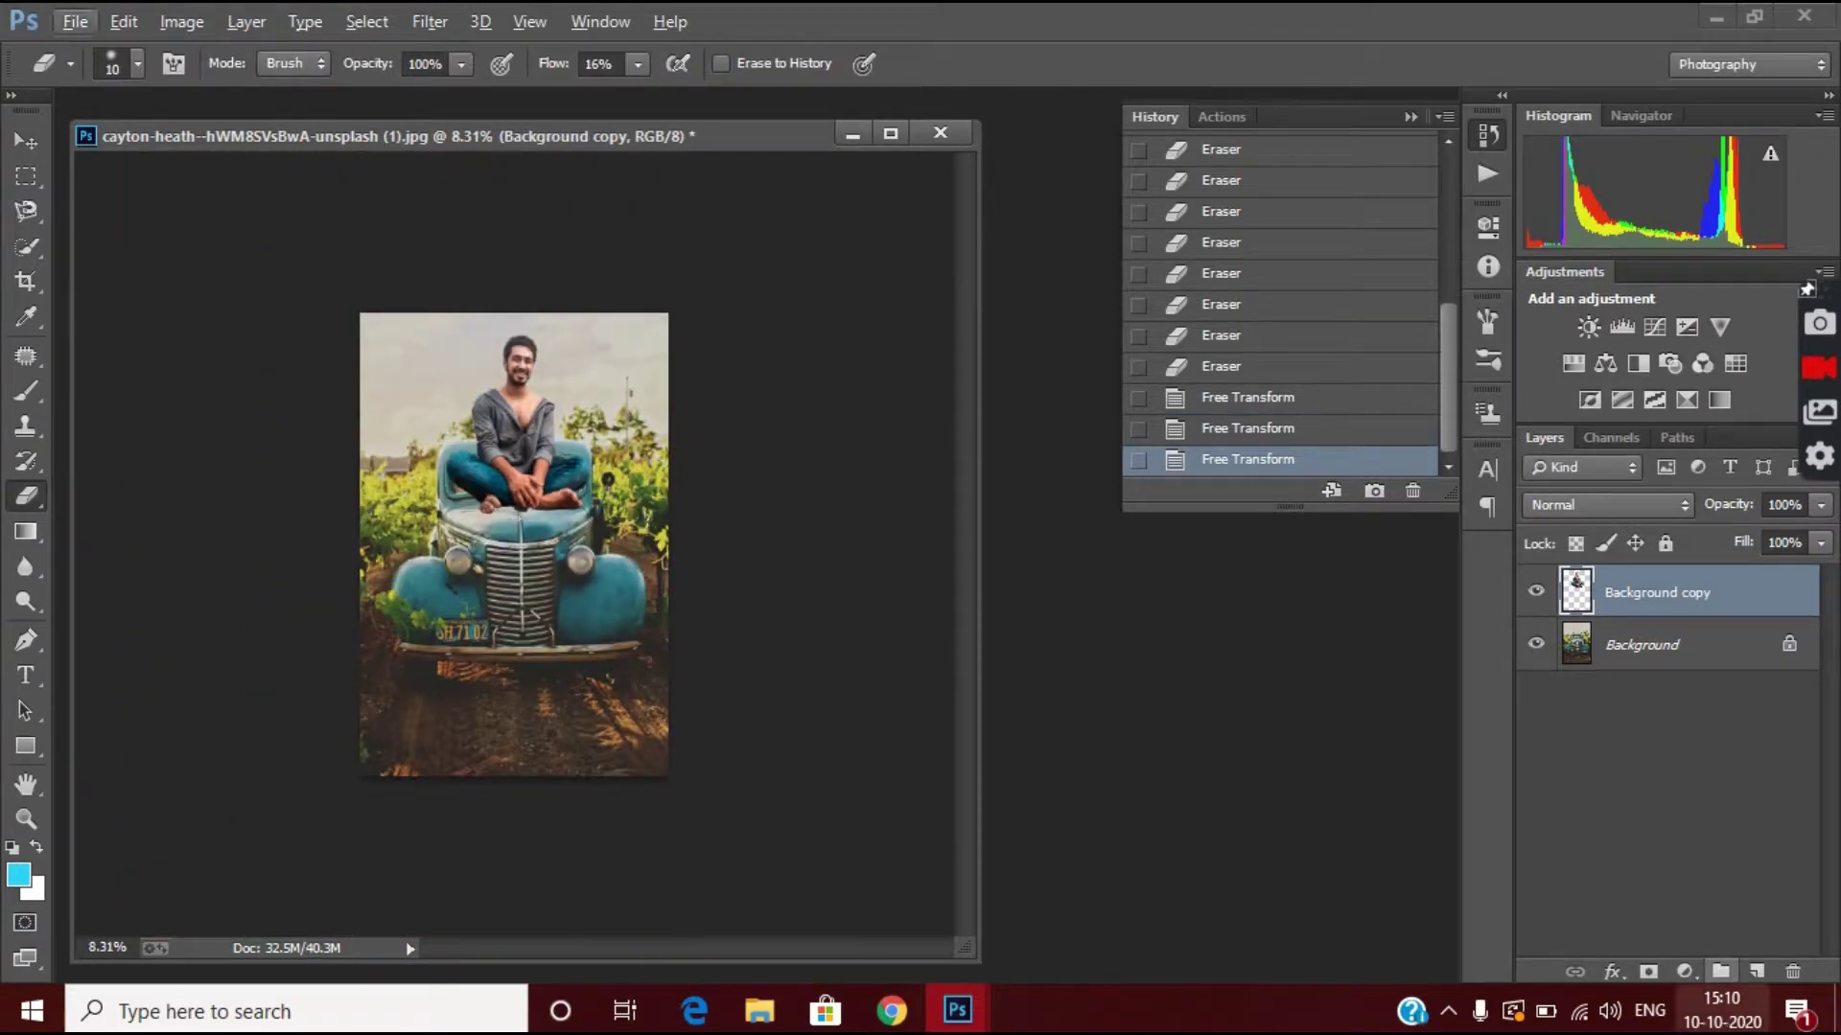
left_click(1755, 974)
scroll(843, 706, "up", 3)
scroll(559, 460, "up", 5)
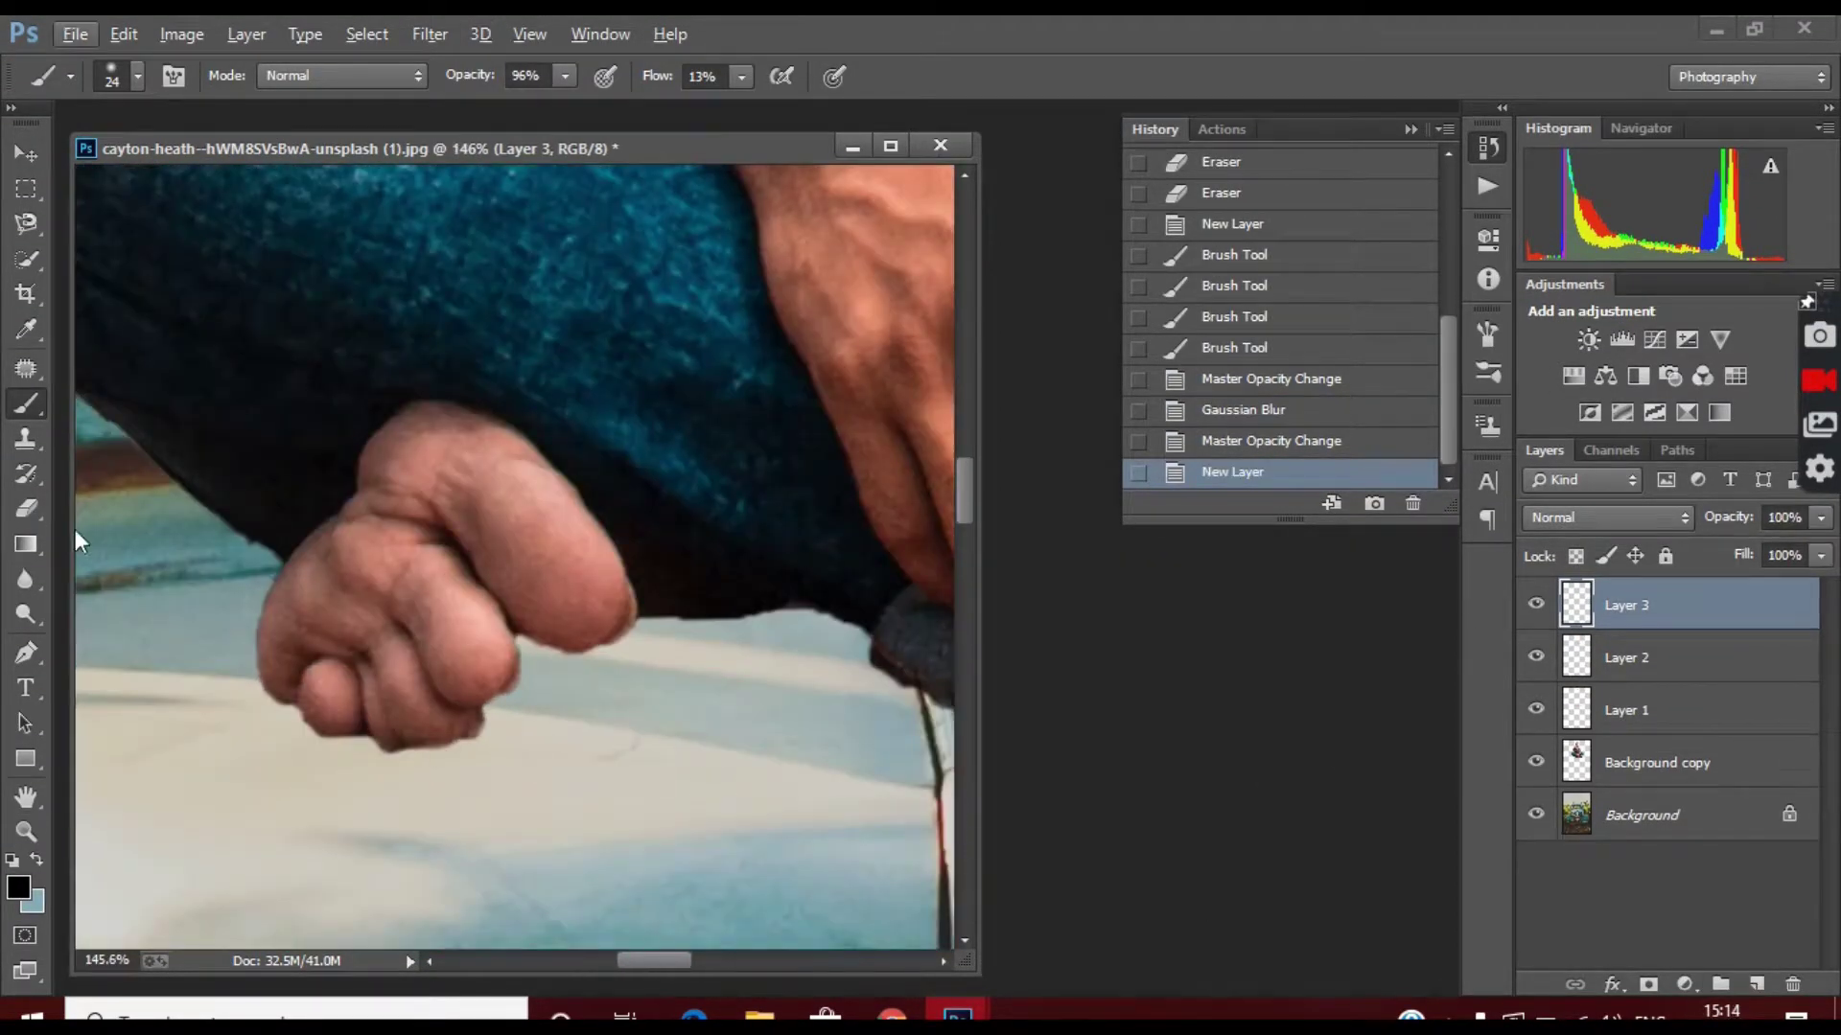
Paint a soft dark shadow under the fist, Gaussian-blur it, and set the layer to about 70% opacity.
right_click(519, 643)
mouse_move(518, 642)
left_mouse_down()
mouse_move(580, 699)
mouse_move(461, 769)
mouse_move(337, 766)
mouse_move(231, 665)
mouse_move(381, 749)
left_mouse_up()
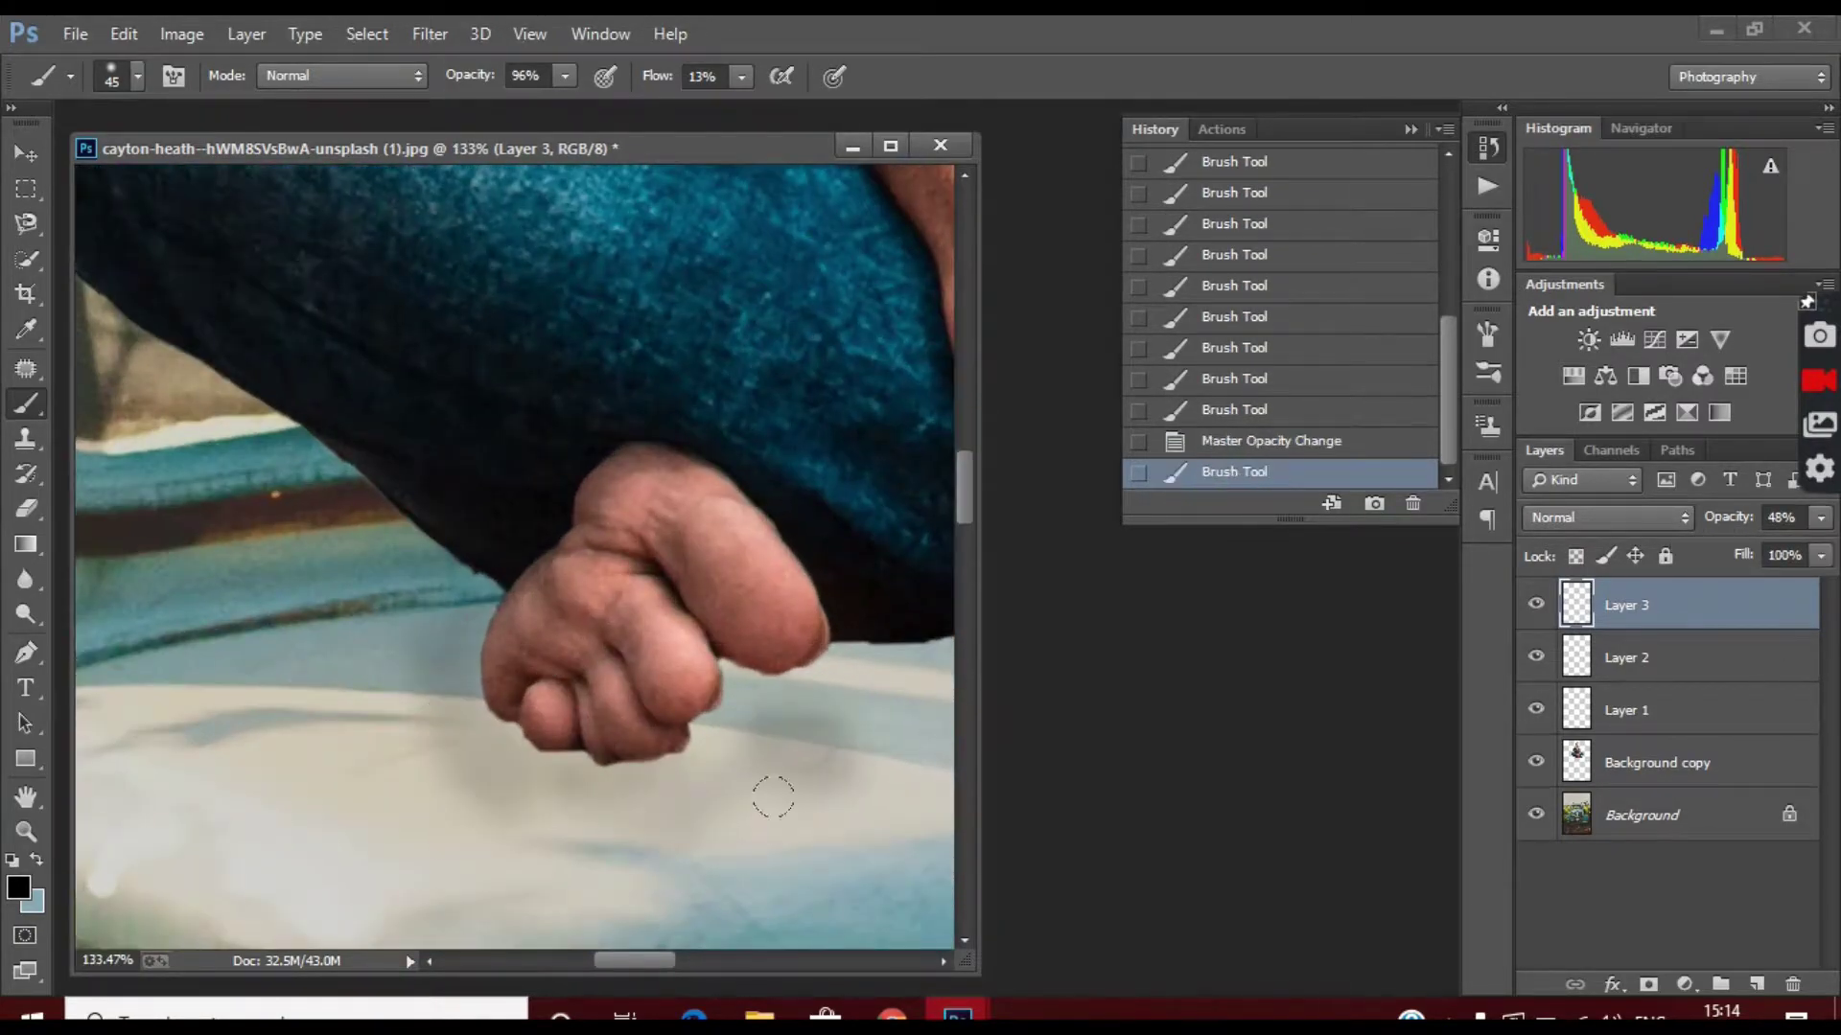
left_click(429, 34)
left_click(477, 63)
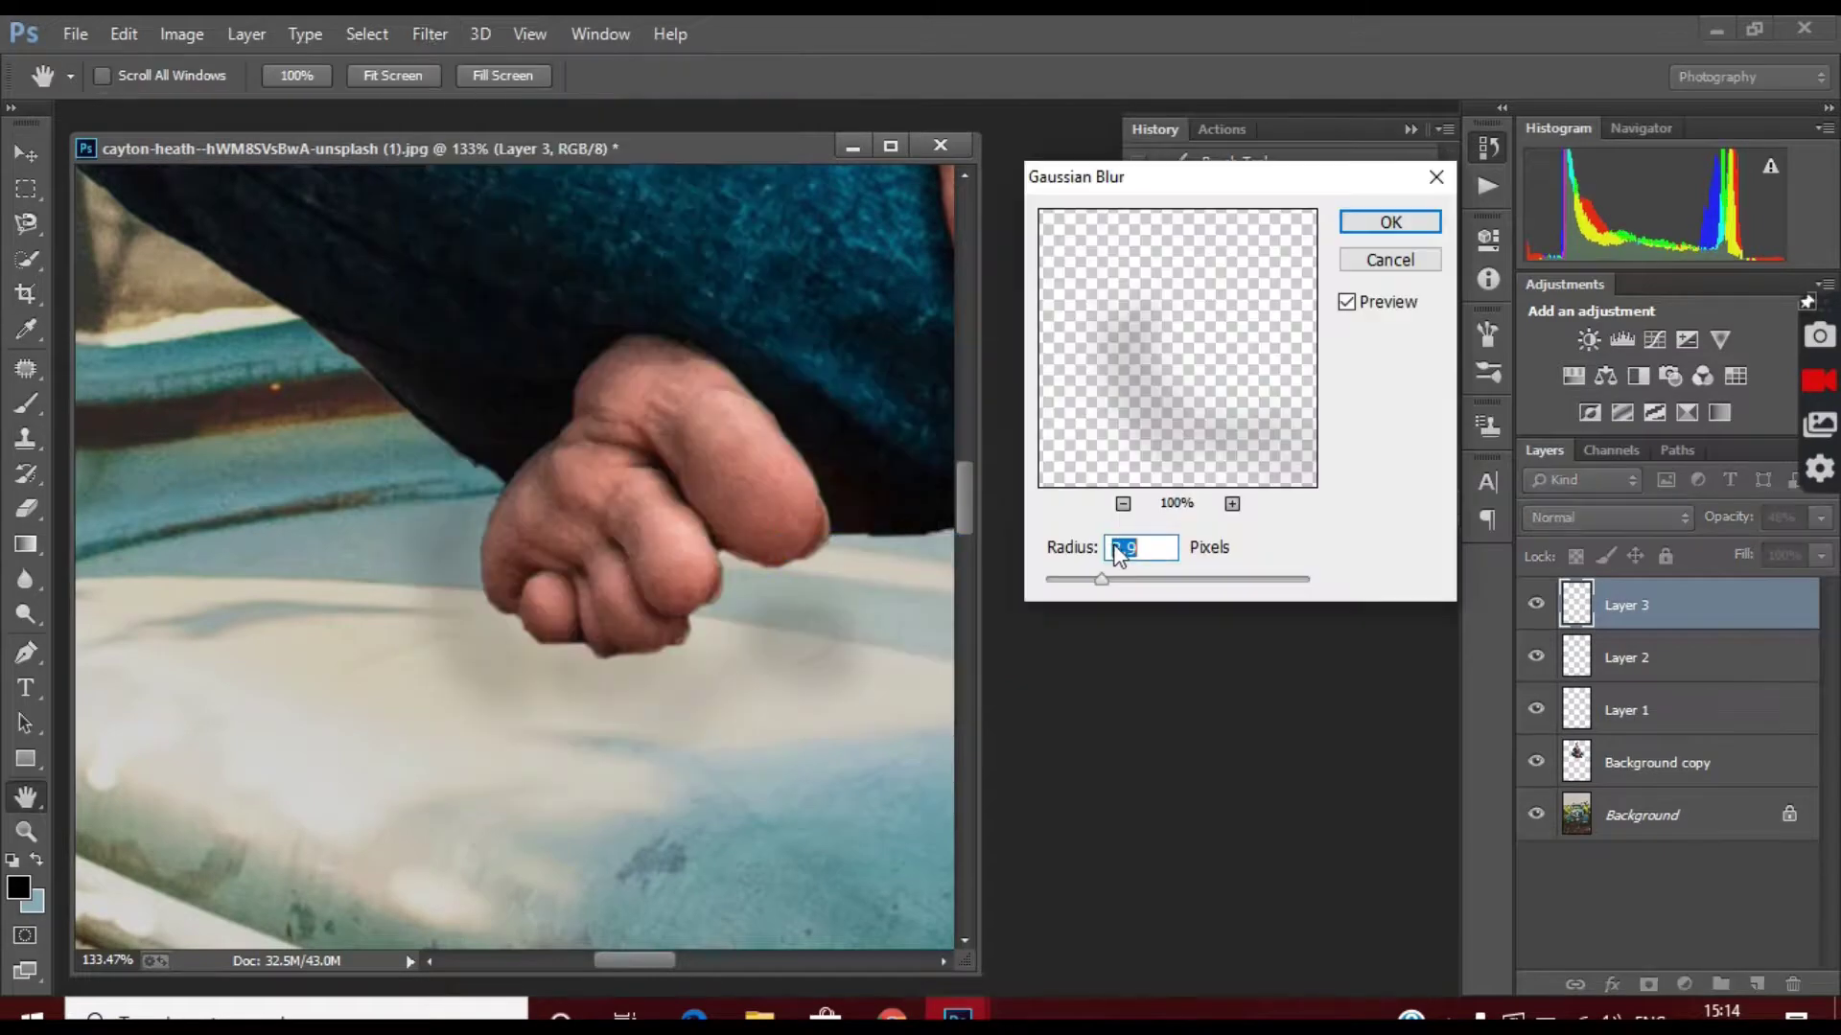
left_click_drag(1118, 579, 1131, 579)
key("Return")
left_click_drag(1821, 518, 1787, 559)
Erase the excess shadow around the fist.
key("e")
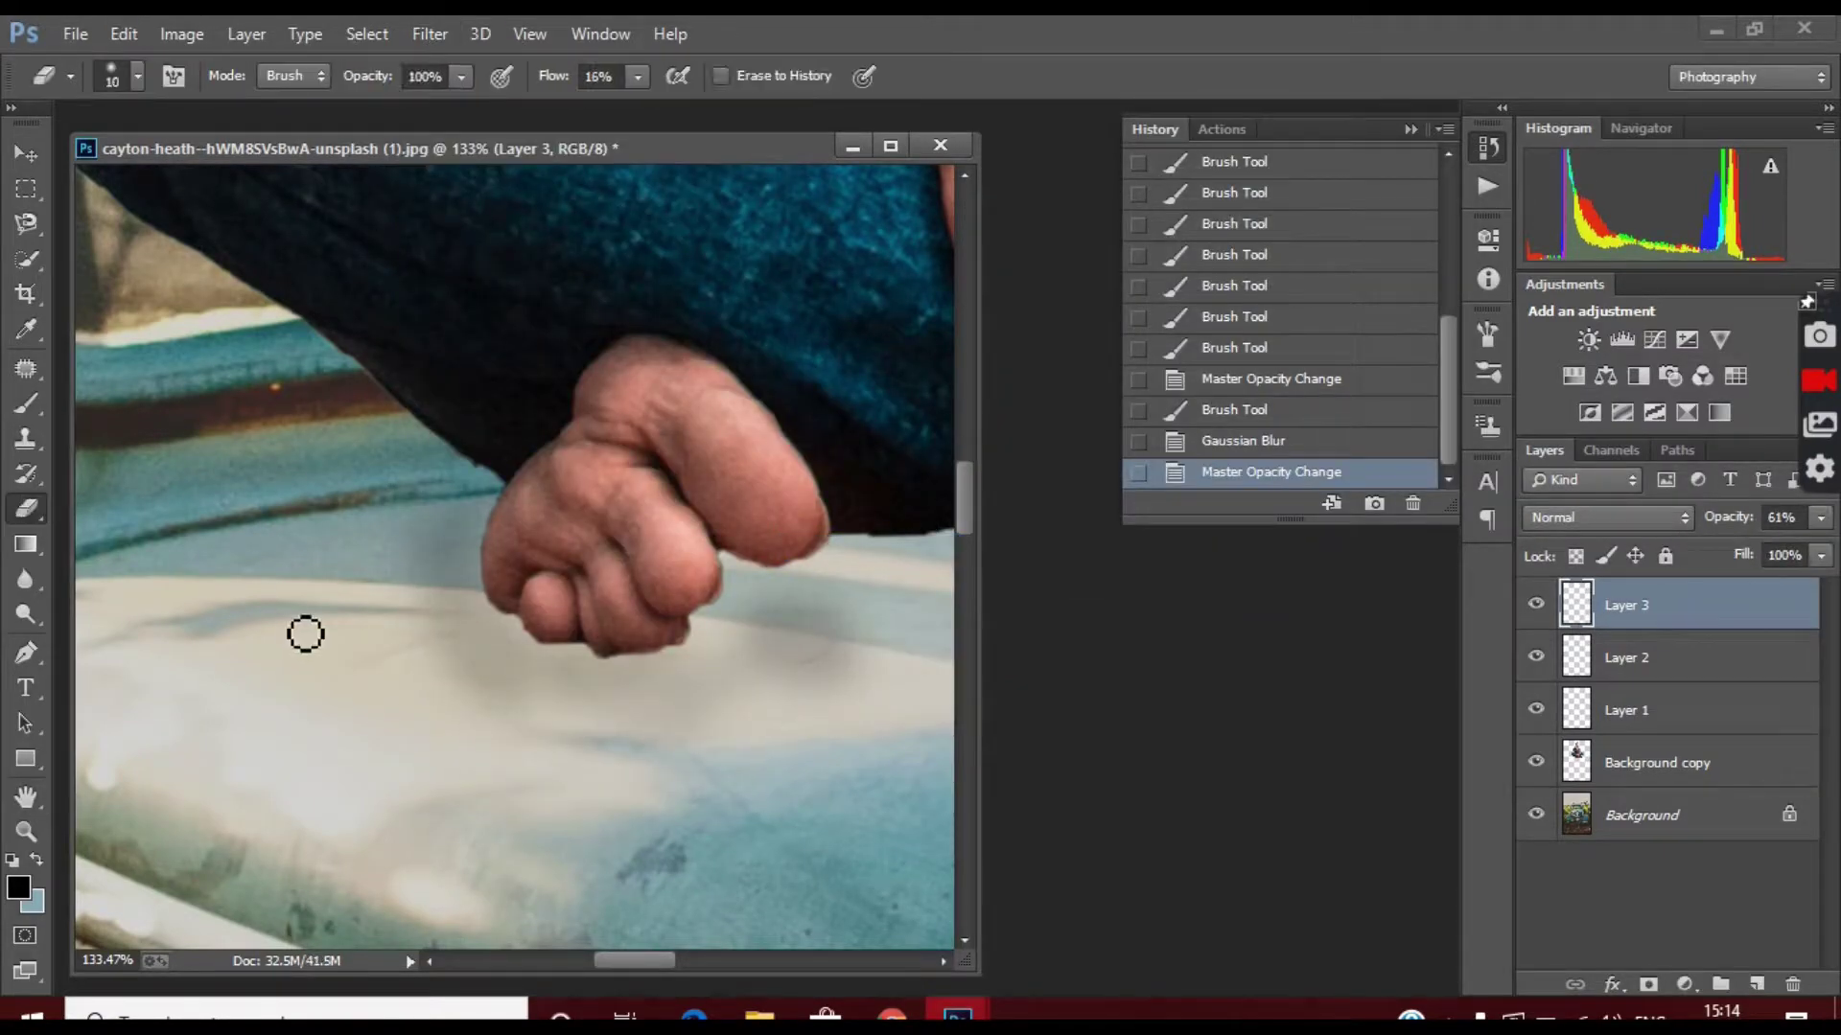
right_click(304, 628)
key("Escape")
left_click_drag(387, 576, 437, 722)
scroll(437, 723, "down", 5)
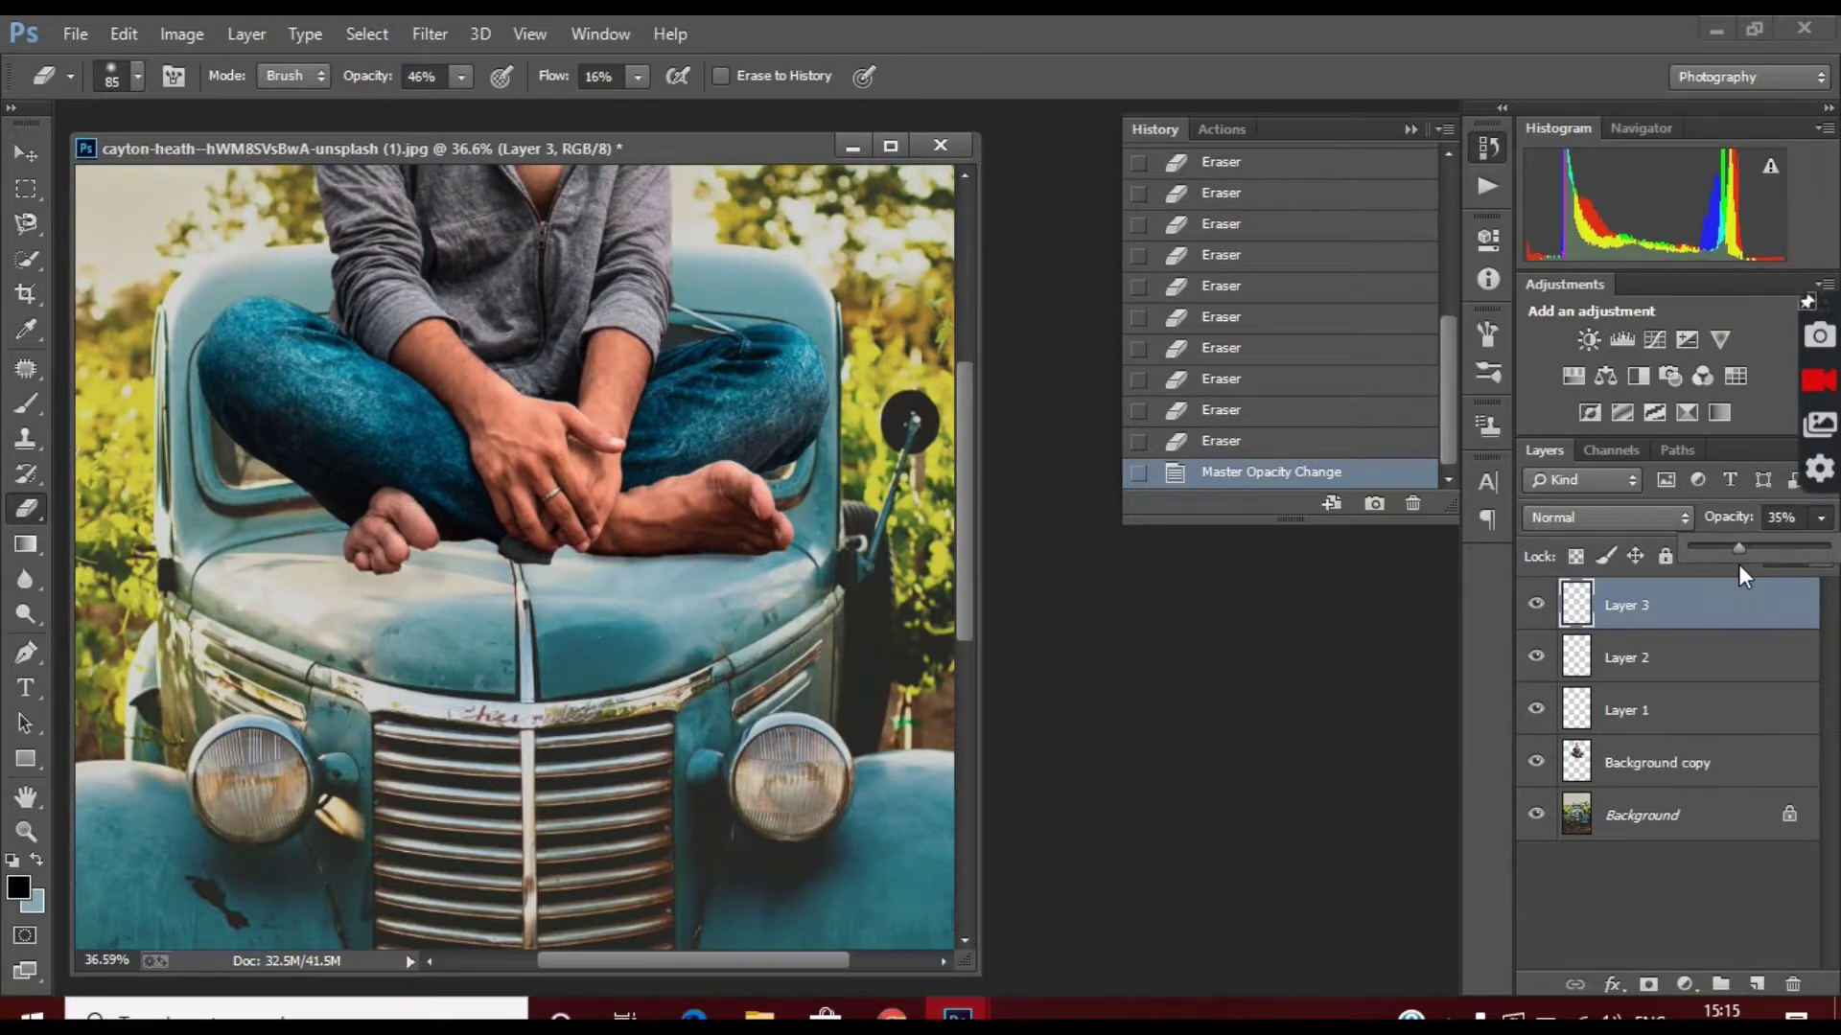
On a new layer, paint a near-opaque dark shadow along the fist's left and bottom edges.
key("ctrl+shift+alt+n")
scroll(432, 480, "up", 5)
key("b")
left_click_drag(565, 76, 572, 107)
scroll(431, 479, "up", 3)
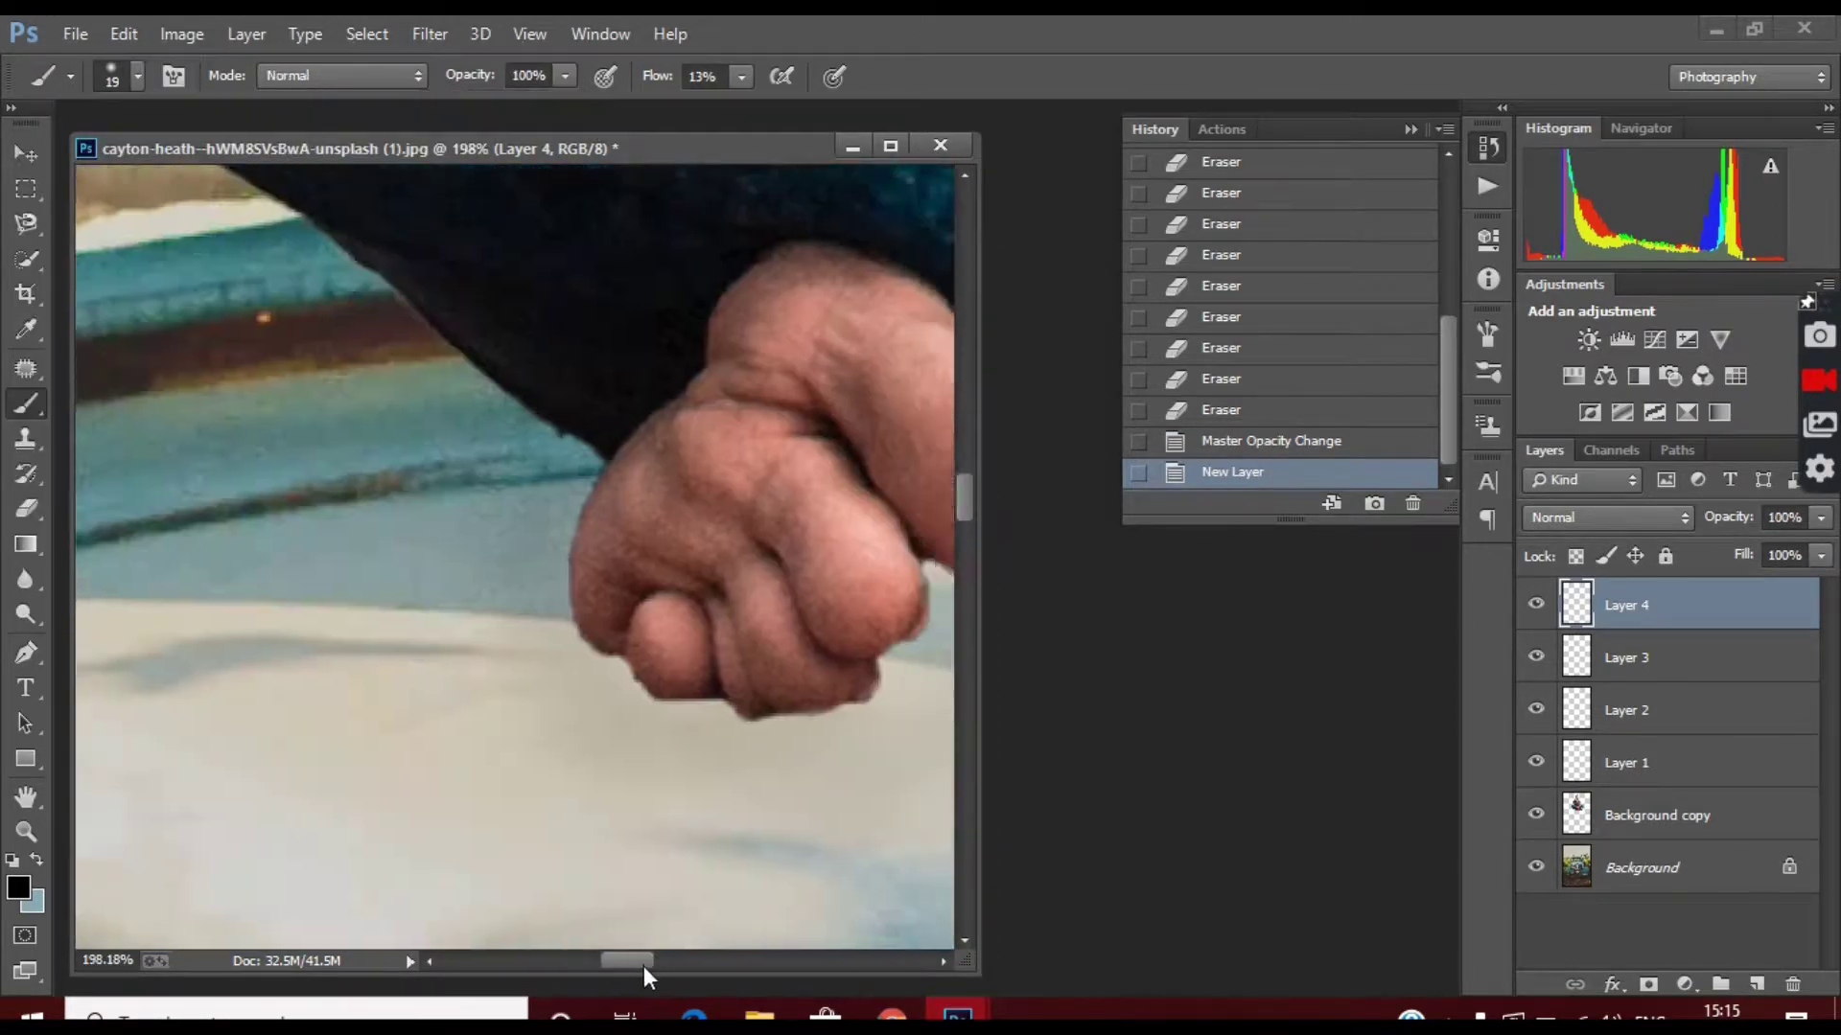
right_click(151, 168)
key("Return")
mouse_move(383, 623)
left_mouse_down()
mouse_move(373, 376)
mouse_move(422, 685)
left_mouse_up()
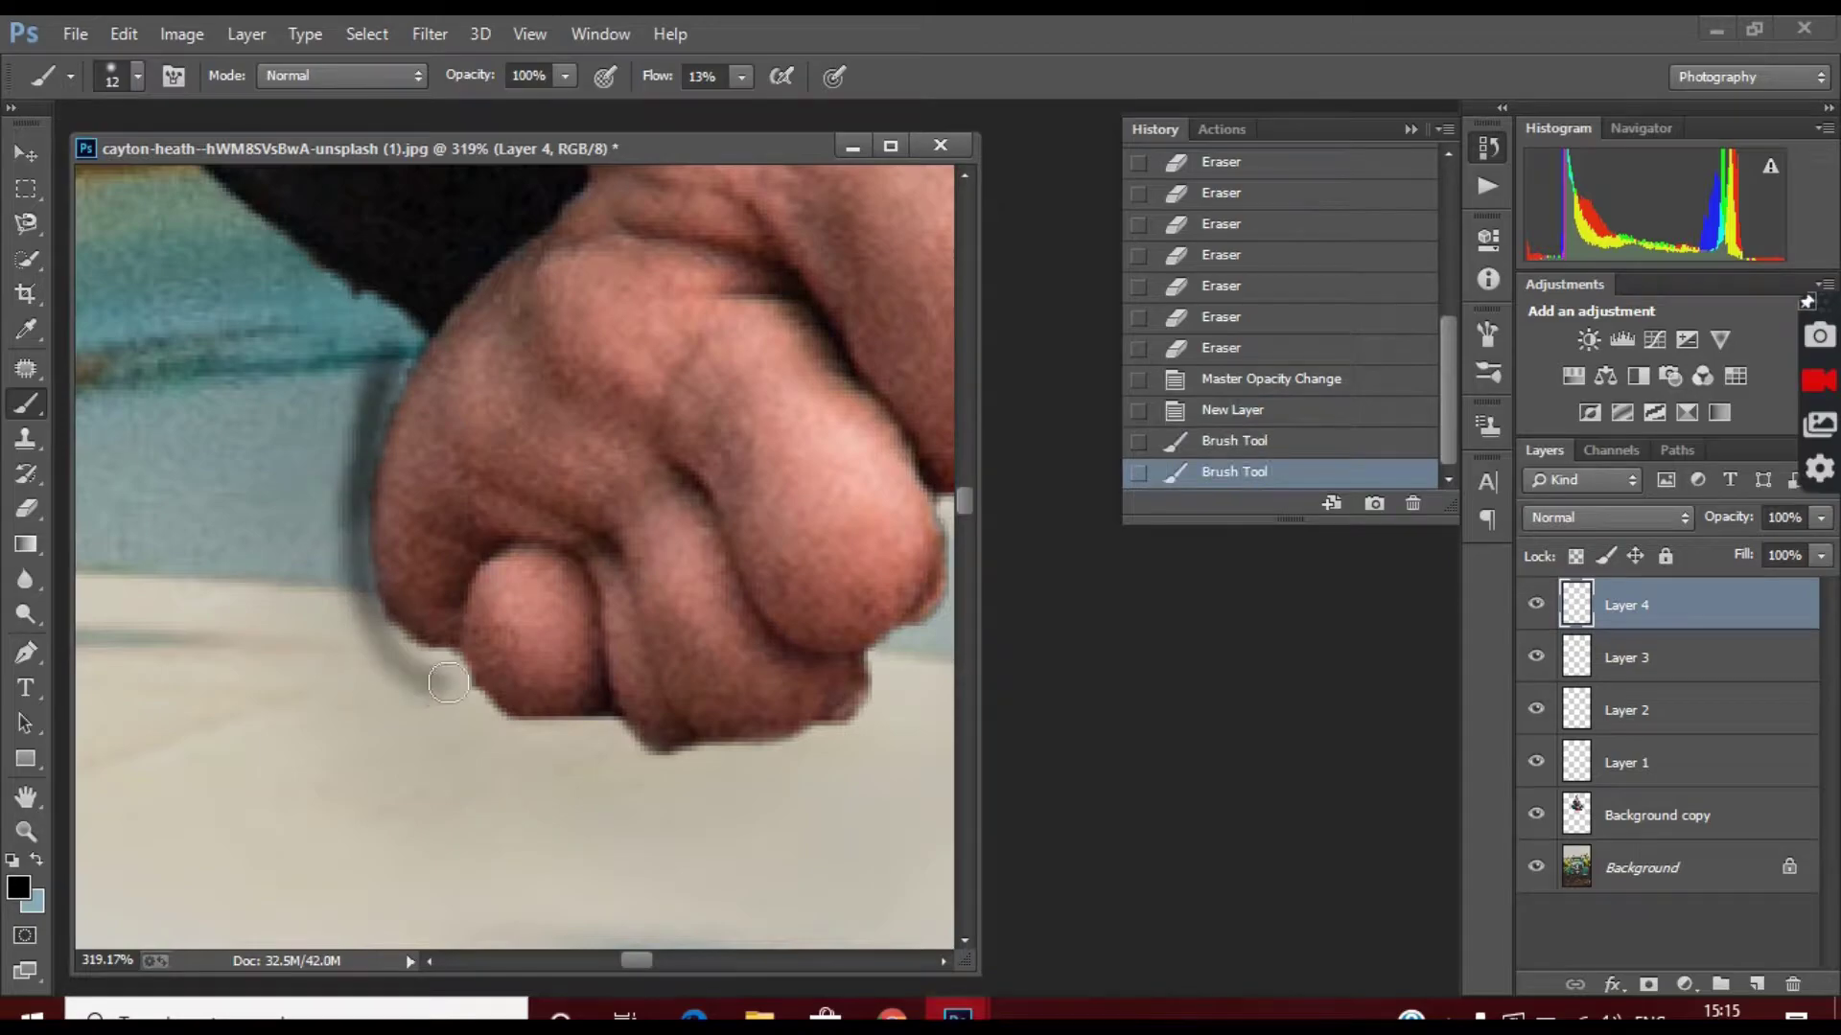
mouse_move(378, 370)
left_mouse_down()
mouse_move(554, 739)
mouse_move(814, 744)
mouse_move(795, 754)
left_mouse_up()
mouse_move(451, 669)
left_mouse_down()
mouse_move(370, 440)
mouse_move(388, 326)
left_mouse_up()
Fade the fist-edge shadow to about 35% and give it a small Gaussian blur.
left_click_drag(1821, 516, 1731, 560)
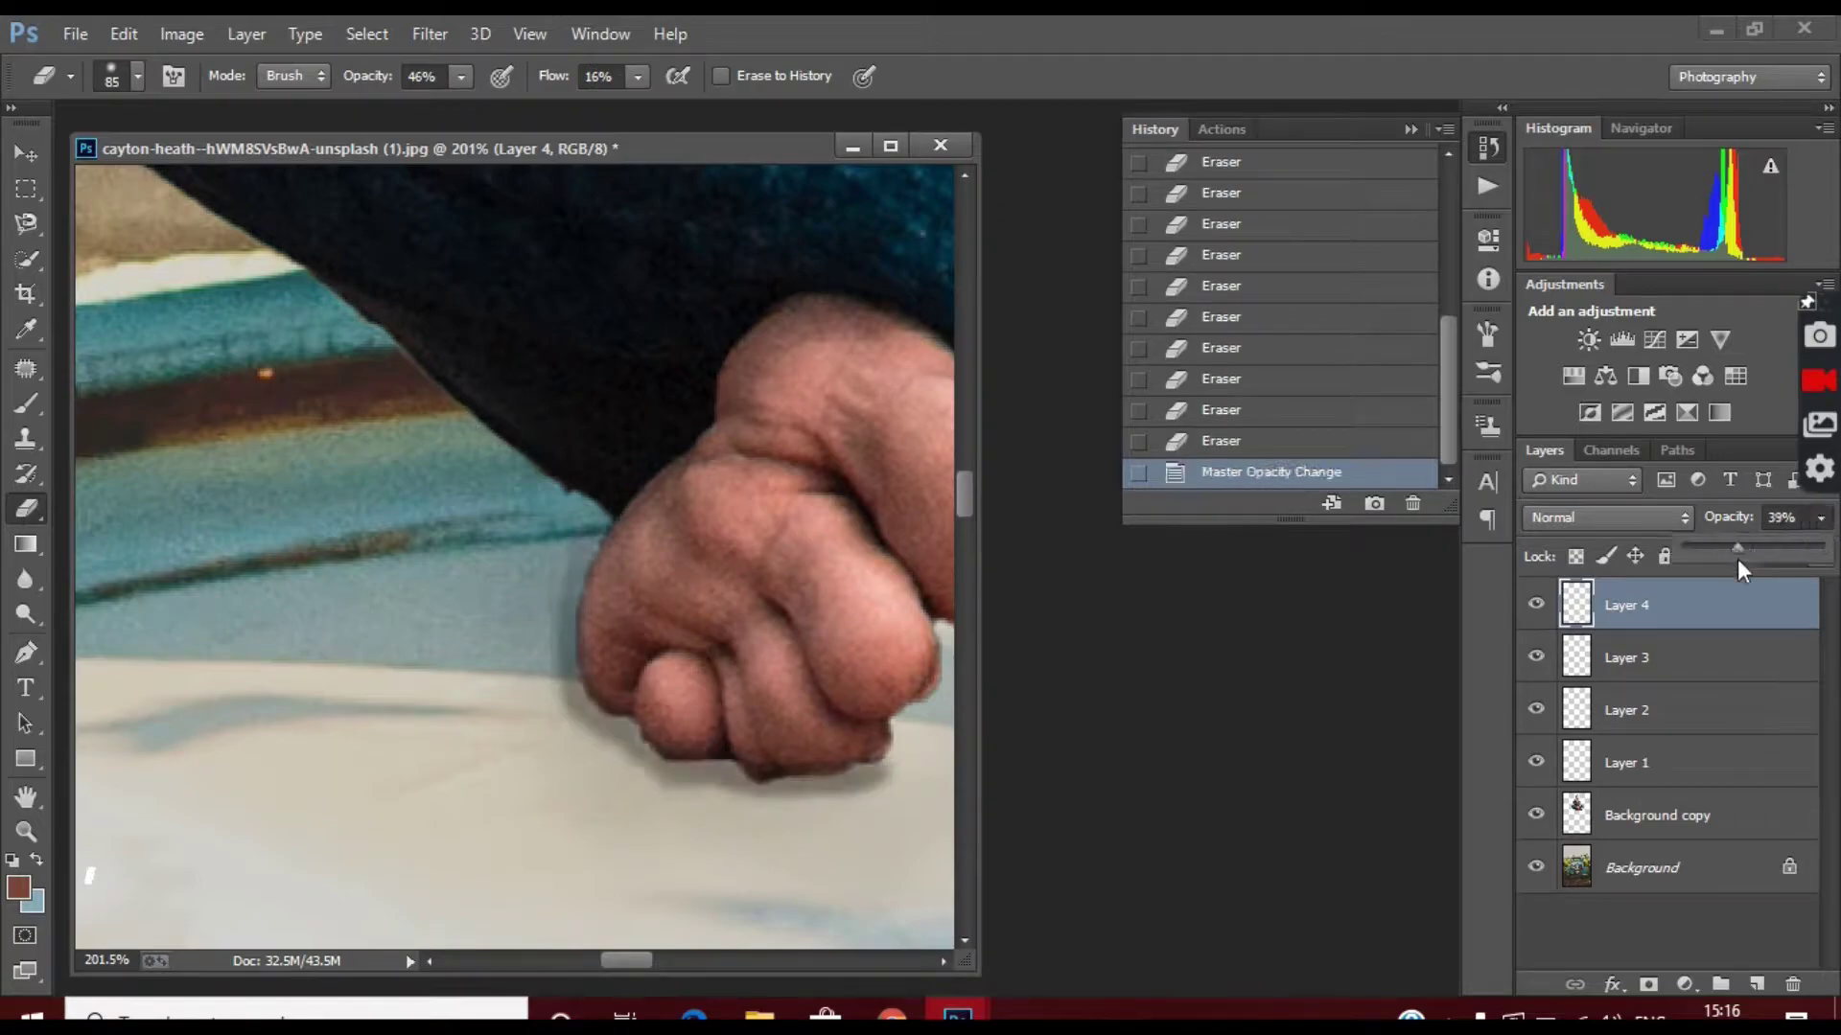
left_click(429, 34)
left_click(844, 361)
left_click_drag(1066, 579, 1107, 589)
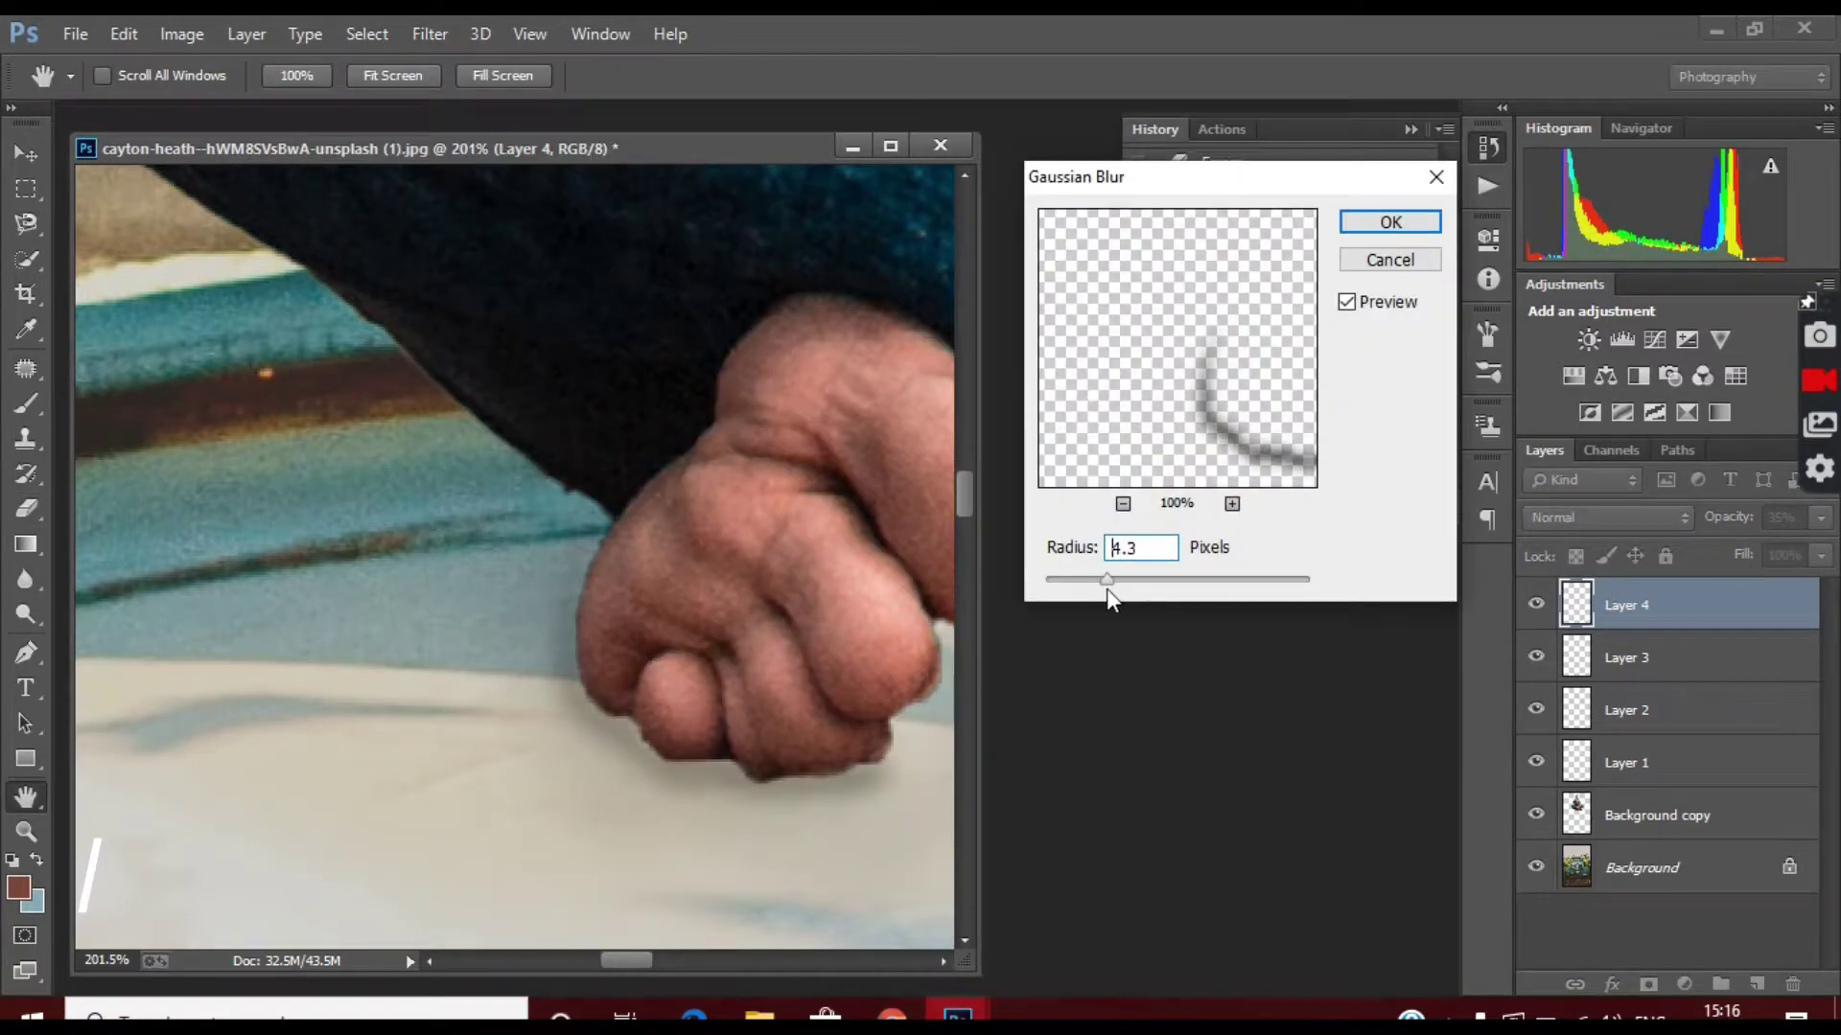
key("Return")
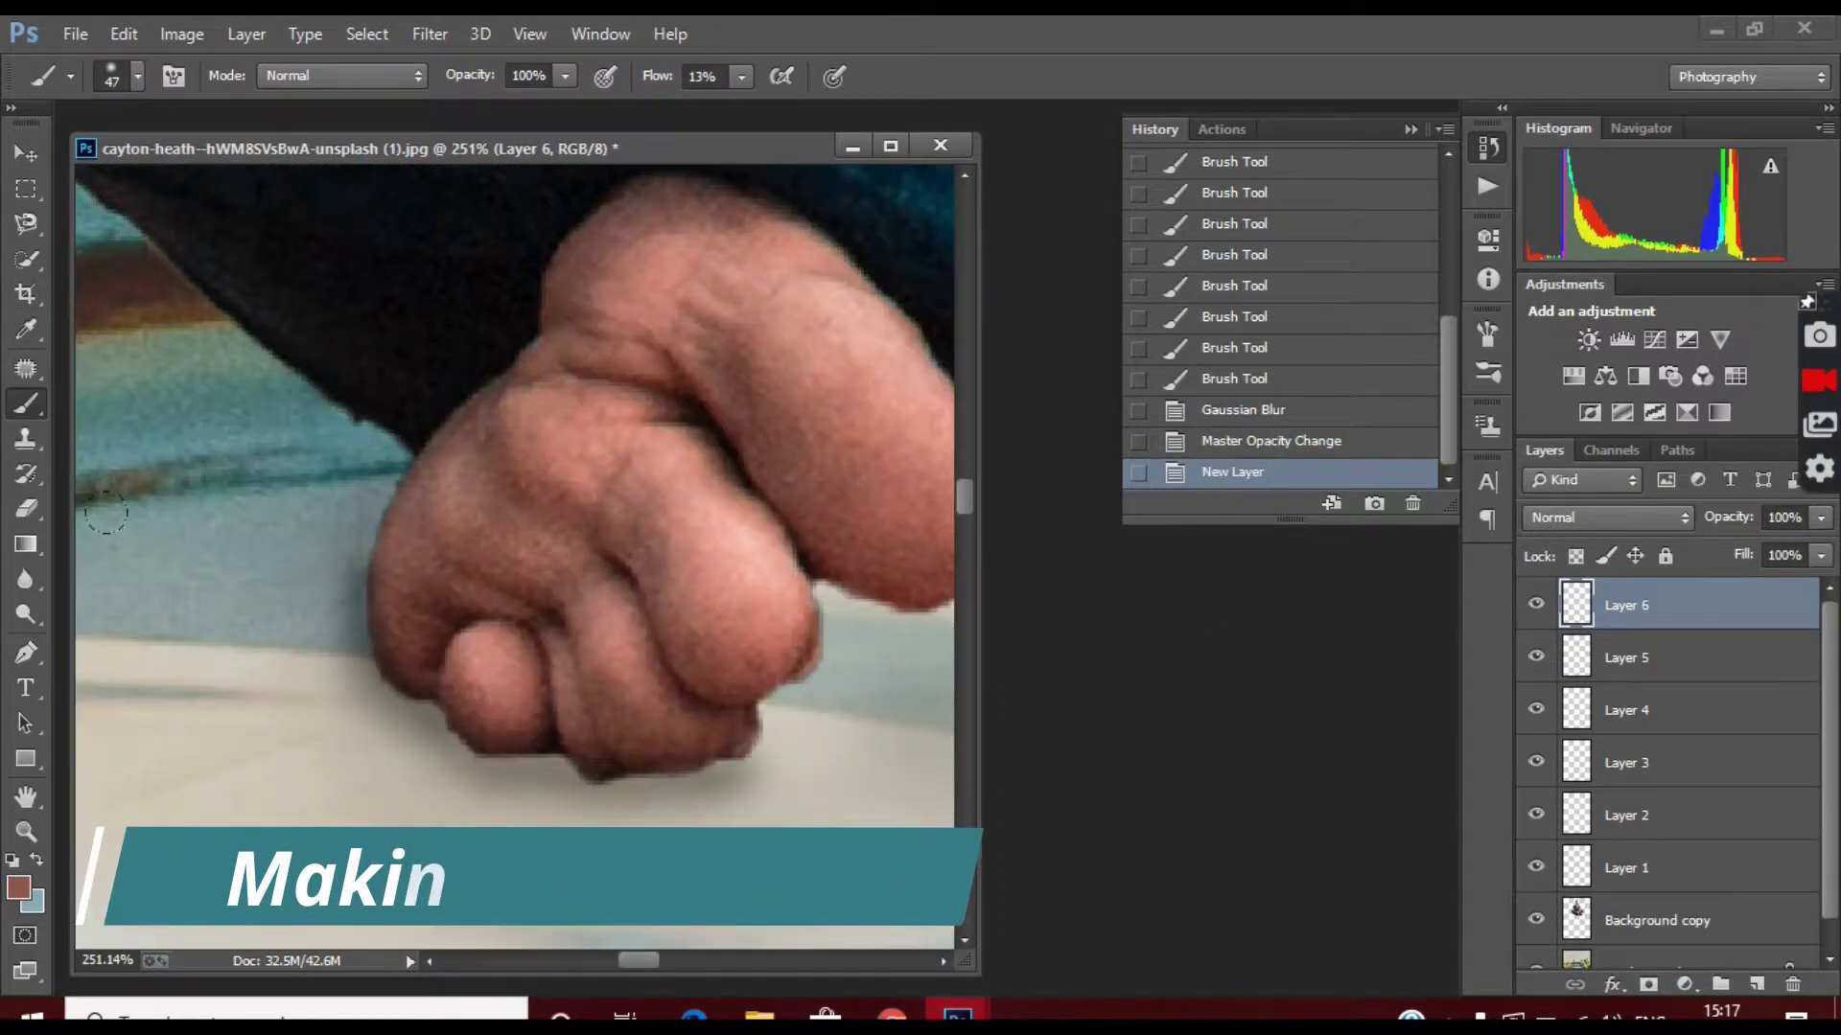
Paint faint 23%-opacity shadow strokes near the fist, blur them, and fade the layer to about 60%.
left_click_drag(566, 103, 457, 103)
mouse_move(288, 594)
left_mouse_down()
mouse_move(518, 796)
mouse_move(691, 815)
left_mouse_up()
left_click(430, 33)
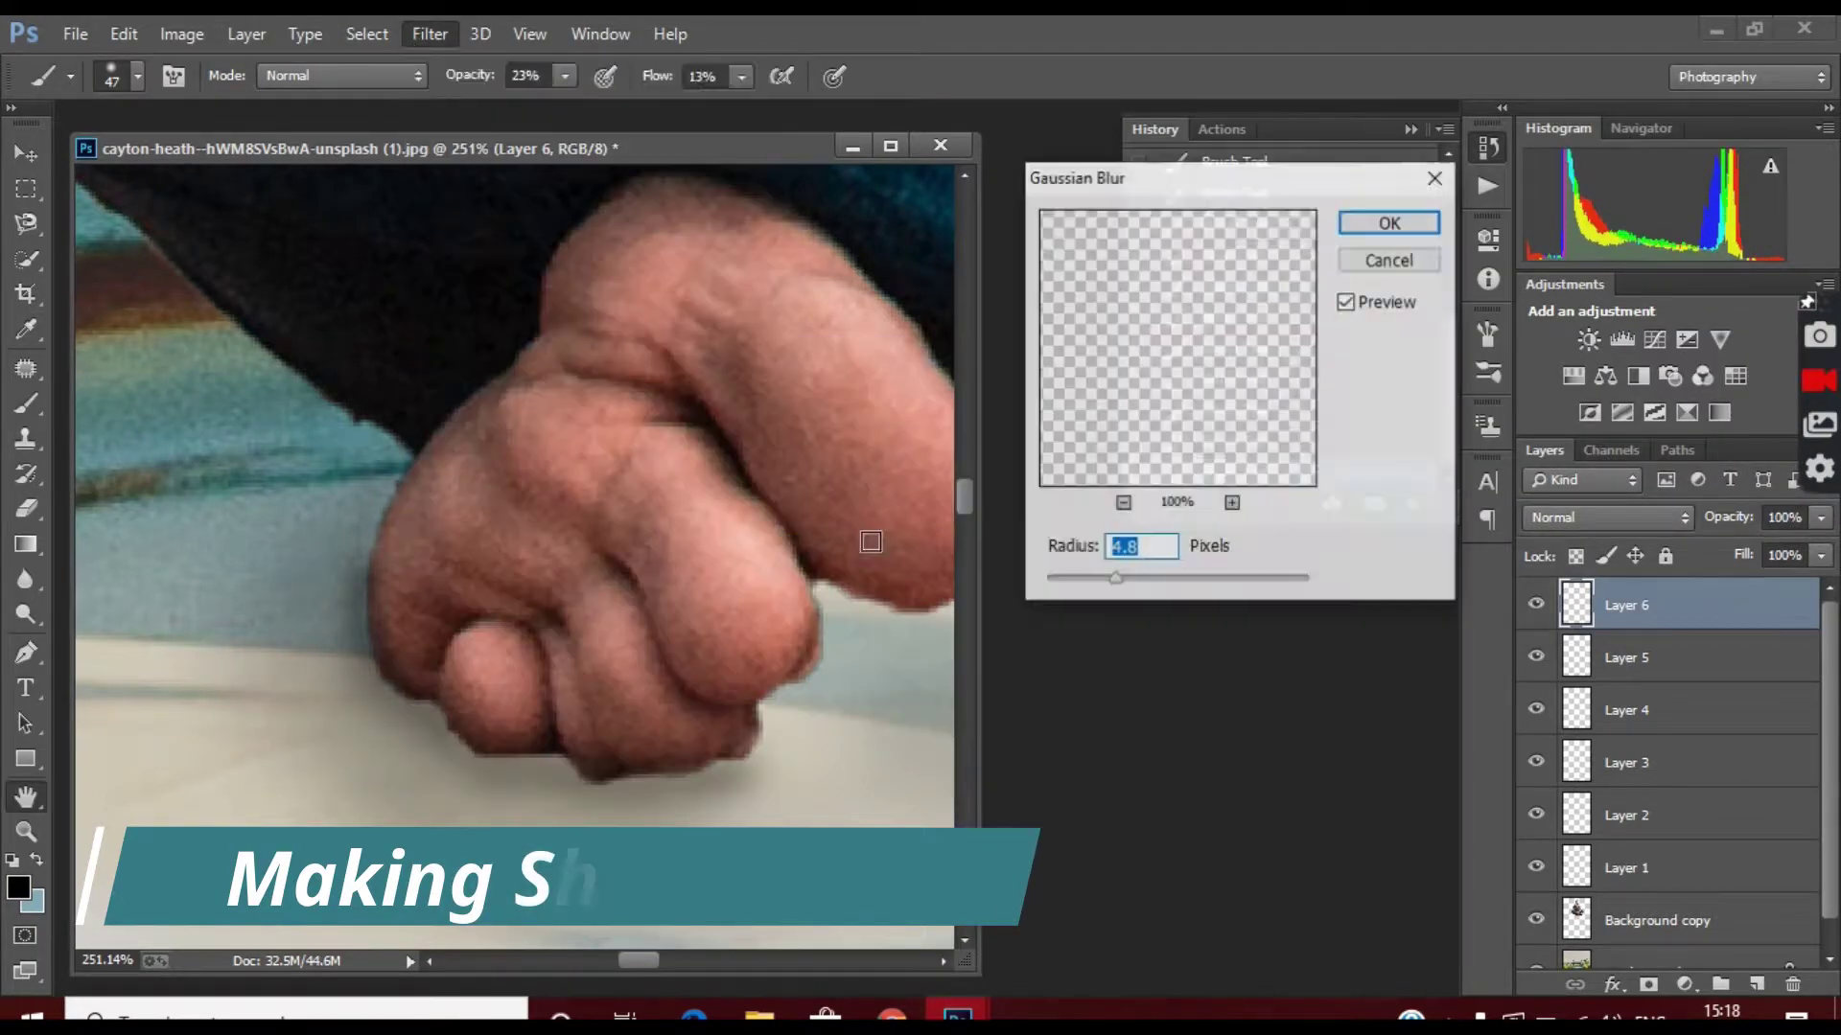
left_click(1407, 234)
left_click(1821, 517)
left_click_drag(1716, 548, 1766, 548)
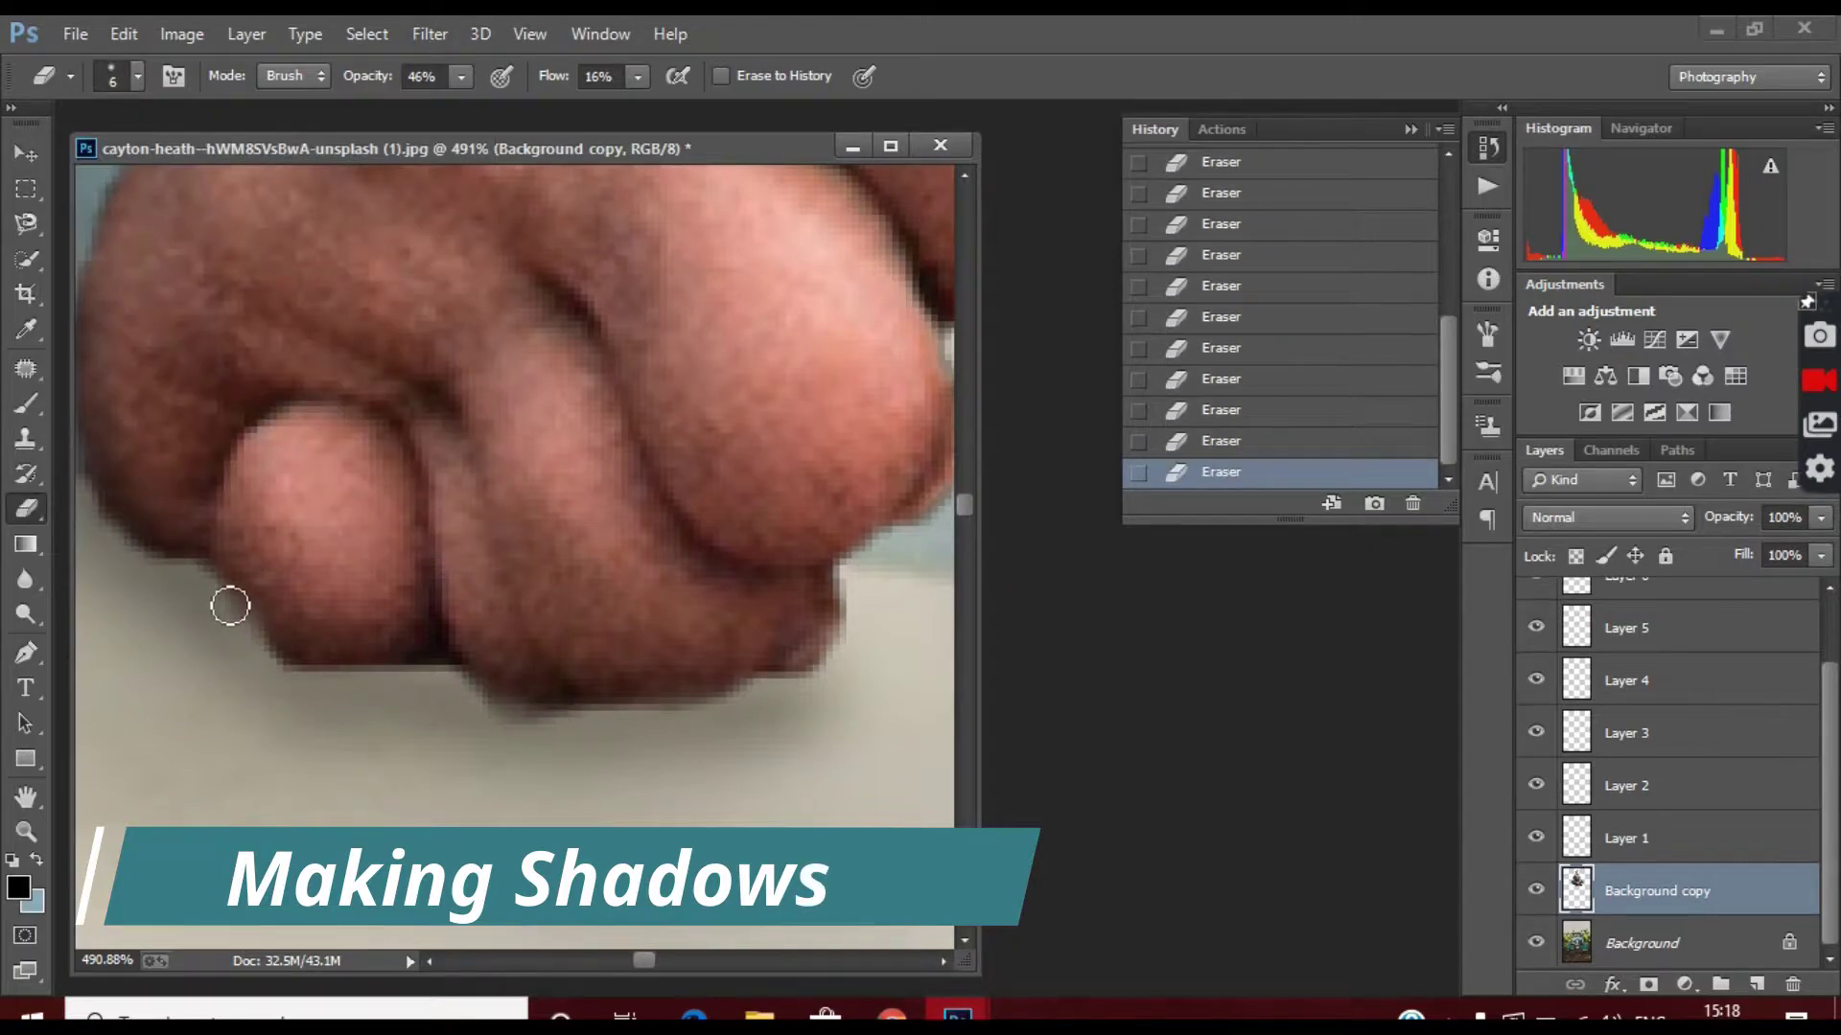
scroll(766, 756, "down", 2)
scroll(928, 716, "down", 5)
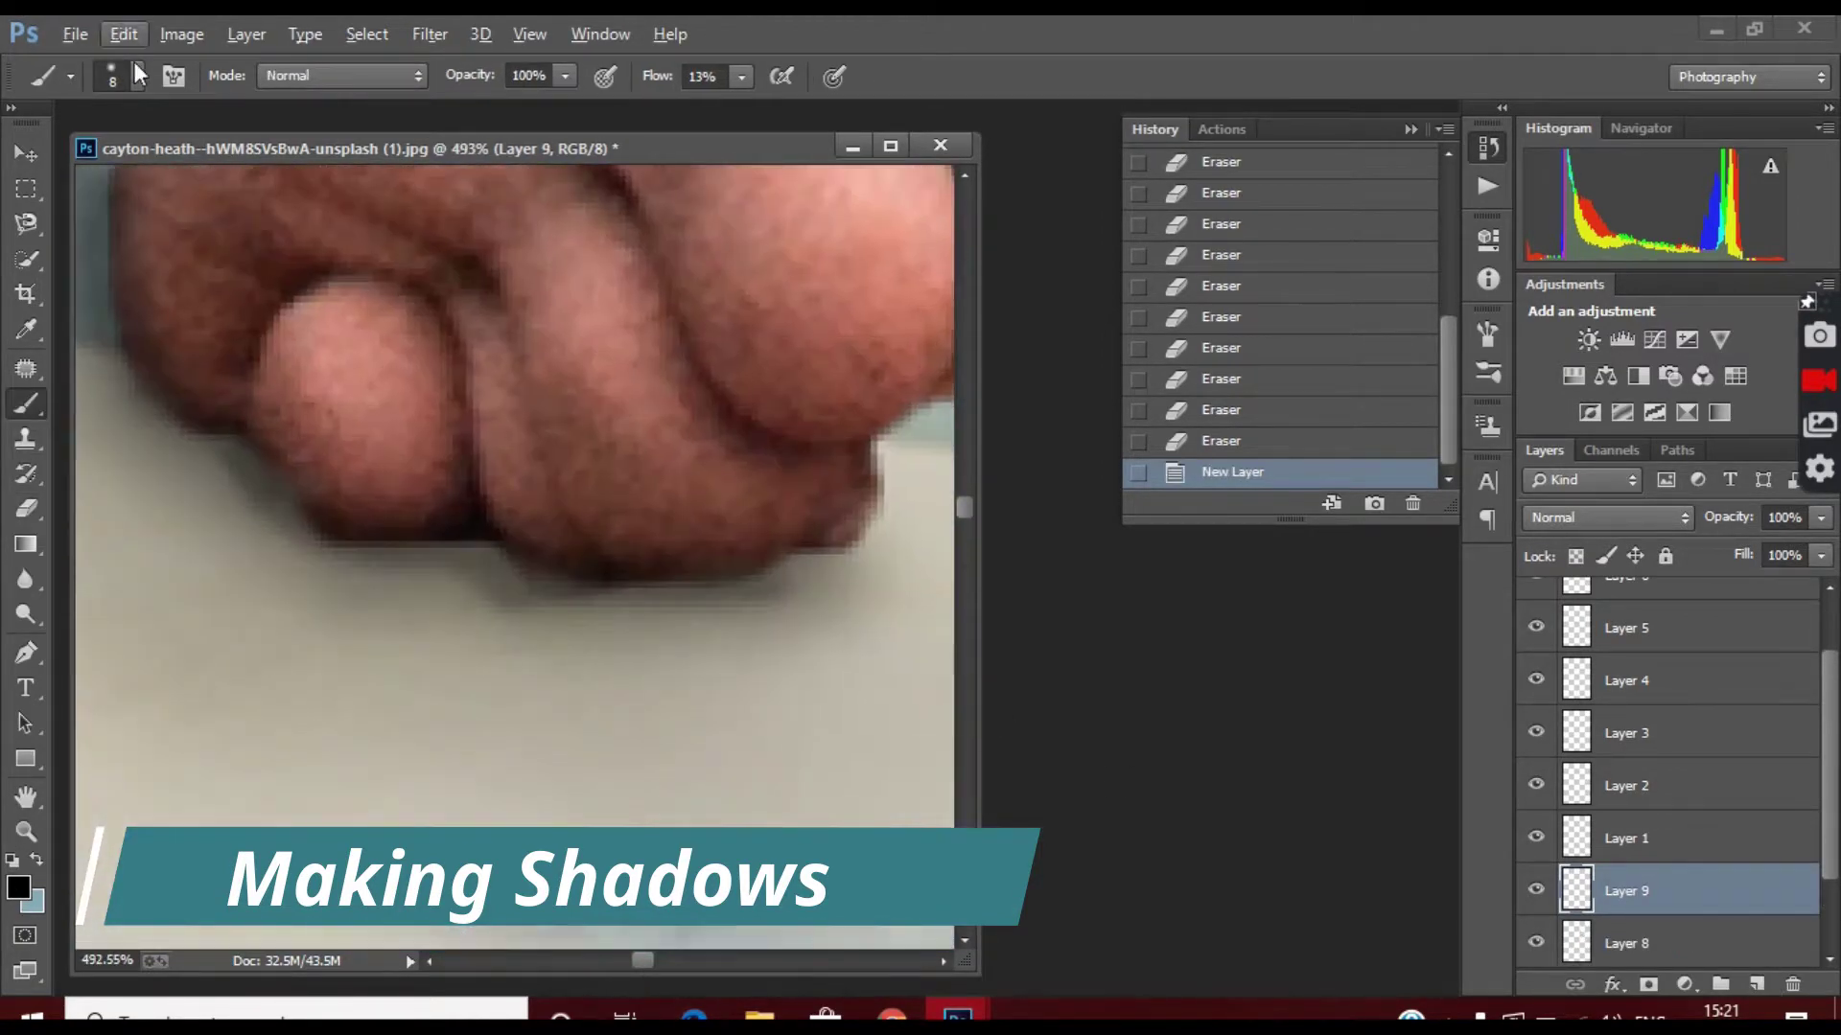
left_click(139, 75)
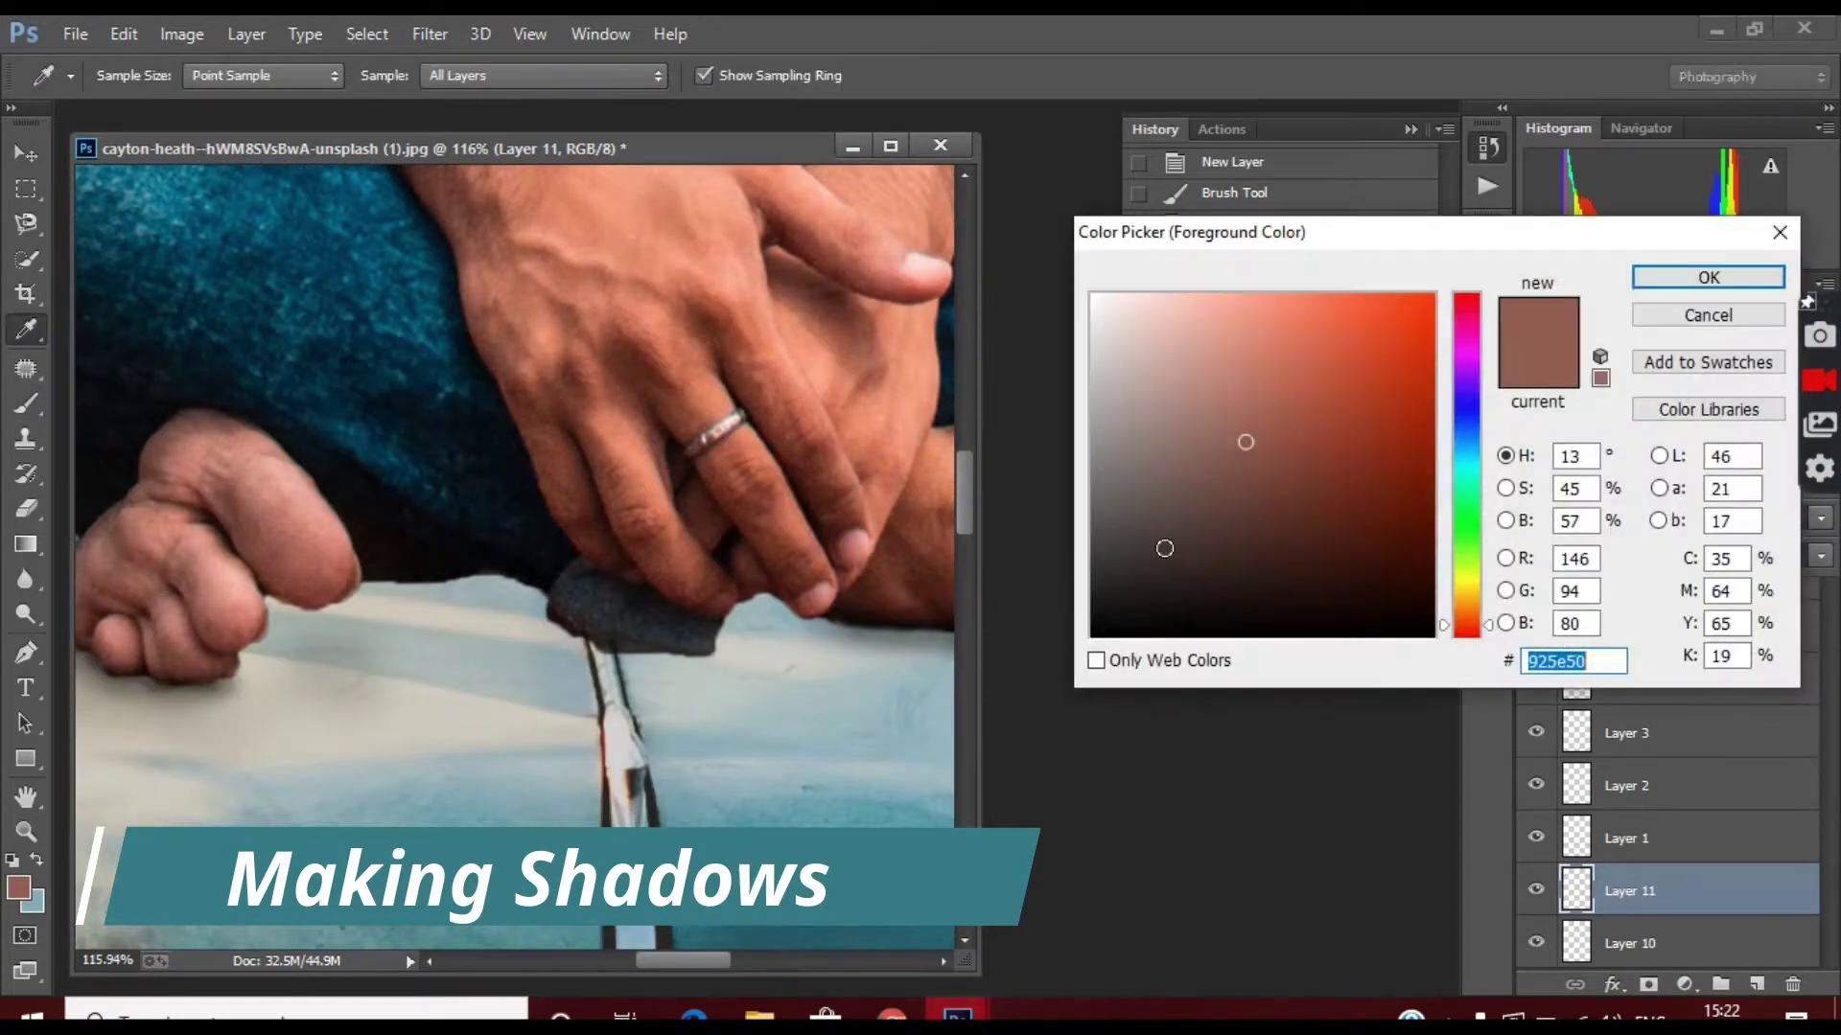
Fade the hand shadow layer to 17% and Gaussian-blur the hand shadows.
left_click_drag(1820, 517, 1711, 566)
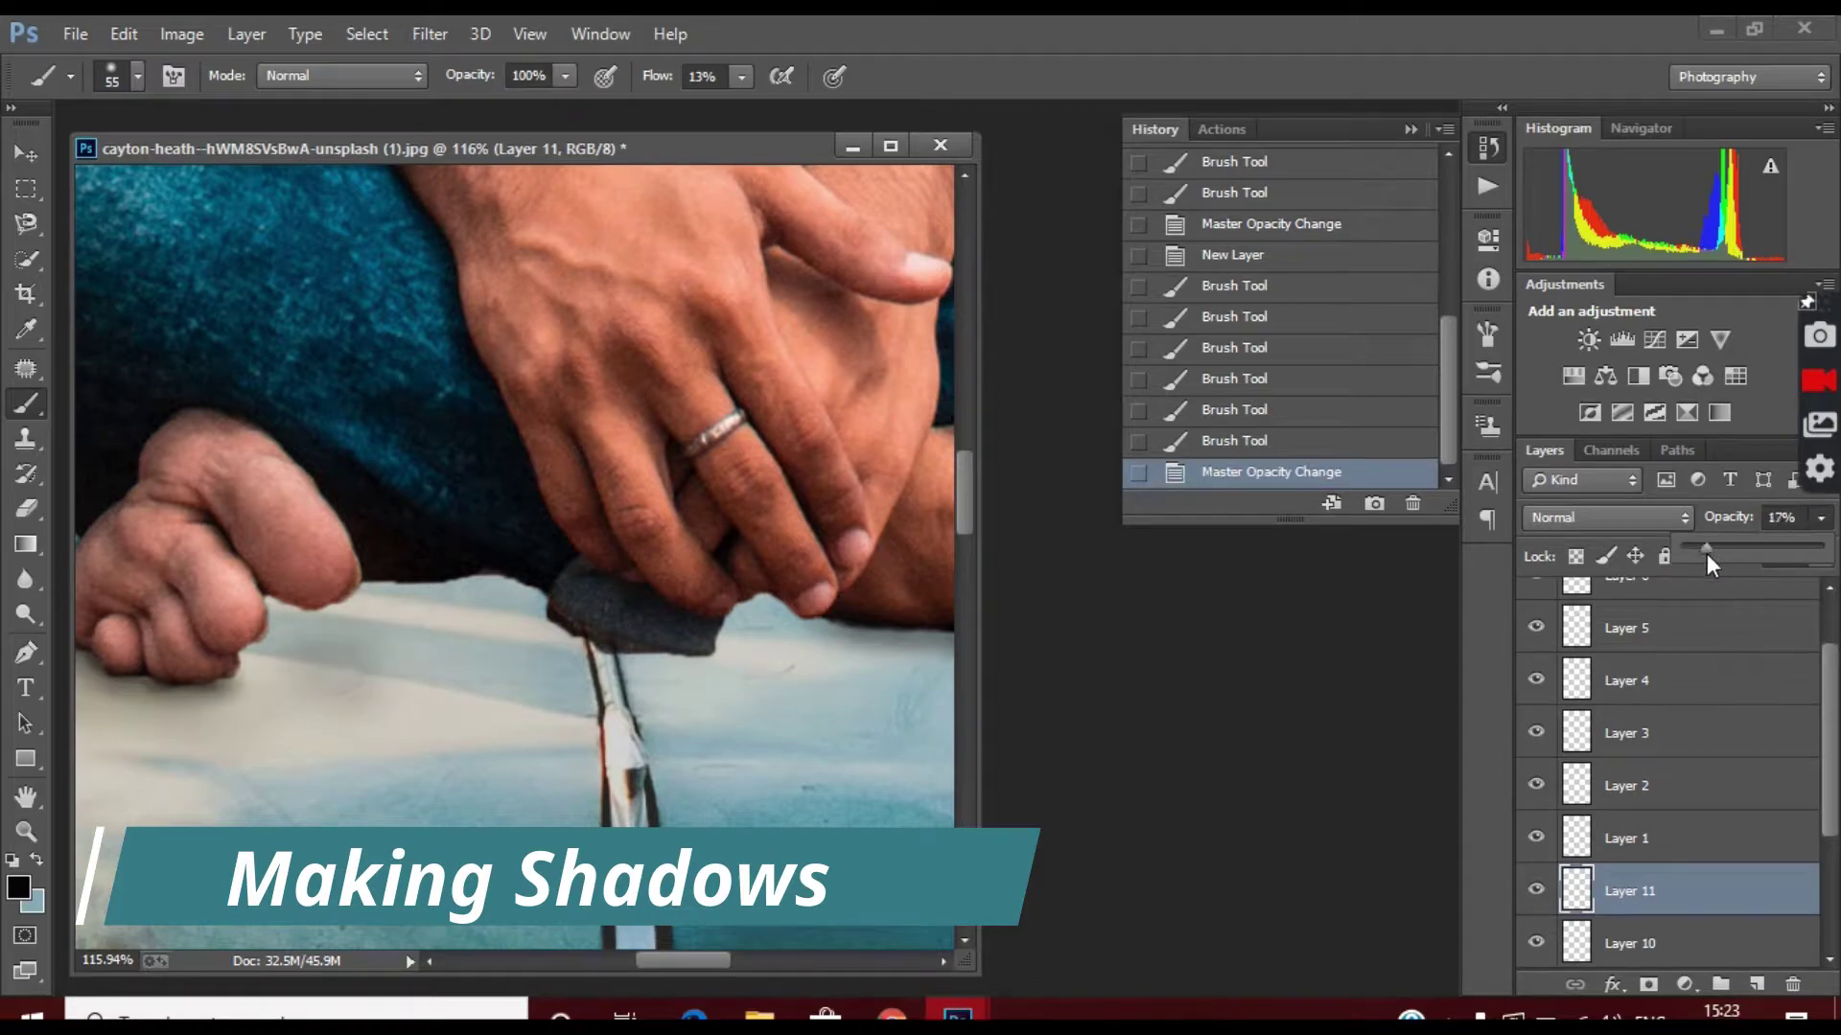
left_click(430, 34)
left_click(863, 538)
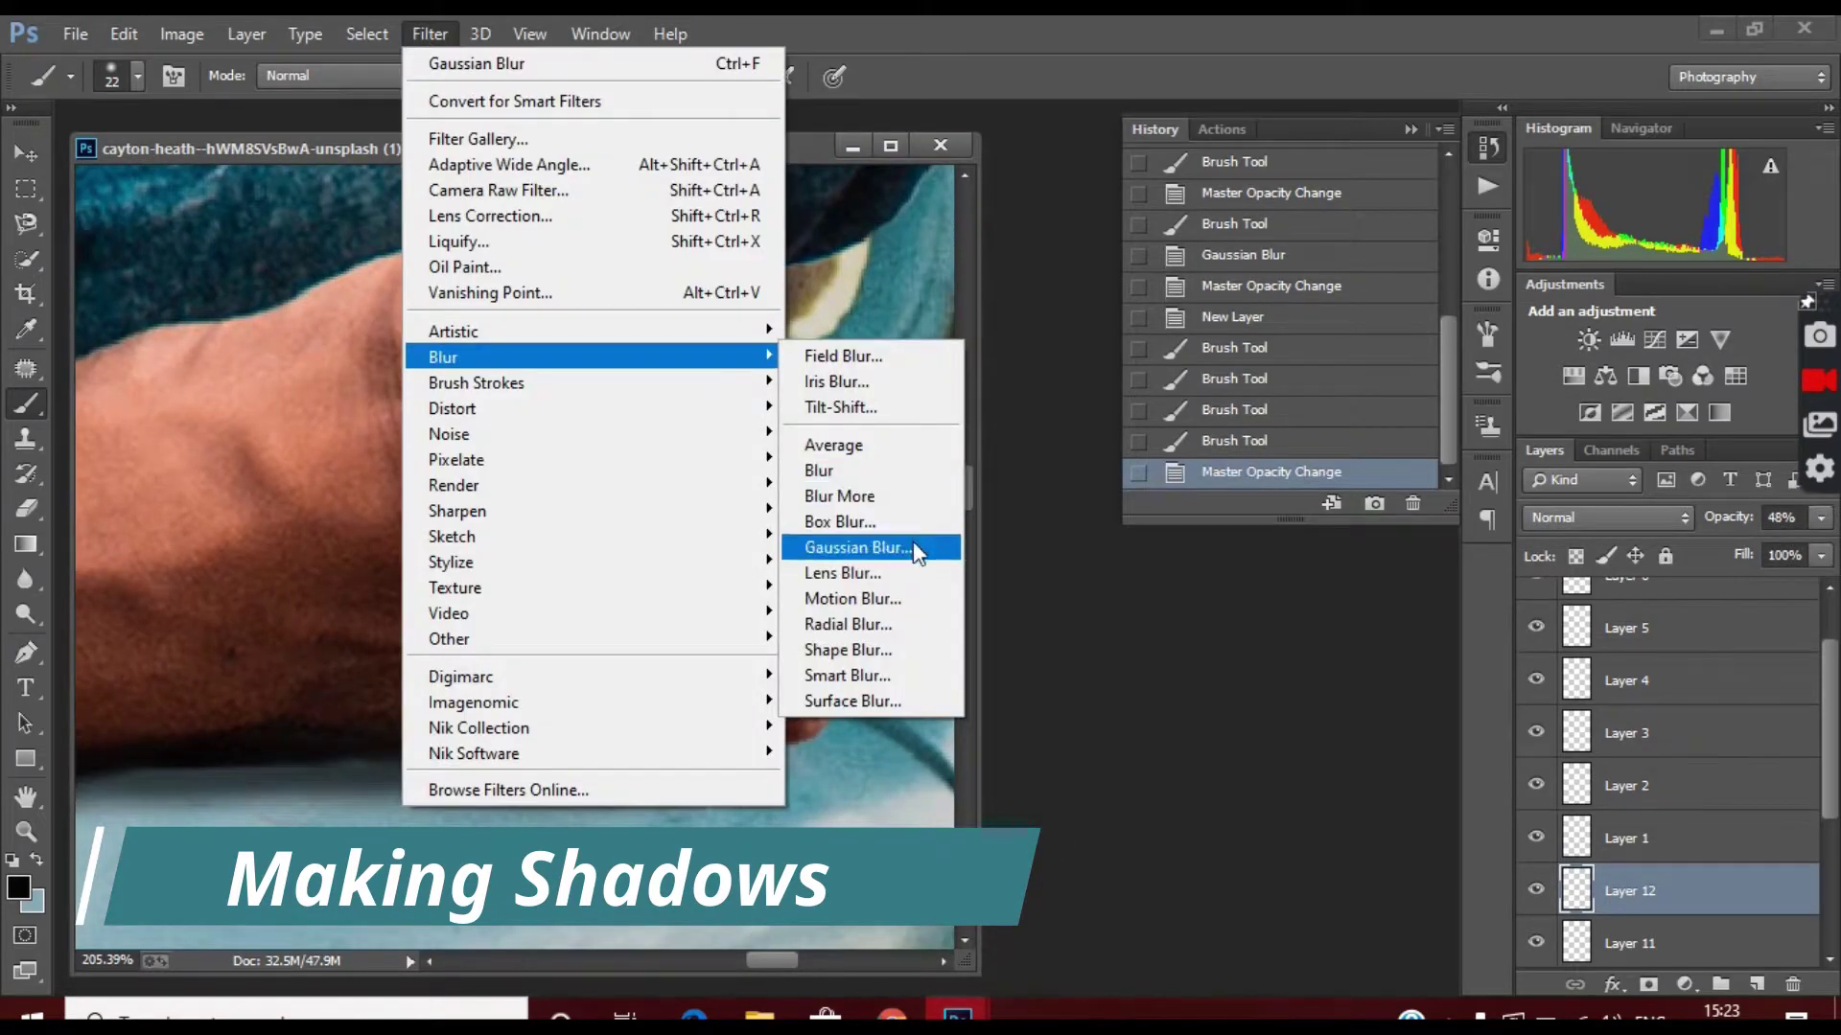
left_click(925, 538)
left_click(1391, 226)
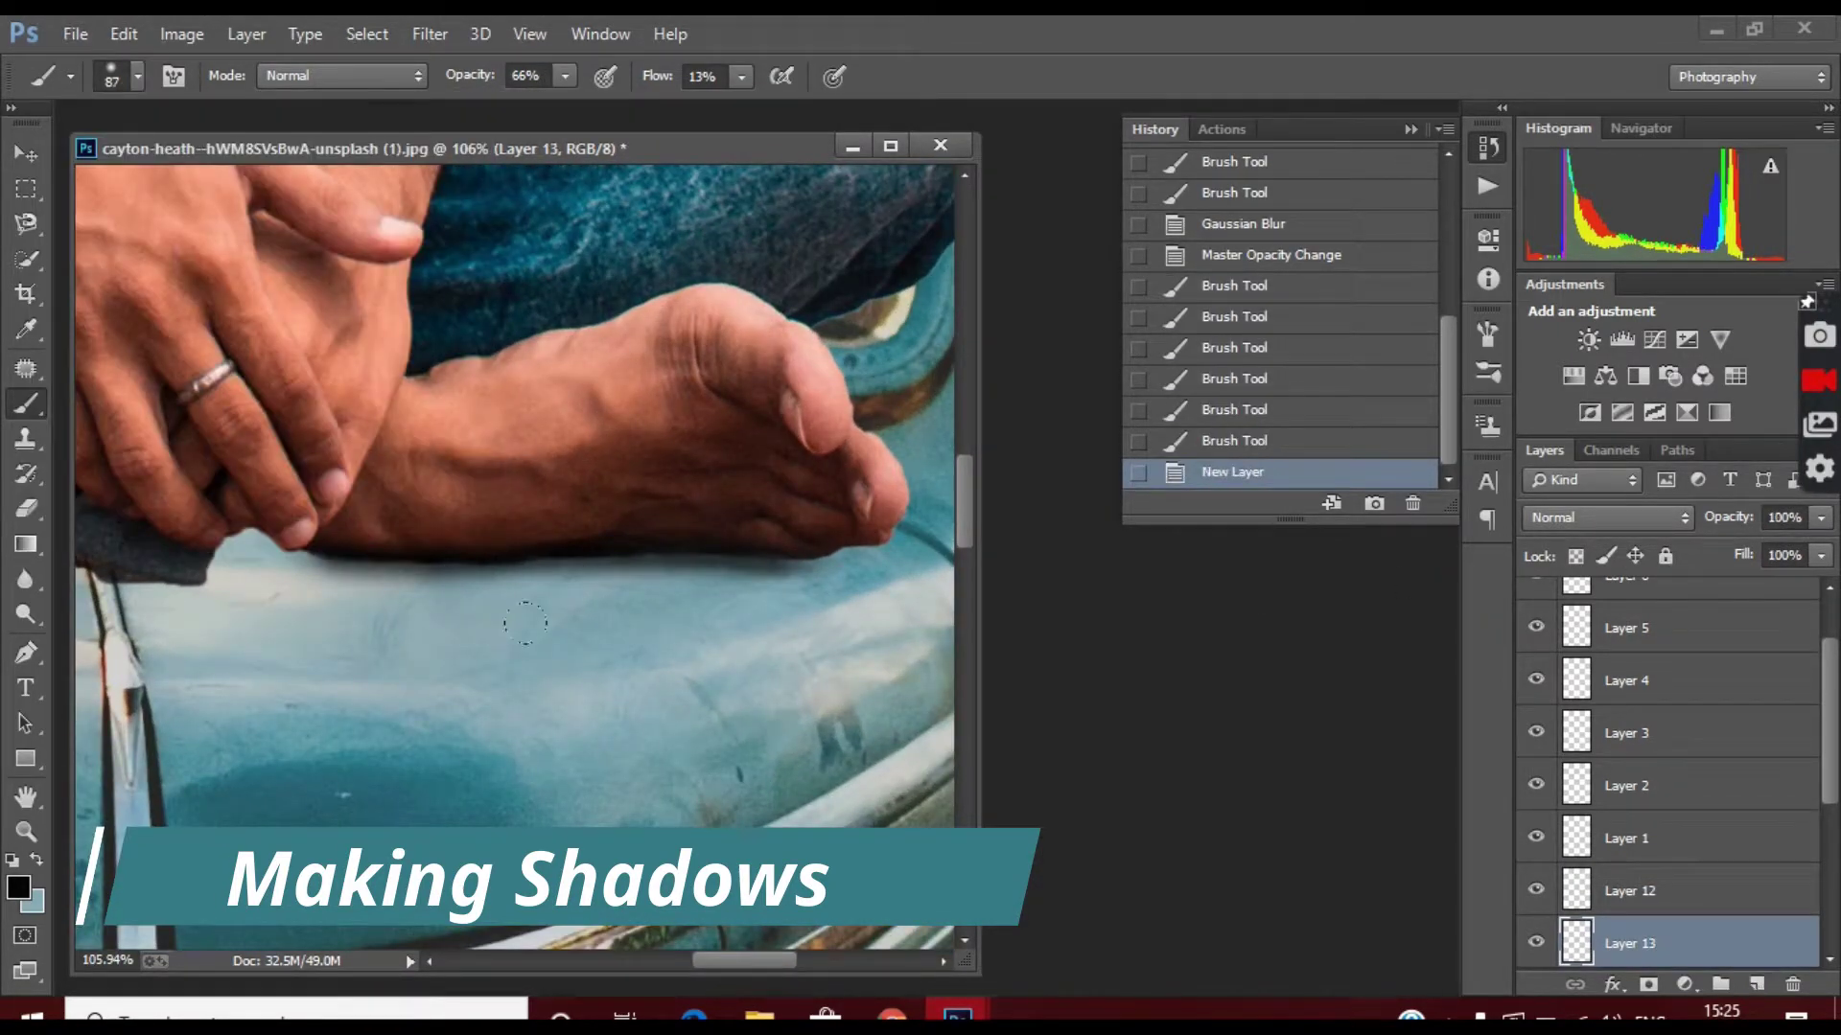
Paint a dark shadow beneath the bare foot, erase stray areas, and begin blurring it.
left_click_drag(526, 624, 786, 613)
mouse_move(288, 604)
left_mouse_down()
mouse_move(844, 614)
mouse_move(767, 623)
left_mouse_up()
mouse_move(479, 575)
left_mouse_down()
mouse_move(728, 567)
mouse_move(364, 614)
left_mouse_up()
key("e")
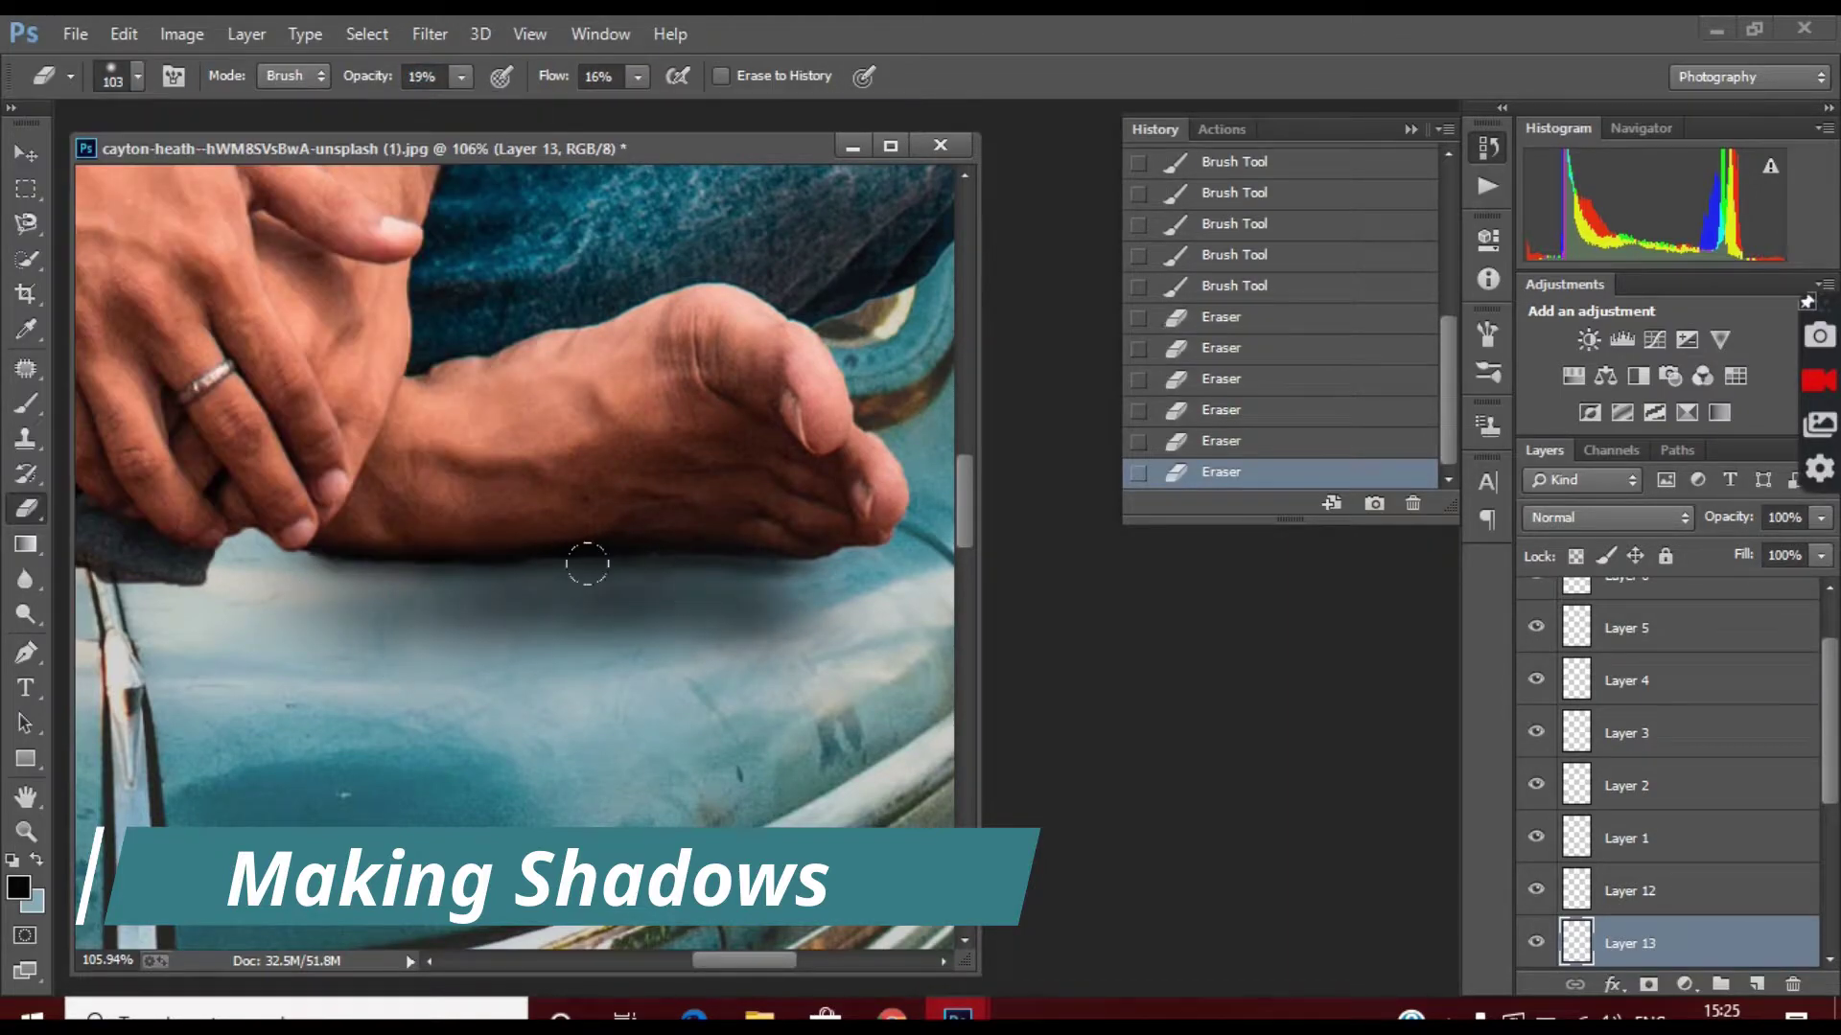
left_click(430, 34)
left_click(882, 532)
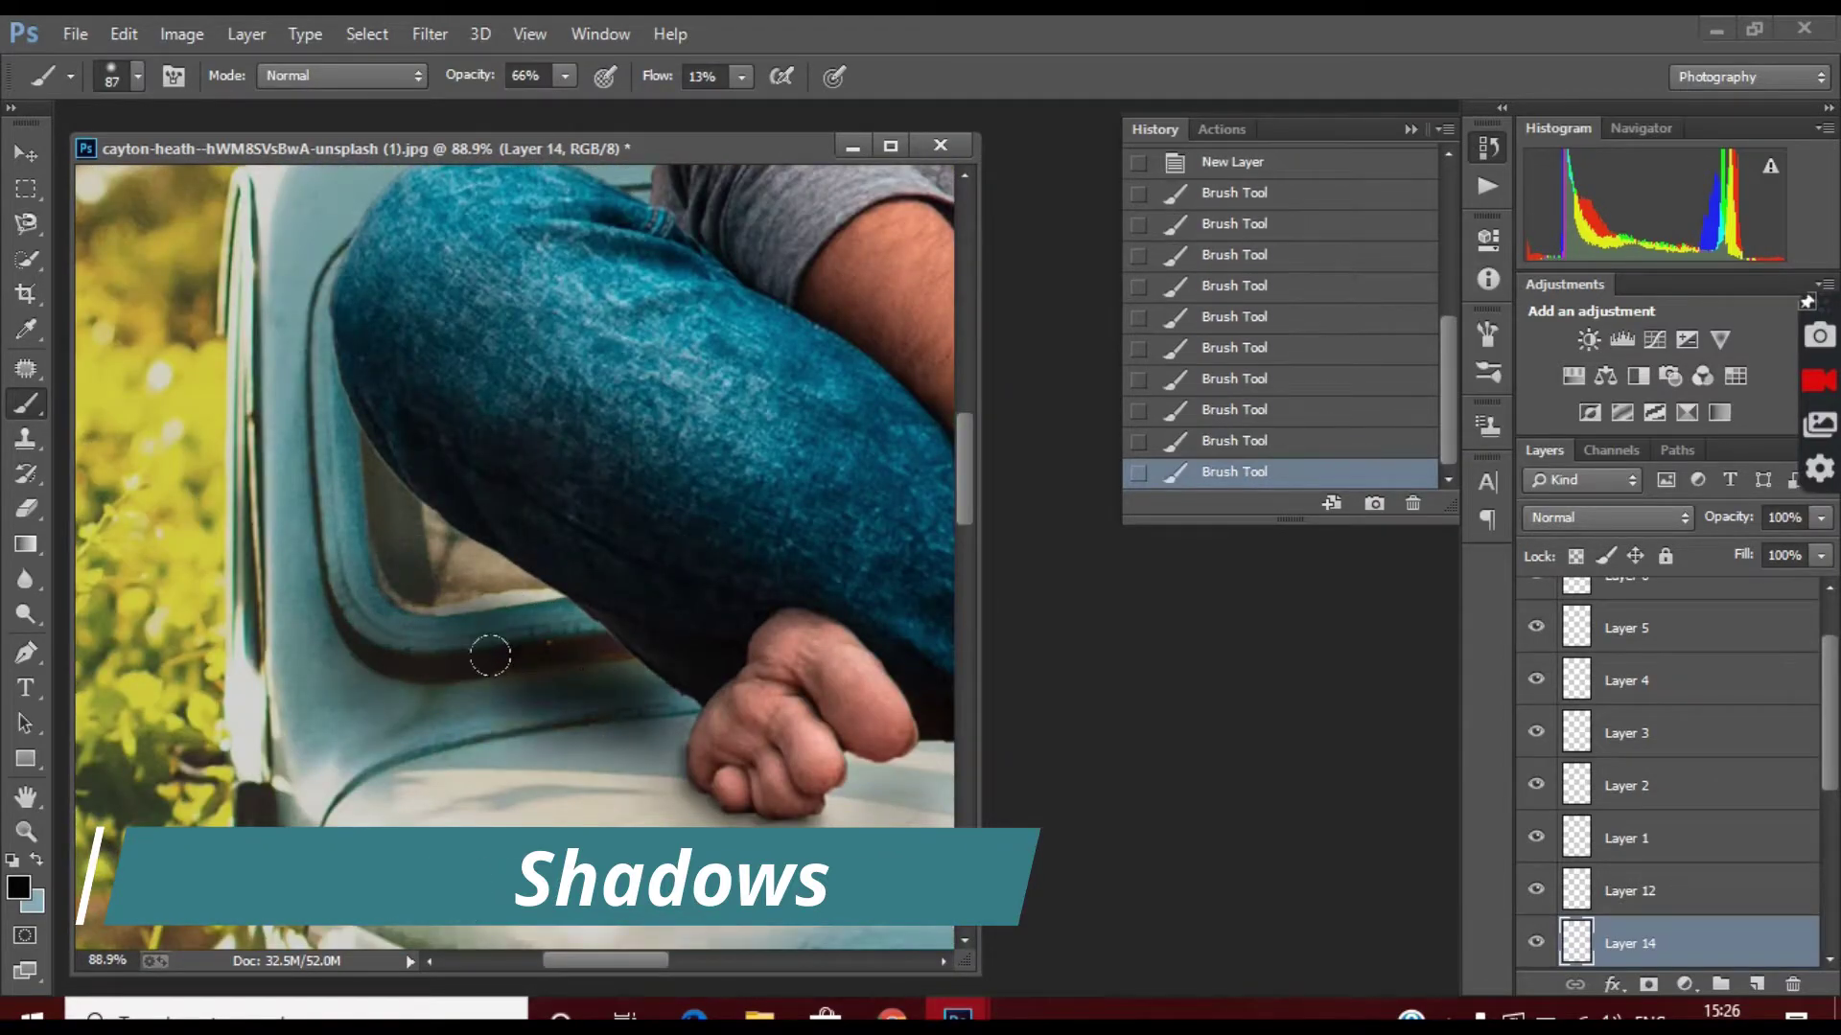
Gaussian-blur the leg shadow on Layer 14 and fade it to 53%.
left_click(430, 34)
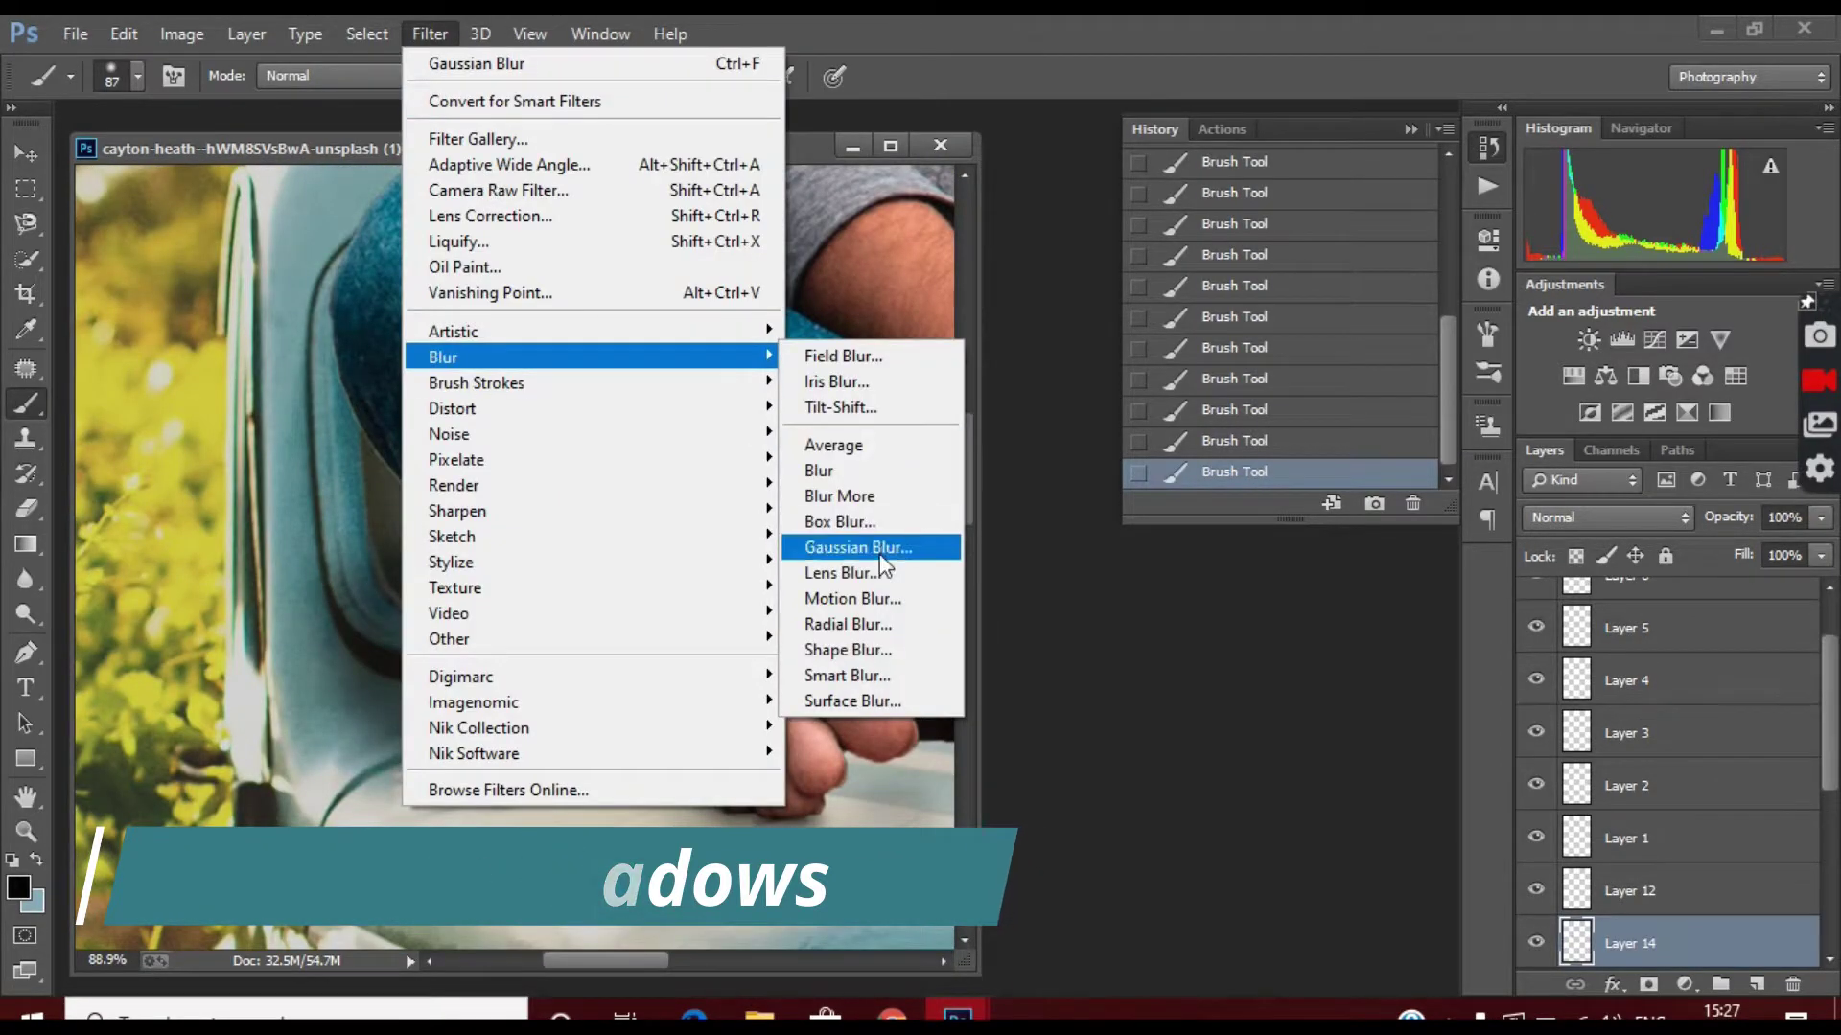
left_click(863, 538)
left_click(1389, 222)
left_click(1821, 518)
left_click_drag(1822, 549, 1756, 554)
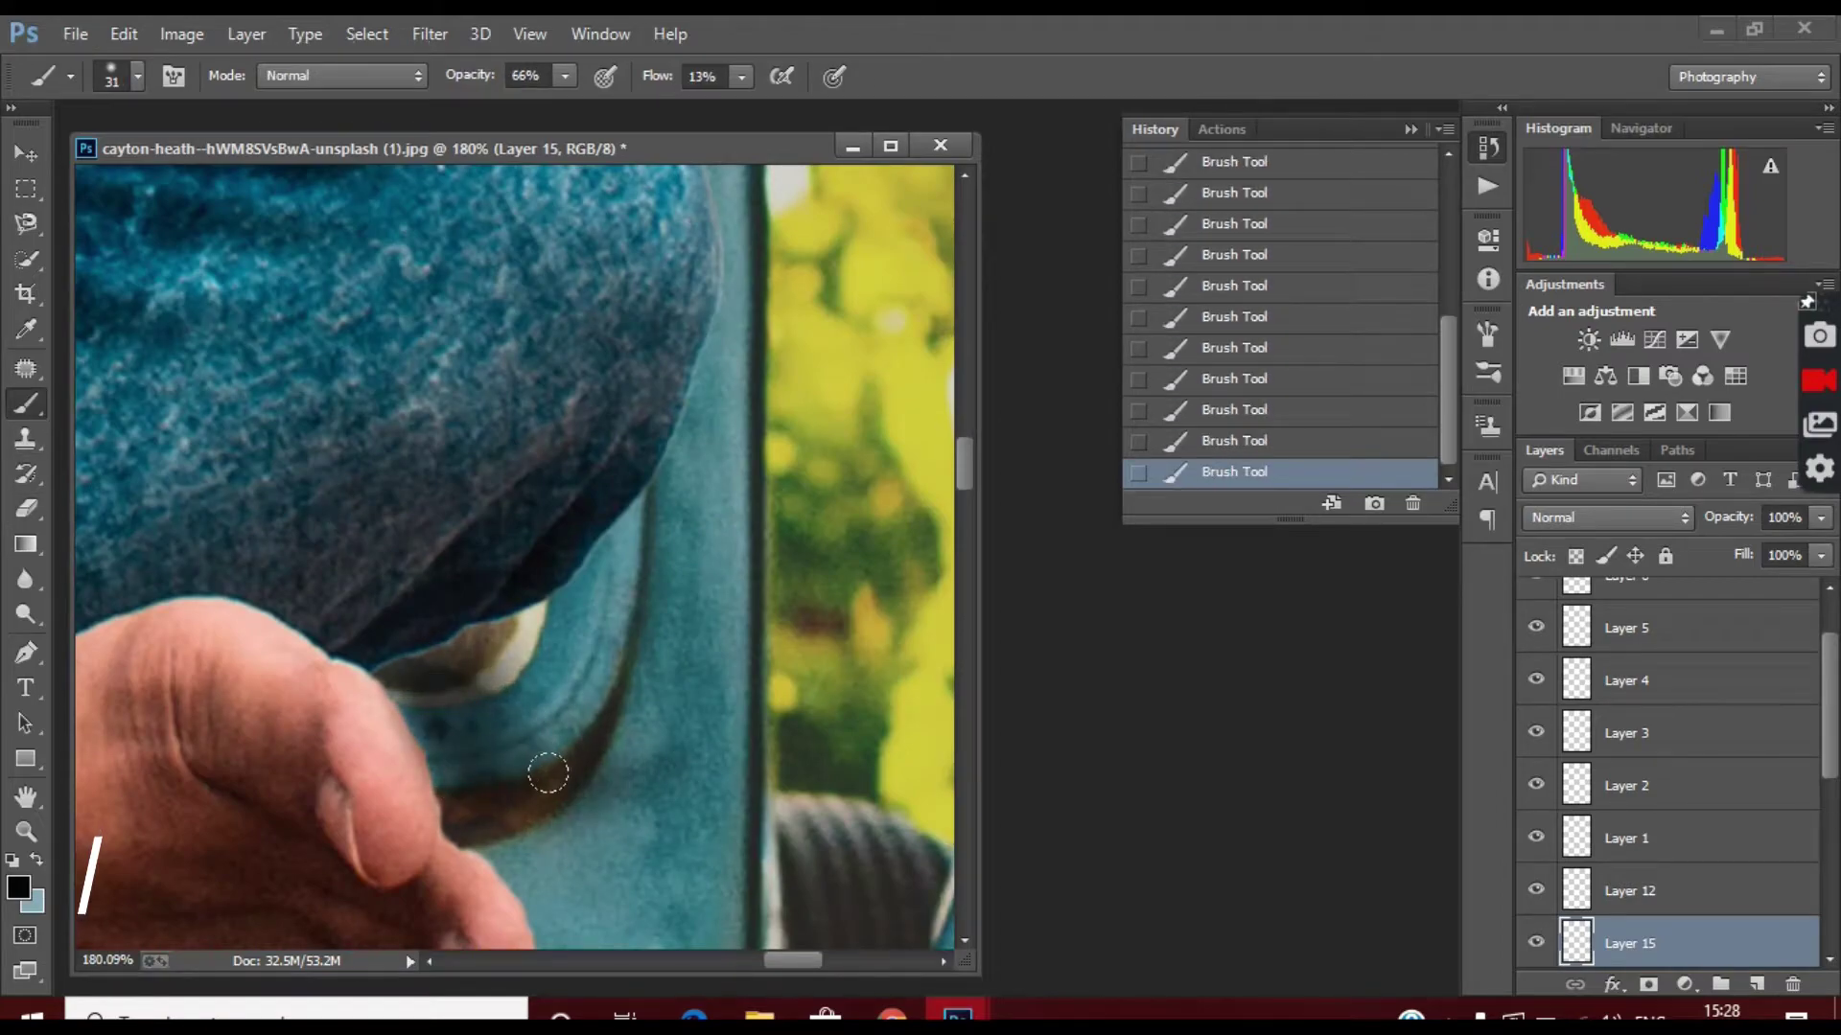
Paint a shadow where the jeans meet the truck, then one under the cloth by the hands.
mouse_move(438, 767)
left_mouse_down()
mouse_move(595, 759)
mouse_move(439, 740)
left_mouse_up()
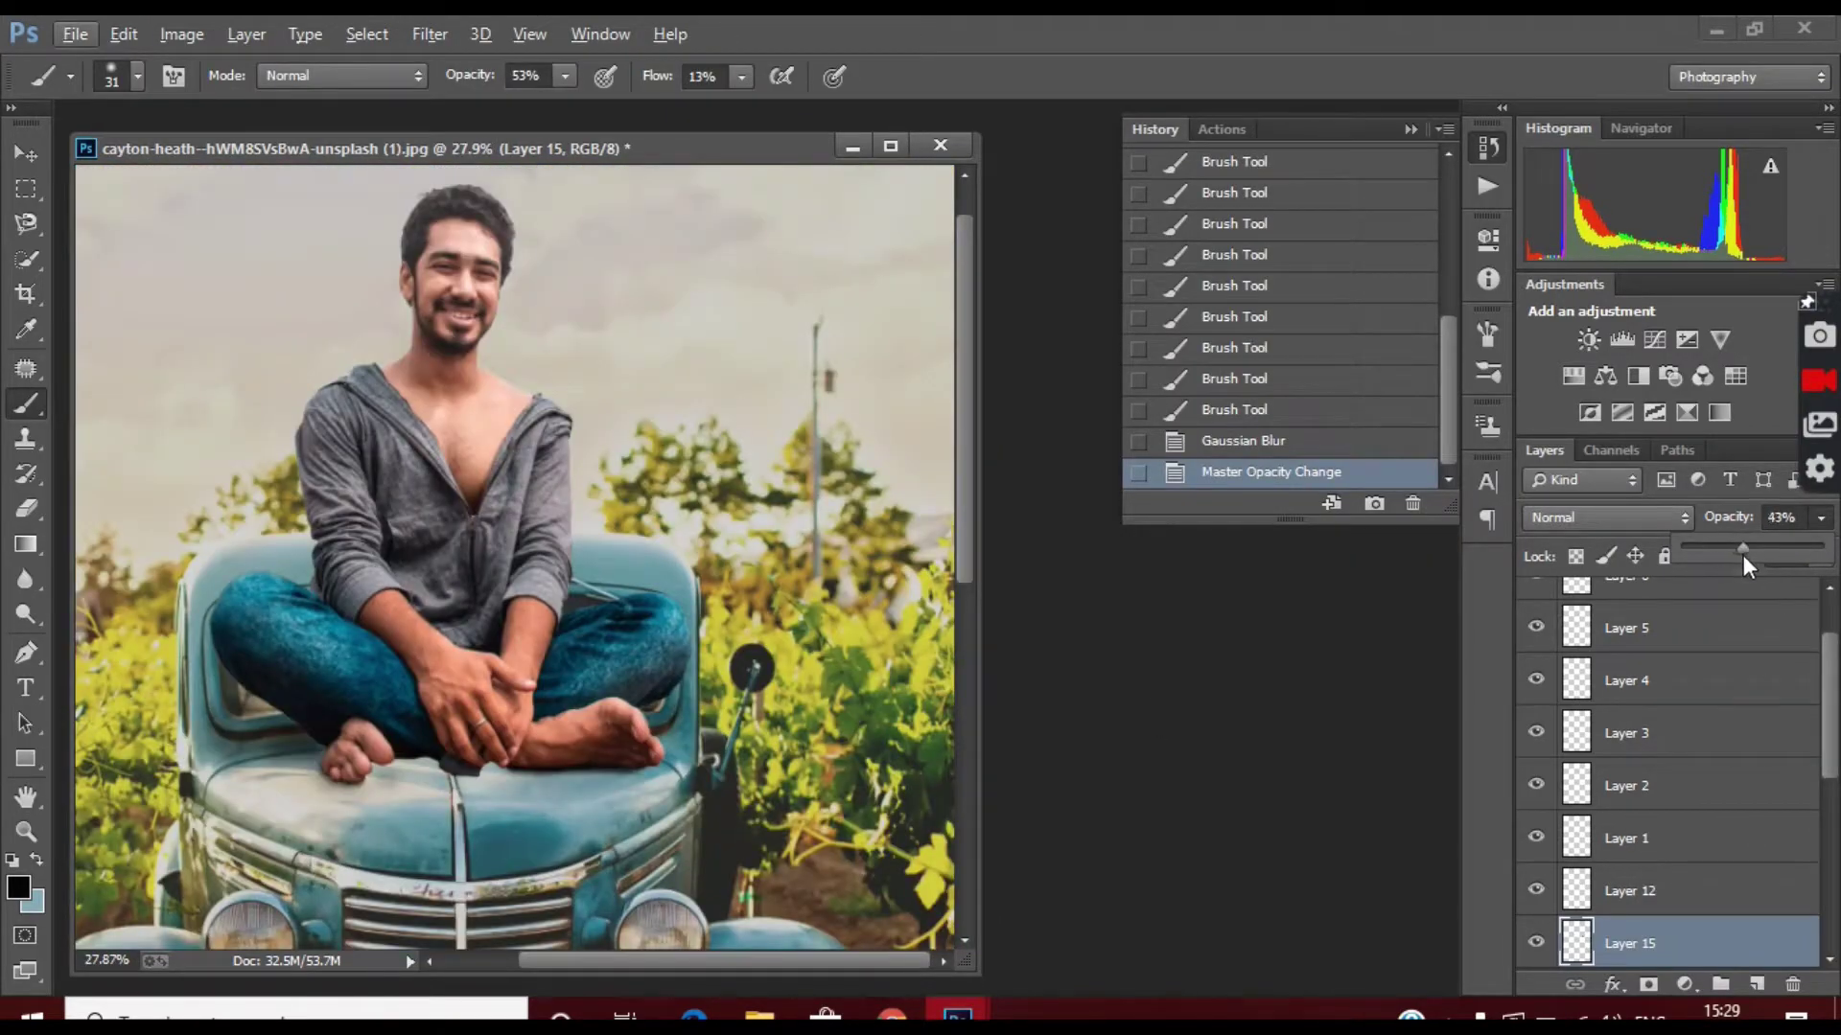
left_click(1754, 985)
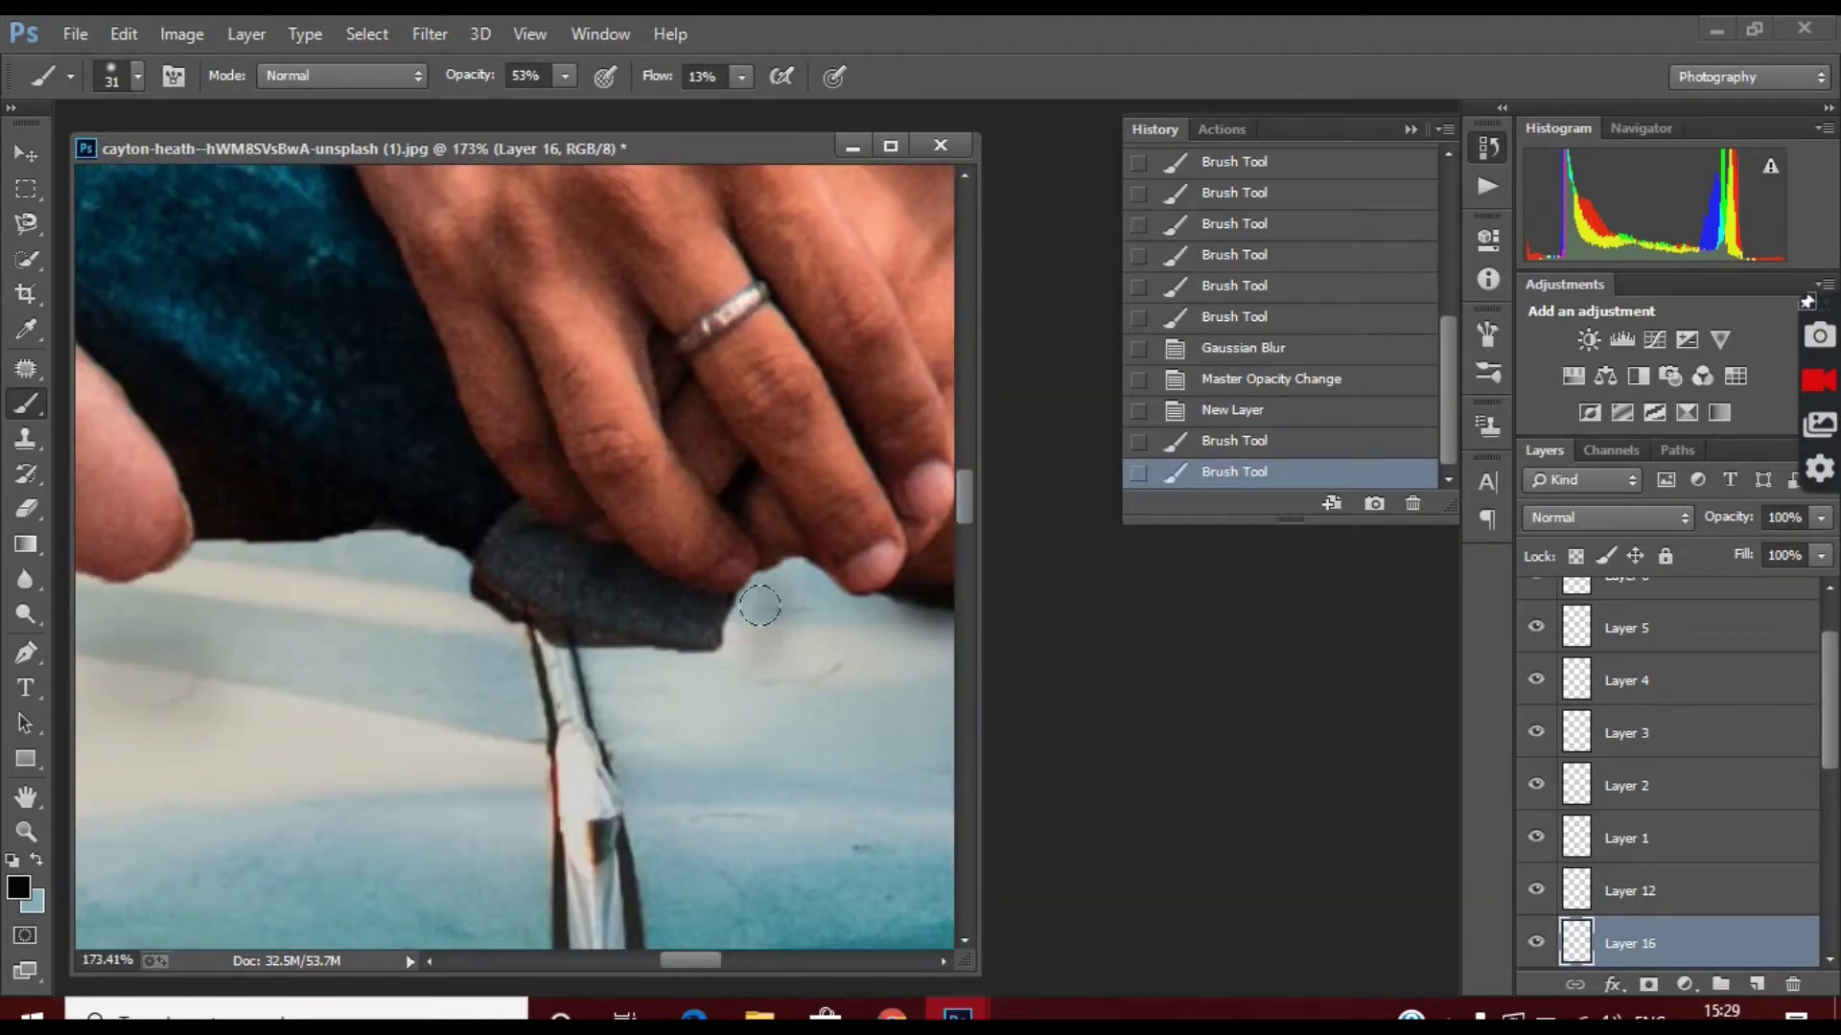
mouse_move(480, 658)
left_mouse_down()
mouse_move(645, 692)
mouse_move(303, 592)
left_mouse_up()
scroll(303, 591, "up", 2)
mouse_move(287, 472)
left_mouse_down()
mouse_move(246, 493)
mouse_move(501, 523)
left_mouse_up()
scroll(502, 522, "down", 2)
Blur the cloth shadow and fade its layer to about half opacity.
left_click(430, 34)
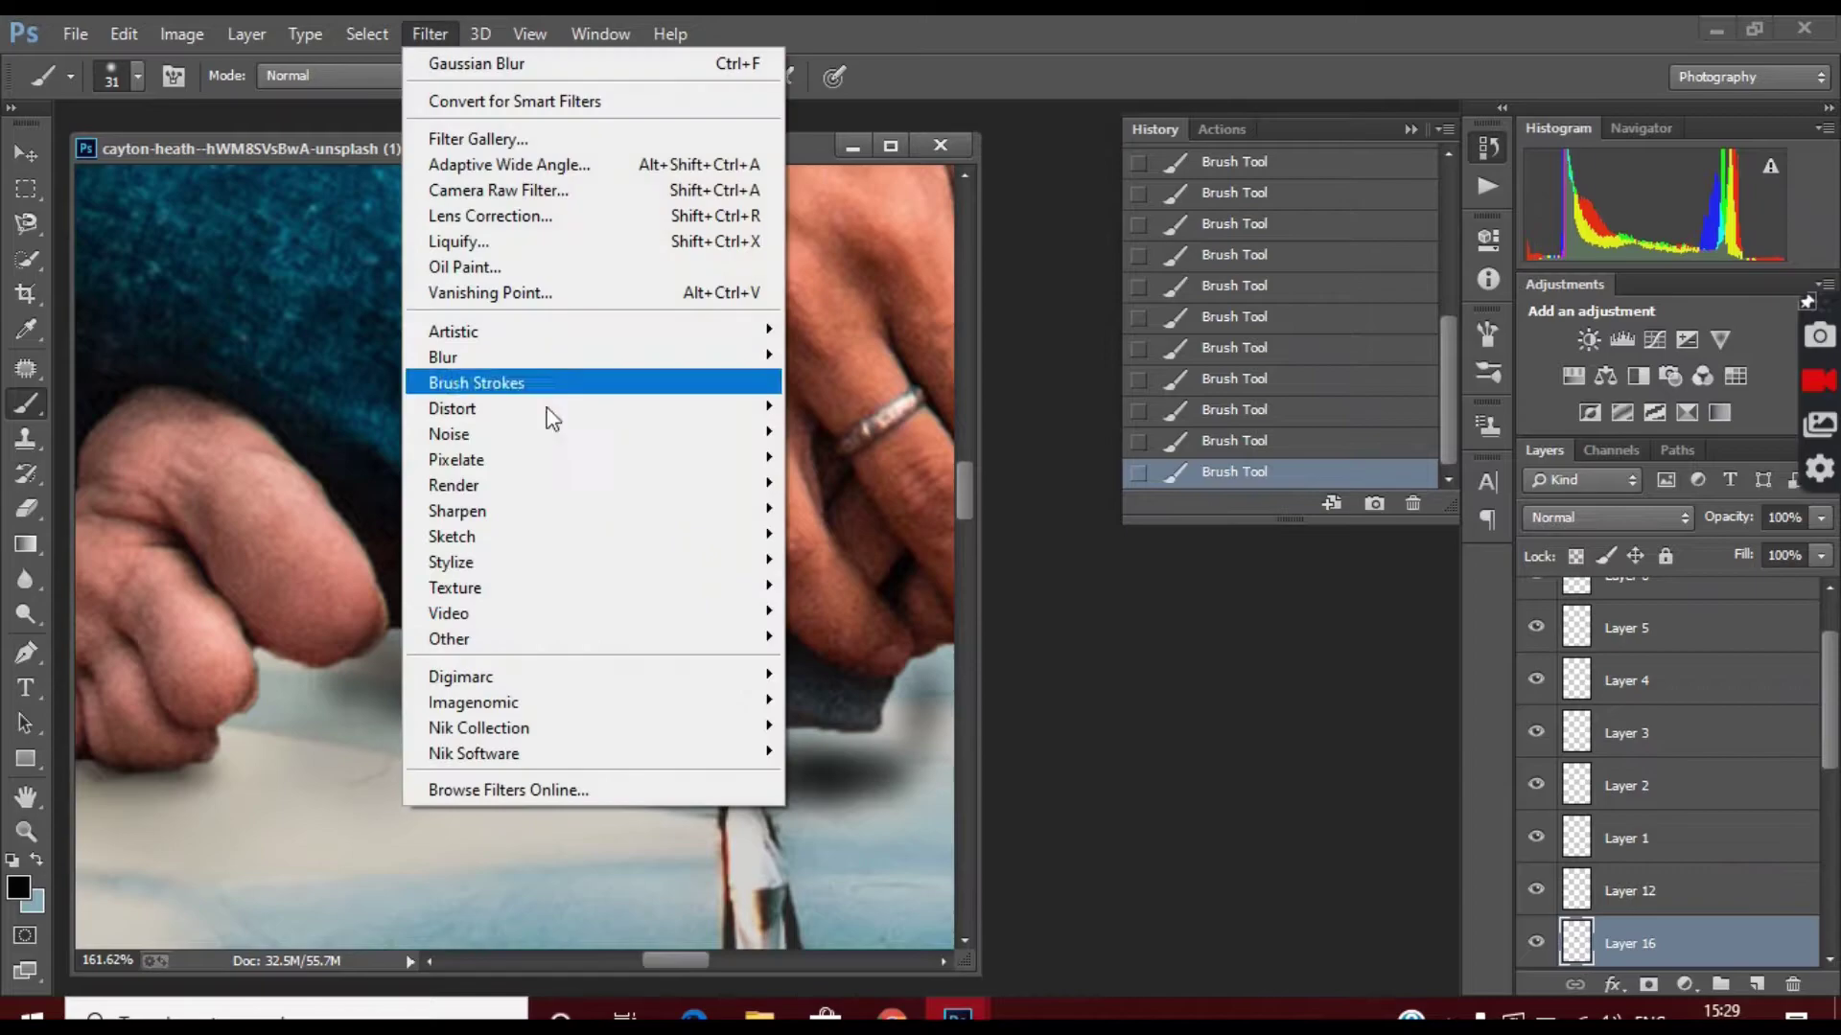
left_click(862, 532)
left_click(1391, 218)
left_click_drag(1821, 518, 1770, 548)
scroll(840, 670, "down", 2)
scroll(840, 669, "down", 5)
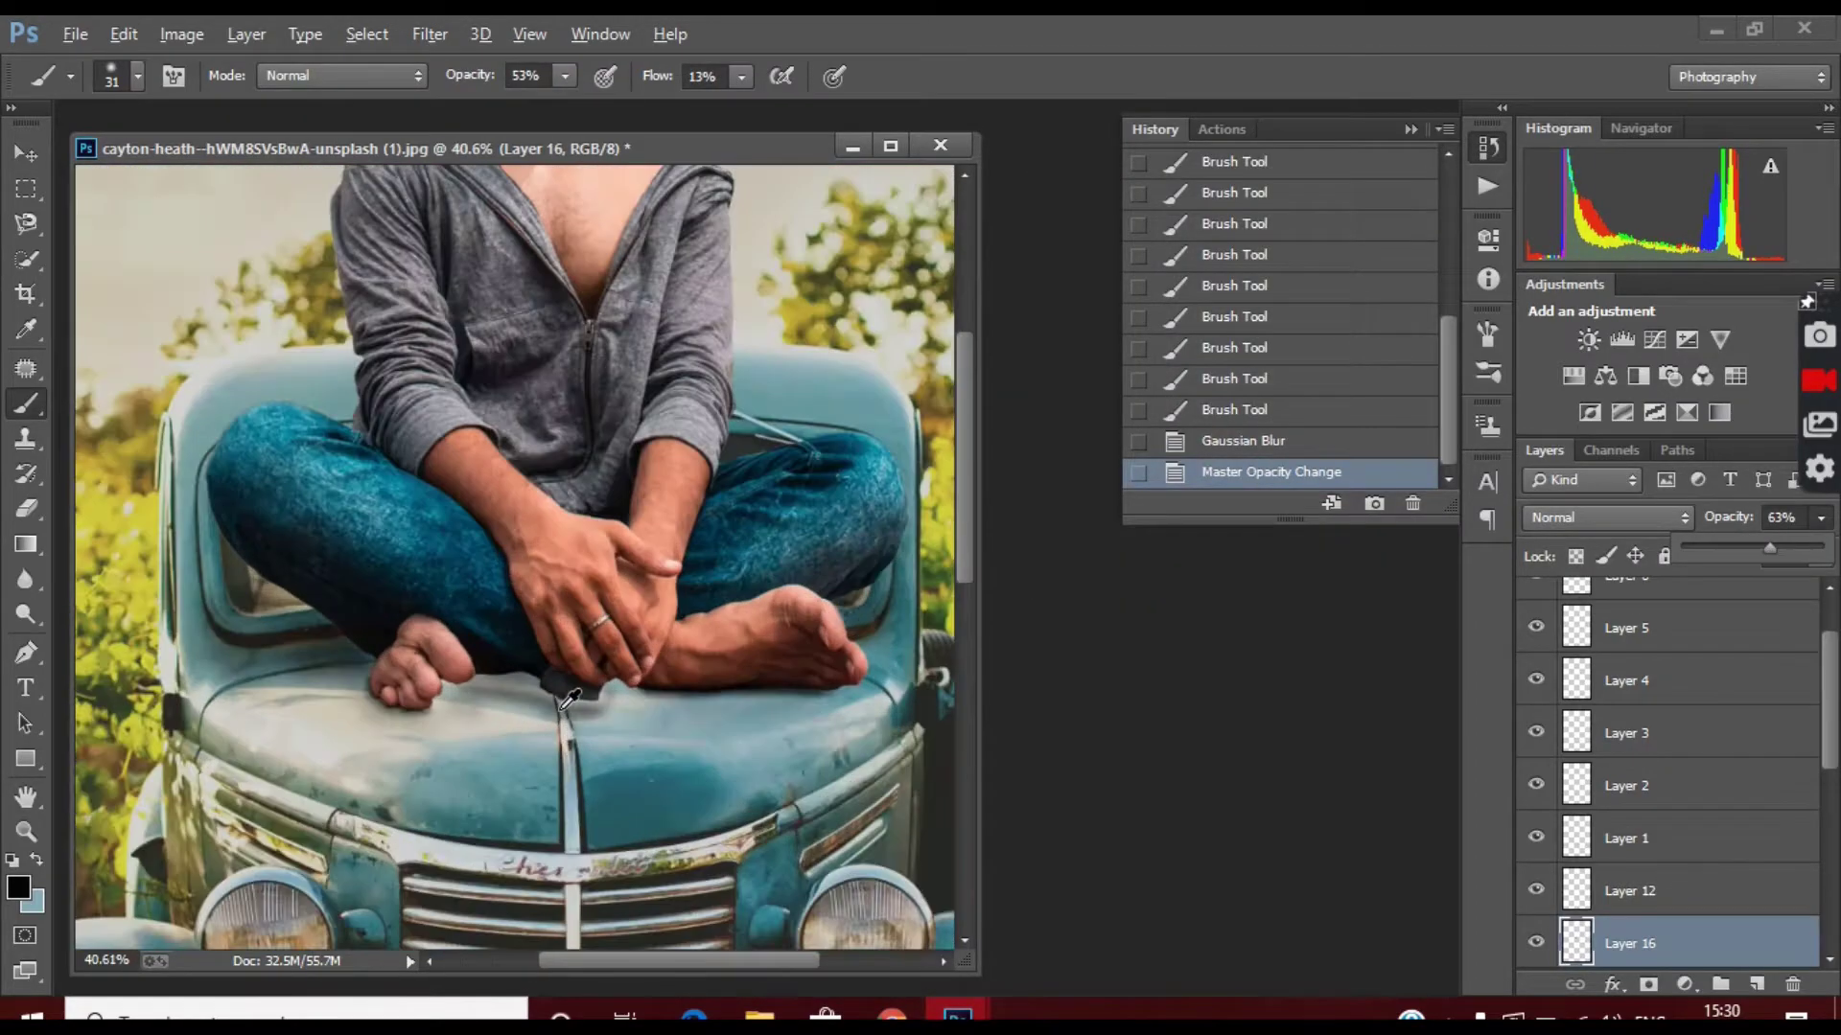
scroll(840, 669, "up", 3)
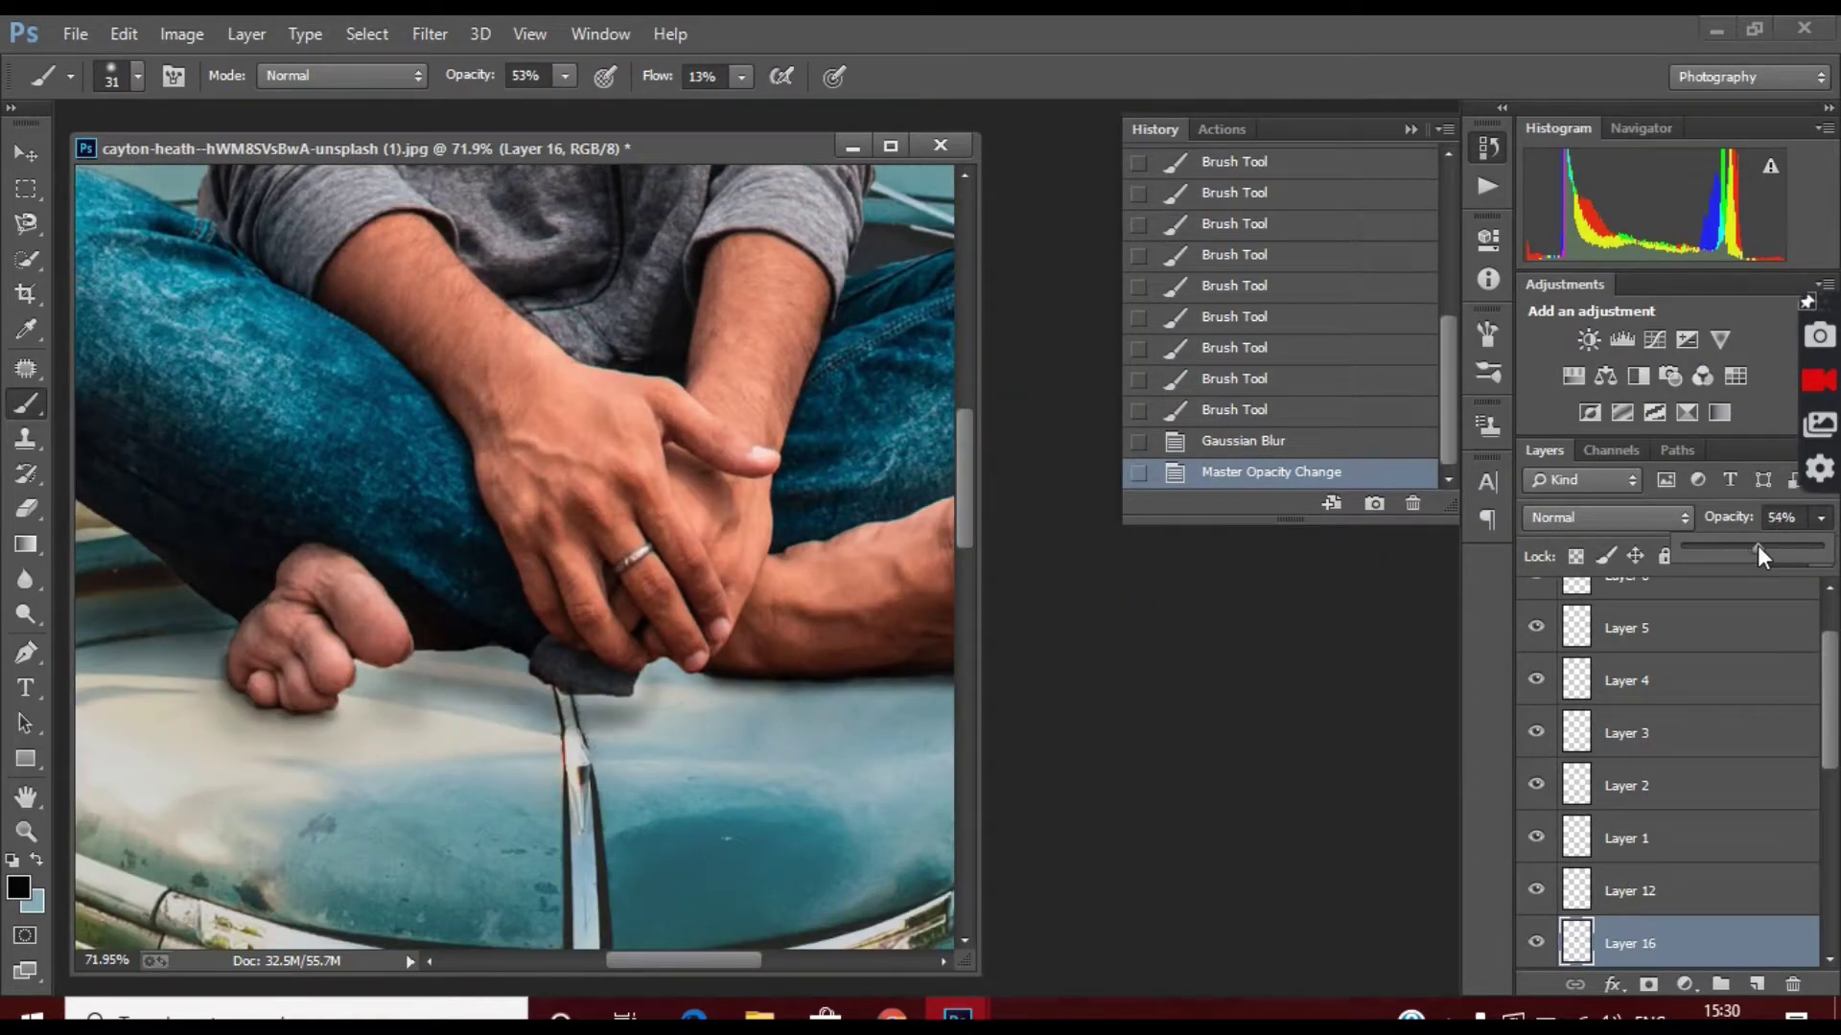
scroll(634, 690, "down", 2)
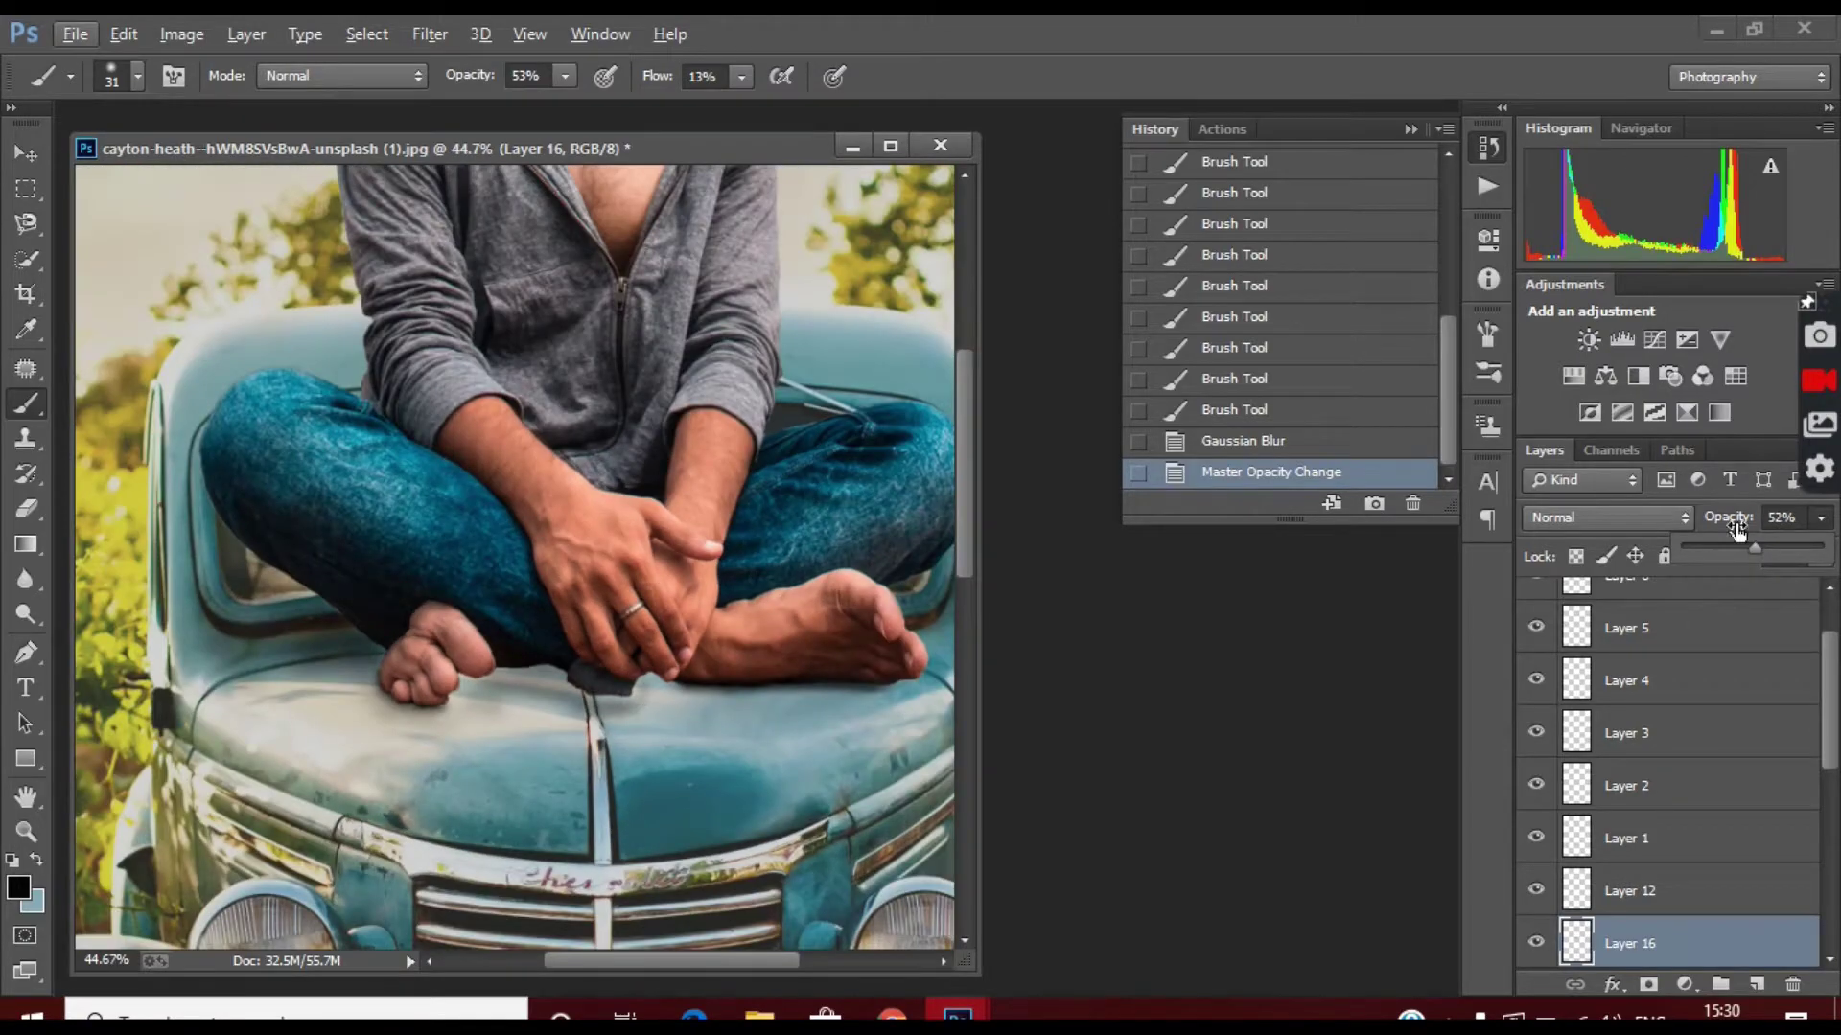
scroll(671, 671, "up", 3)
Paint a soft black shadow under the fingertips on a new layer and Gaussian-blur it.
scroll(671, 671, "up", 2)
key("ctrl+shift+alt+n")
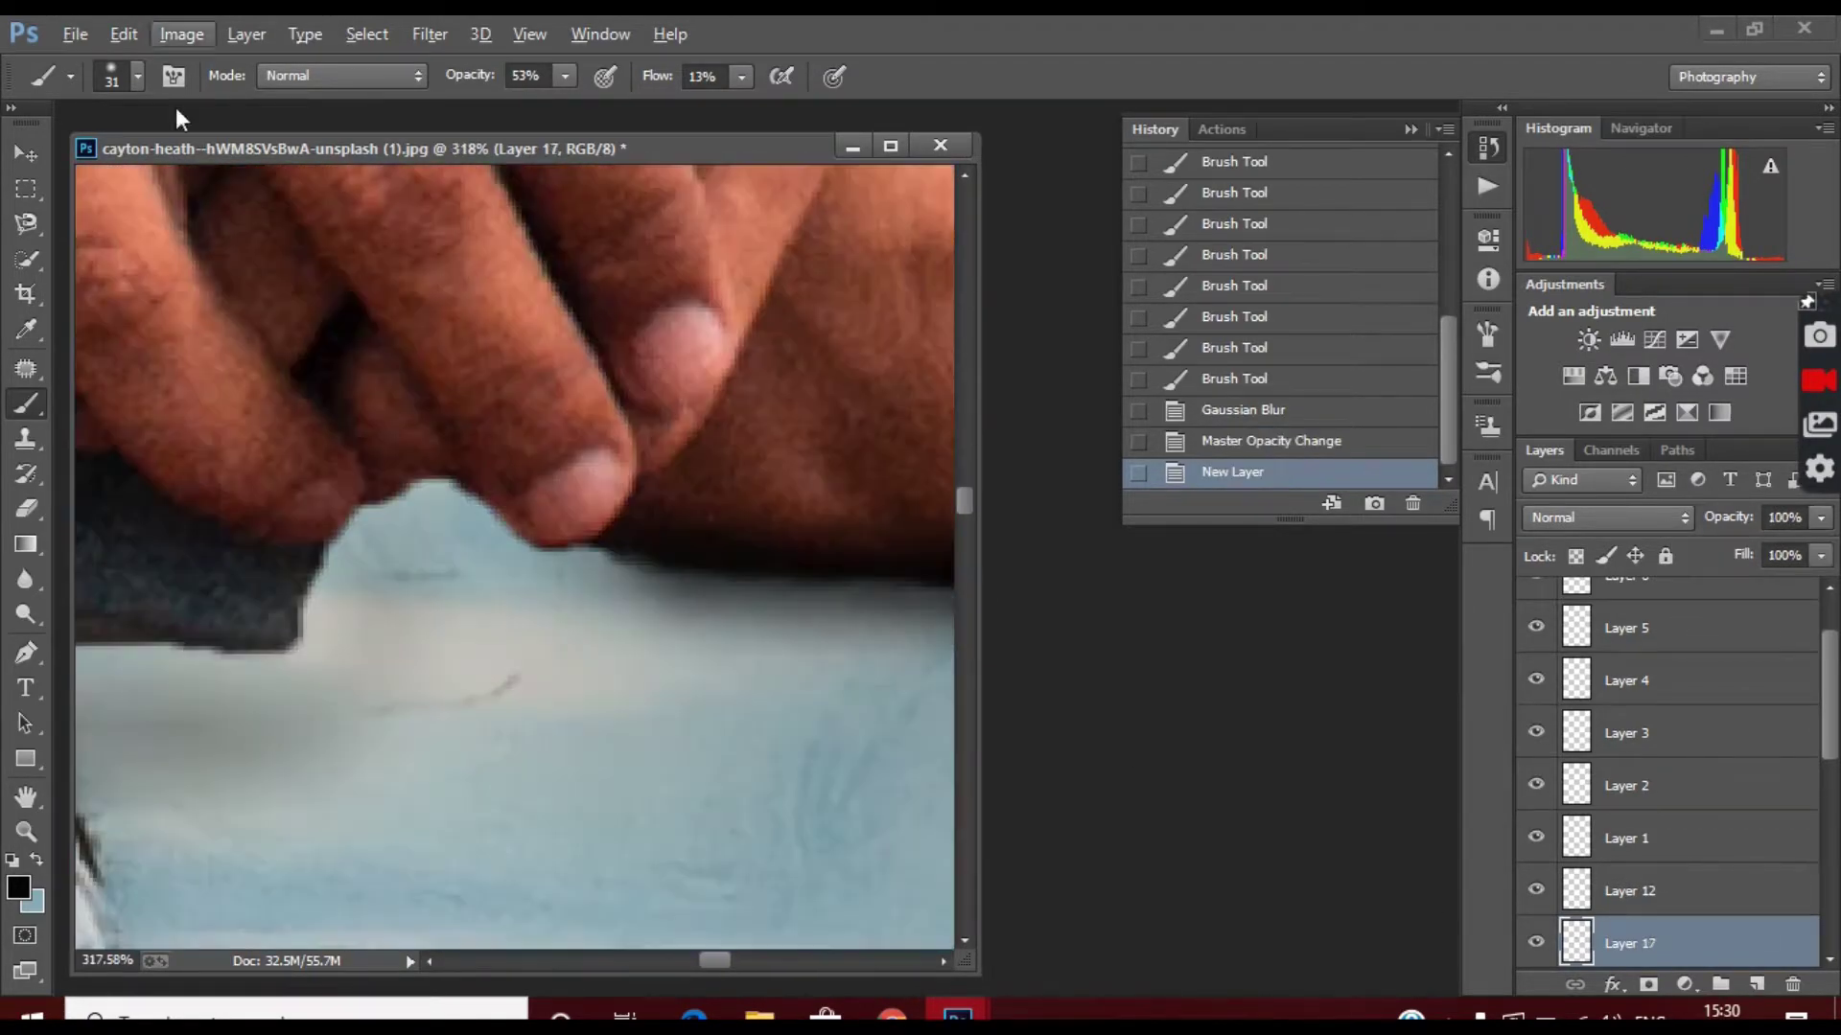
key("e")
left_click(1641, 892)
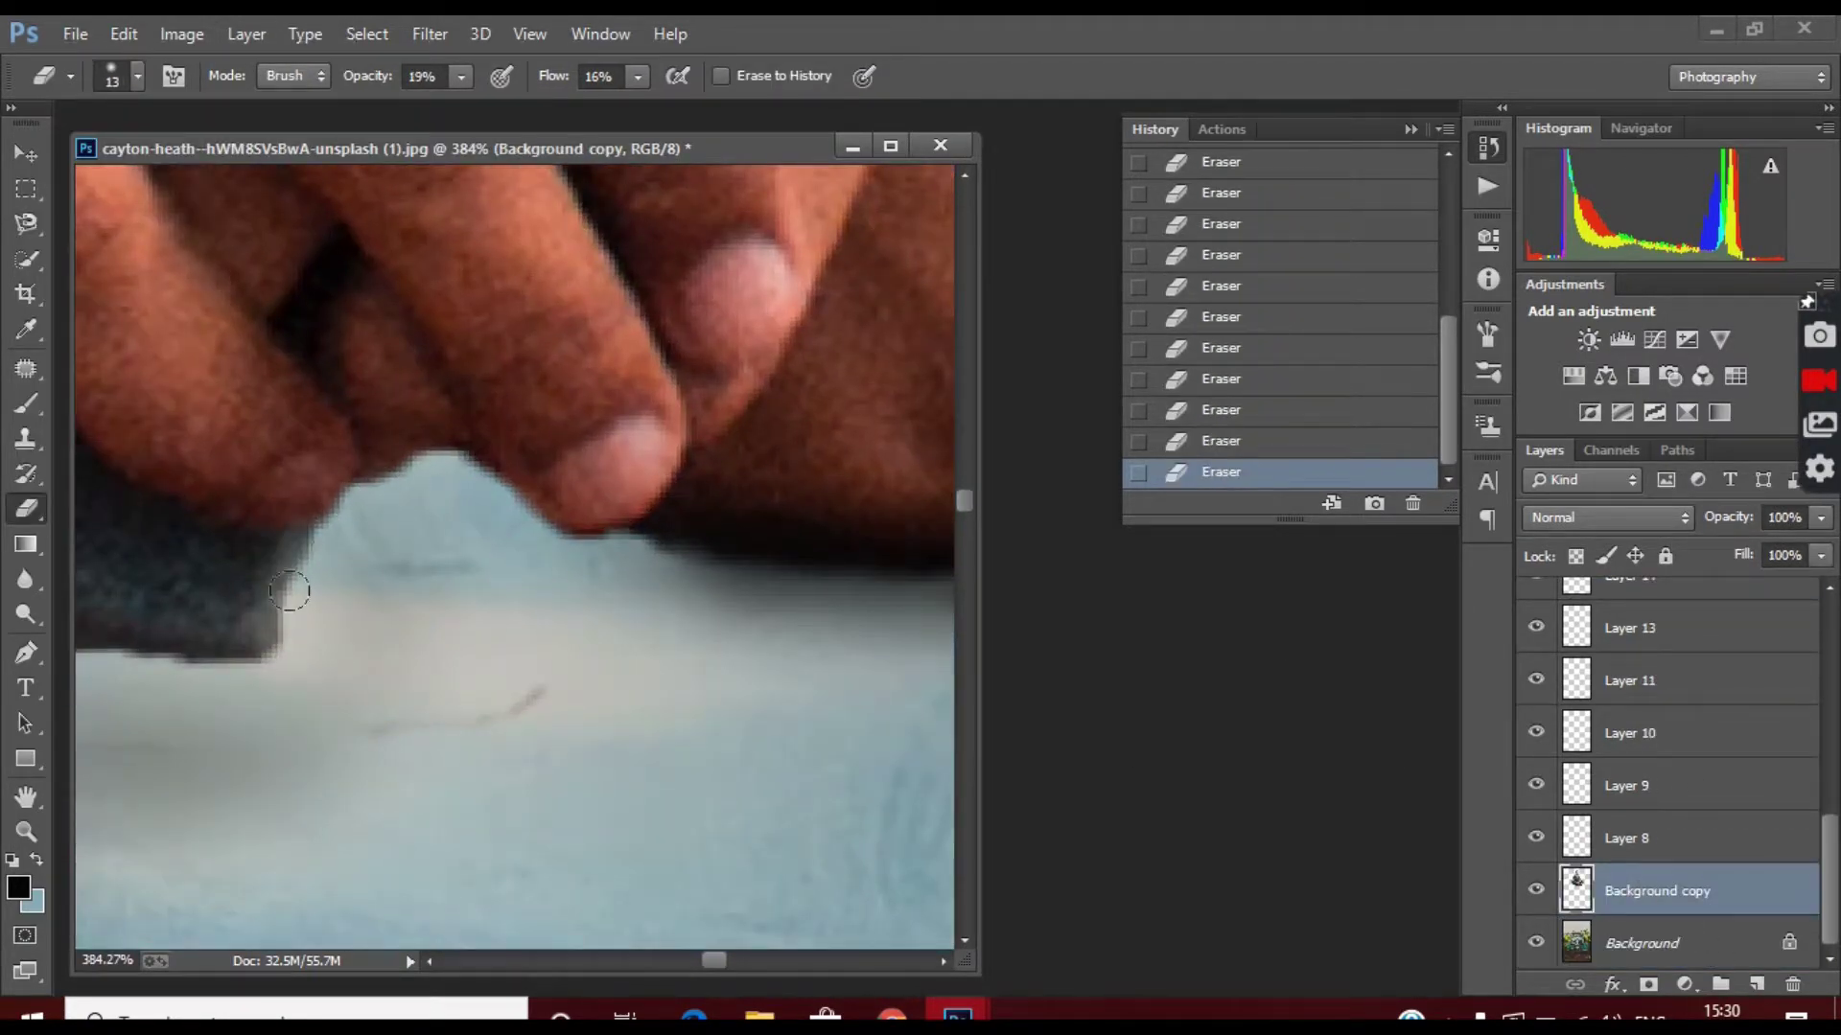
left_click(391, 533)
right_click(390, 533)
key("Return")
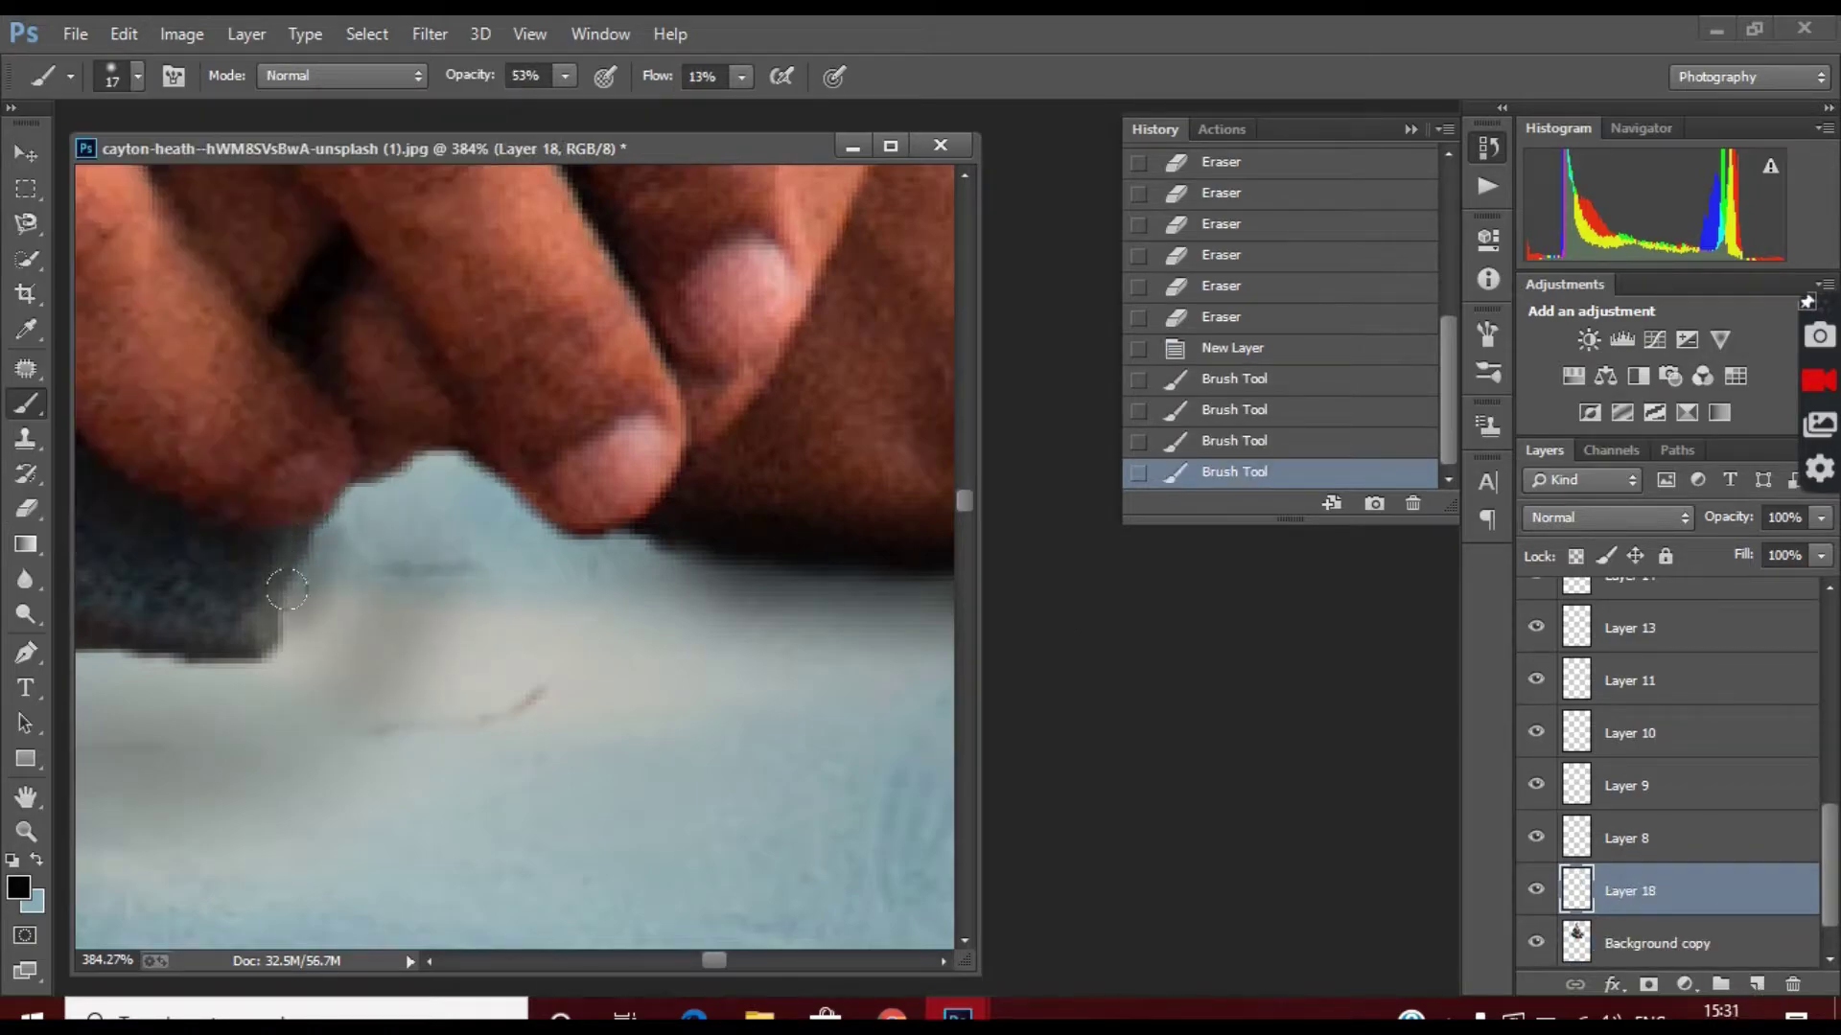
left_click_drag(316, 575, 439, 474)
scroll(562, 524, "down", 5)
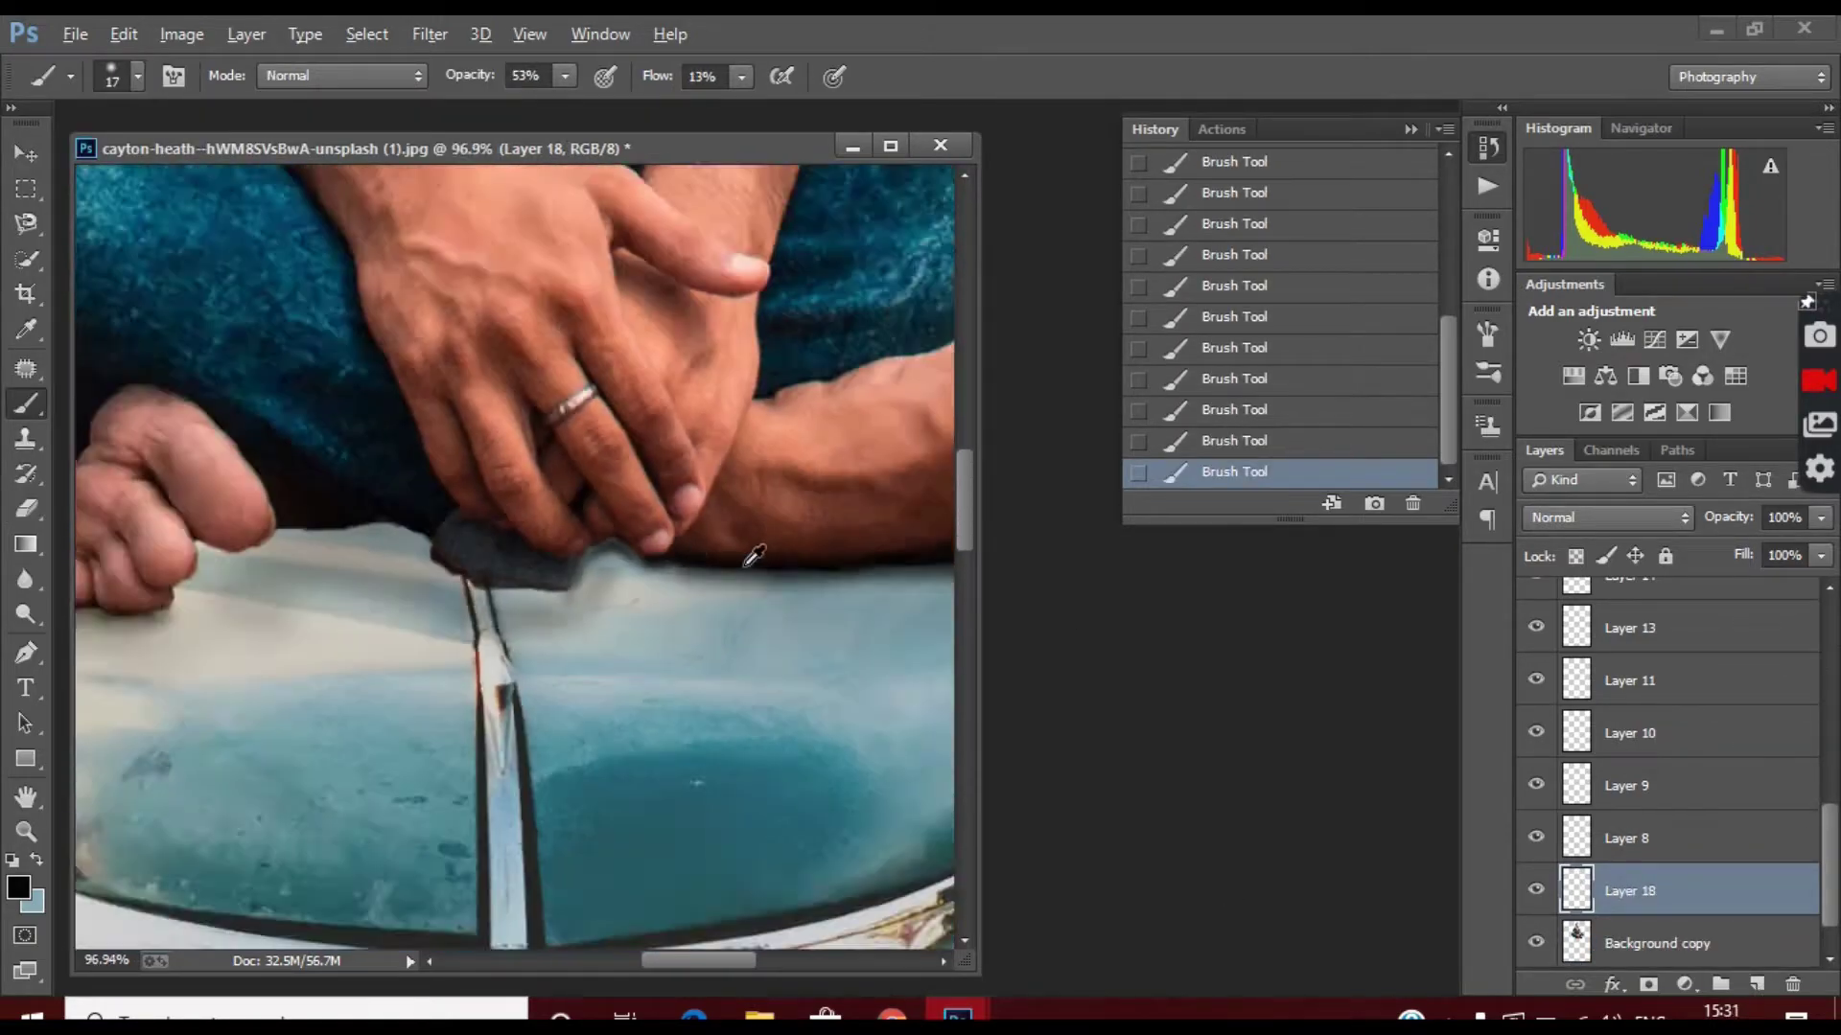
scroll(562, 525, "down", 2)
left_click(429, 34)
left_click(843, 504)
key("Return")
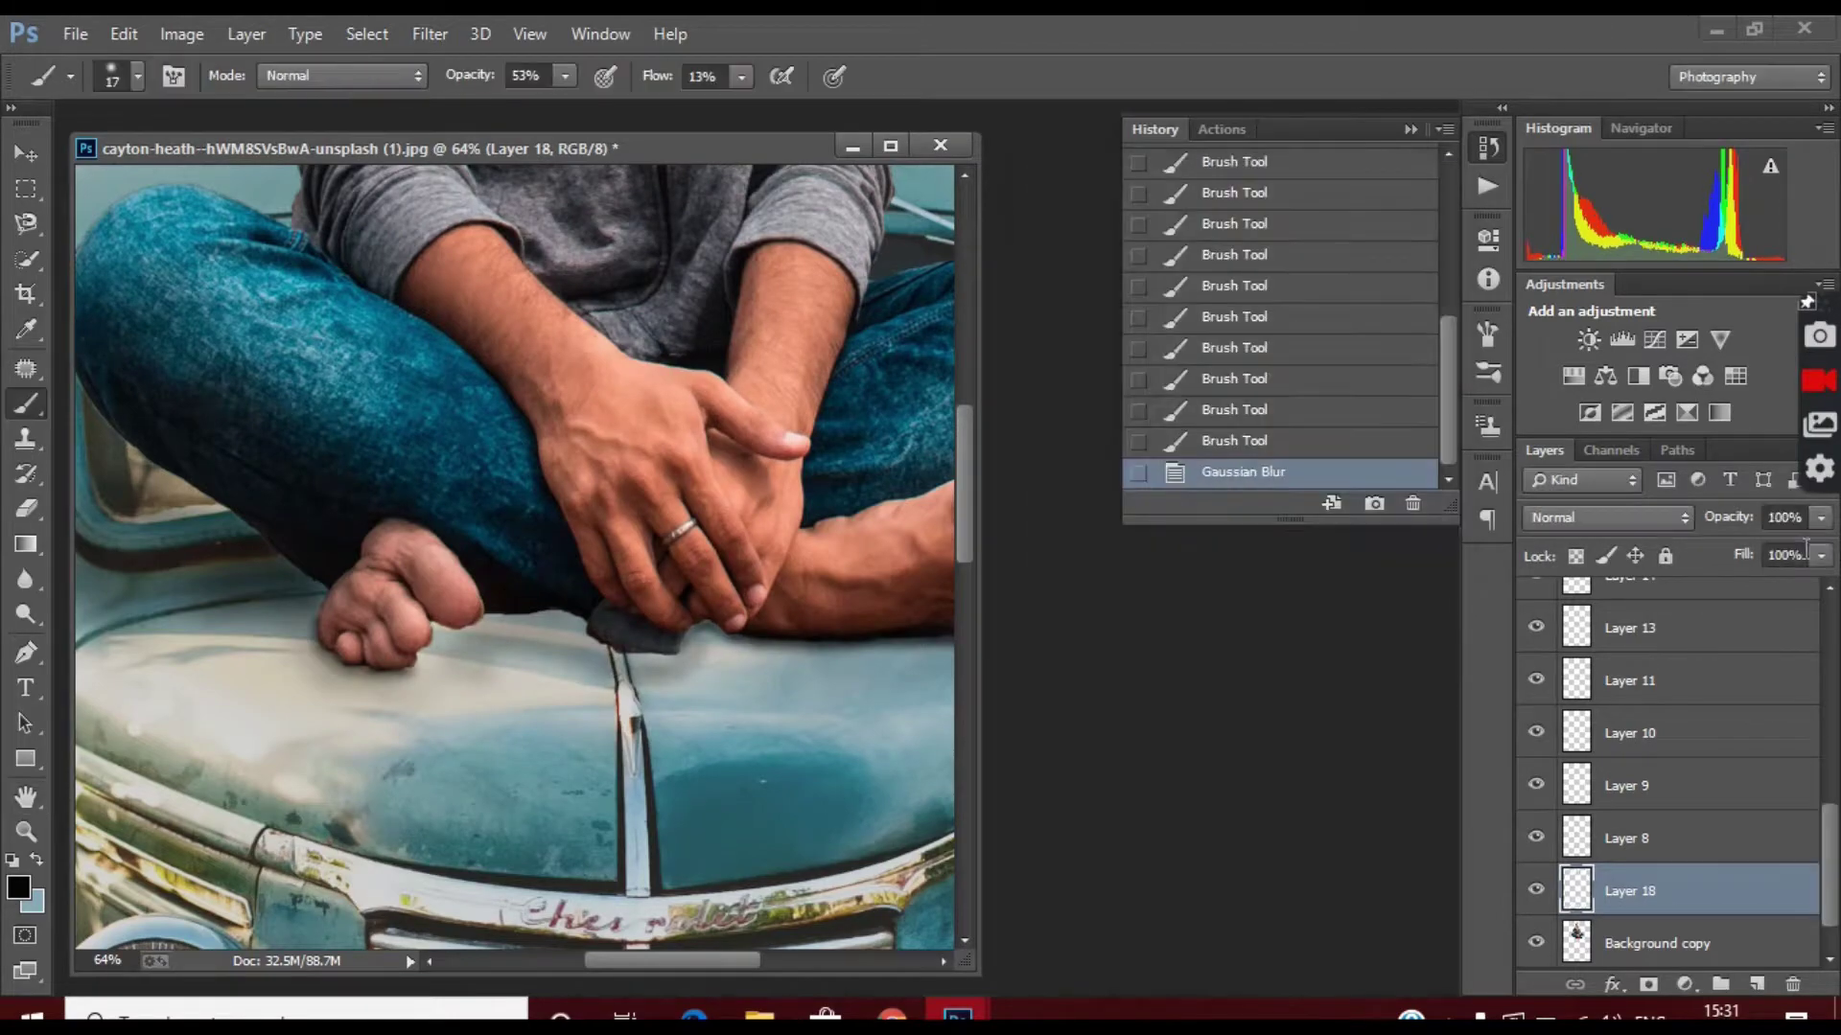
On another new layer, try pale-blue strokes sampled from the hood near the fingers.
scroll(430, 438, "down", 3)
scroll(554, 567, "up", 4)
scroll(646, 575, "down", 1)
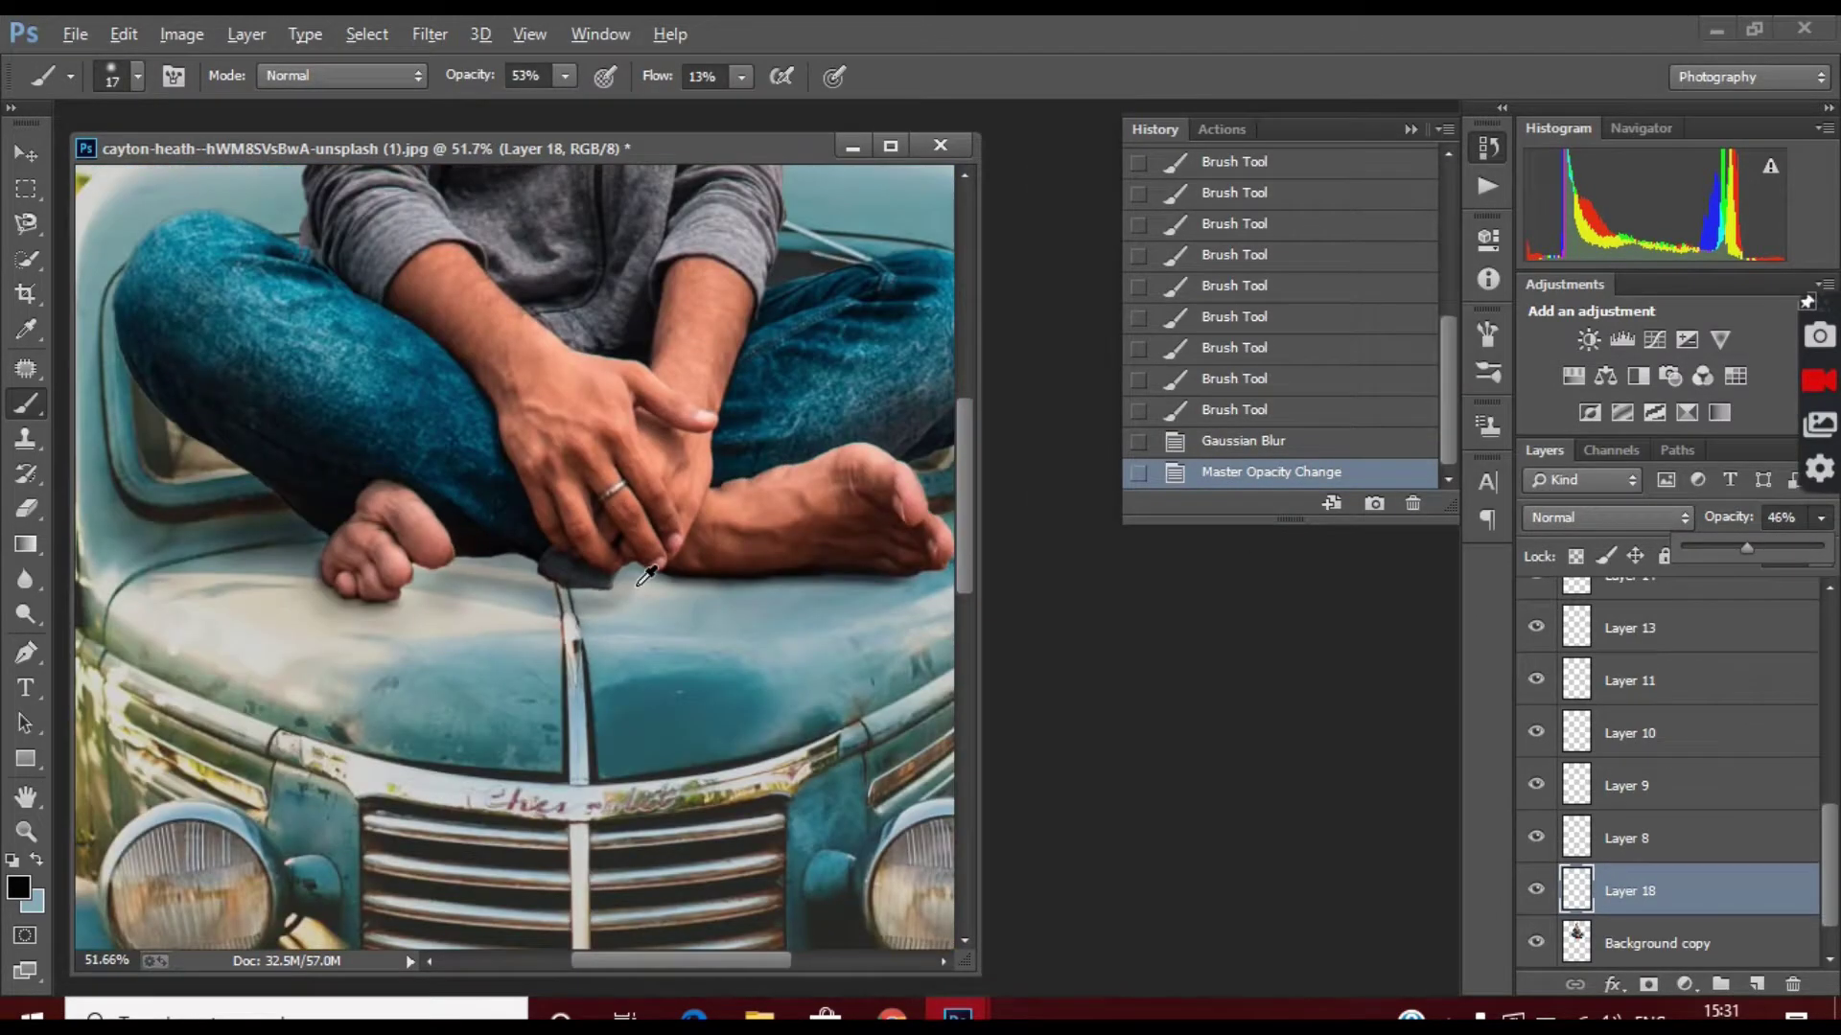
scroll(646, 575, "up", 2)
left_click(1757, 984)
scroll(690, 715, "up", 2)
left_click(690, 715, "alt")
left_click_drag(671, 728, 815, 729)
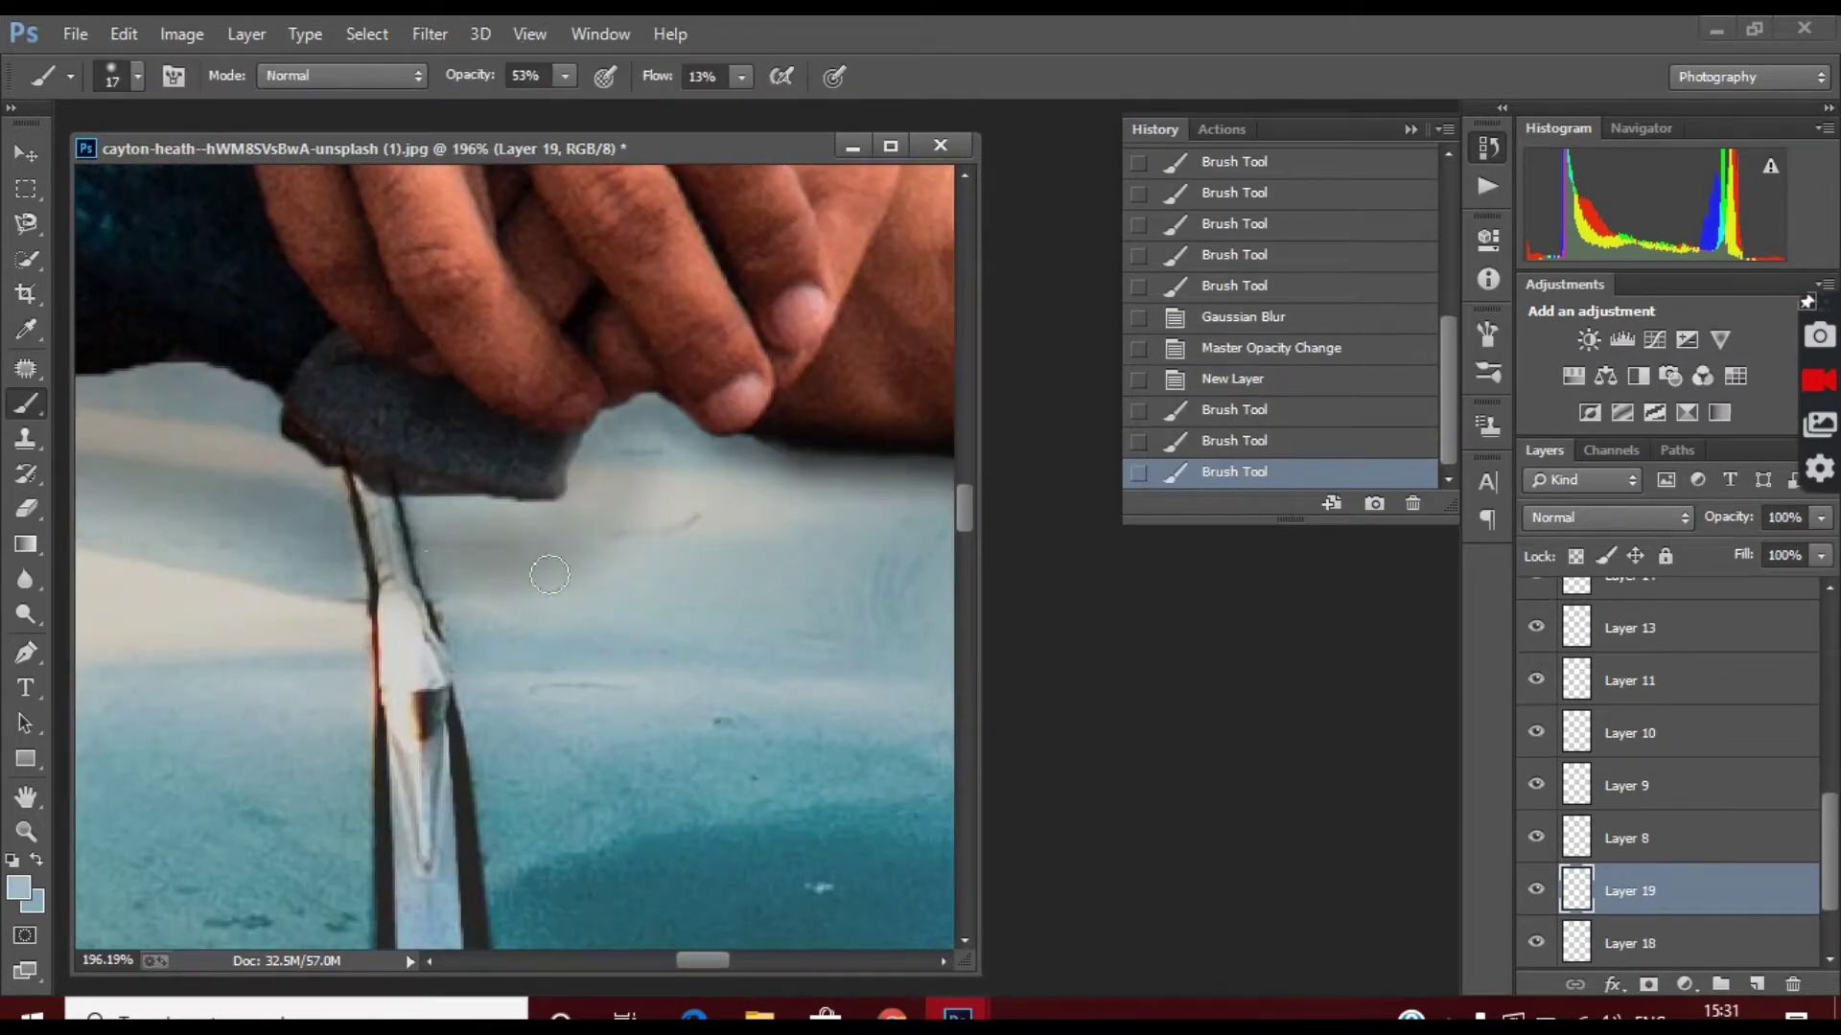
left_click(137, 76)
key("Return")
left_click_drag(413, 480, 521, 579)
Select the man's Background copy layer and fade it to see beneath.
left_click(1649, 890)
scroll(436, 580, "up", 2)
left_click(137, 76)
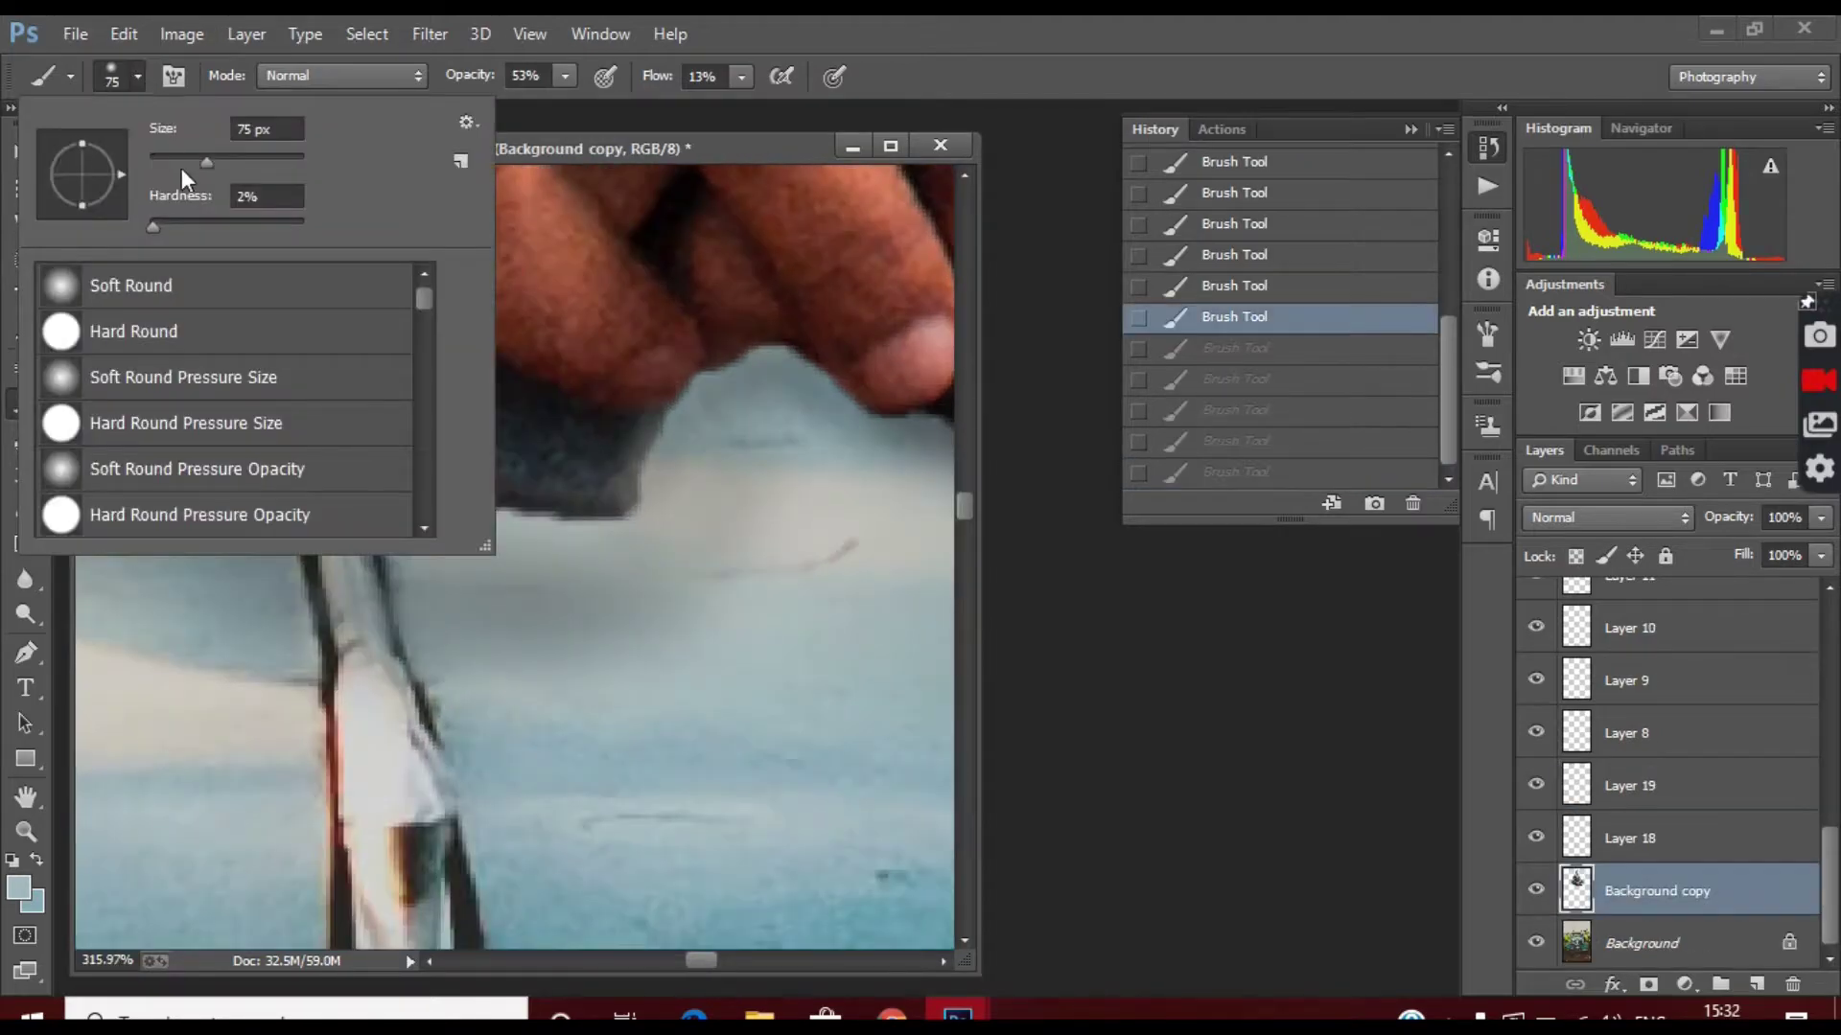
key("Return")
scroll(508, 571, "down", 3)
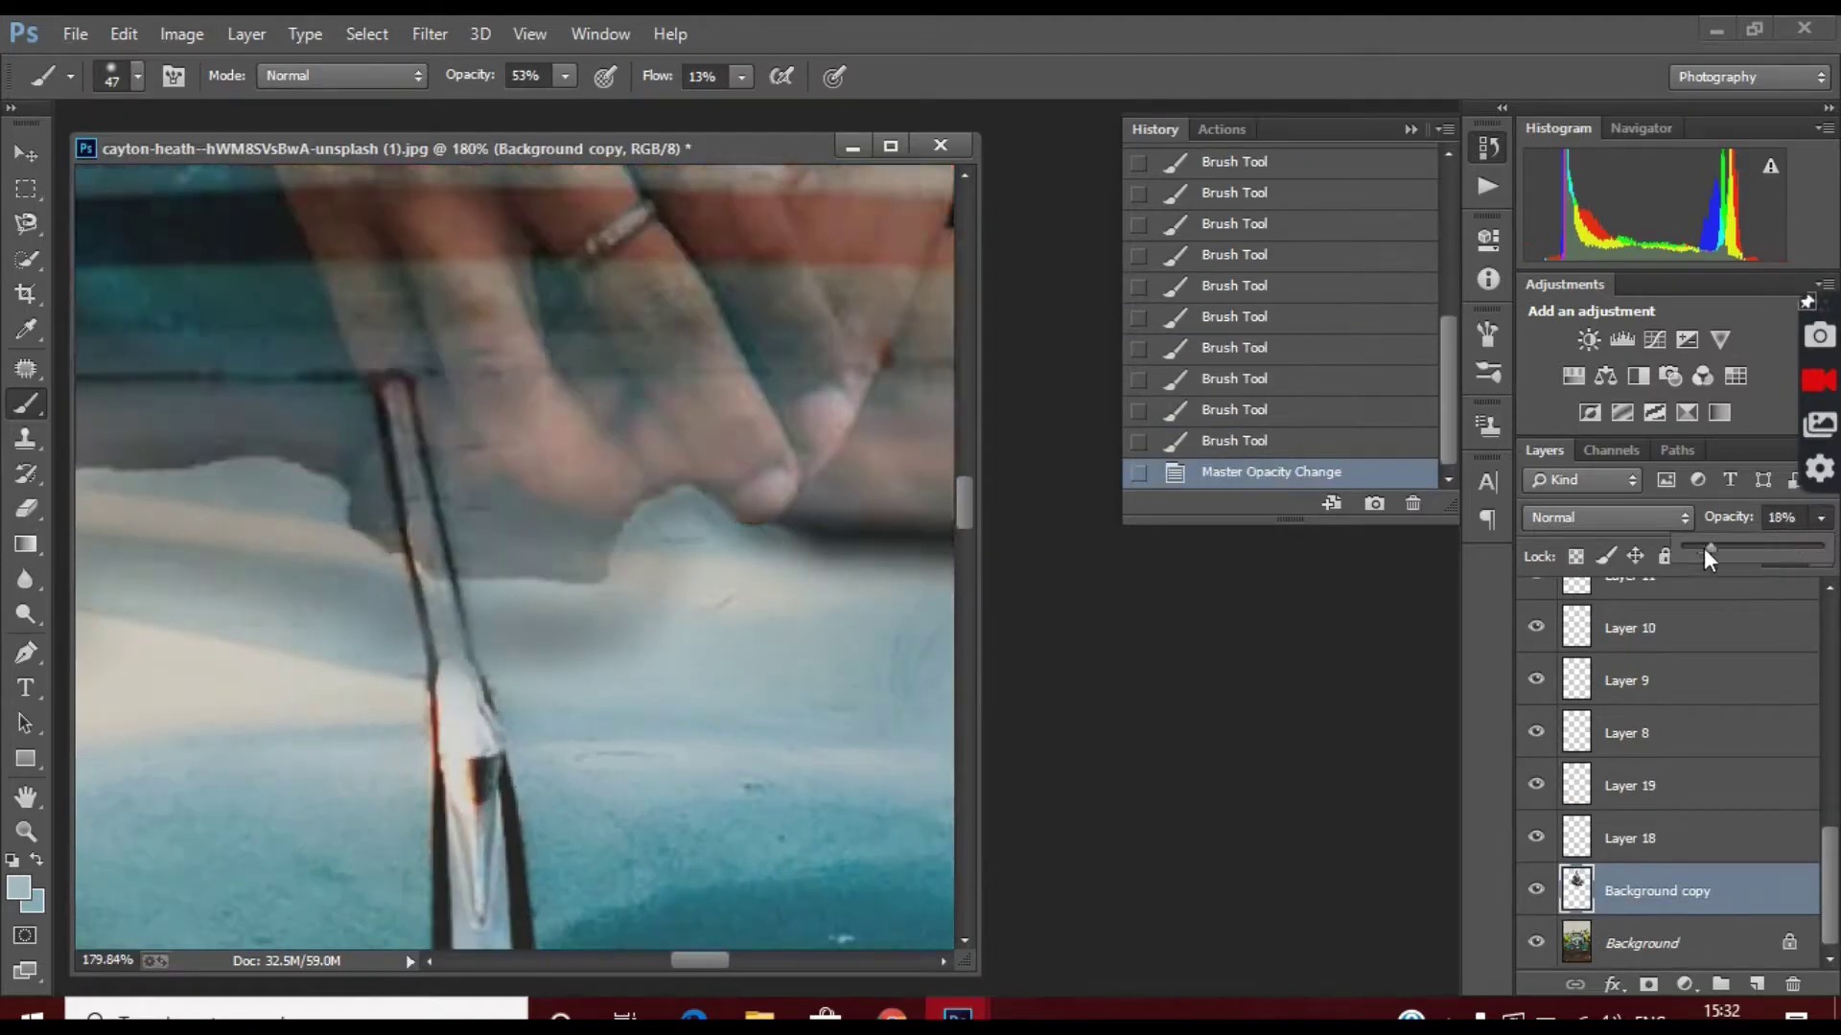
scroll(508, 570, "down", 5)
On a new layer, paint a dark black shadow under the fingers with a smaller brush.
key("ctrl+shift+alt+n")
scroll(690, 560, "down", 2)
scroll(623, 460, "up", 5)
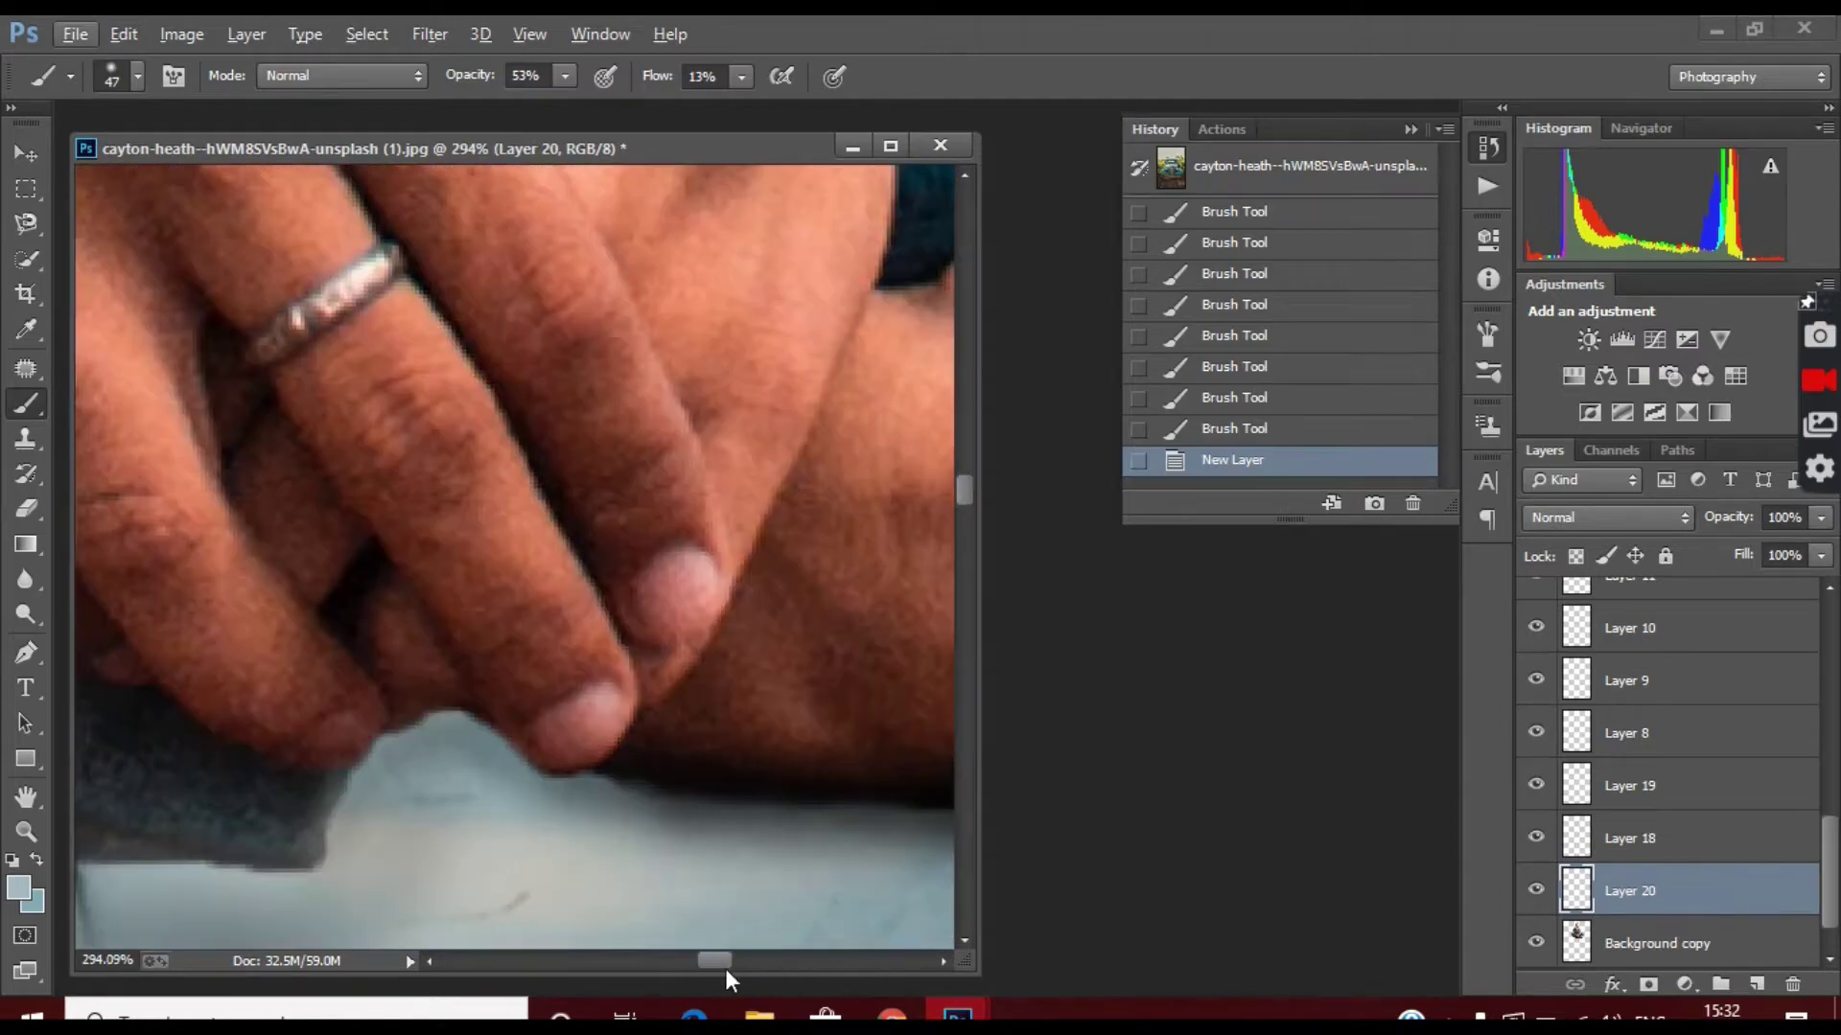
left_click(137, 76)
key("Return")
left_click(137, 76)
key("Return")
scroll(517, 556, "up", 3)
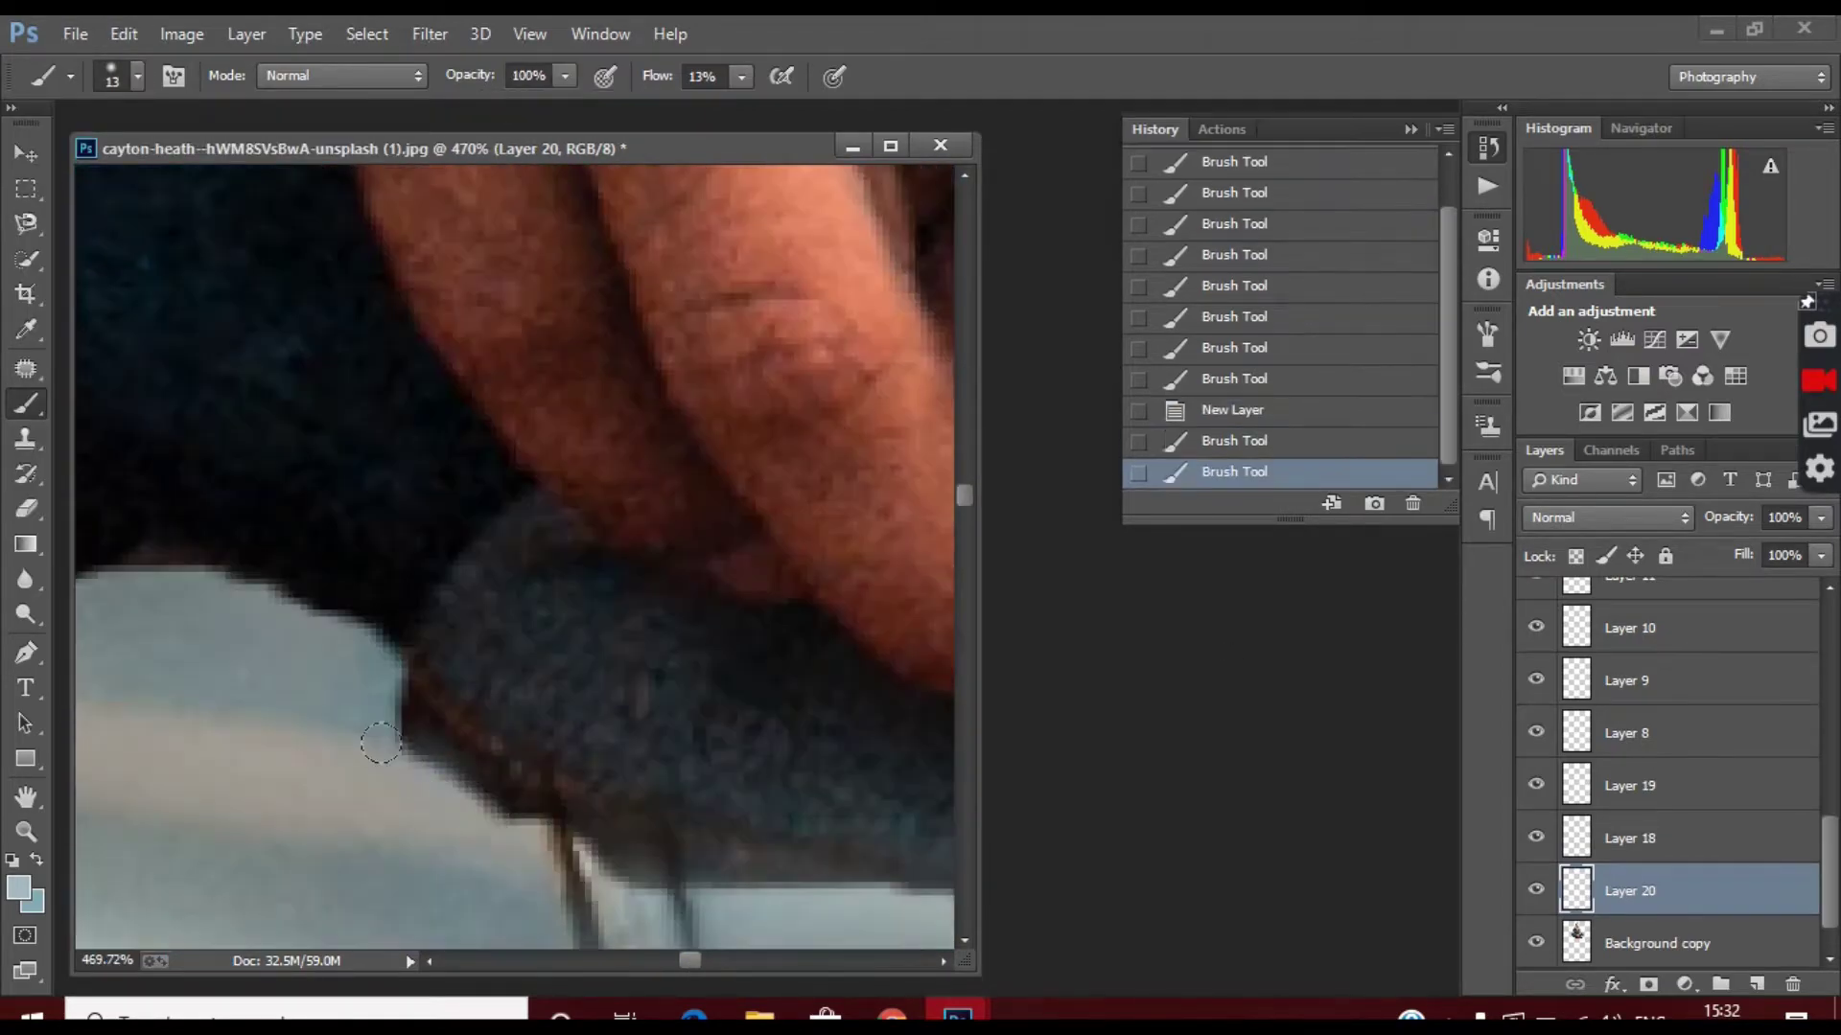
mouse_move(383, 642)
left_mouse_down()
mouse_move(417, 778)
mouse_move(363, 613)
left_mouse_up()
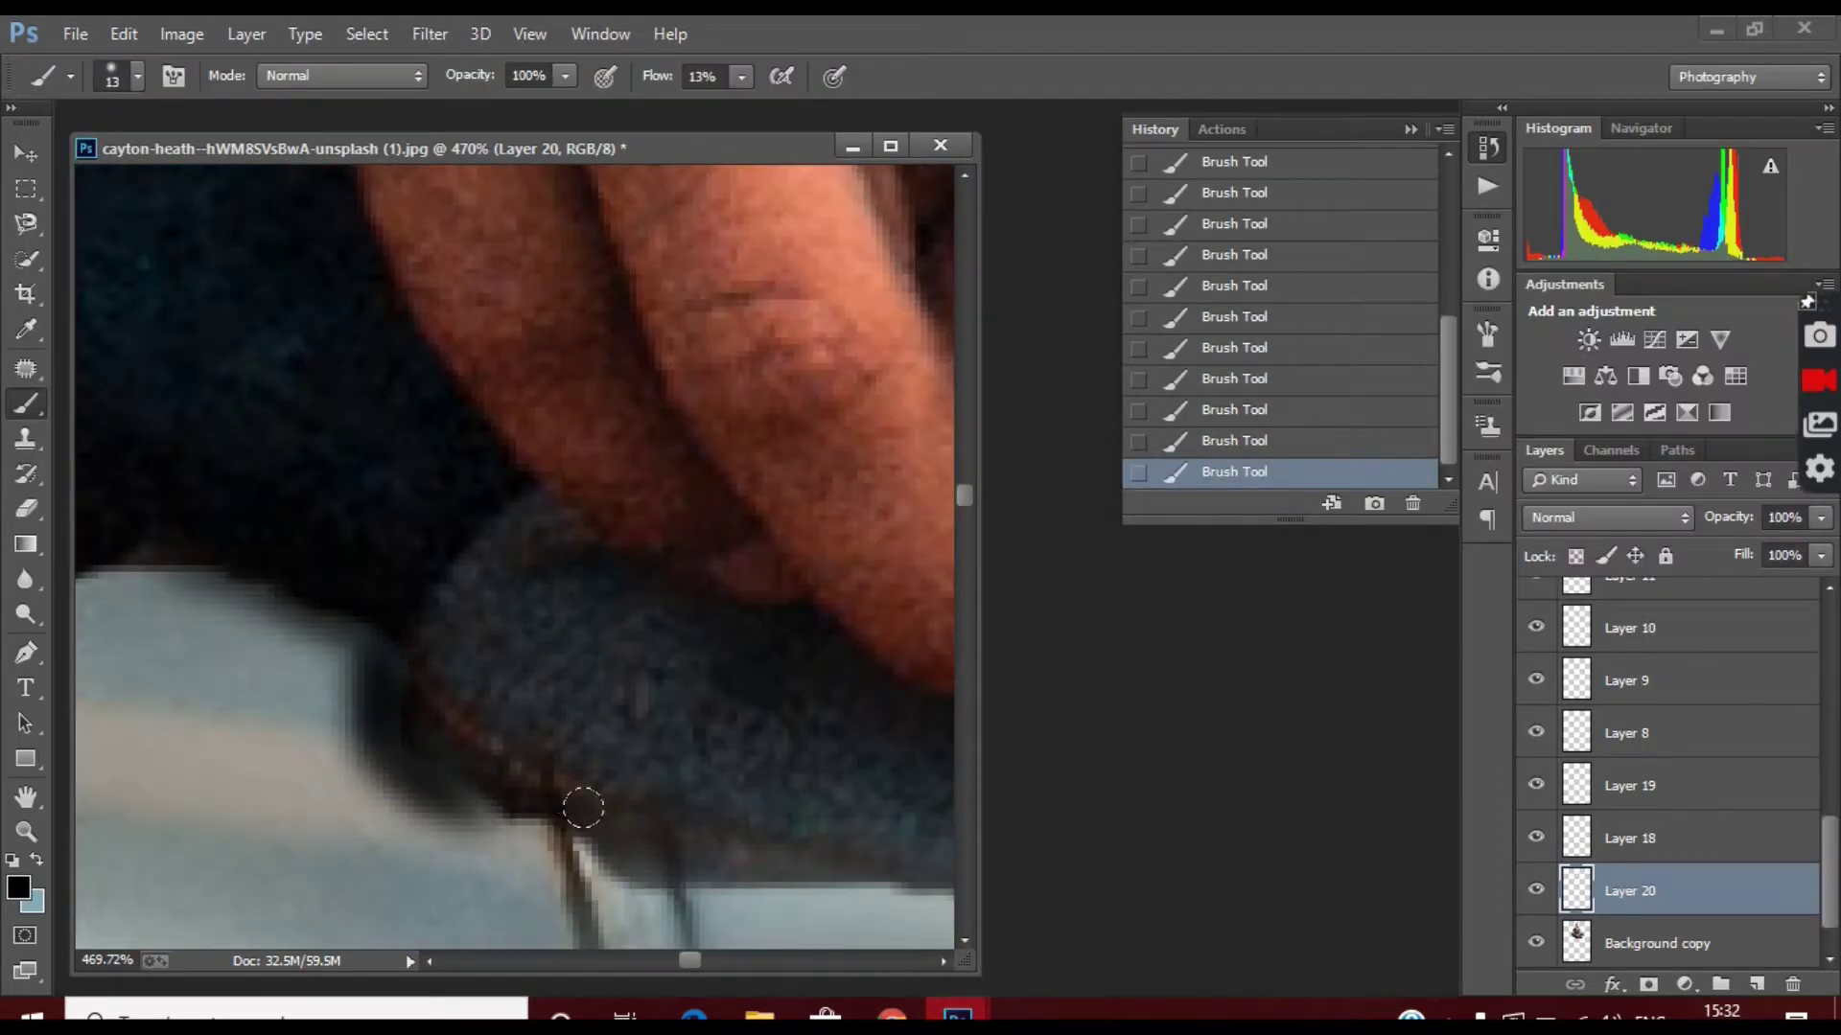
Gaussian-blur the finger shadow and lower its layer opacity to 43%.
scroll(888, 875, "down", 2)
scroll(916, 731, "down", 4)
scroll(701, 812, "up", 5)
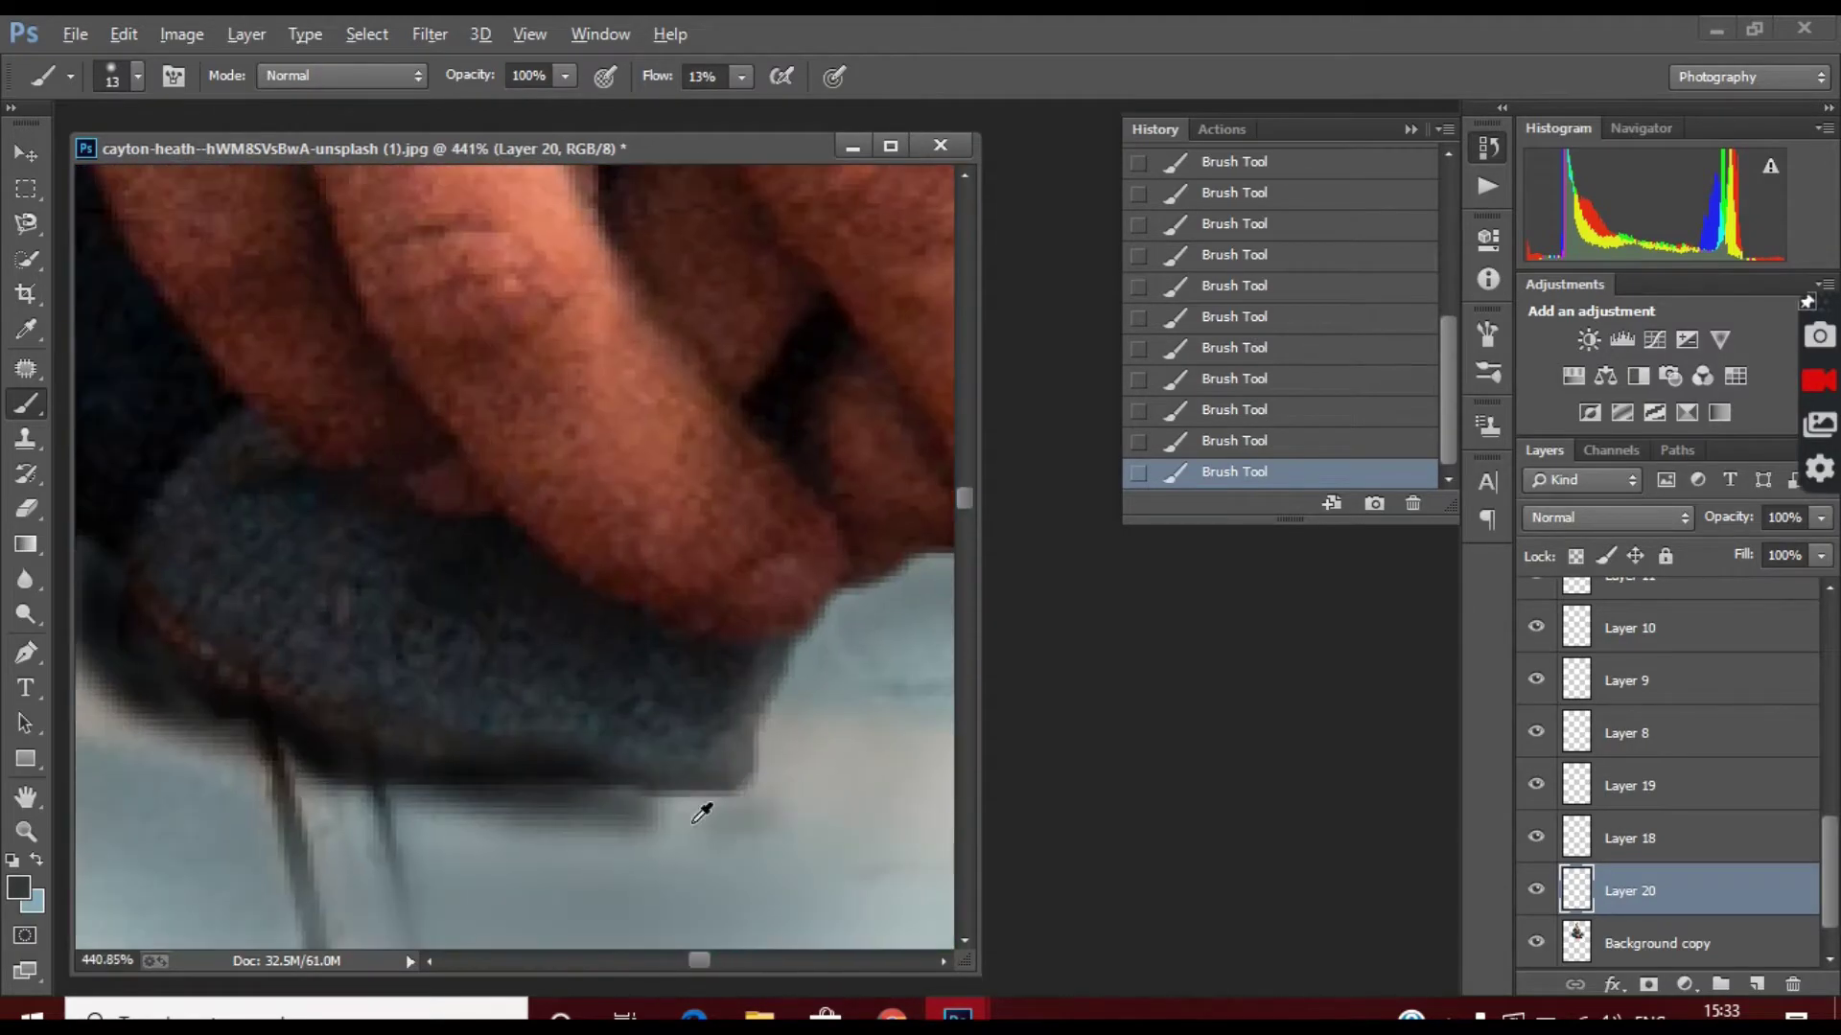
scroll(736, 840, "down", 5)
left_click(429, 34)
left_click(868, 485)
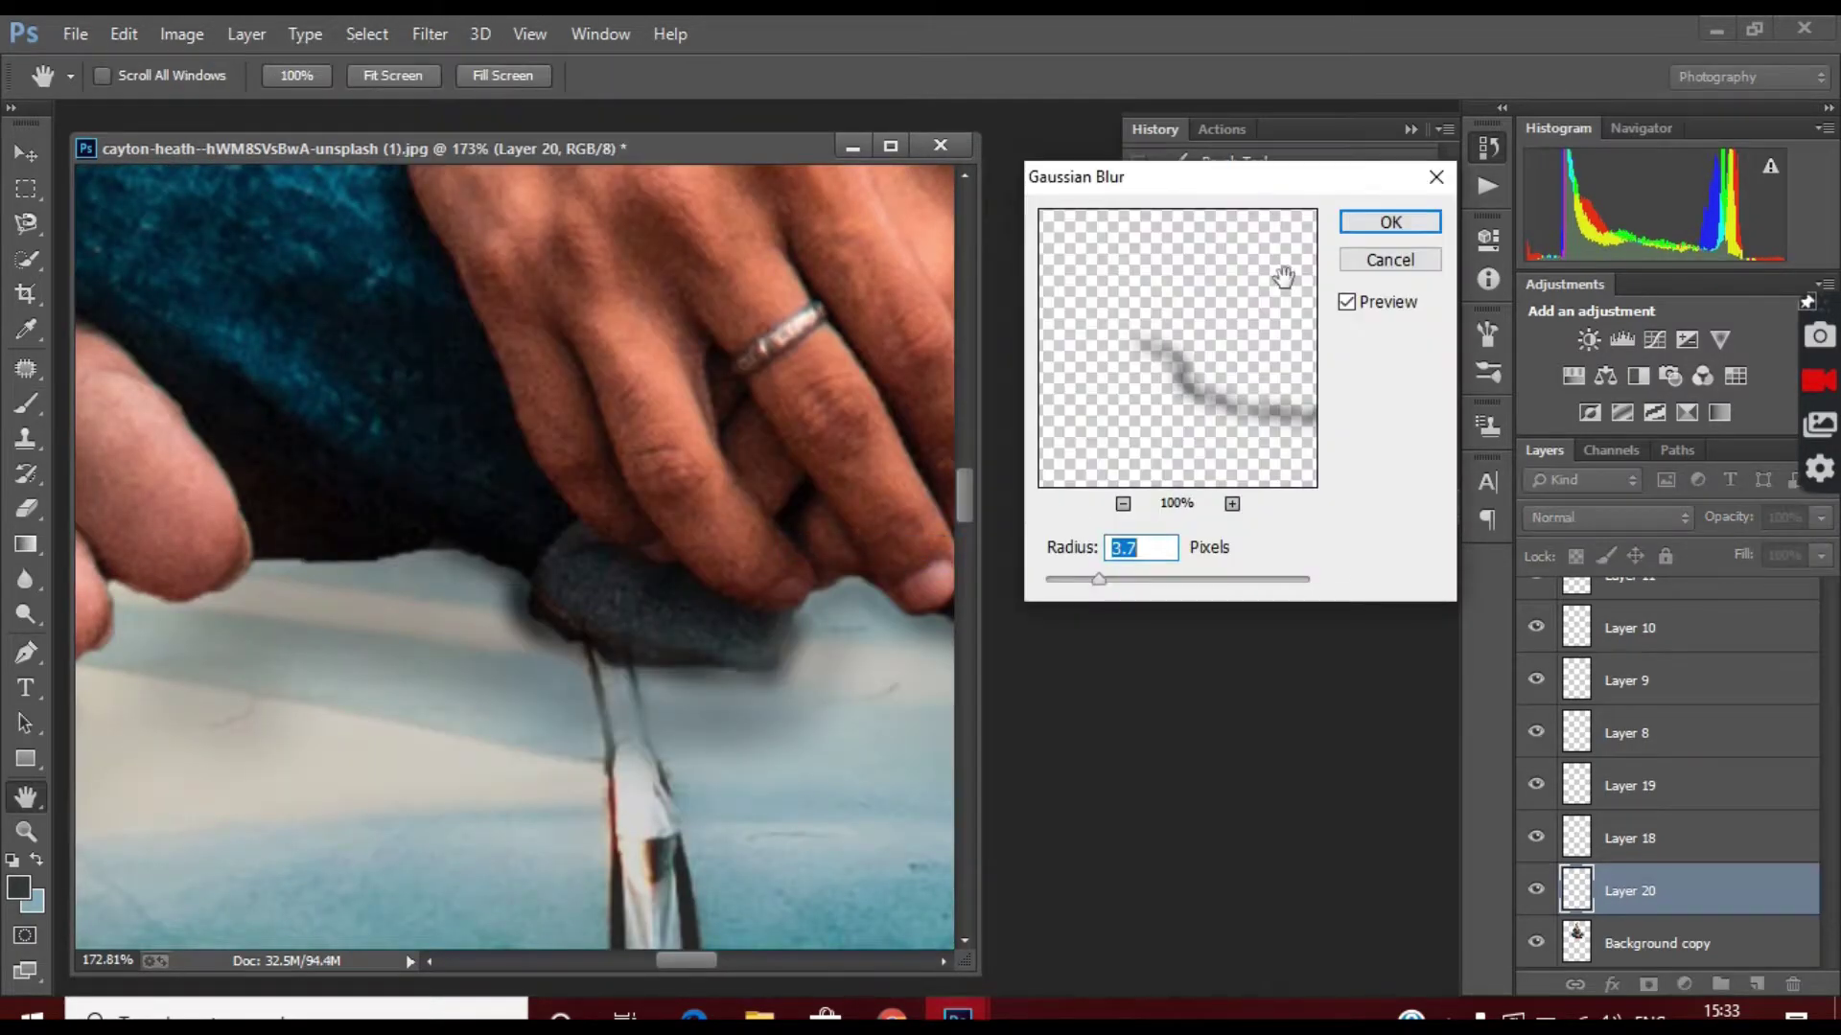
left_click(1397, 222)
left_click_drag(1820, 518, 1743, 564)
scroll(518, 565, "down", 5)
scroll(479, 575, "up", 3)
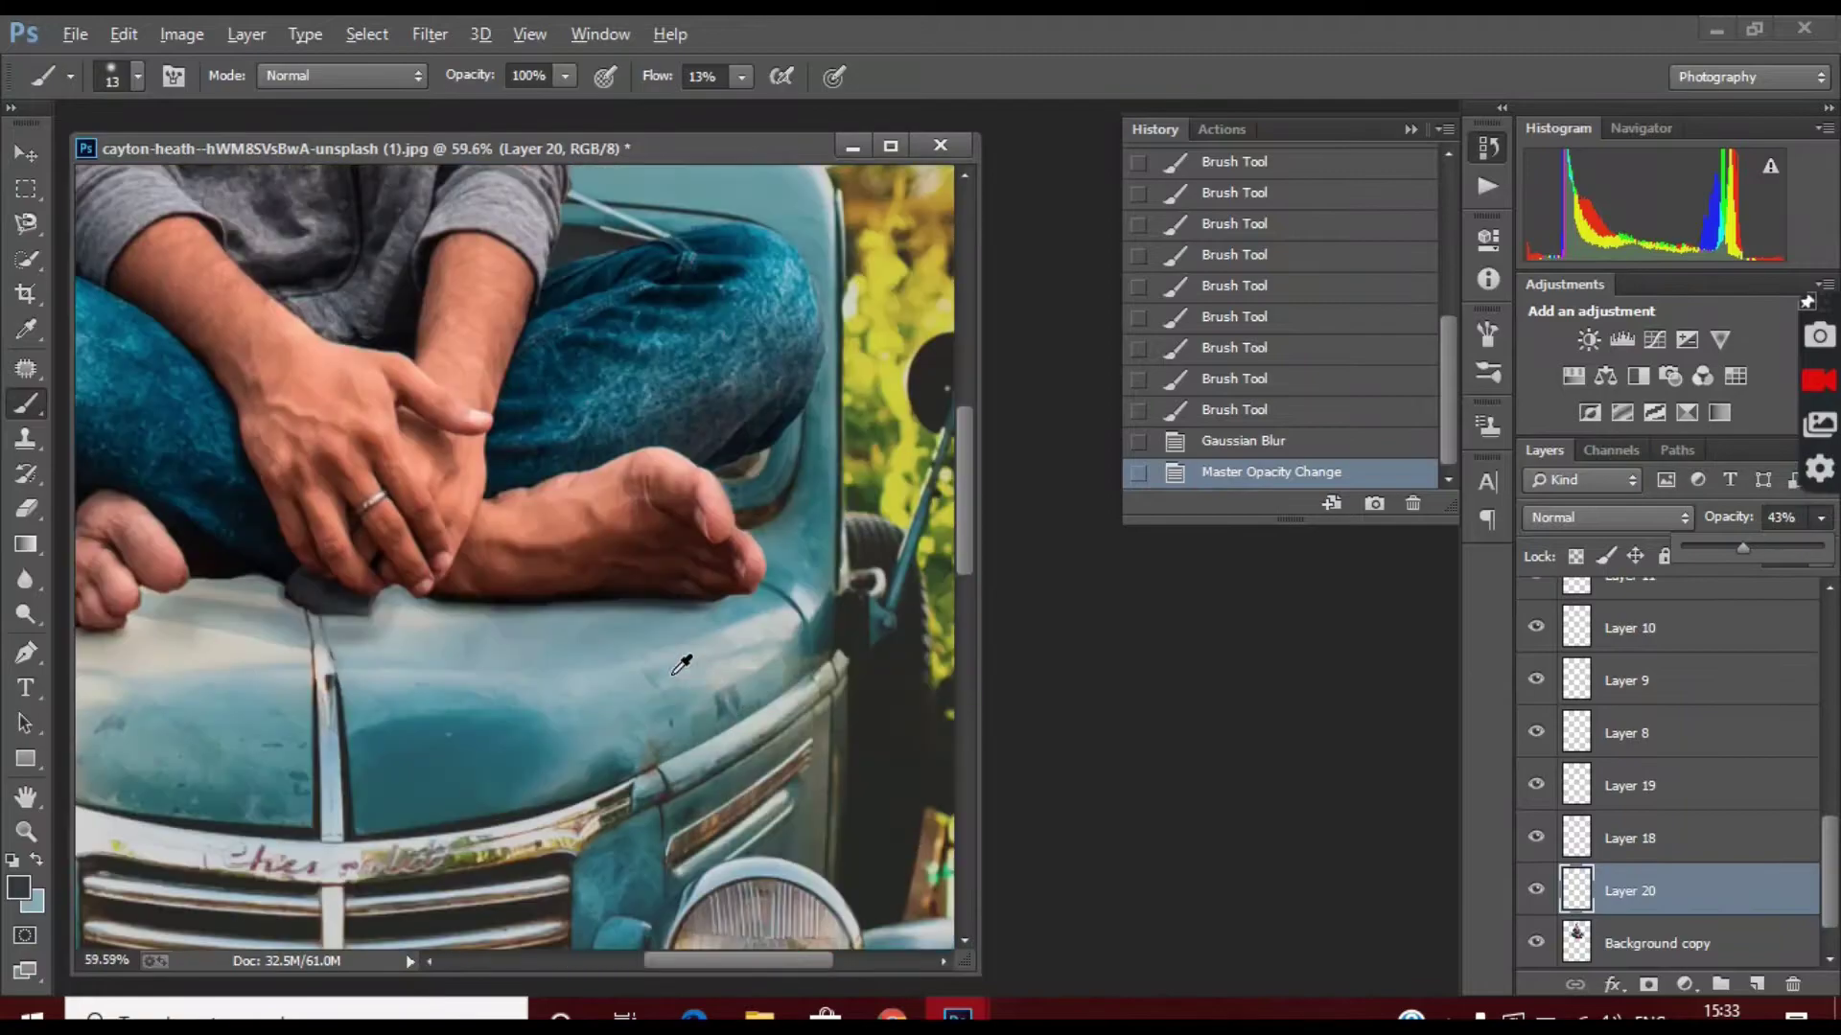
scroll(337, 707, "up", 2)
Add another shadow layer and fine-tune shadow opacity from 56% down to 22%.
key("ctrl+shift+alt+n")
left_click(138, 76)
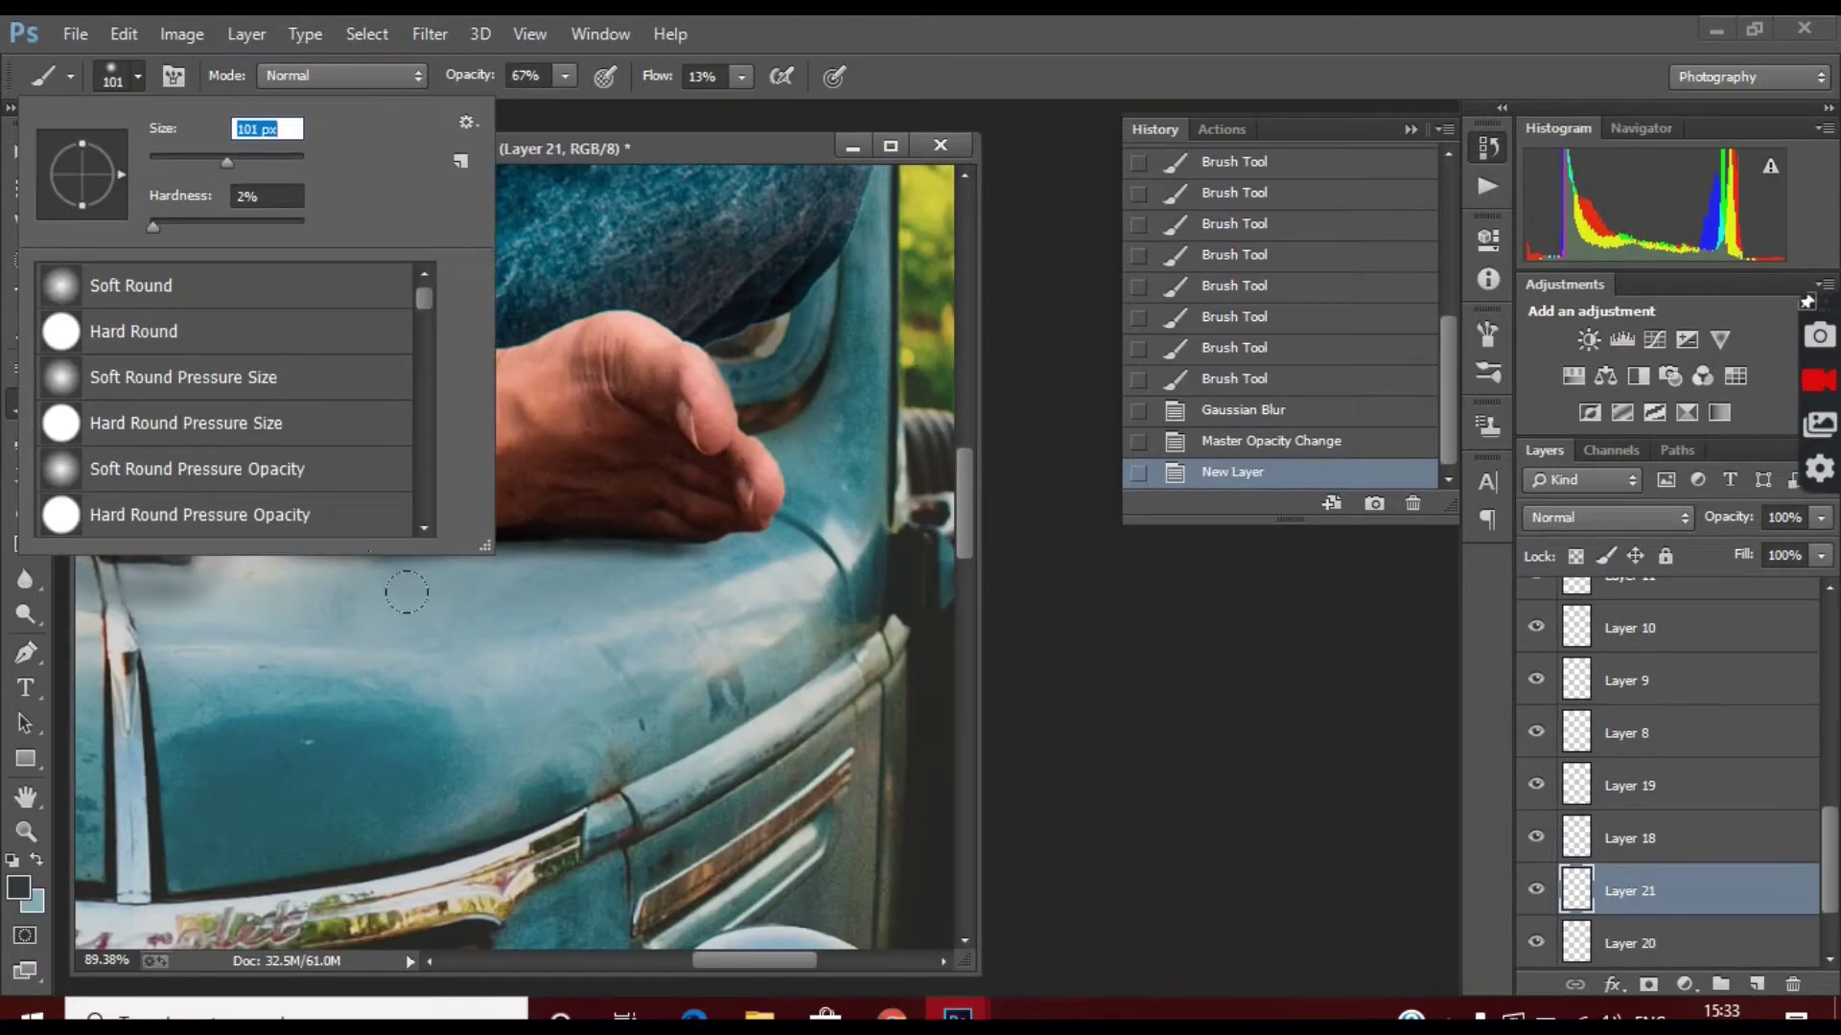
left_click_drag(1745, 554, 1761, 554)
scroll(636, 646, "down", 4)
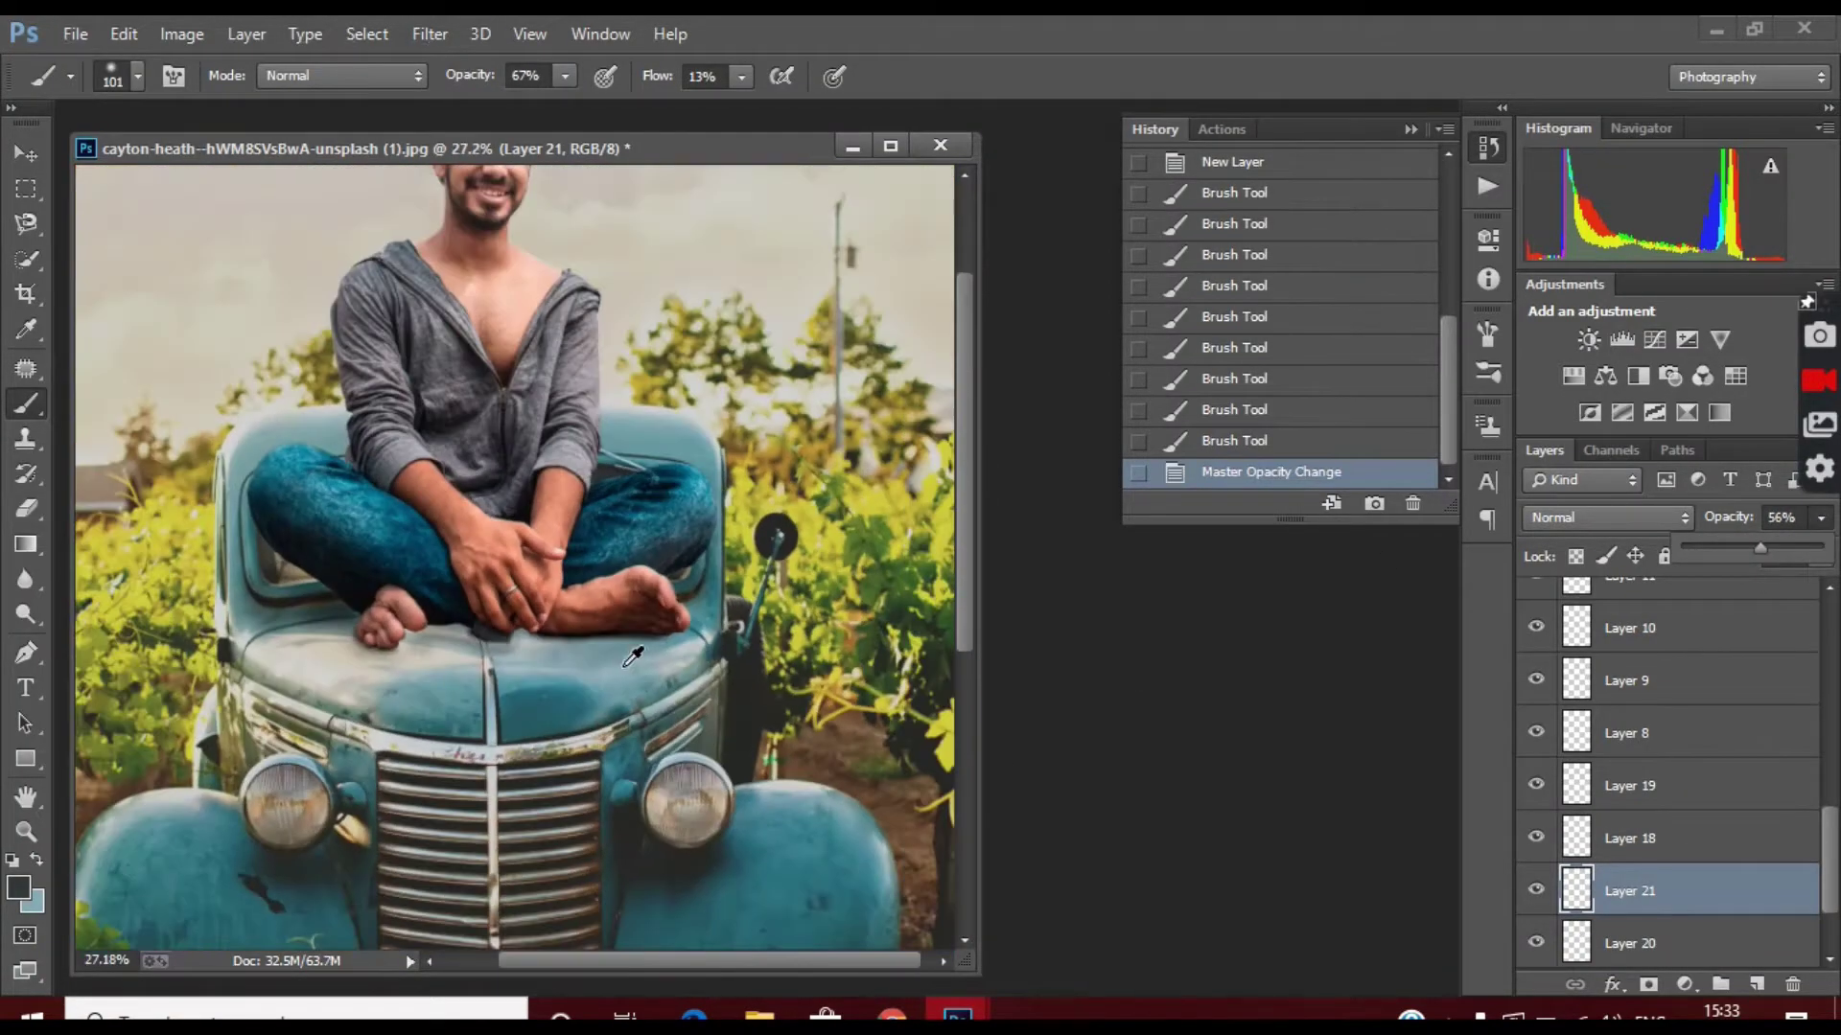
scroll(544, 625, "up", 5)
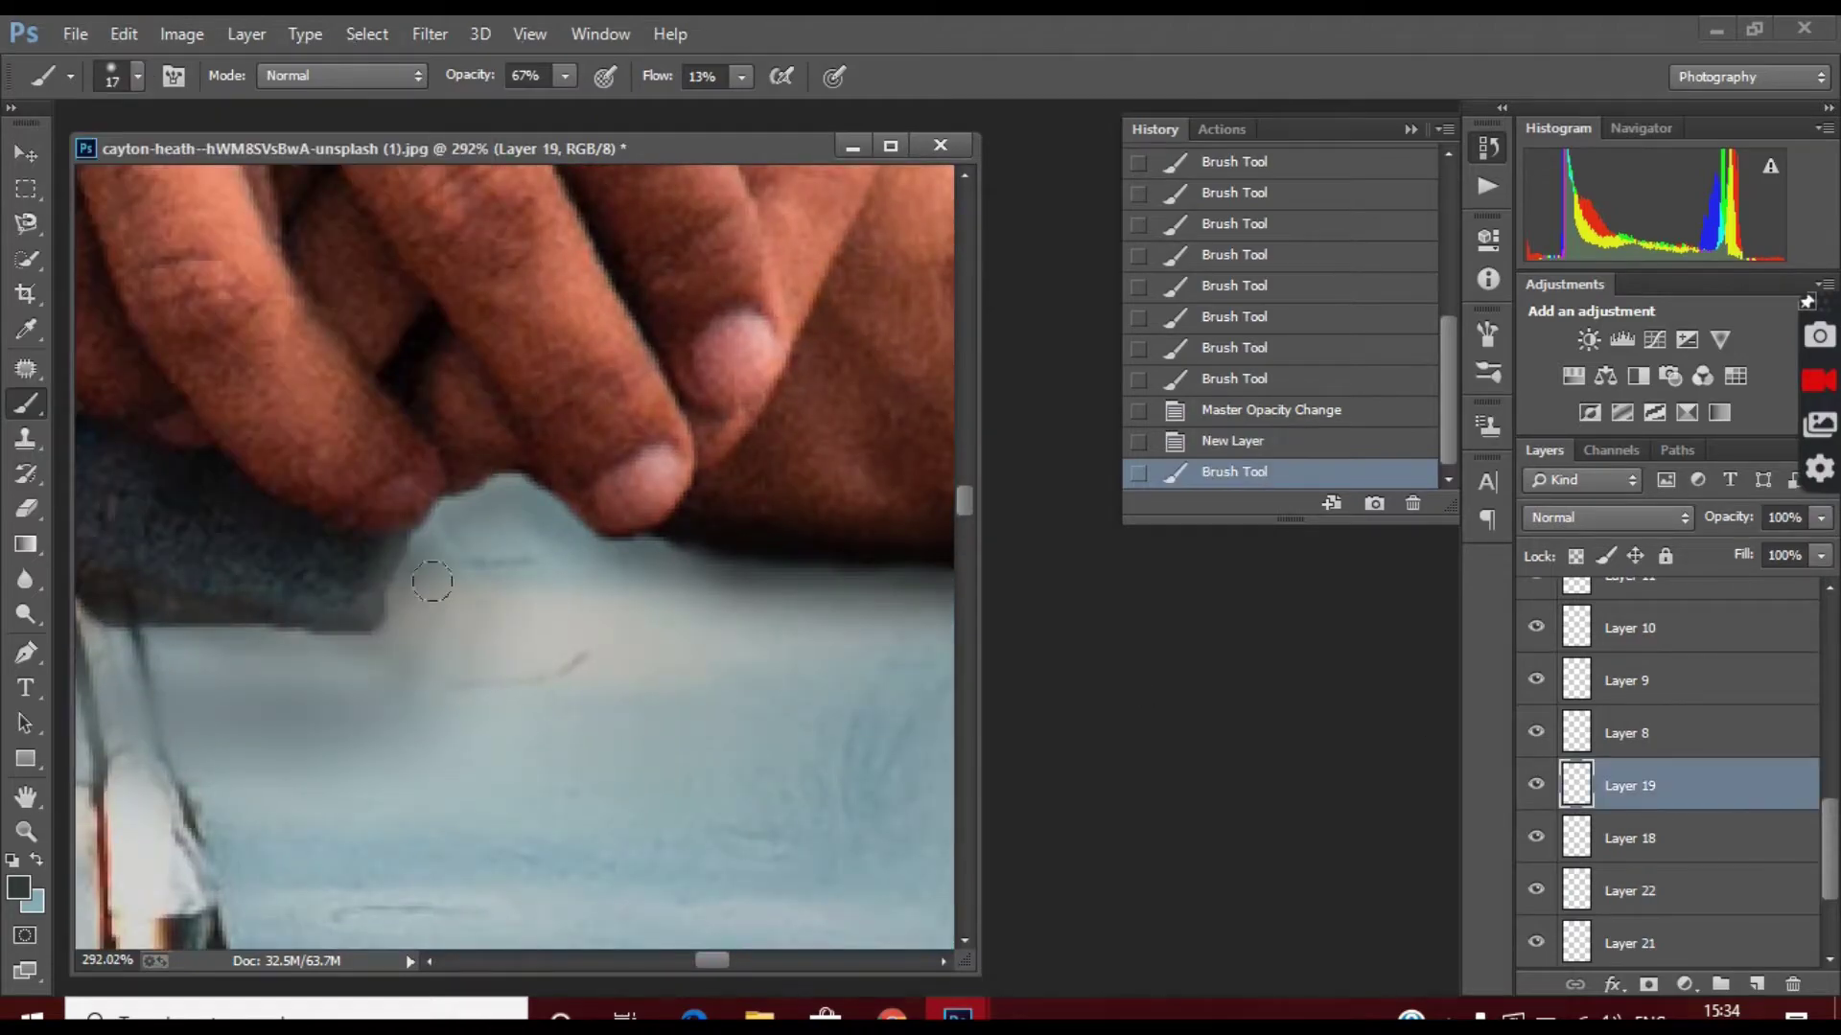
left_click_drag(1745, 544, 1713, 545)
key("ctrl+0")
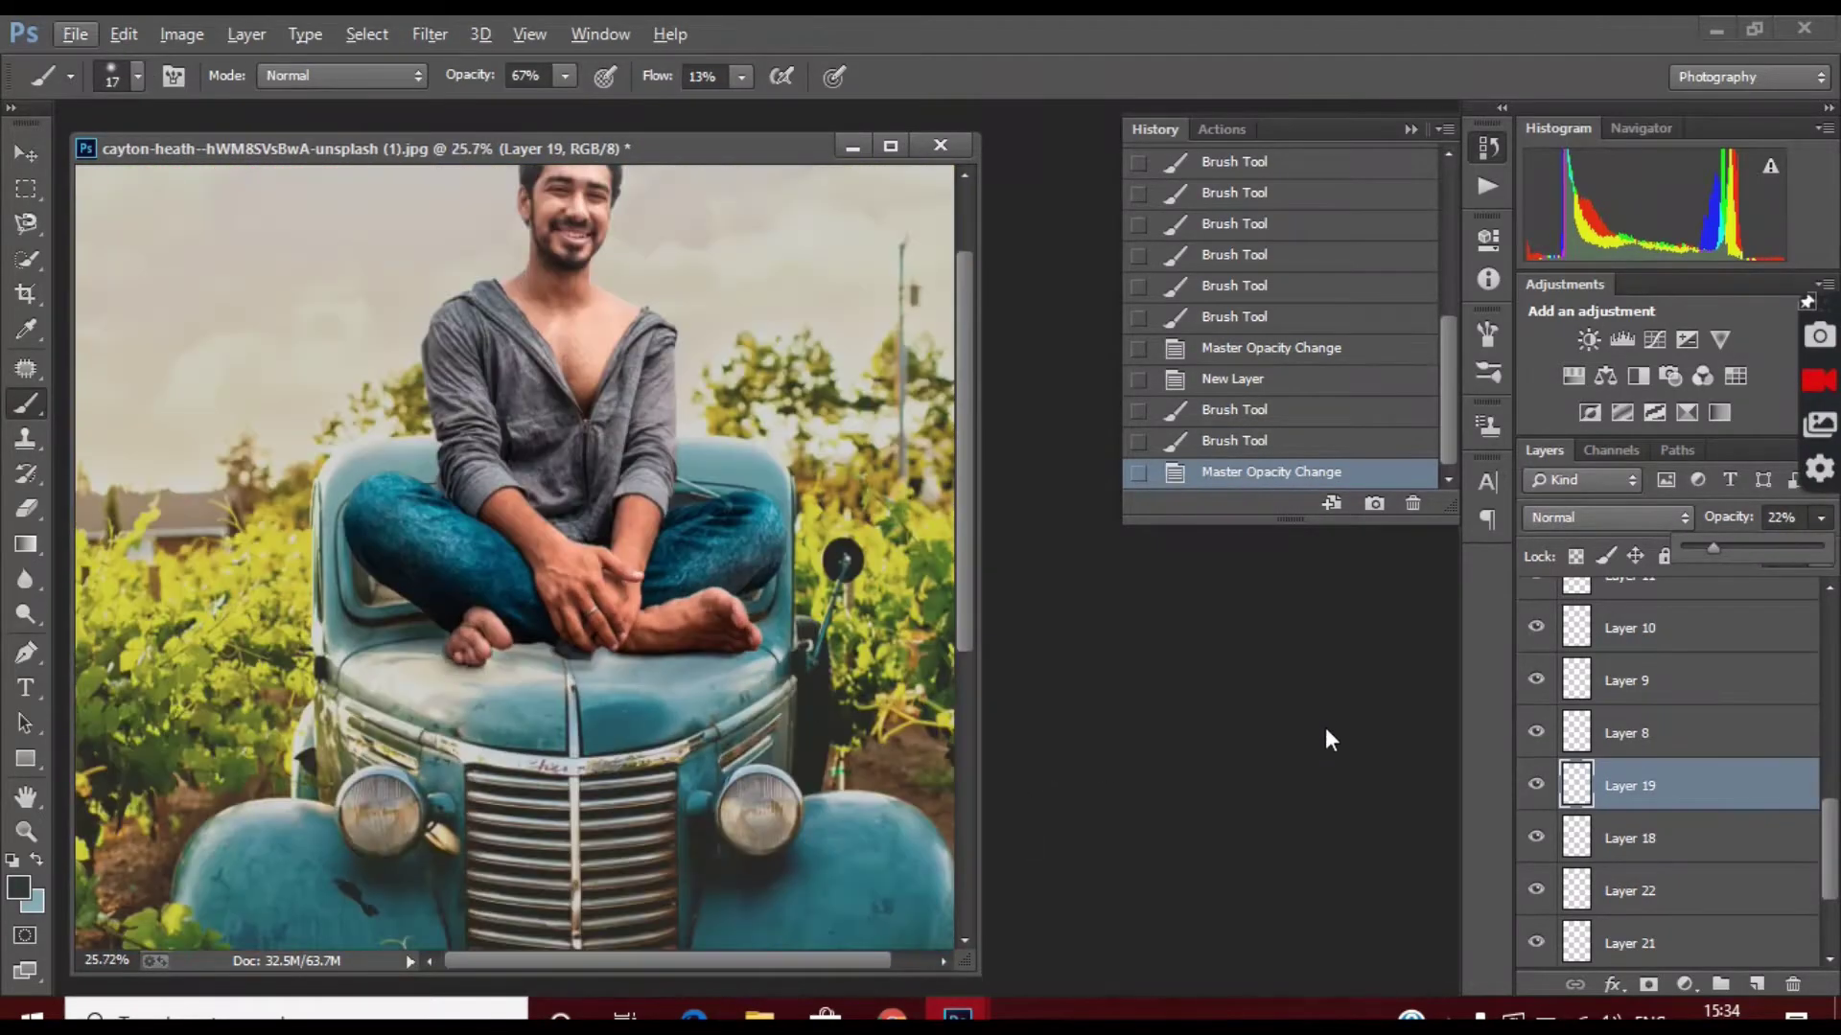
scroll(875, 574, "up", 5)
On a new layer, paint shadow with a 48 px brush where the jeans meet the truck's edge.
left_click(1756, 985)
left_click(137, 76)
type("48")
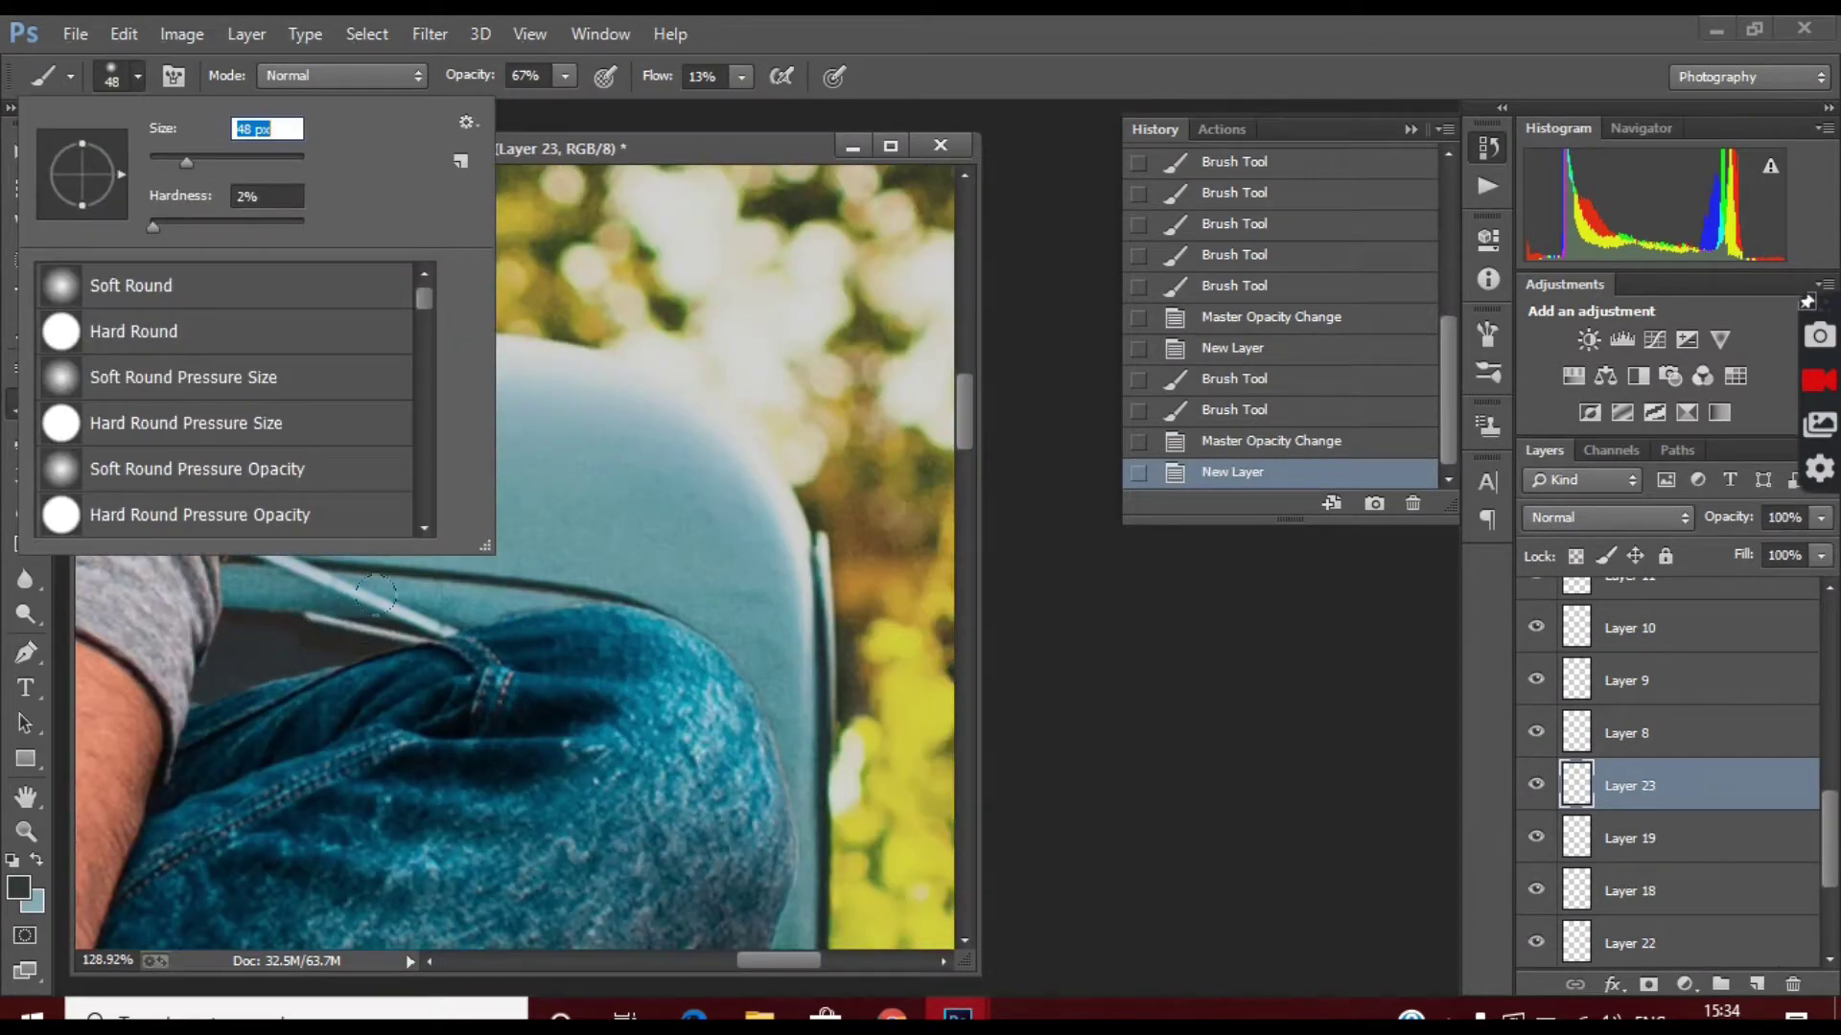
key("Return")
mouse_move(345, 623)
left_mouse_down()
mouse_move(626, 571)
mouse_move(306, 546)
left_mouse_up()
left_click_drag(576, 518, 729, 824)
scroll(871, 842, "down", 3)
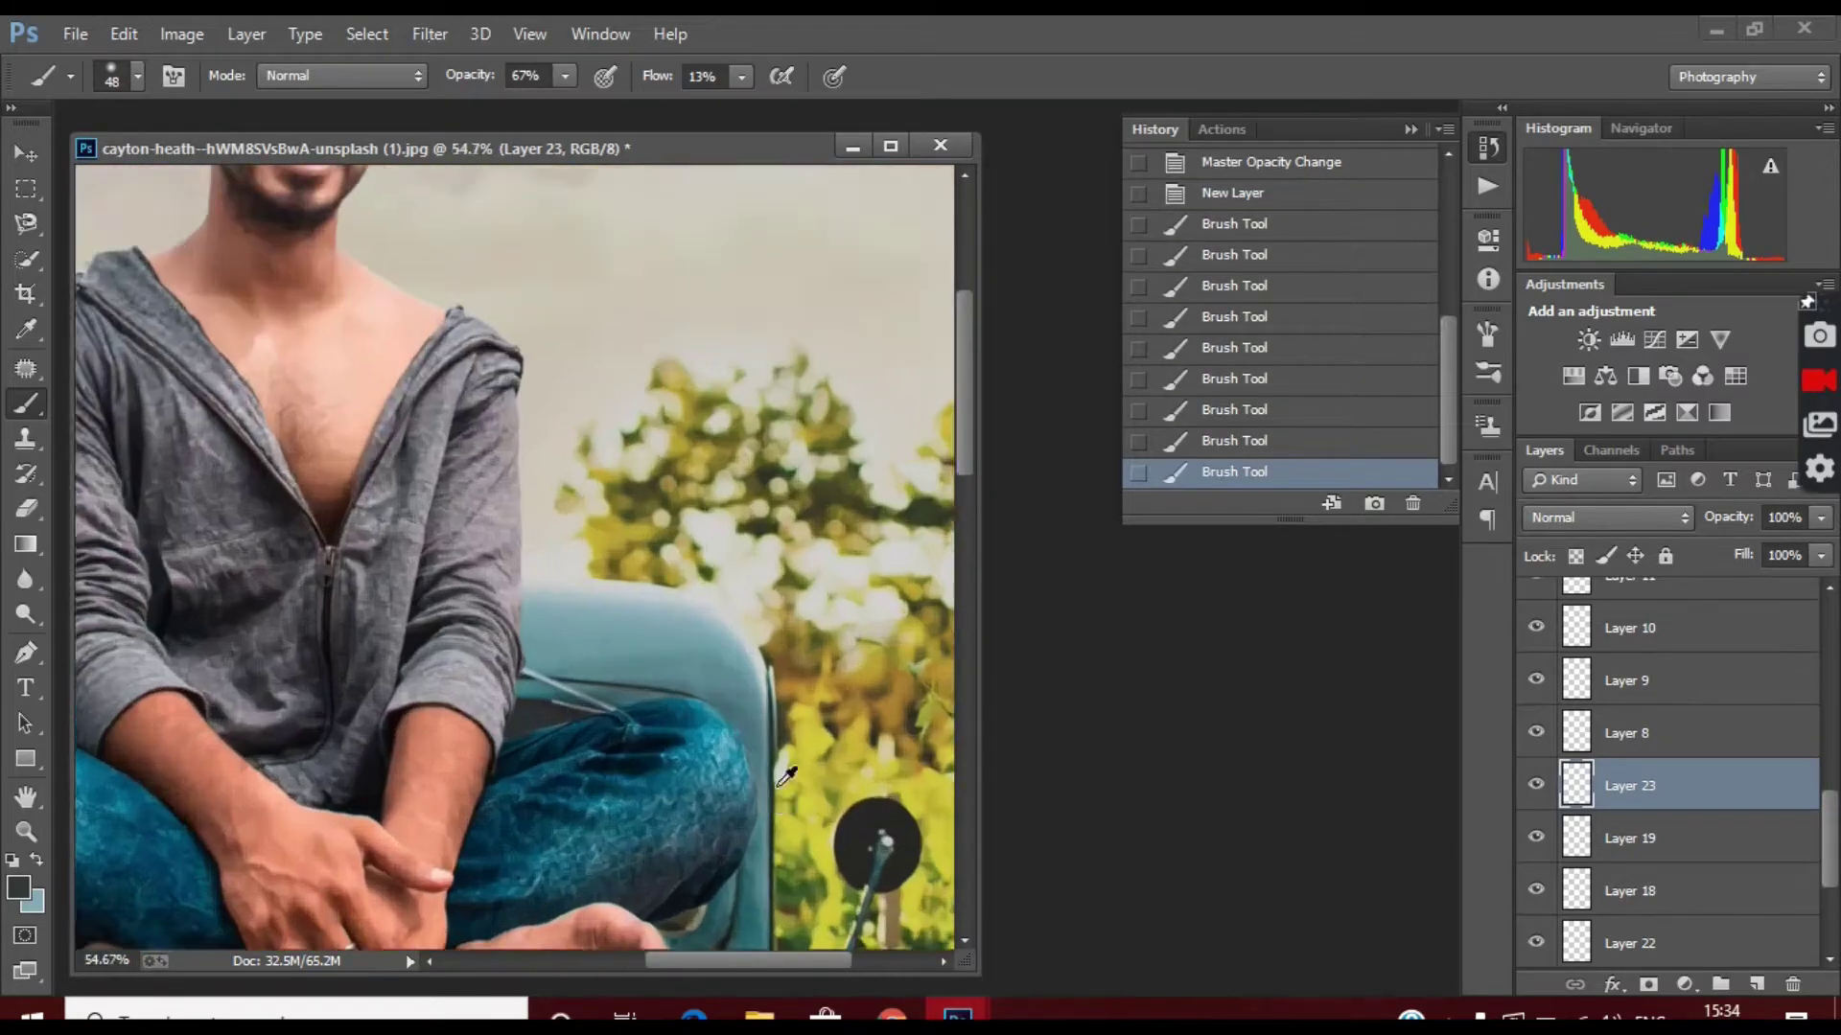
left_click_drag(575, 961, 632, 961)
scroll(383, 623, "up", 2)
left_click_drag(403, 690, 296, 617)
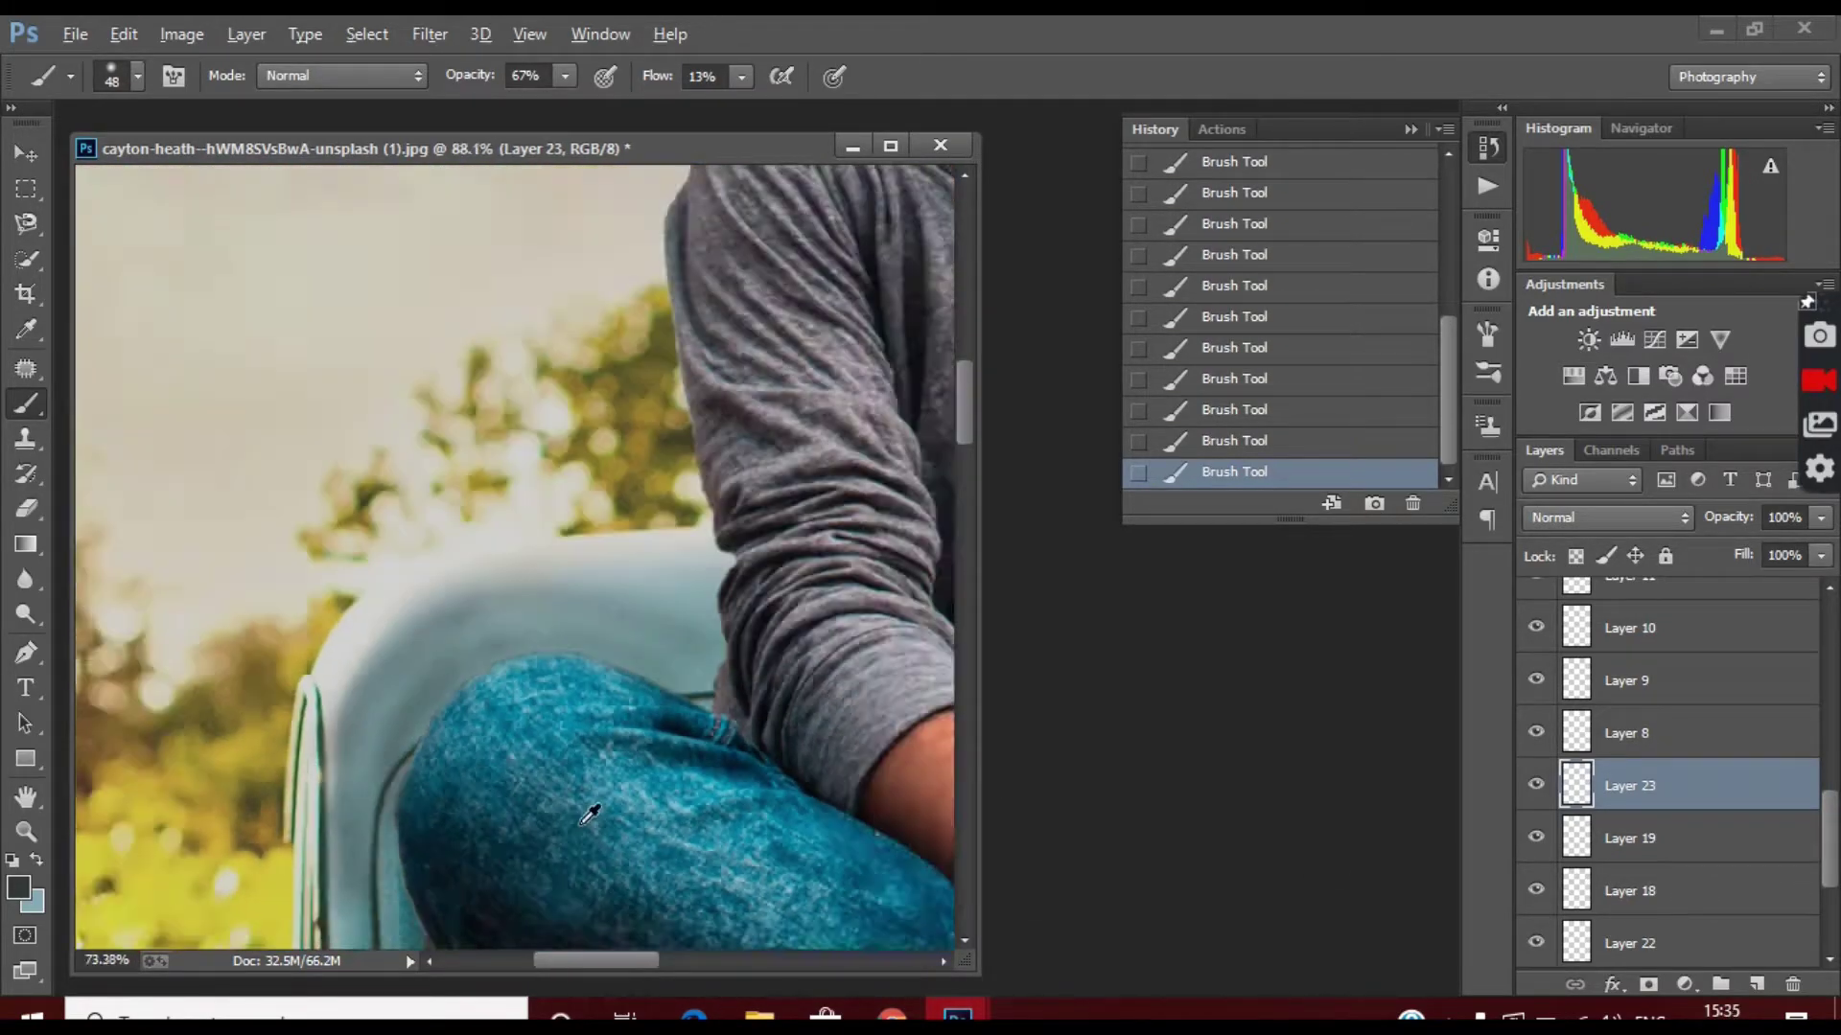
scroll(588, 809, "down", 3)
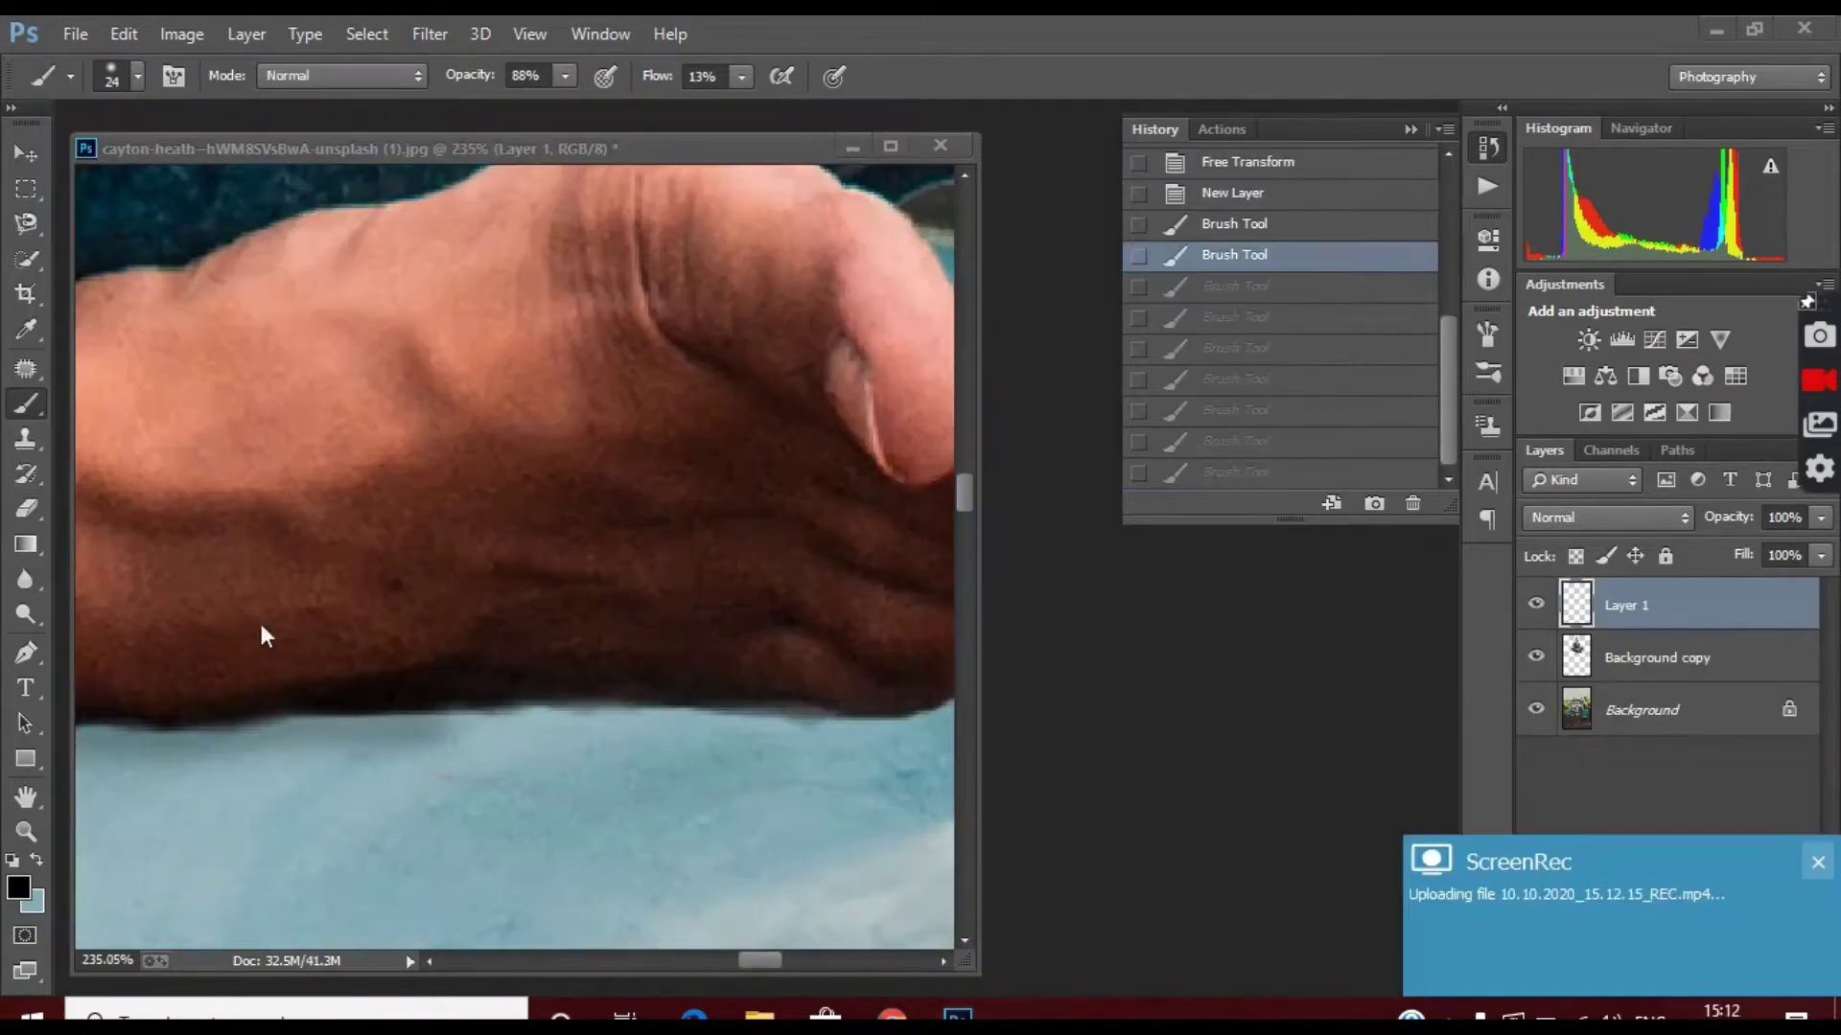
Paint a shadow along and beneath the bare foot's lower edge at reduced brush opacity.
left_click(564, 76)
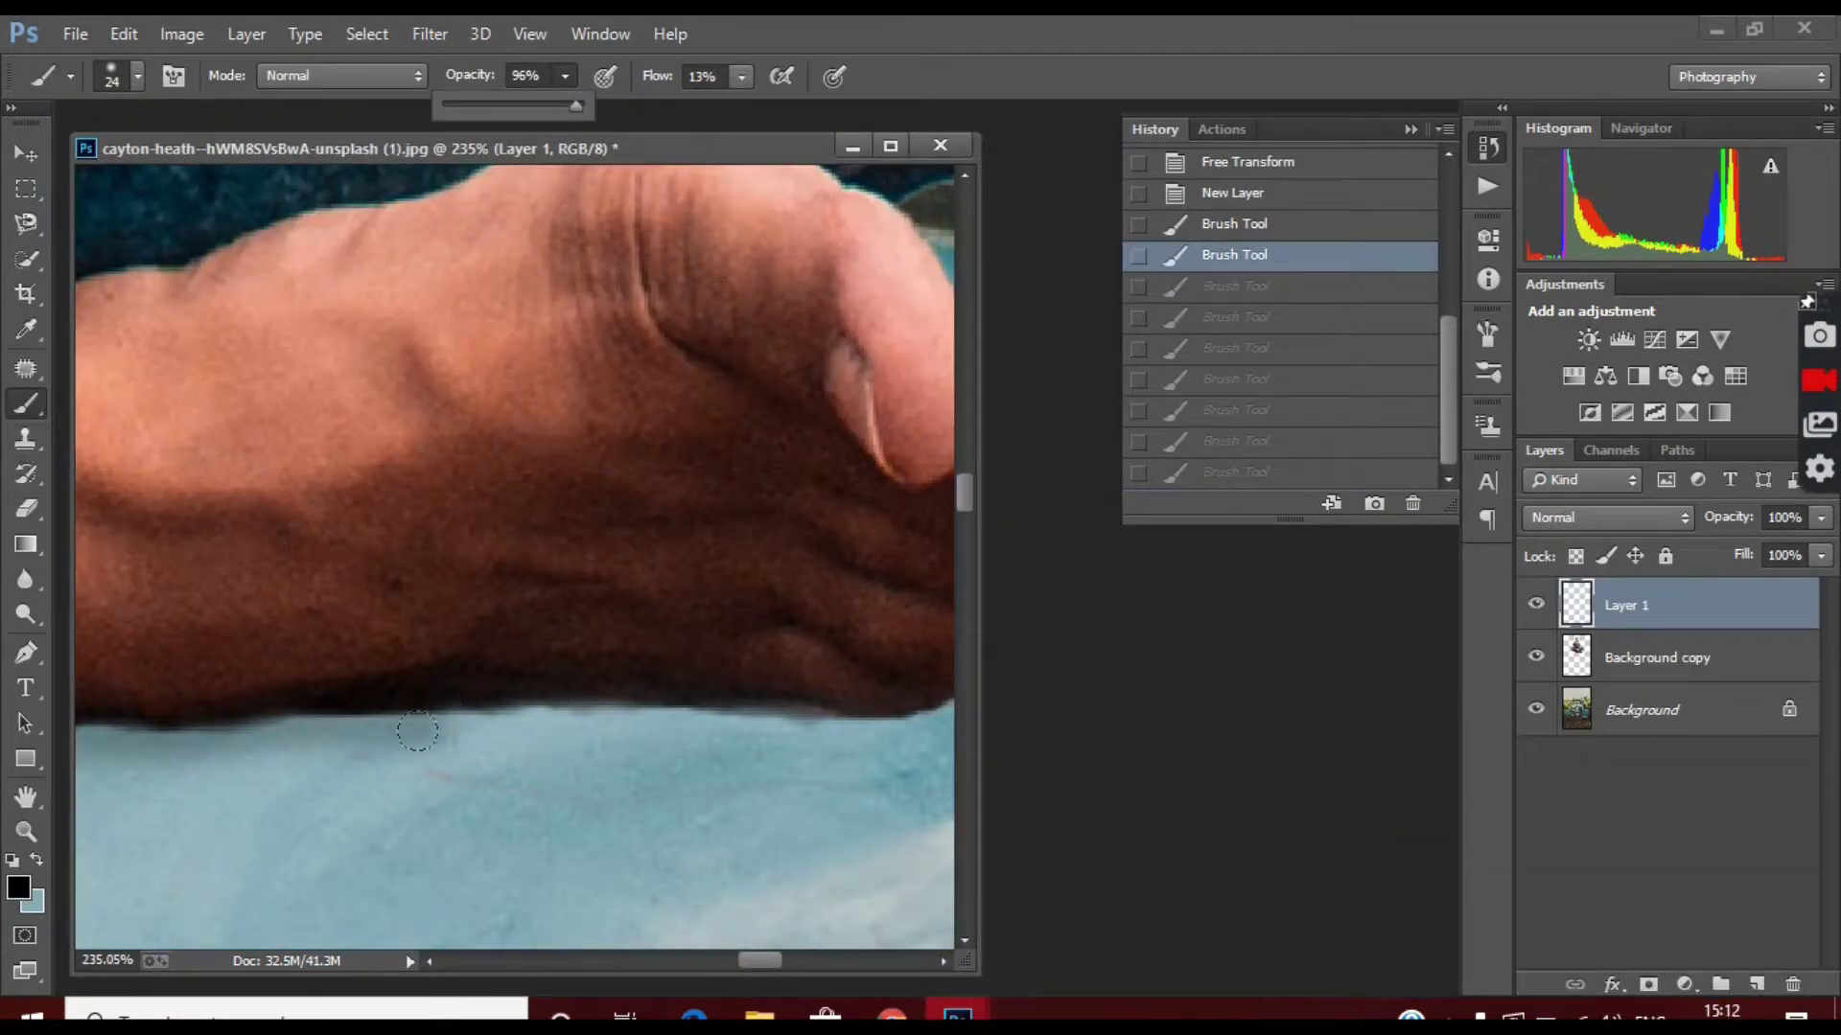
mouse_move(417, 732)
left_mouse_down()
mouse_move(477, 732)
mouse_move(191, 714)
left_mouse_up()
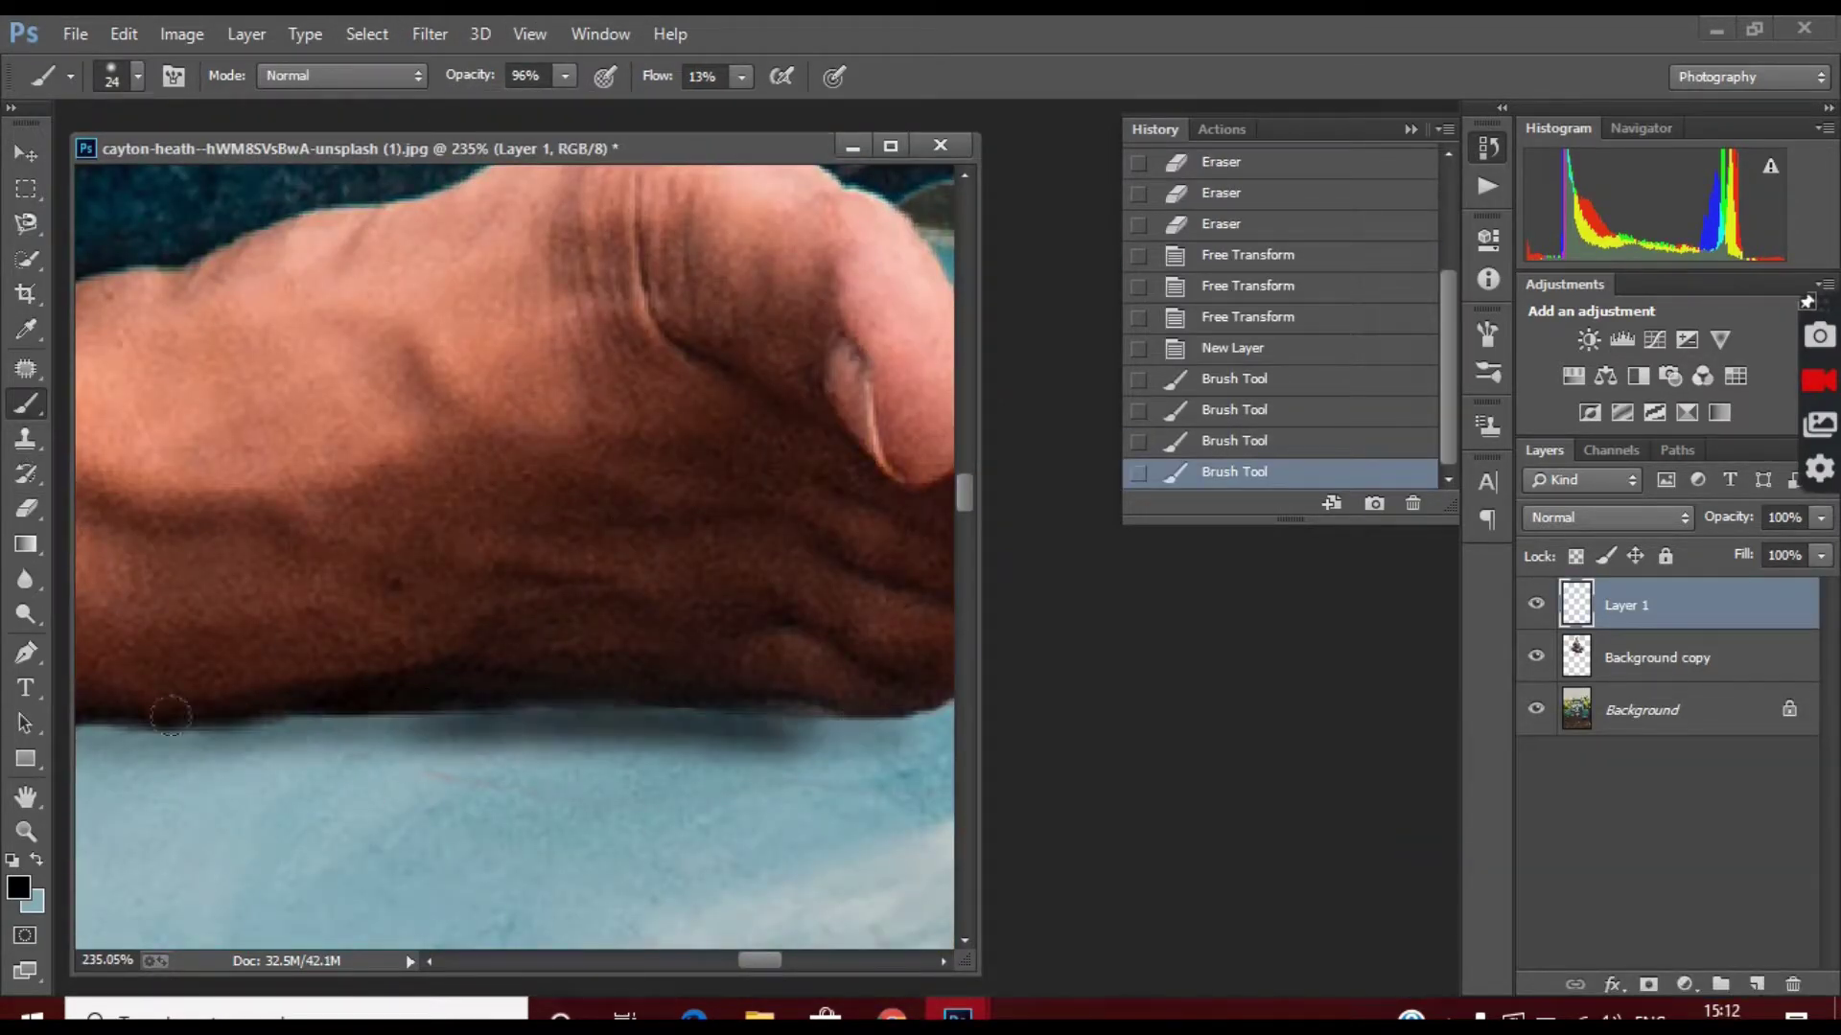
scroll(378, 789, "down", 2)
scroll(377, 789, "up", 2)
left_click_drag(316, 767, 86, 786)
scroll(467, 805, "down", 1)
scroll(467, 805, "down", 4)
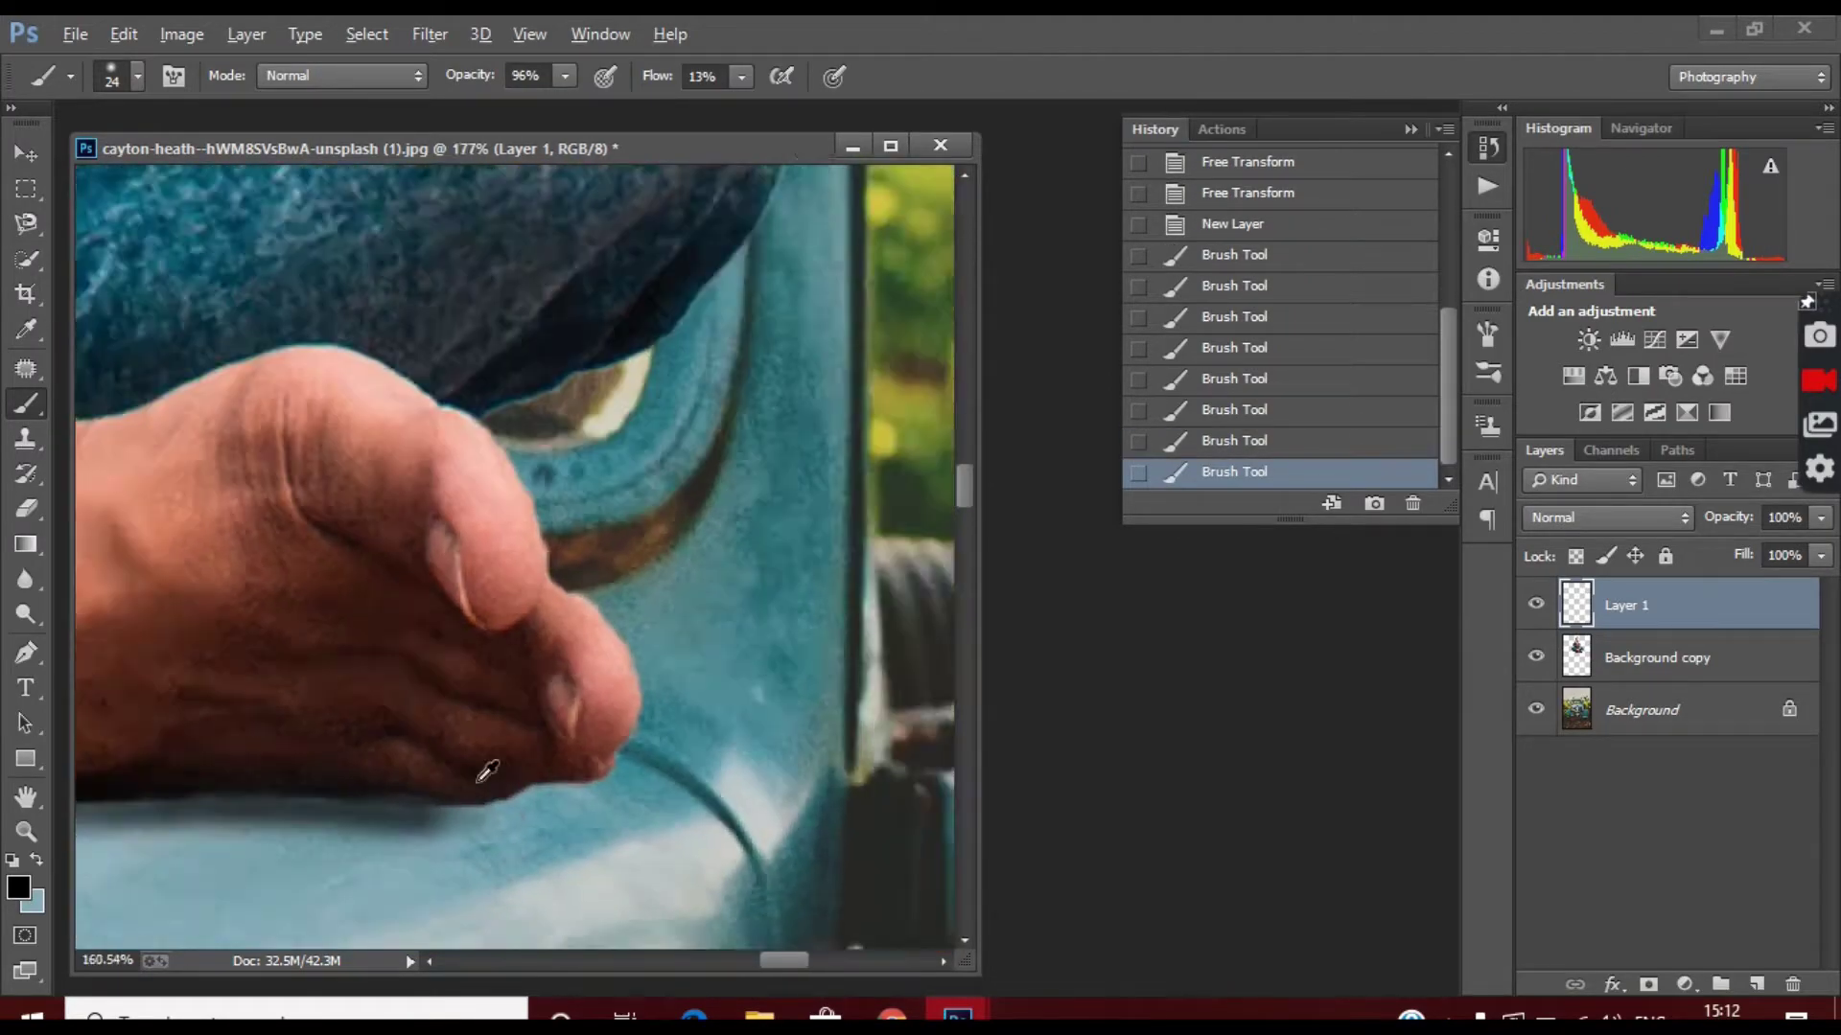
Gaussian-blur the foot shadow and fade it.
left_click(430, 33)
left_click(844, 548)
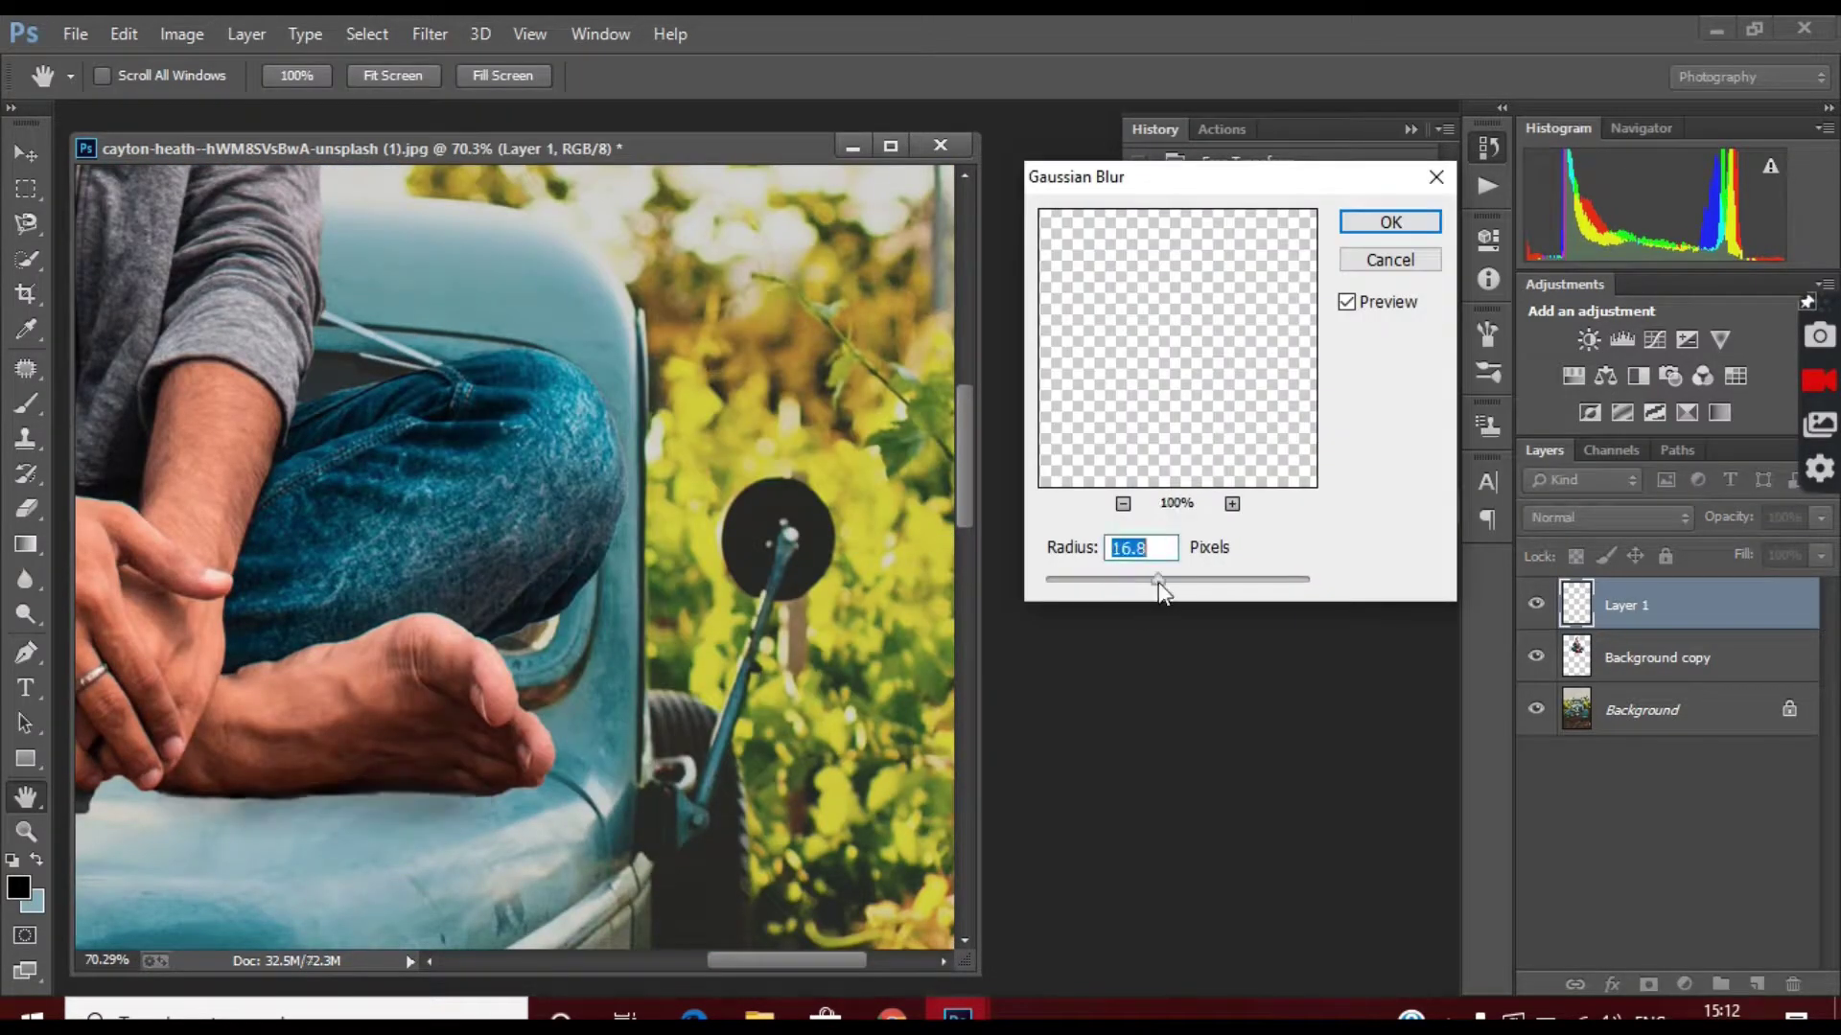
key("Return")
left_click(1820, 518)
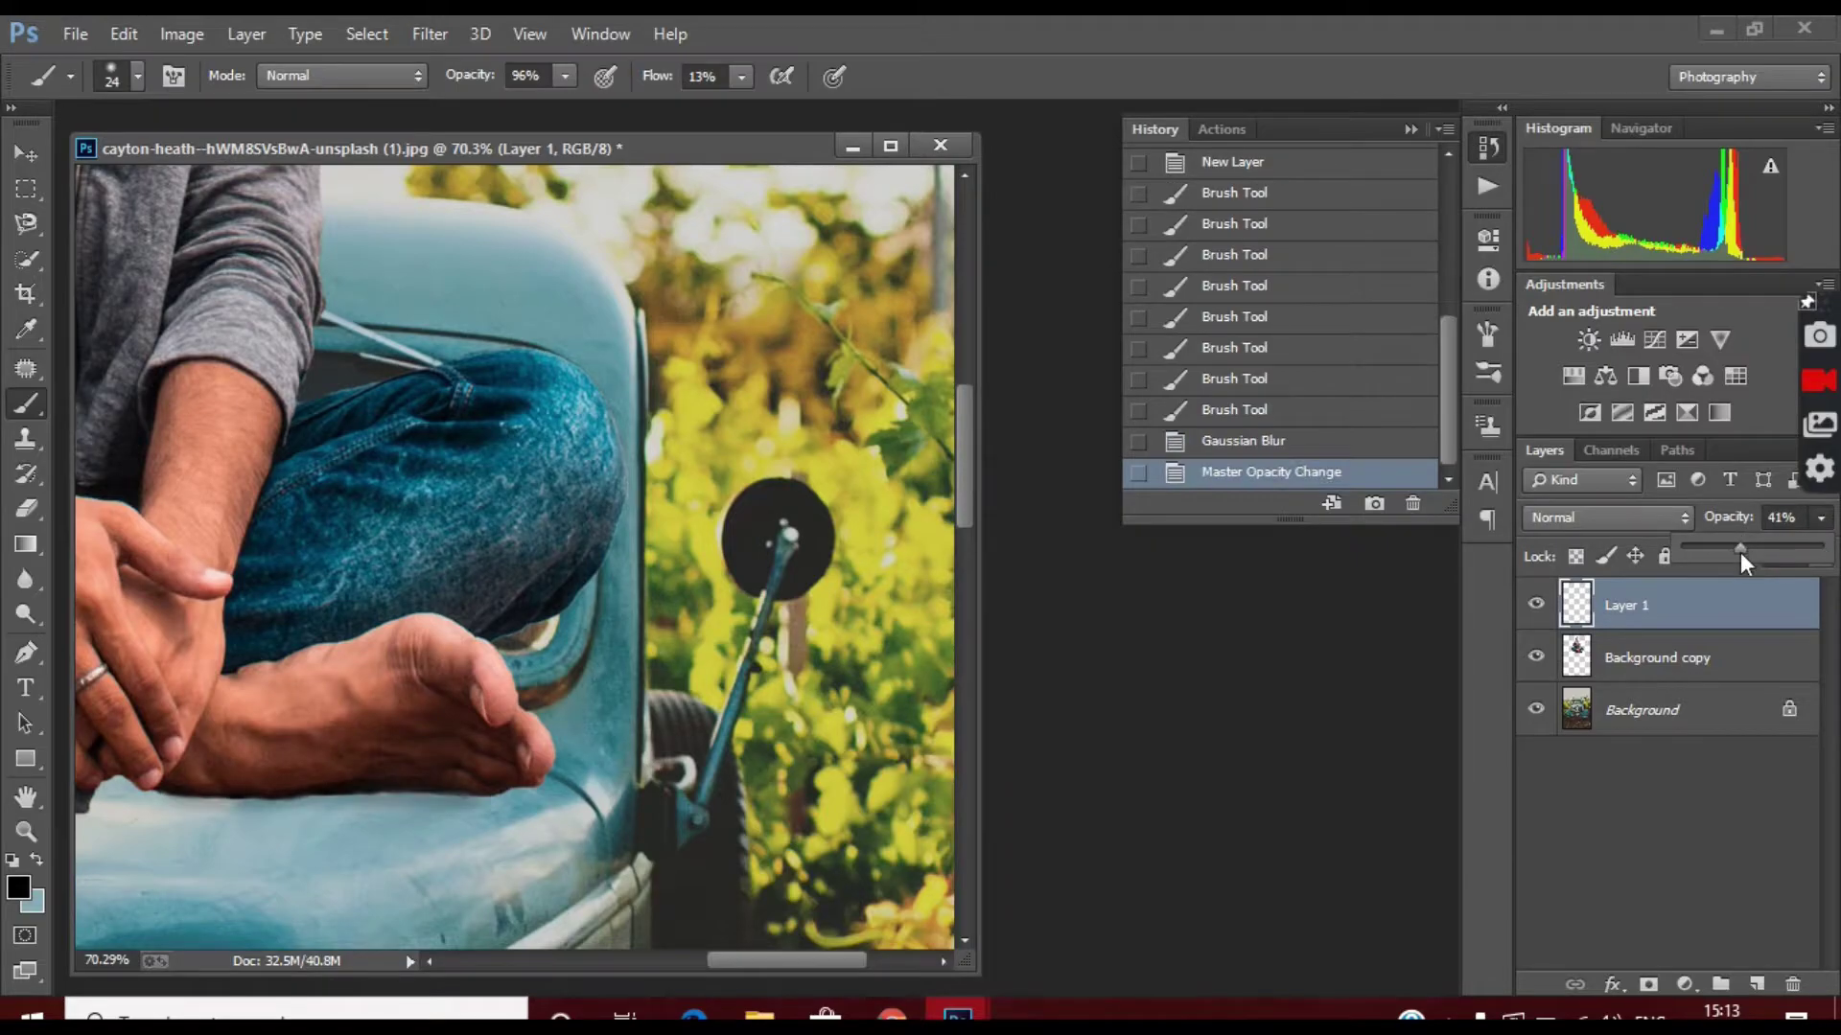
scroll(537, 748, "up", 3)
left_click_drag(337, 768, 403, 757)
scroll(337, 768, "down", 3)
scroll(537, 728, "up", 3)
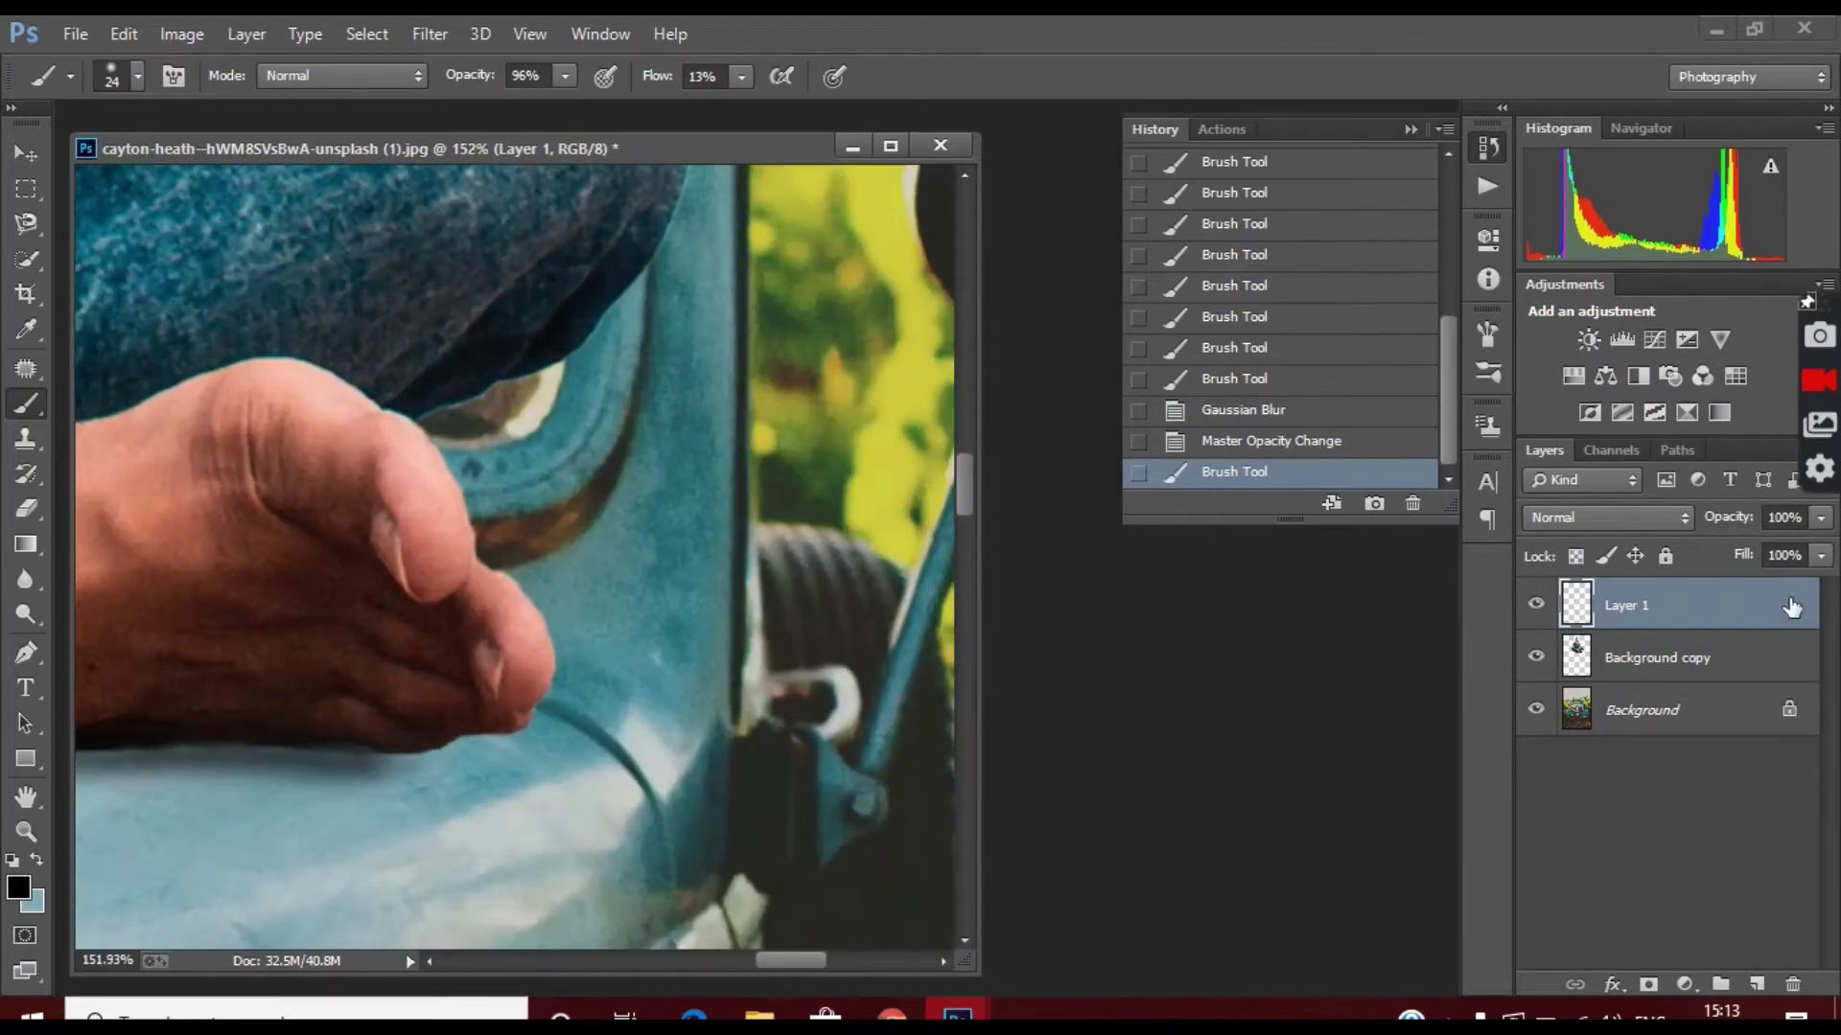
scroll(518, 565, "down", 2)
Erase the stray shadow around the foot.
key("e")
left_click(378, 707)
scroll(230, 739, "down", 3)
left_click(230, 739)
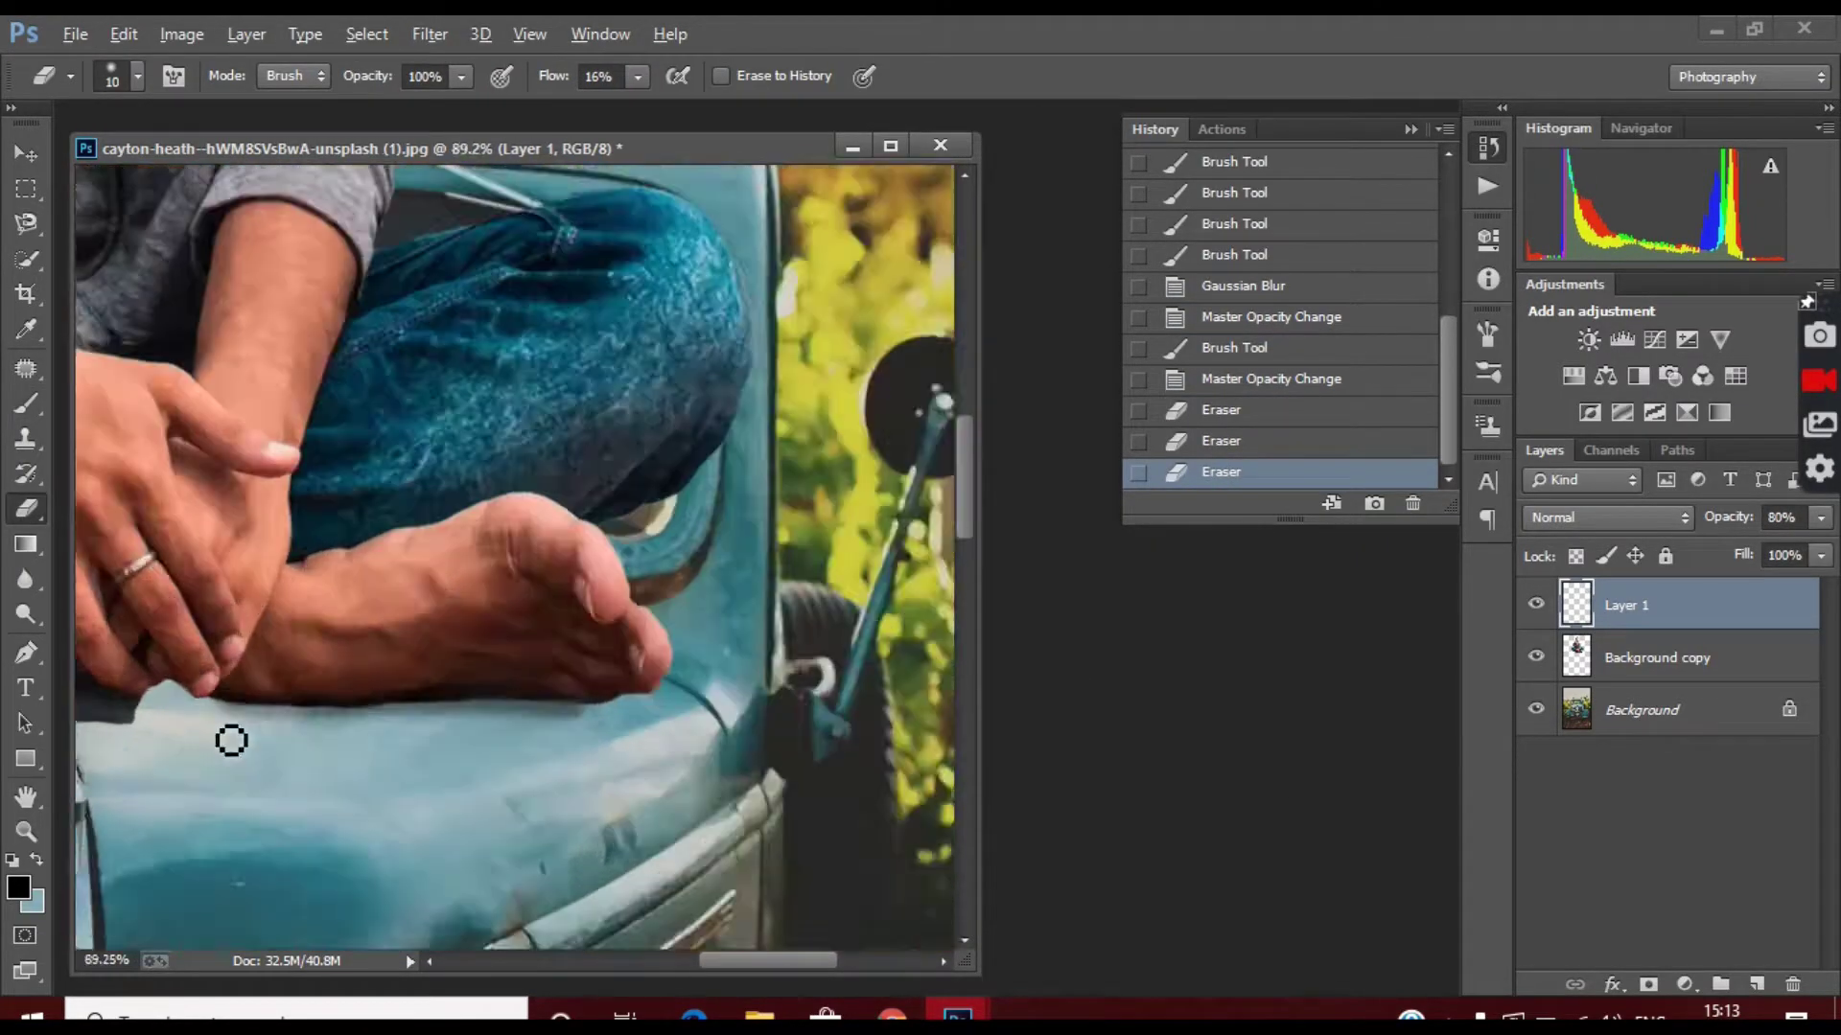
scroll(230, 739, "up", 3)
On a new layer, paint a darker shadow line along the foot's edge.
left_click(1757, 985)
key("b")
scroll(423, 642, "up", 2)
scroll(239, 768, "up", 2)
mouse_move(239, 767)
left_mouse_down()
mouse_move(646, 779)
mouse_move(191, 752)
left_mouse_up()
left_click_drag(678, 773, 729, 806)
left_click_drag(173, 738, 523, 814)
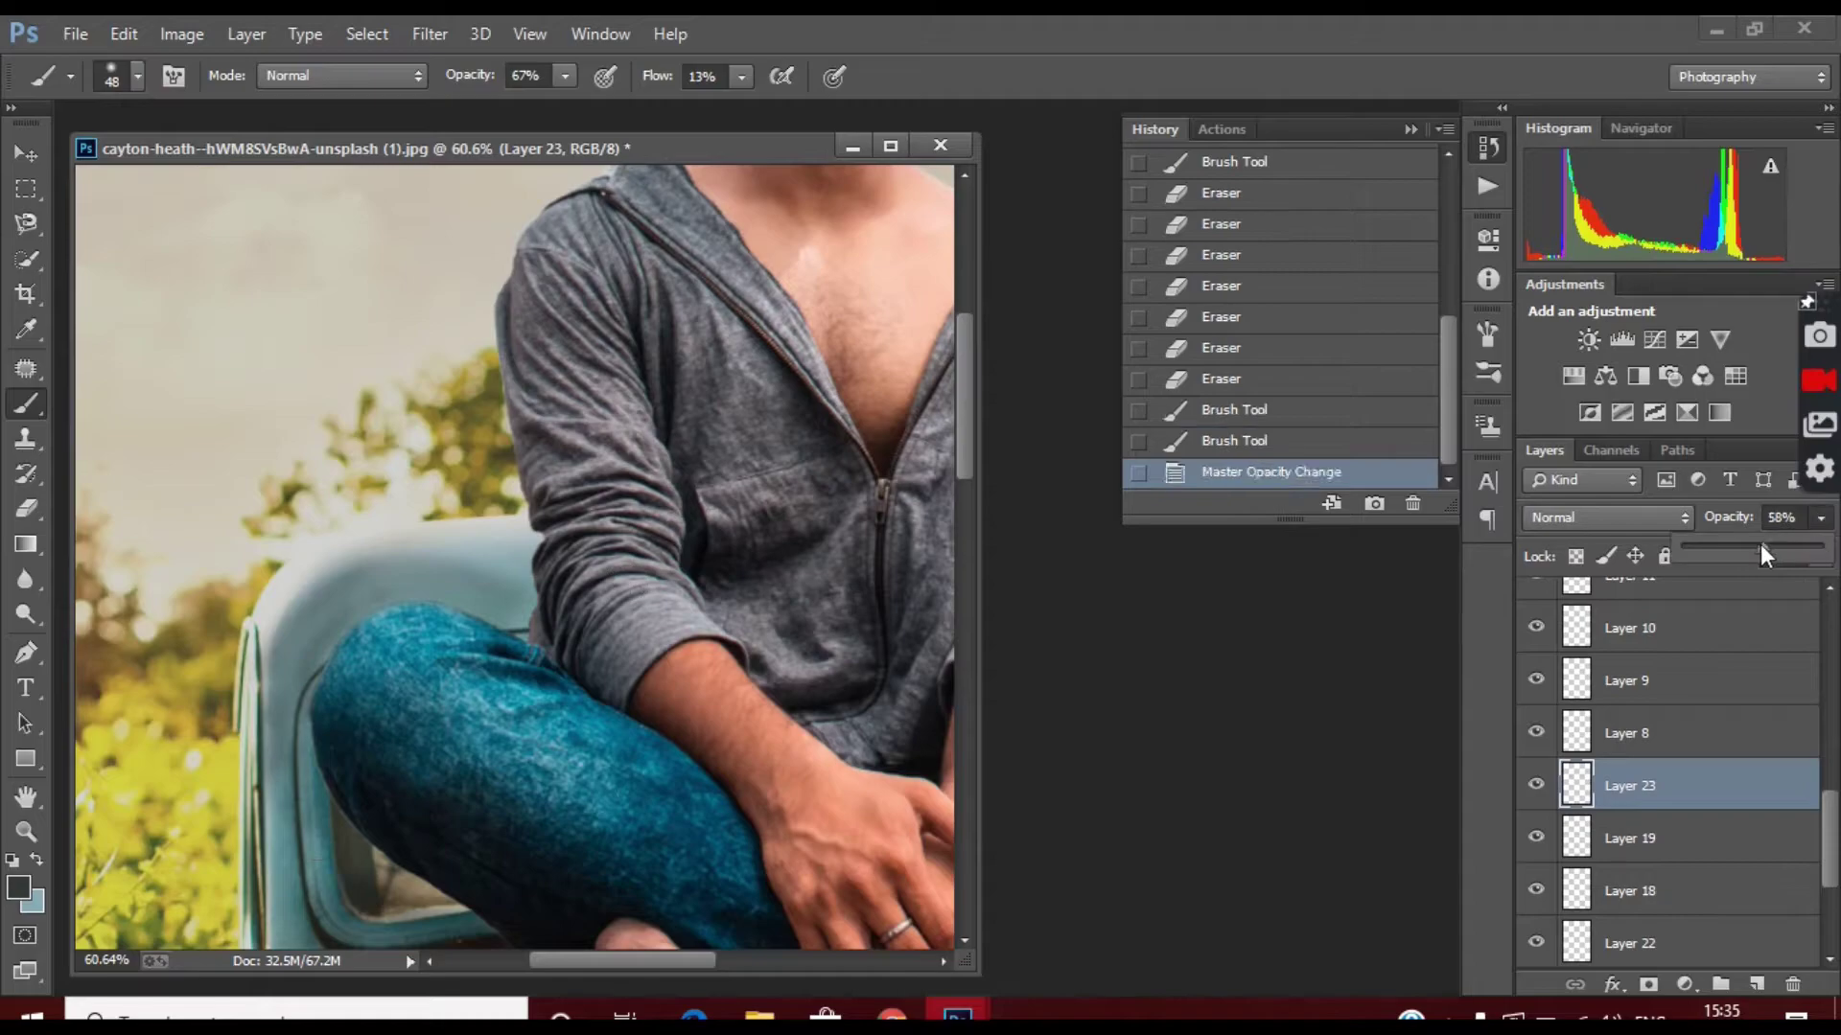
Gaussian-blur the leg shadow and set its opacity to 62%.
left_click(429, 33)
left_click(863, 623)
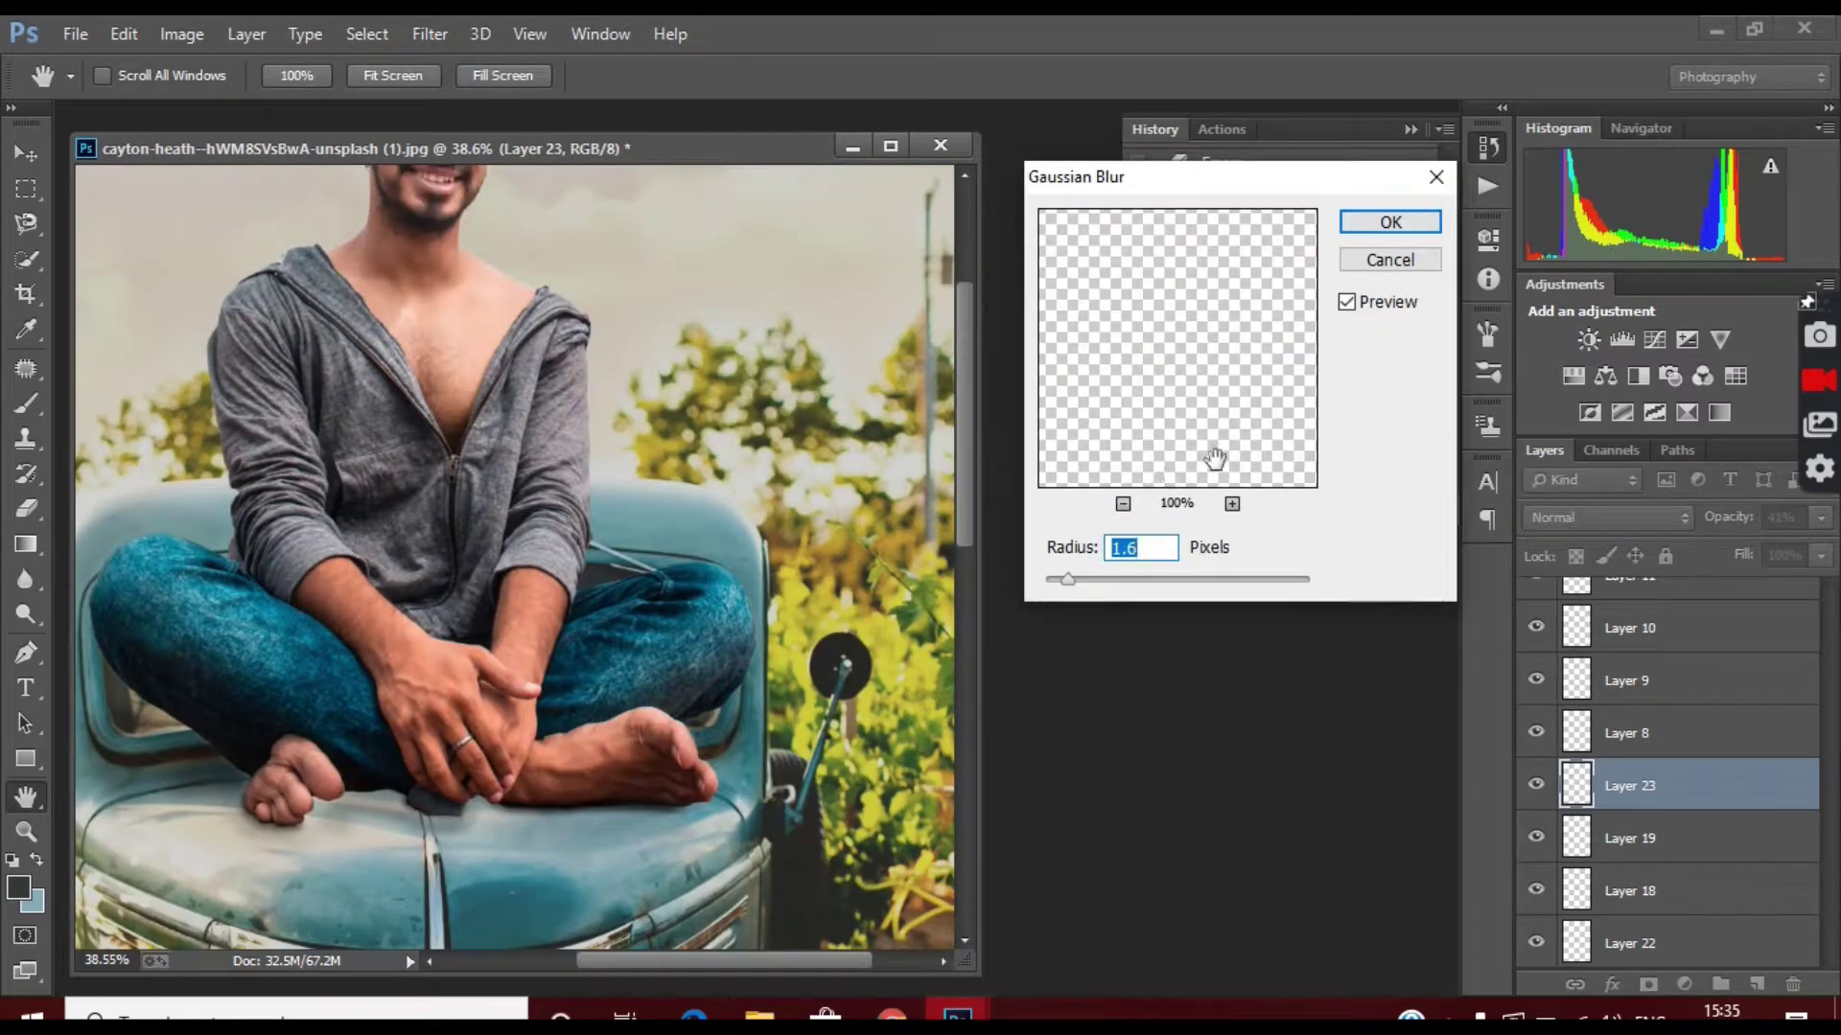
key("Return")
left_click_drag(1796, 546, 1759, 554)
Add more contact shadow near the foot and where the arm meets the truck, nudging opacity up.
scroll(210, 684, "up", 3)
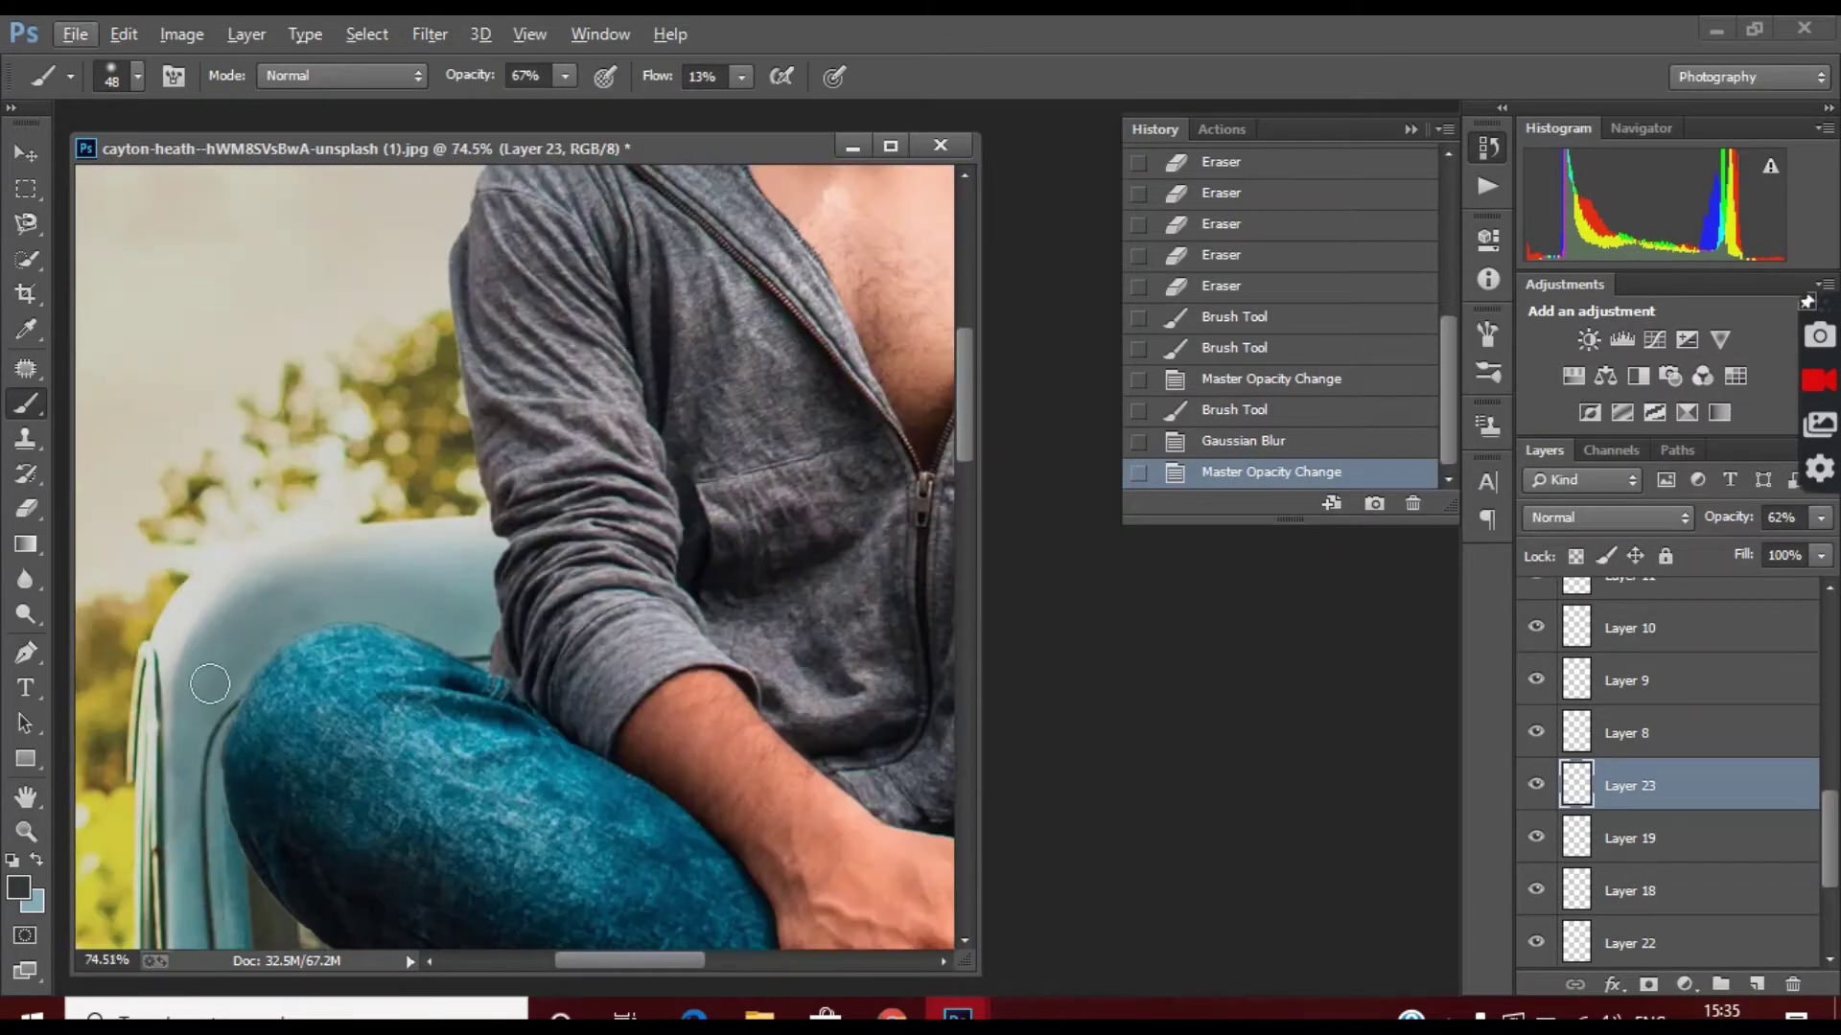
left_click(244, 695)
scroll(526, 699, "down", 2)
left_click(526, 699)
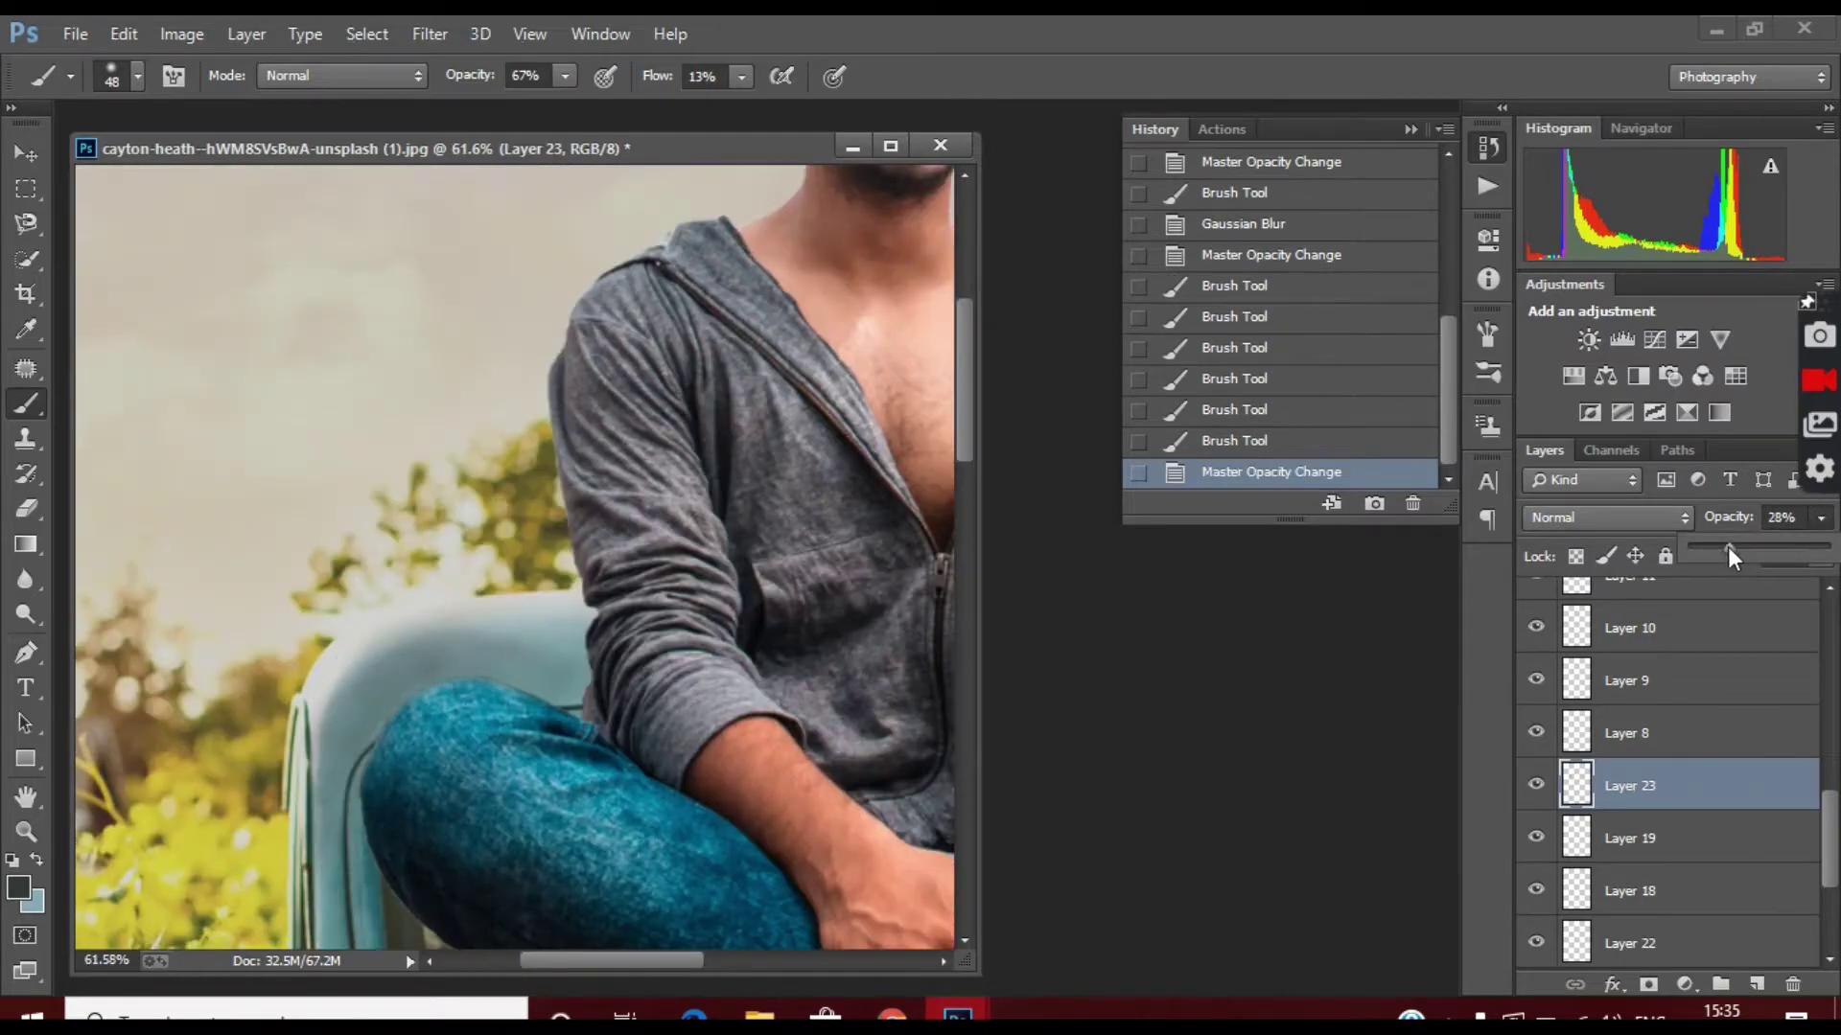
scroll(718, 731, "down", 5)
left_click_drag(1732, 556, 1746, 561)
scroll(792, 425, "up", 5)
scroll(548, 556, "down", 5)
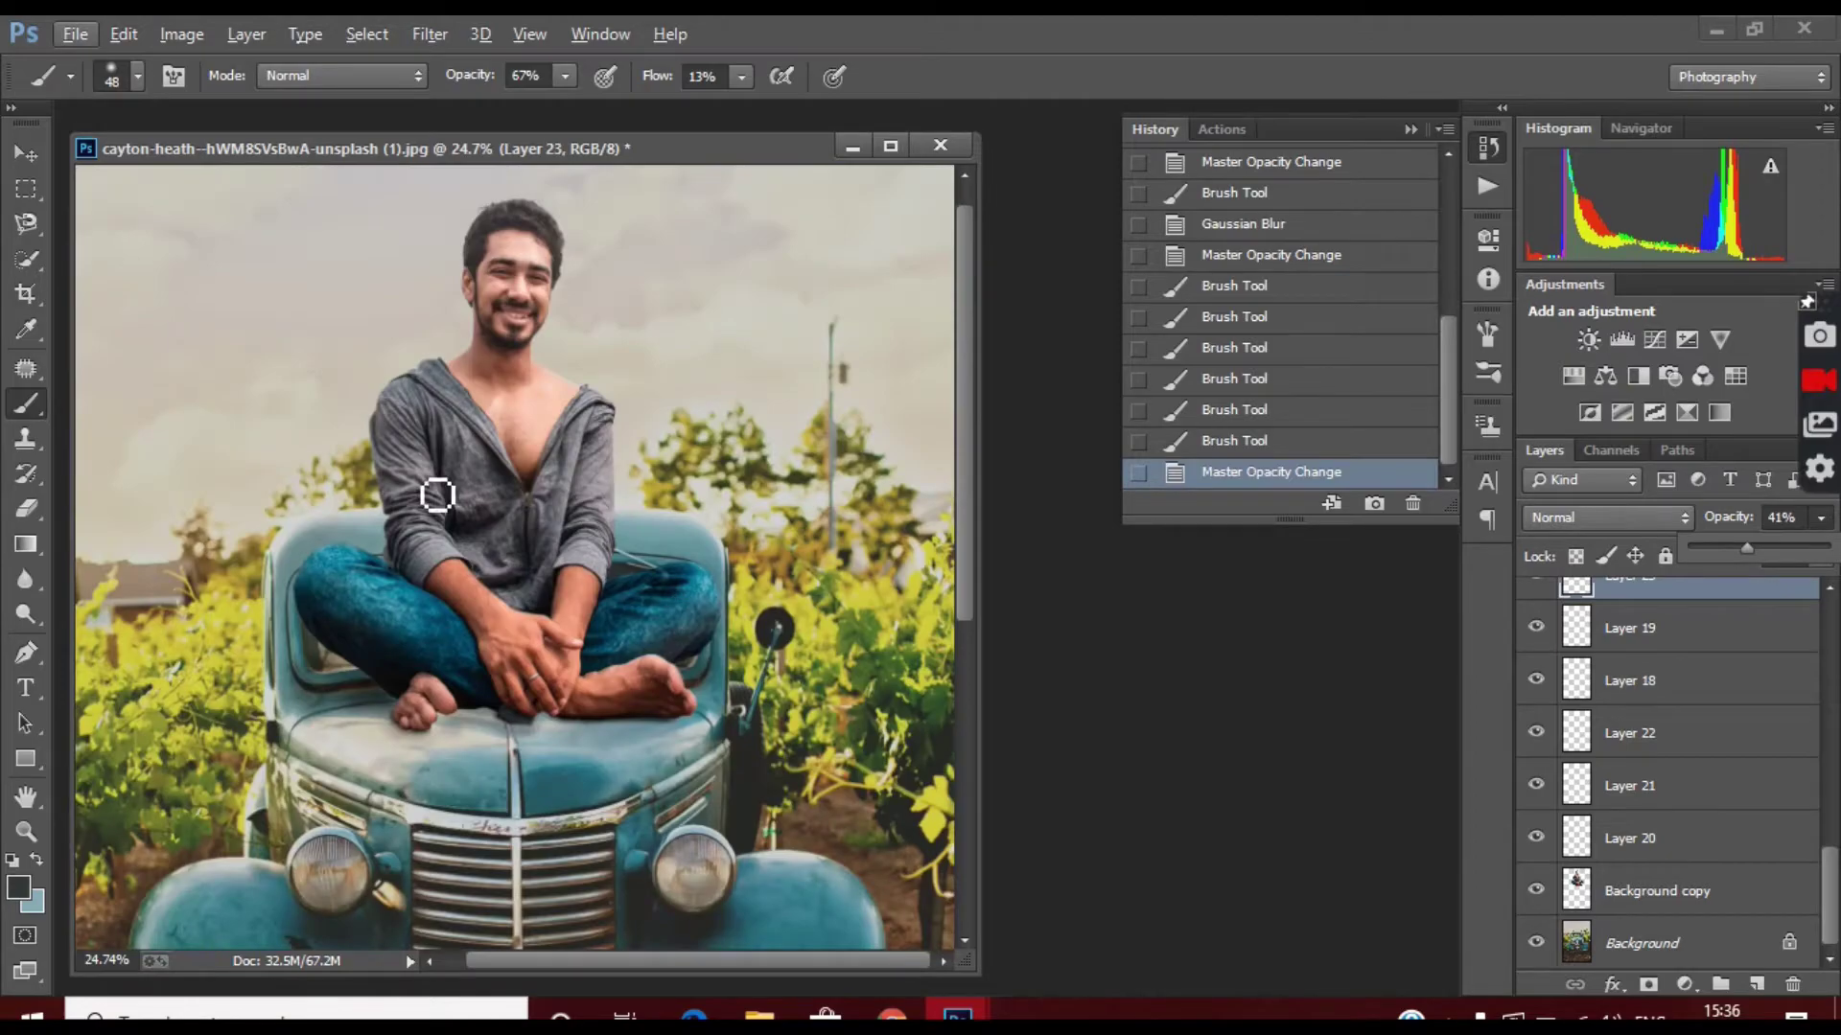
scroll(437, 496, "up", 5)
left_click_drag(576, 403, 594, 518)
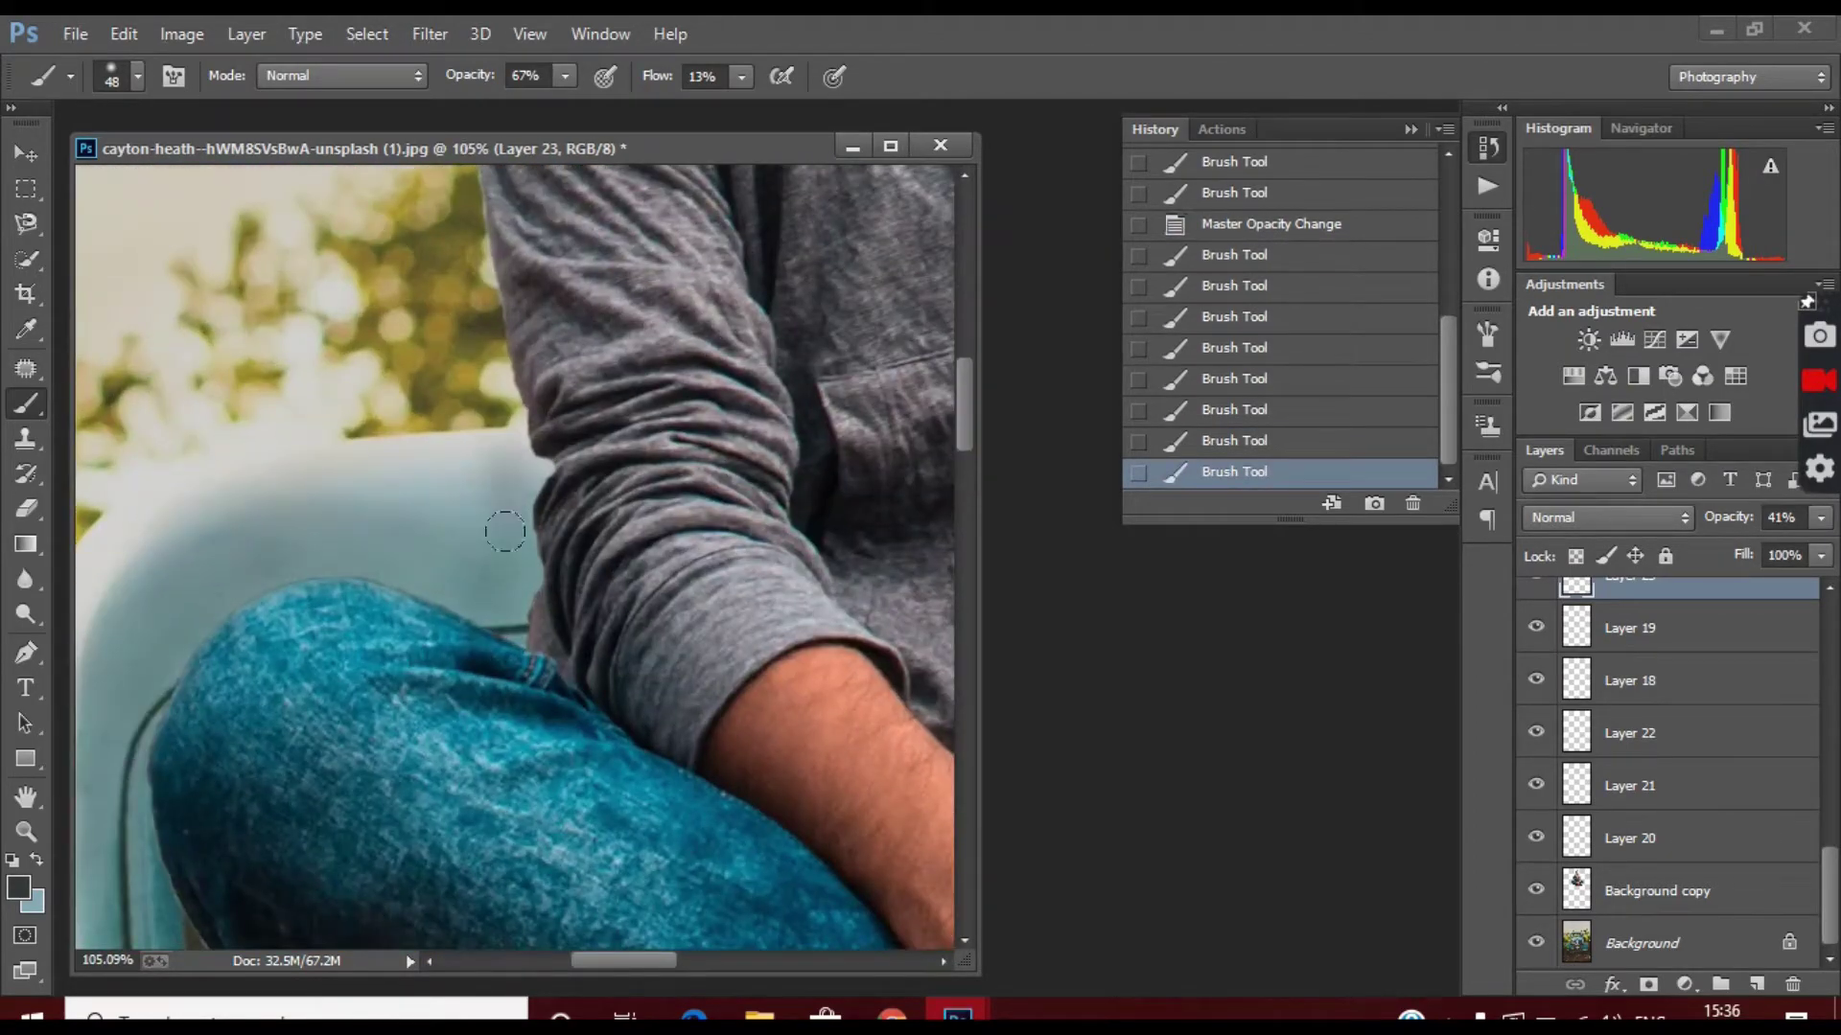
scroll(607, 630, "down", 6)
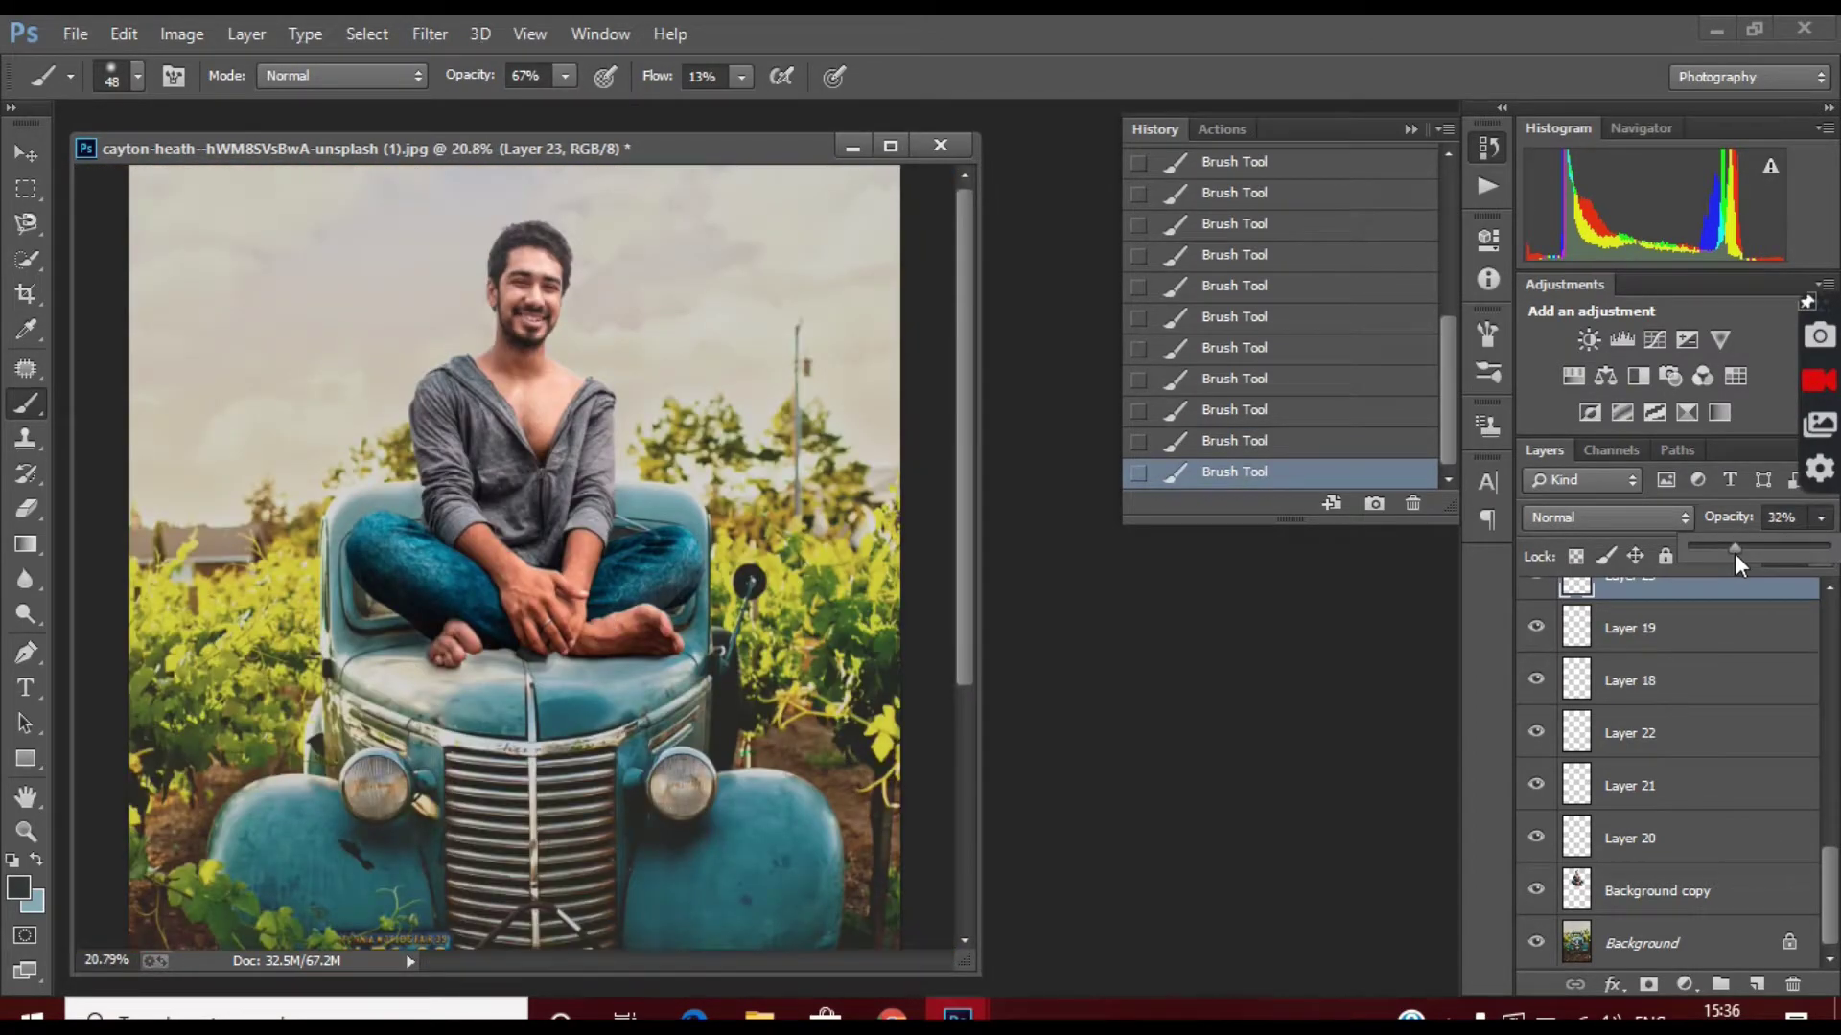
left_click_drag(1735, 554, 1738, 554)
Select all shadow layers down to Background copy and merge them with Ctrl+E.
right_click(1668, 899)
left_click(1333, 748)
key("ctrl+z")
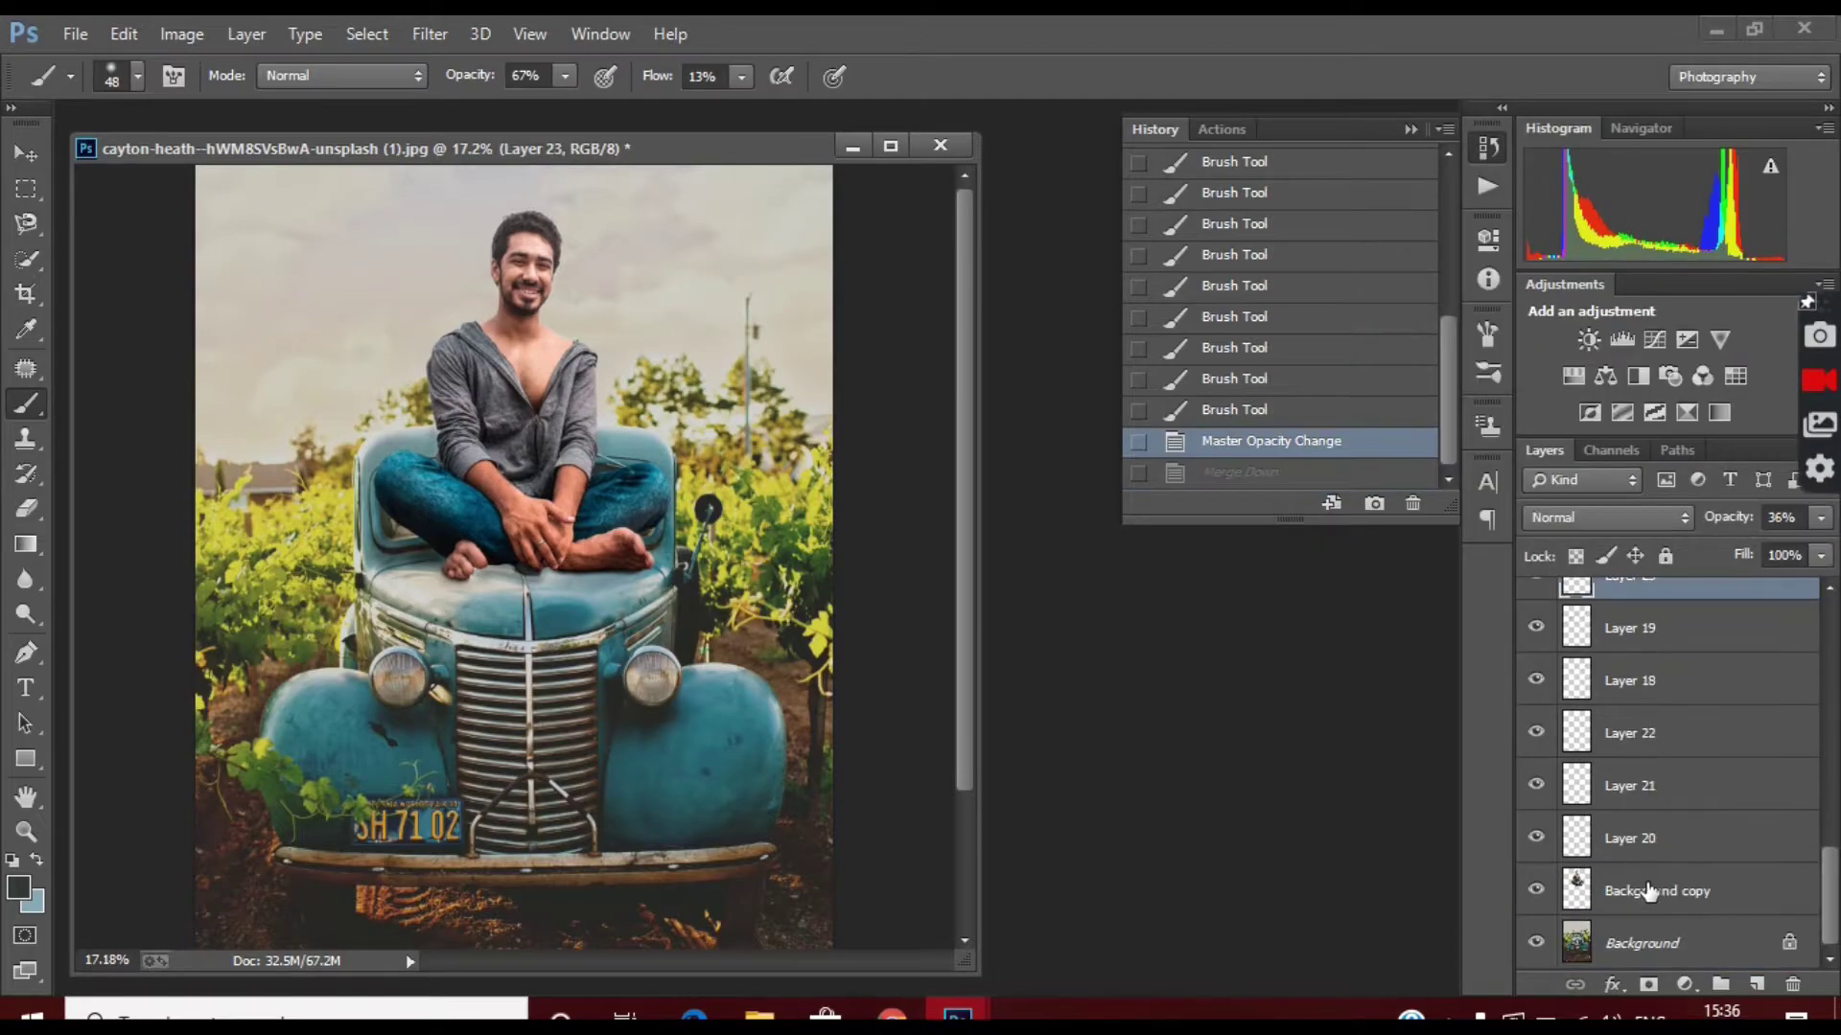
left_click(1649, 892, "shift")
key("ctrl+e")
key("ctrl+e")
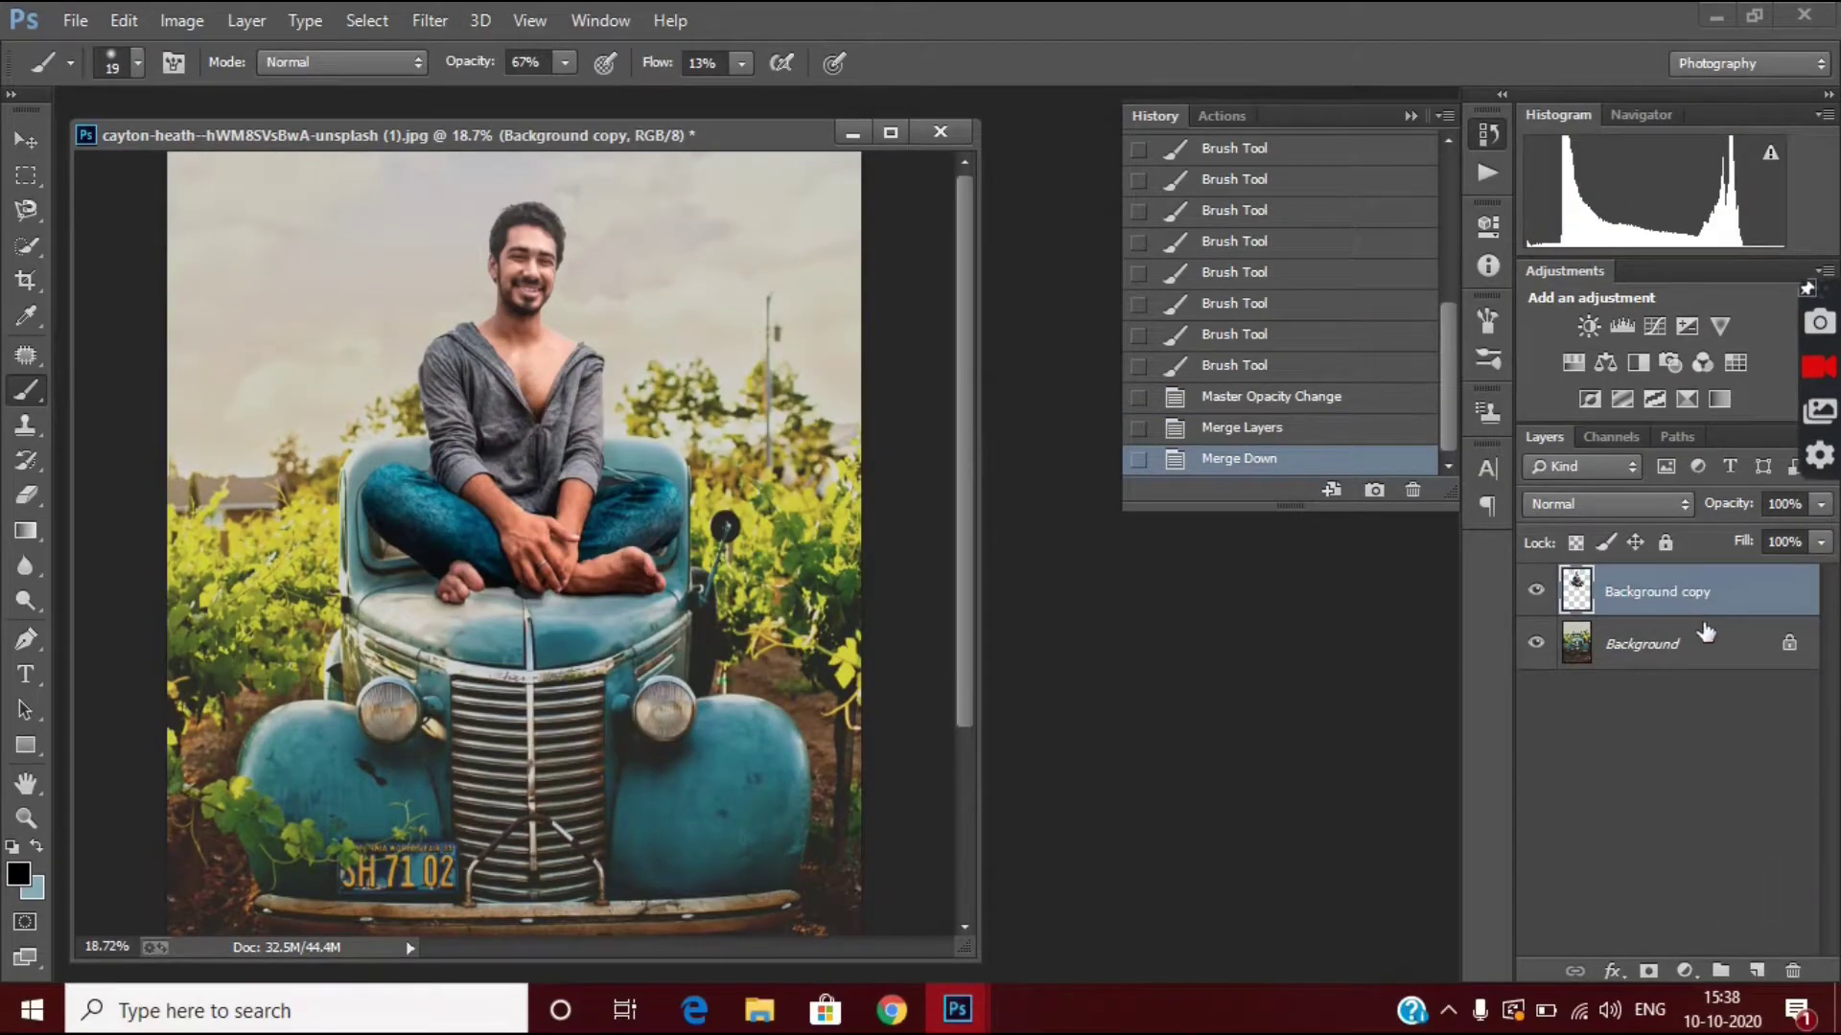
Add a Levels adjustment lifting output blacks to 43, then start a Curves adjustment.
left_click(1684, 971)
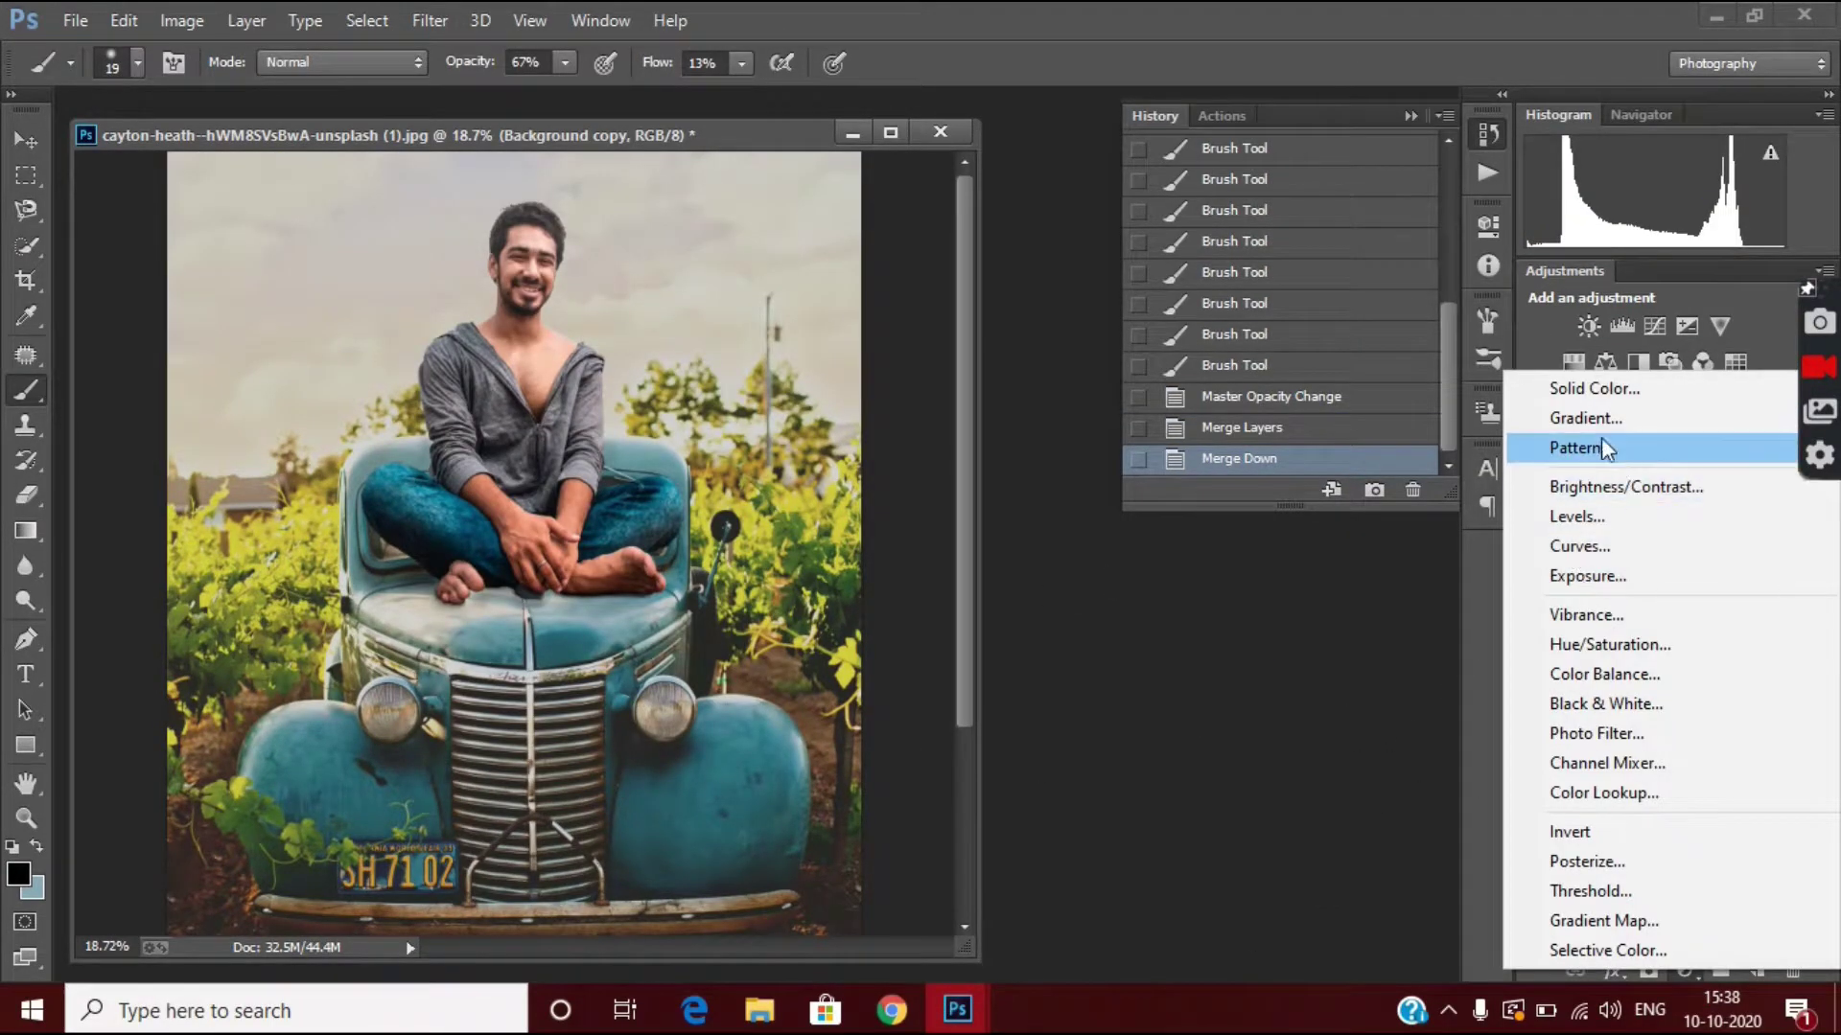
left_click(1610, 517)
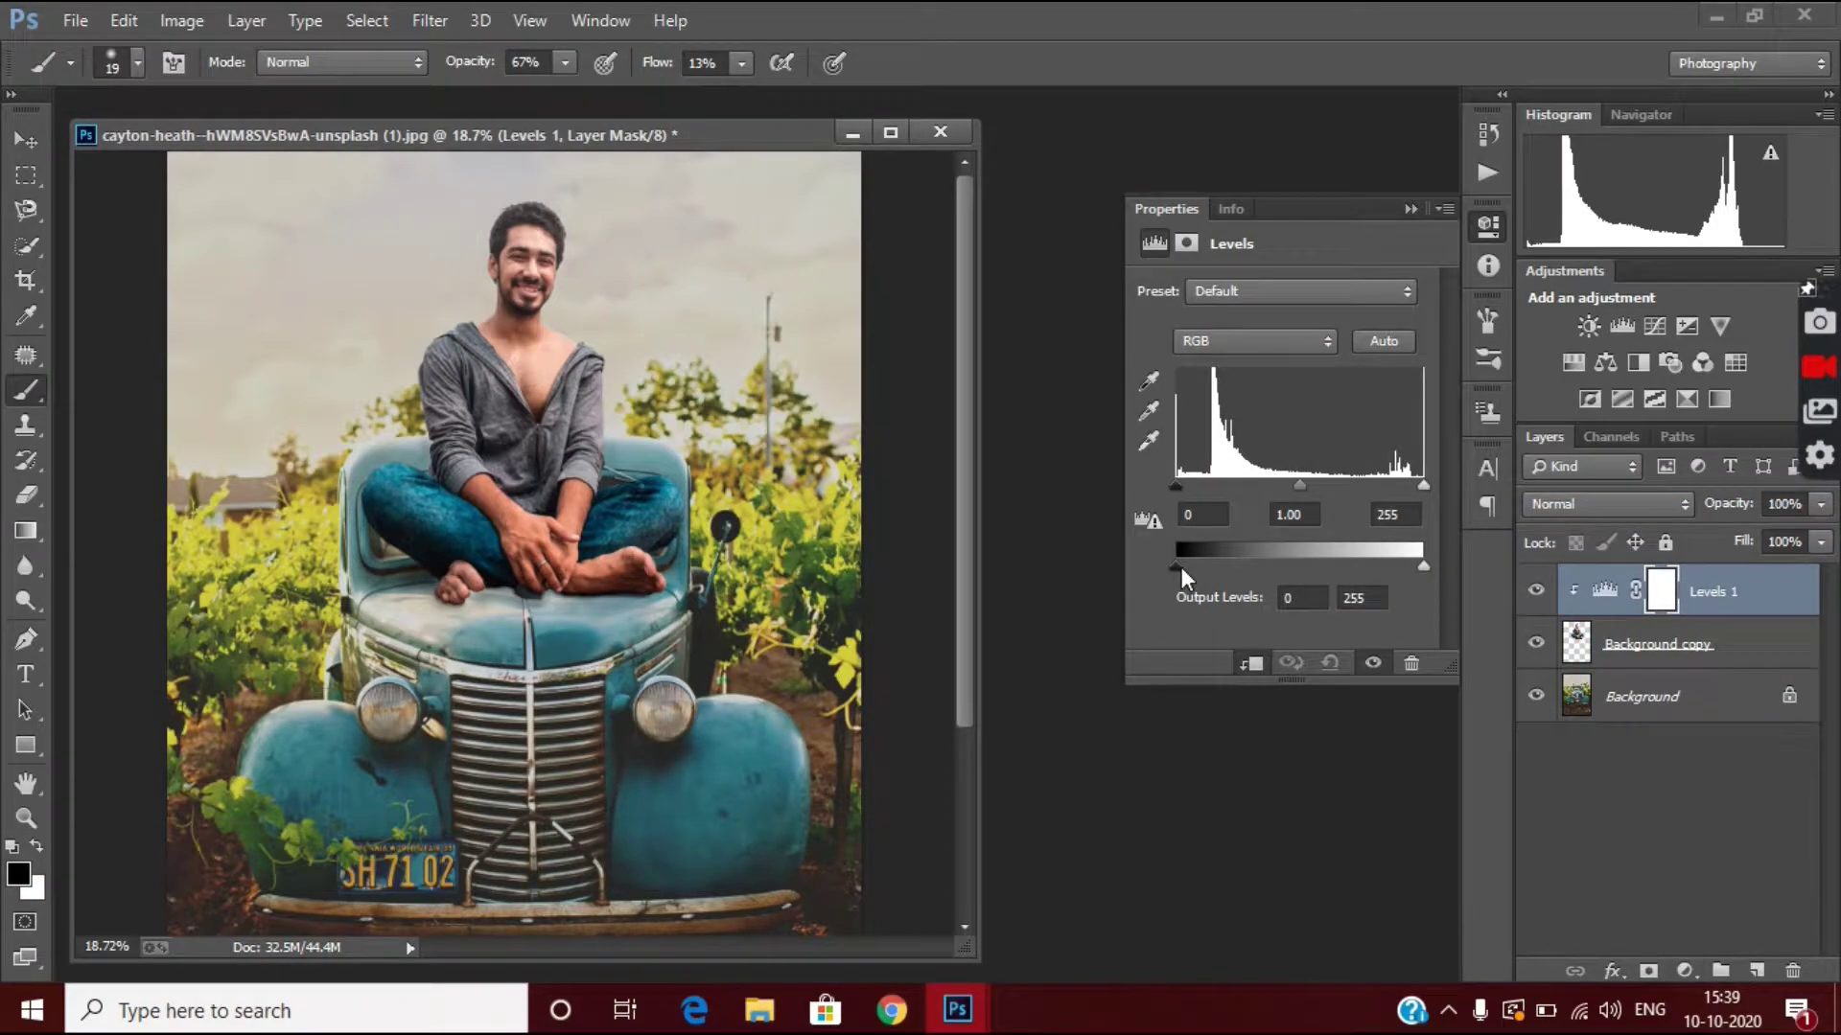
left_click_drag(1180, 566, 1212, 579)
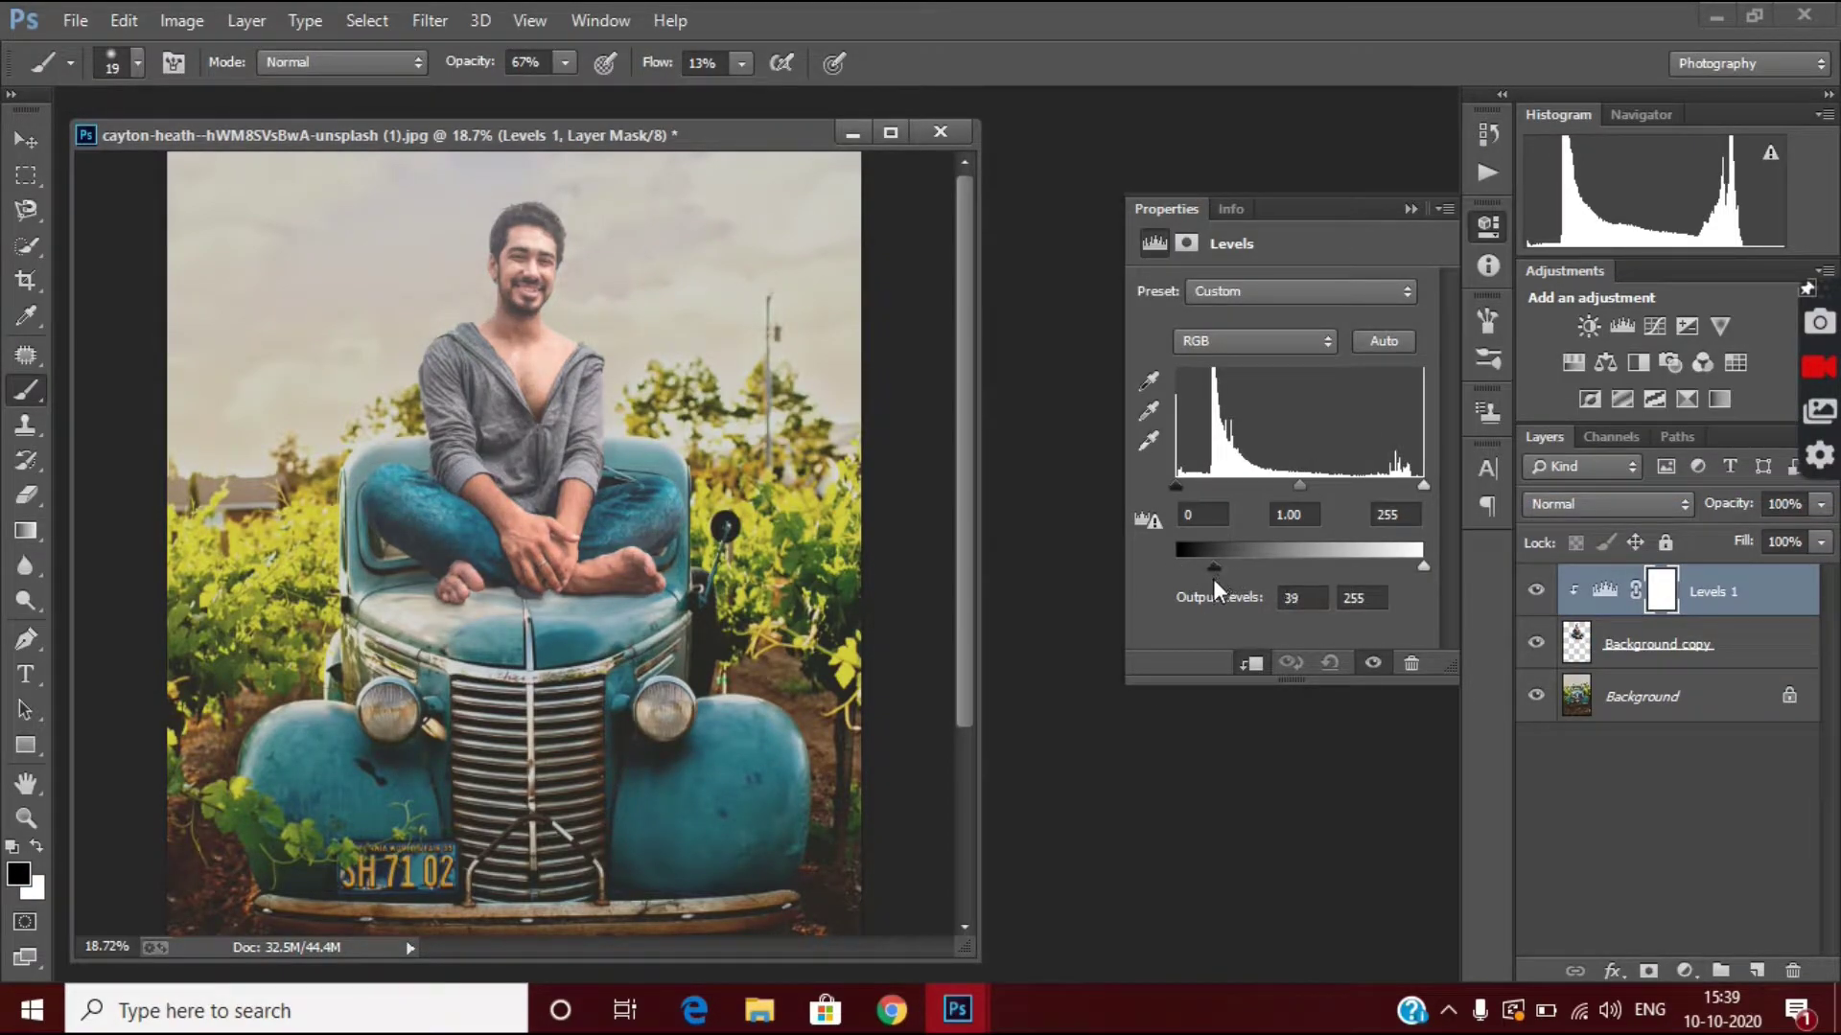
left_click_drag(1211, 579, 1217, 581)
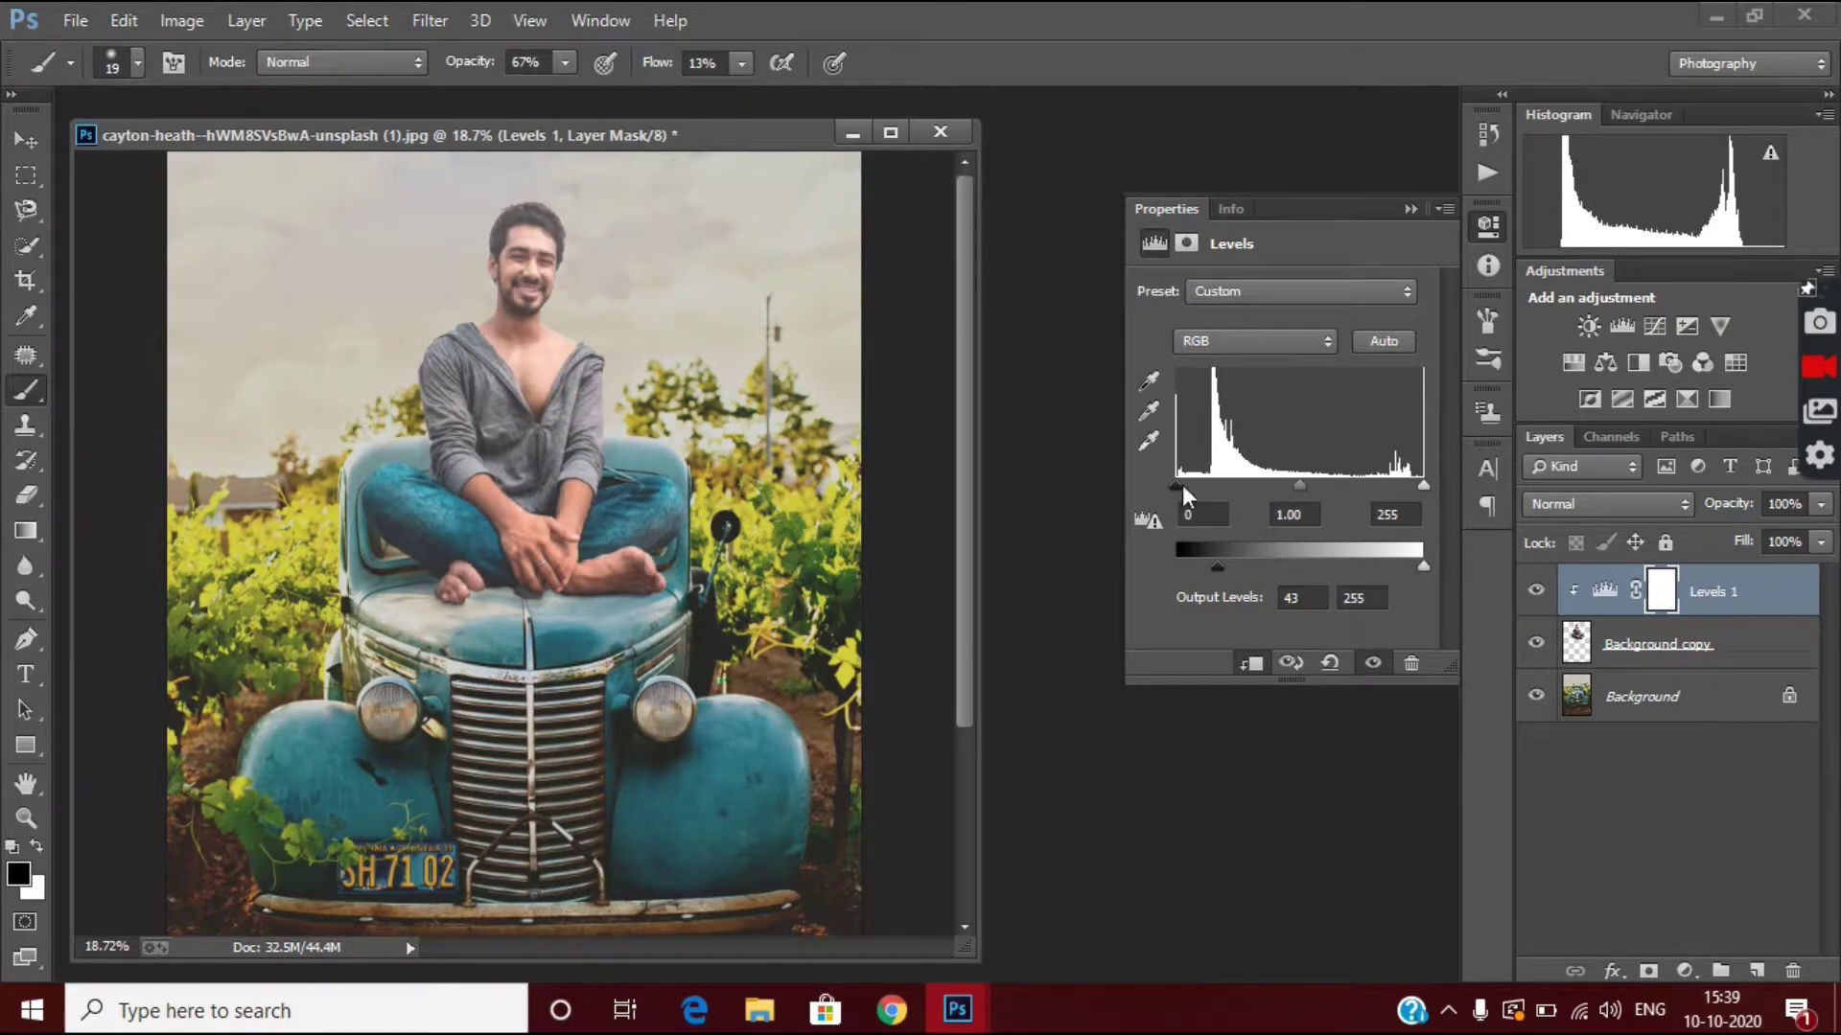
mouse_move(1177, 486)
left_mouse_down()
mouse_move(1218, 487)
mouse_move(1168, 485)
left_mouse_up()
left_click_drag(1423, 489, 1425, 497)
scroll(834, 607, "down", 3)
scroll(587, 440, "up", 2)
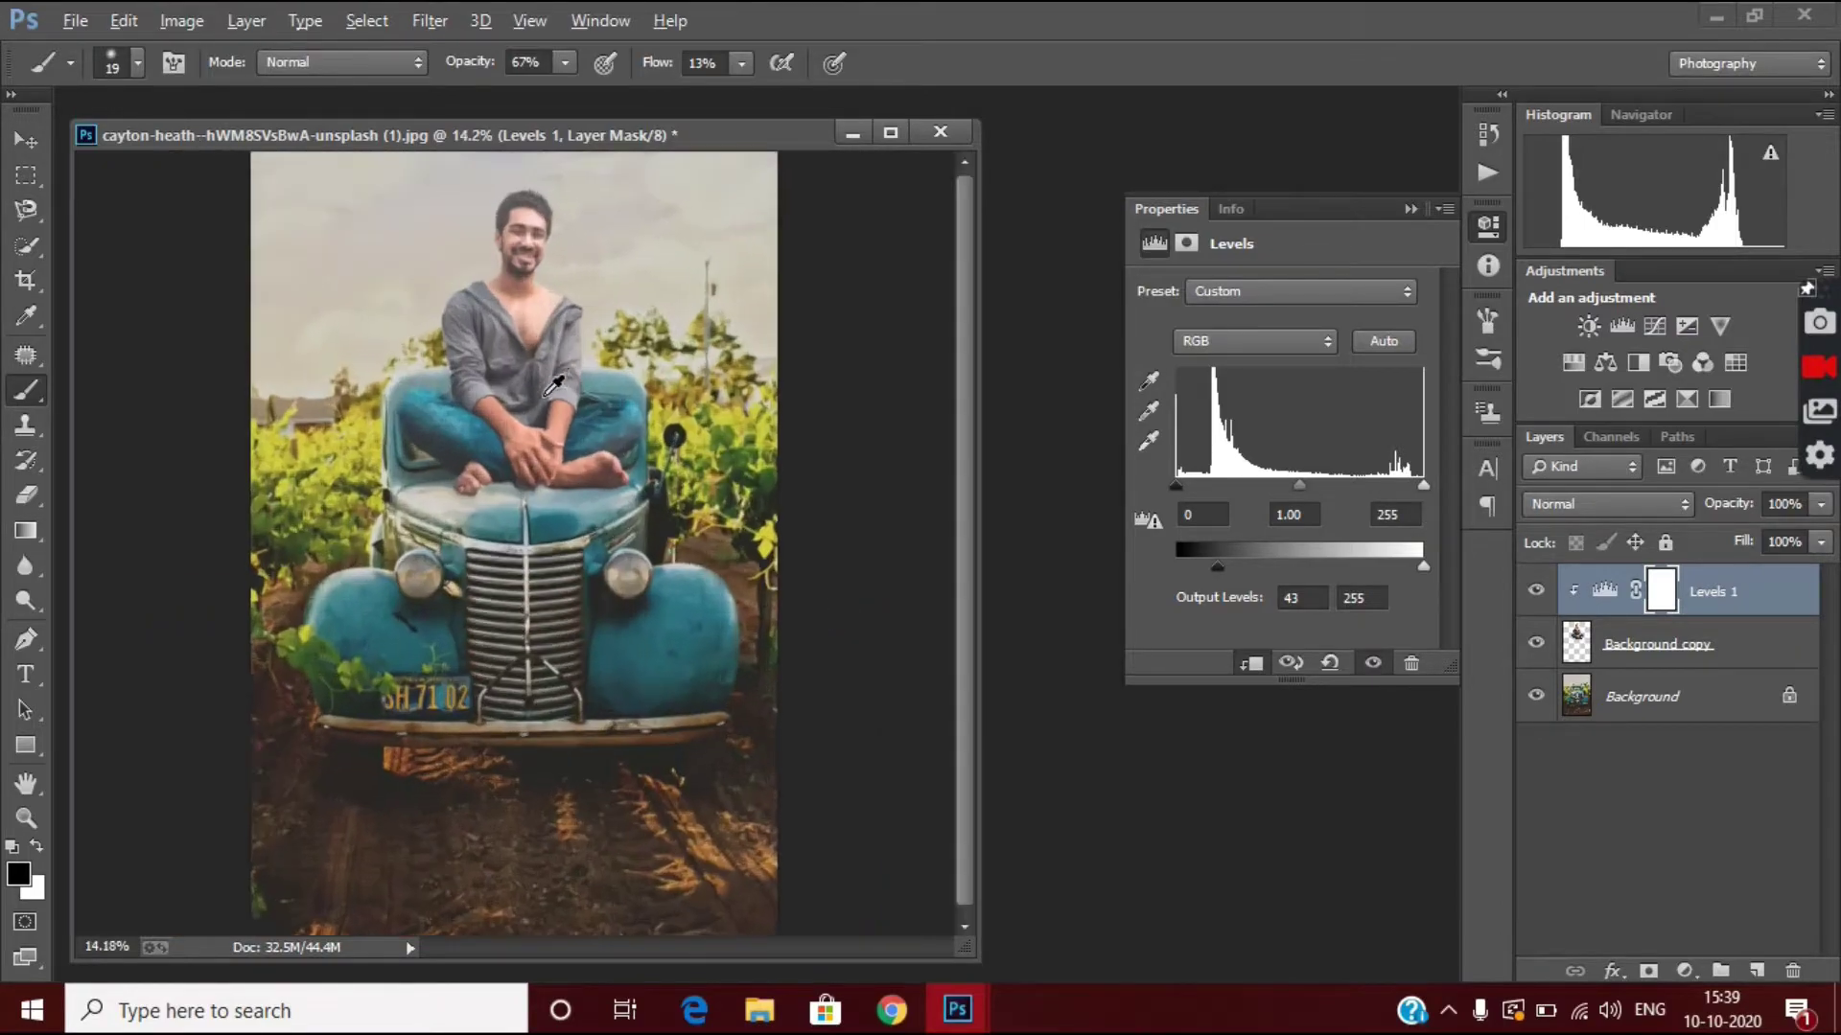
scroll(602, 432, "up", 1)
scroll(602, 432, "down", 3)
left_click(1685, 971)
Bend the Curves adjustment into an S-curve with a raised upper part and deeper shadows.
left_click(1582, 576)
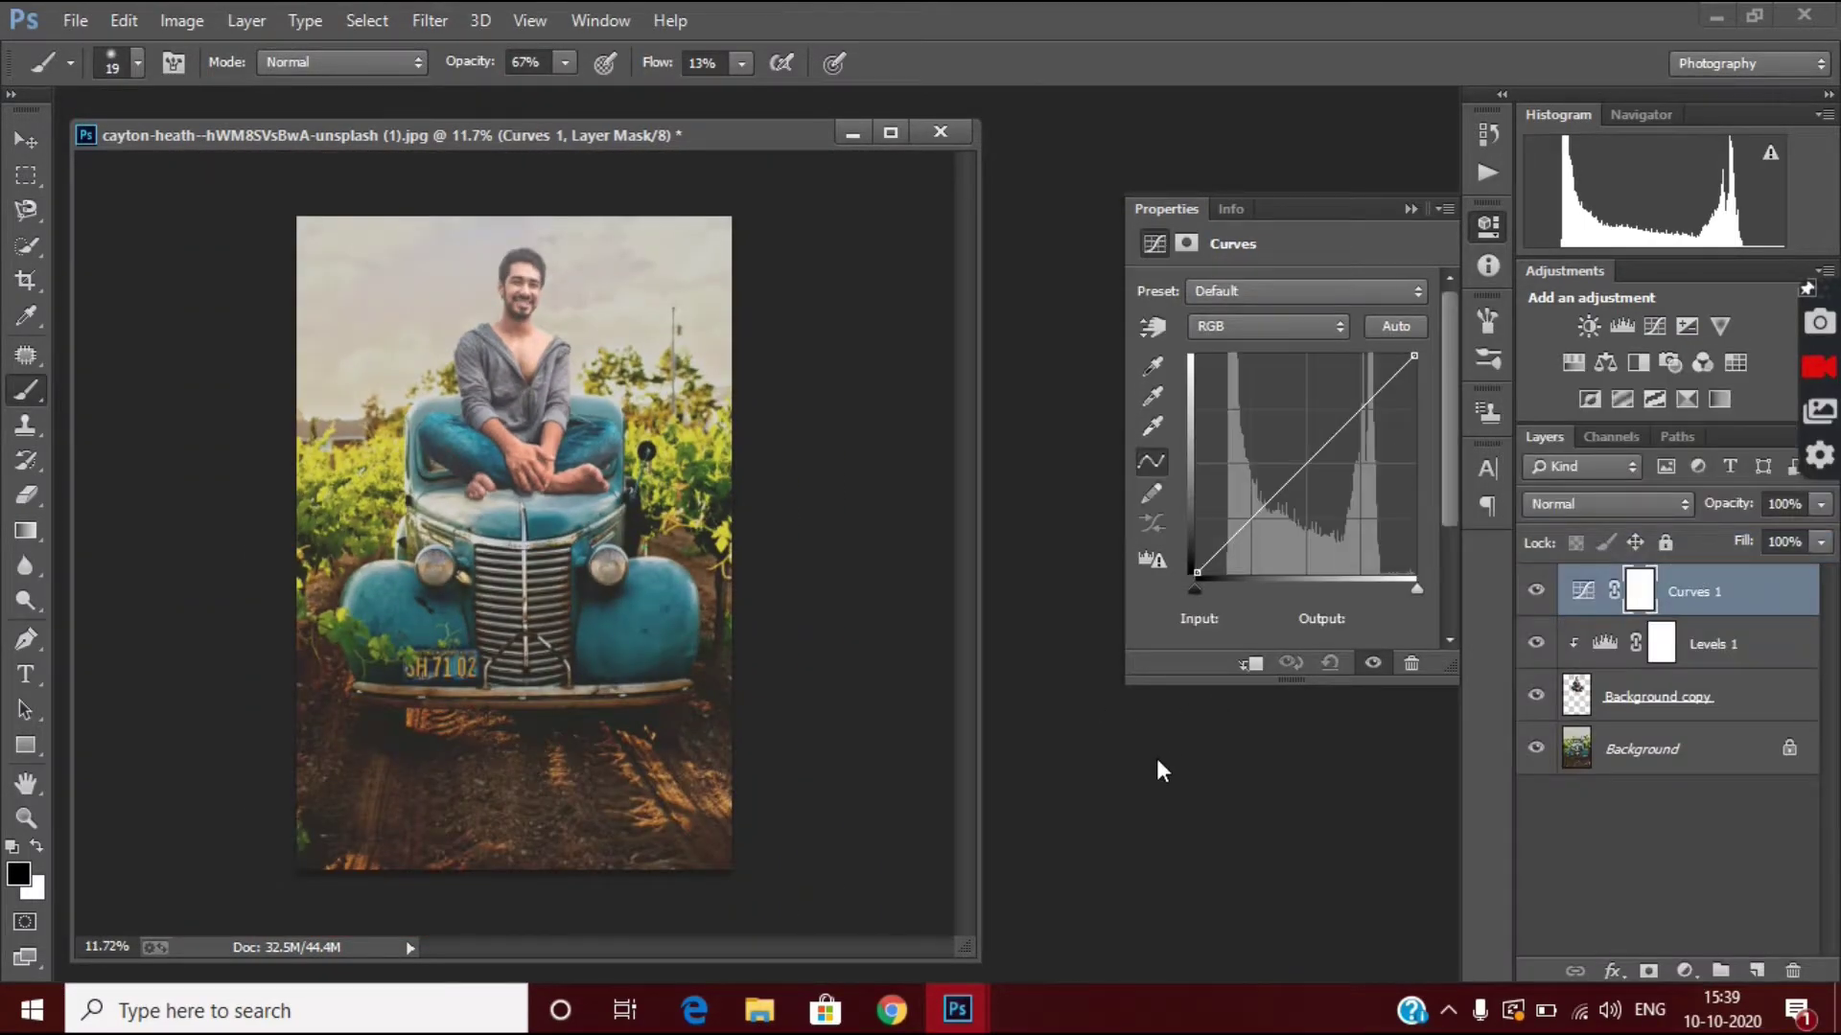
mouse_move(1296, 487)
left_mouse_down()
mouse_move(1352, 404)
mouse_move(1310, 479)
left_mouse_up()
left_click_drag(1223, 551, 1224, 533)
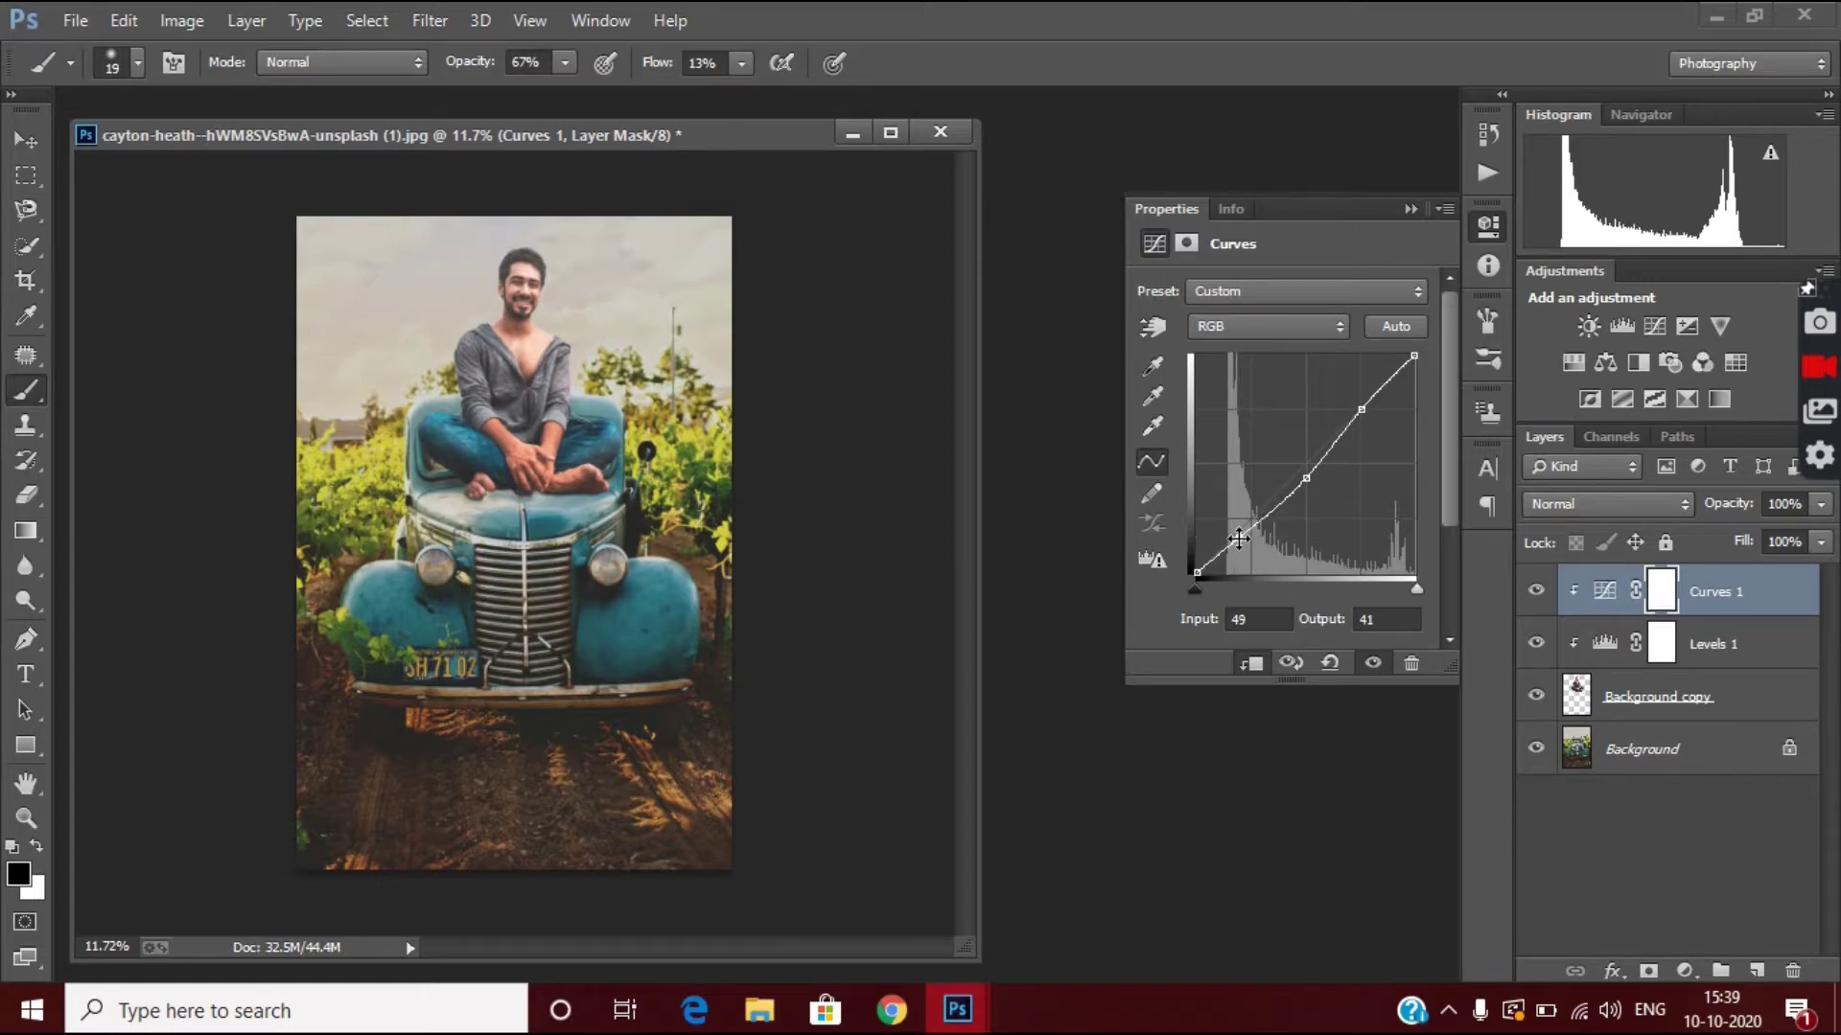
scroll(583, 432, "up", 3)
scroll(583, 432, "up", 5)
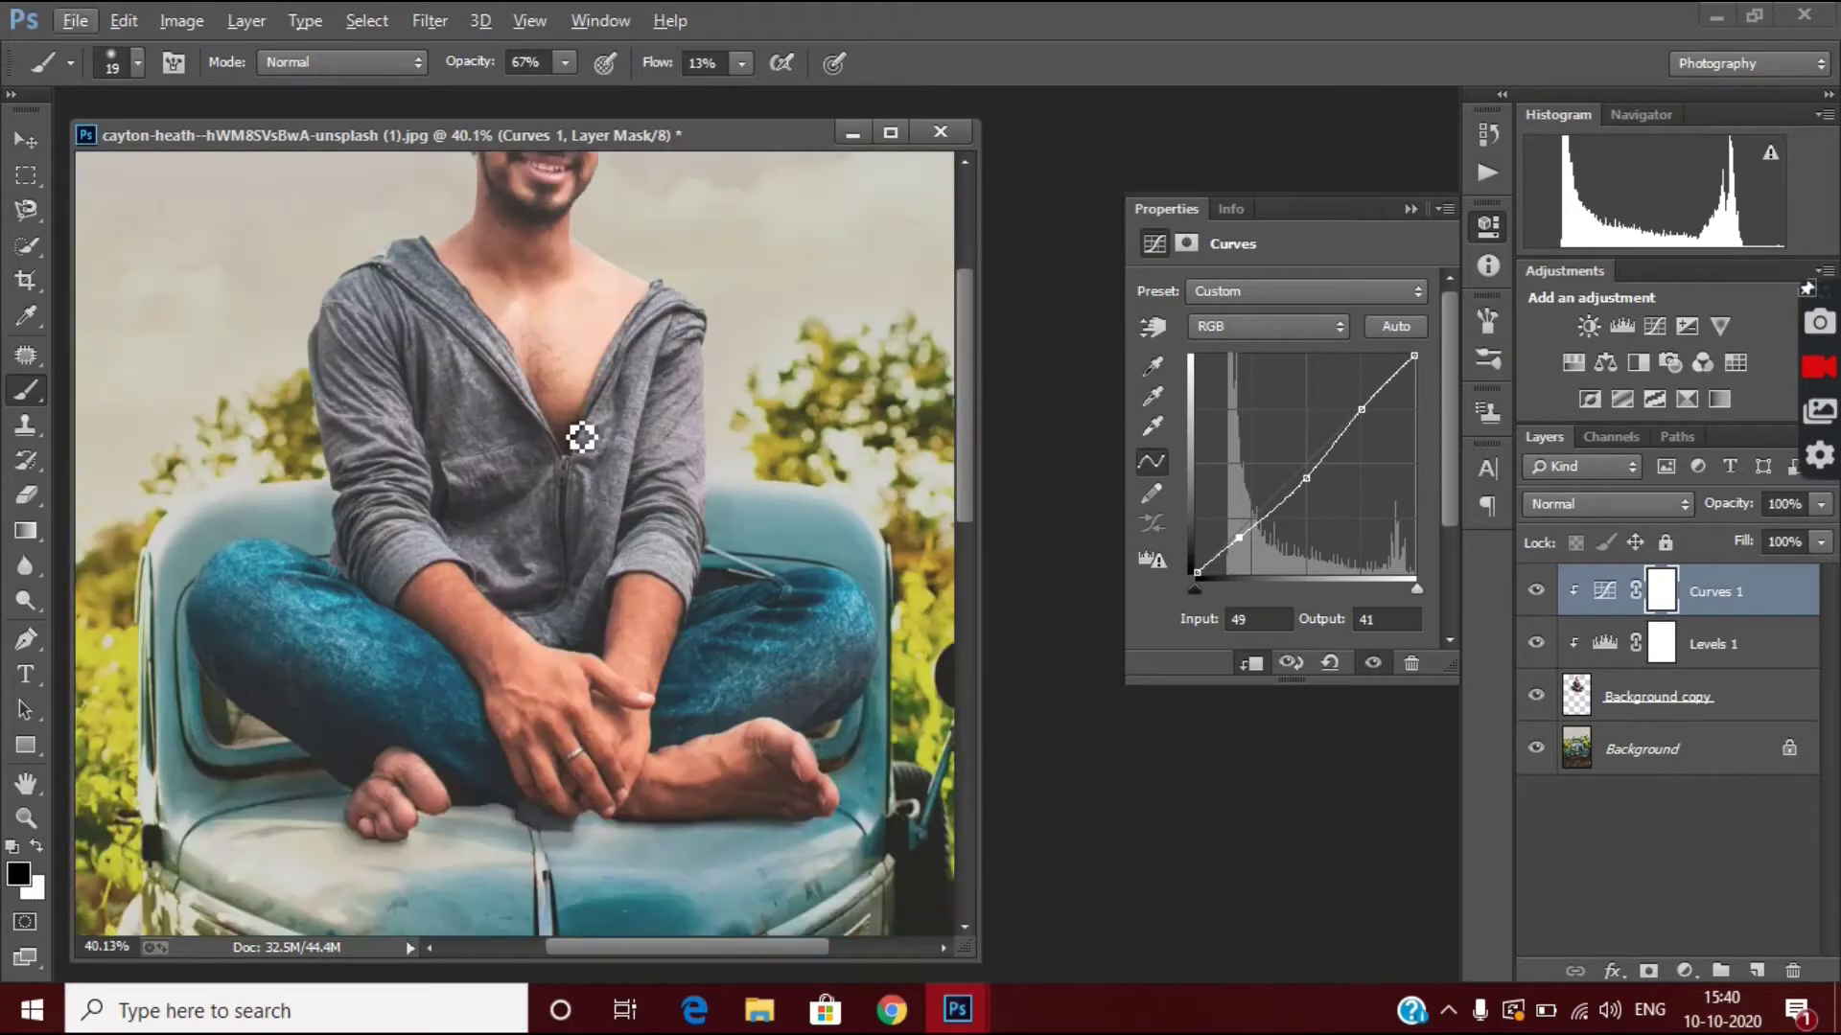
scroll(583, 432, "up", 2)
scroll(849, 877, "up", 3)
scroll(849, 877, "down", 3)
scroll(796, 795, "down", 3)
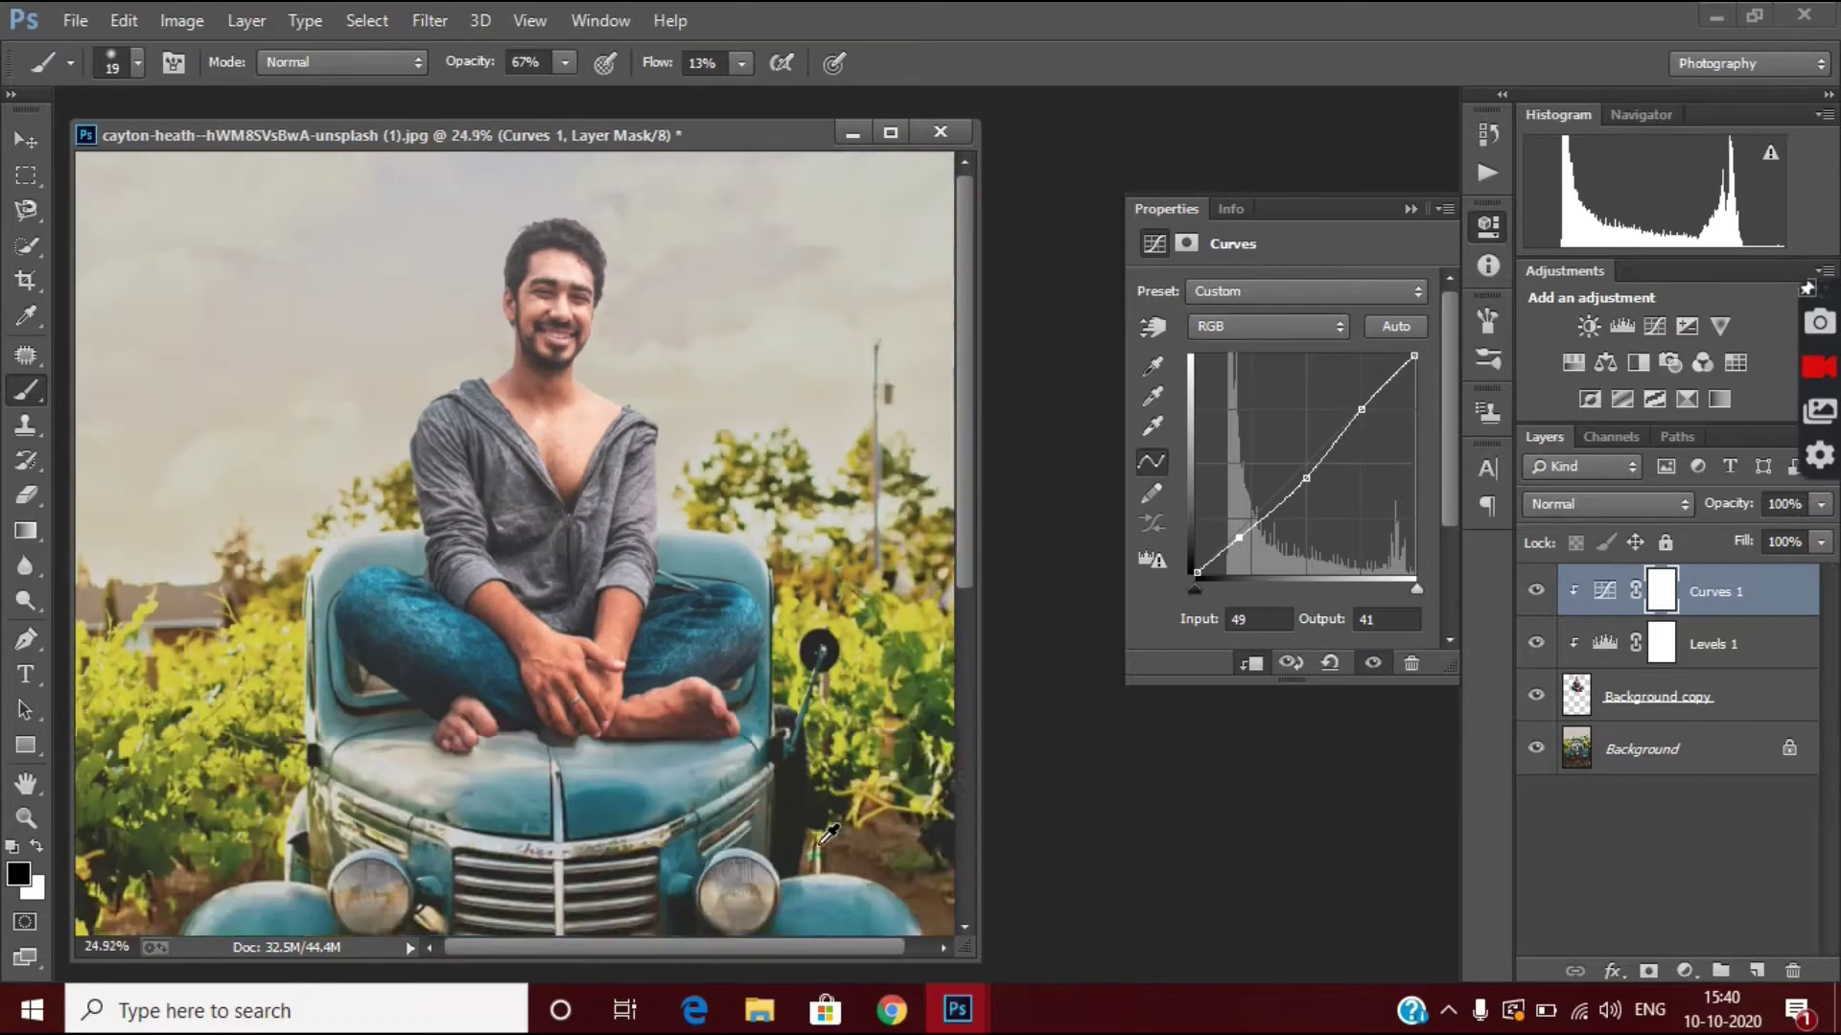
scroll(740, 704, "down", 2)
scroll(676, 594, "down", 2)
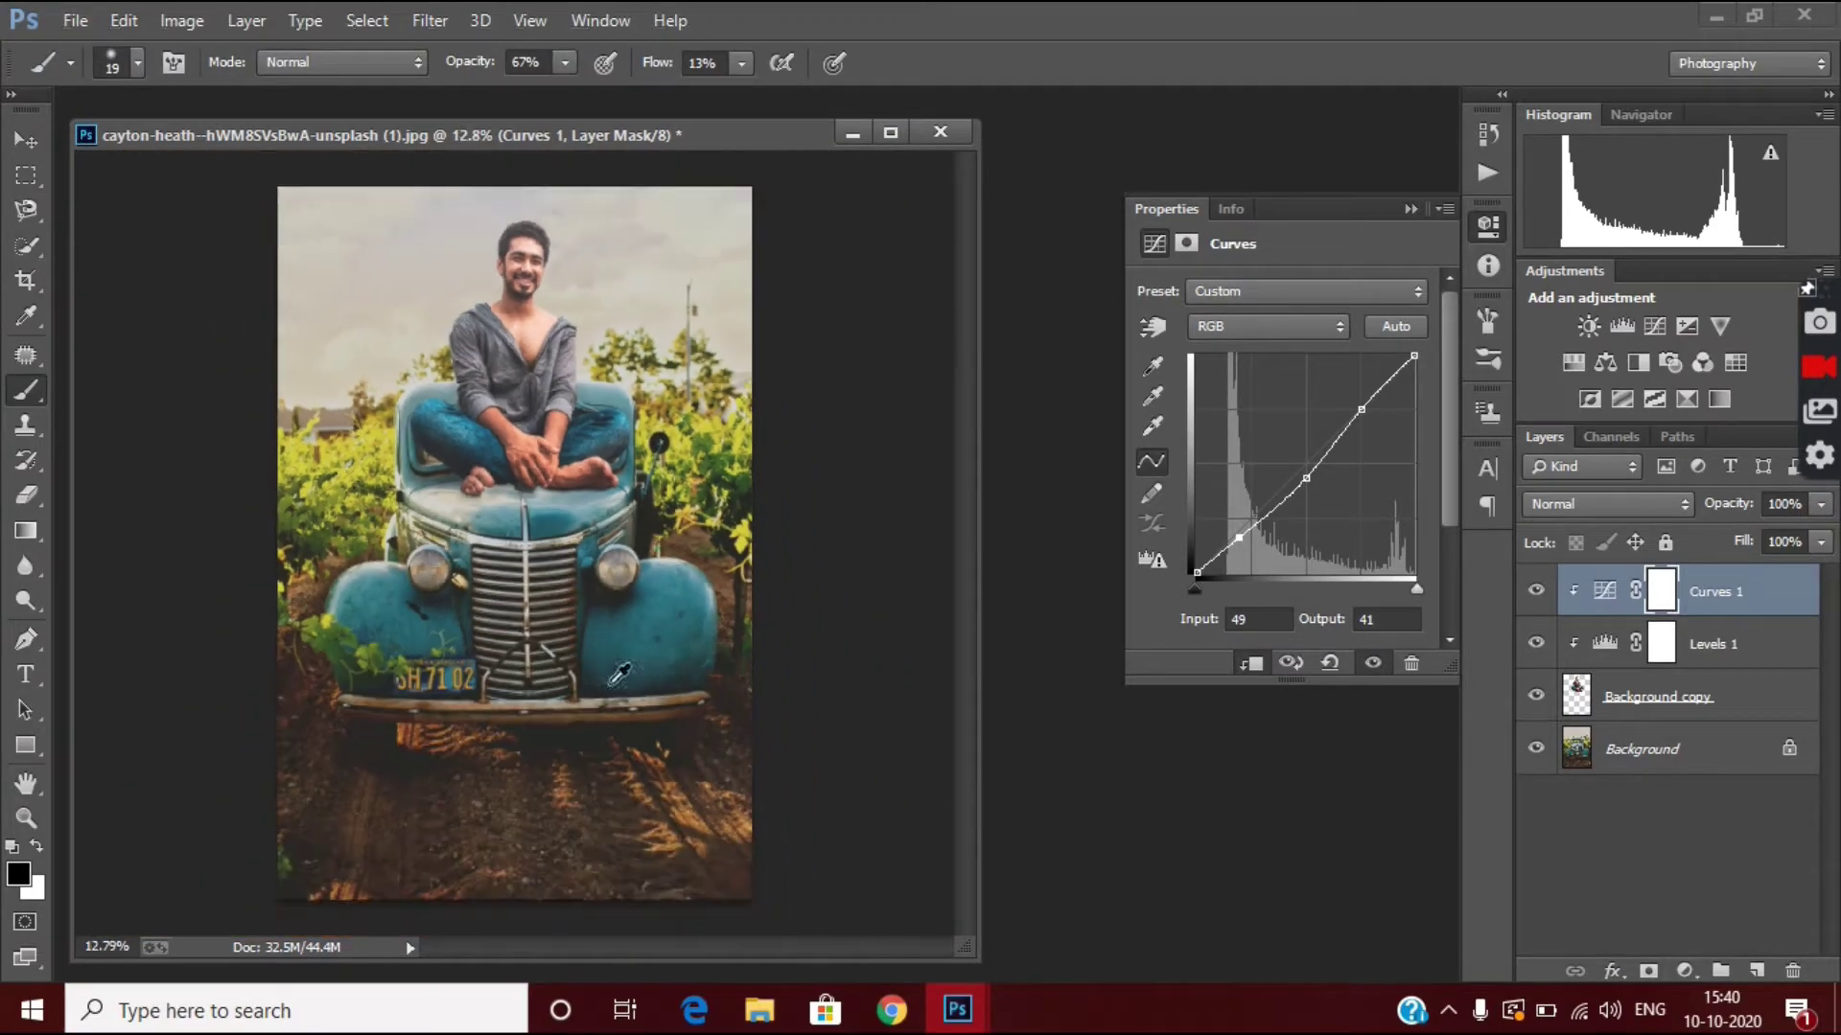
Browse the adjustment and filter lists without adding anything, then select the Background copy layer.
left_click(1669, 976)
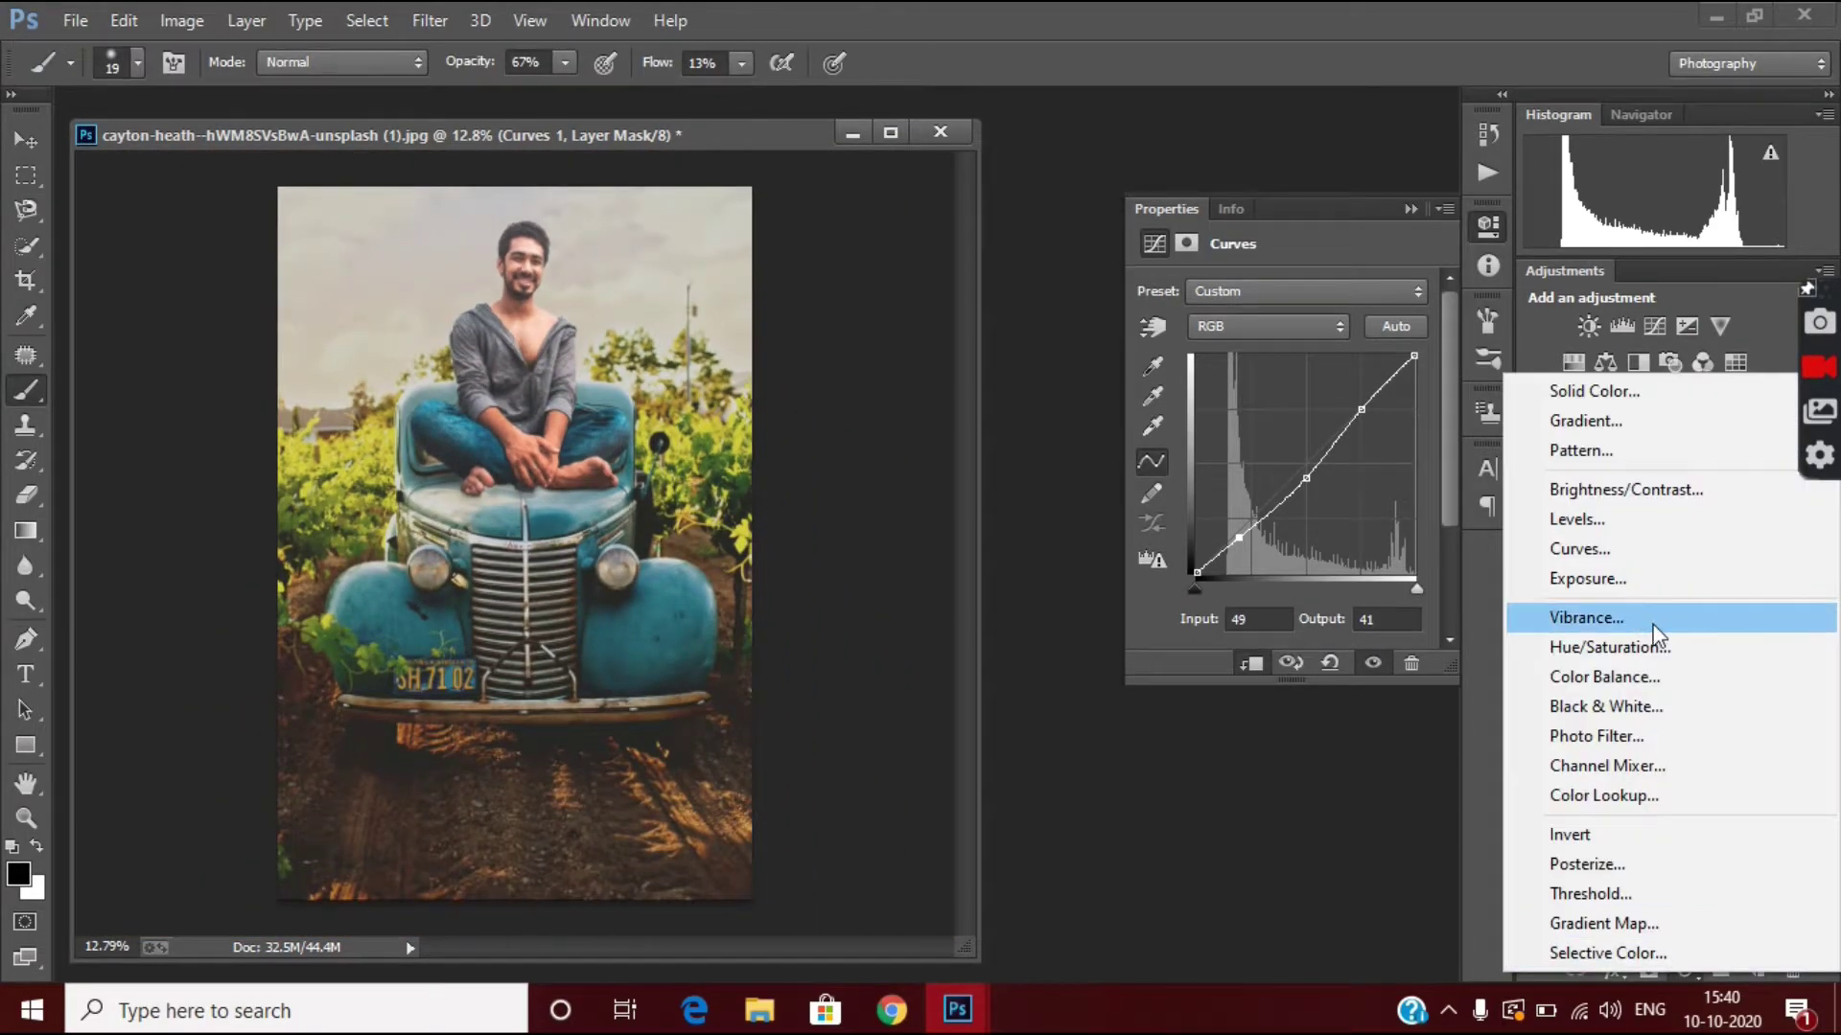
left_click(1403, 848)
left_click(427, 20)
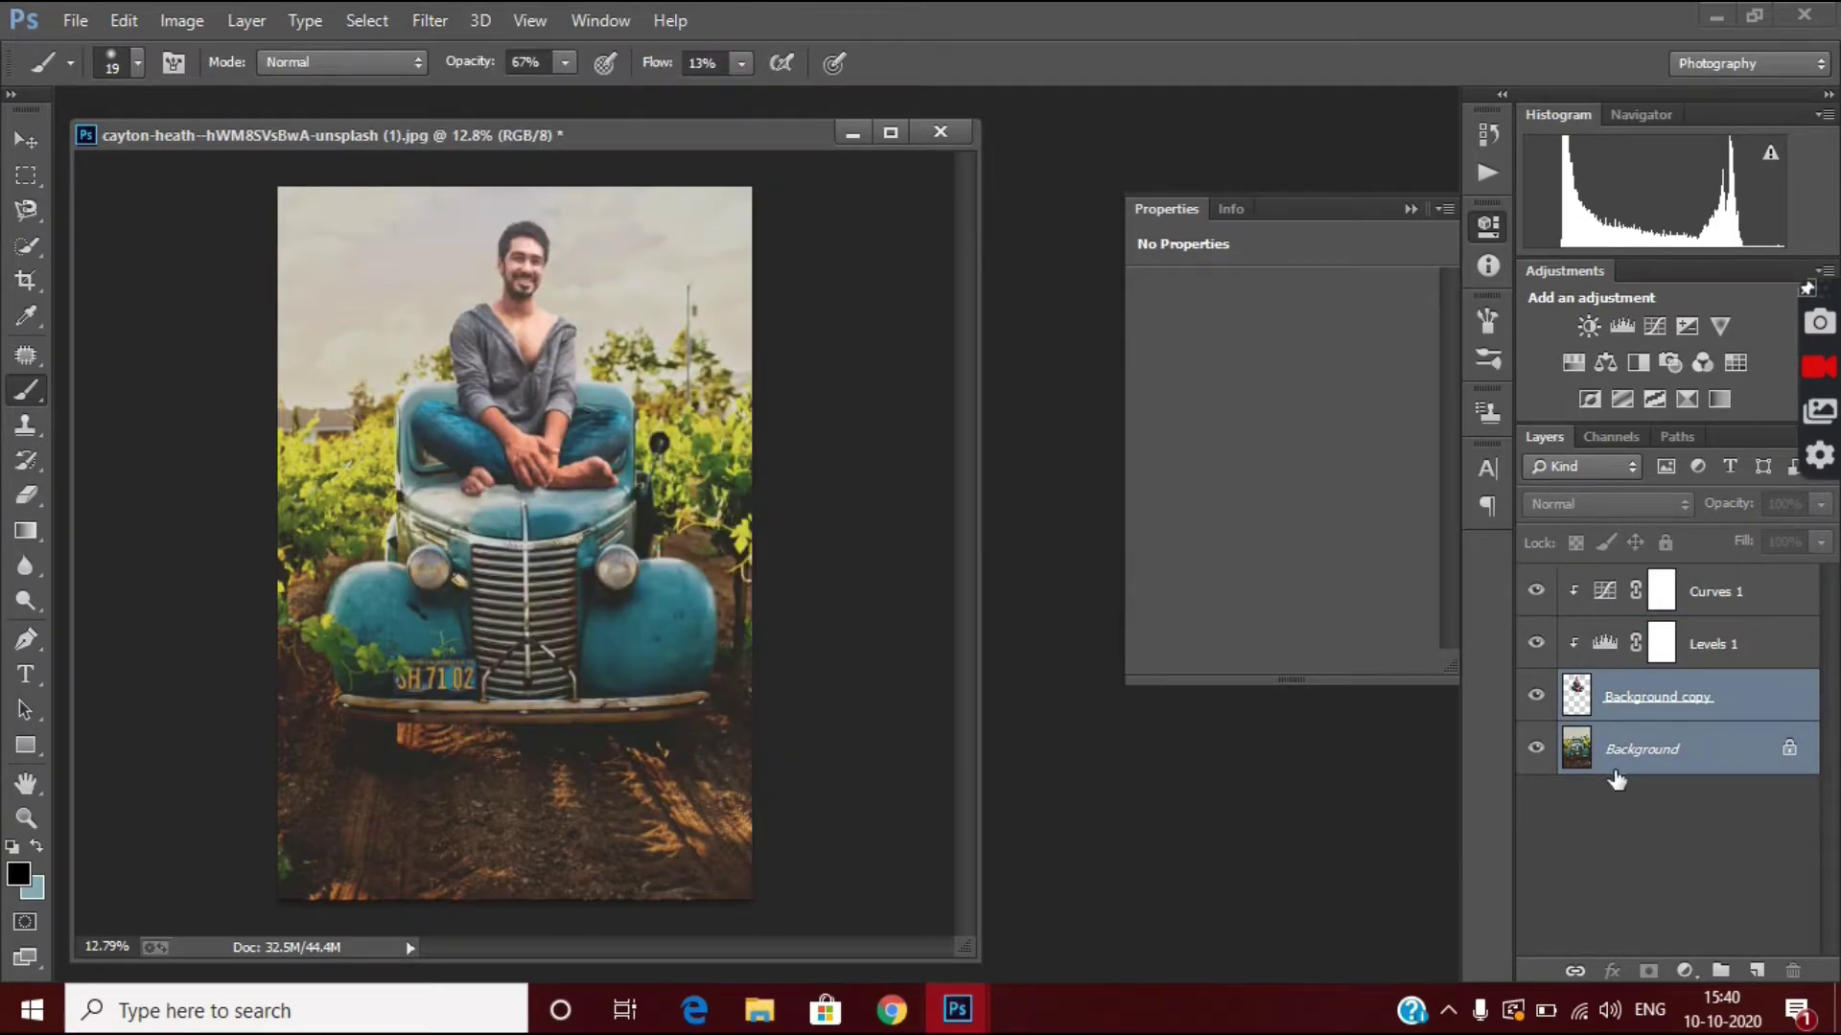
left_click(1756, 702)
Browse the Open dialog and cancel it without opening a file.
left_click(75, 21)
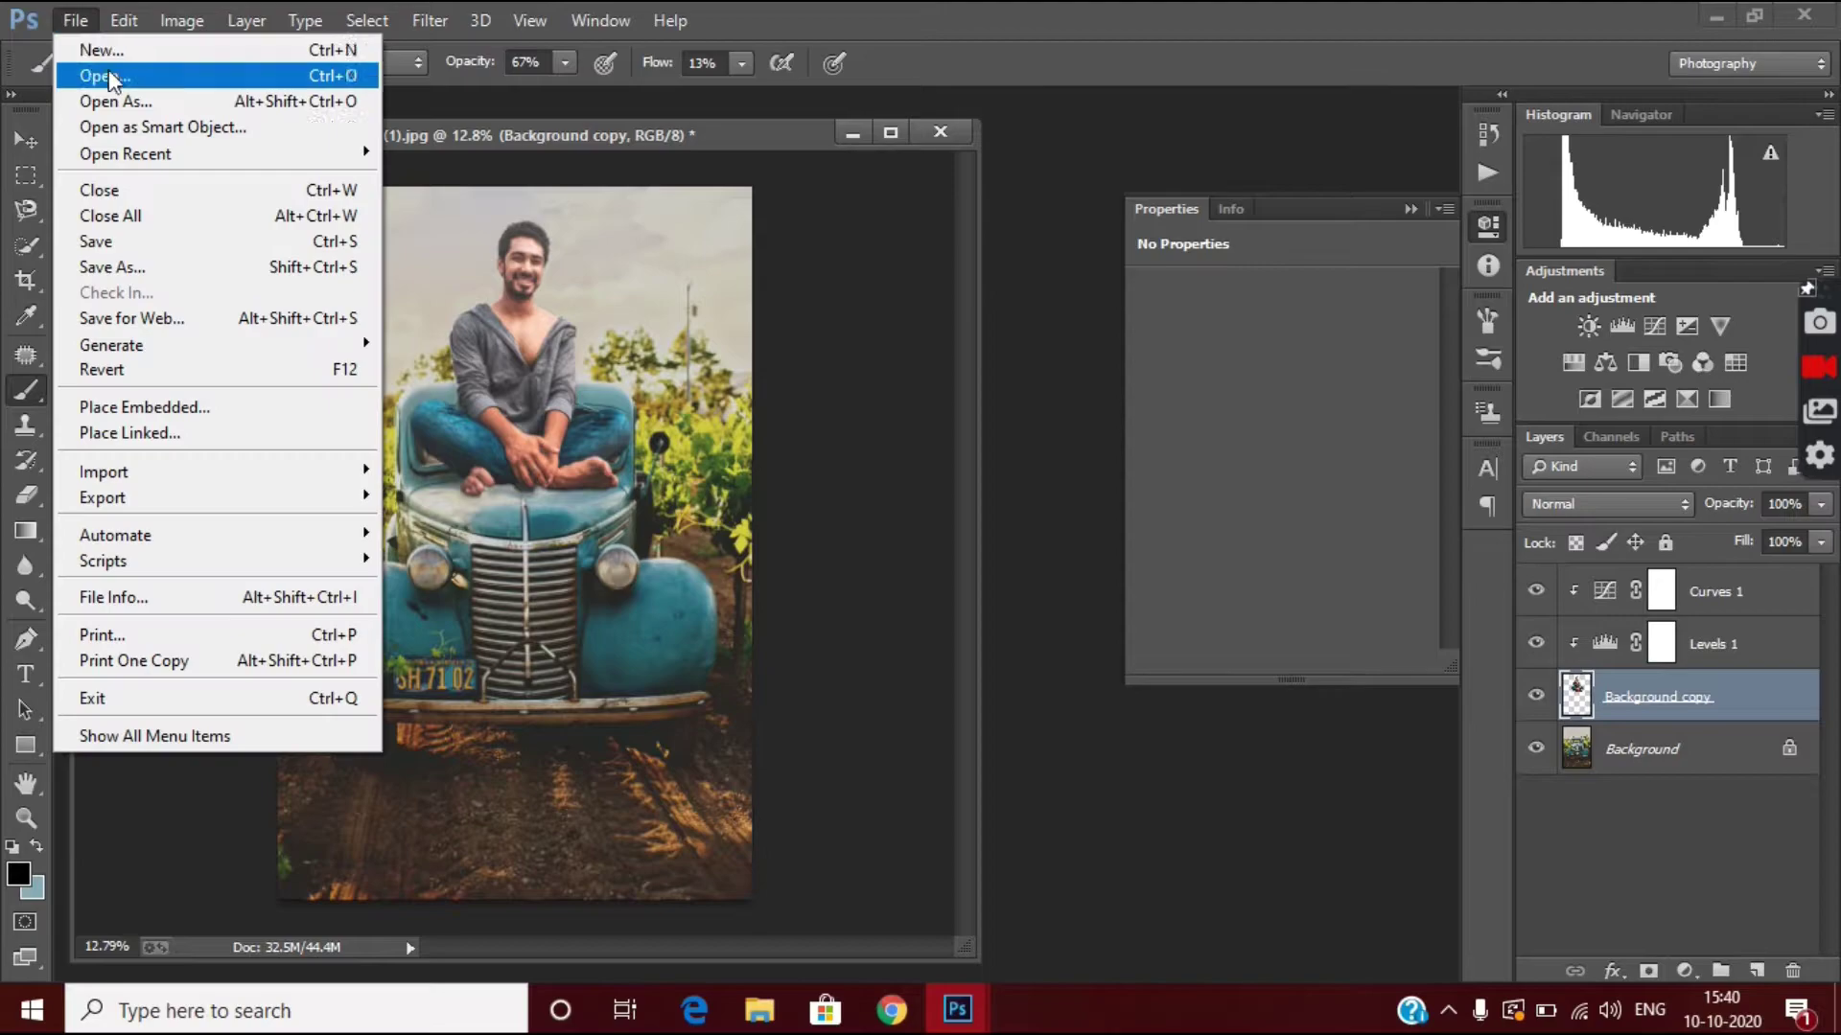
left_click(96, 74)
scroll(1224, 604, "down", 5)
scroll(1113, 550, "down", 3)
scroll(767, 383, "down", 5)
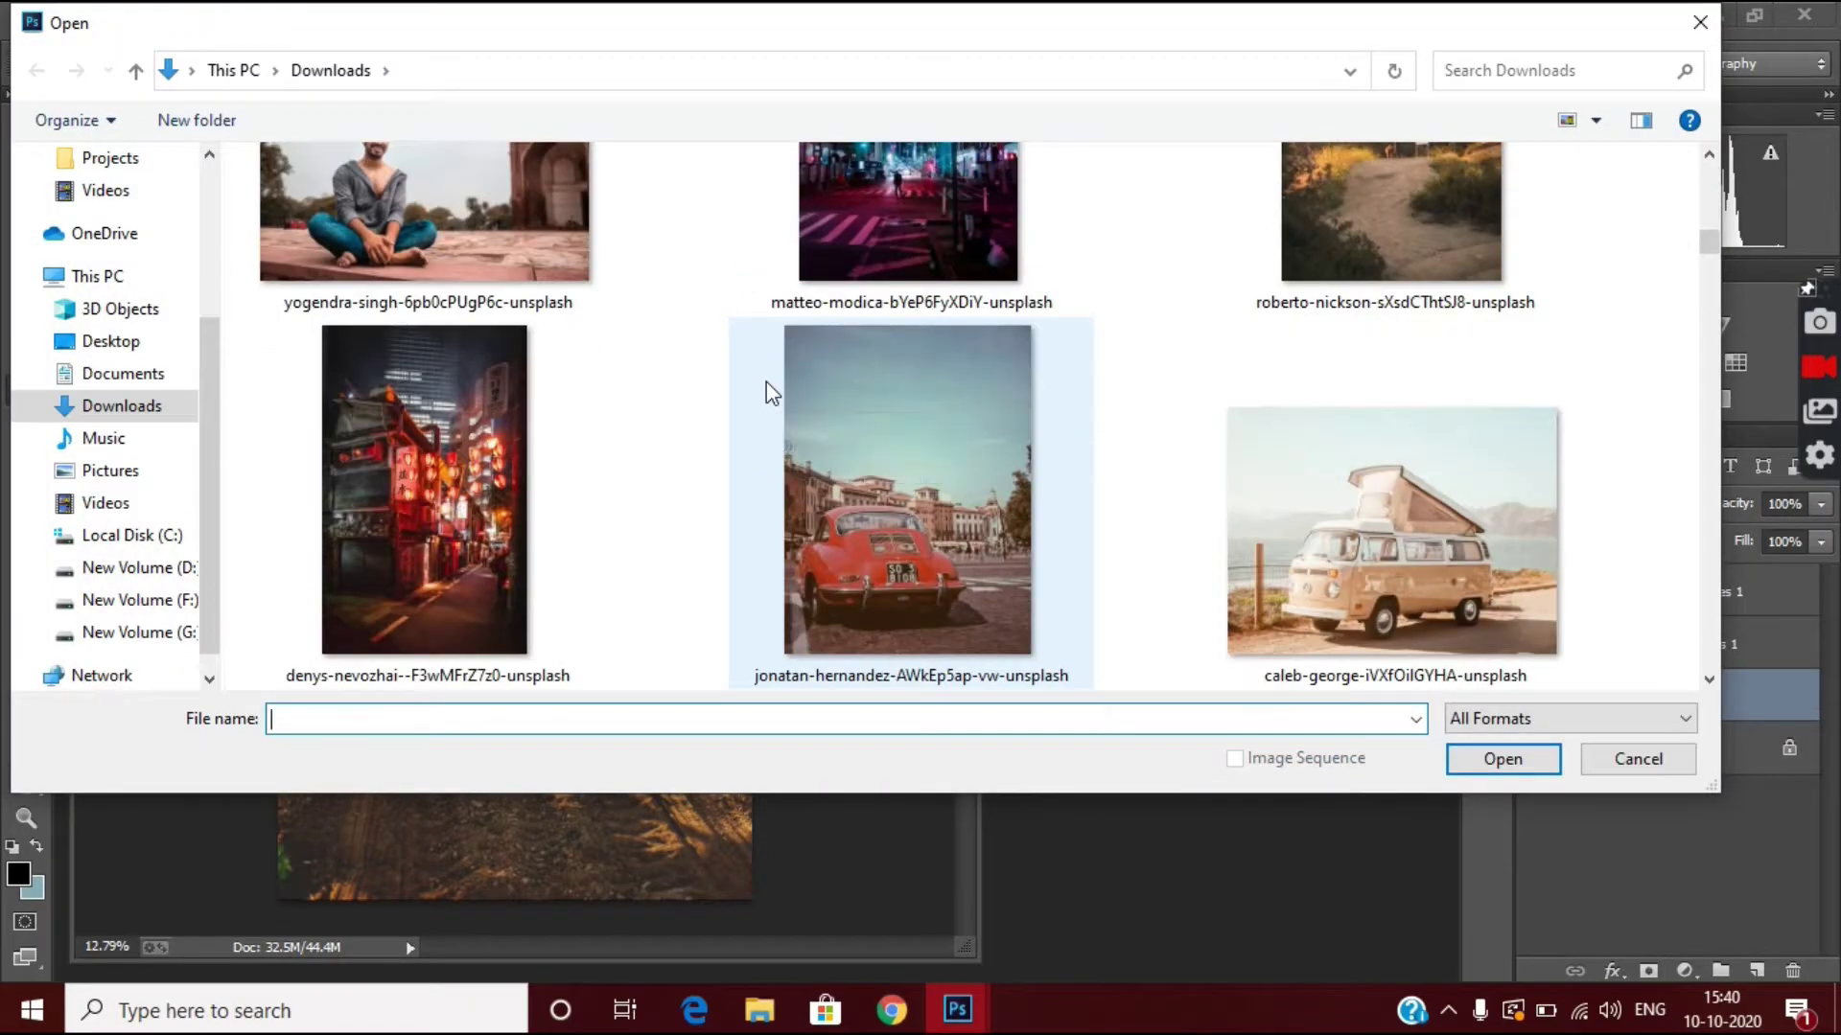
scroll(767, 383, "down", 5)
scroll(767, 384, "down", 5)
left_click(1637, 759)
Add a new empty layer and set the foreground colour to bright orange.
left_click(1757, 970)
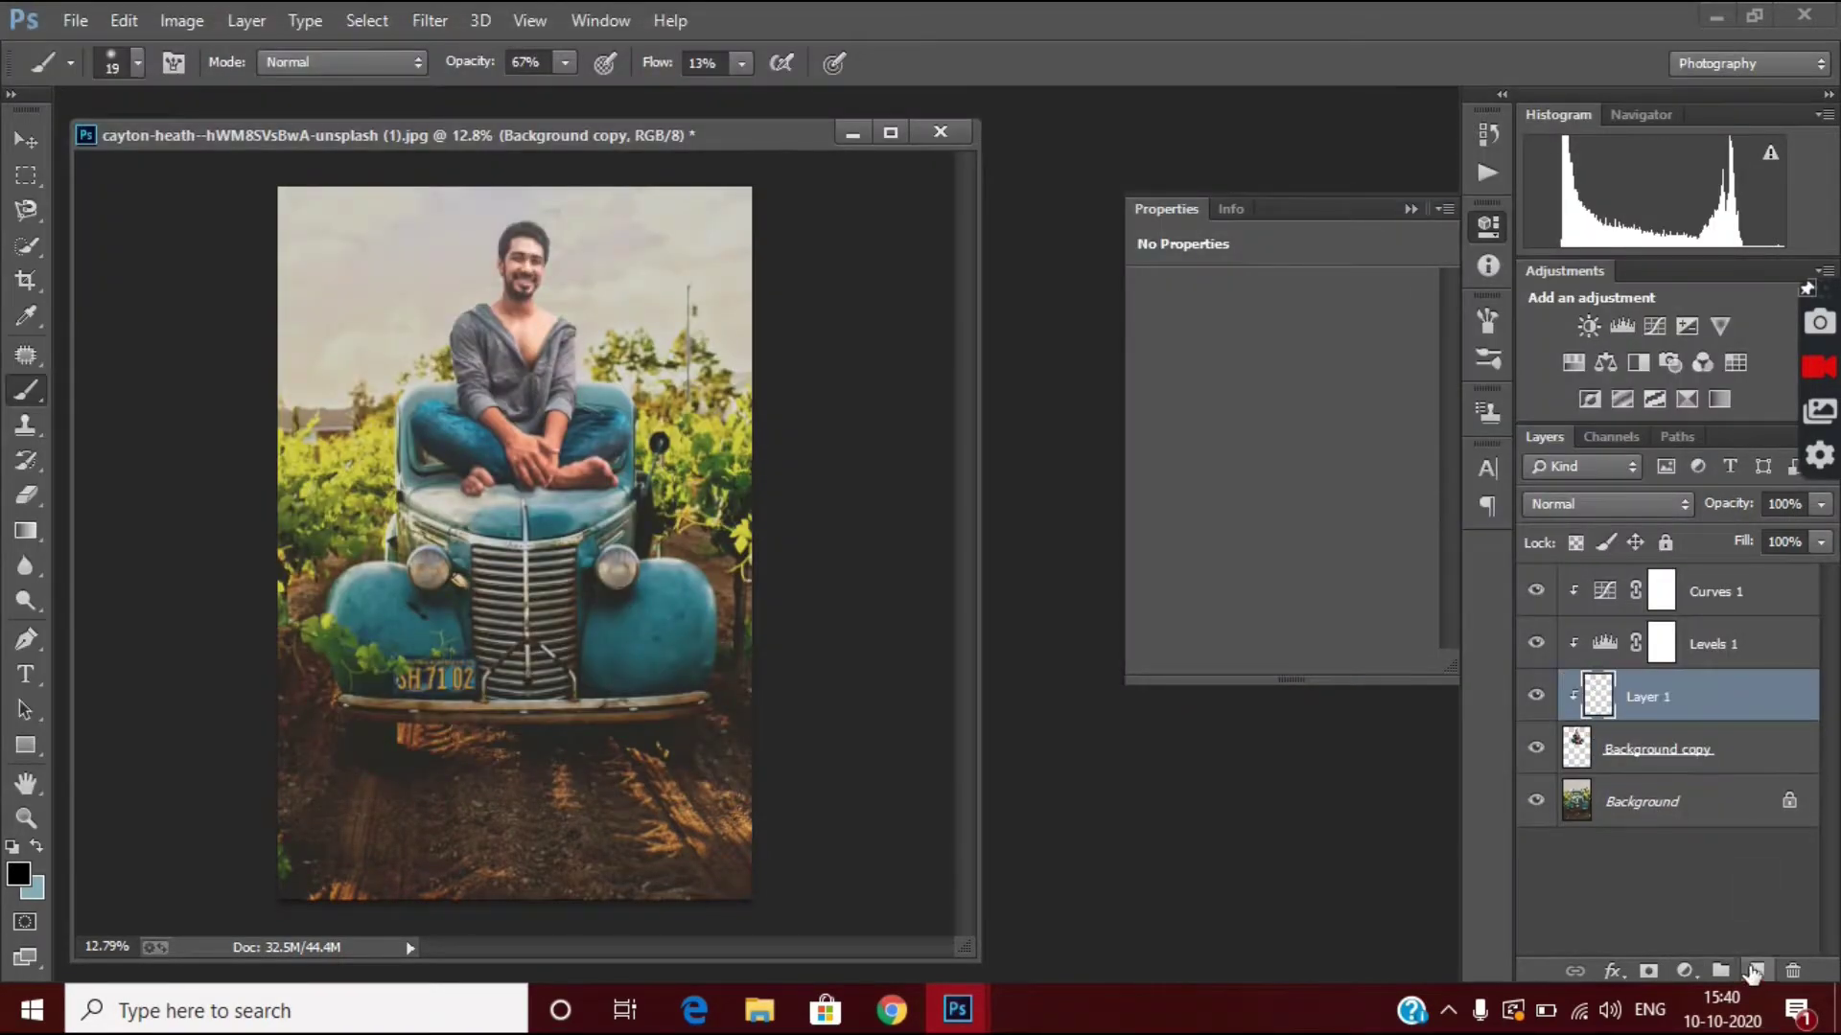
left_click(19, 873)
left_click(1465, 592)
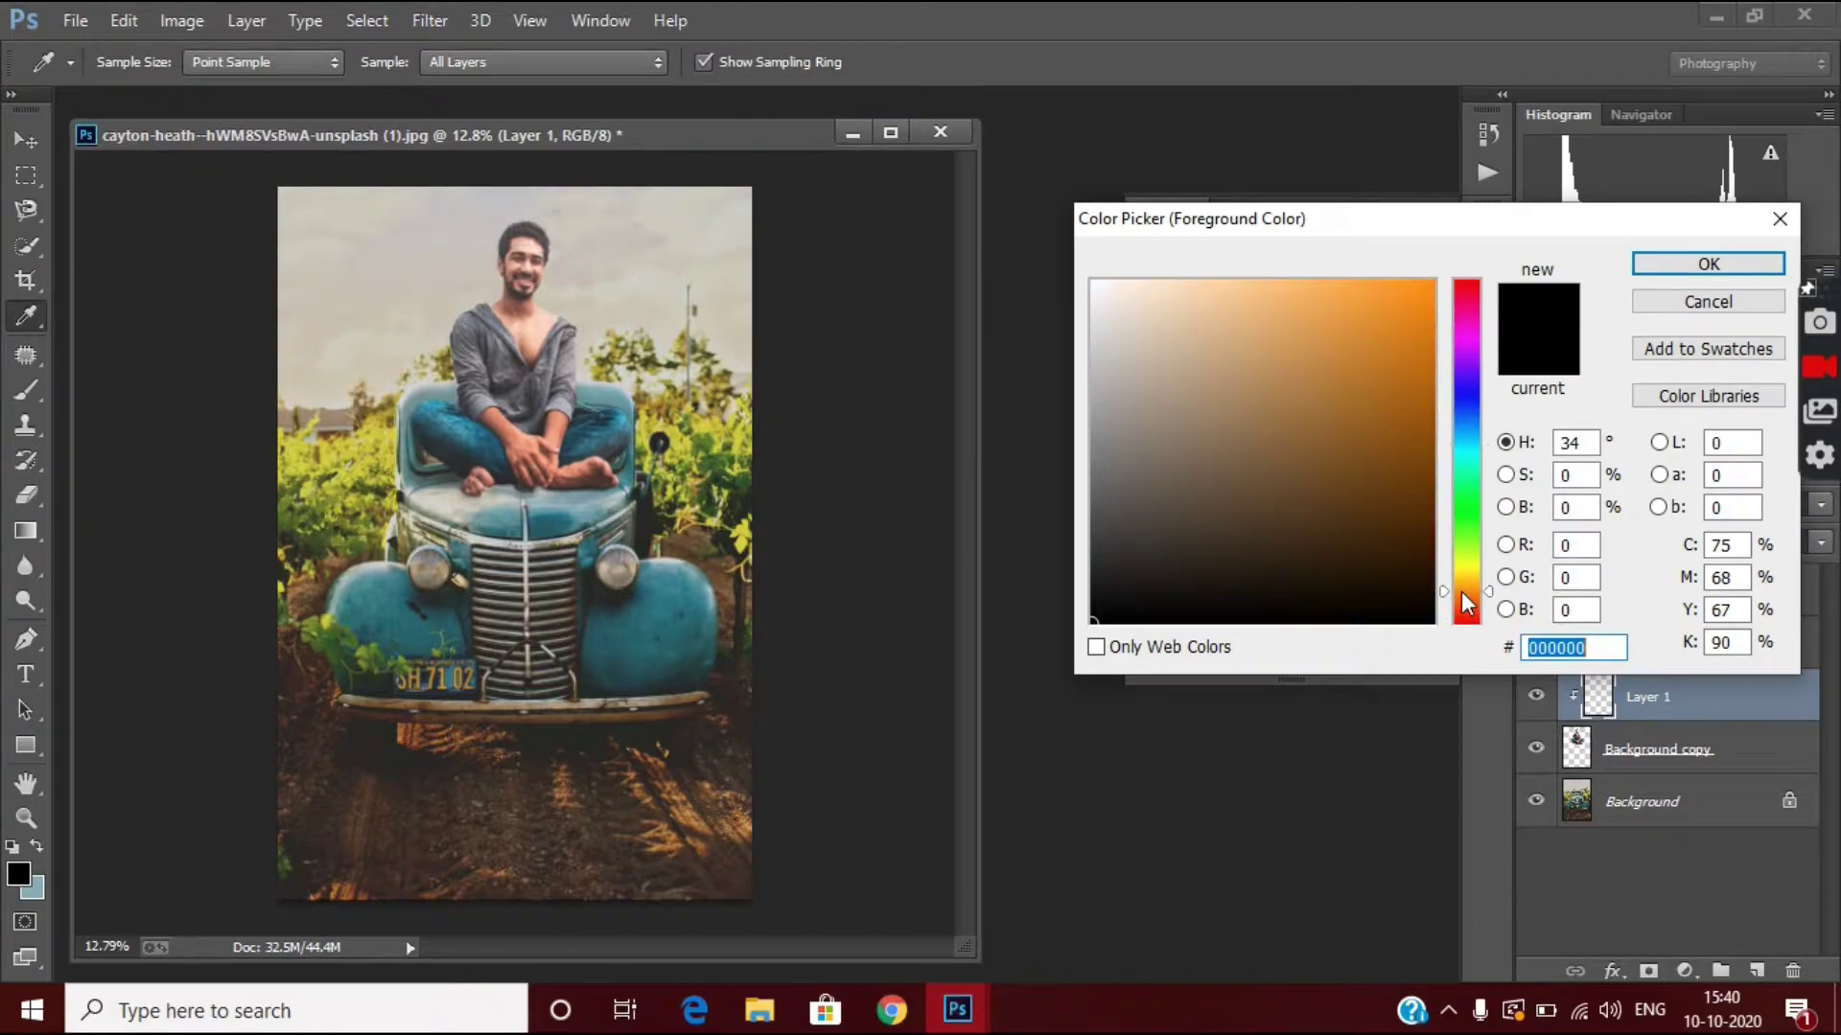
left_click(1378, 377)
left_click(1709, 264)
Set up a large soft Brush at 100% opacity for painting the glow.
key("b")
left_click(137, 61)
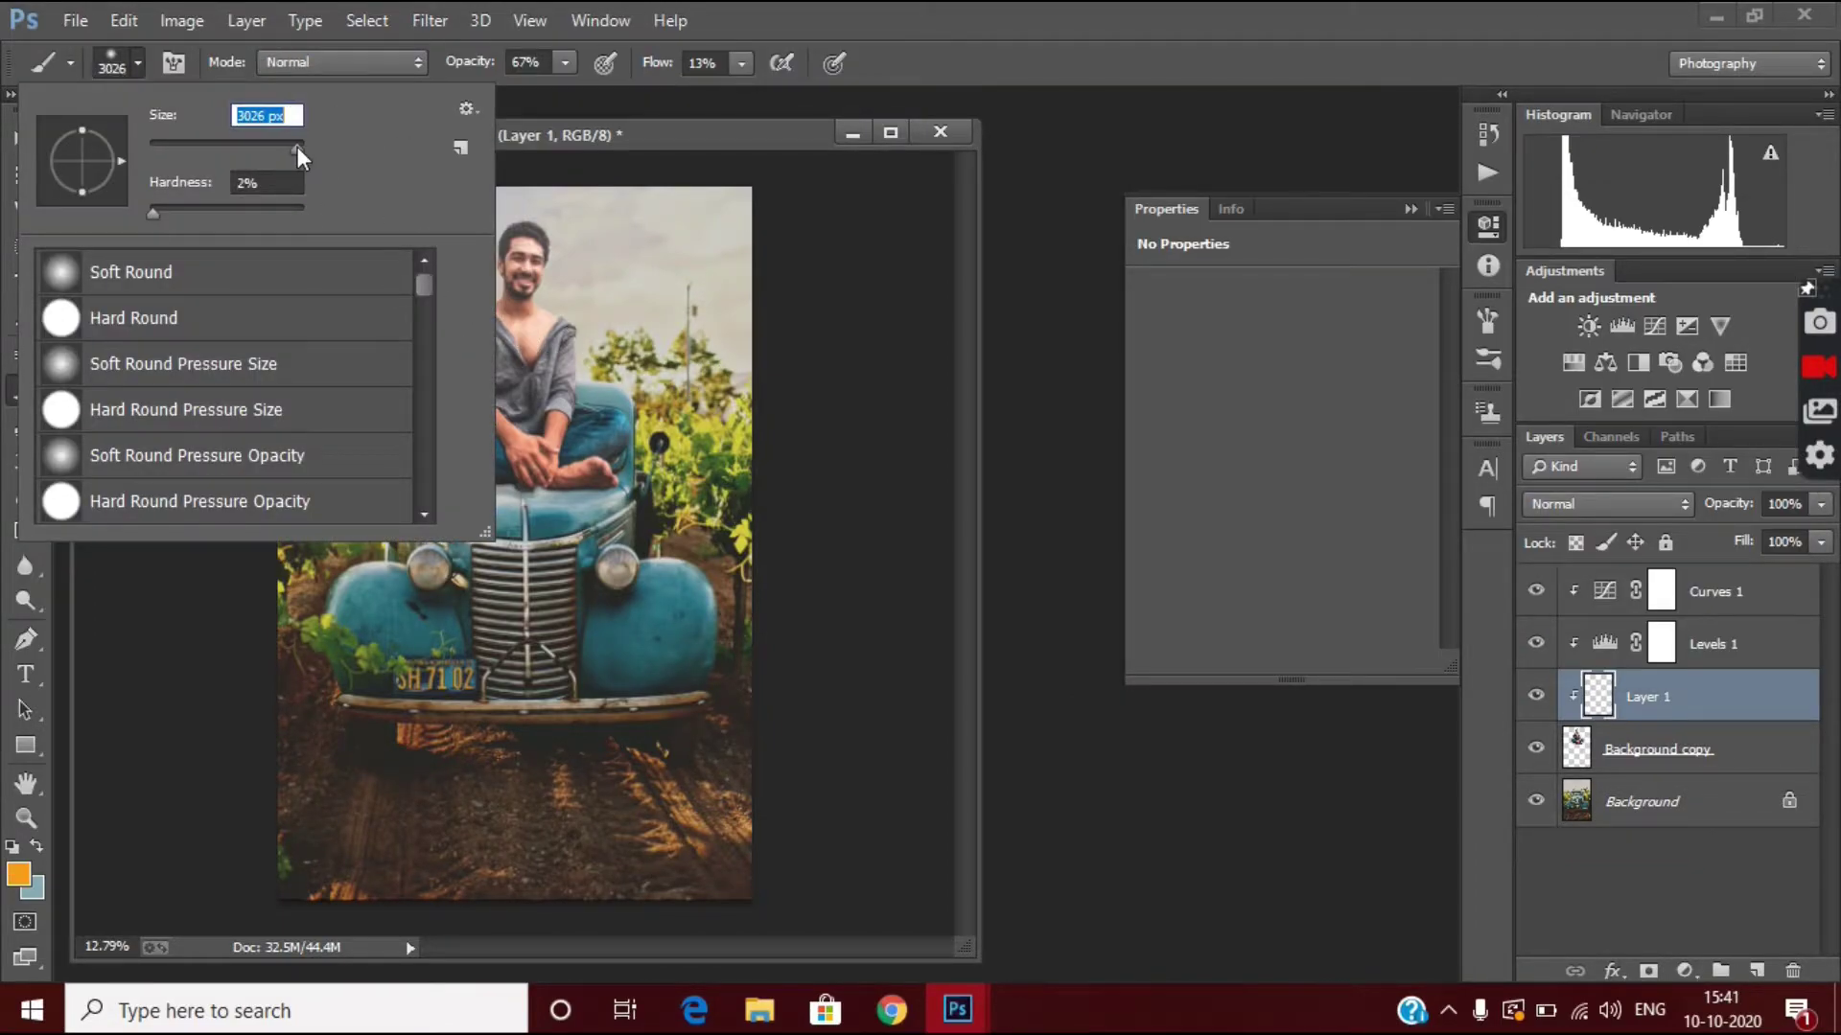
key("Return")
double_click(527, 63)
type("100")
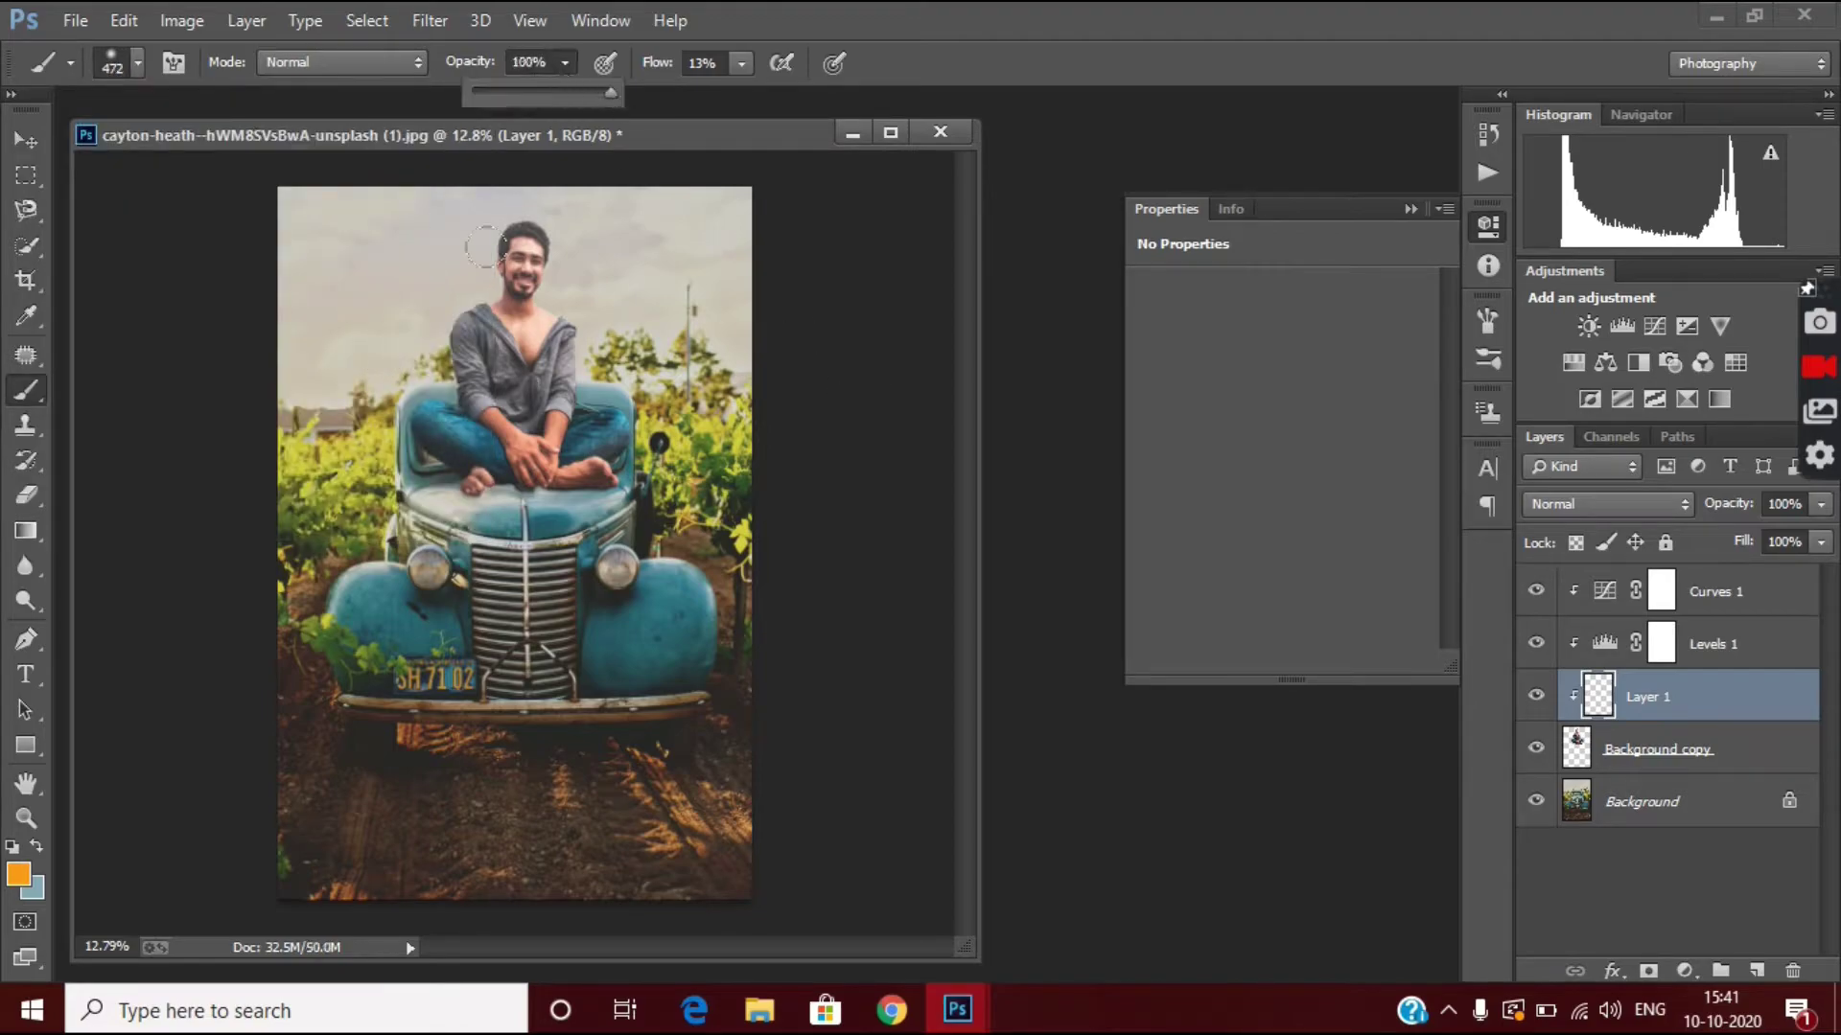
key("Return")
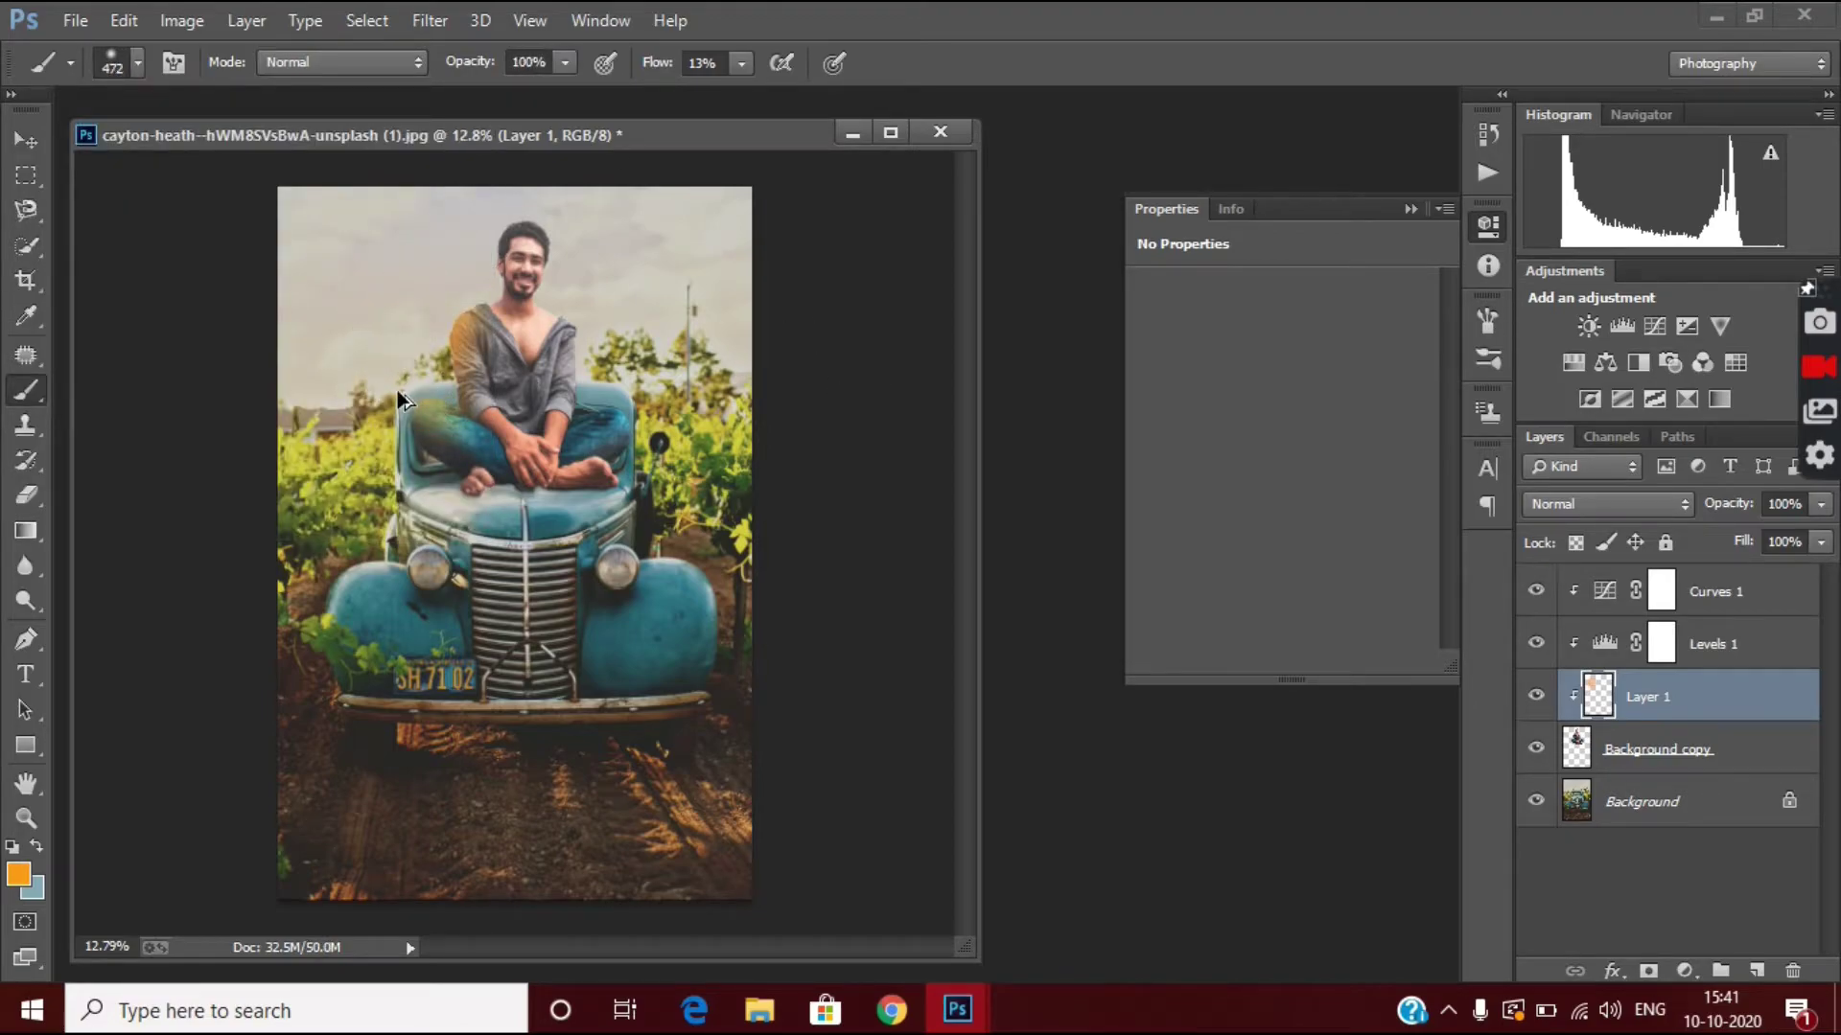
scroll(402, 401, "up", 2, "alt")
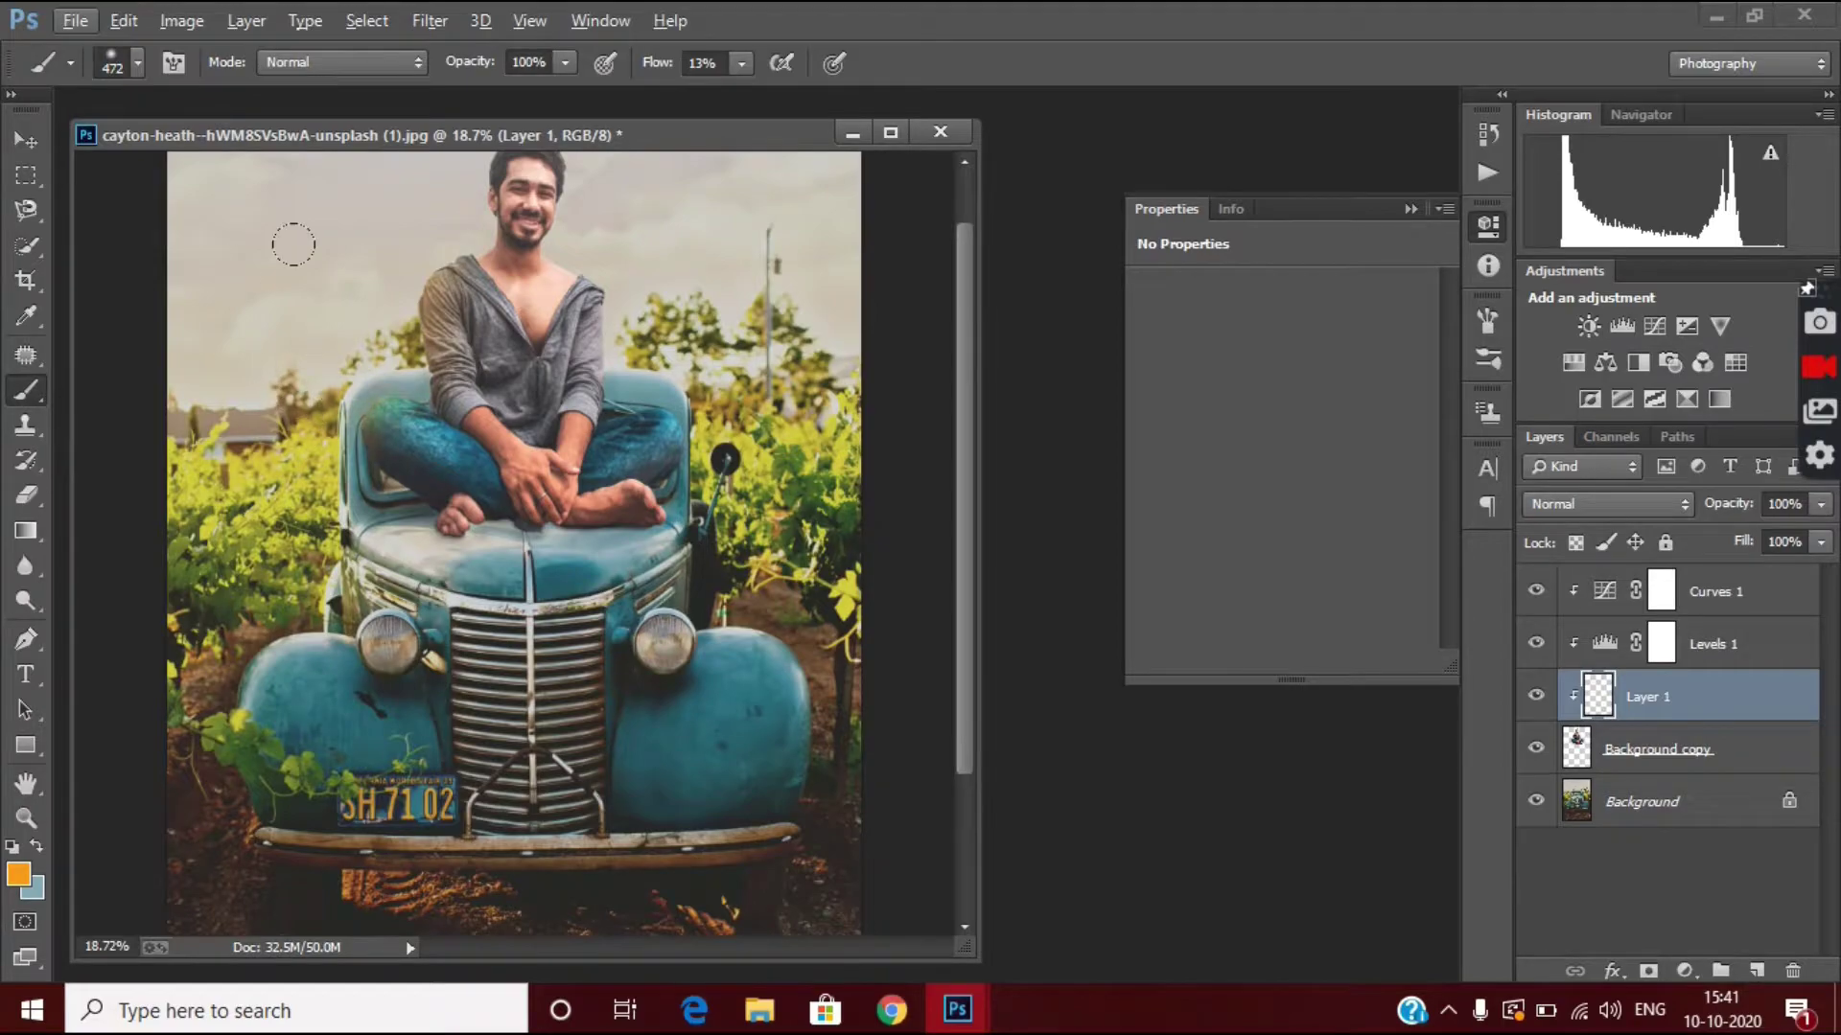
Set the glow layer to Screen, adjust its opacity, and open the lens-flare PNG.
left_click(1606, 503)
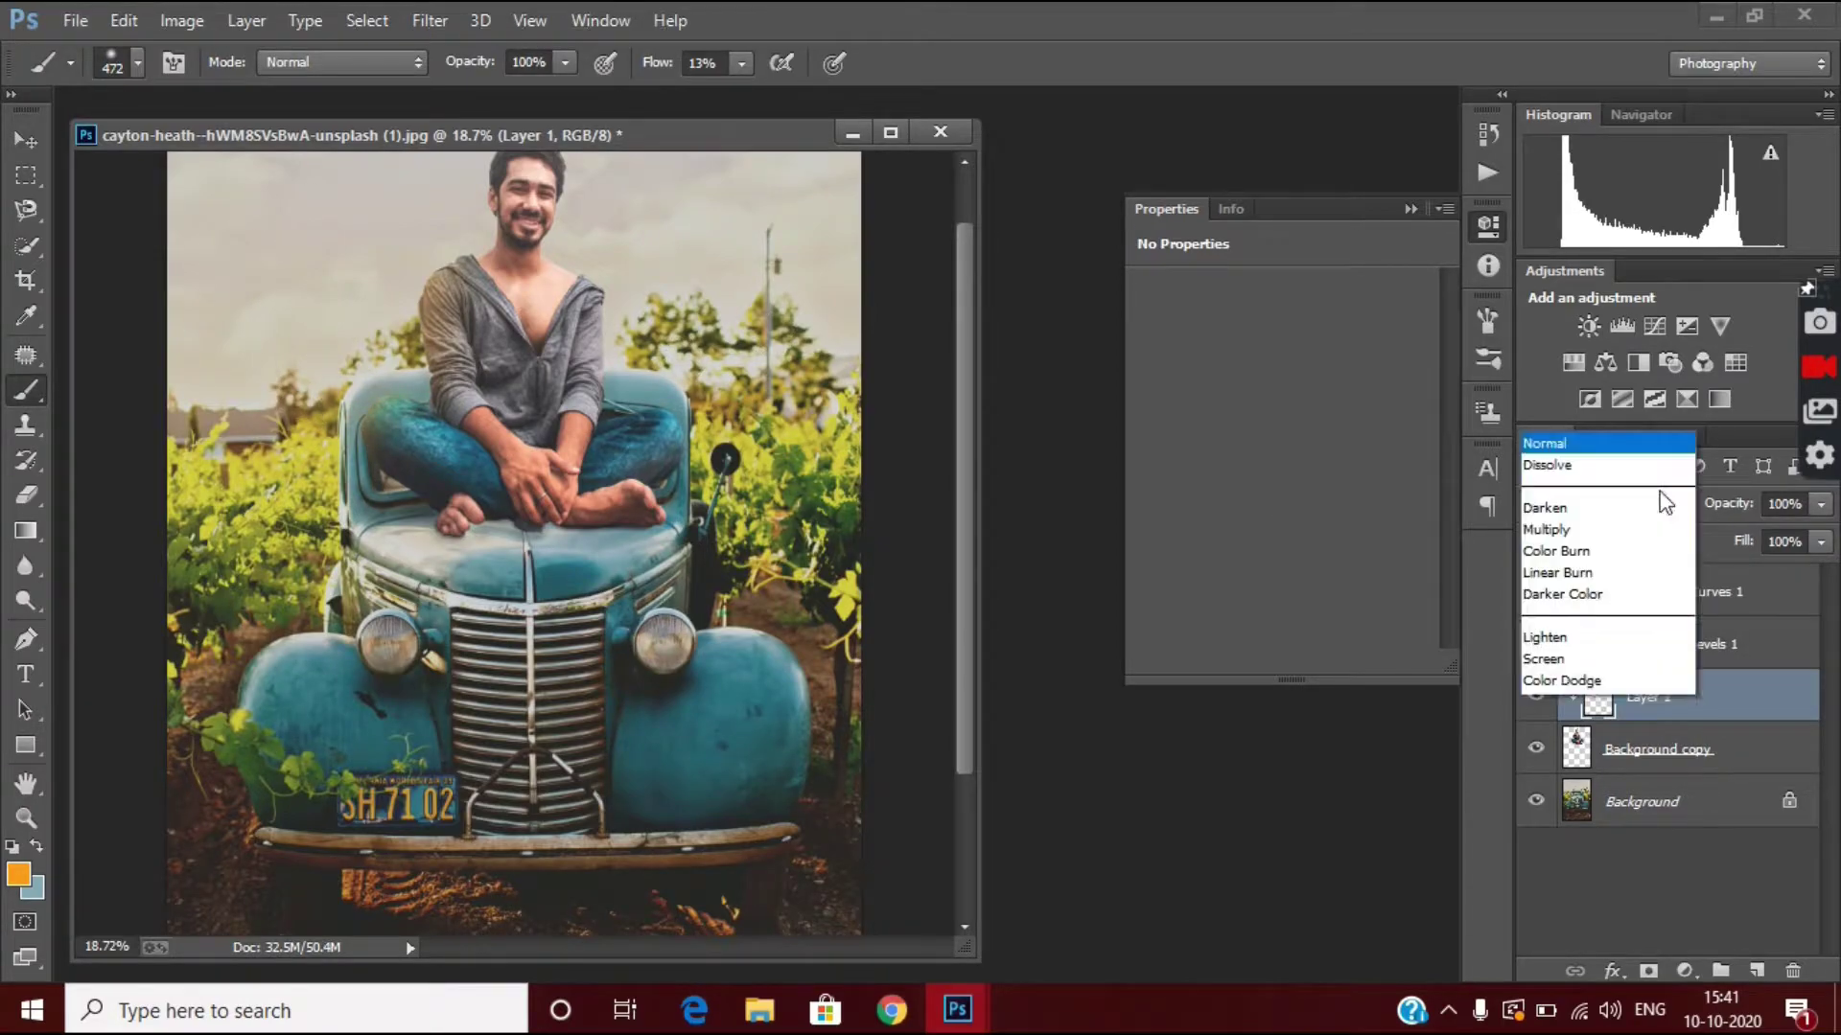
left_click(1581, 234)
mouse_move(1819, 503)
left_mouse_down()
mouse_move(1700, 542)
mouse_move(1819, 537)
left_mouse_up()
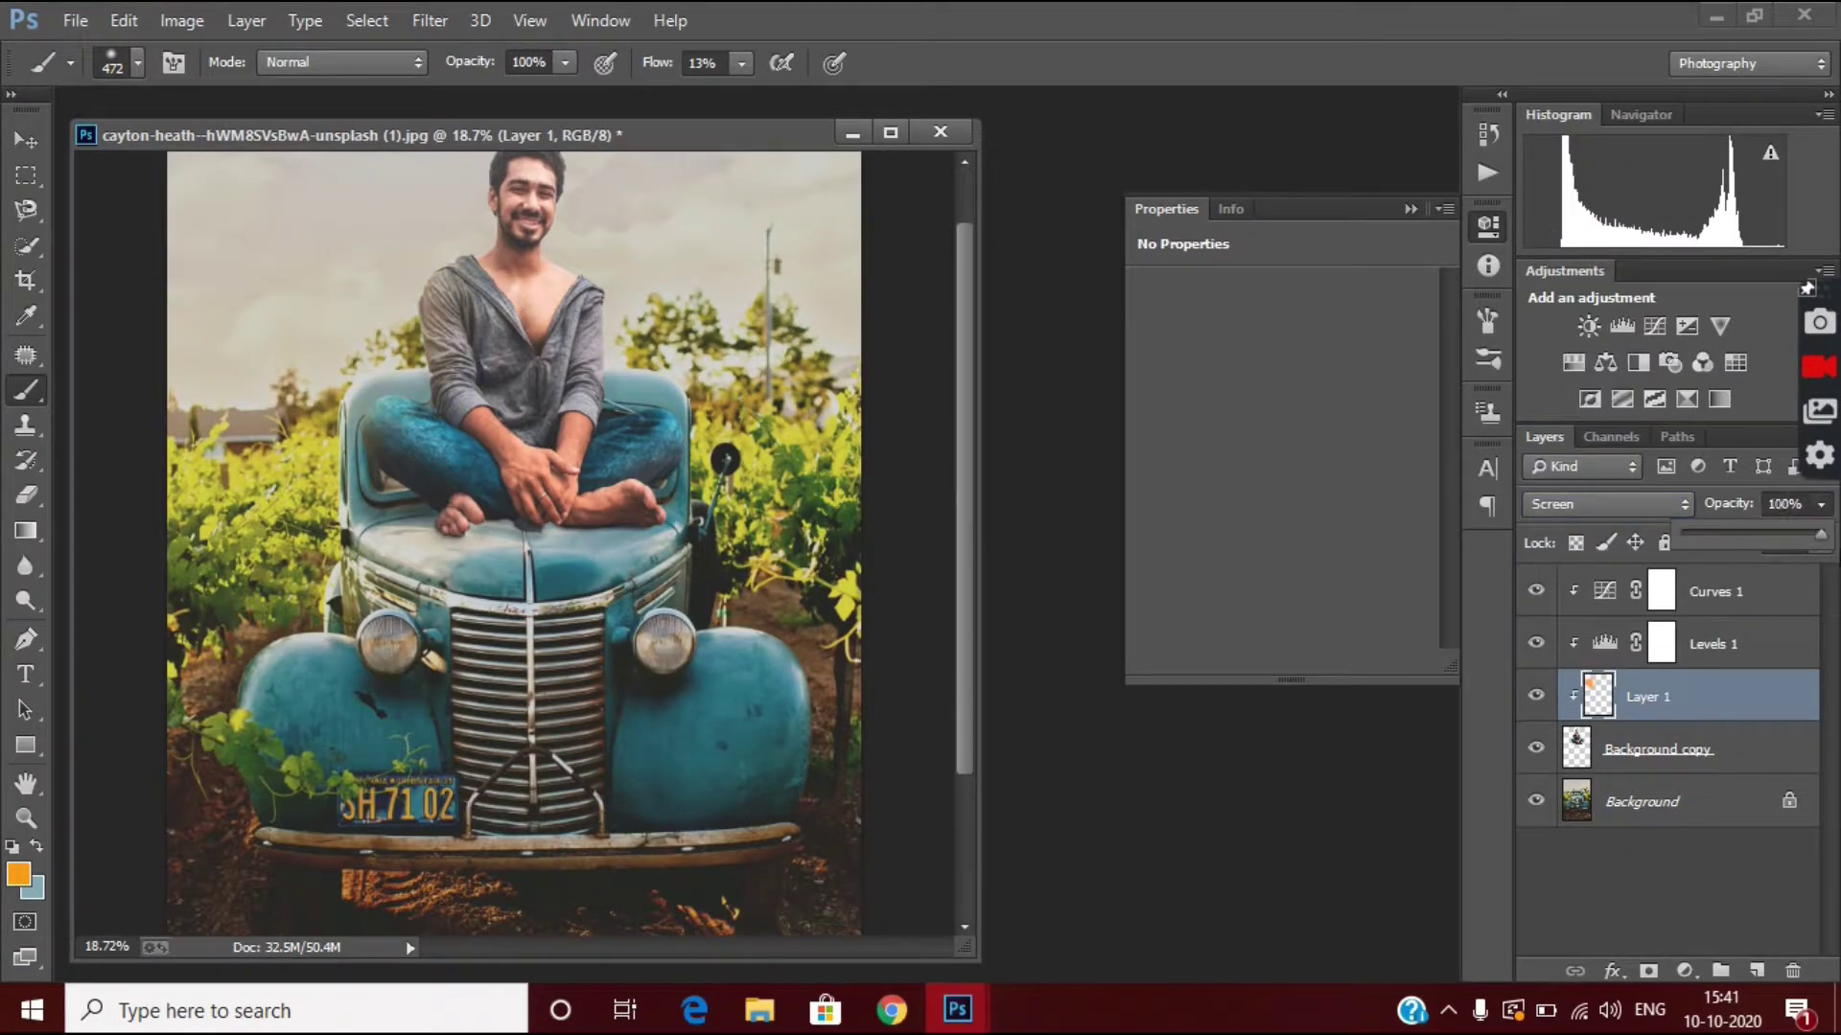
left_click(368, 457)
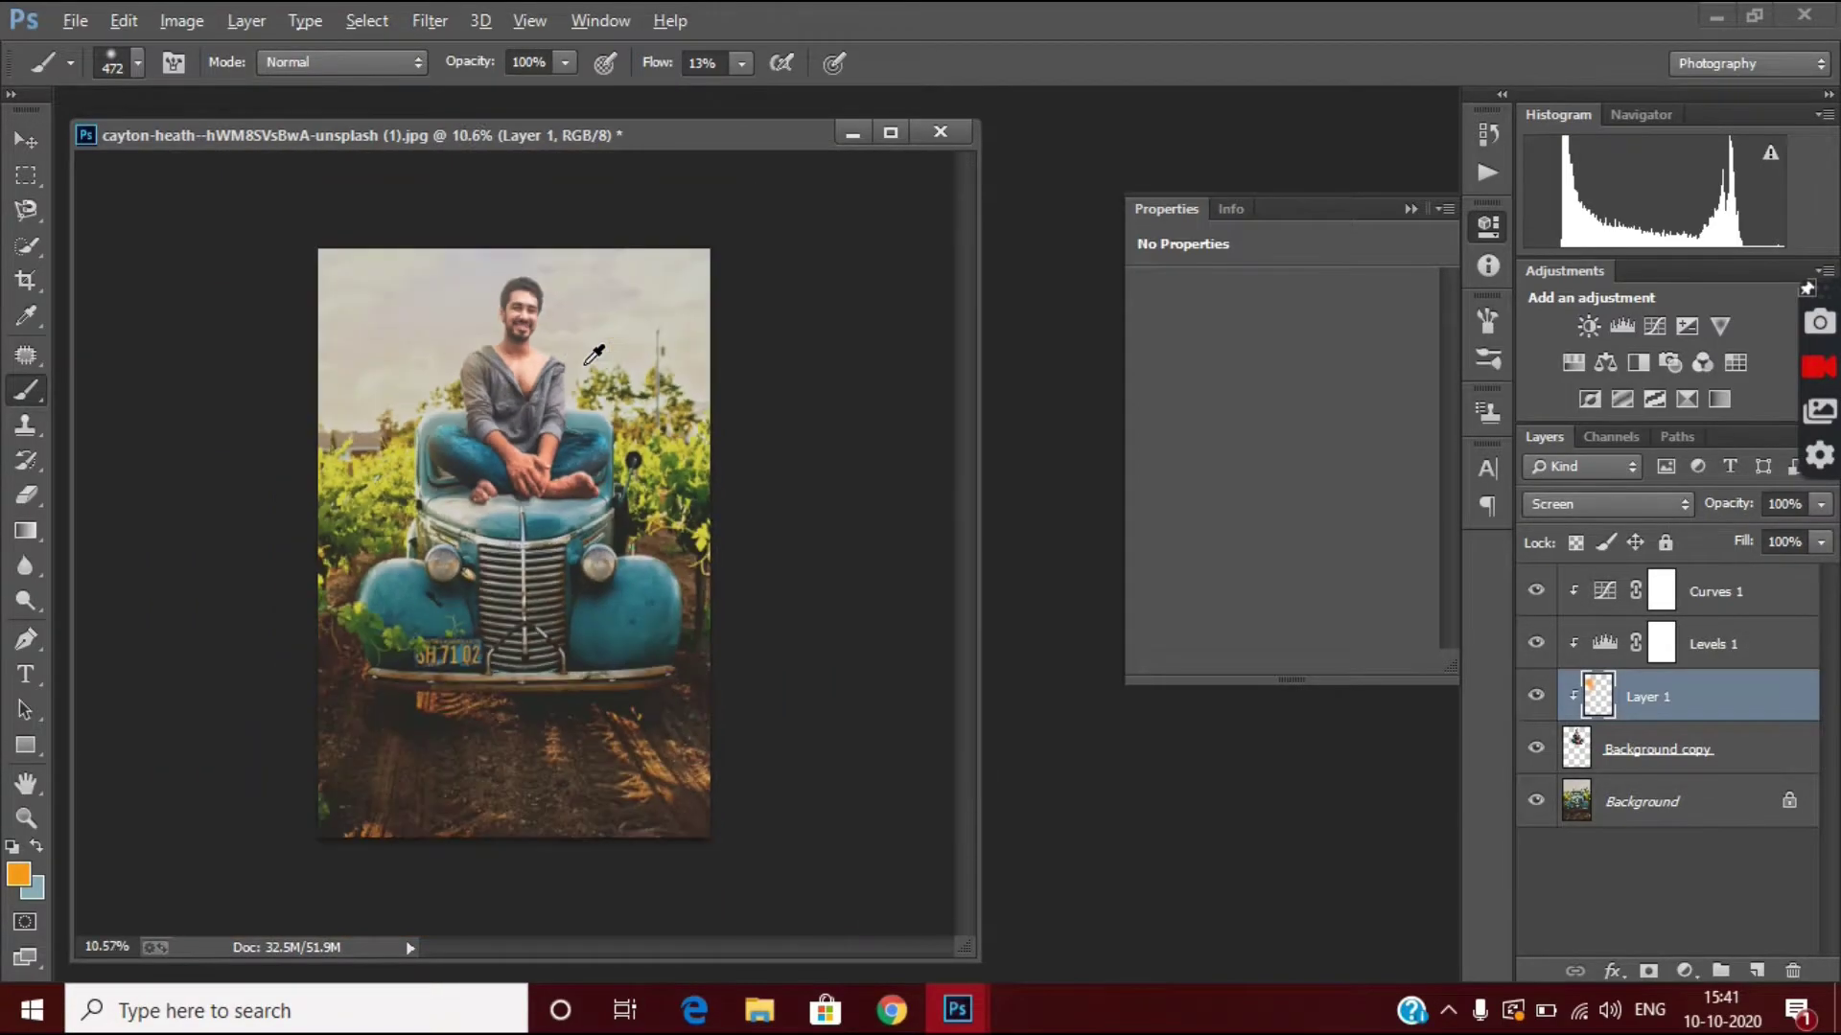
key("ctrl+o")
double_click(898, 425)
Bring the lens flare into the truck photo in Screen mode, scaled over the man.
key("v")
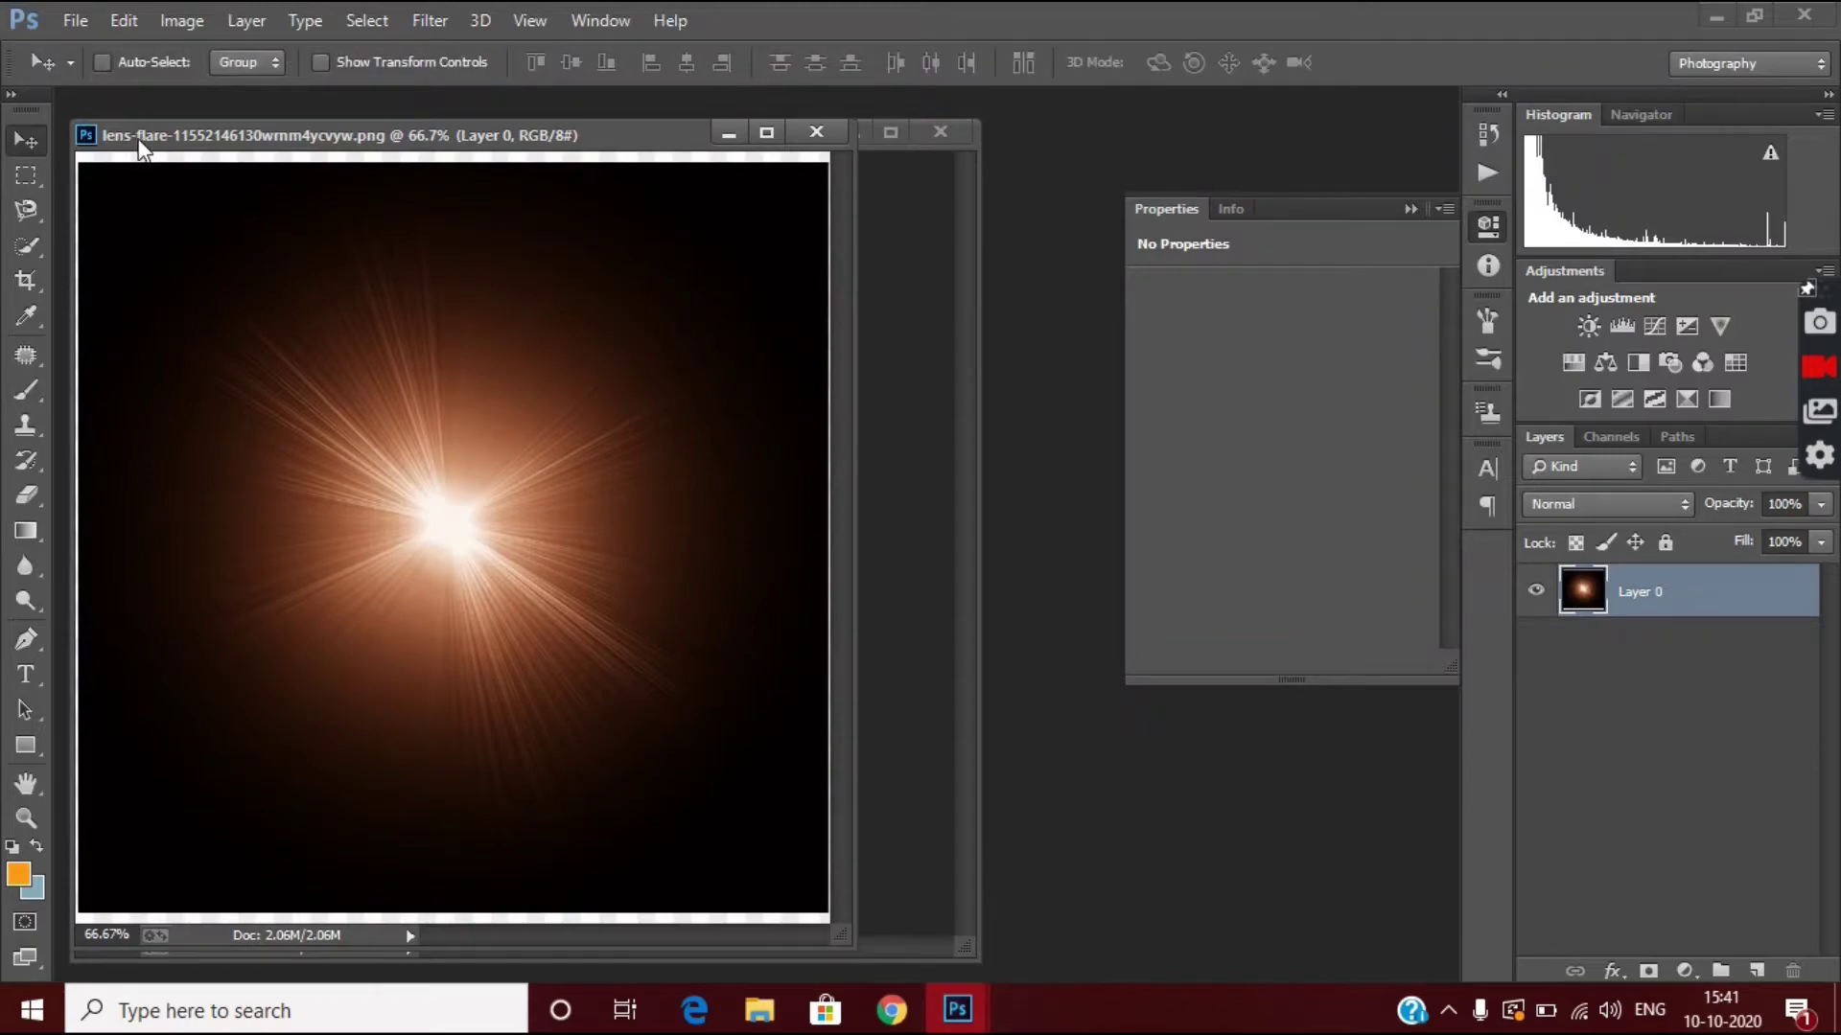
left_click_drag(451, 518, 518, 422)
left_click(1608, 503)
left_click(1558, 232)
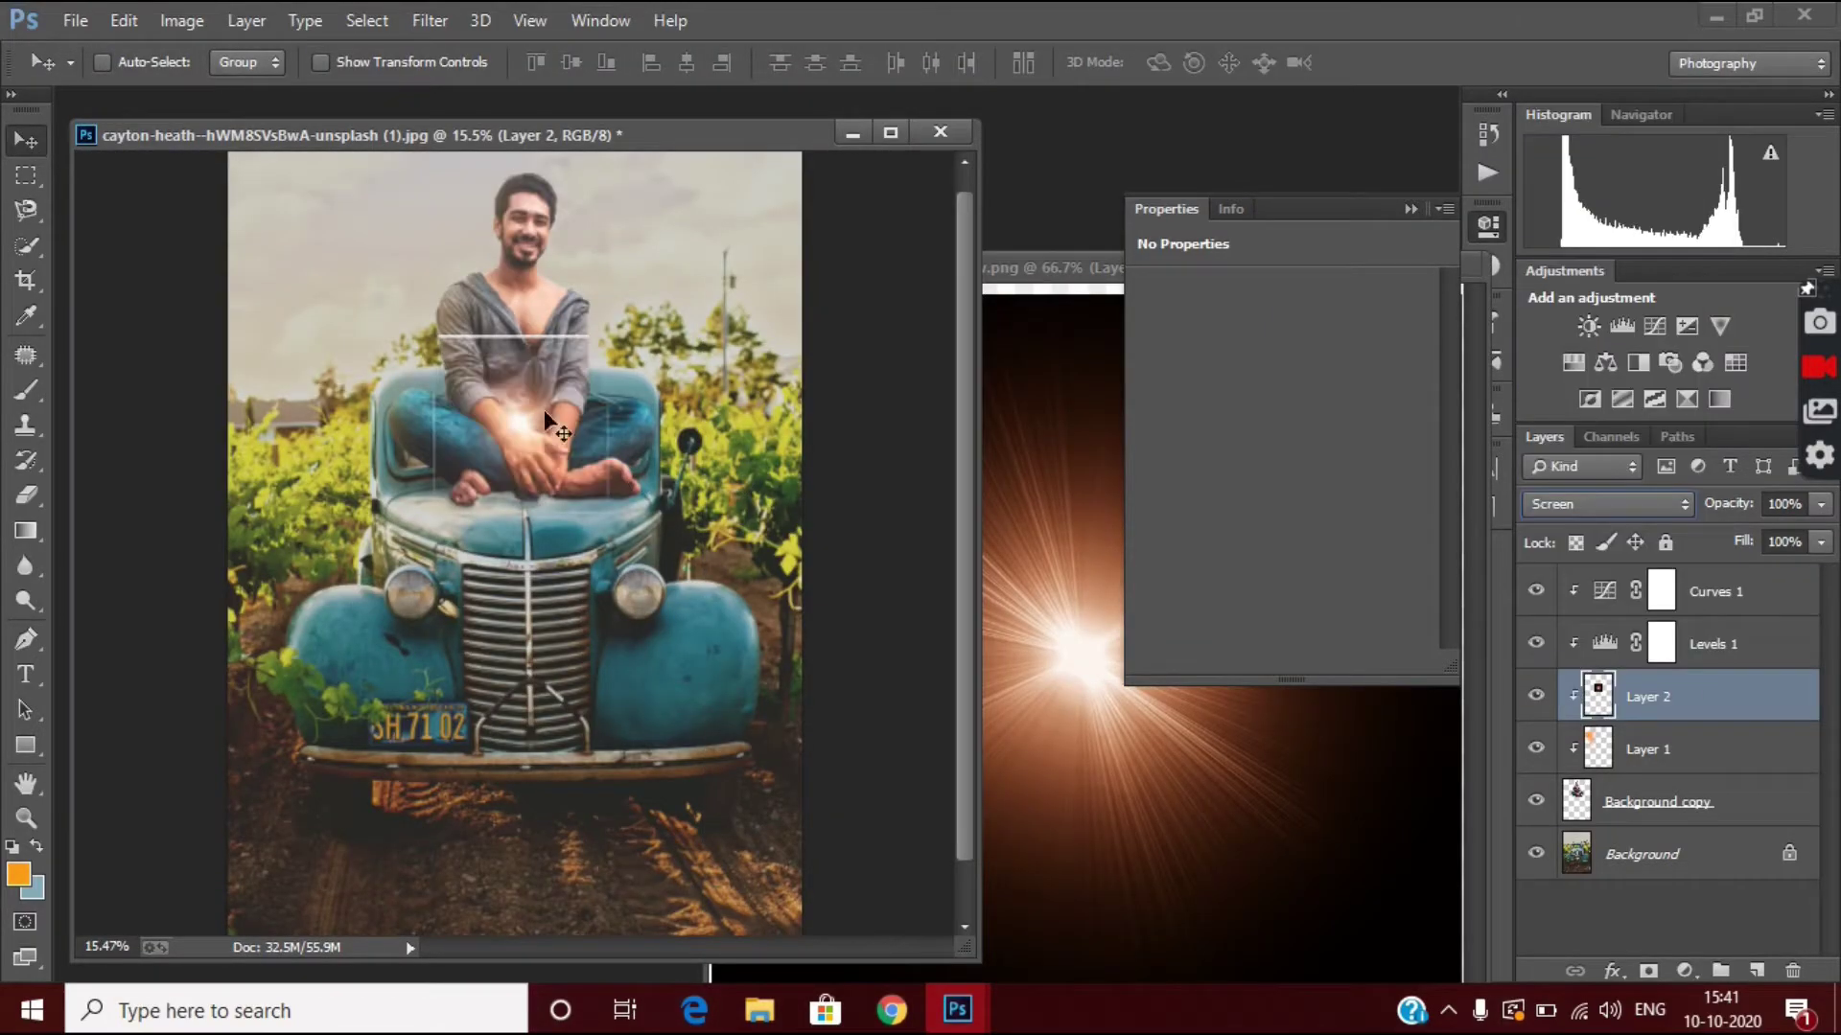
key("ctrl+t")
left_click_drag(642, 278, 515, 303)
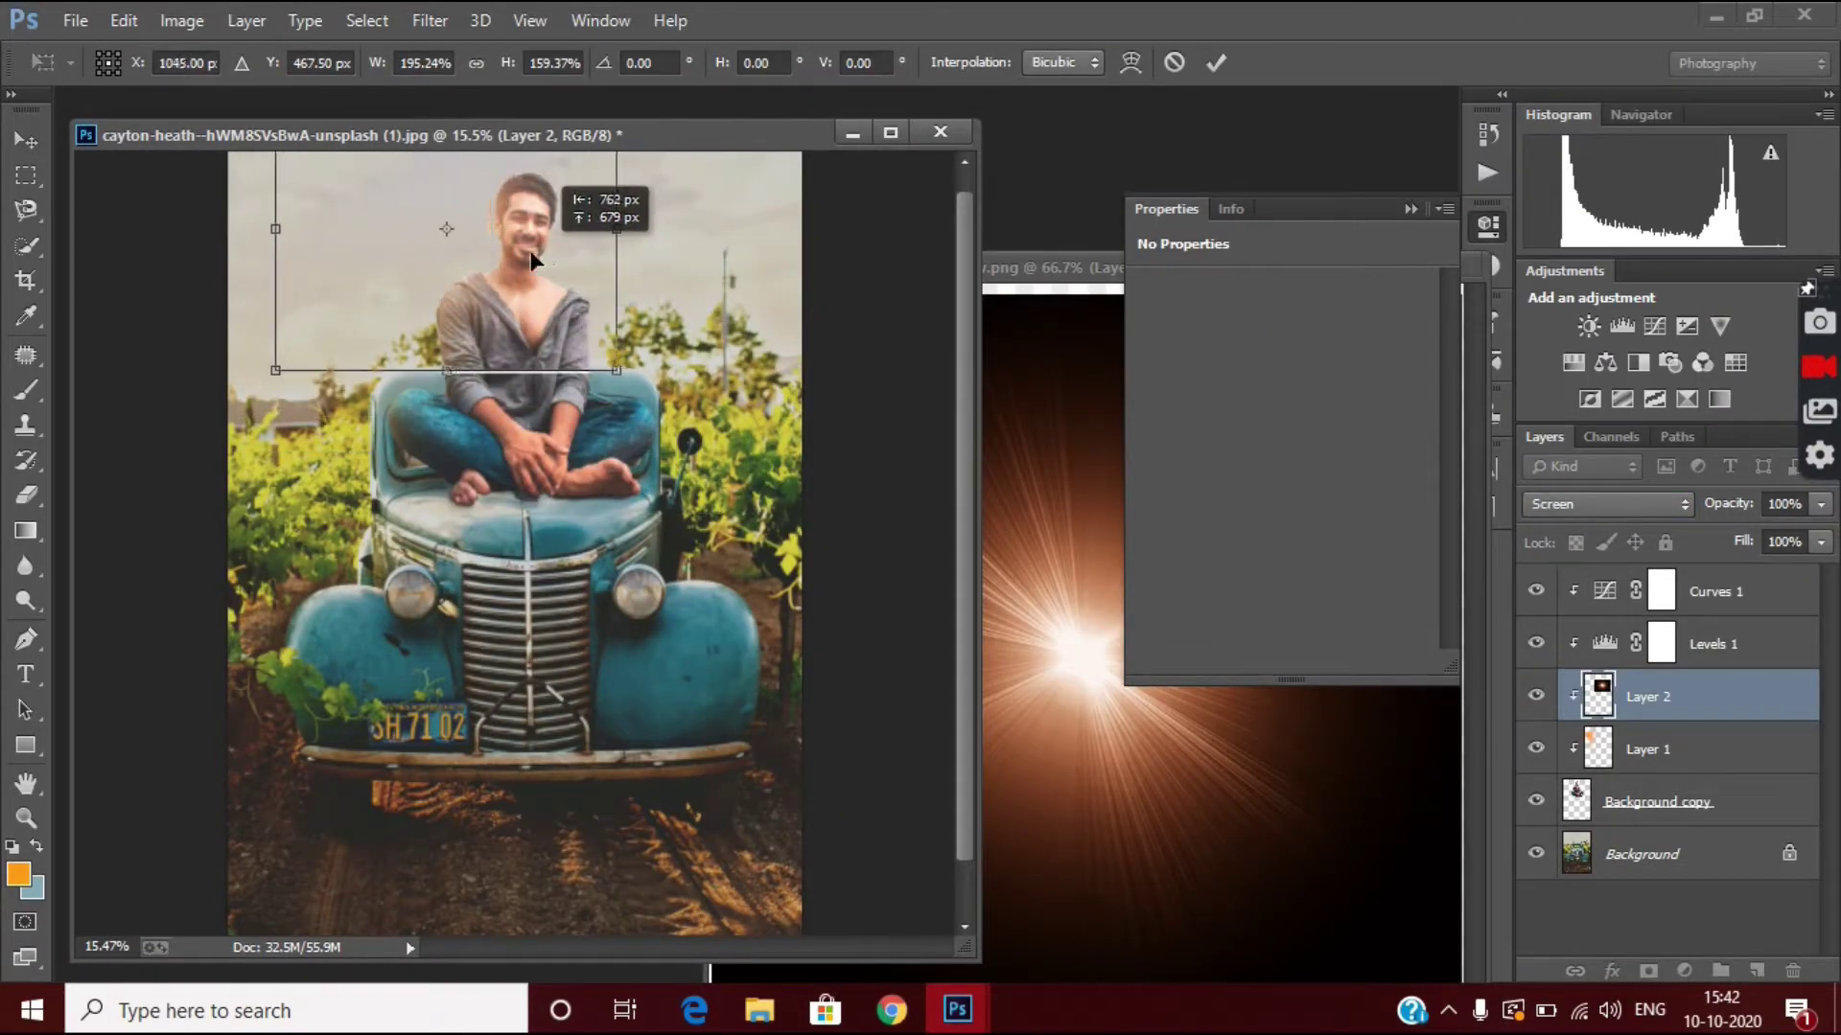
key("Return")
left_click_drag(1055, 268, 1059, 350)
left_click(1060, 352)
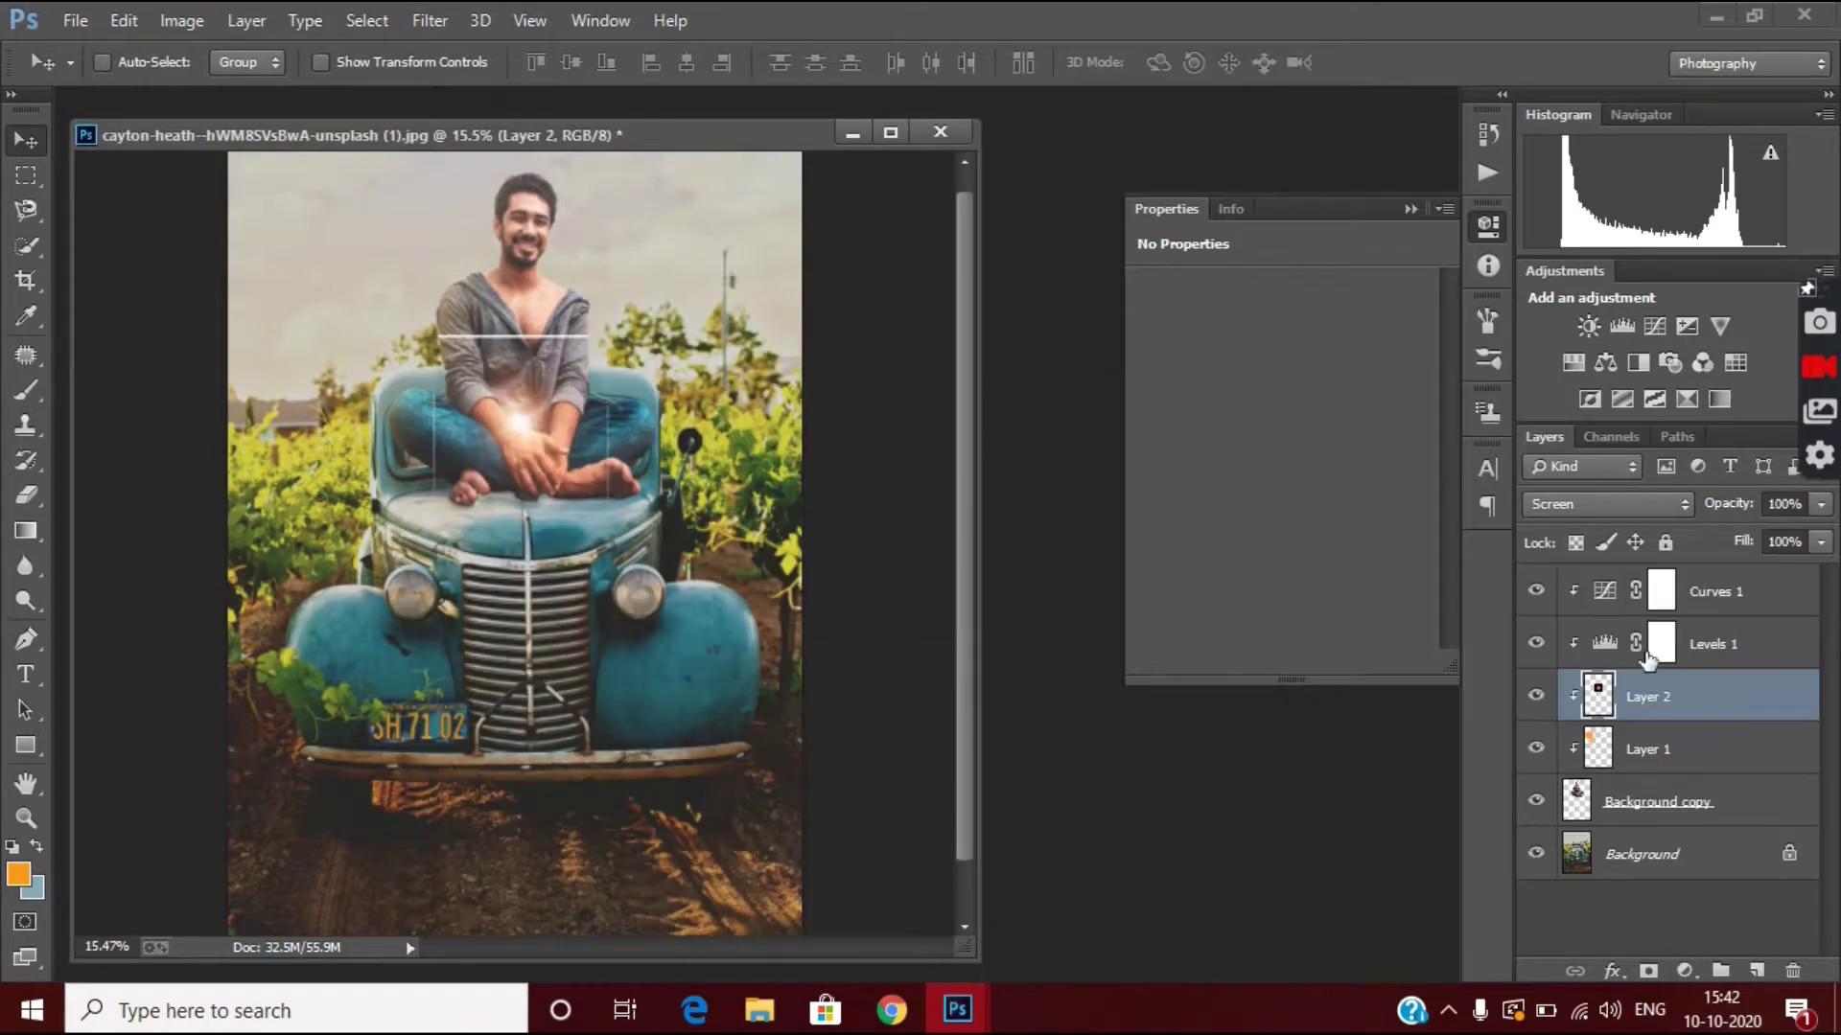
Move the flare layer down the stack, below the Background copy with the man.
left_click_drag(1647, 696, 1654, 772)
left_click_drag(504, 440, 403, 294)
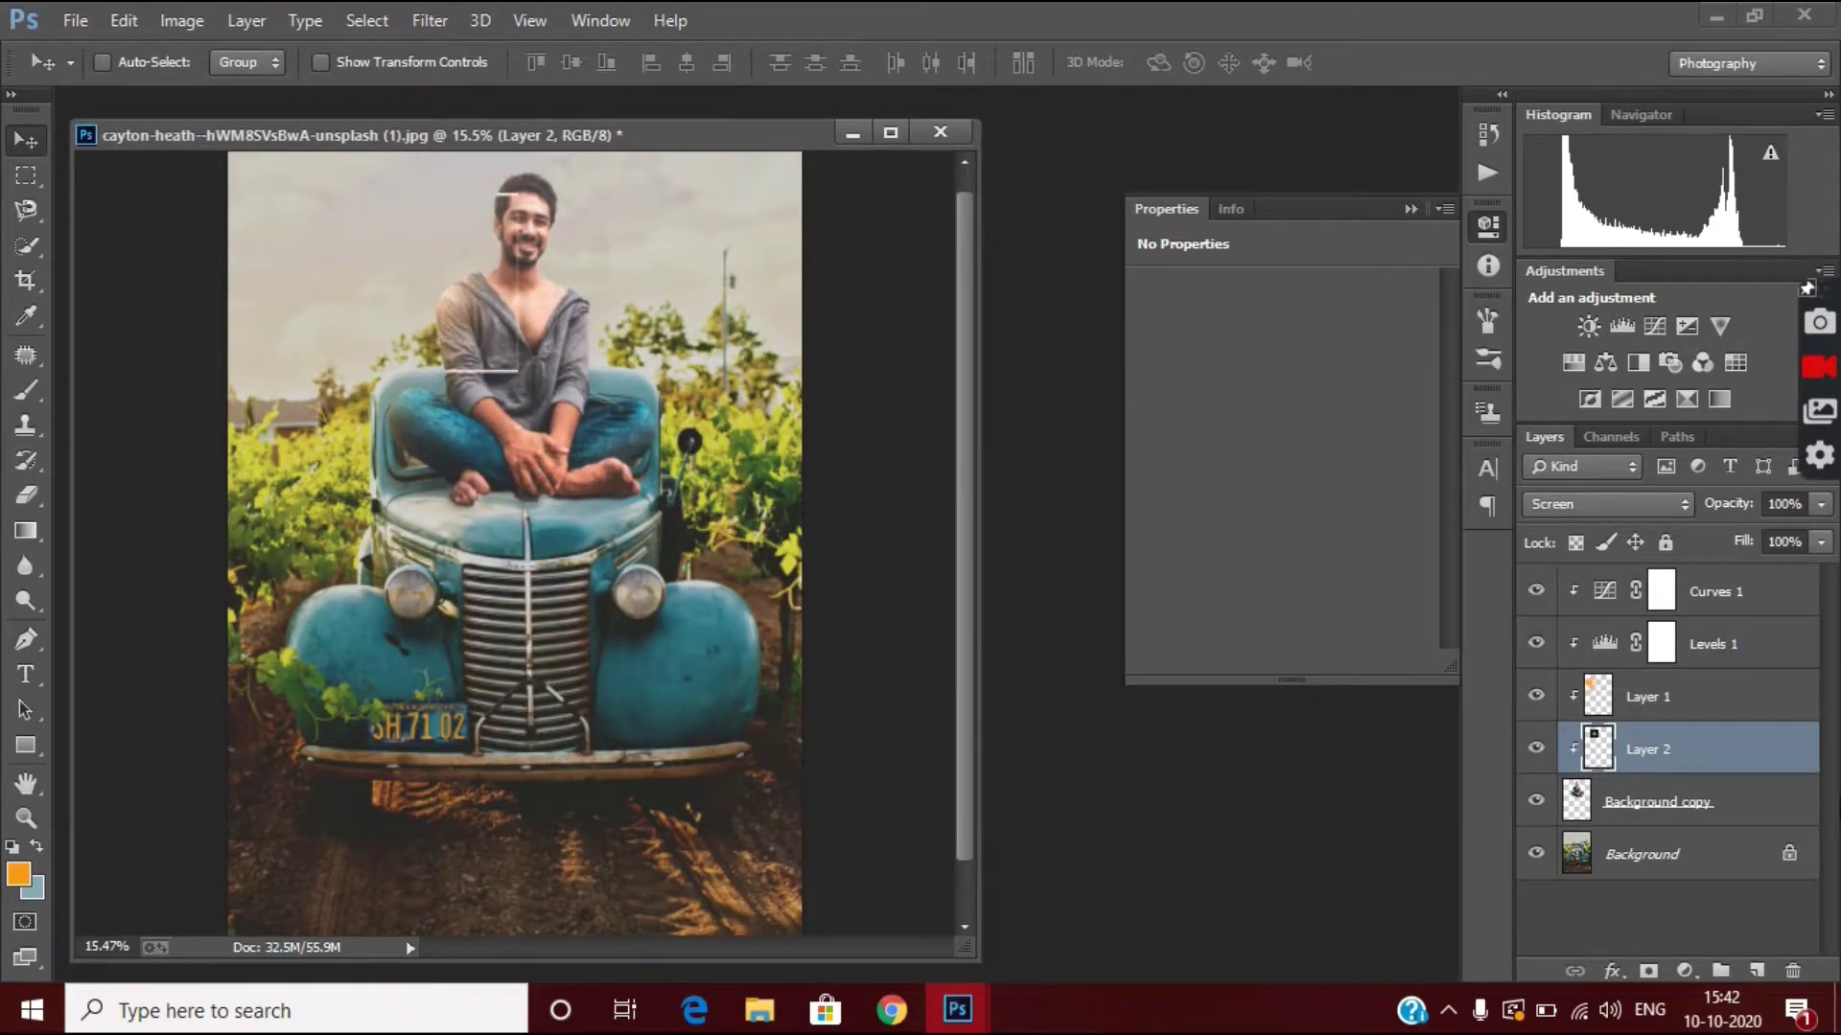
left_click_drag(1647, 749, 1649, 826)
left_click(479, 369, "ctrl")
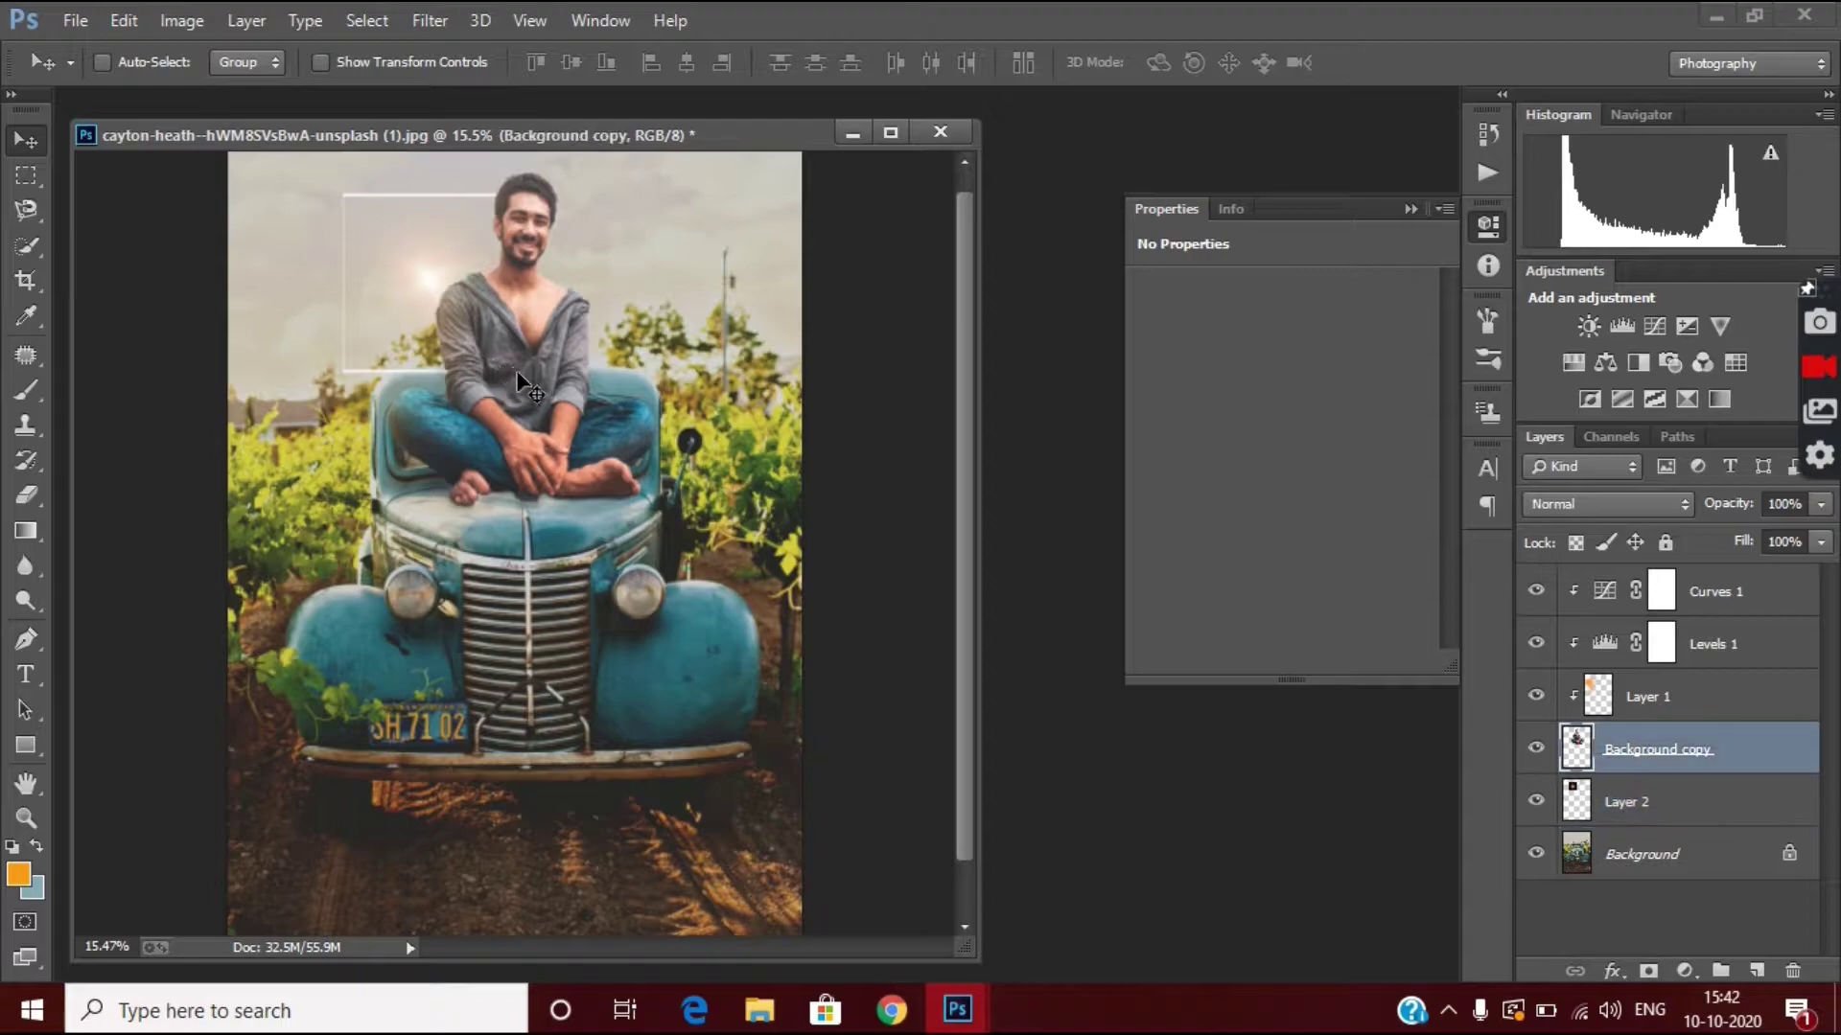
key("ctrl+t")
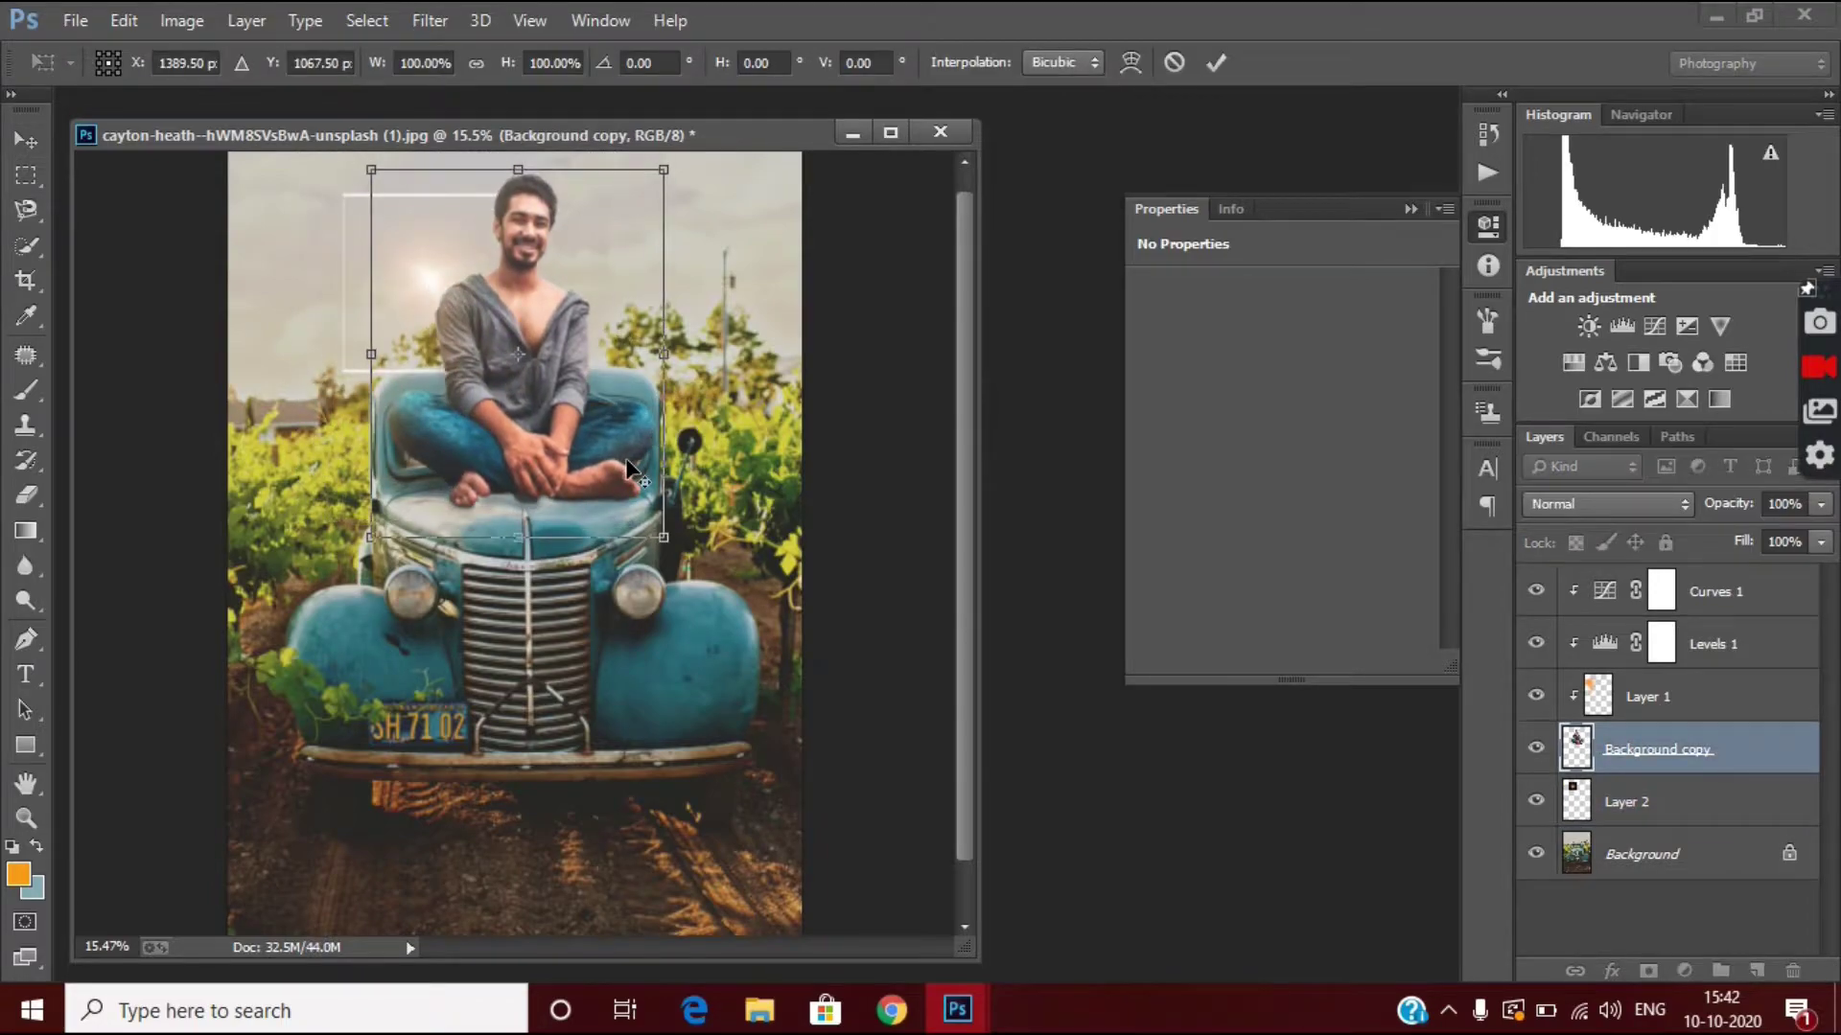
left_click(1172, 67)
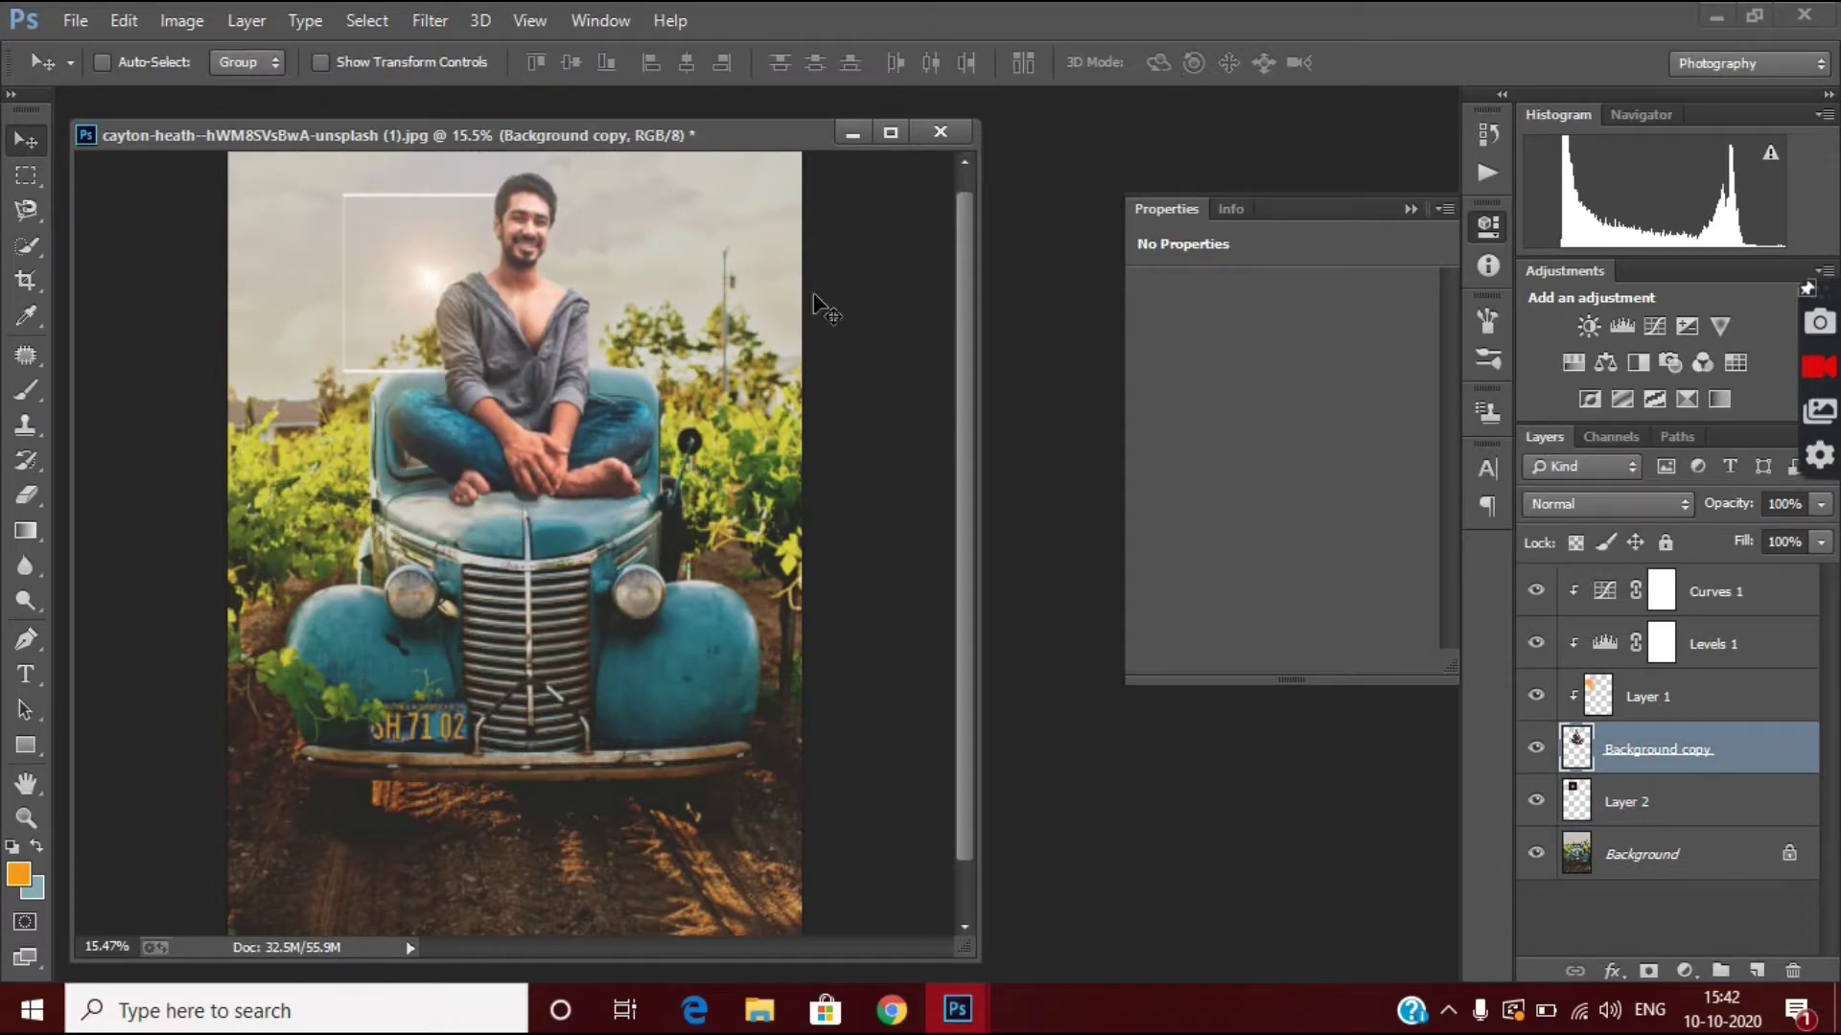
Place Layer 2's glow in the upper-left sky and fade it to 52% opacity.
left_click(1646, 811)
key("ctrl+t")
mouse_move(517, 368)
left_mouse_down()
mouse_move(538, 366)
mouse_move(458, 320)
left_mouse_up()
left_click(1820, 504)
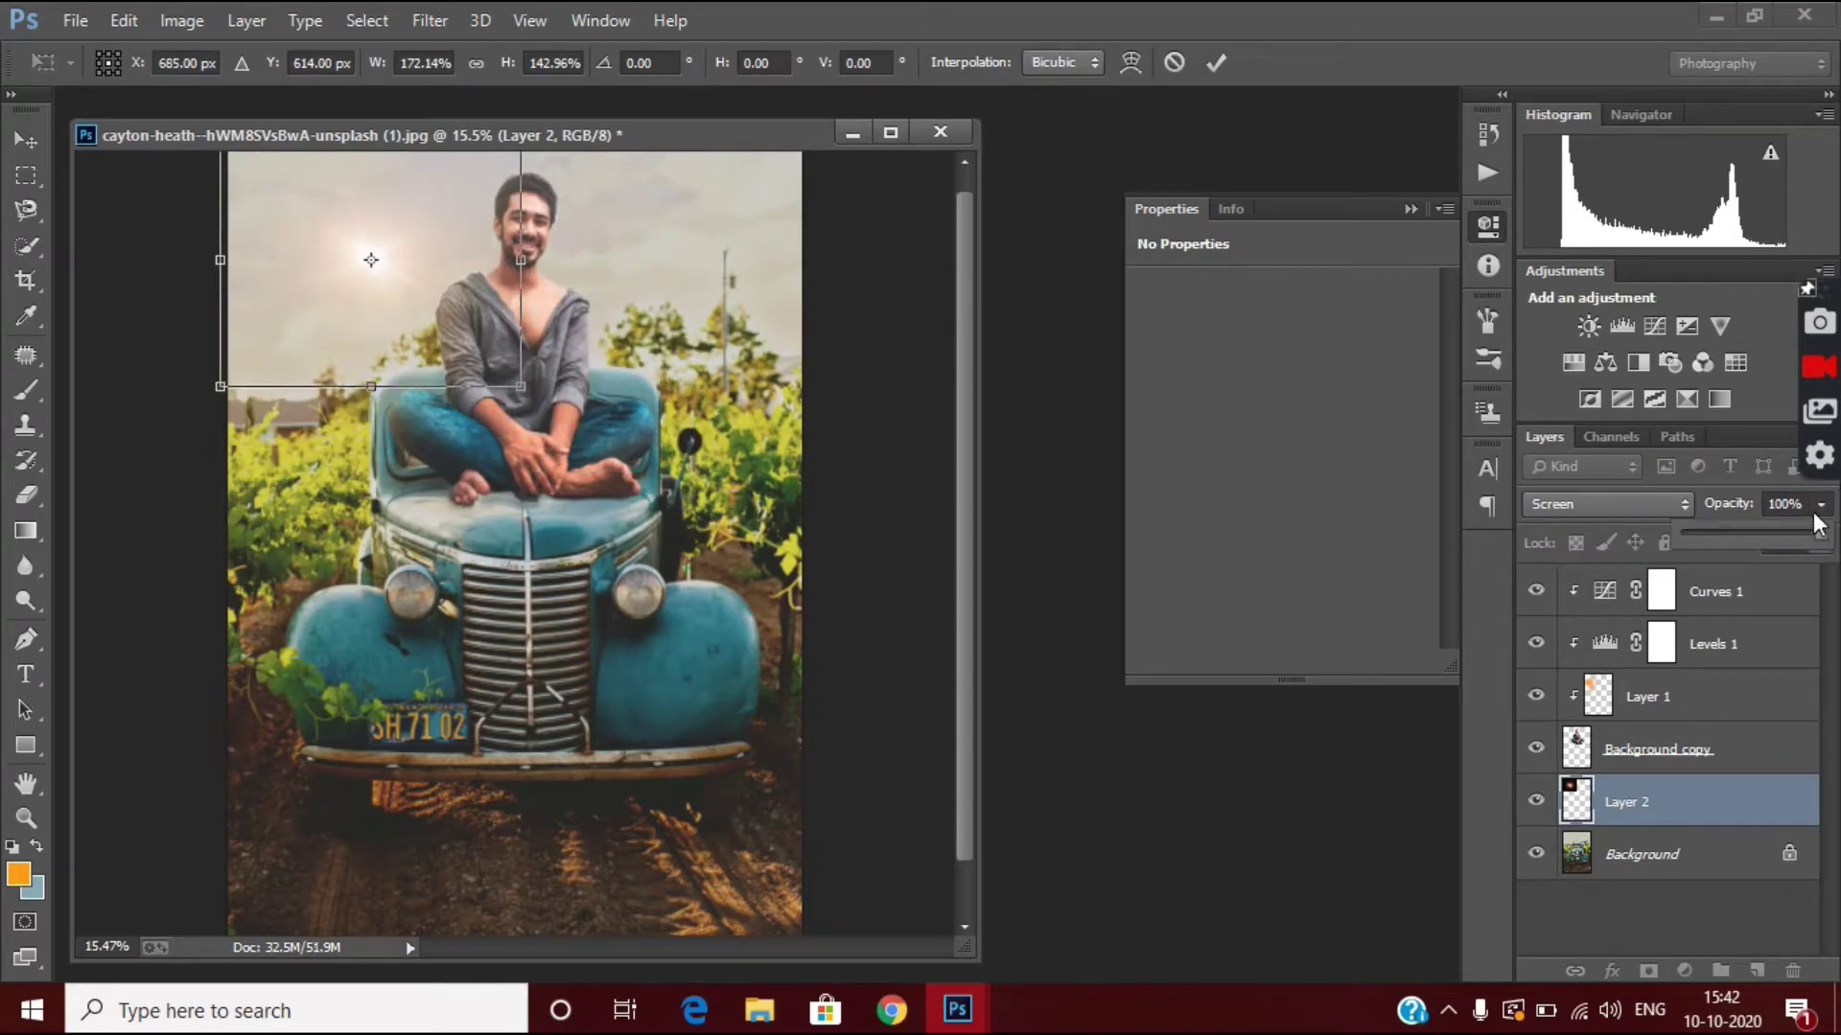
left_click_drag(1820, 534, 1756, 552)
key("ctrl+minus")
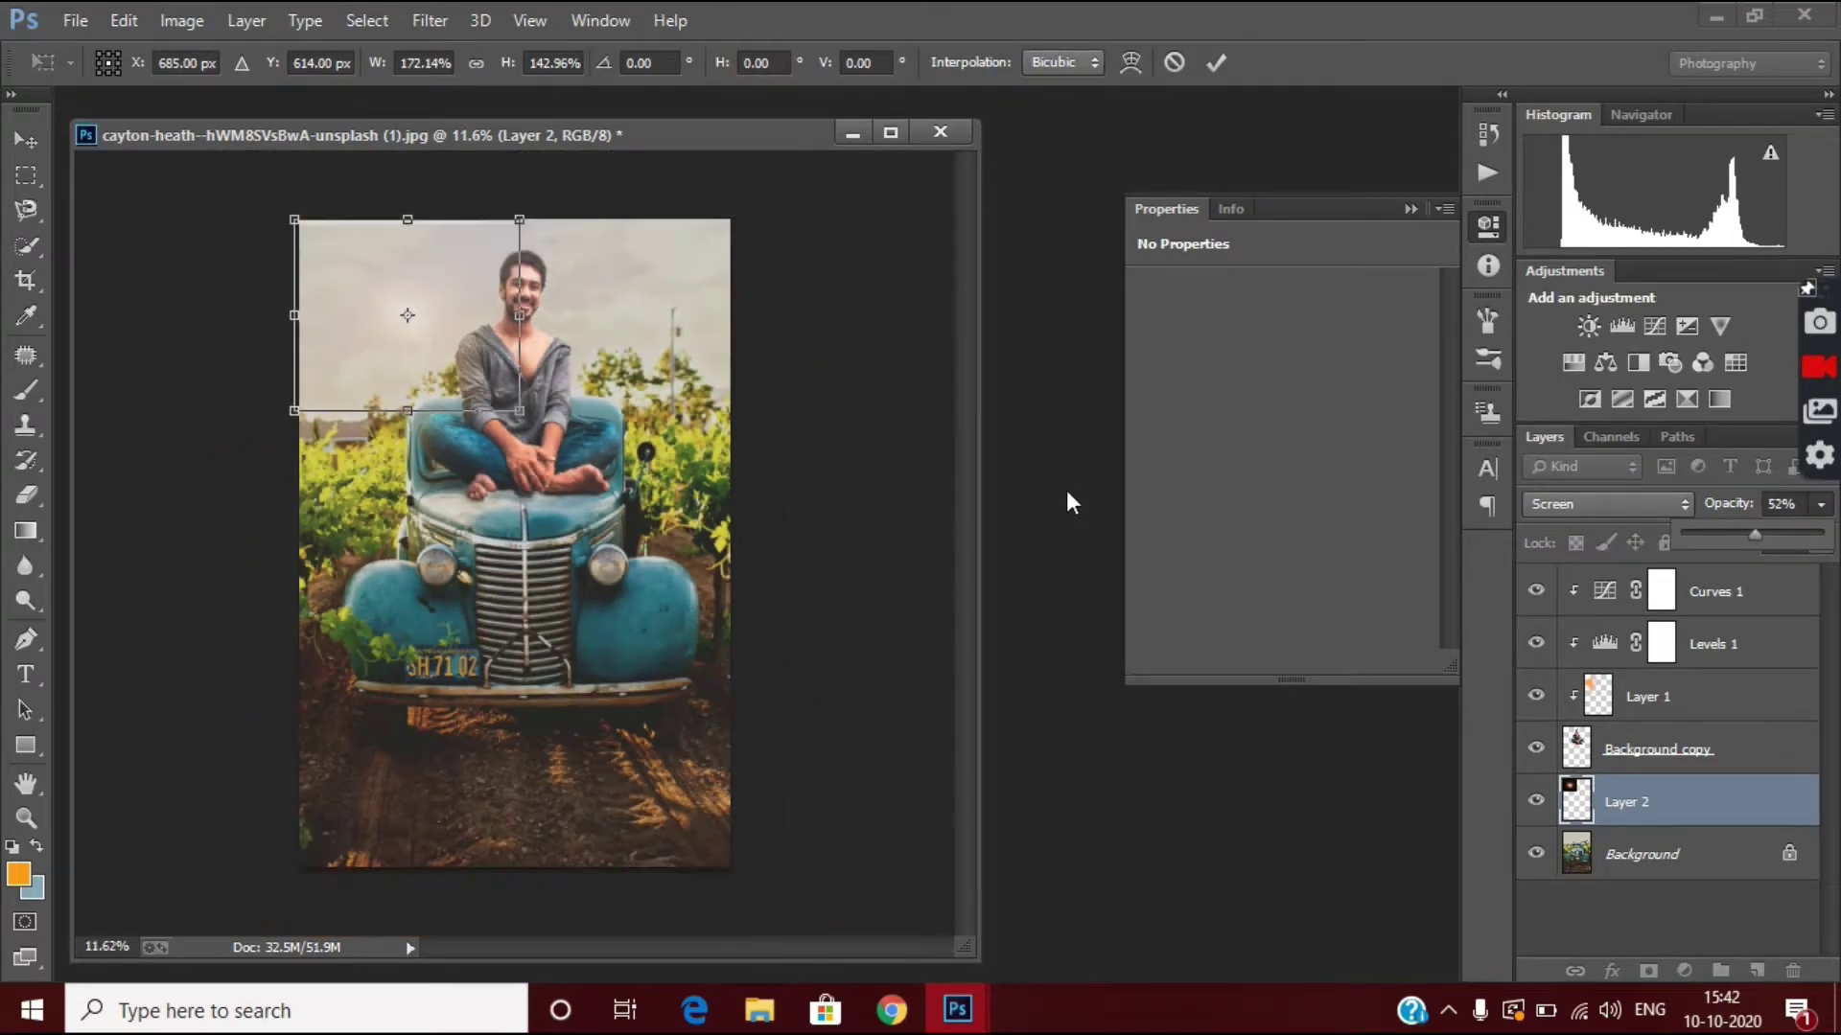
left_click_drag(462, 330, 499, 321)
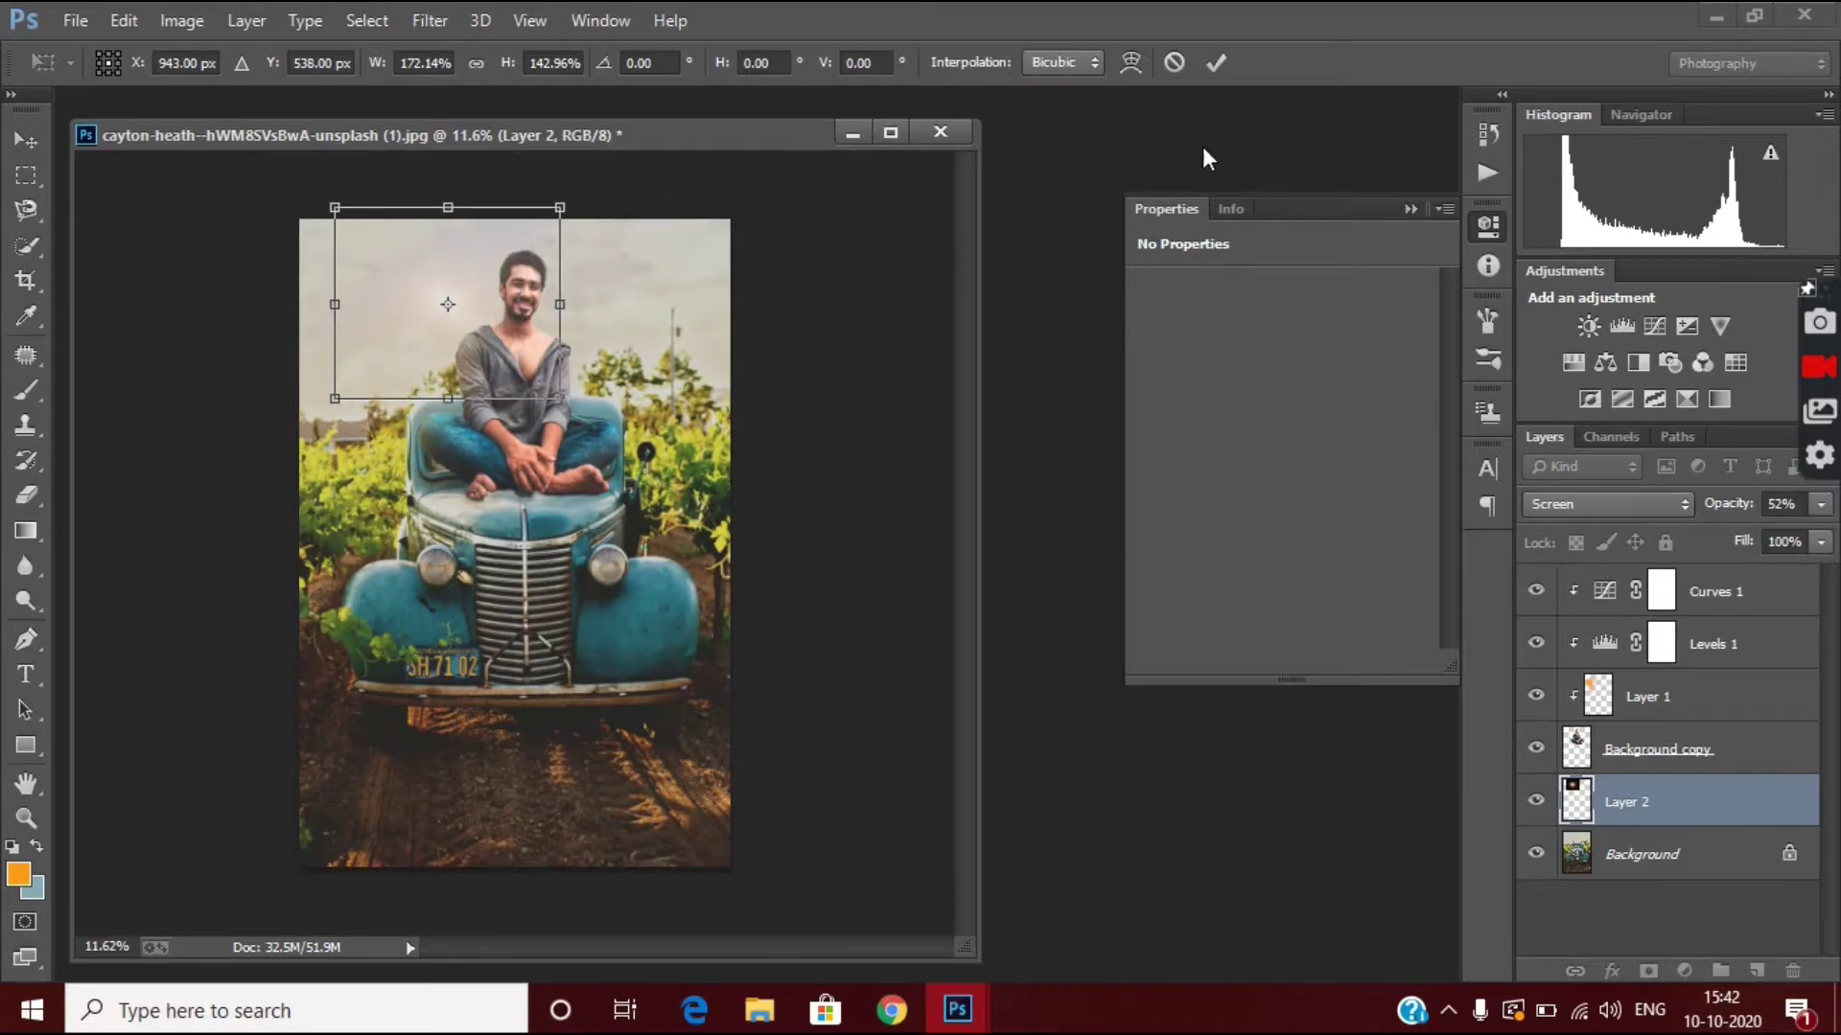
left_click(1215, 62)
scroll(523, 239, "up", 4)
scroll(522, 239, "down", 1)
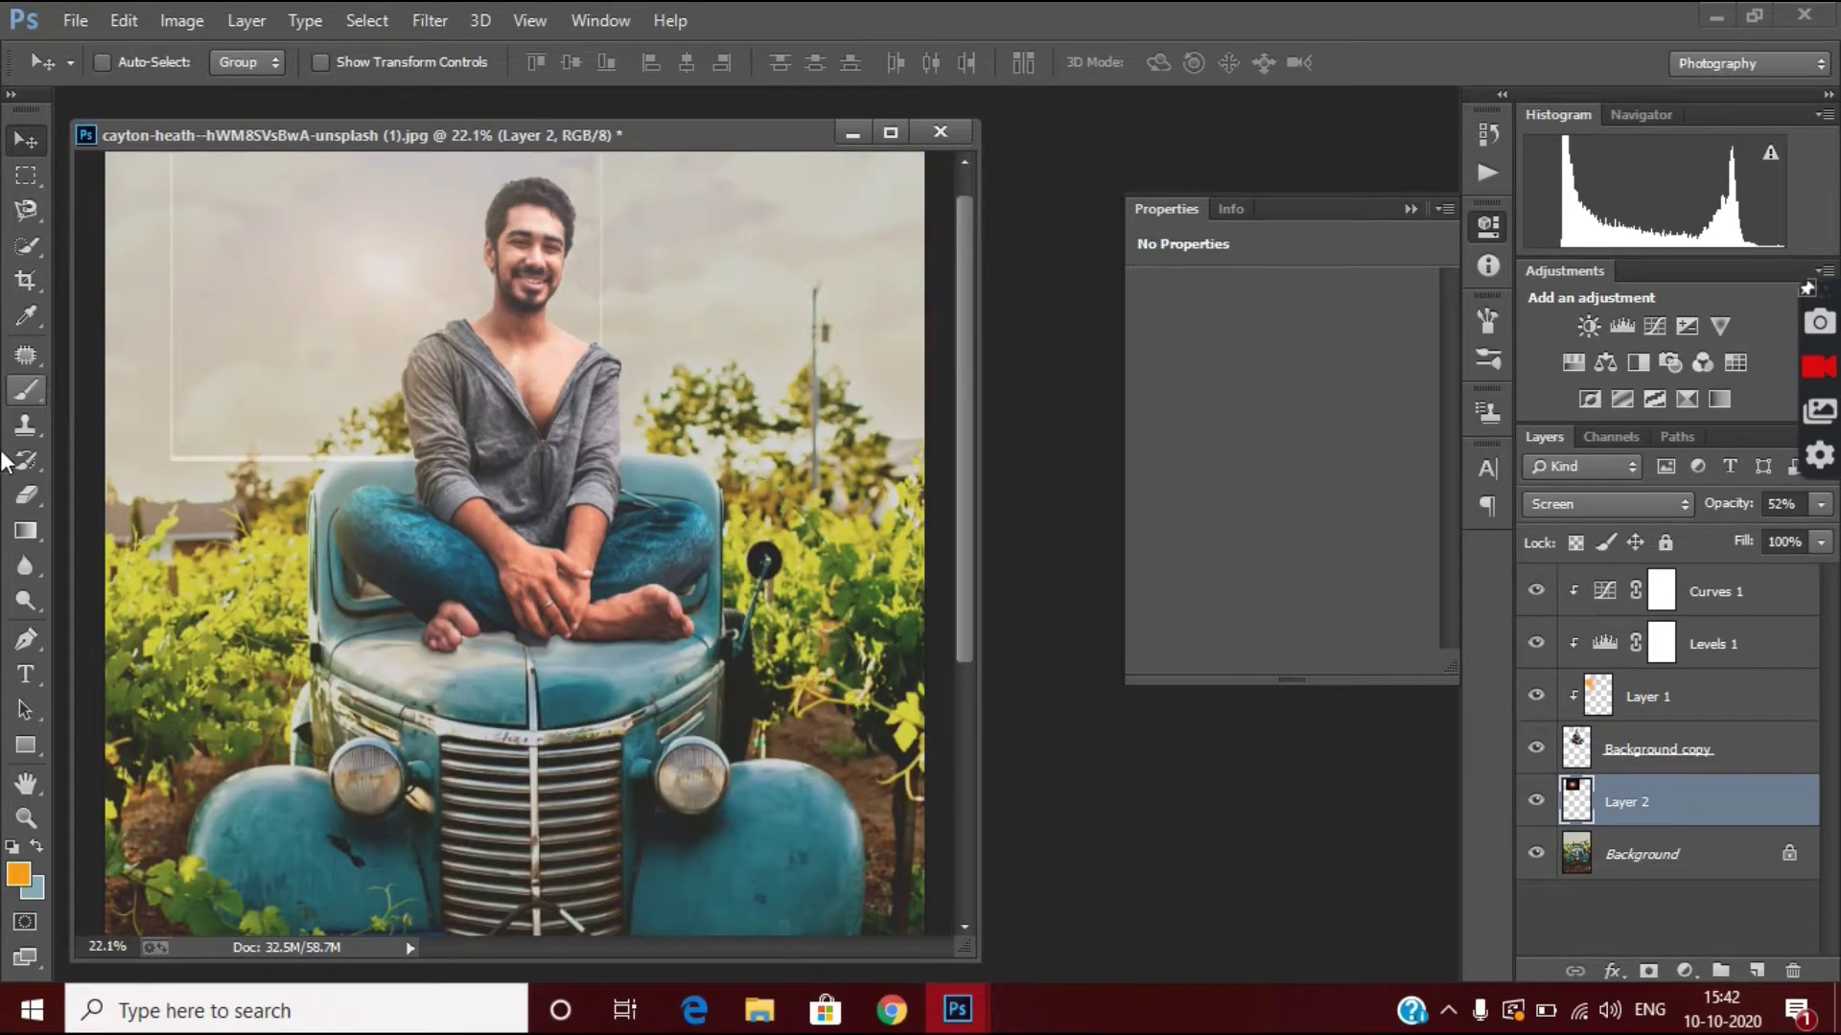
left_click(26, 494)
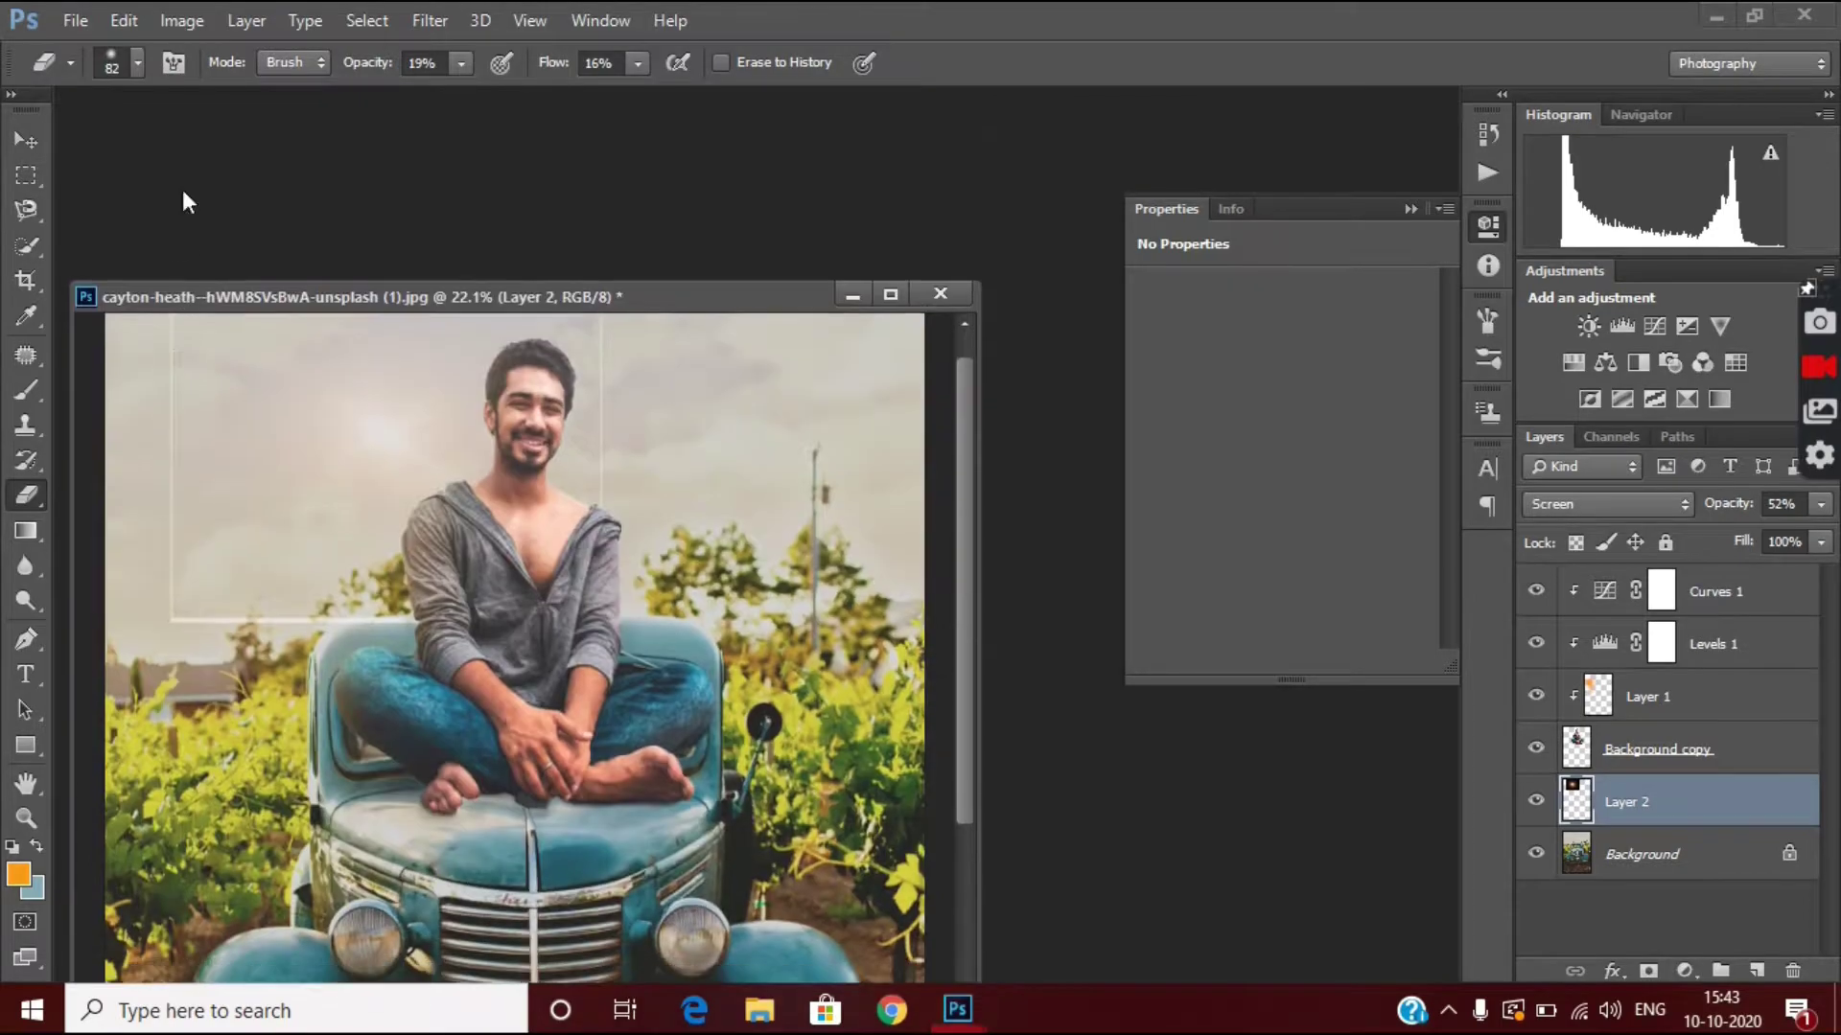
Erase the white edge line across the sky with a 100% opacity Eraser.
scroll(176, 402, "up", 4)
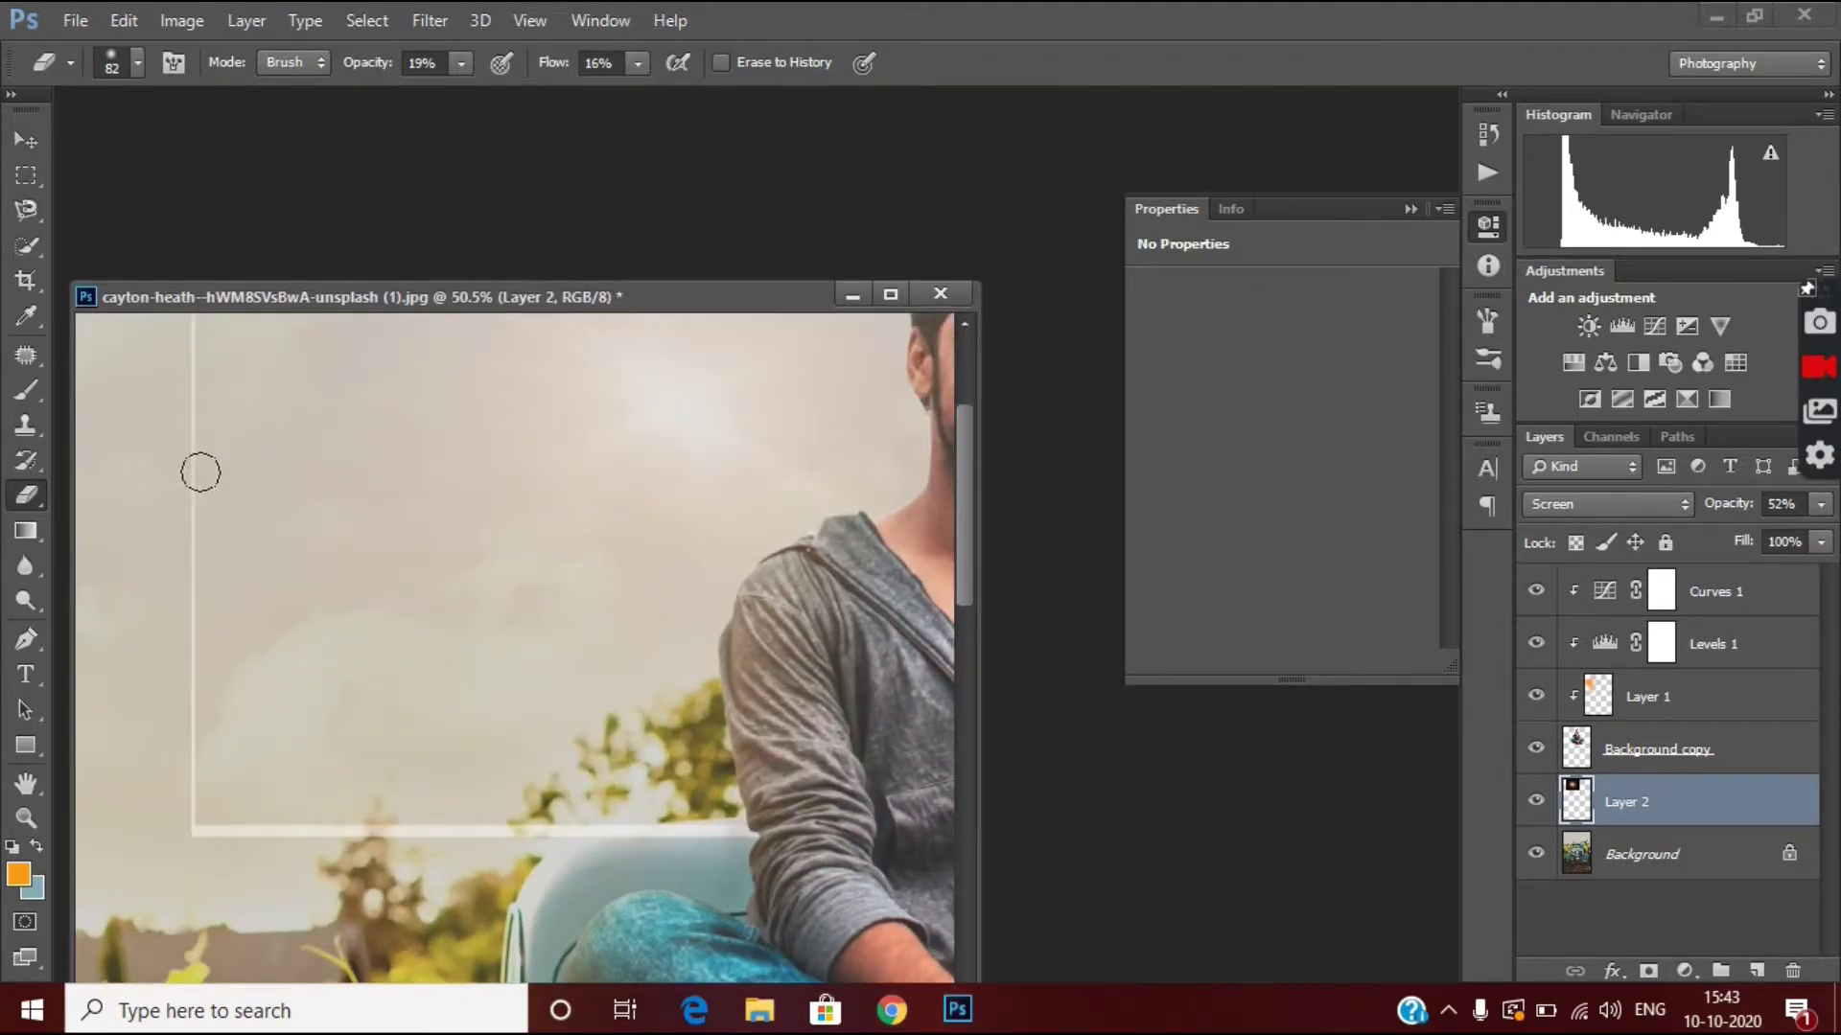
left_click_drag(461, 63, 533, 103)
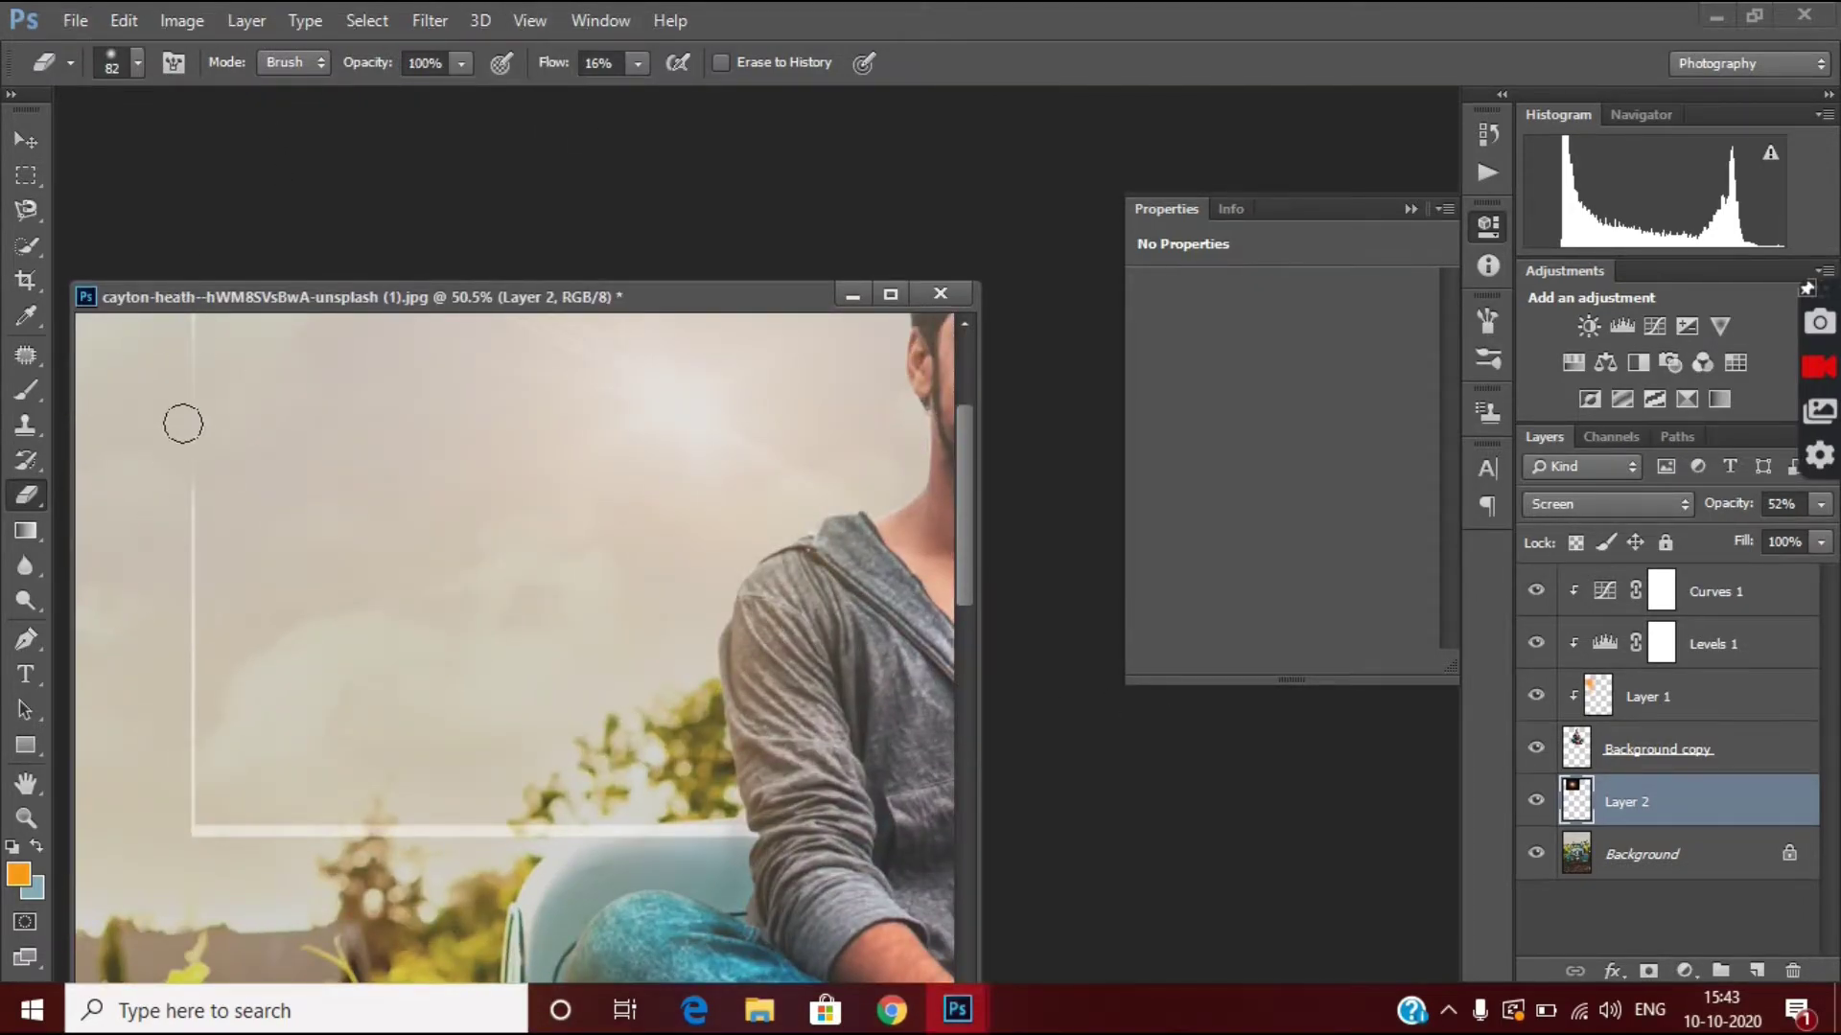
left_click_drag(288, 296, 409, 169)
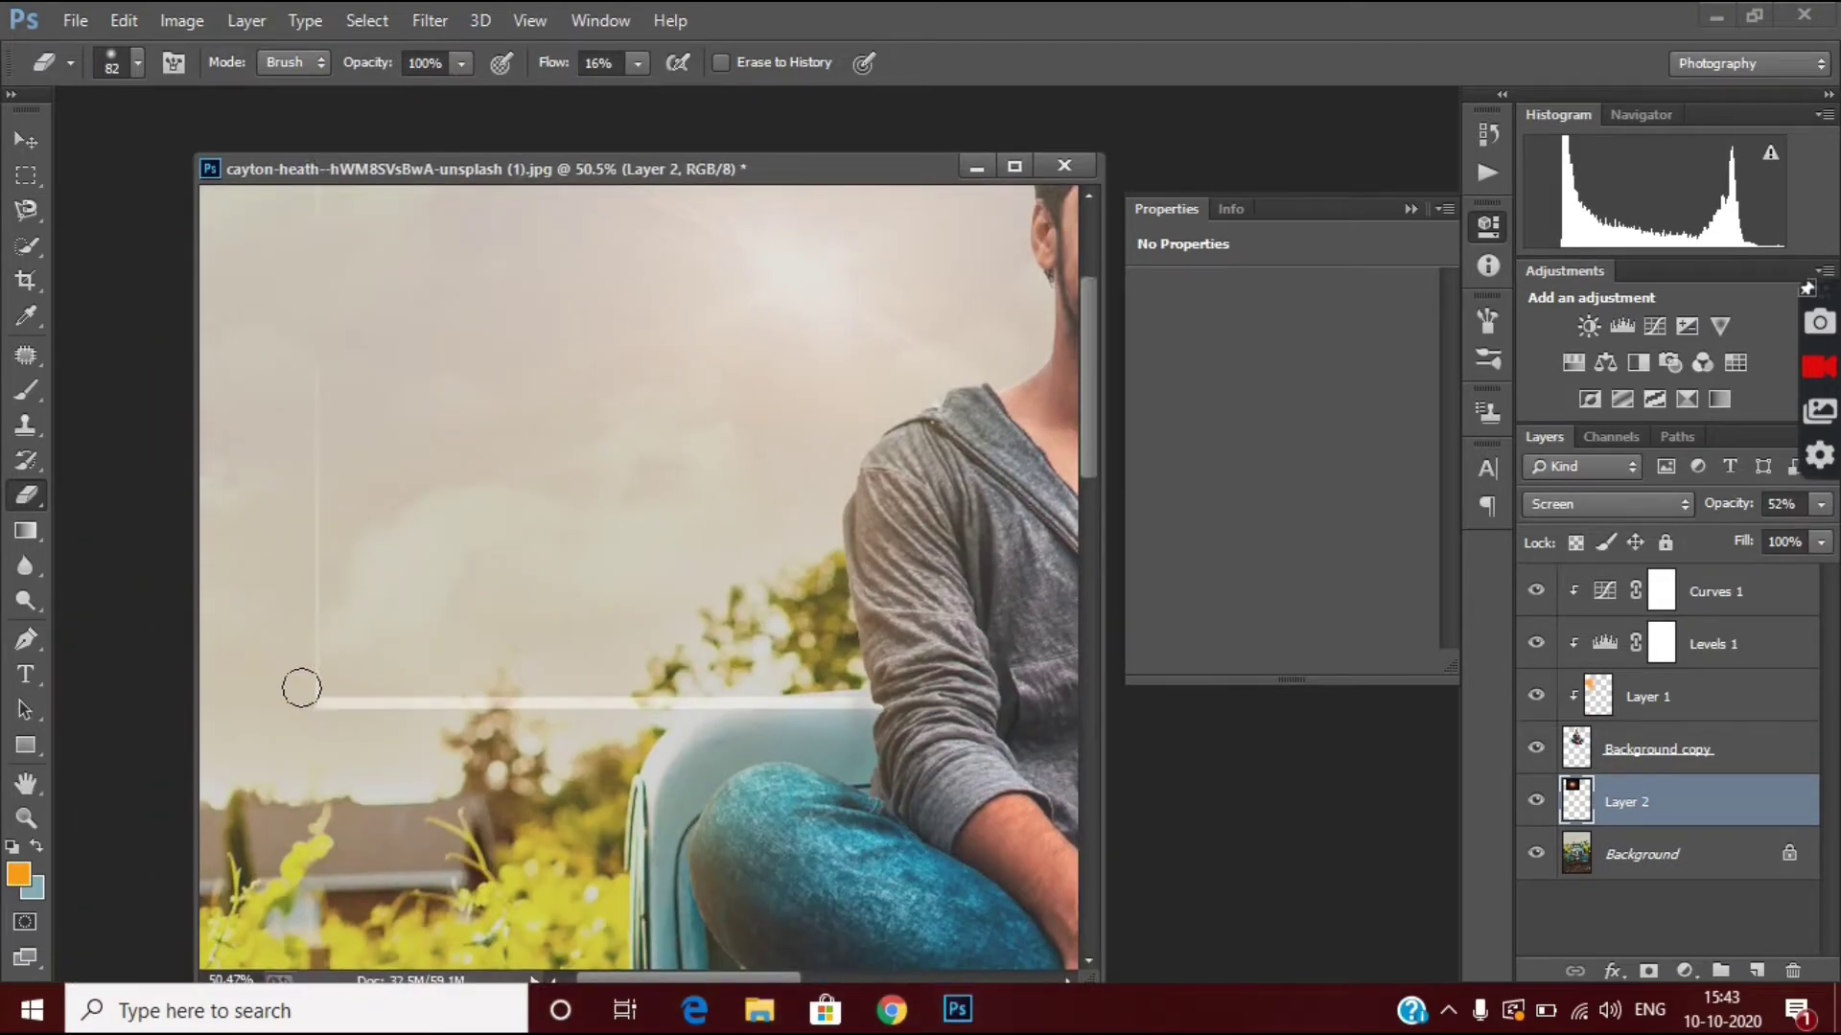
left_click(138, 64)
mouse_move(317, 703)
left_mouse_down()
mouse_move(460, 681)
mouse_move(791, 706)
left_mouse_up()
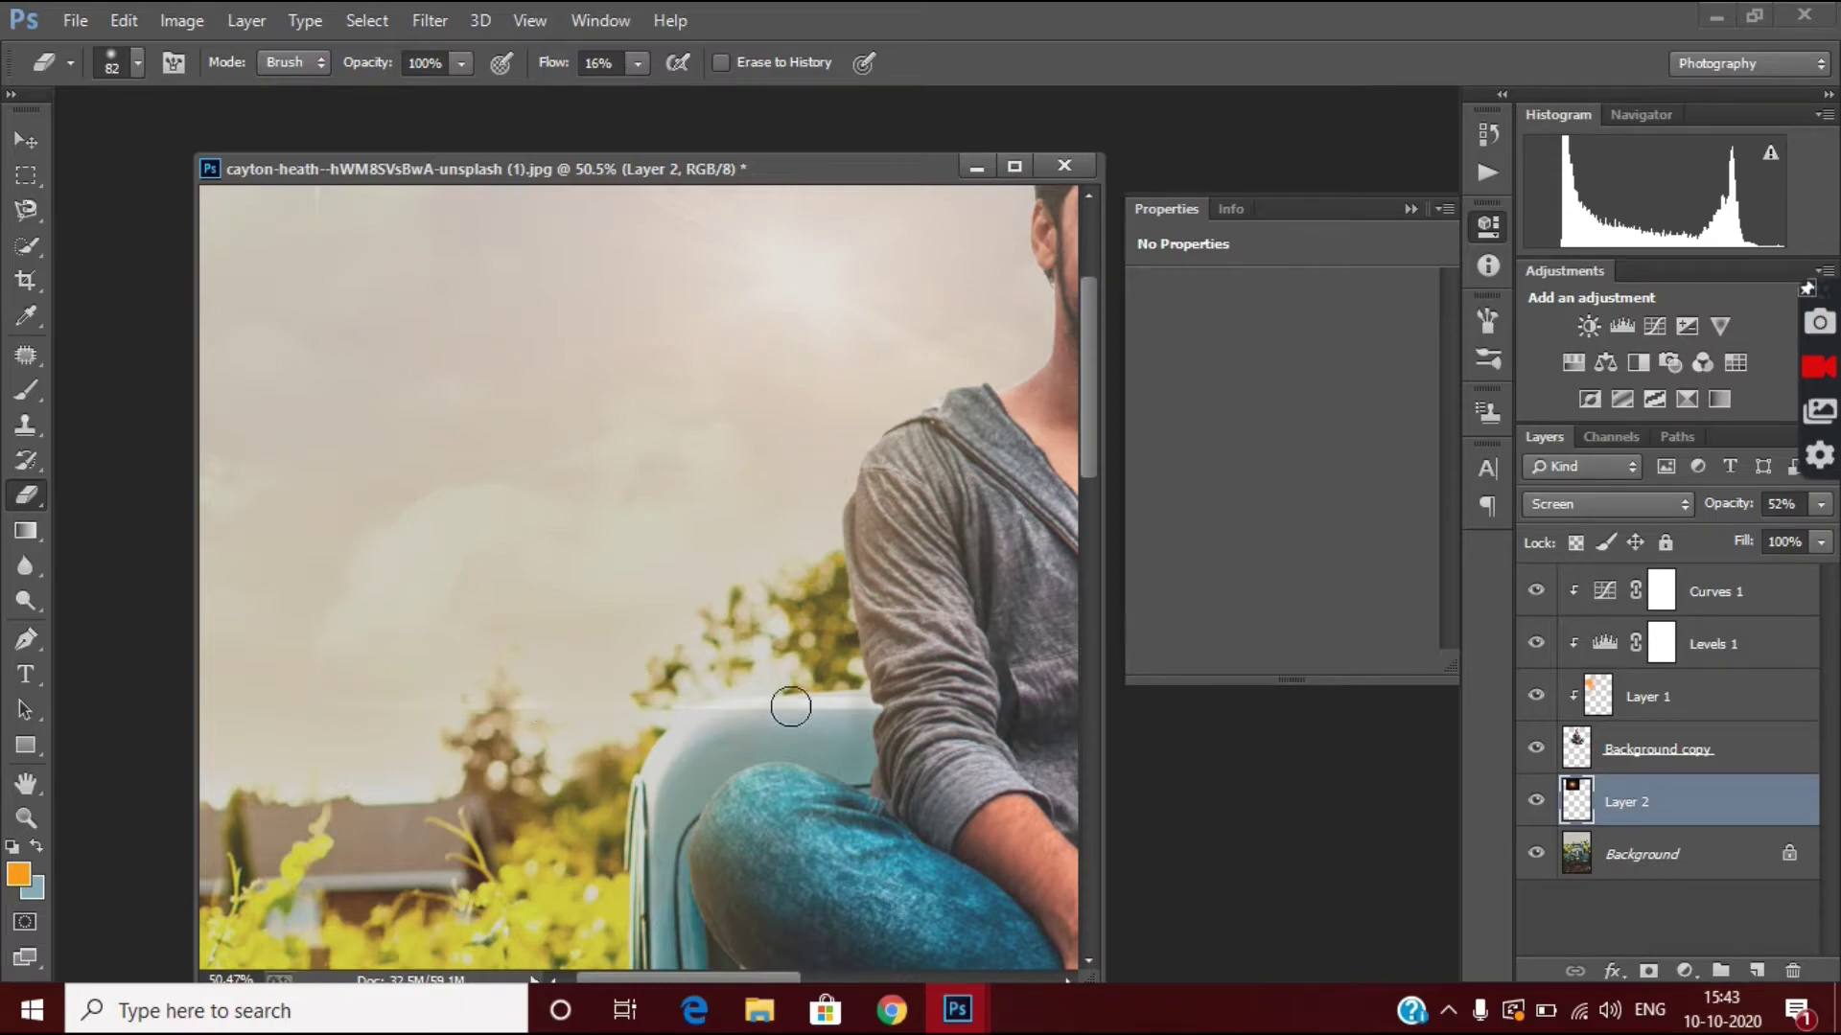
scroll(600, 724, "down", 3)
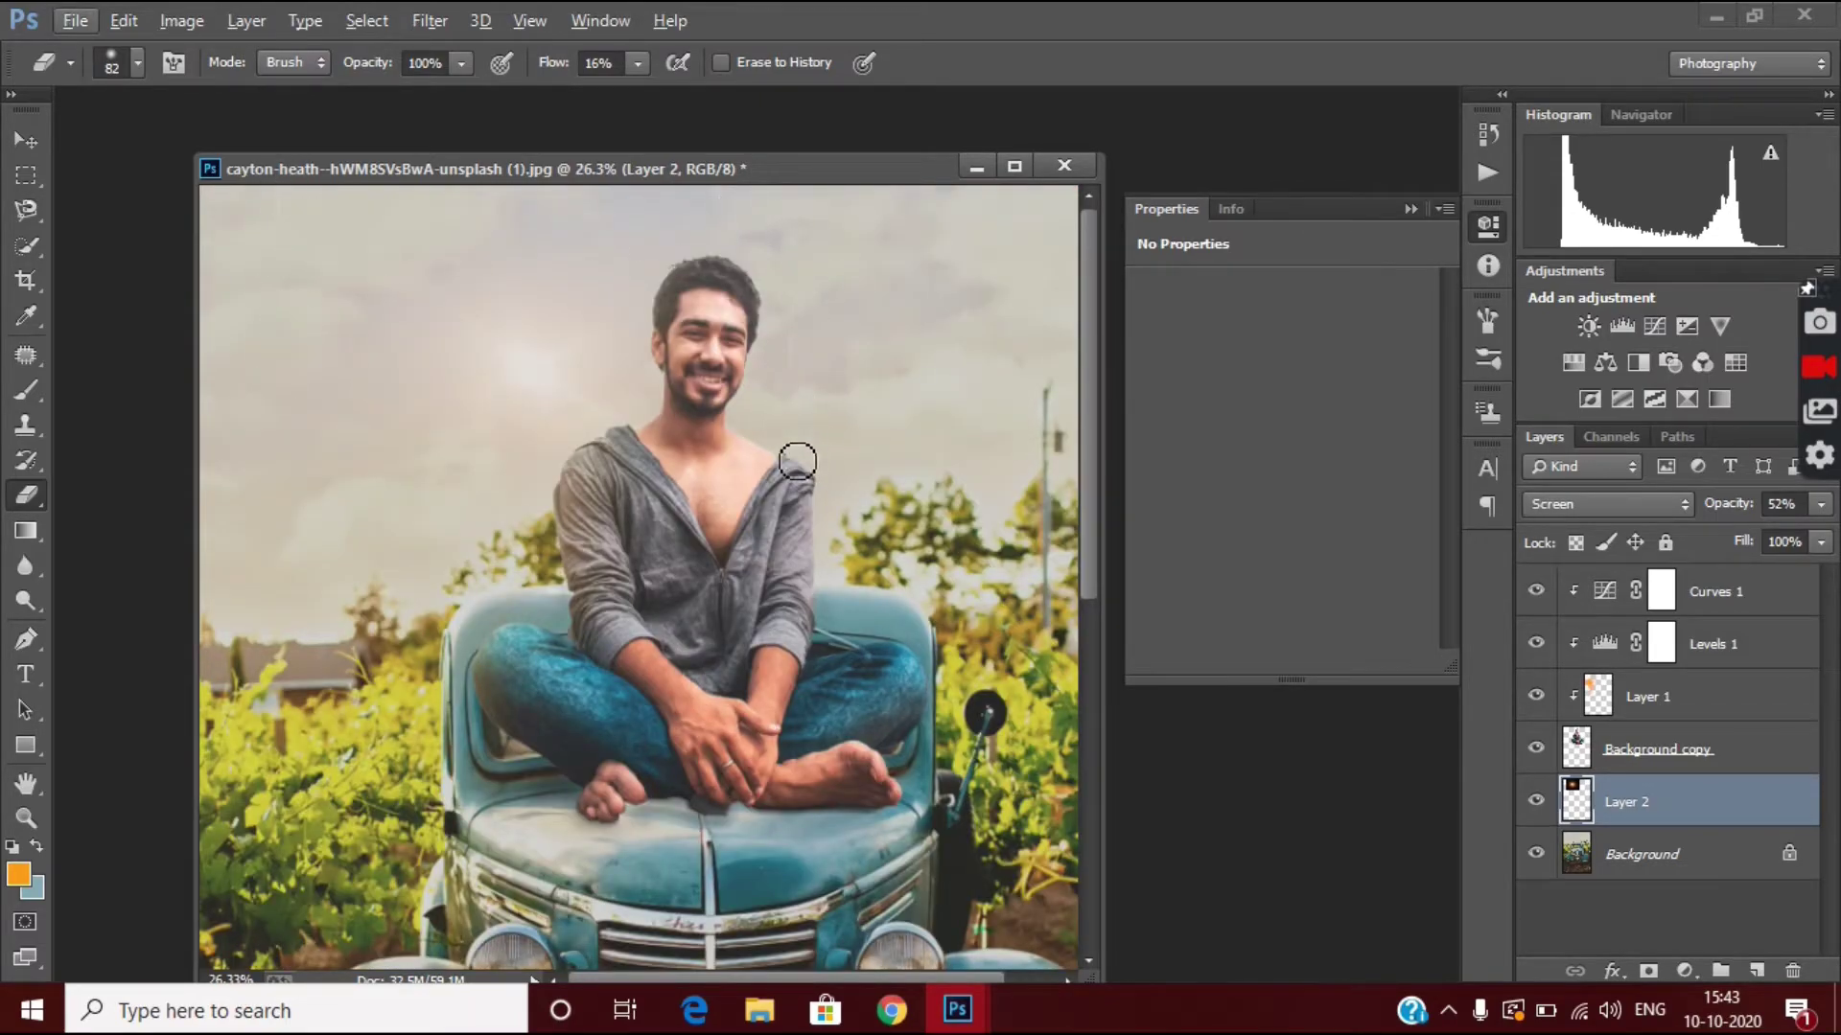
Fade Layer 2's glow further to 29% opacity.
key("alt")
left_click(1820, 503)
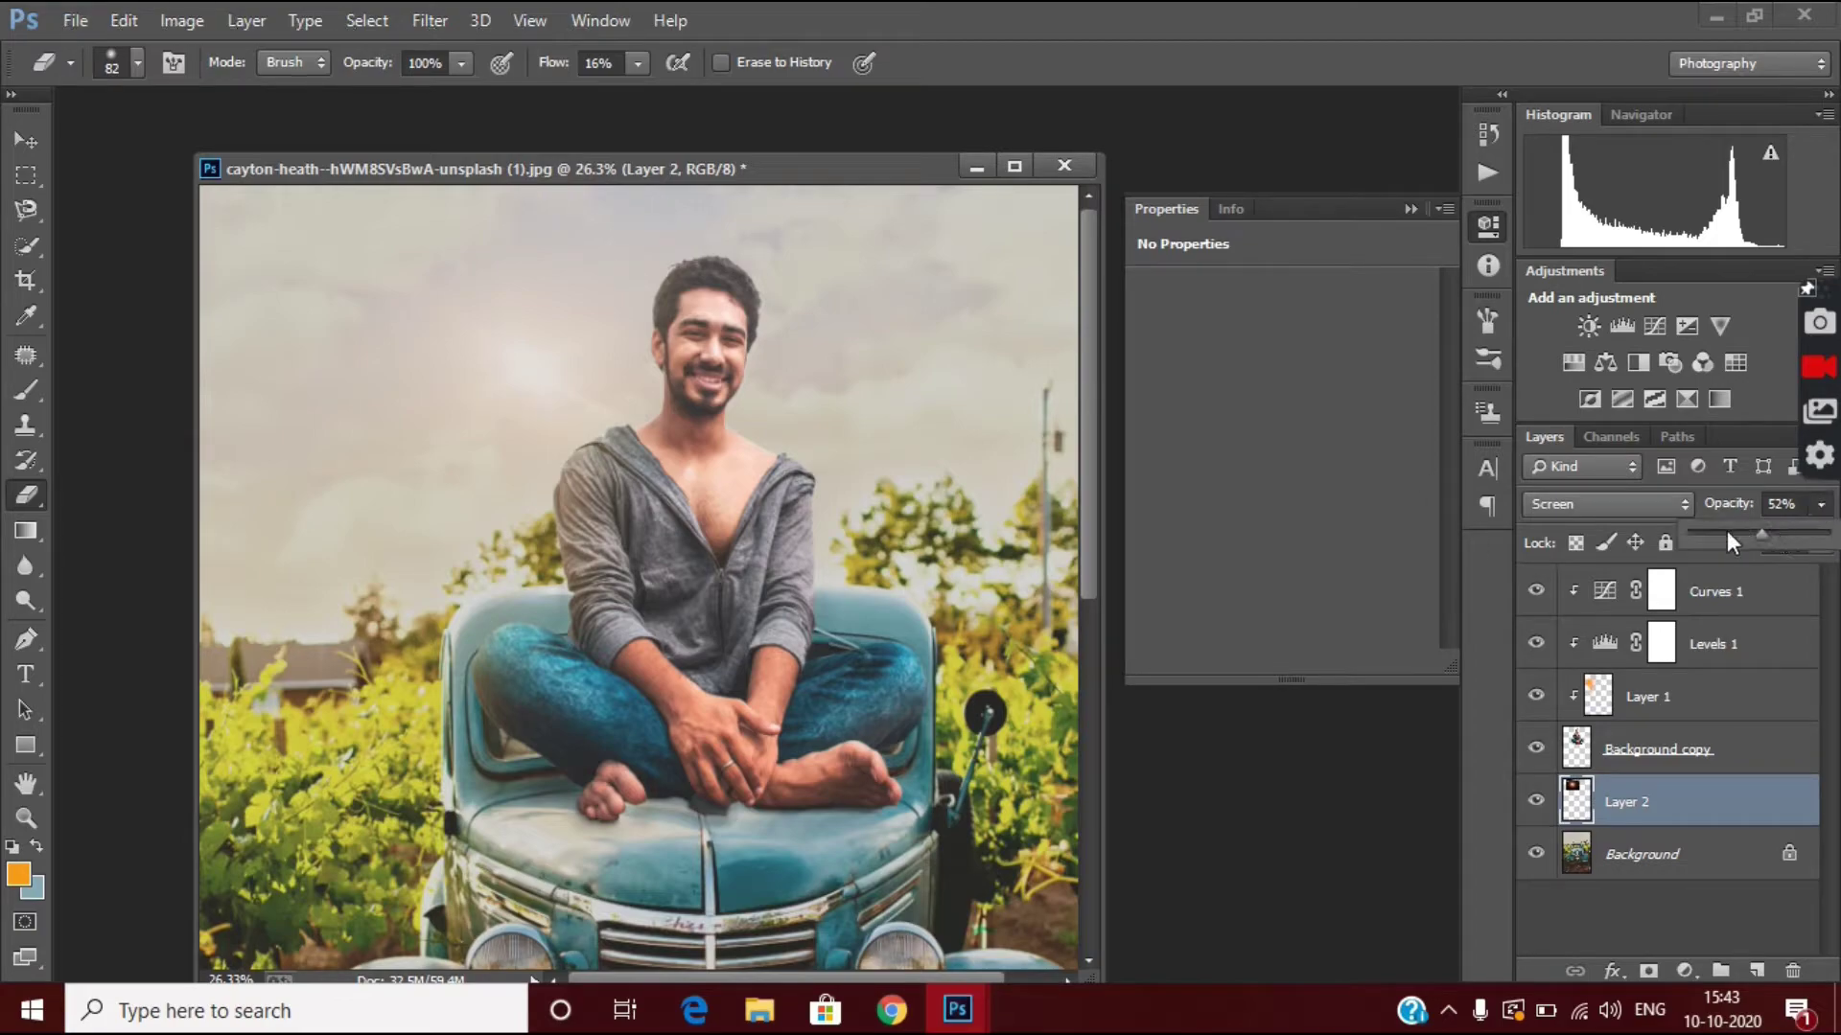
left_click_drag(1727, 531, 1730, 537)
scroll(599, 643, "down", 2)
Add a Vibrance adjustment boosted to +92 above the Background layer.
scroll(599, 644, "down", 1)
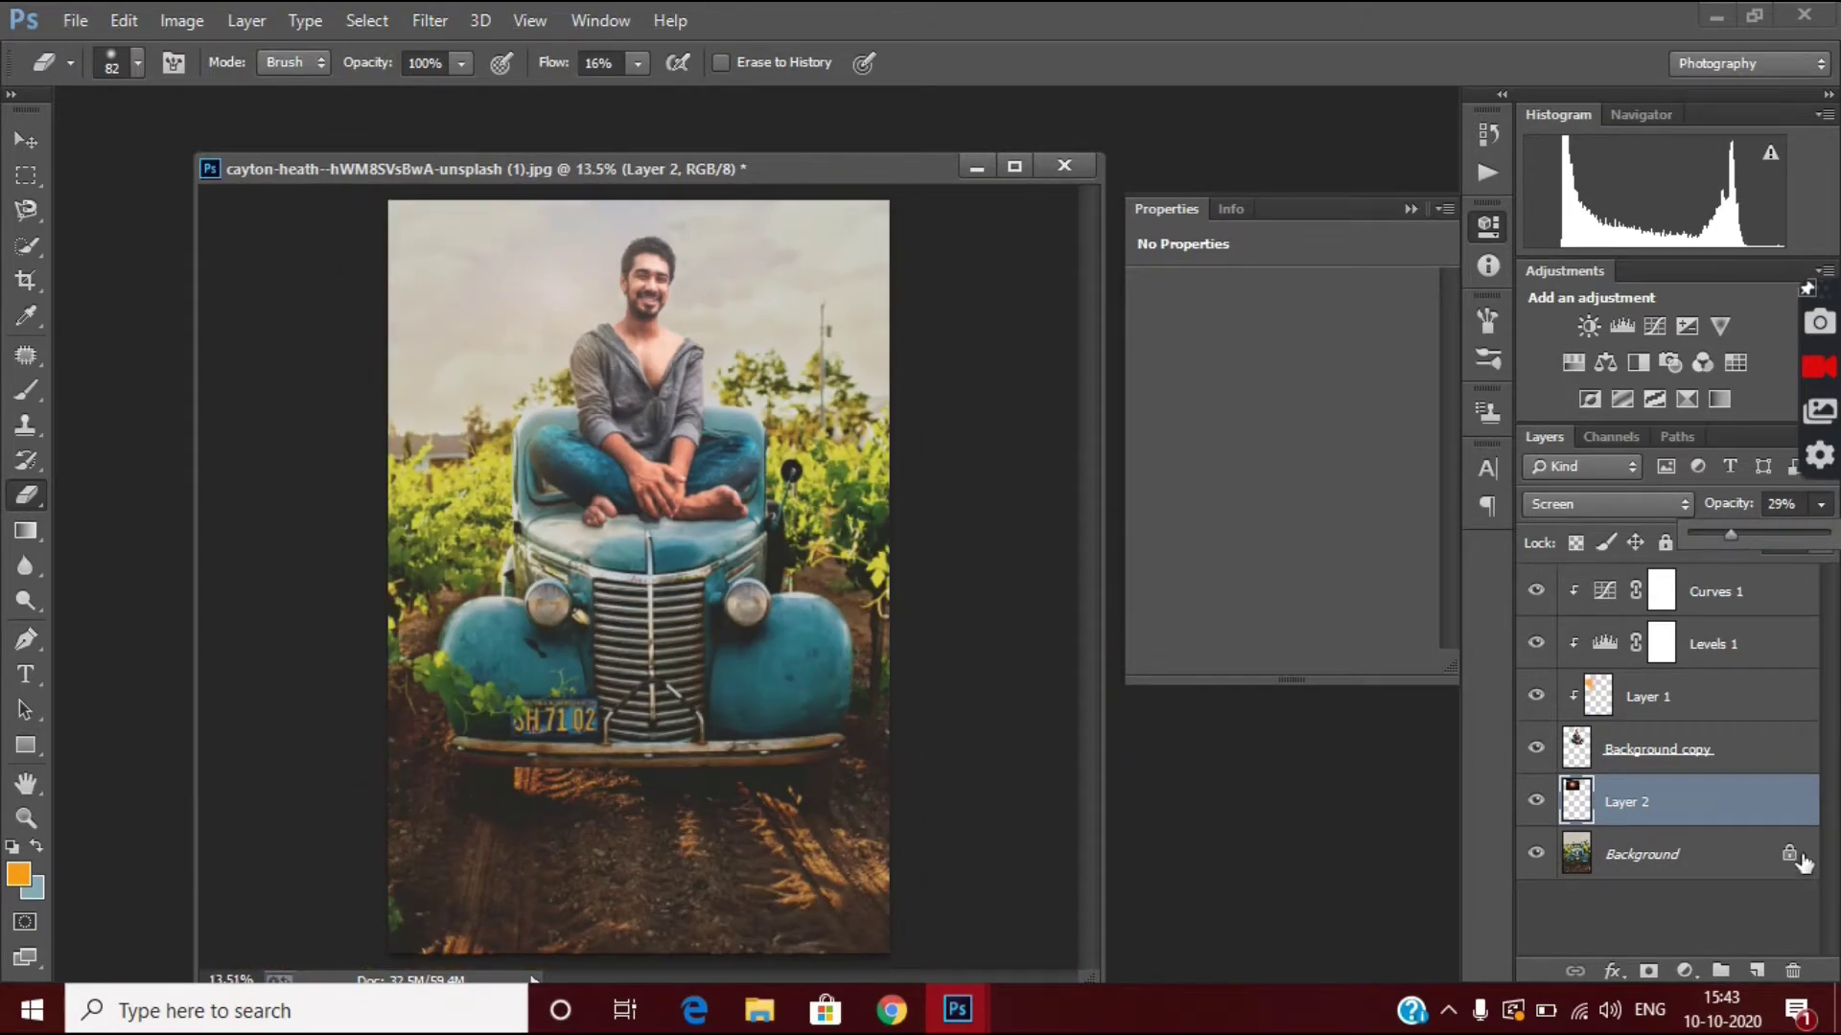
left_click(1730, 868)
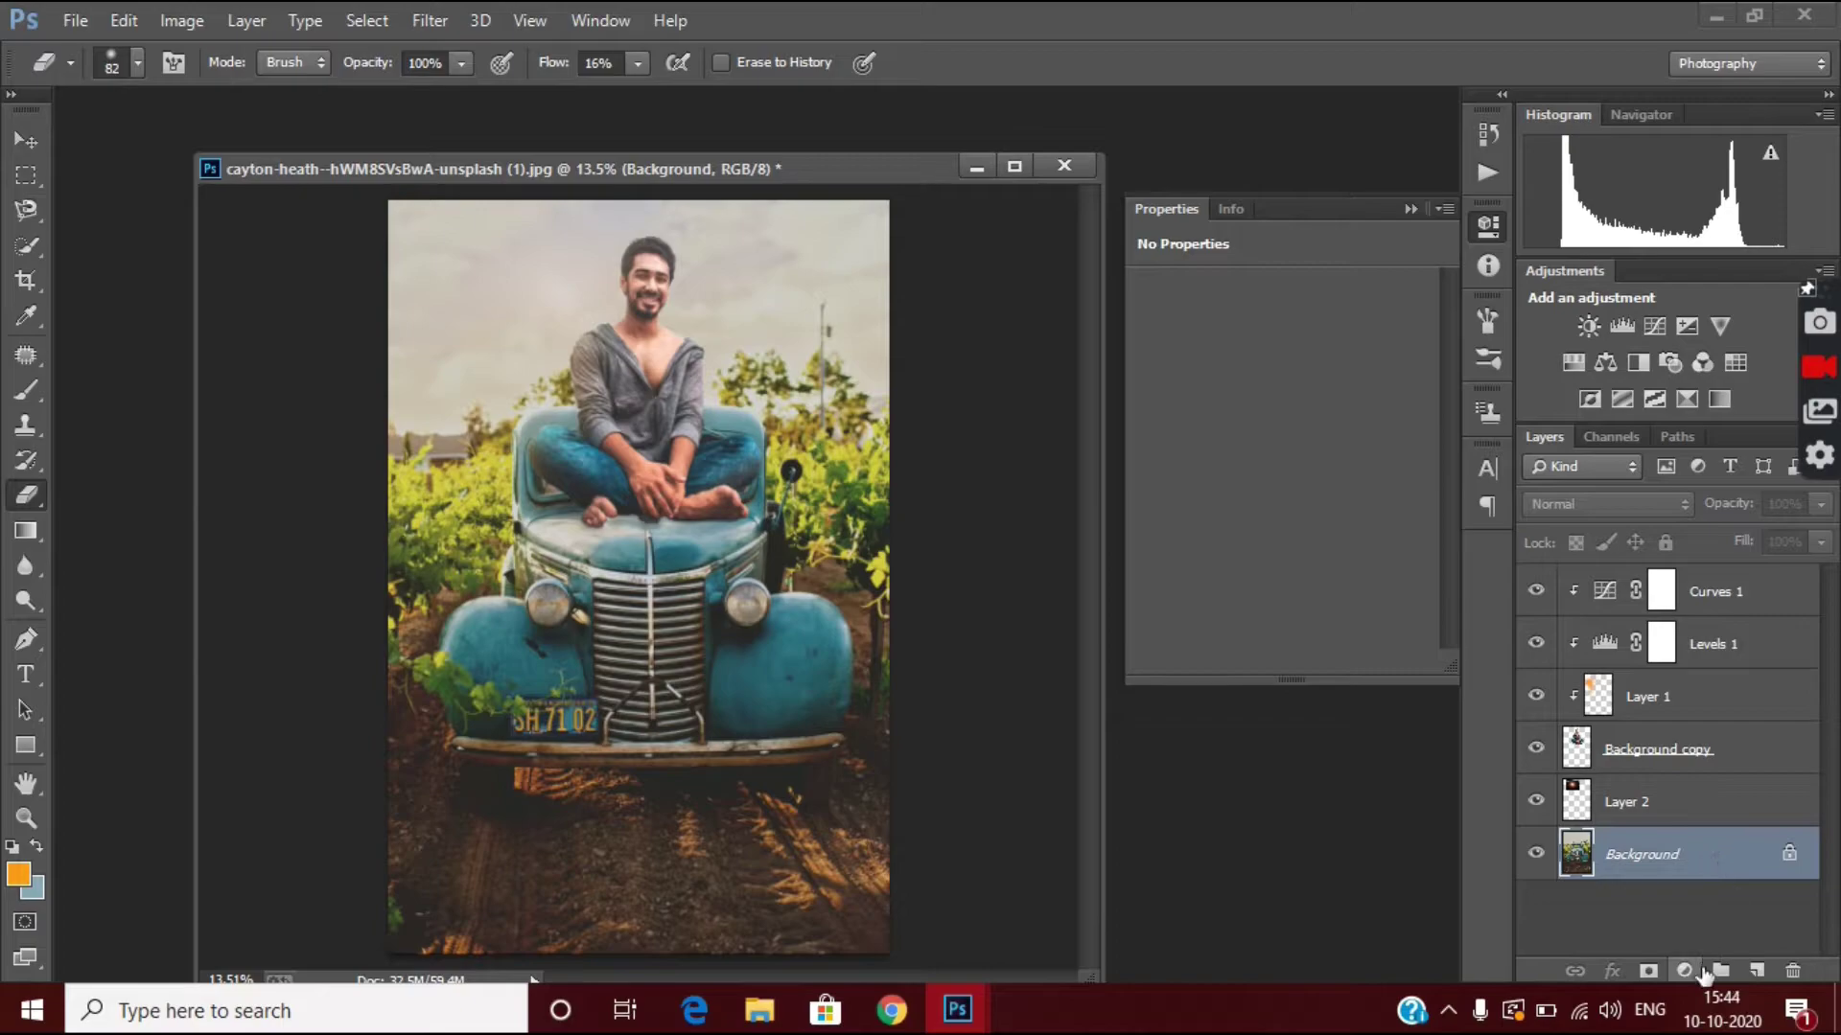
left_click(1695, 972)
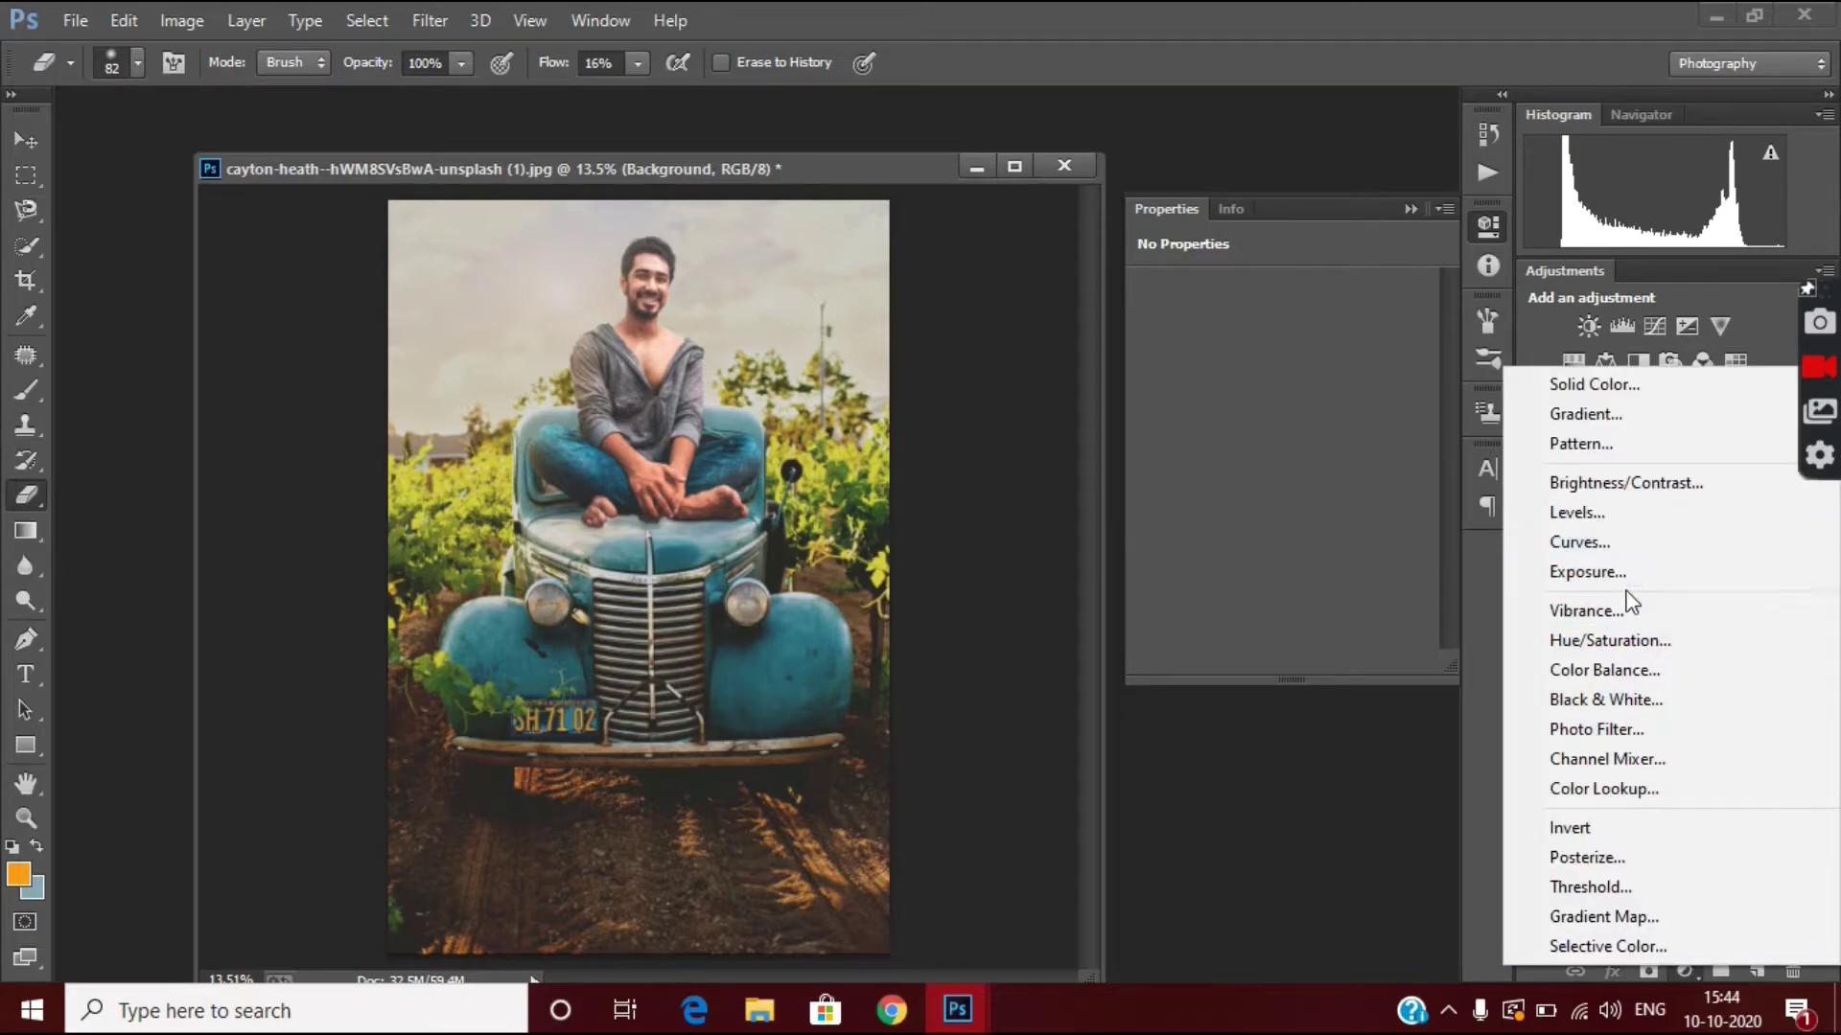
left_click(1621, 617)
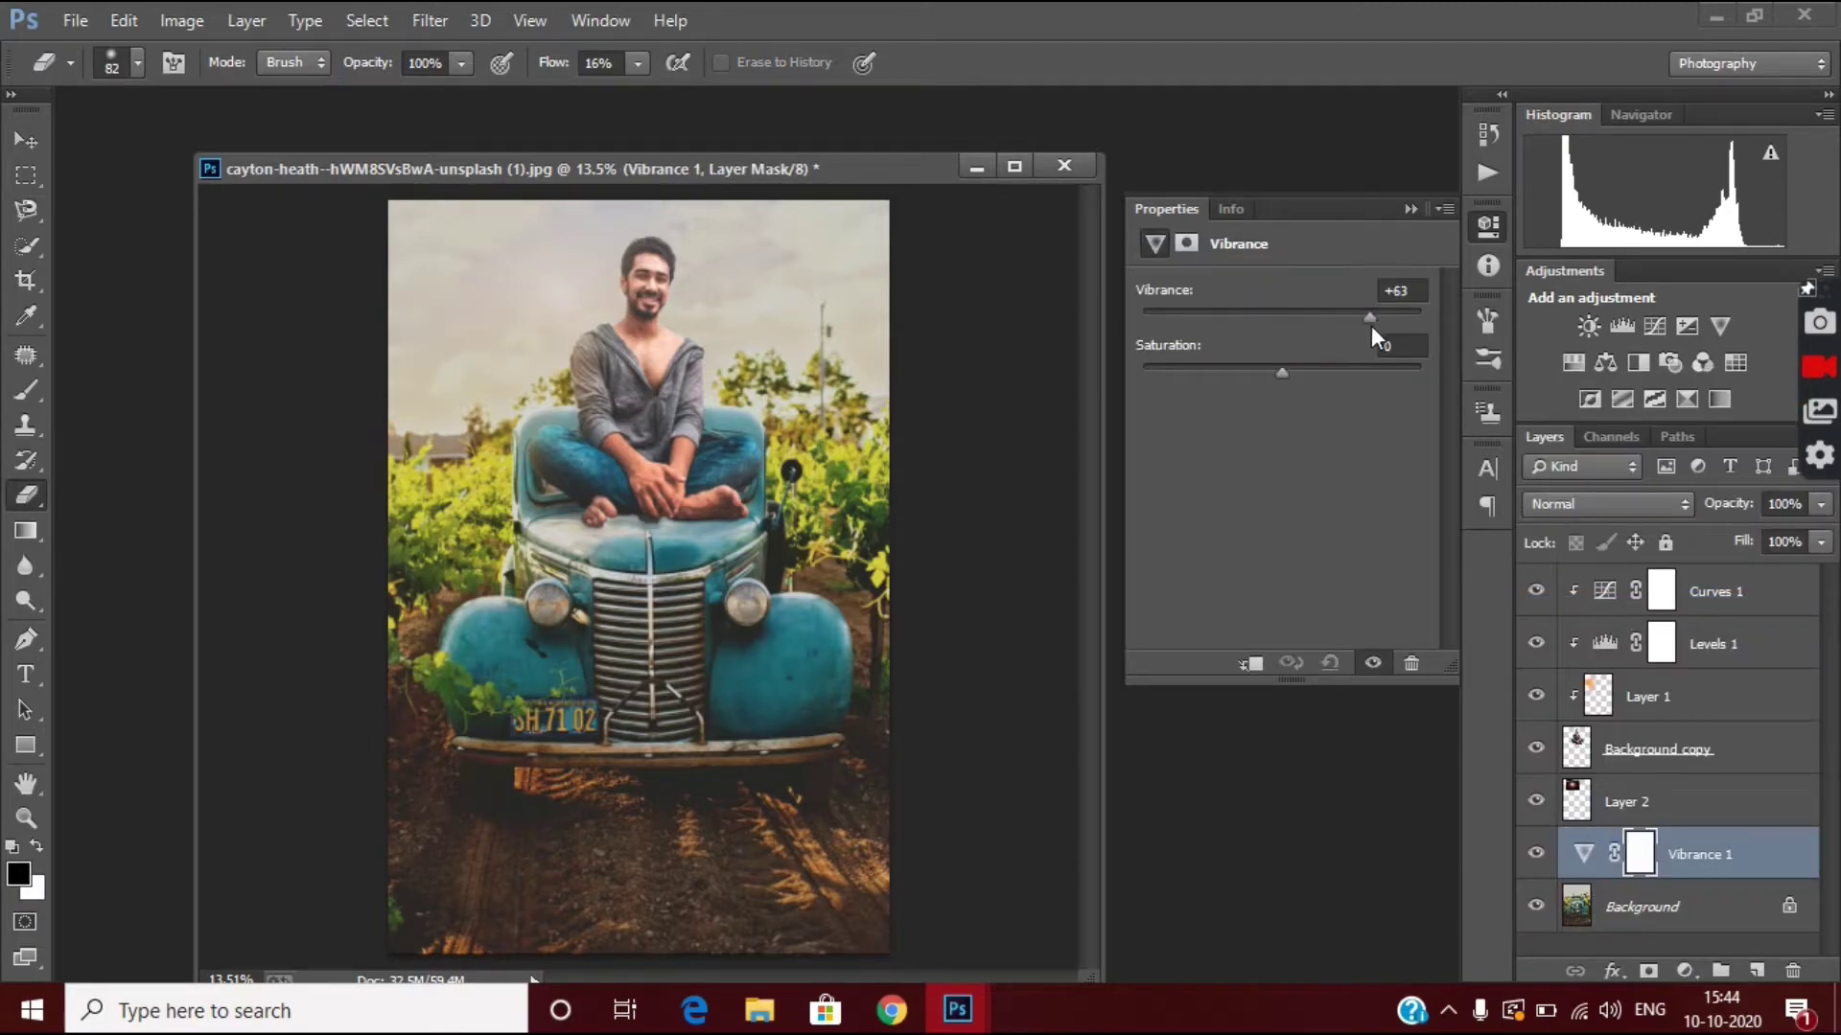
mouse_move(1273, 316)
left_mouse_down()
mouse_move(1463, 364)
mouse_move(1350, 364)
left_mouse_up()
Add a Levels 2 adjustment layer and test its output black and white points.
left_click(1684, 970)
left_click(1577, 509)
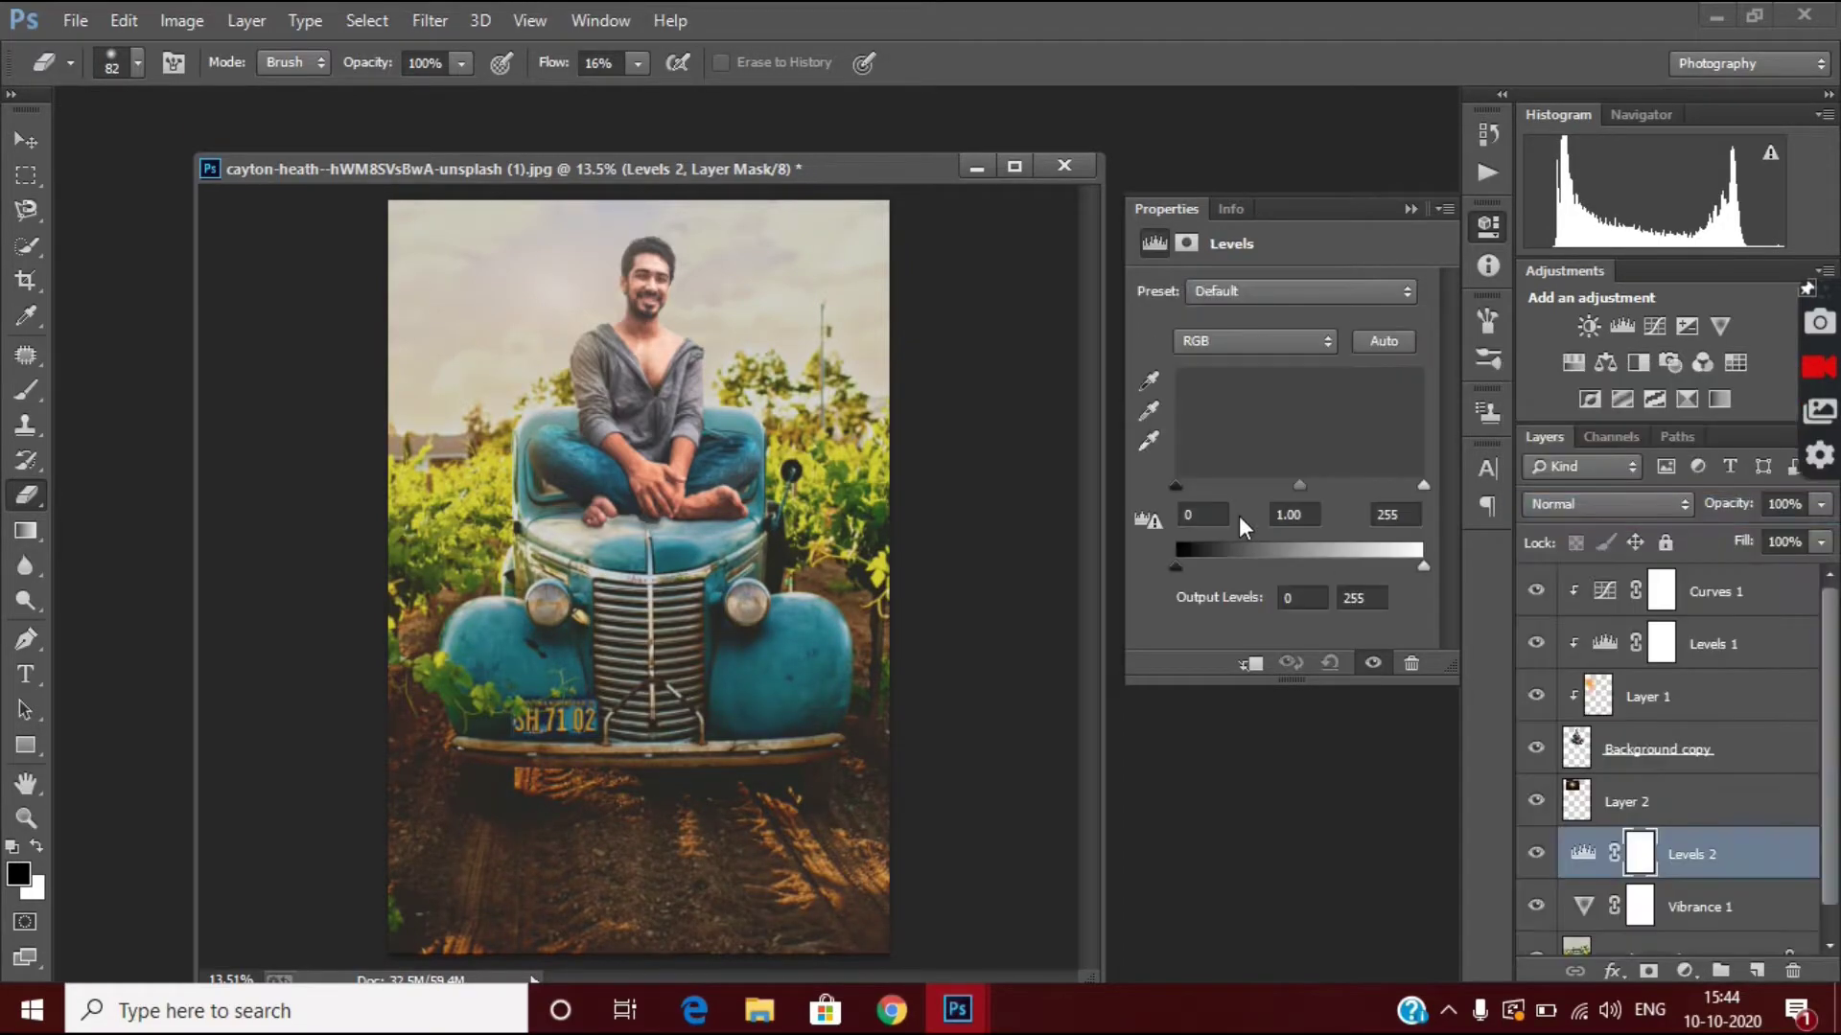
mouse_move(1175, 566)
left_mouse_down()
mouse_move(1235, 566)
mouse_move(1158, 556)
left_mouse_up()
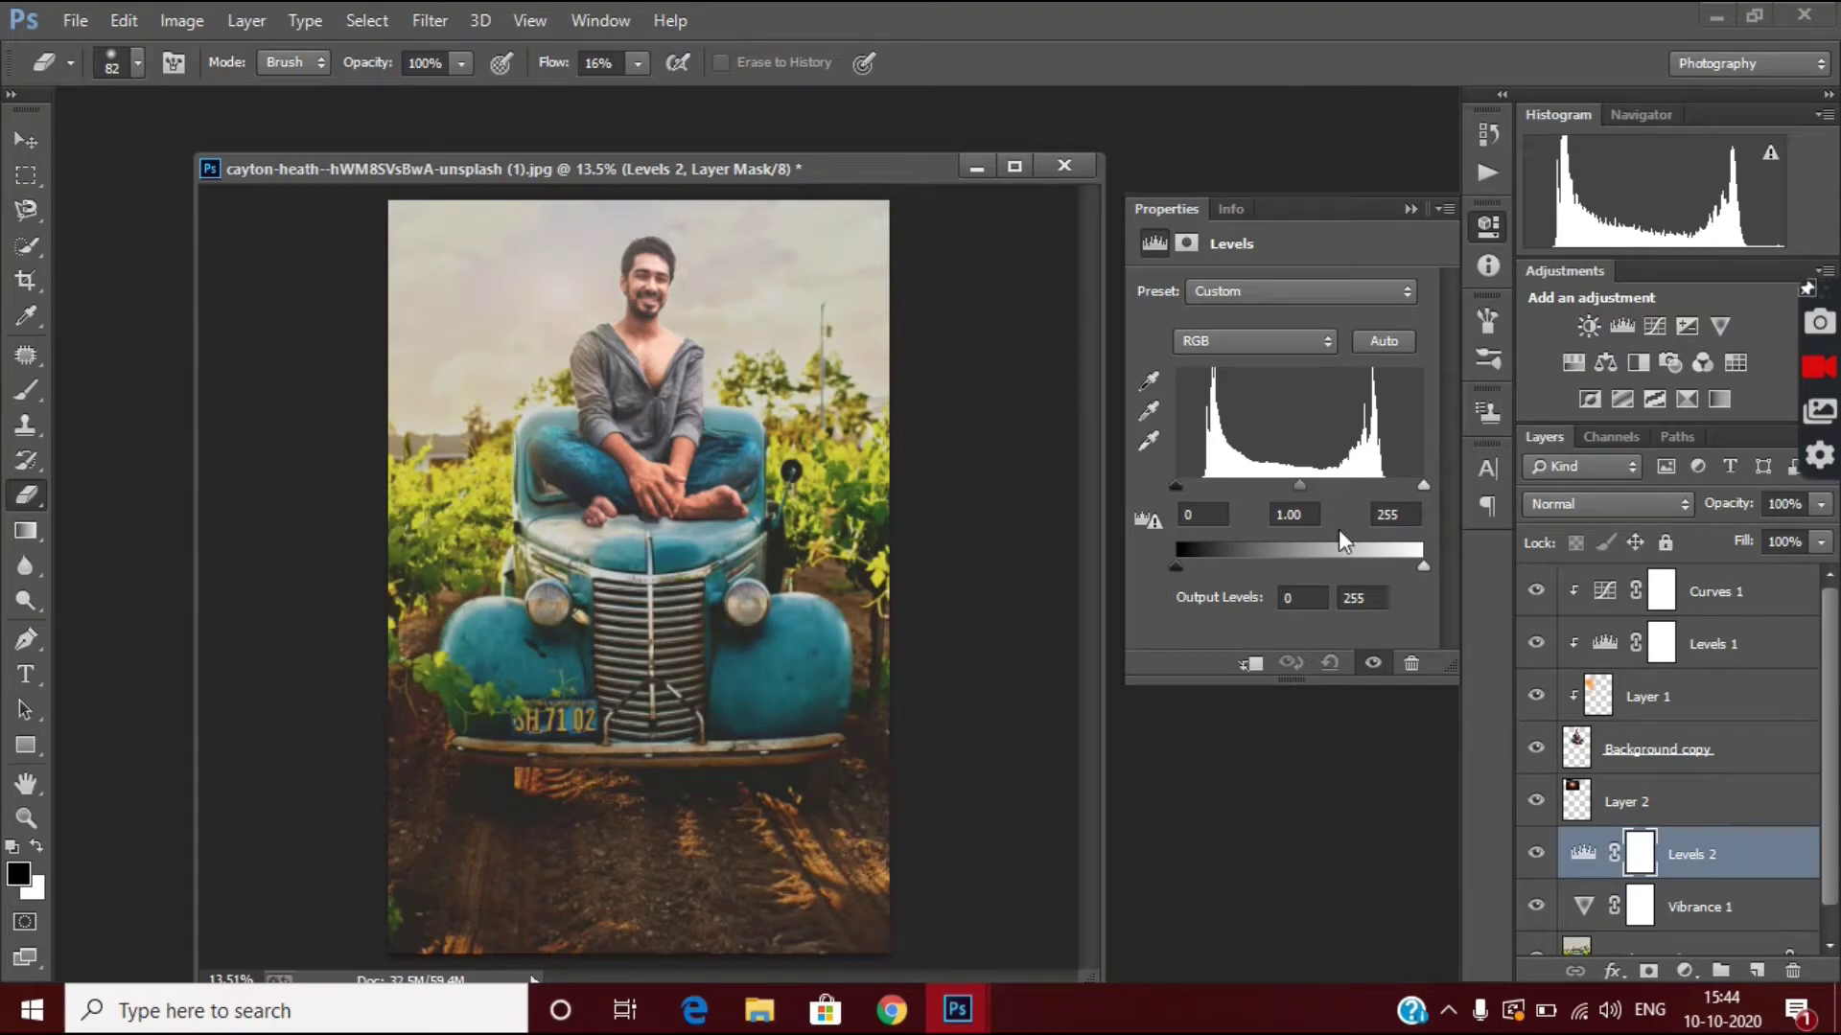
mouse_move(1422, 566)
left_mouse_down()
mouse_move(1354, 575)
mouse_move(1465, 566)
left_mouse_up()
scroll(1706, 922, "down", 1)
right_click(1706, 923)
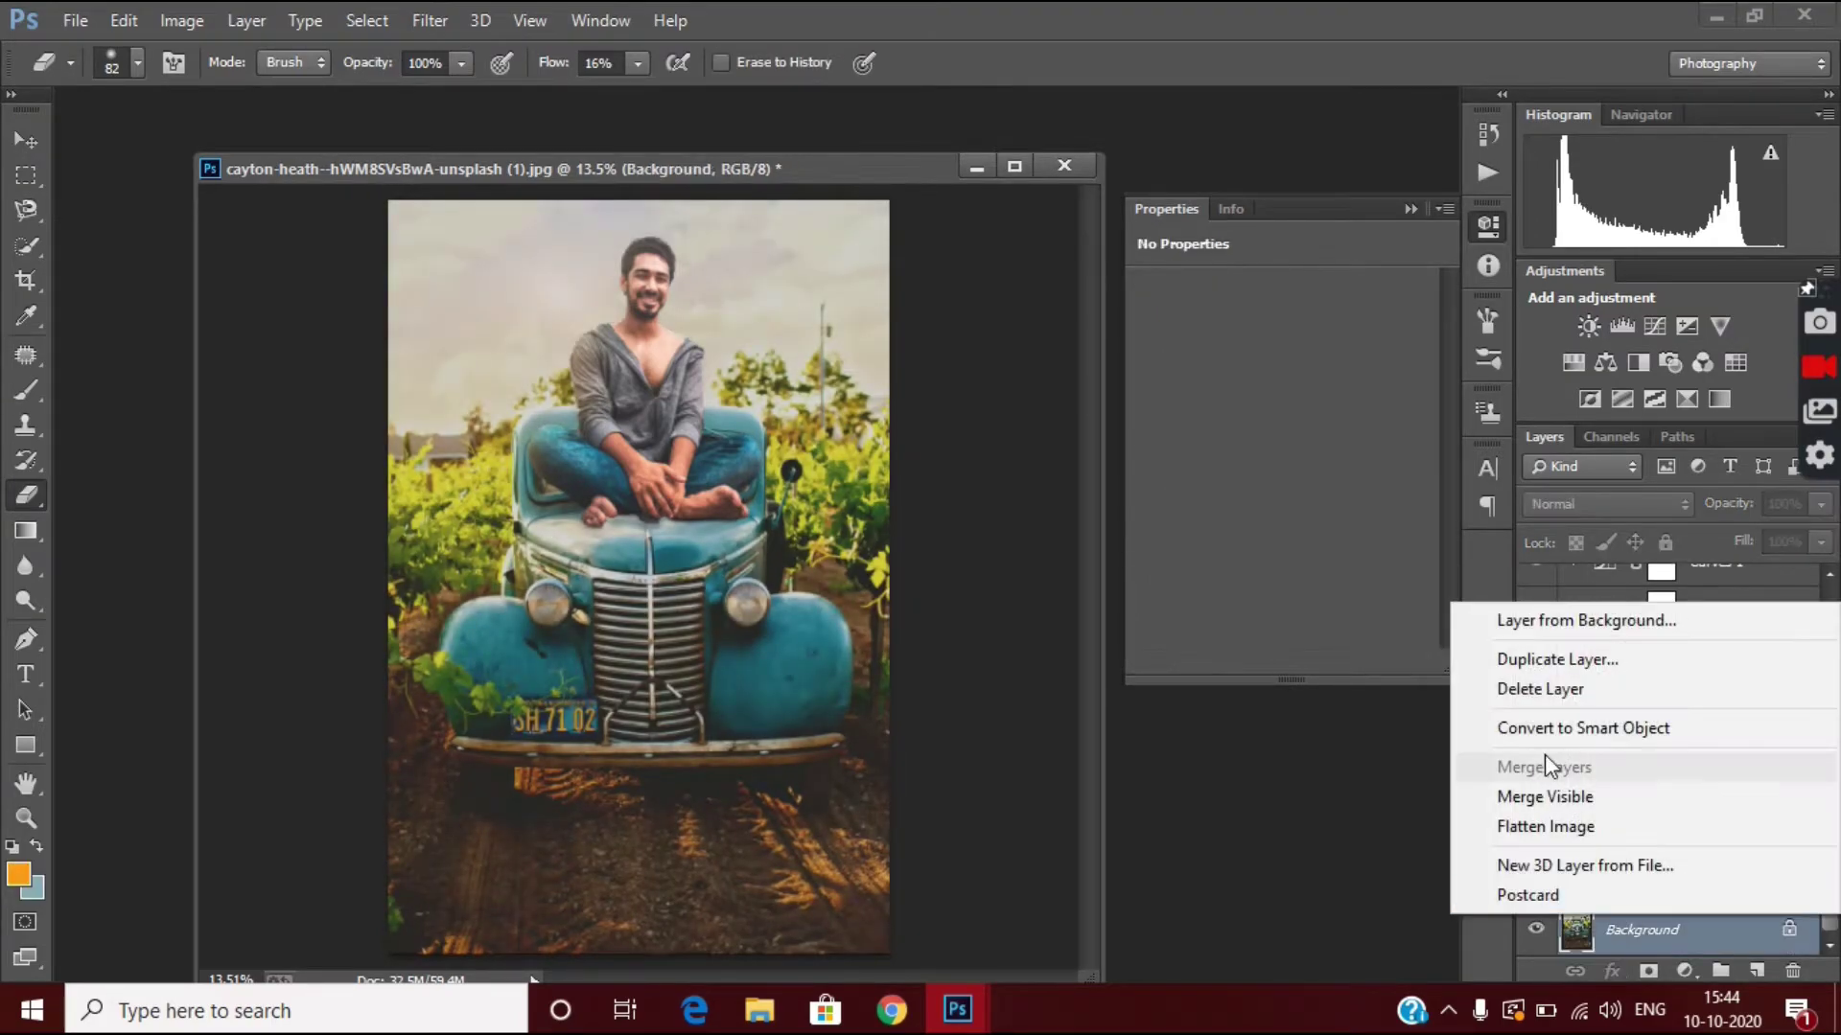
Merge all visible layers into one and open the Camera Raw Filter.
left_click(1557, 798)
left_click(429, 21)
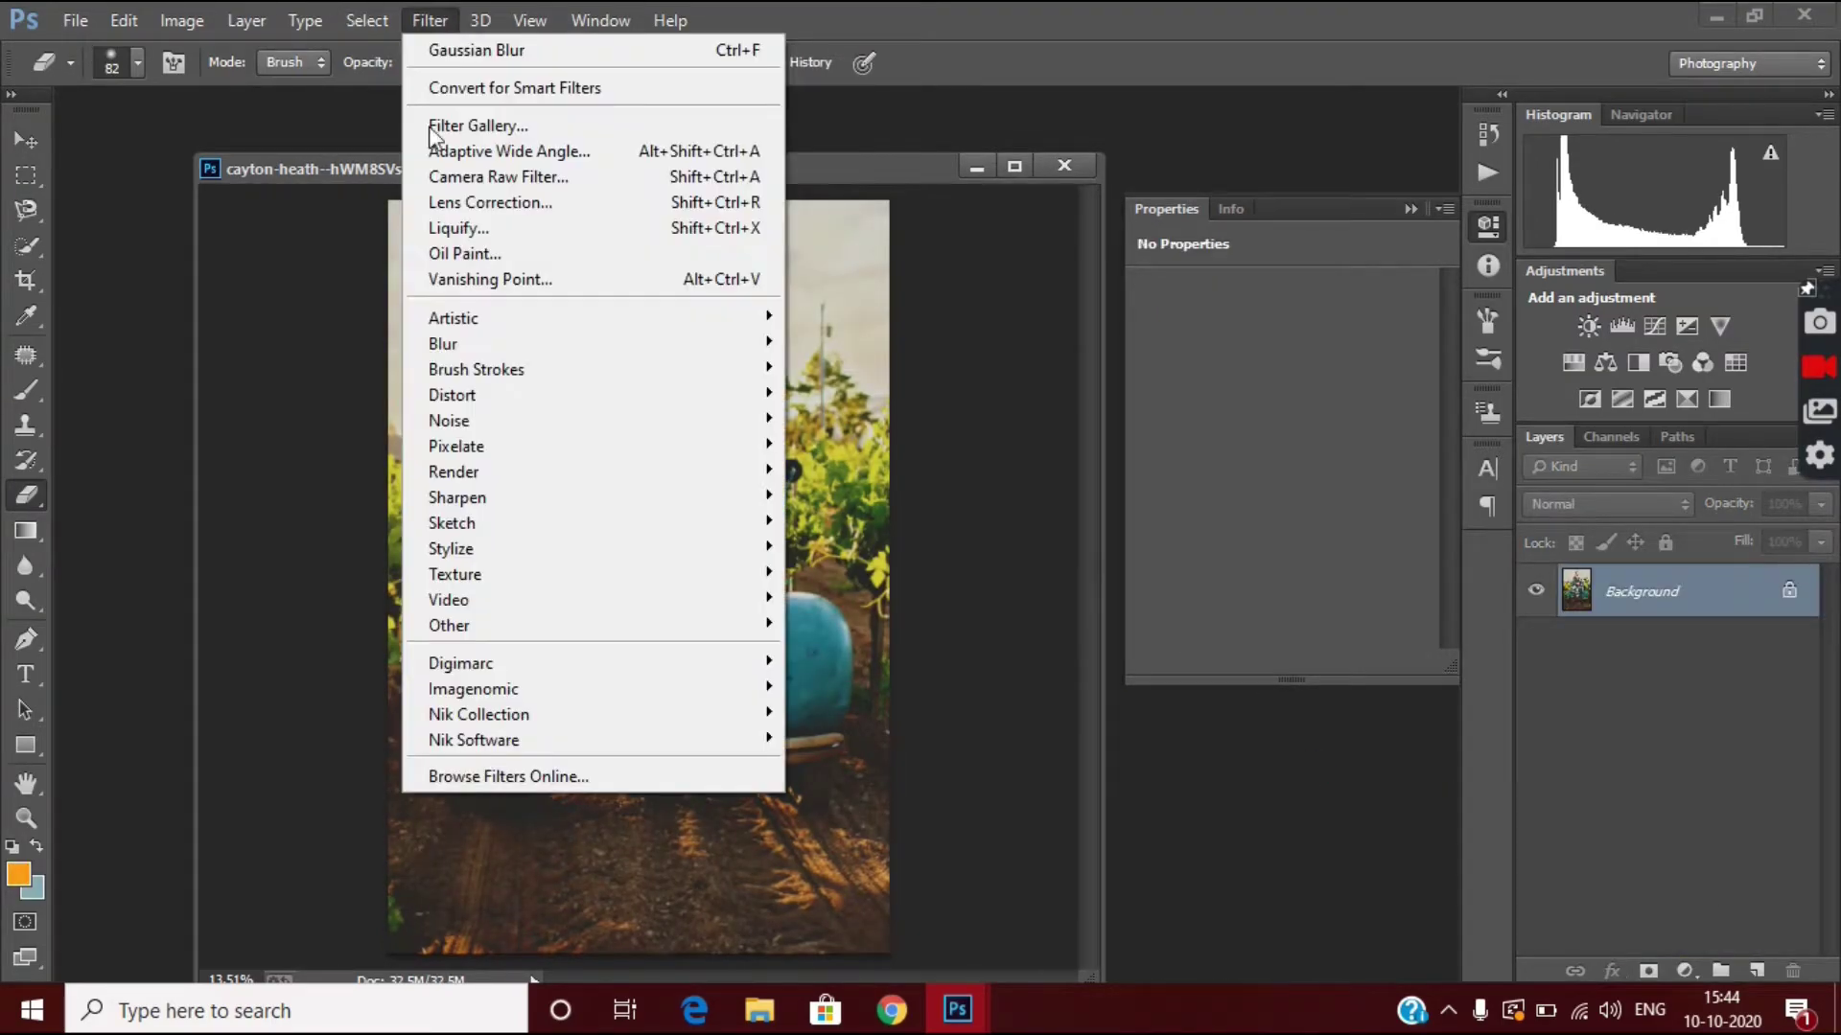
left_click(627, 212)
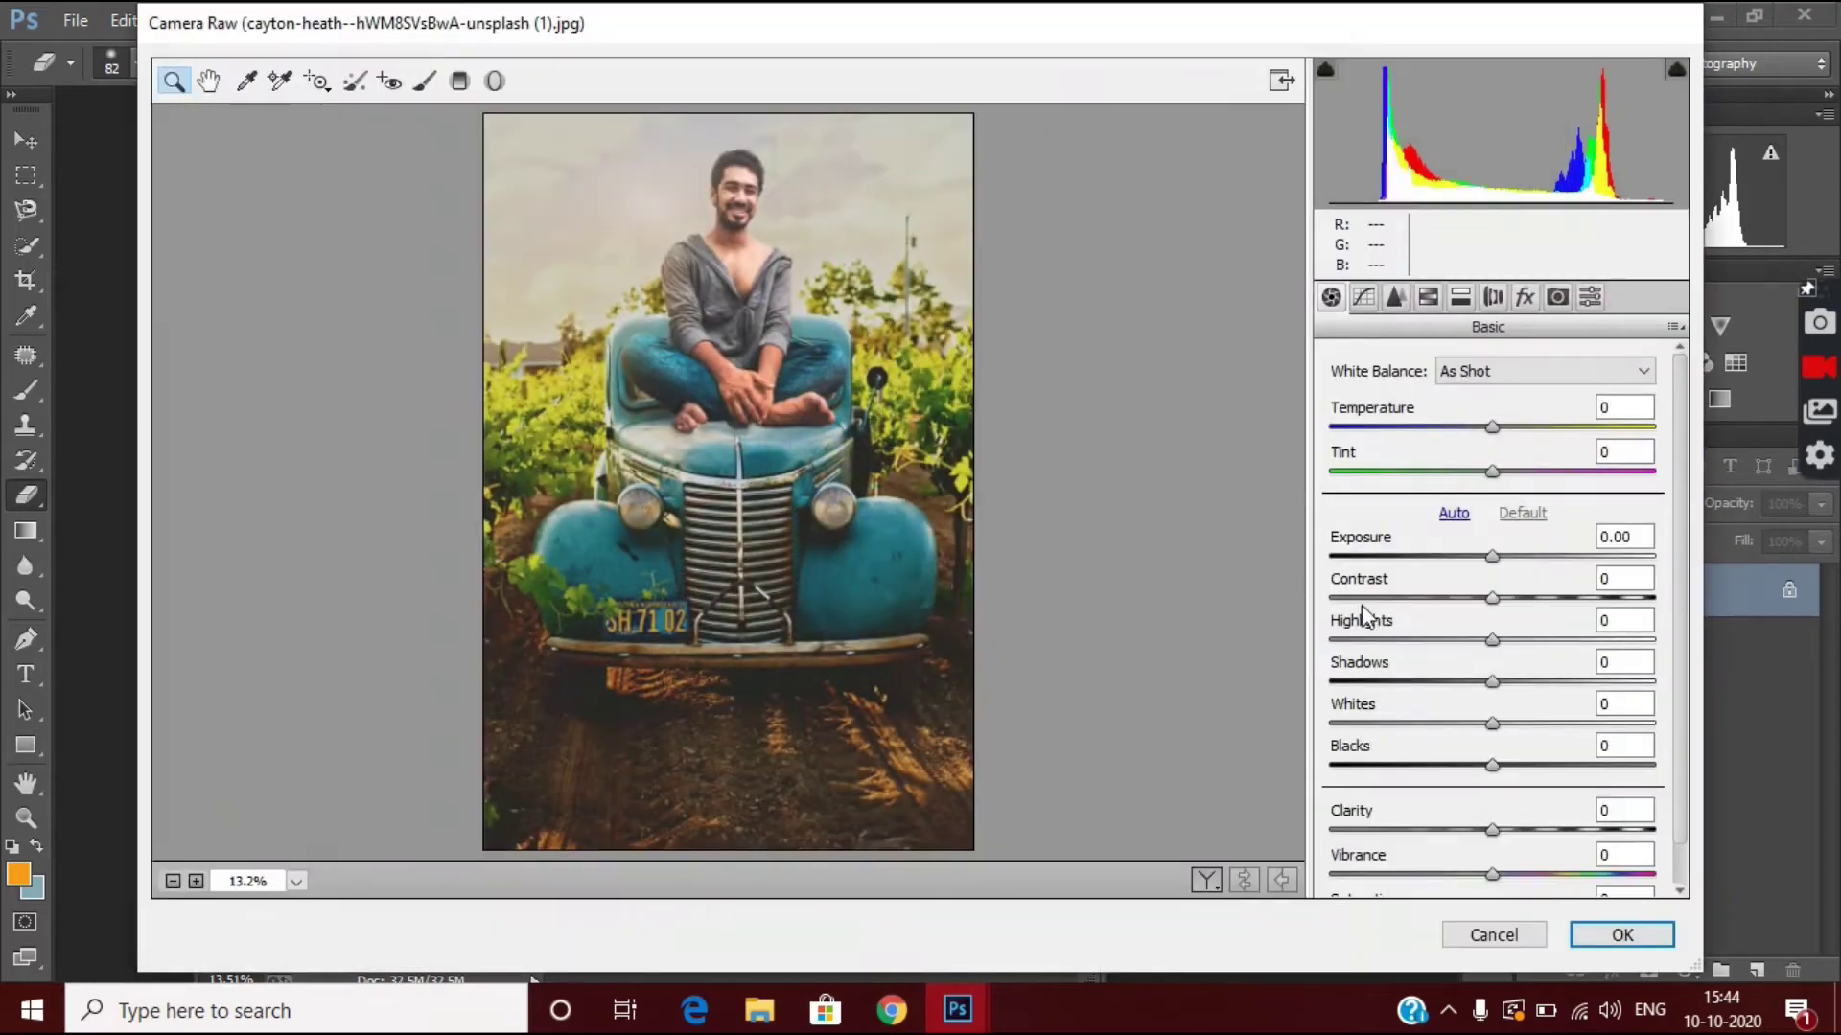
Set Exposure +0.35, Contrast +6, Highlights -19, Shadows +42, Whites -8, Blacks -28, Clarity +13.
left_click(1496, 557)
left_click_drag(1491, 597, 1530, 597)
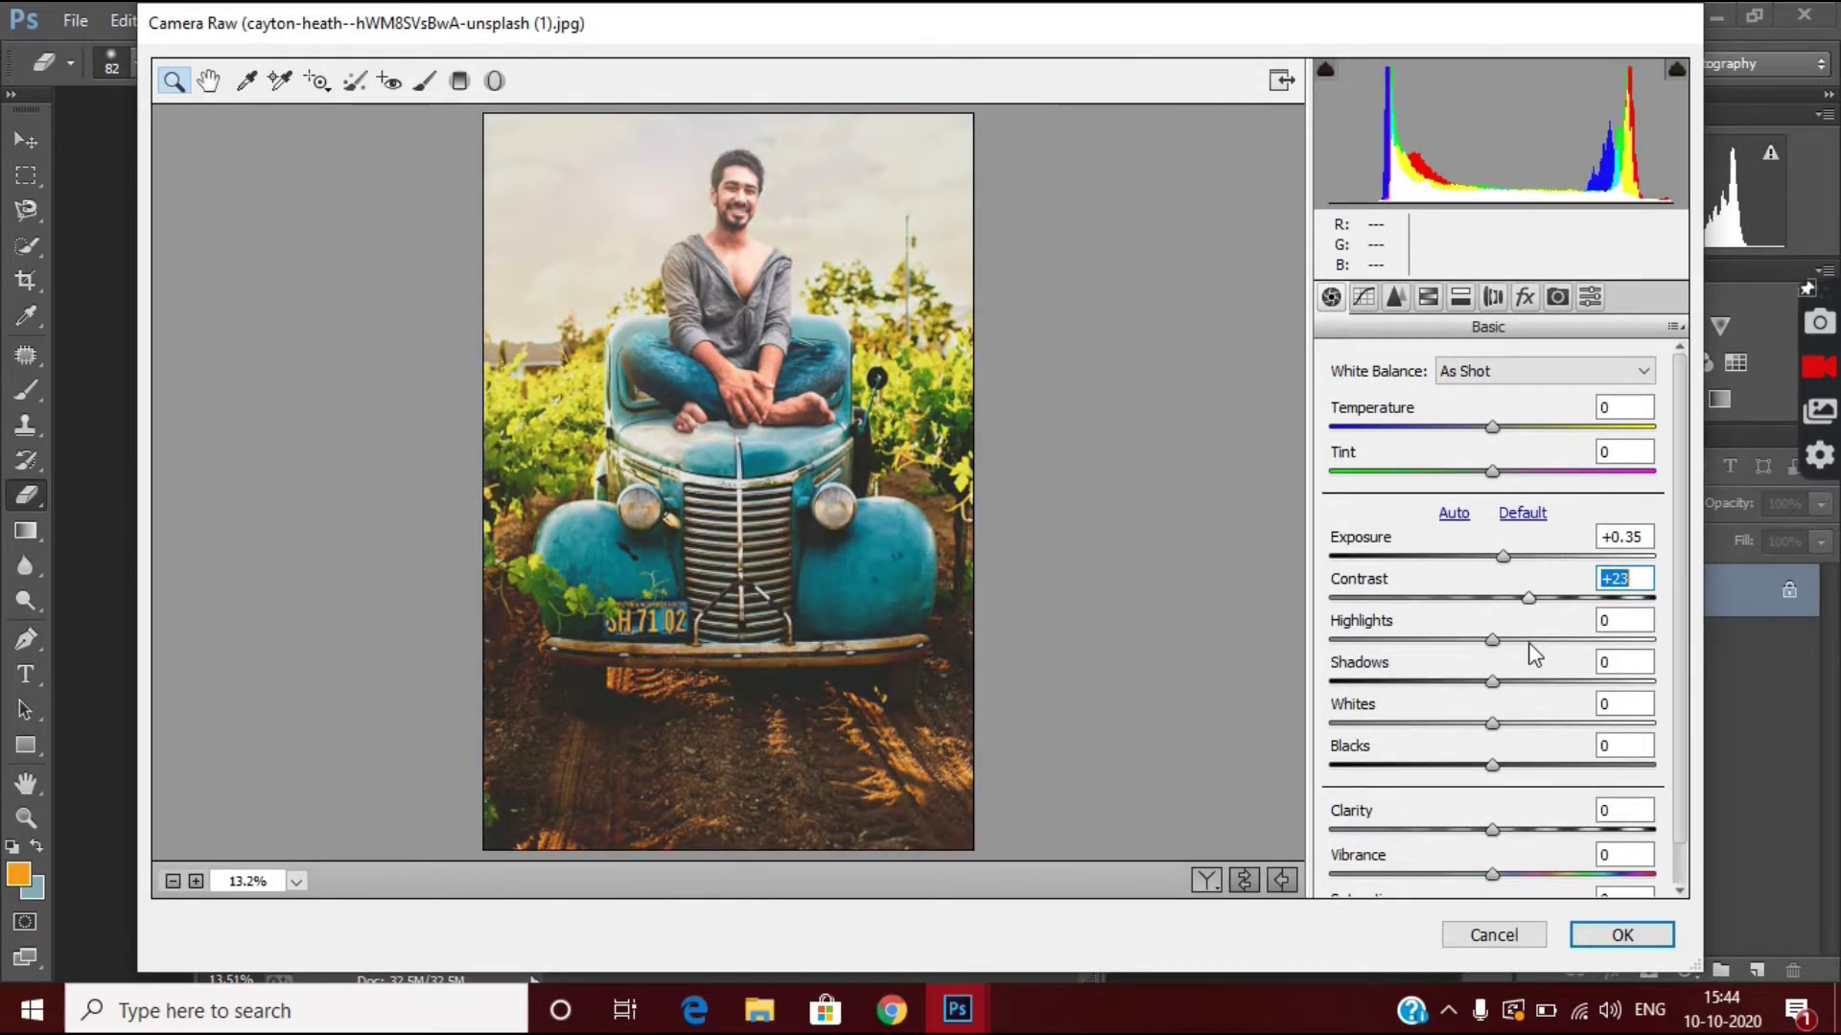
mouse_move(1494, 639)
left_mouse_down()
mouse_move(1555, 641)
mouse_move(1371, 655)
mouse_move(1467, 666)
left_mouse_up()
left_click_drag(1491, 682, 1567, 700)
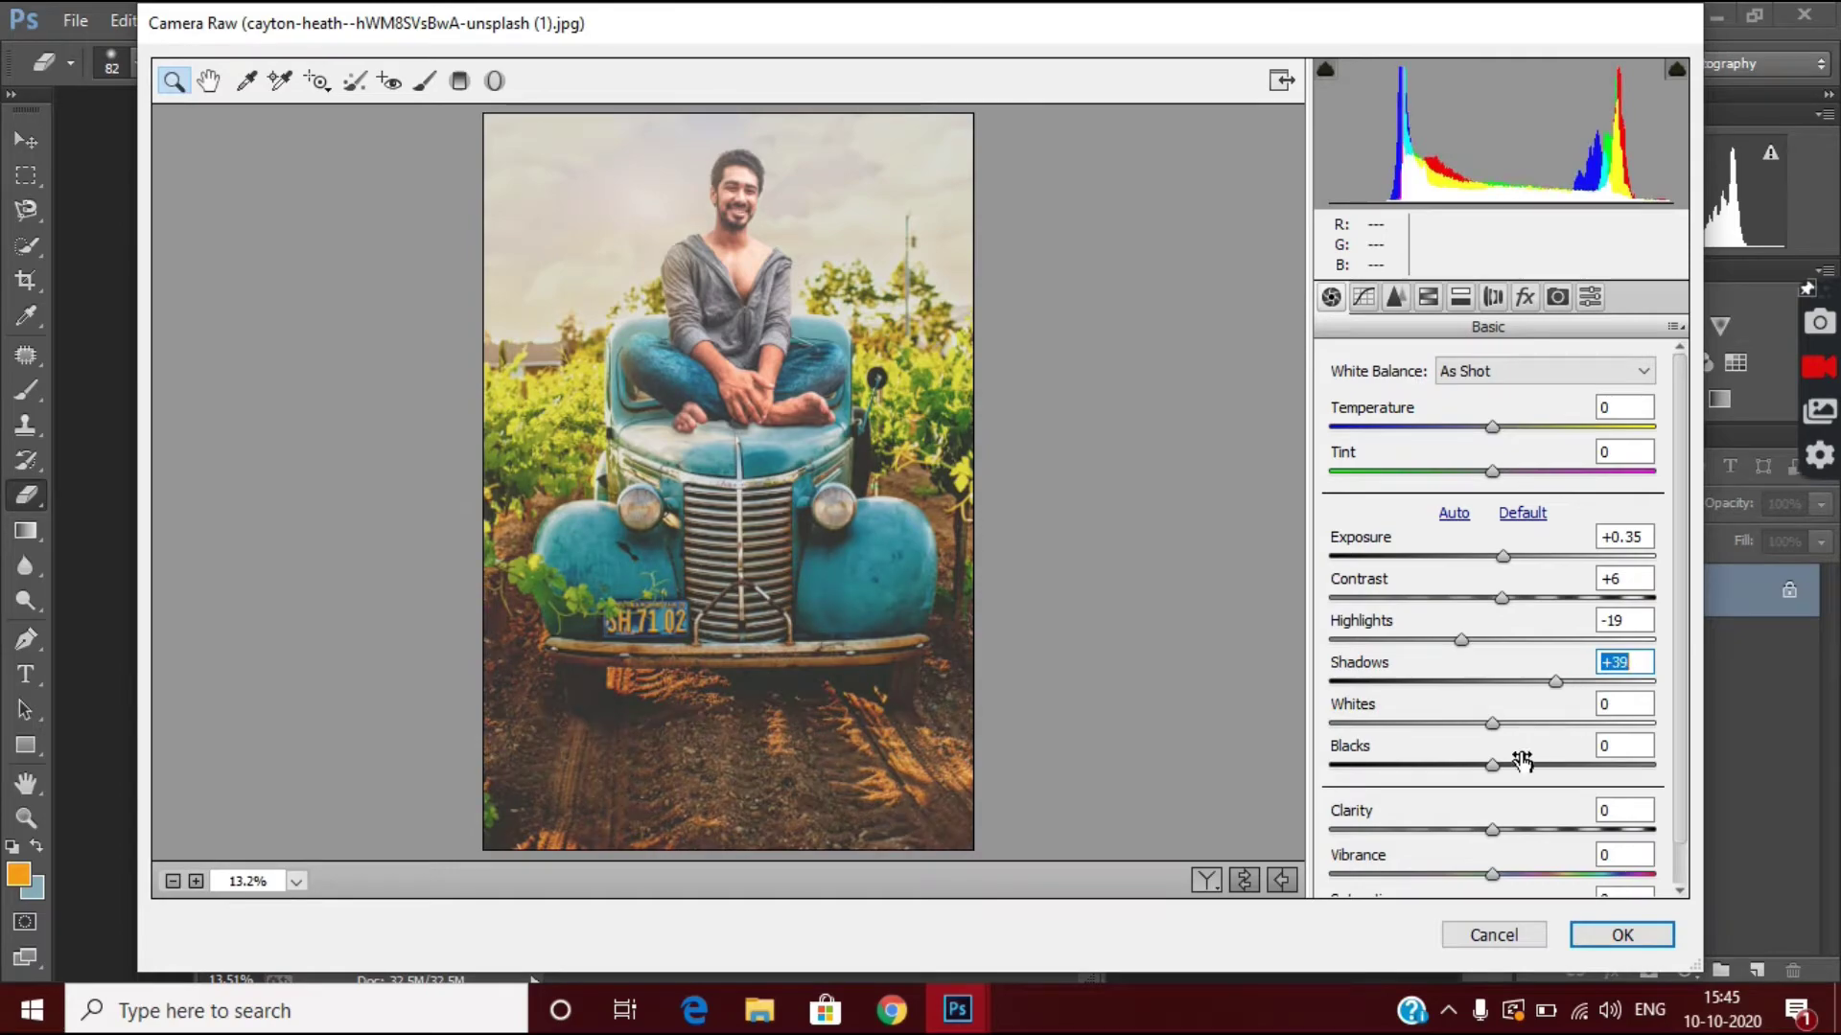
left_click_drag(1522, 761, 1474, 782)
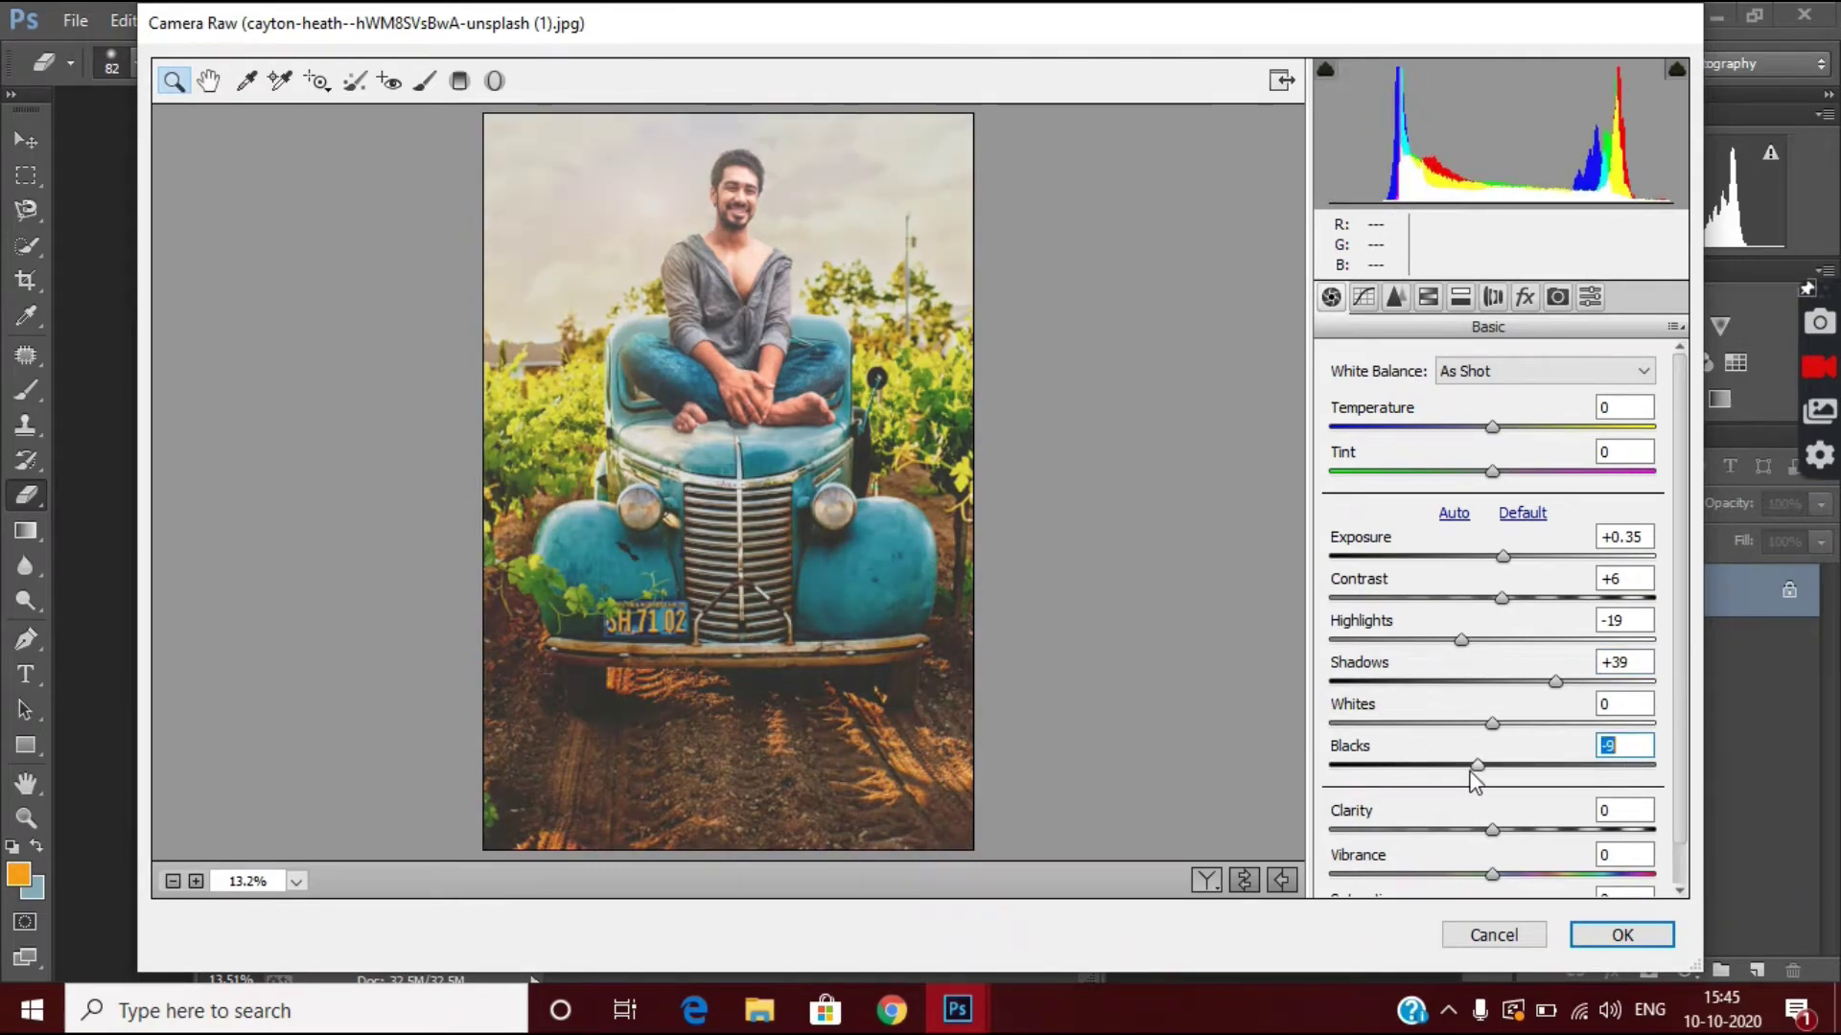
left_click_drag(1550, 682, 1558, 682)
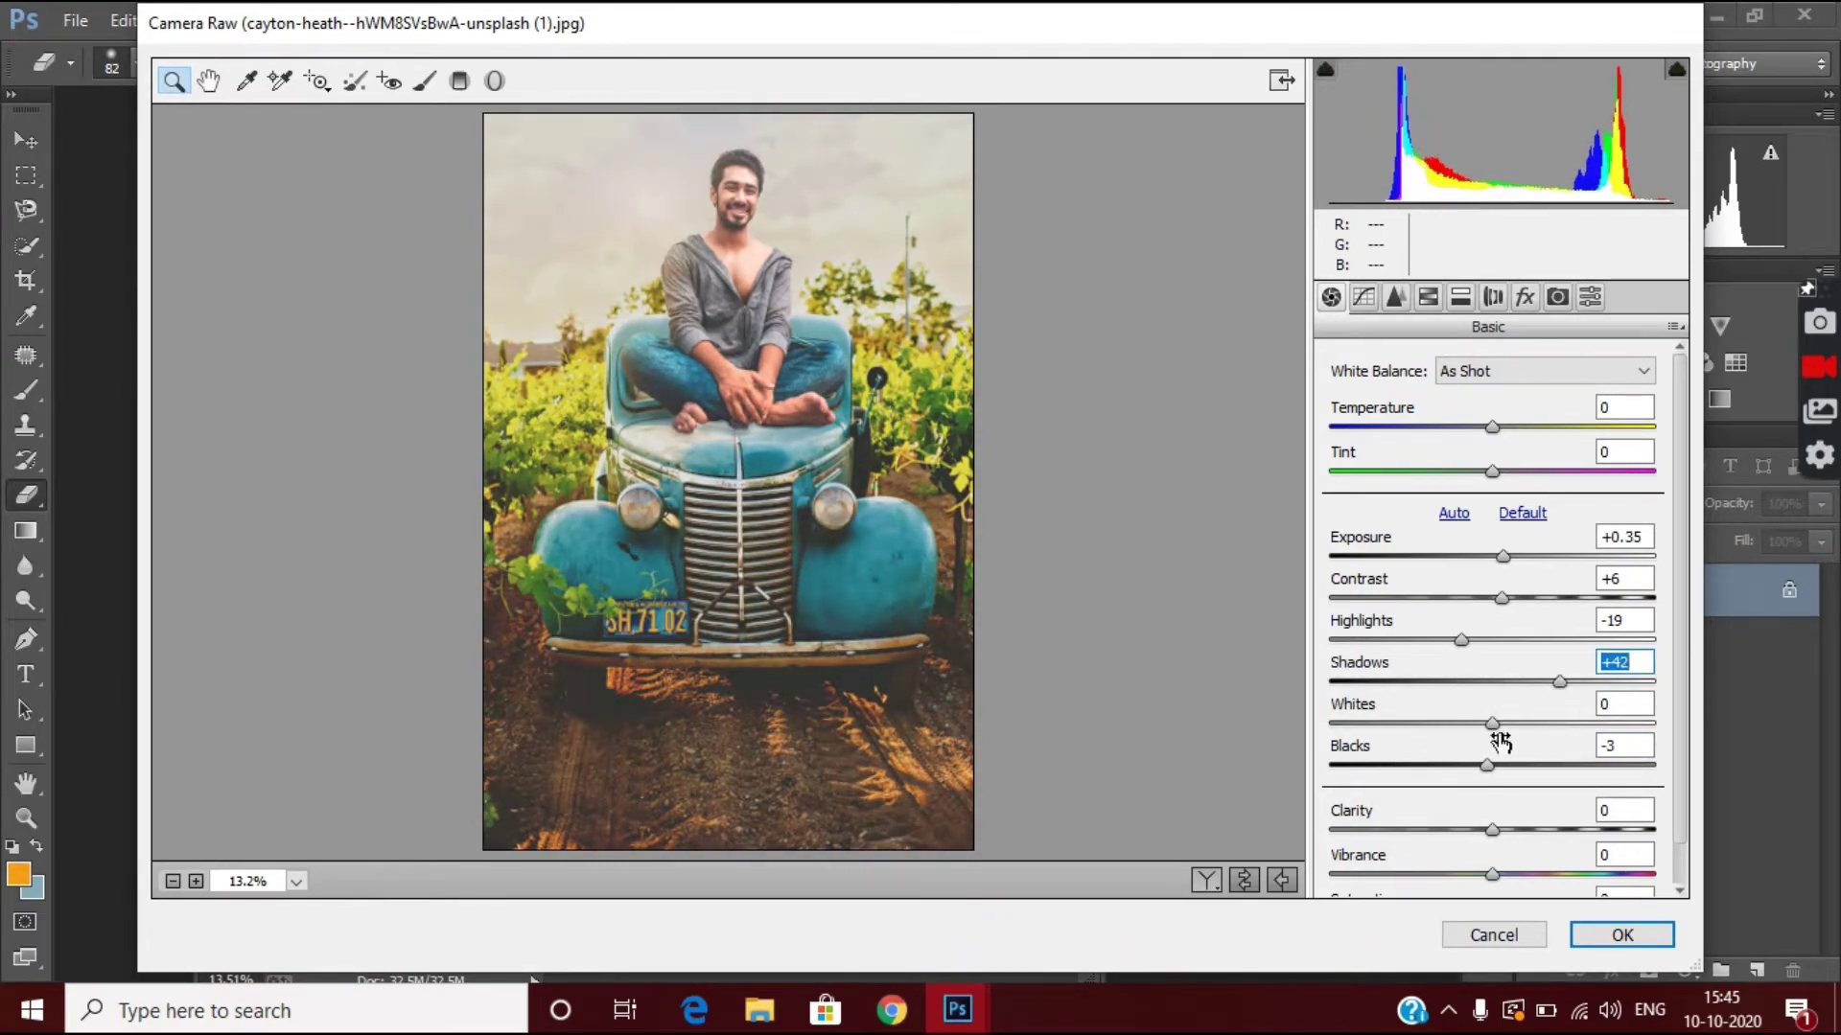
mouse_move(1492, 764)
left_mouse_down()
mouse_move(1538, 765)
mouse_move(1445, 764)
mouse_move(1382, 732)
mouse_move(1455, 729)
mouse_move(1695, 786)
mouse_move(1505, 820)
left_mouse_up()
scroll(1479, 746, "down", 1)
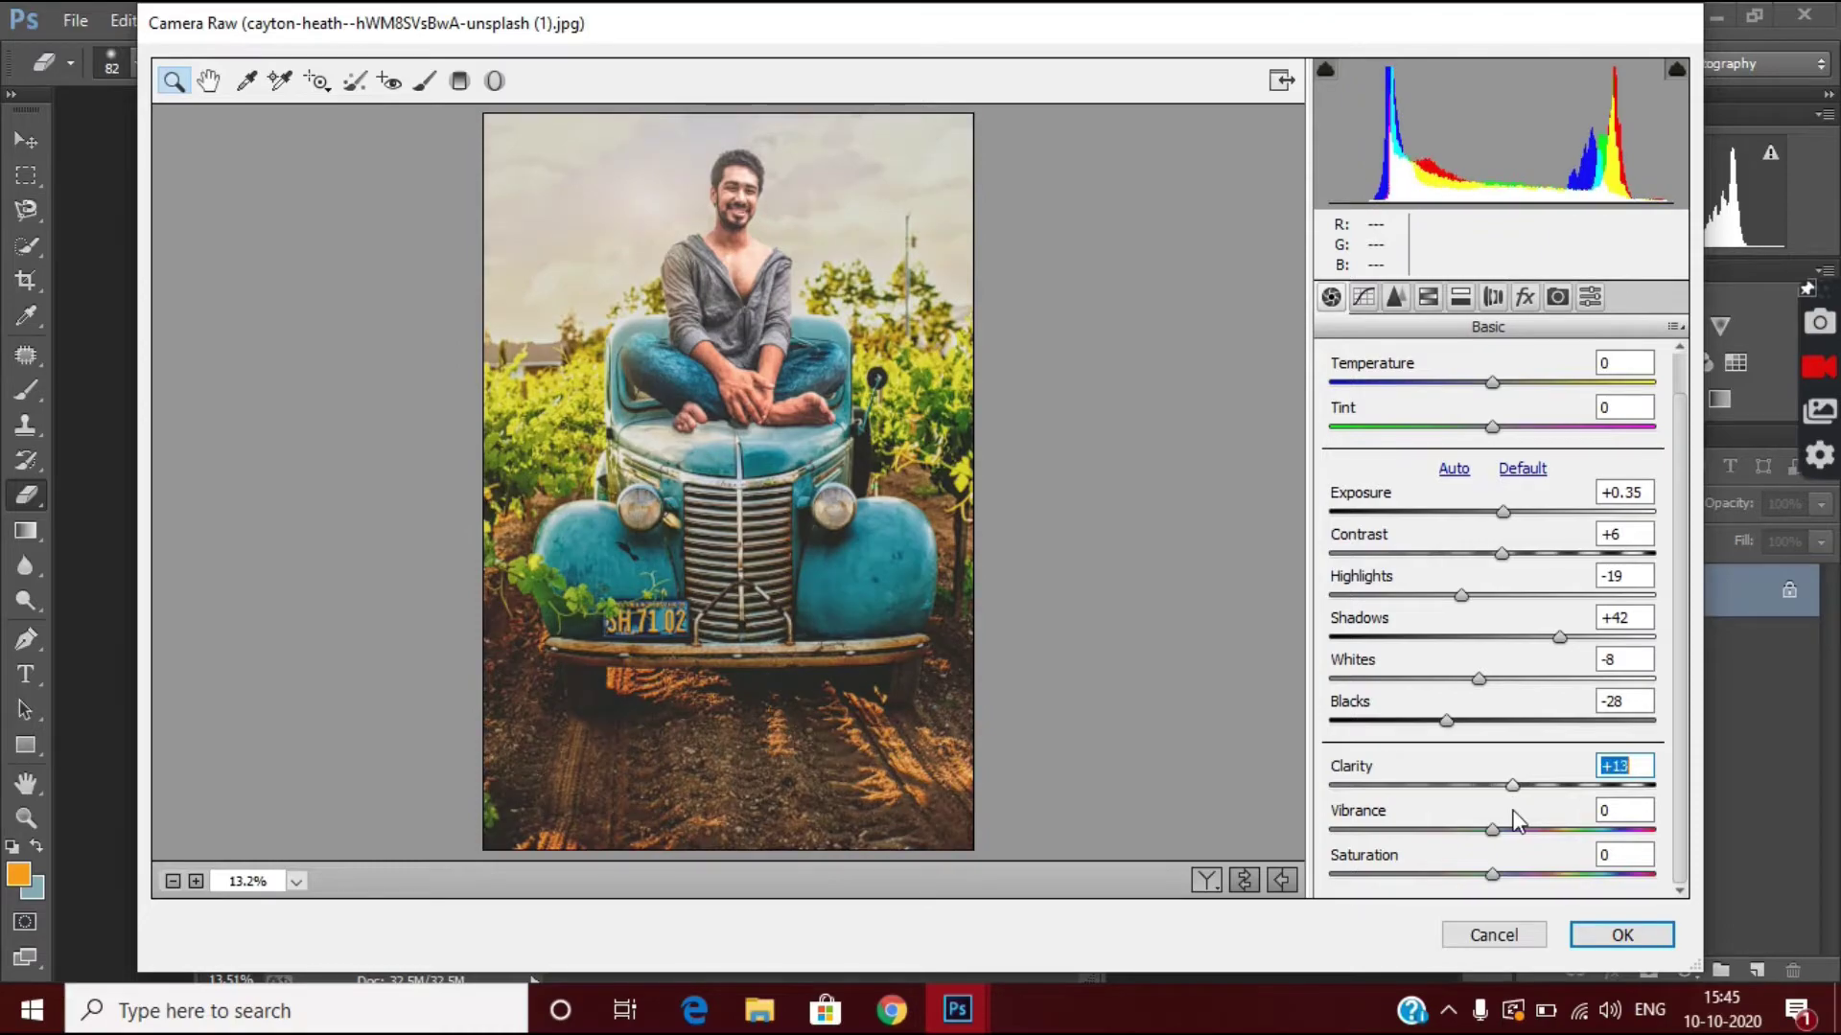
Adjust HSL saturation: desaturate yellows and oranges, nudge greens, boost blues.
left_click(1396, 298)
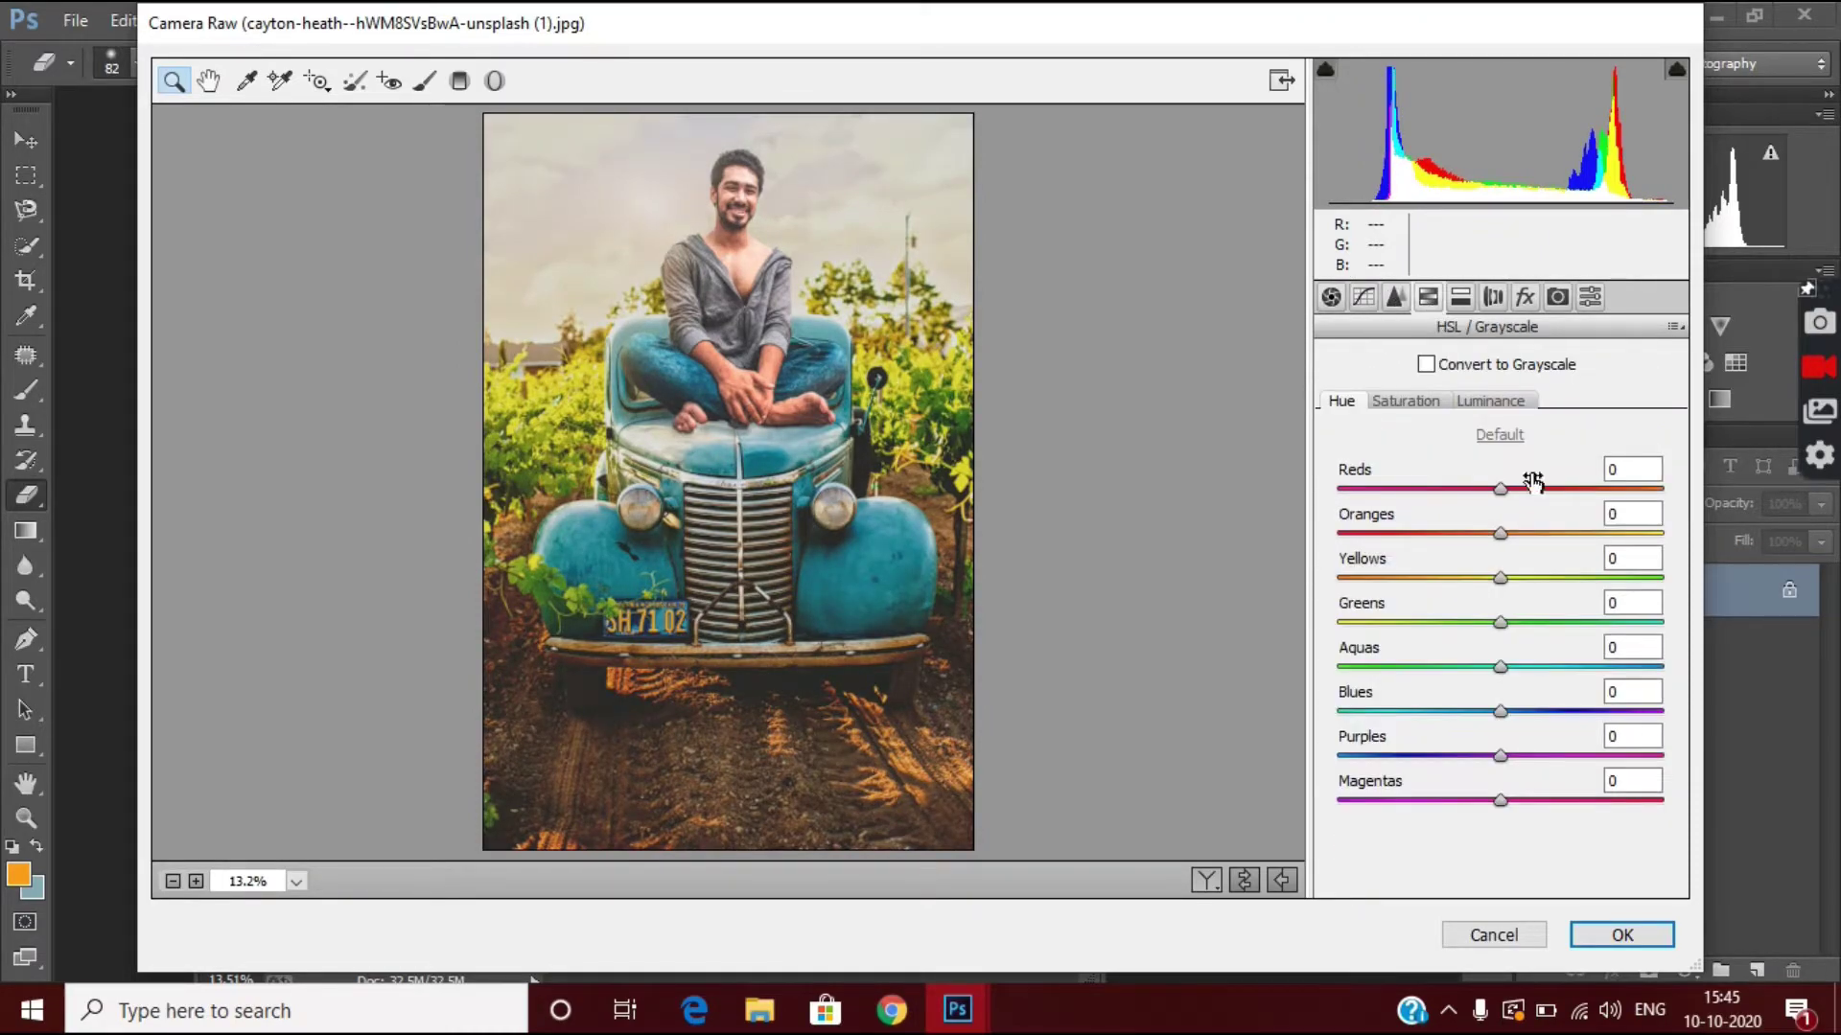
left_click(1406, 401)
mouse_move(1500, 578)
left_mouse_down()
mouse_move(1363, 580)
mouse_move(1475, 640)
mouse_move(1456, 650)
mouse_move(1553, 661)
left_mouse_up()
left_click(1458, 579)
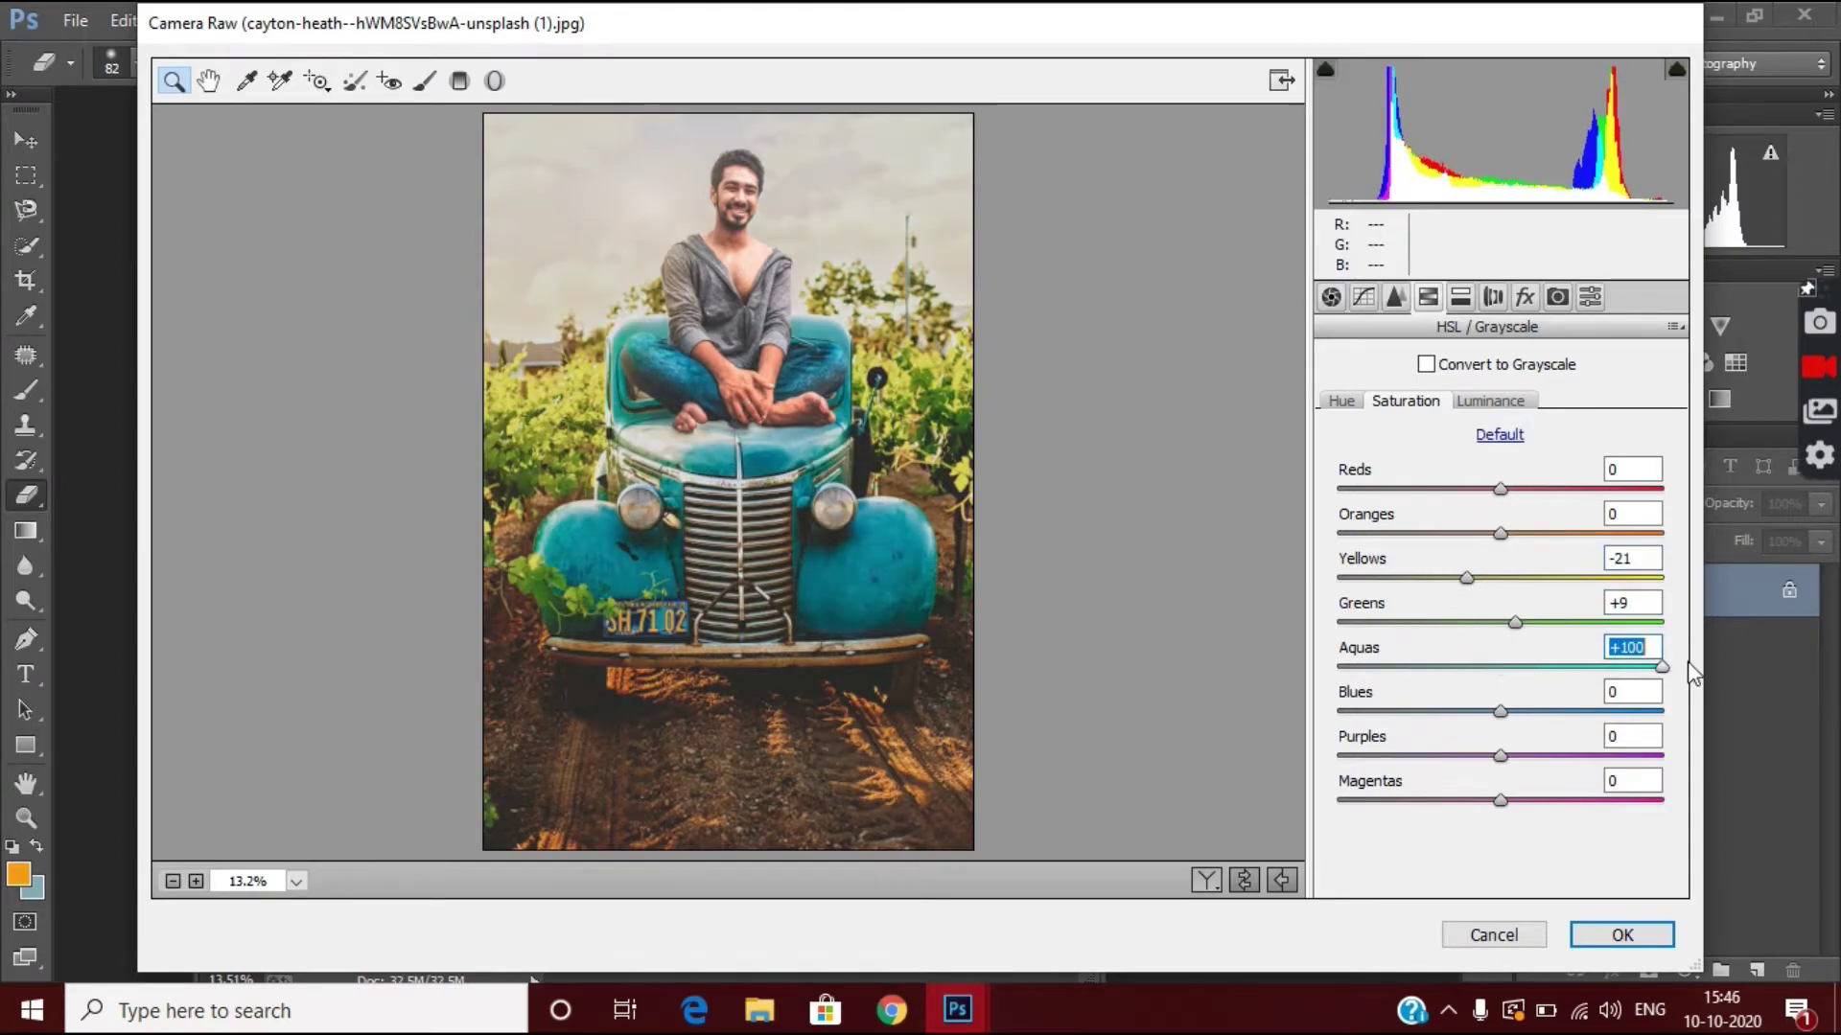
mouse_move(1511, 720)
left_mouse_down()
mouse_move(1620, 748)
mouse_move(1585, 747)
left_mouse_up()
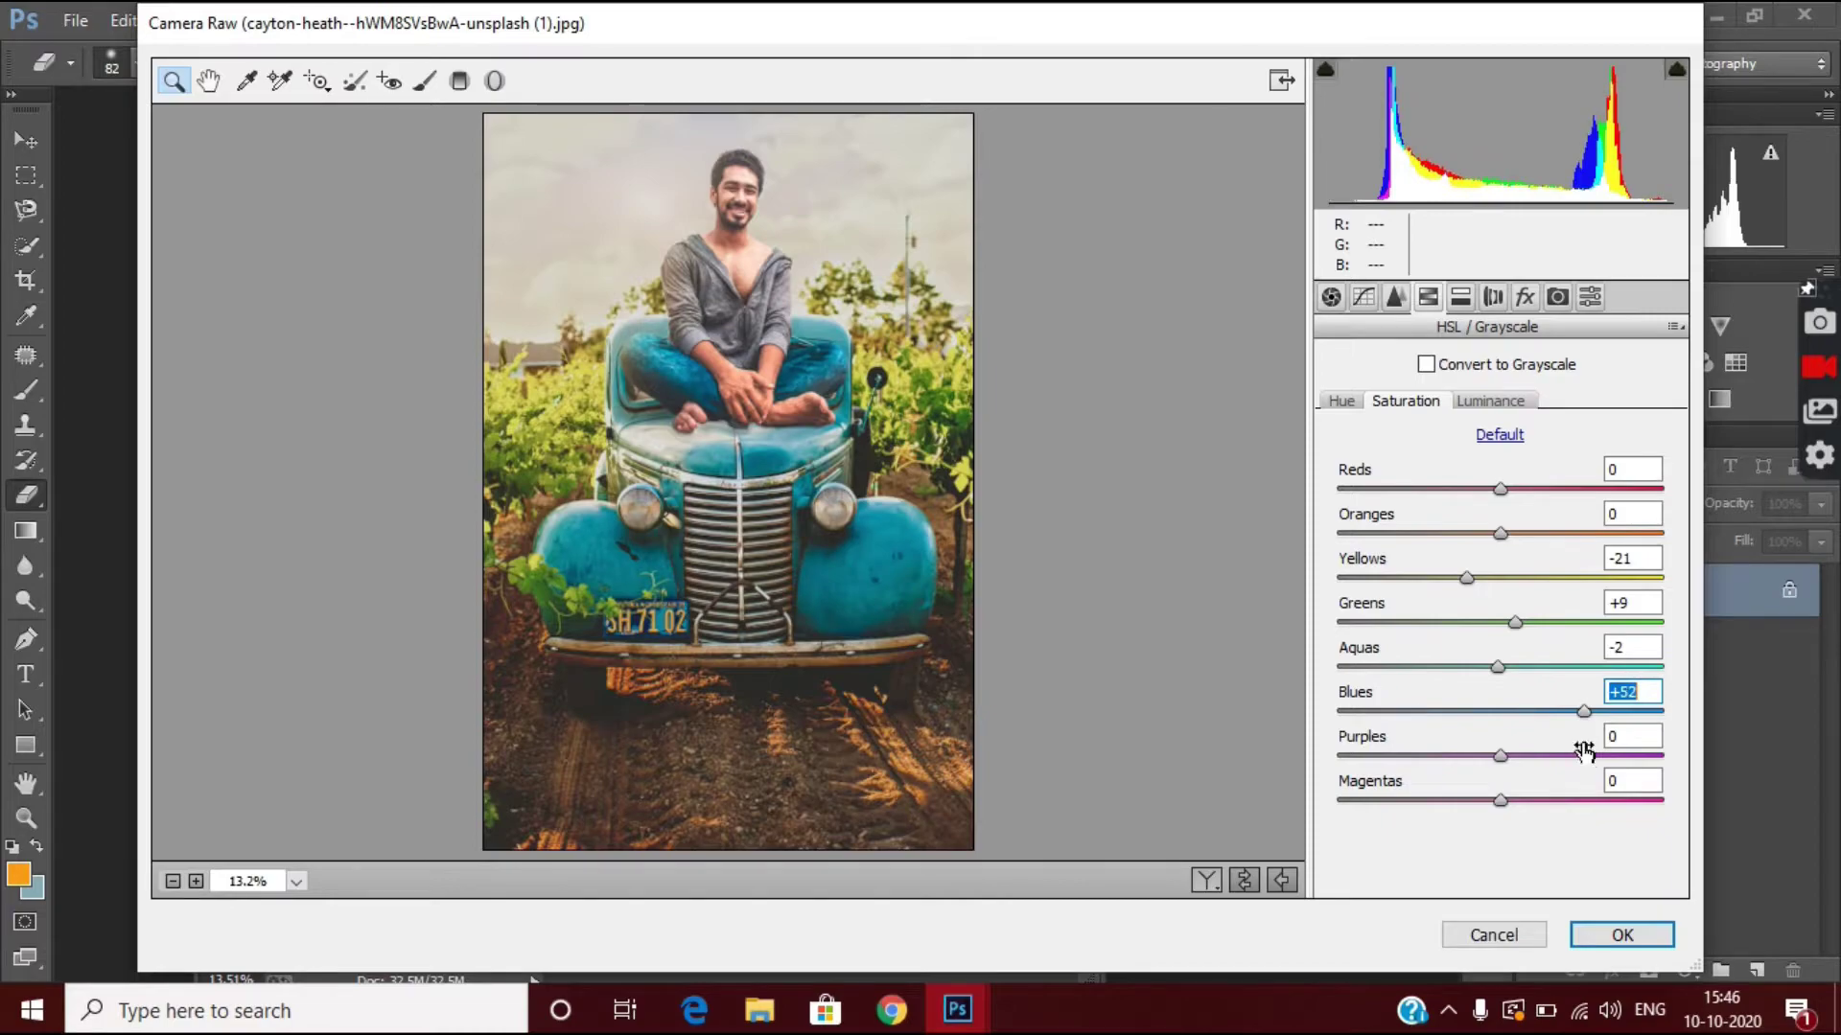
mouse_move(1500, 534)
left_mouse_down()
mouse_move(1474, 558)
mouse_move(1463, 537)
mouse_move(1492, 554)
left_mouse_up()
left_click(1506, 403)
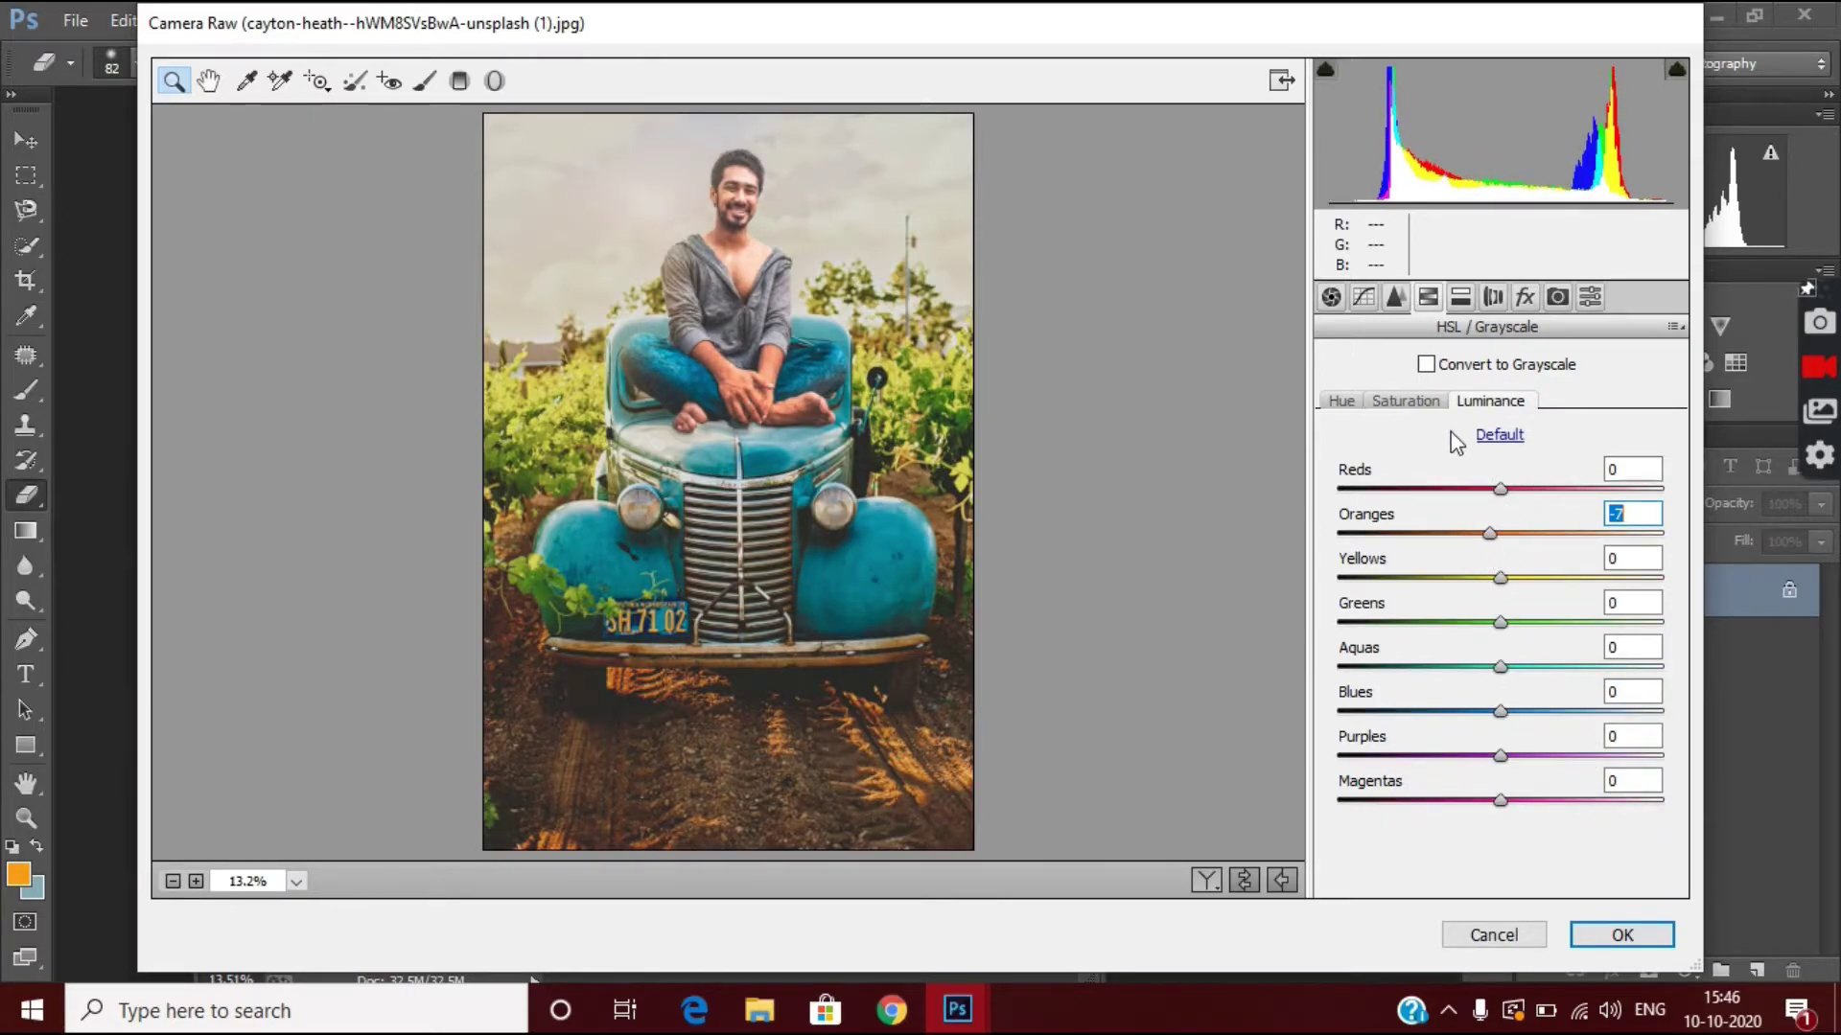
Add a light post-crop vignette, warm the shadows with split toning, and apply the grade.
left_click(1405, 401)
left_click(1524, 296)
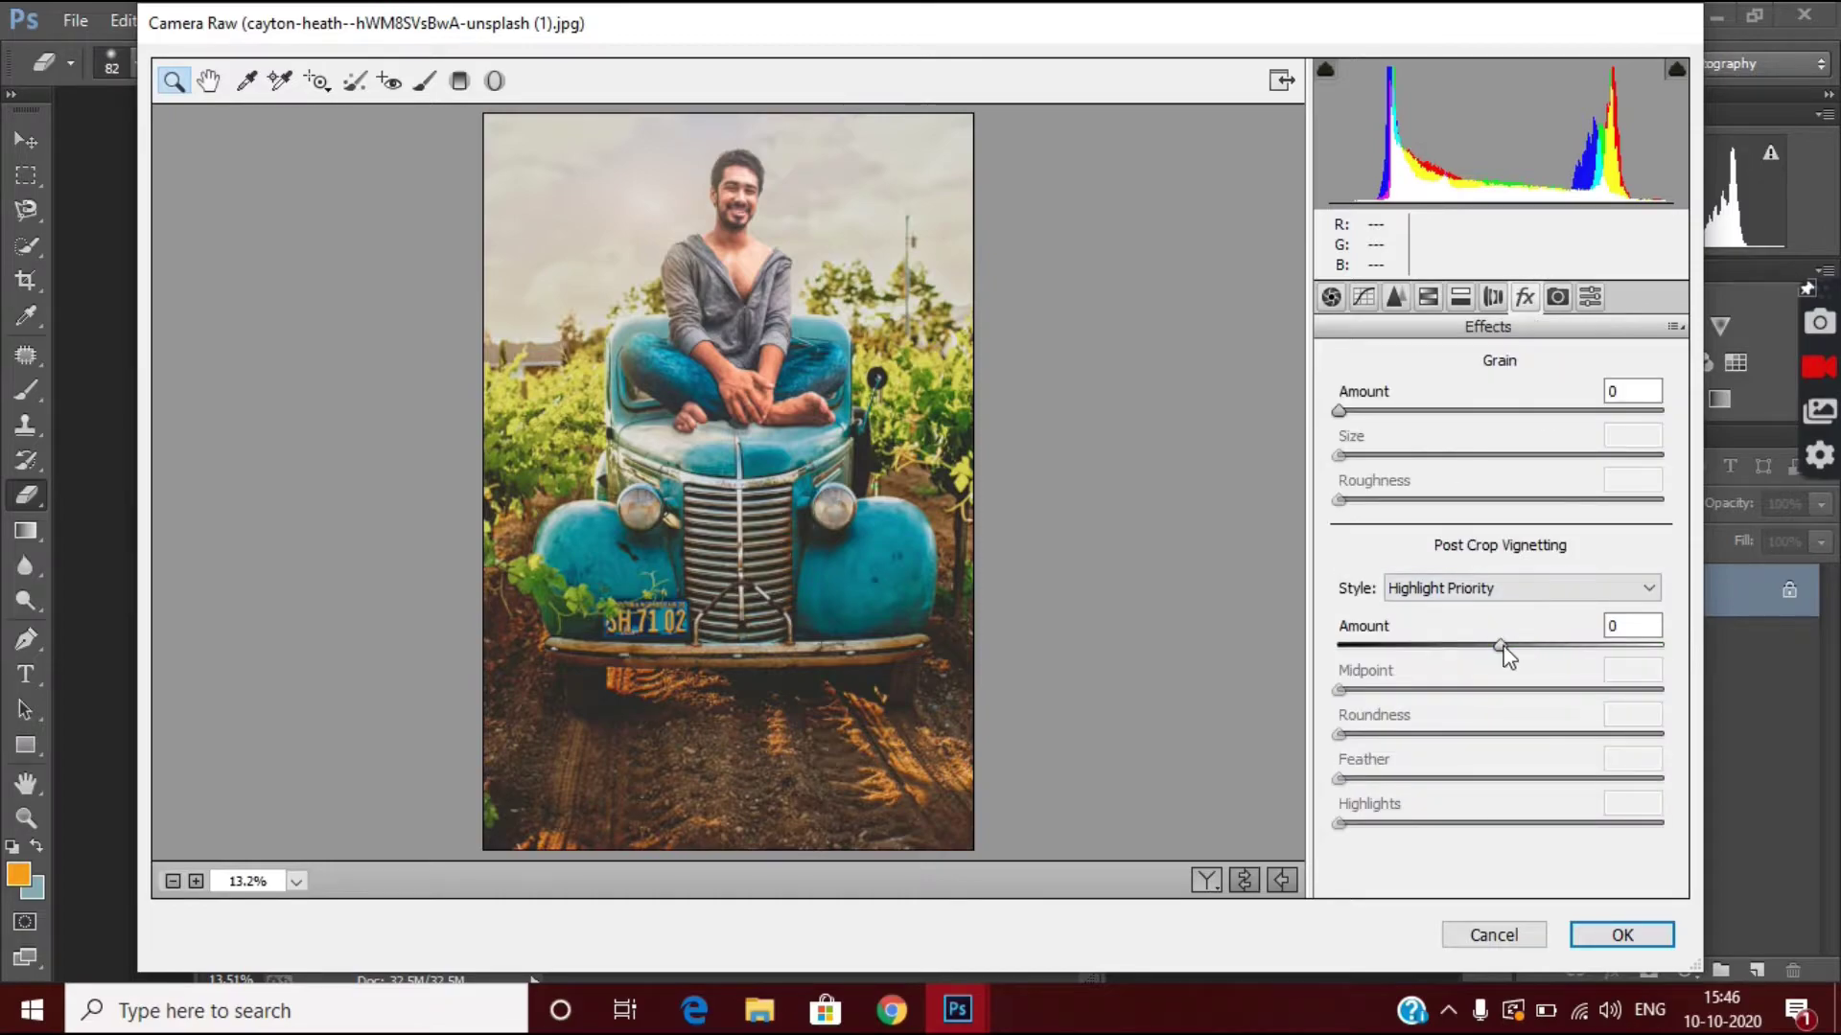
mouse_move(1500, 645)
left_mouse_down()
mouse_move(1443, 649)
mouse_move(1545, 645)
mouse_move(1471, 645)
mouse_move(1512, 690)
left_mouse_up()
left_click(1460, 296)
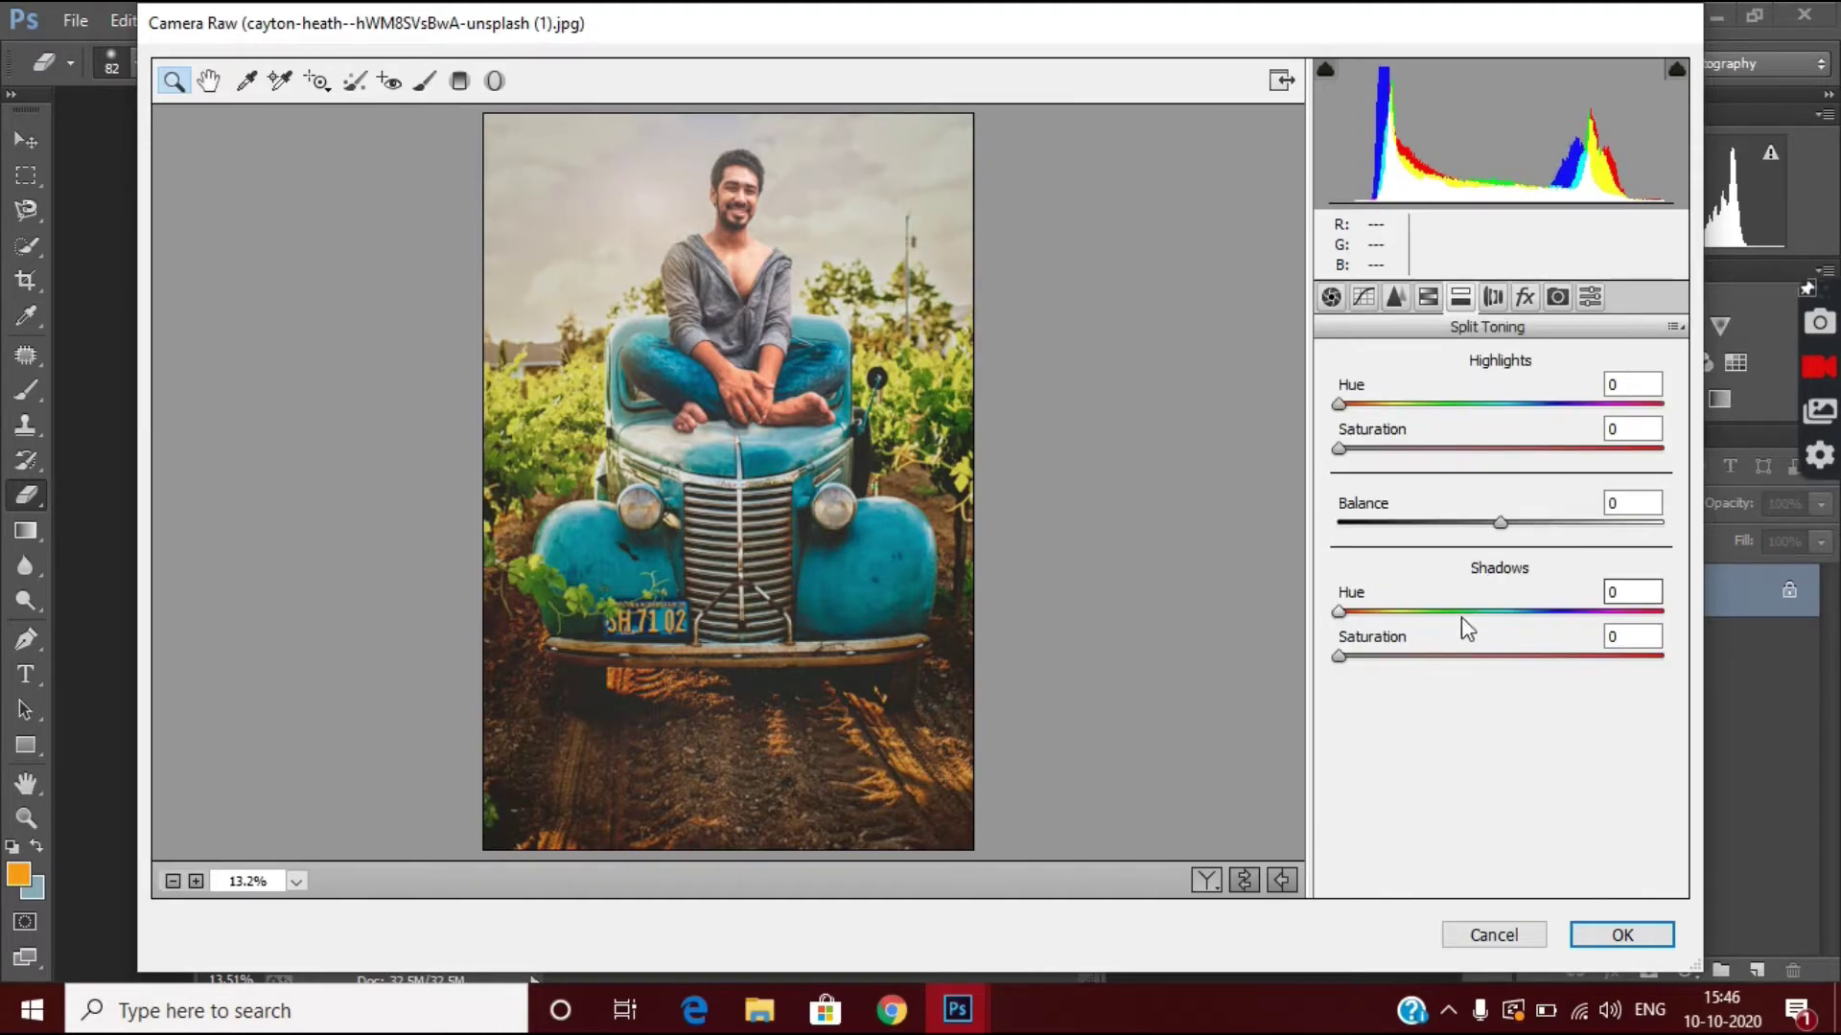
mouse_move(1339, 656)
left_mouse_down()
mouse_move(1458, 661)
mouse_move(1377, 690)
mouse_move(1401, 694)
mouse_move(1342, 688)
mouse_move(1362, 713)
left_mouse_up()
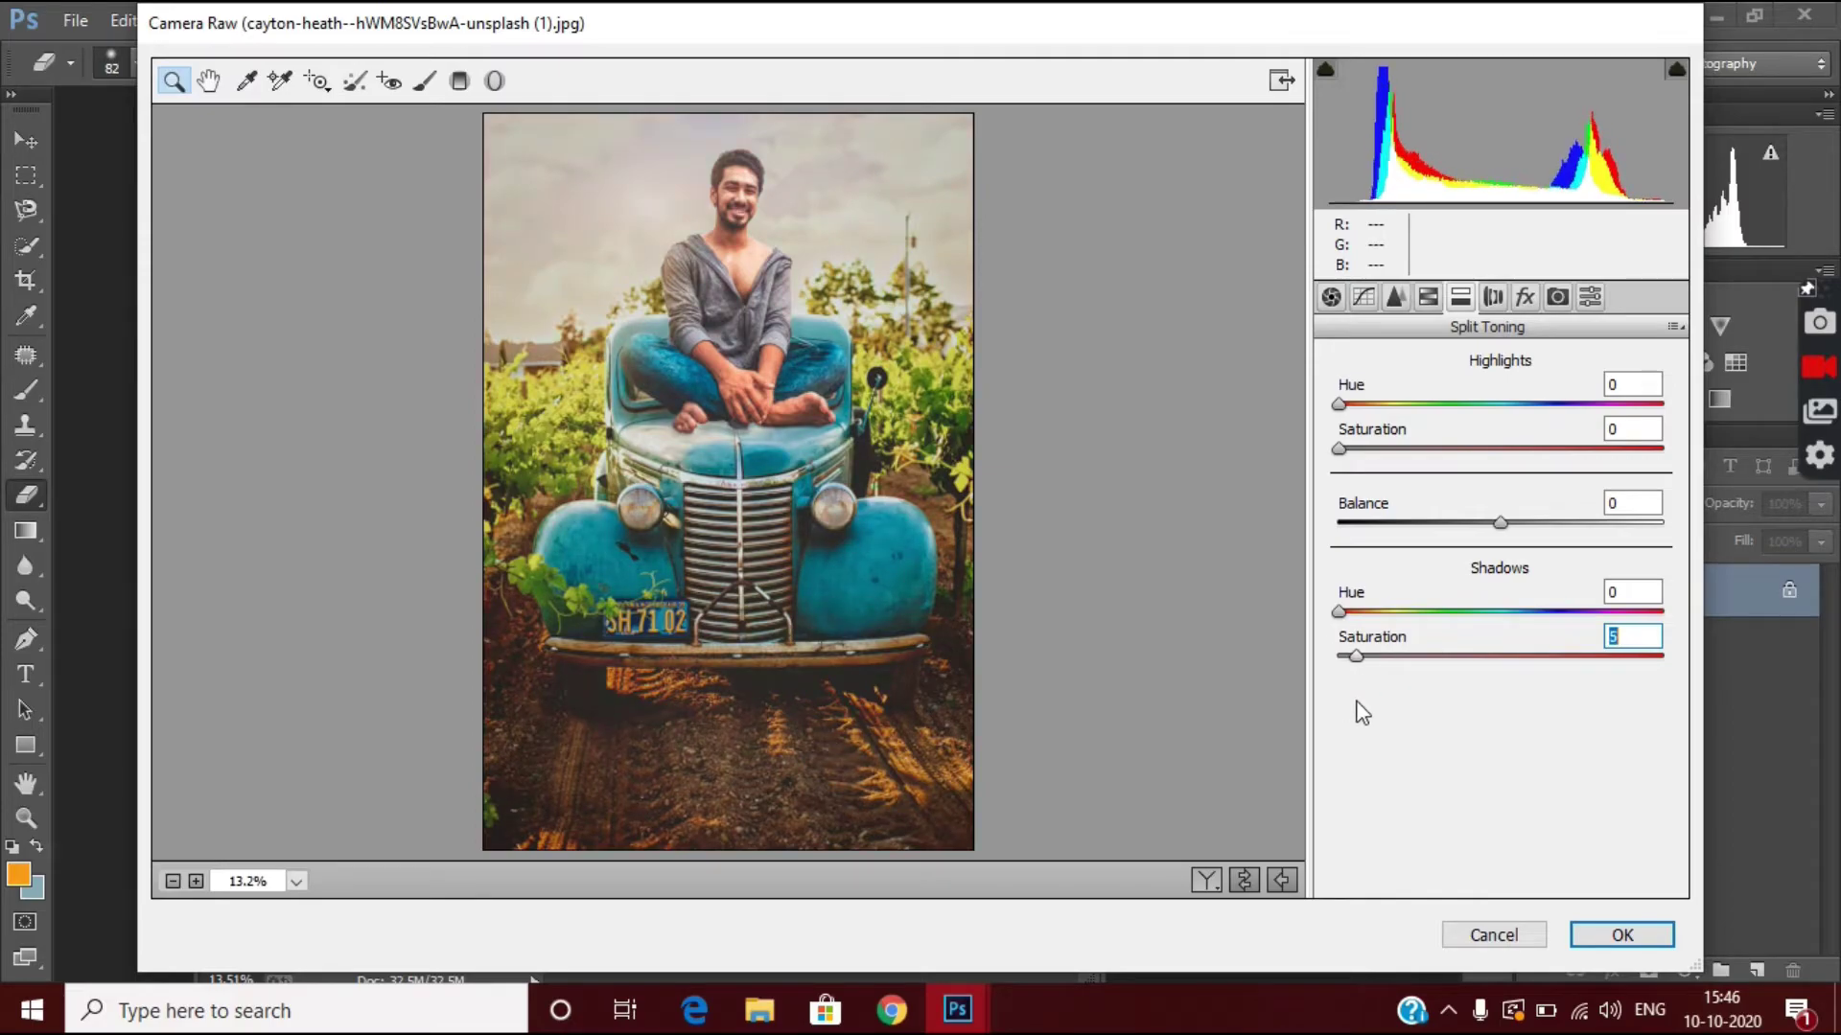
left_click(1622, 935)
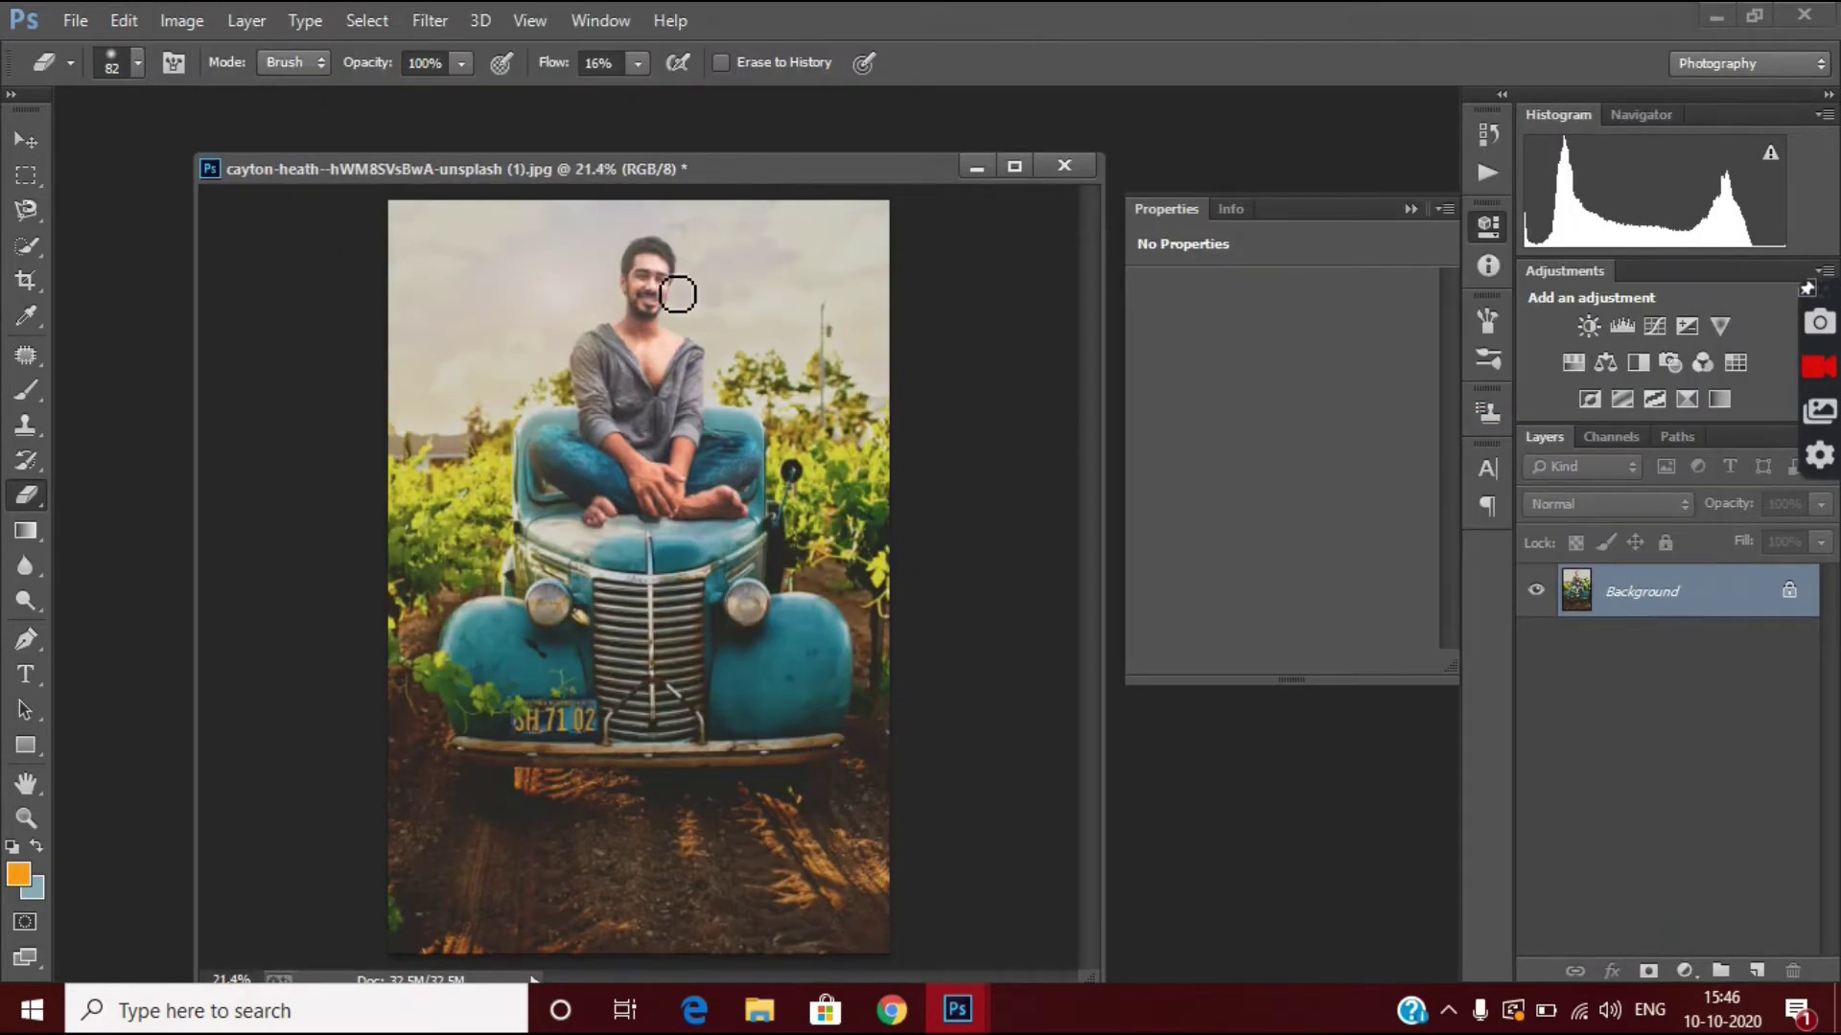
Apply Noiseware Professional: 81% luminance reduction, noise levels +11/+12, detail protection 6.
scroll(677, 288, "up", 5)
left_click(429, 20)
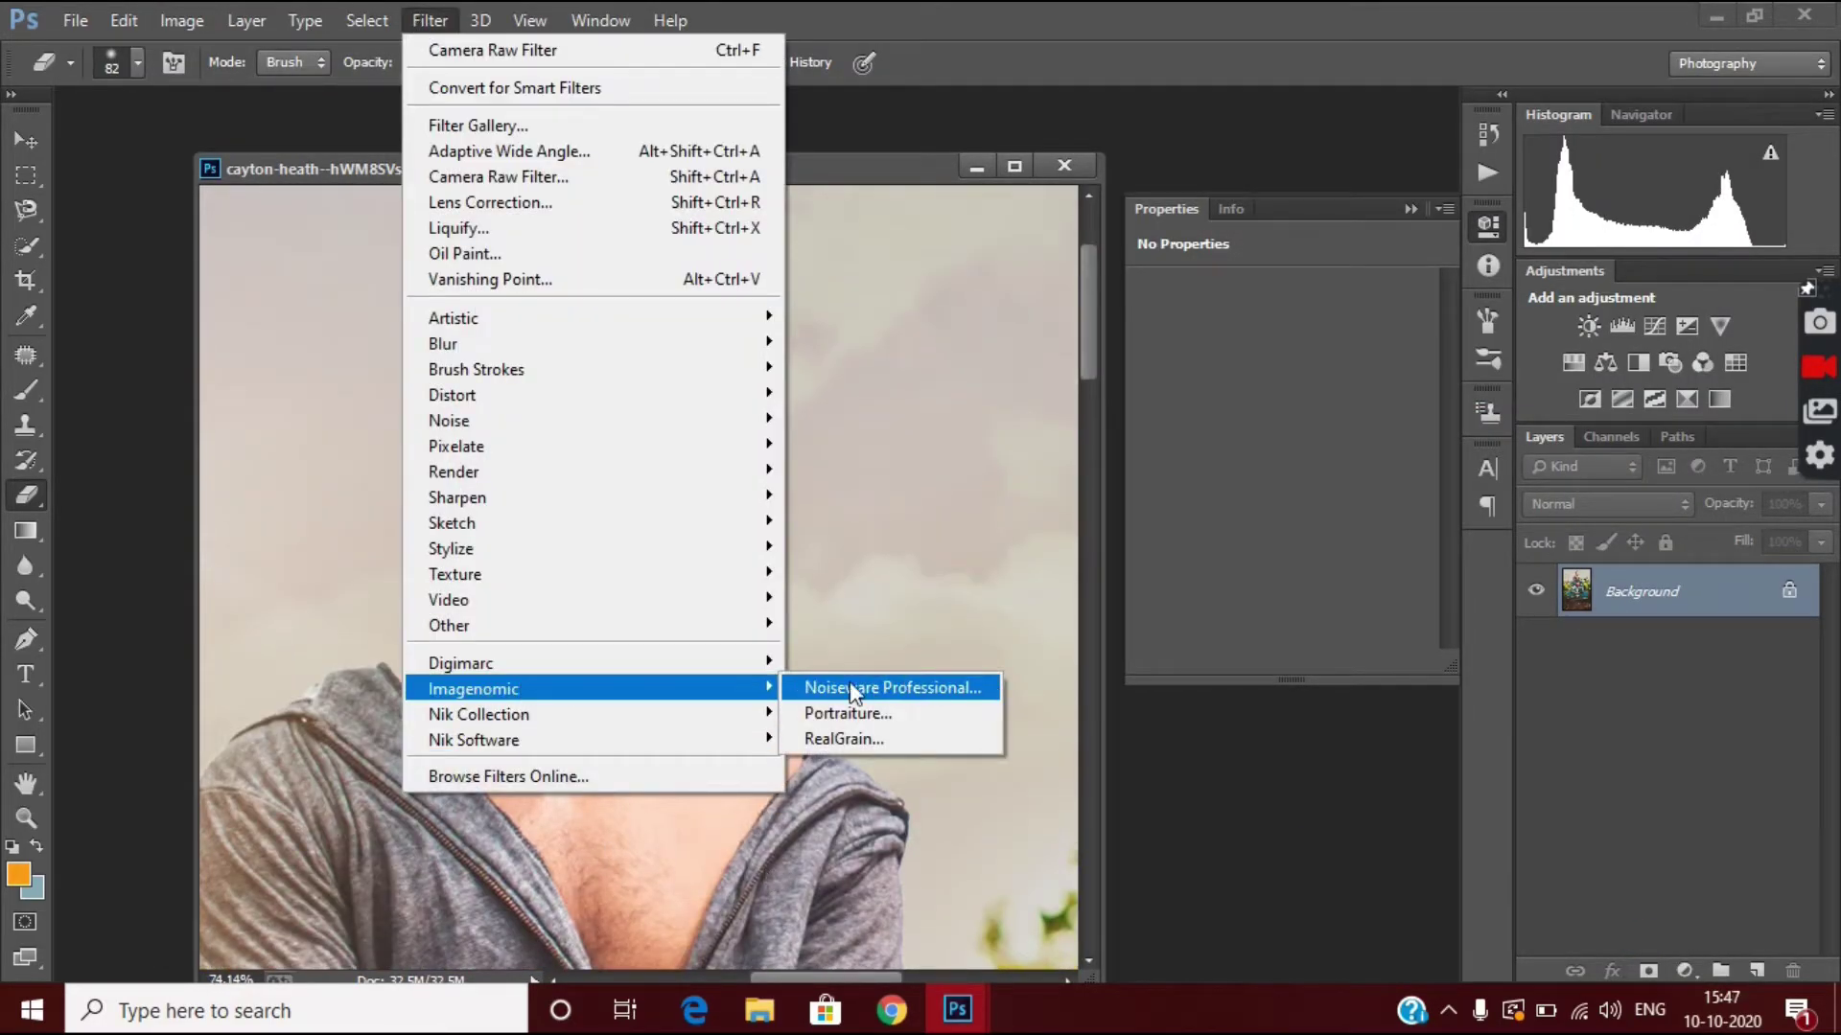
left_click(987, 686)
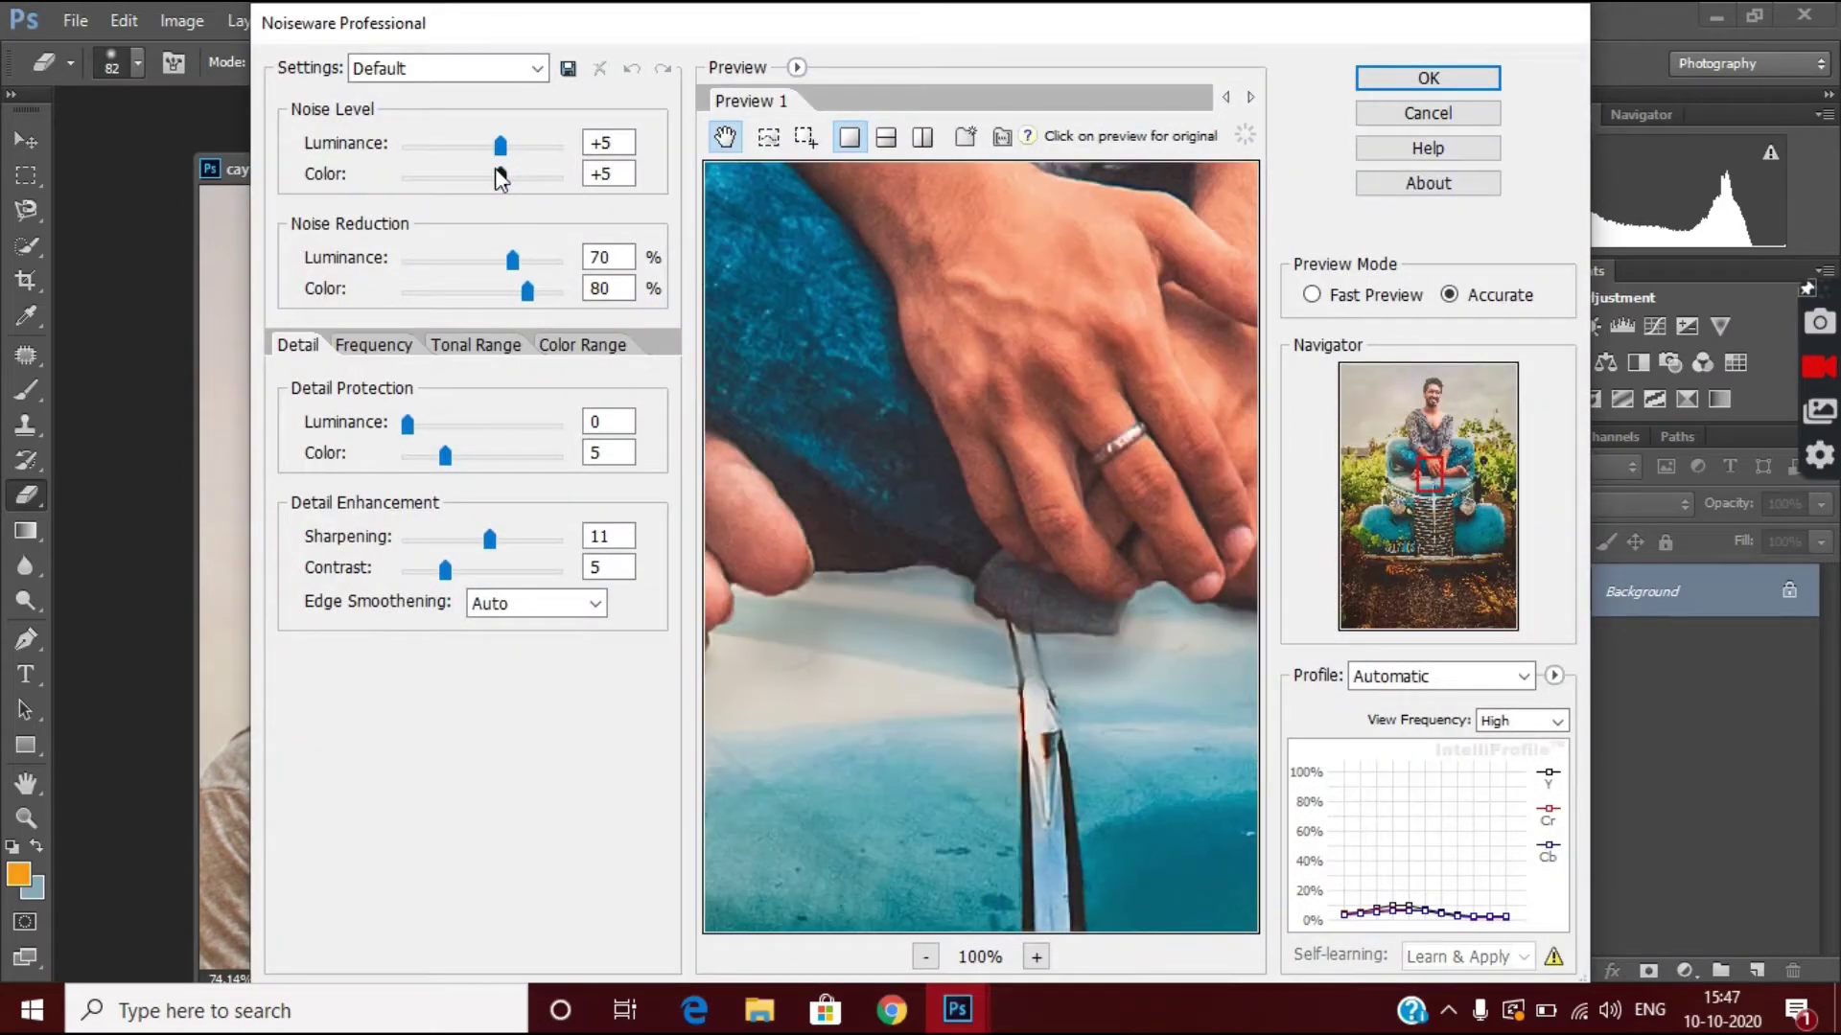
left_click_drag(414, 427, 452, 425)
mouse_move(1090, 382)
left_mouse_down()
mouse_move(899, 625)
mouse_move(933, 780)
left_mouse_up()
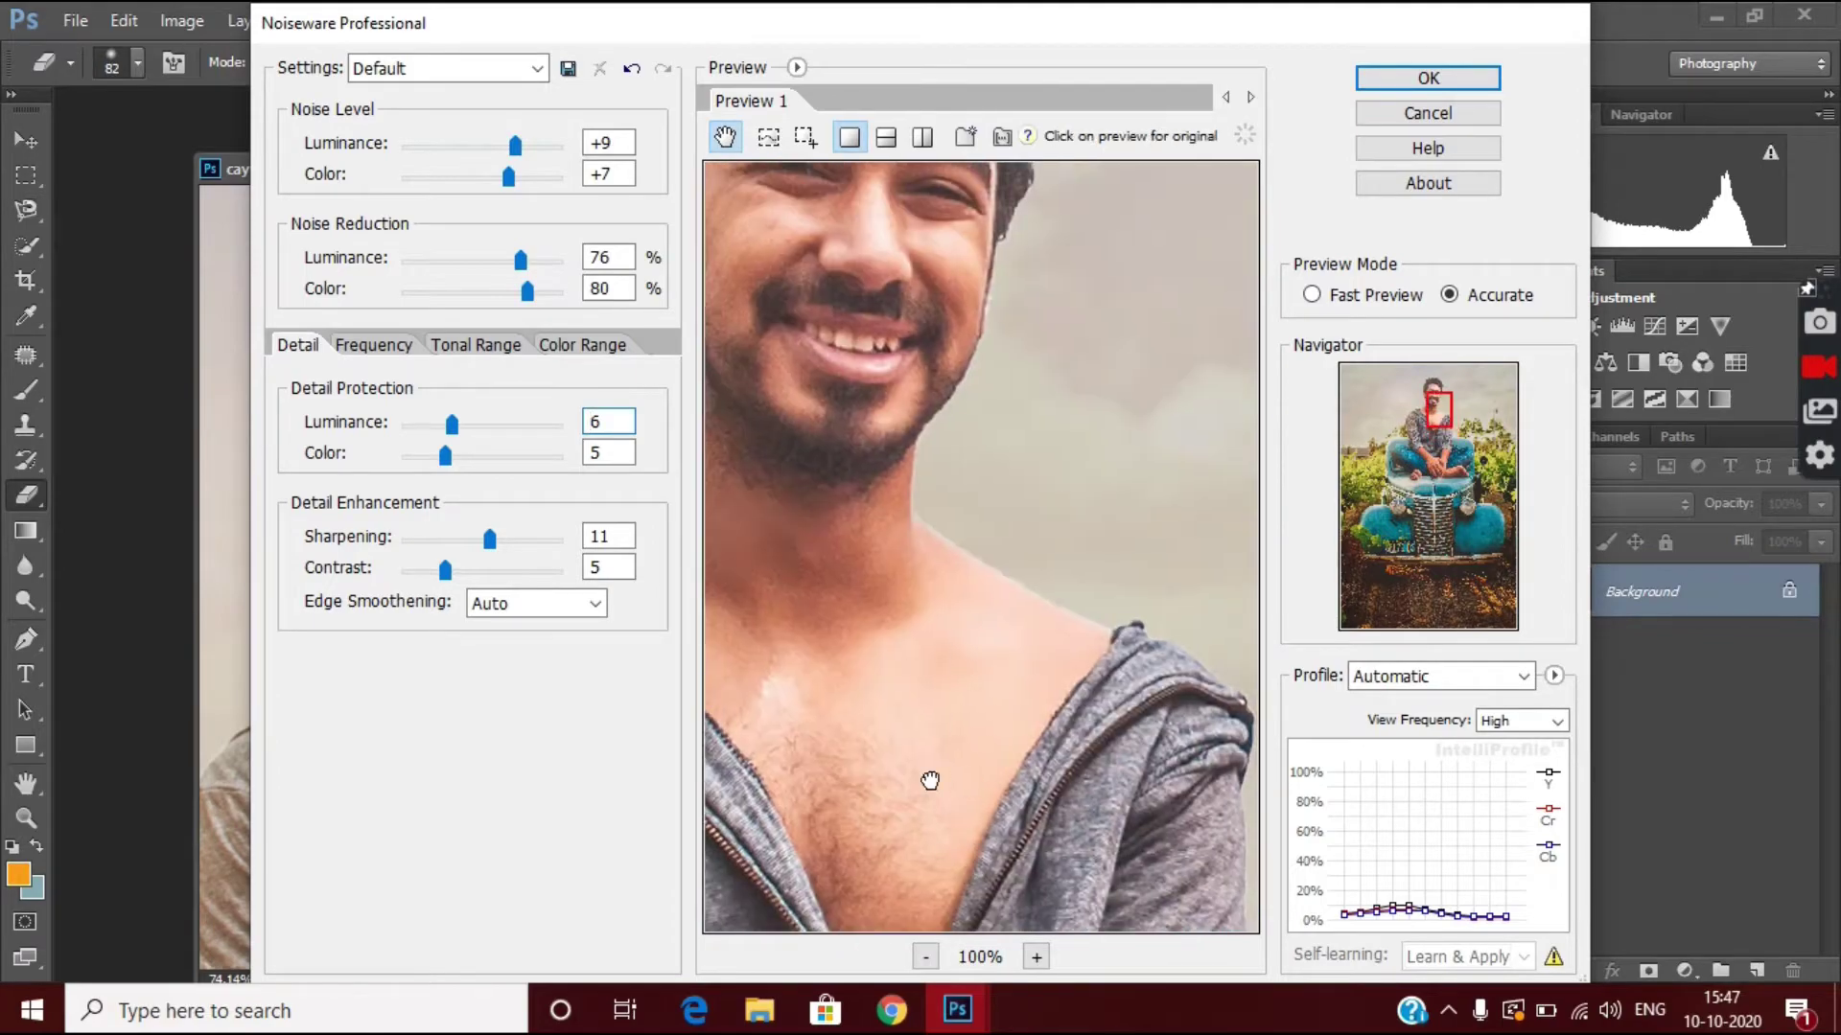
left_click_drag(521, 259, 528, 259)
left_click_drag(526, 290, 542, 290)
left_click_drag(515, 146, 523, 146)
left_click_drag(508, 177, 527, 178)
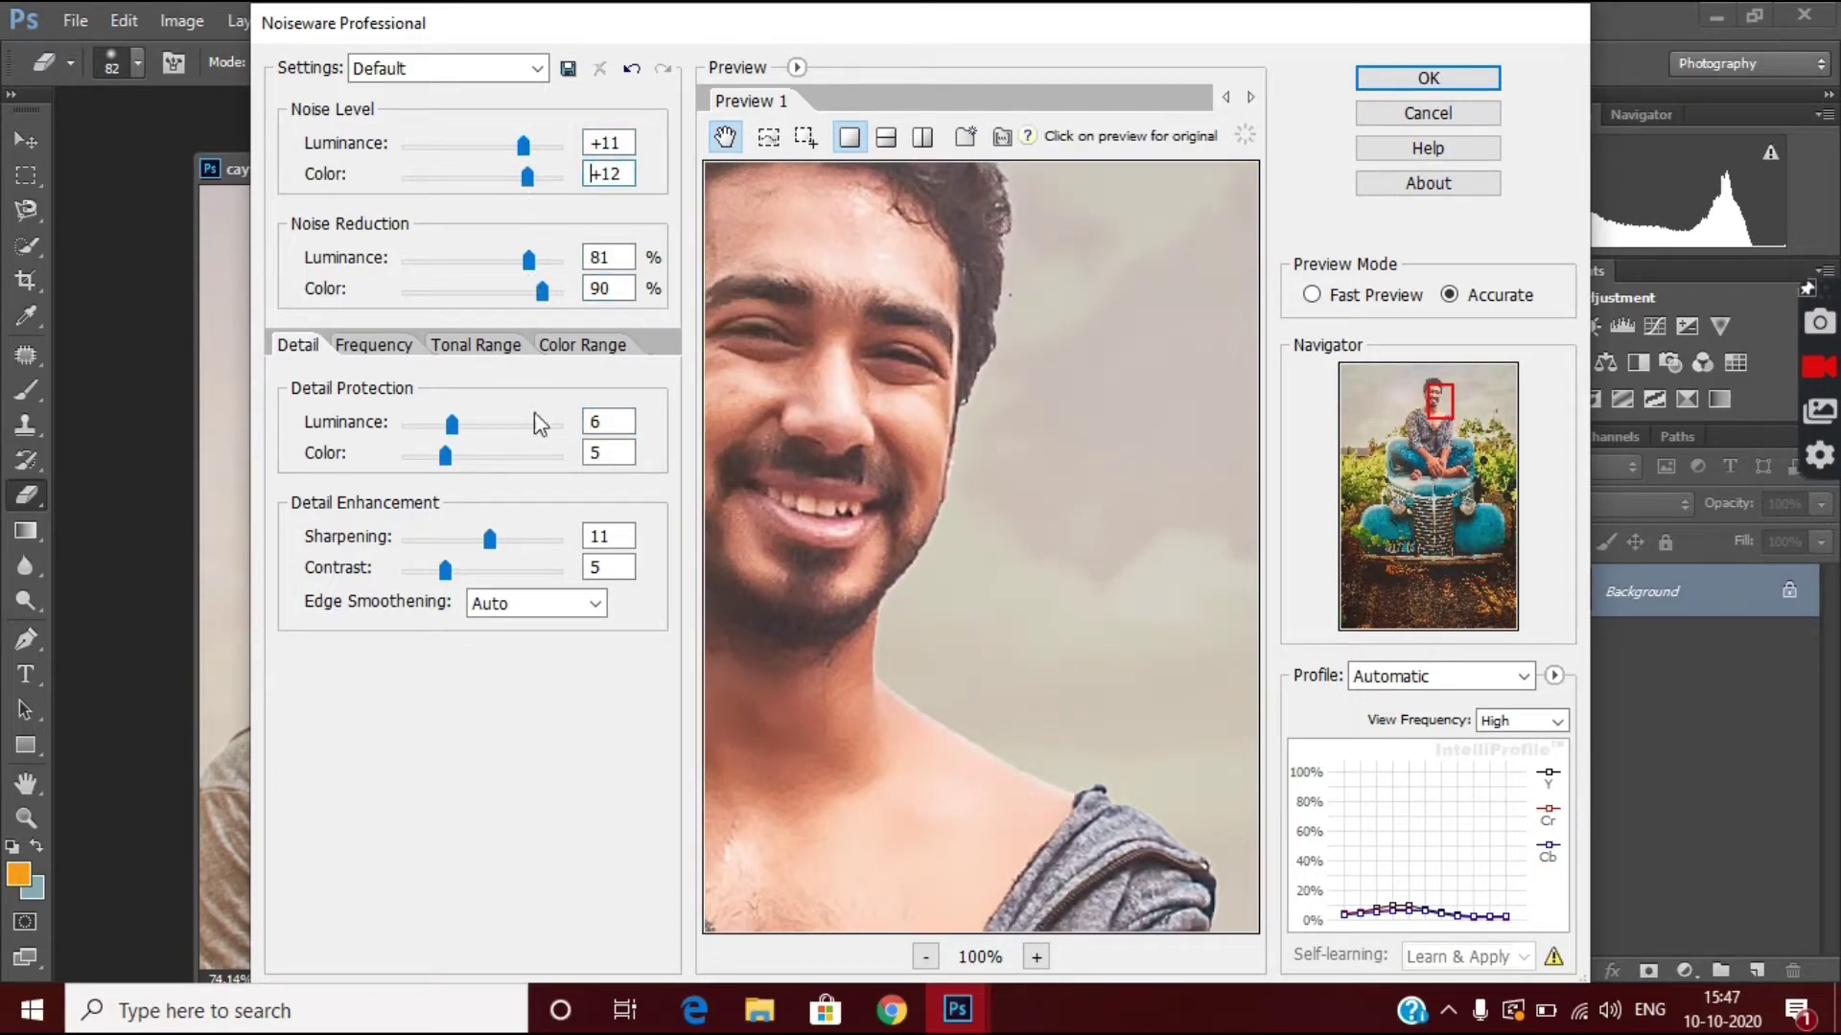
left_click(1467, 80)
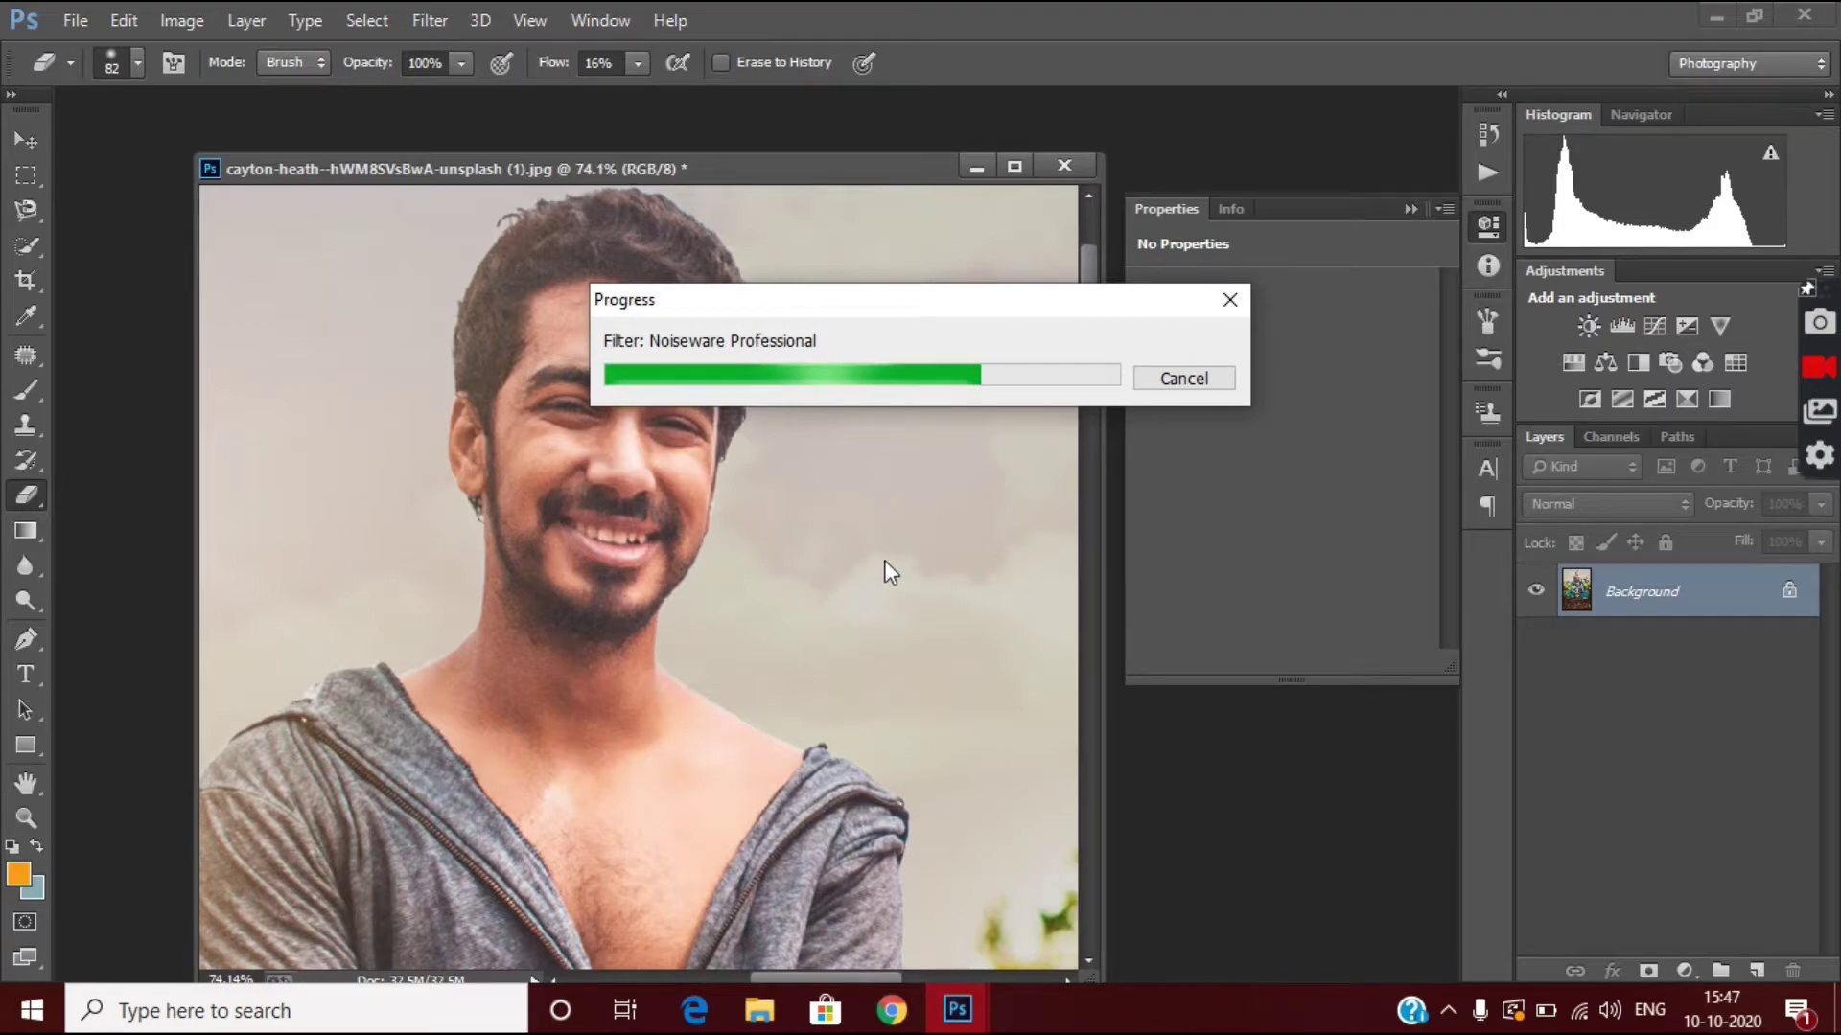
Paint a soft orange glow beside the man's head on a new Screen layer at about half opacity.
left_click(1756, 970)
left_click(25, 390)
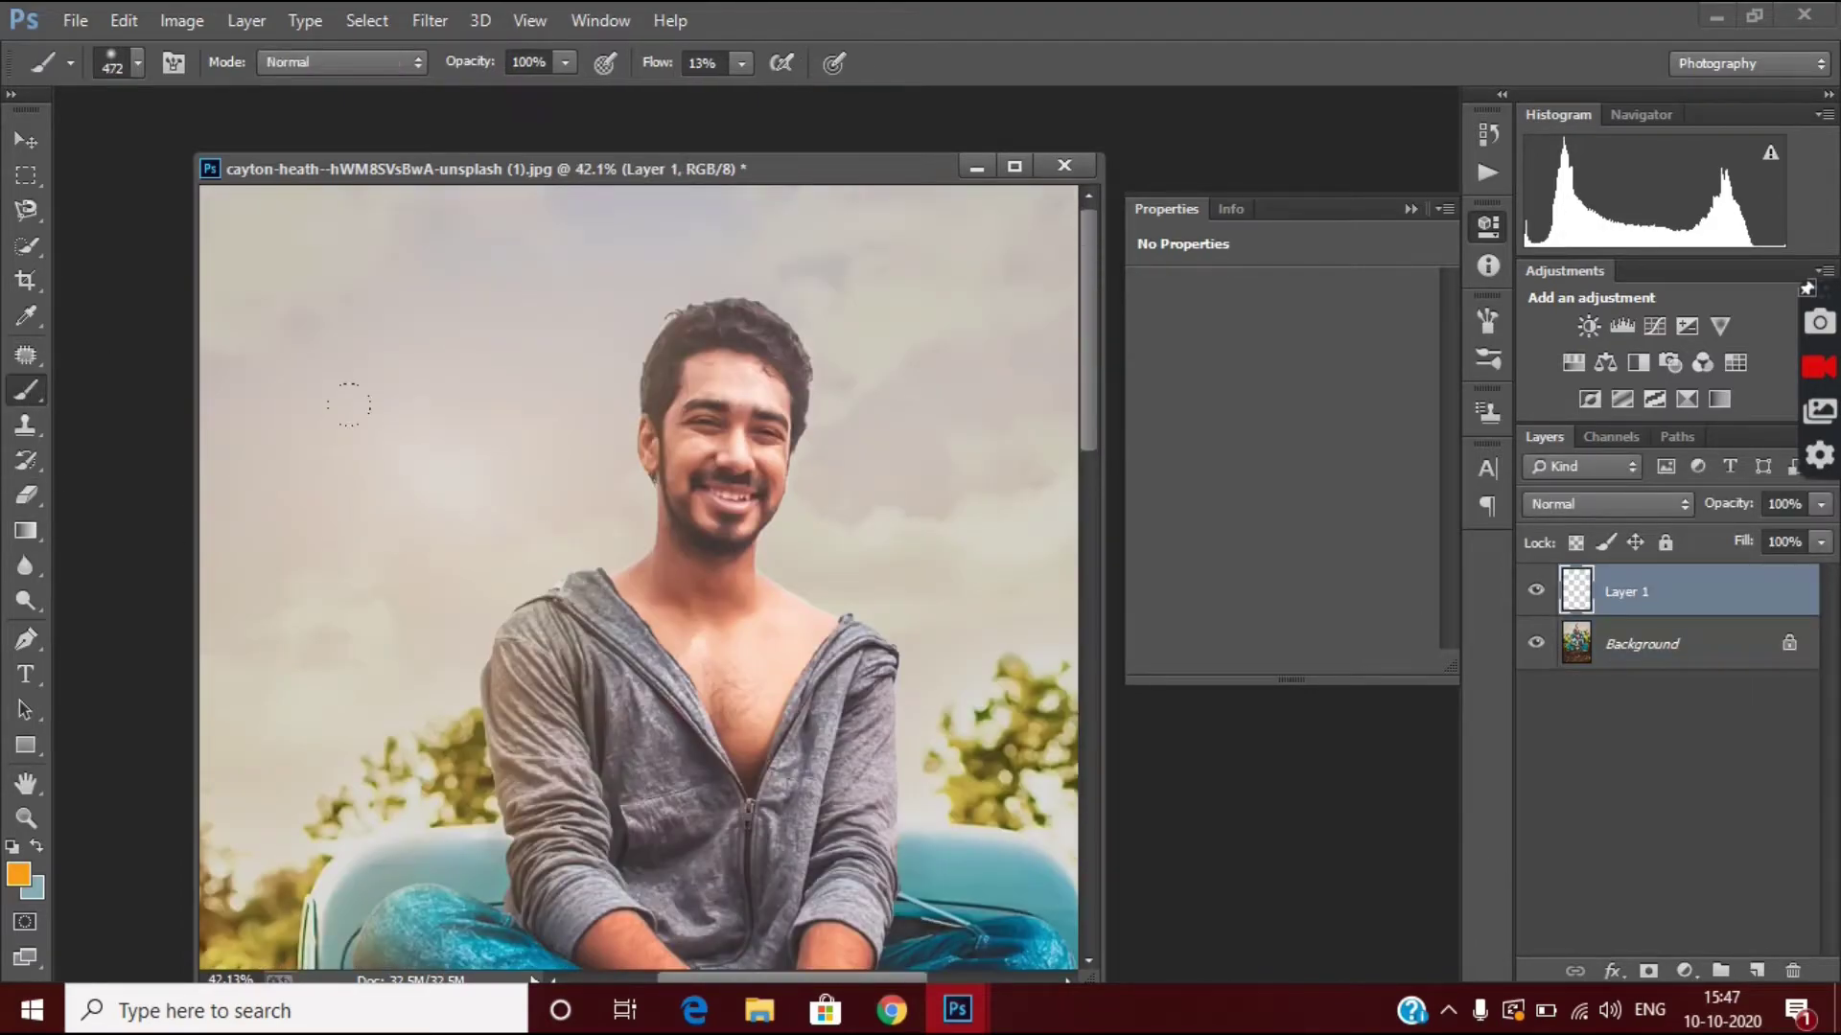
mouse_move(452, 345)
left_mouse_down()
mouse_move(402, 403)
mouse_move(537, 498)
mouse_move(459, 195)
left_mouse_up()
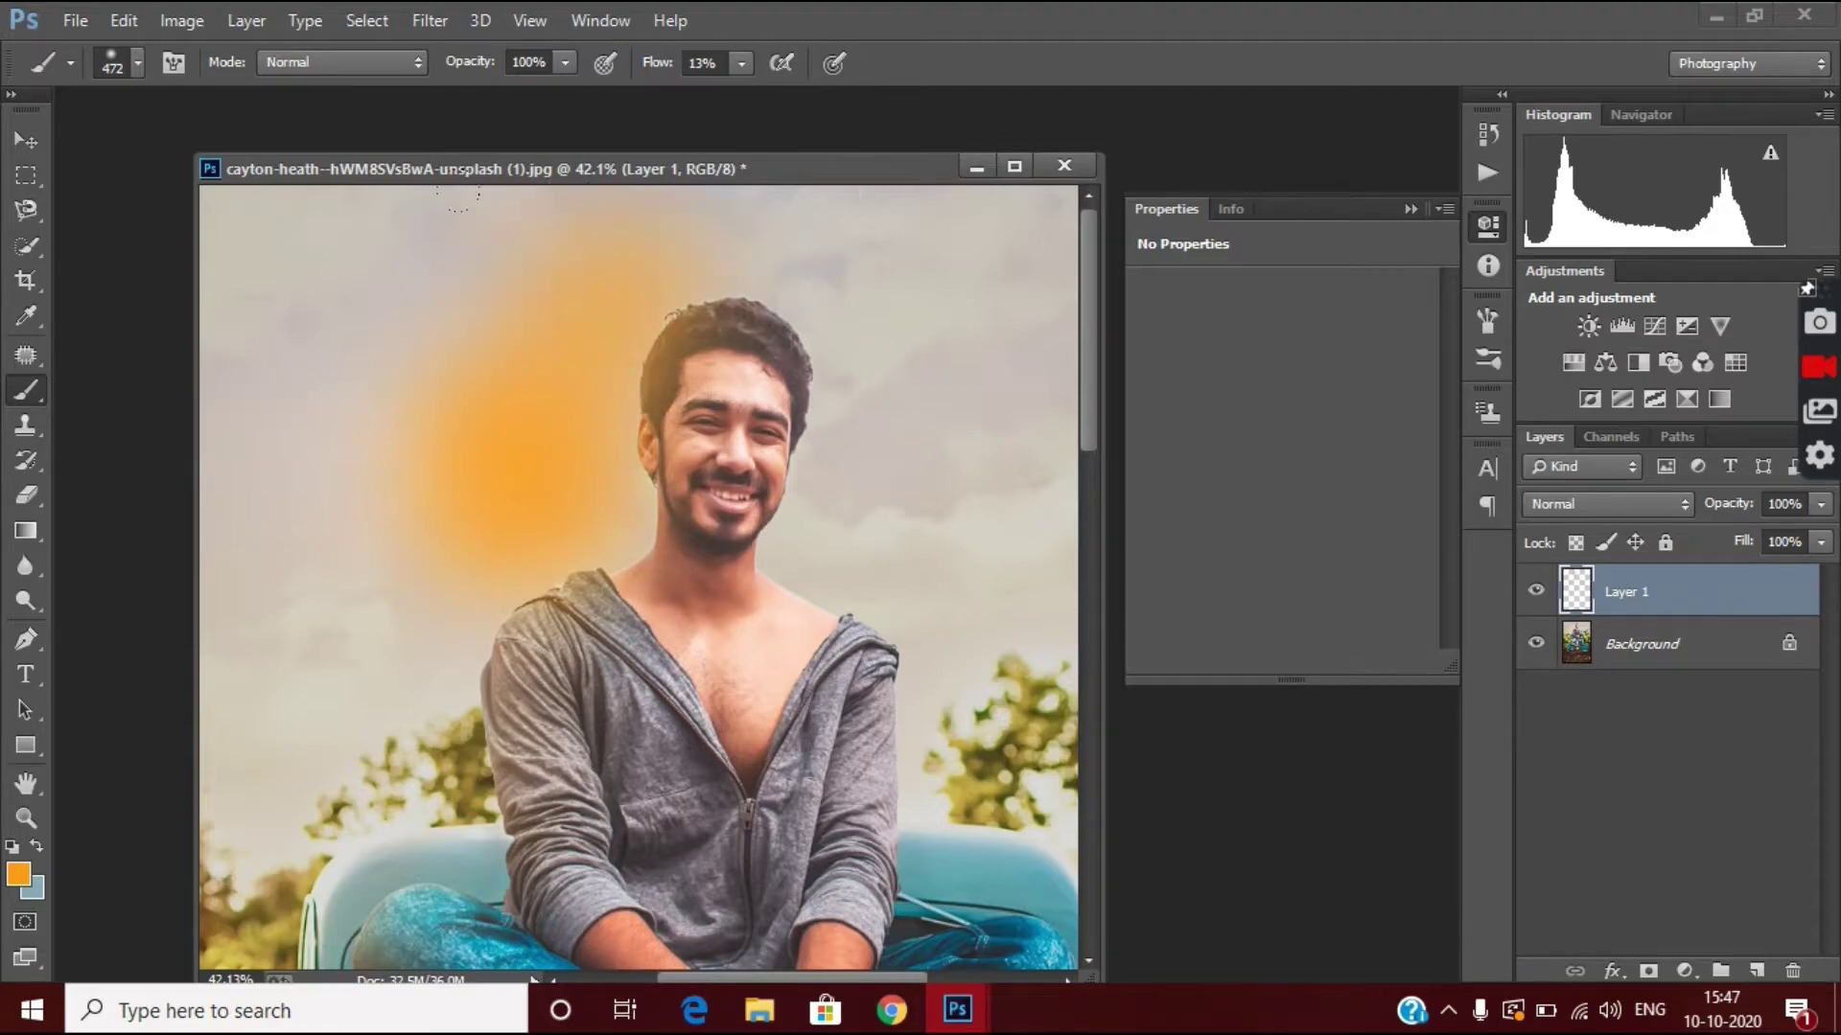
left_click(1629, 504)
left_click(1581, 237)
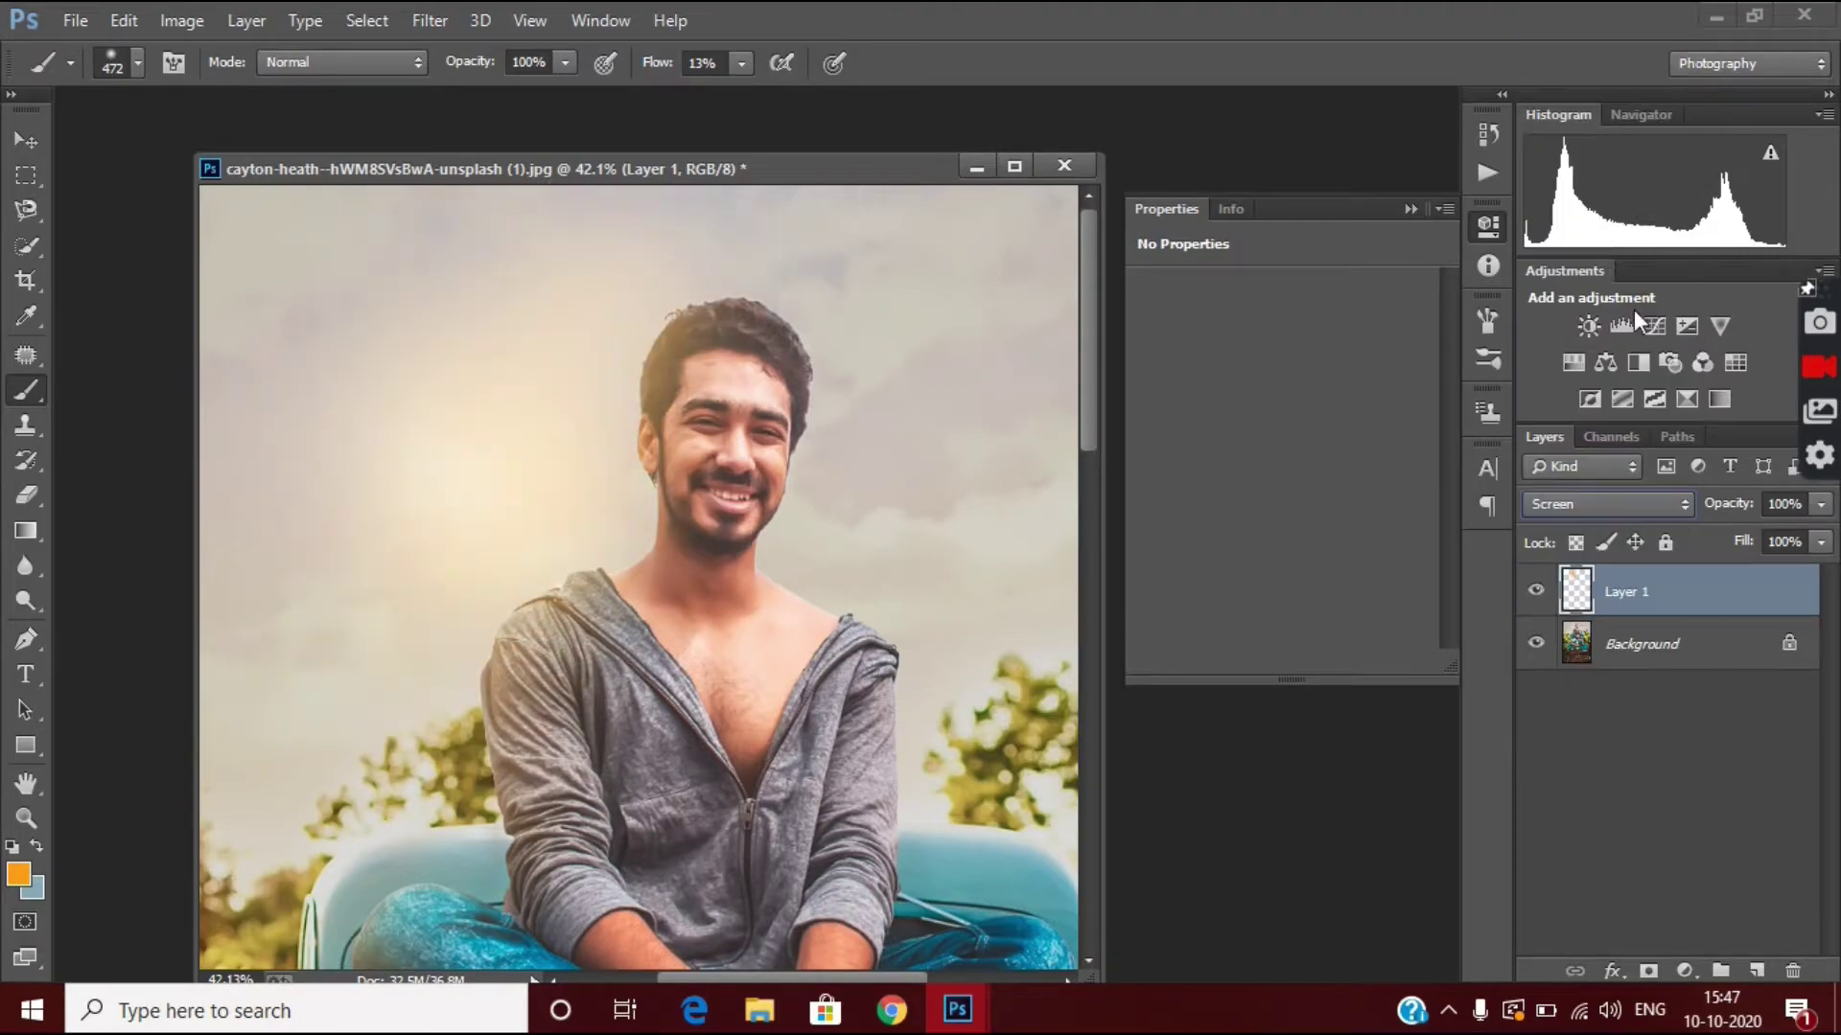
left_click(1820, 503)
left_click_drag(1824, 534, 1758, 534)
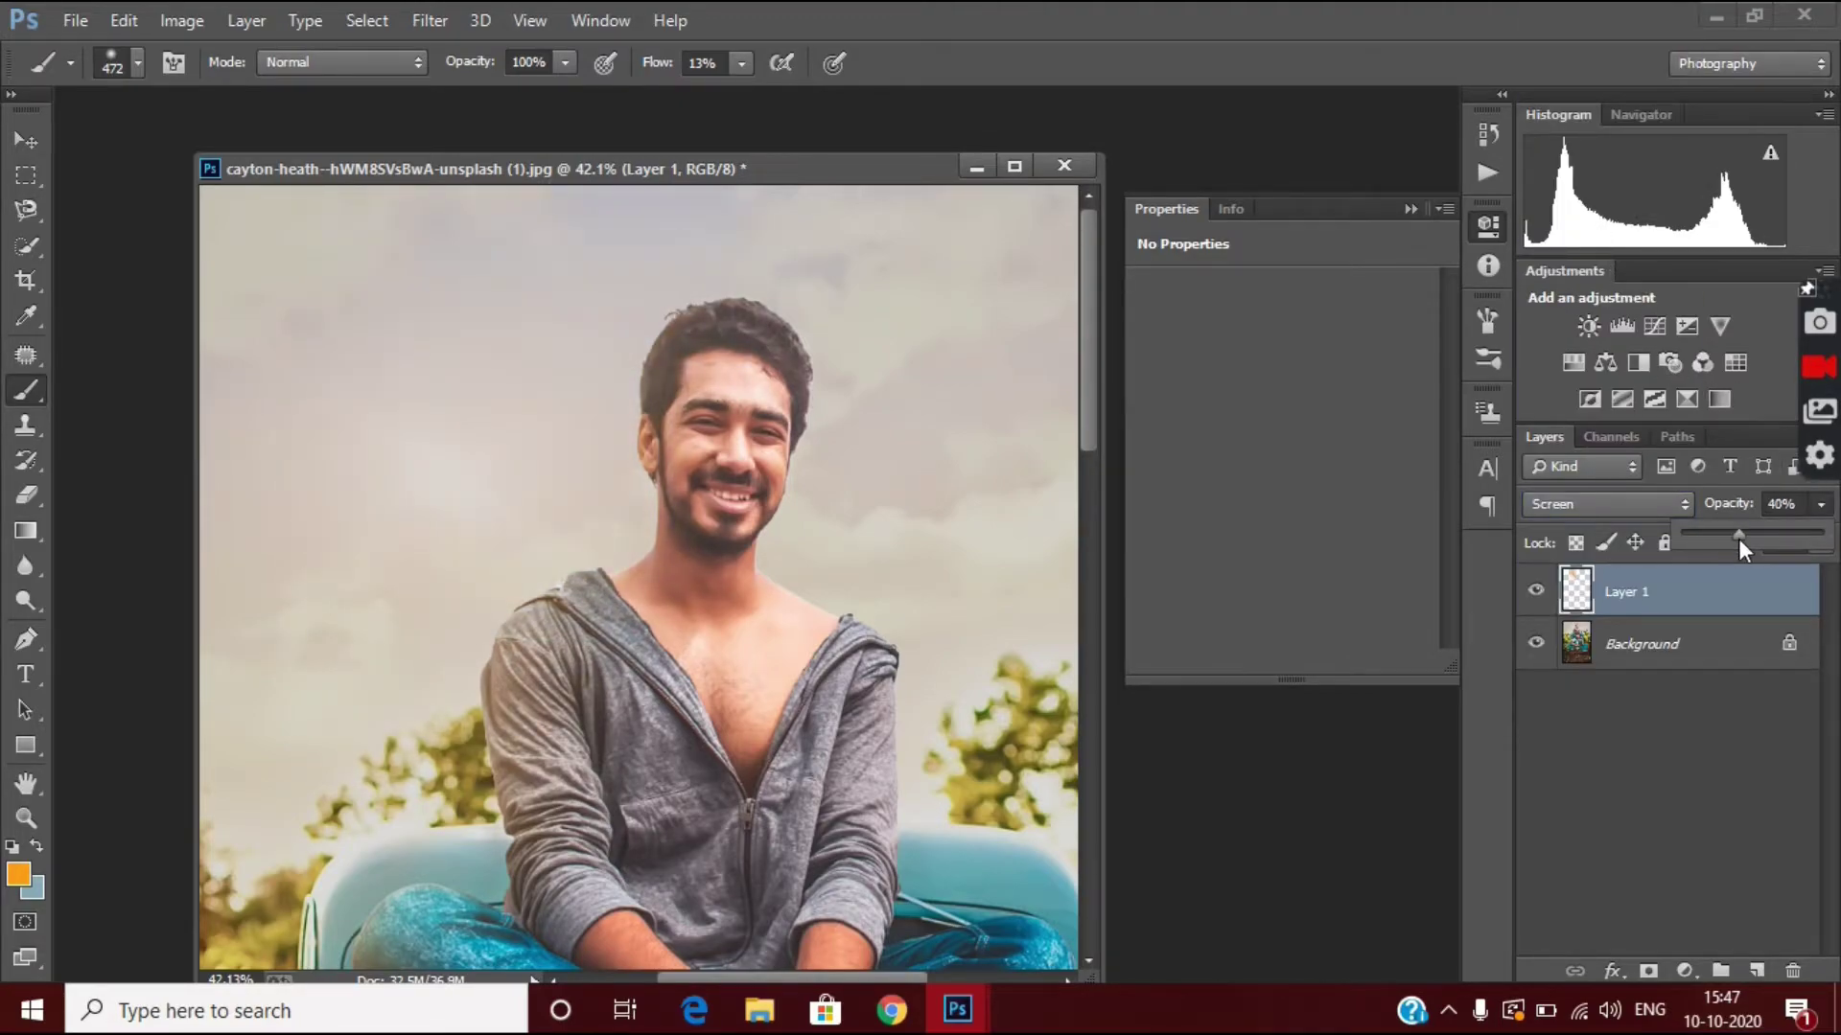
scroll(641, 427, "down", 4)
left_click(1100, 479)
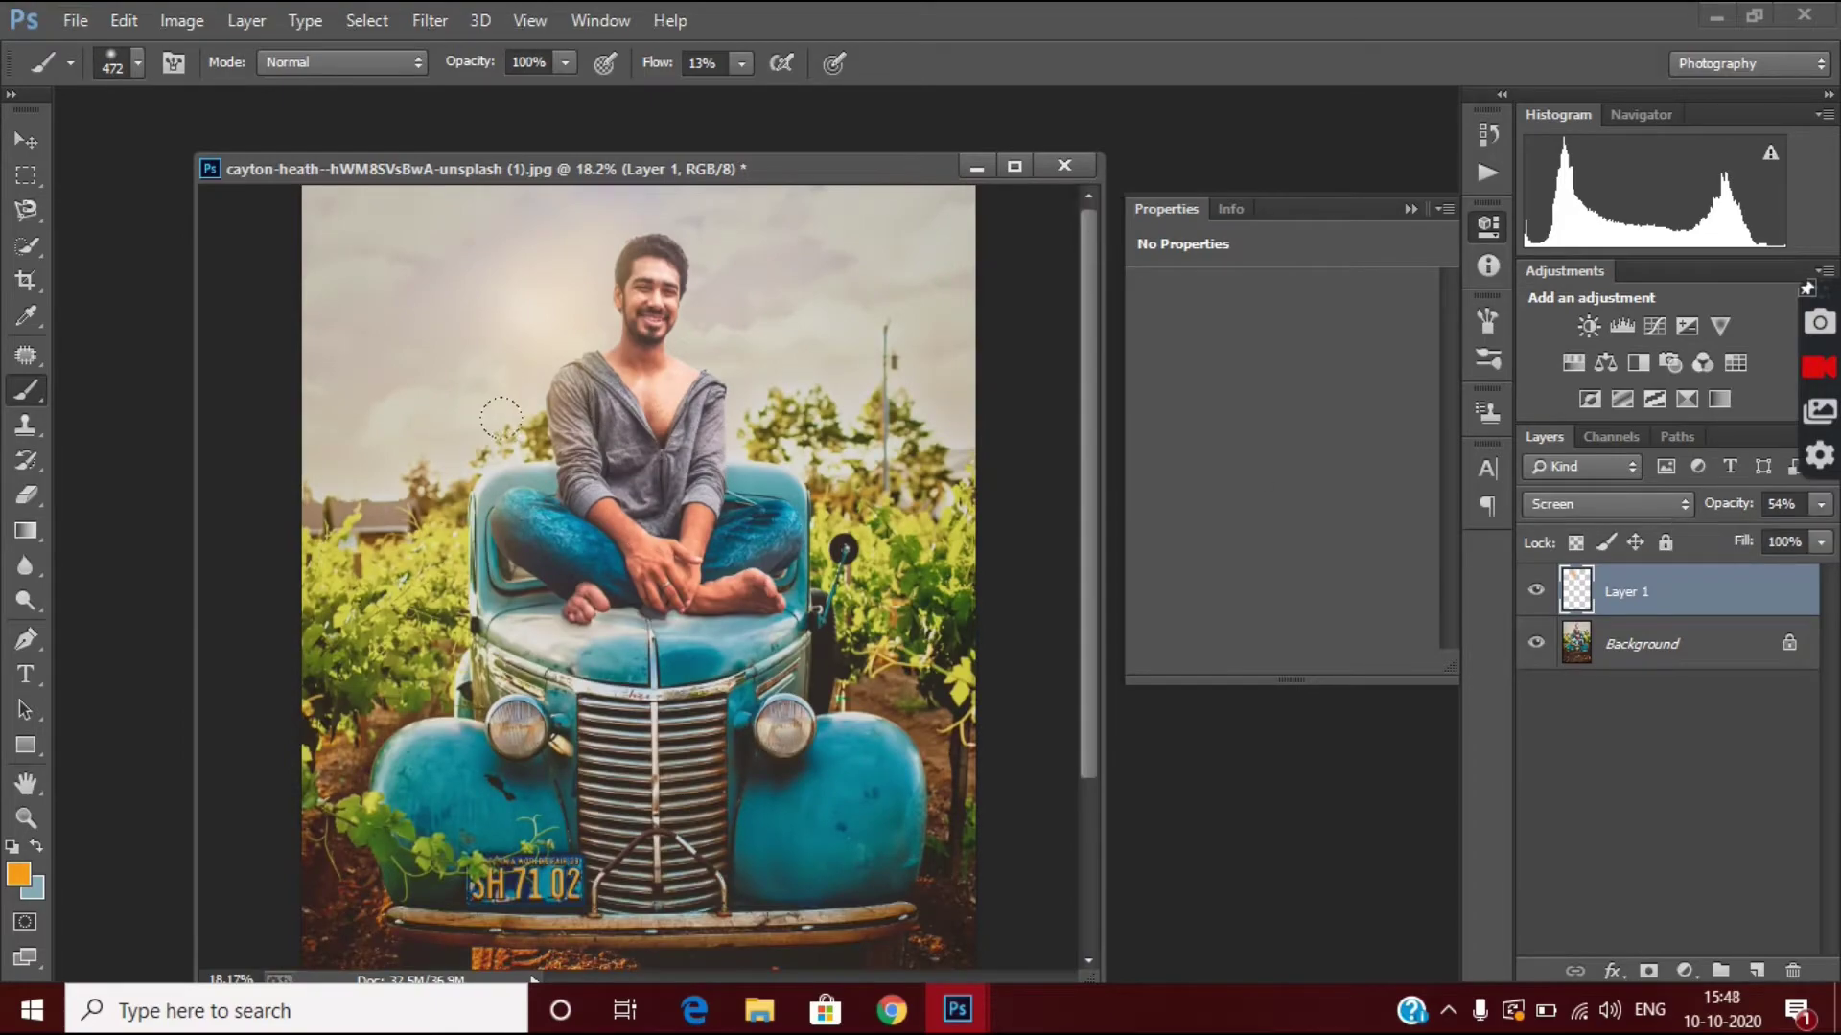
Add extra glow over the vines left of the truck and tune the opacity to about 45%.
left_click_drag(450, 467, 421, 556)
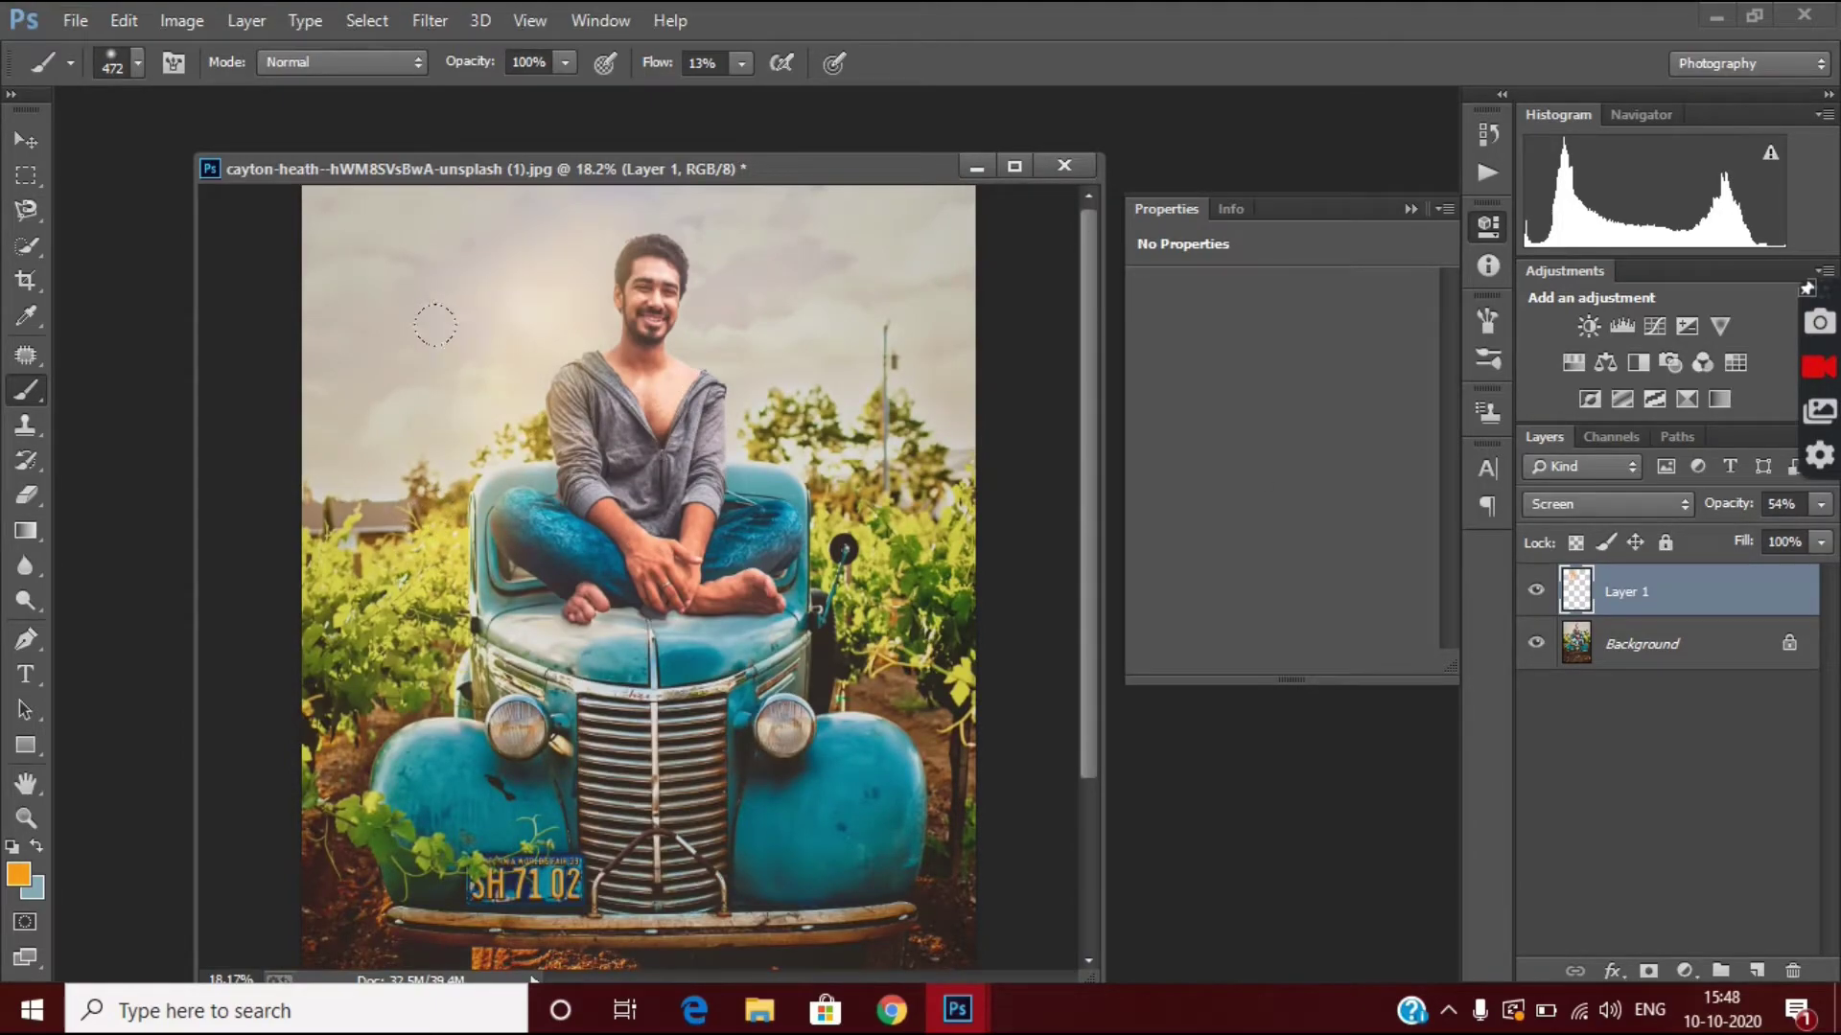
left_click_drag(1820, 503, 1743, 550)
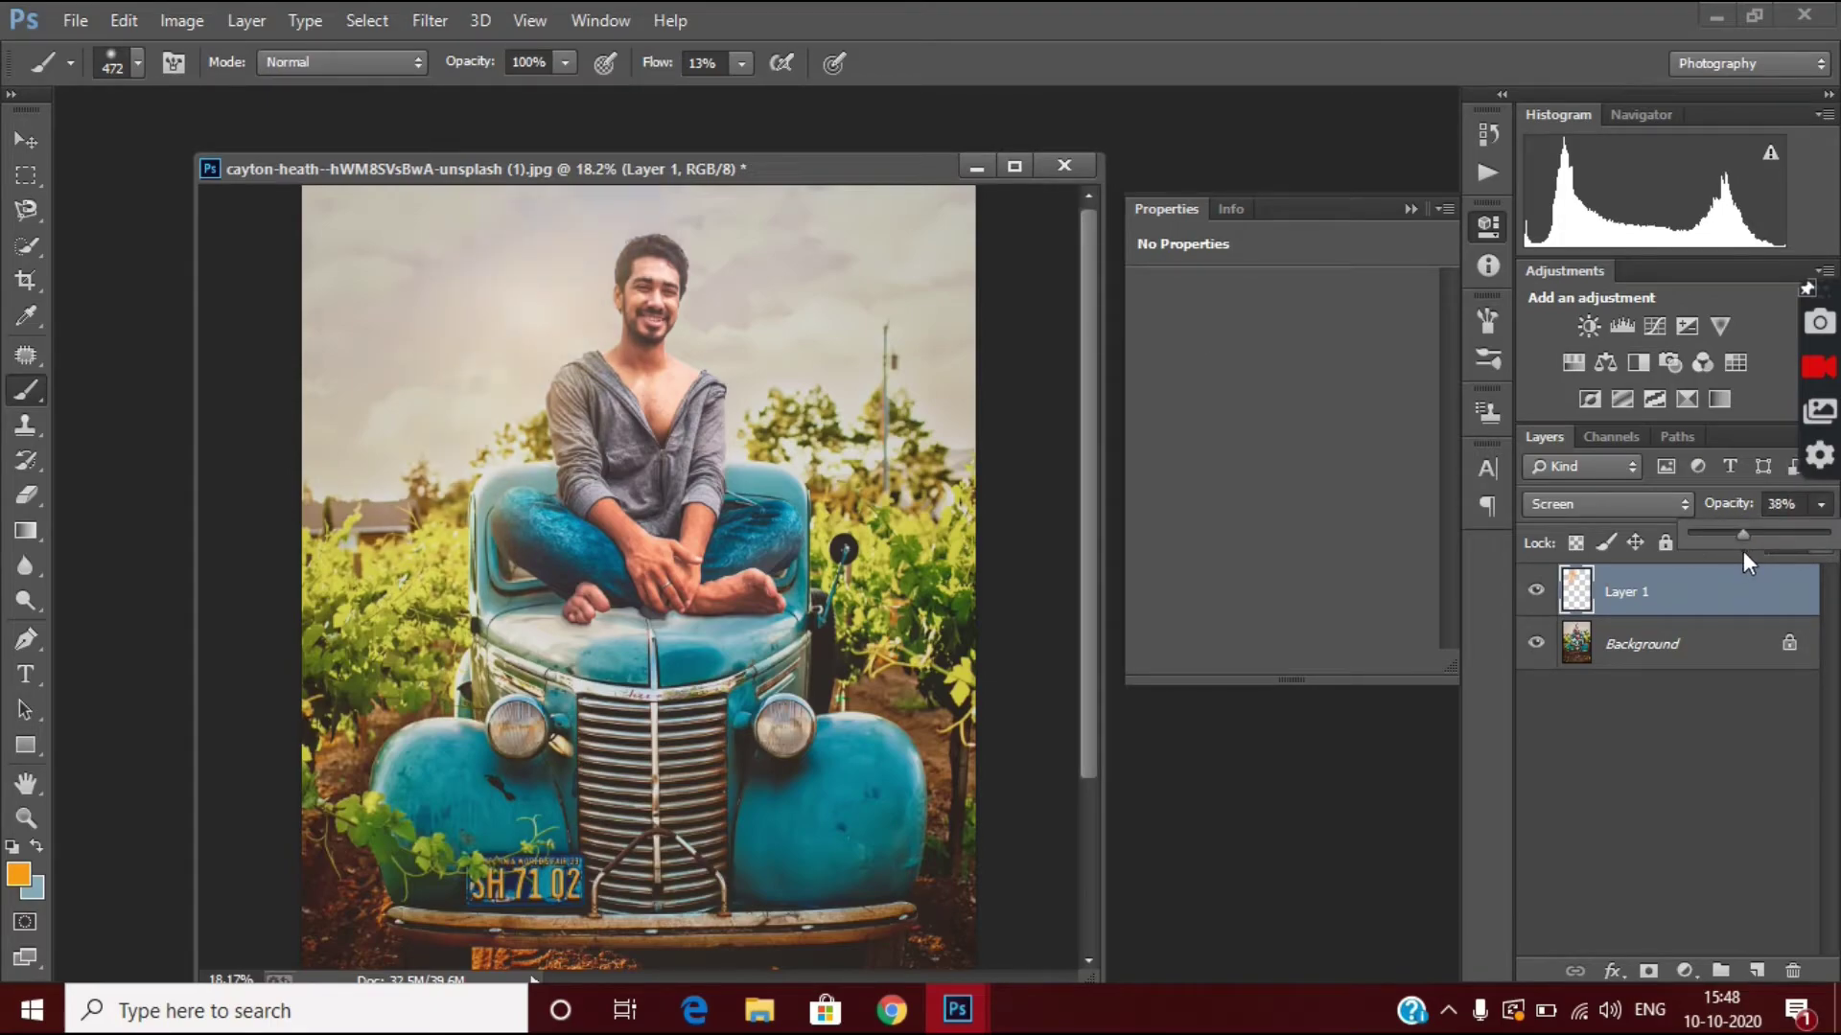
left_click(459, 518)
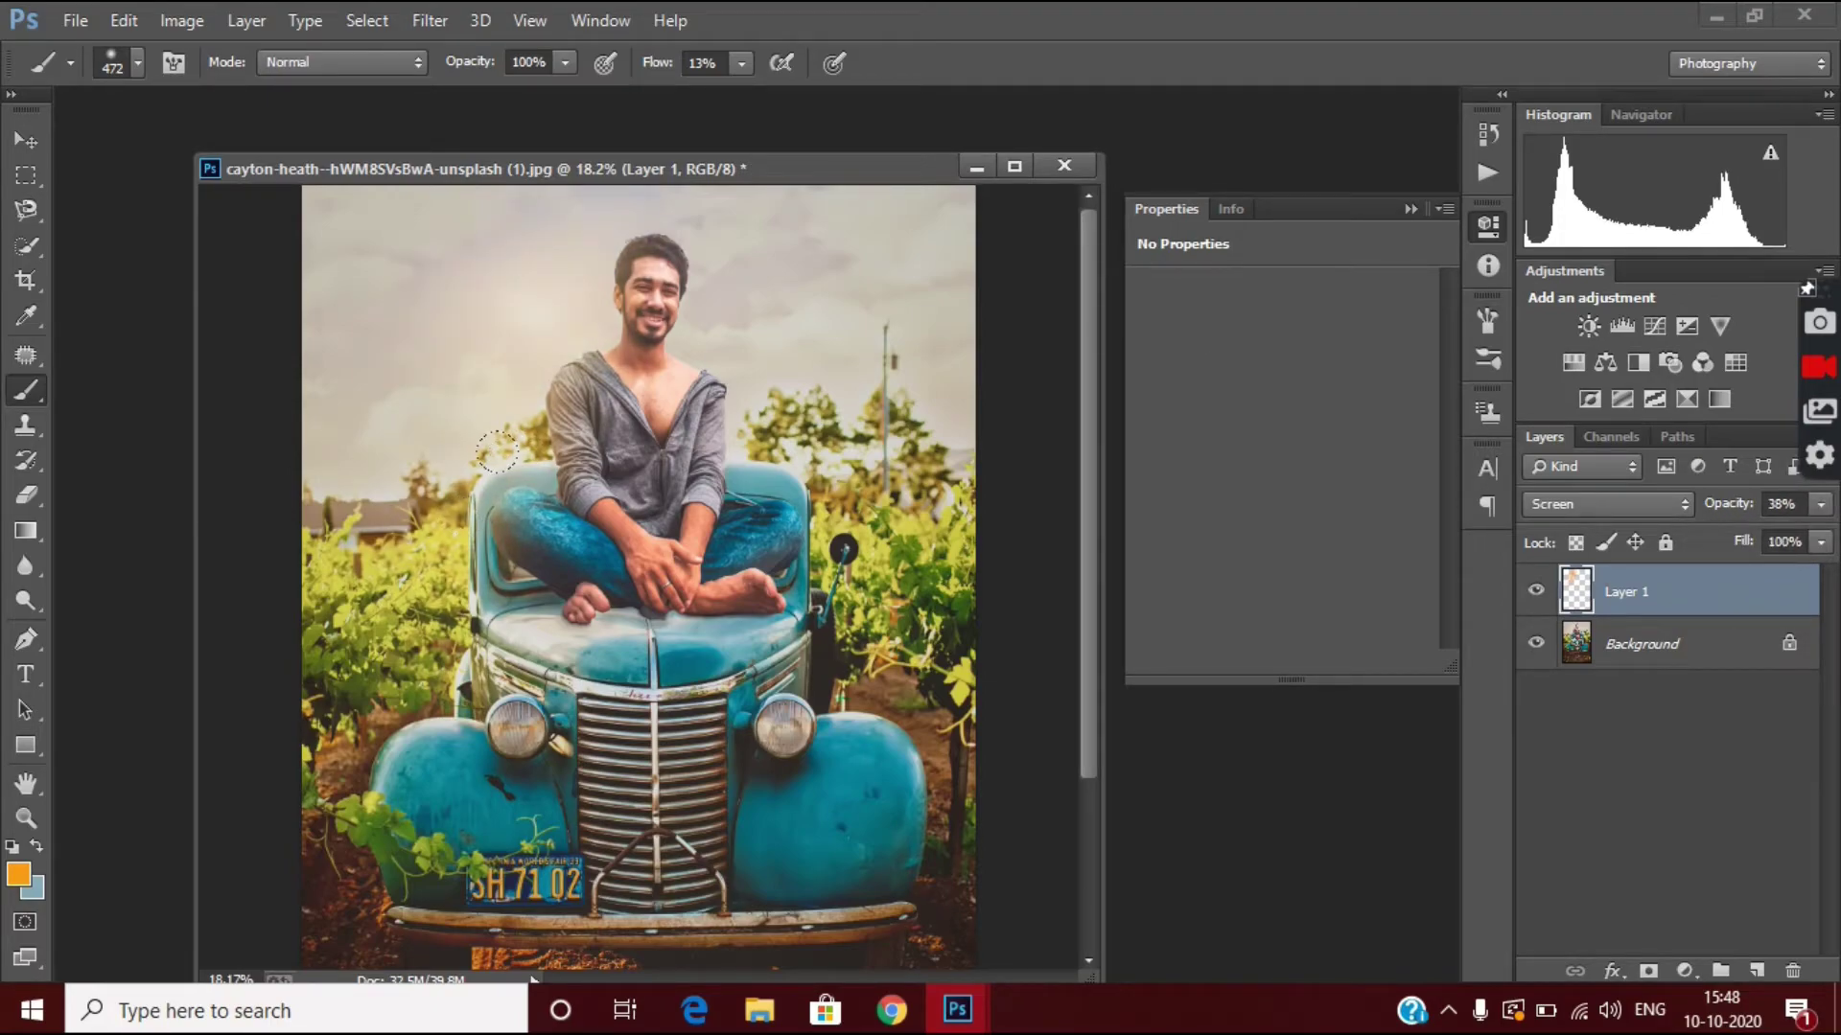
scroll(497, 450, "up", 3)
scroll(556, 469, "down", 3)
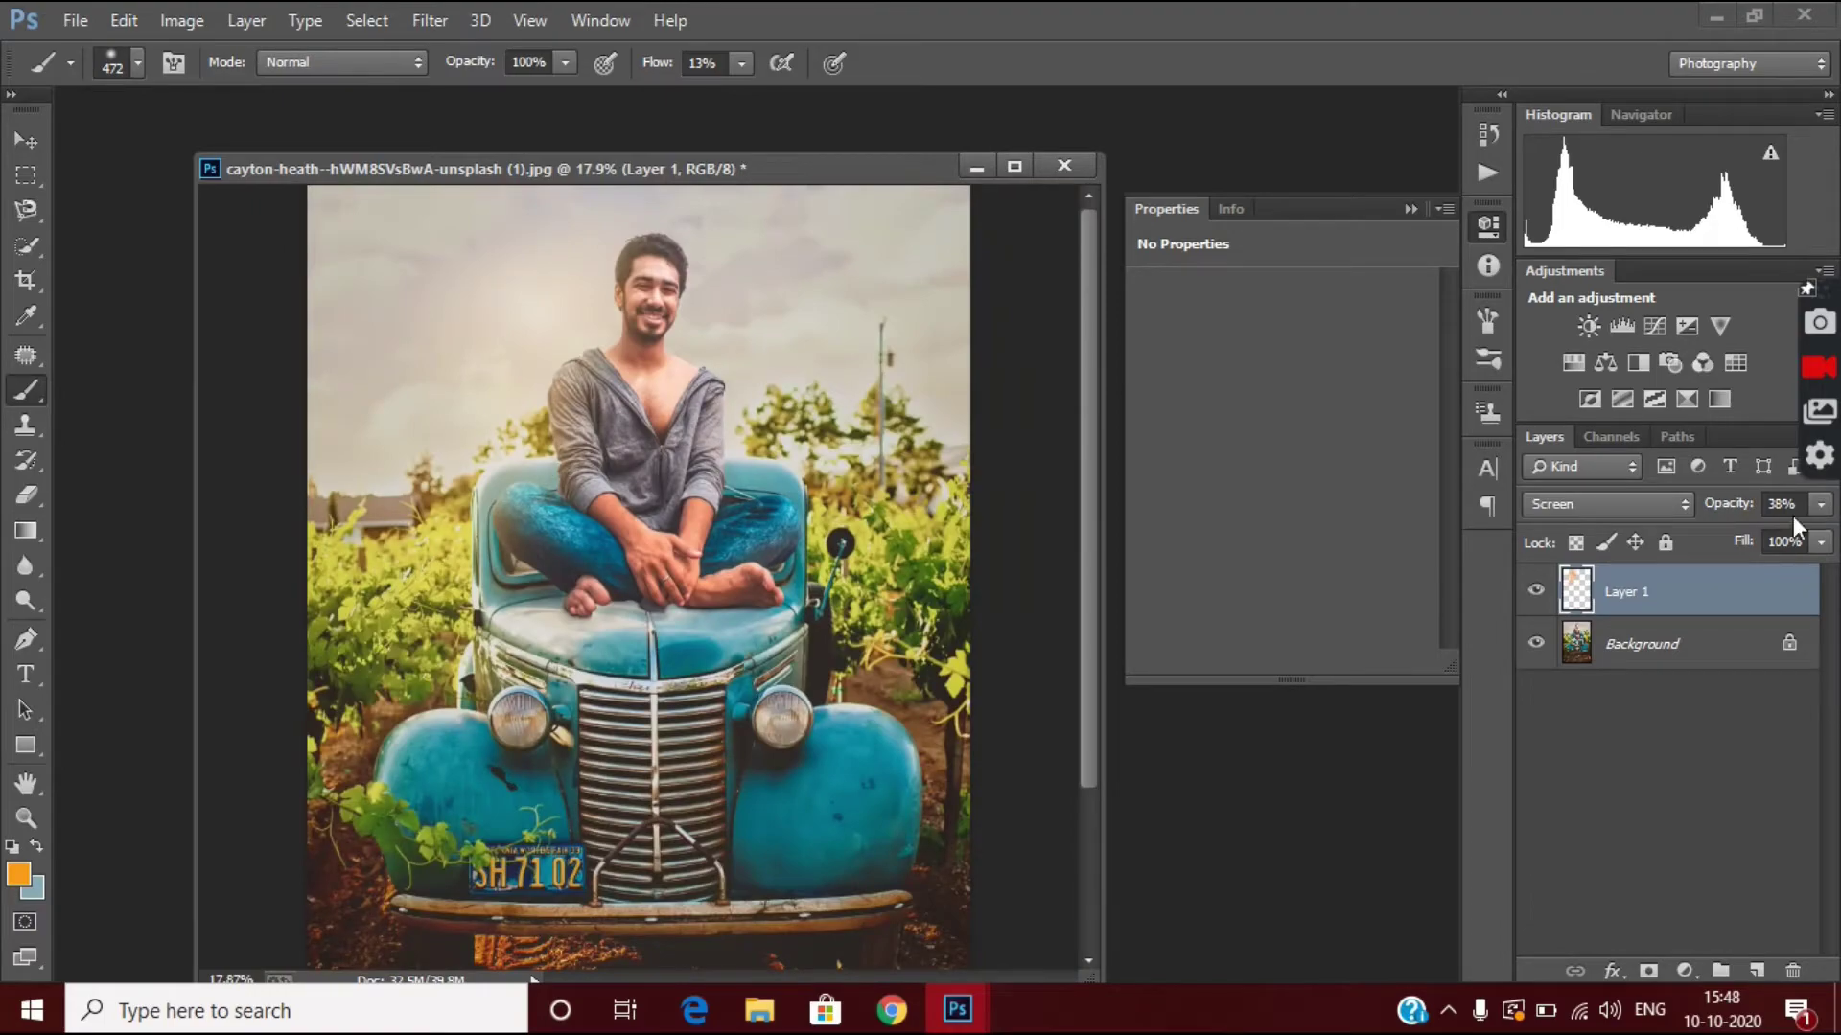
left_click_drag(1693, 540, 1752, 561)
scroll(786, 542, "down", 2)
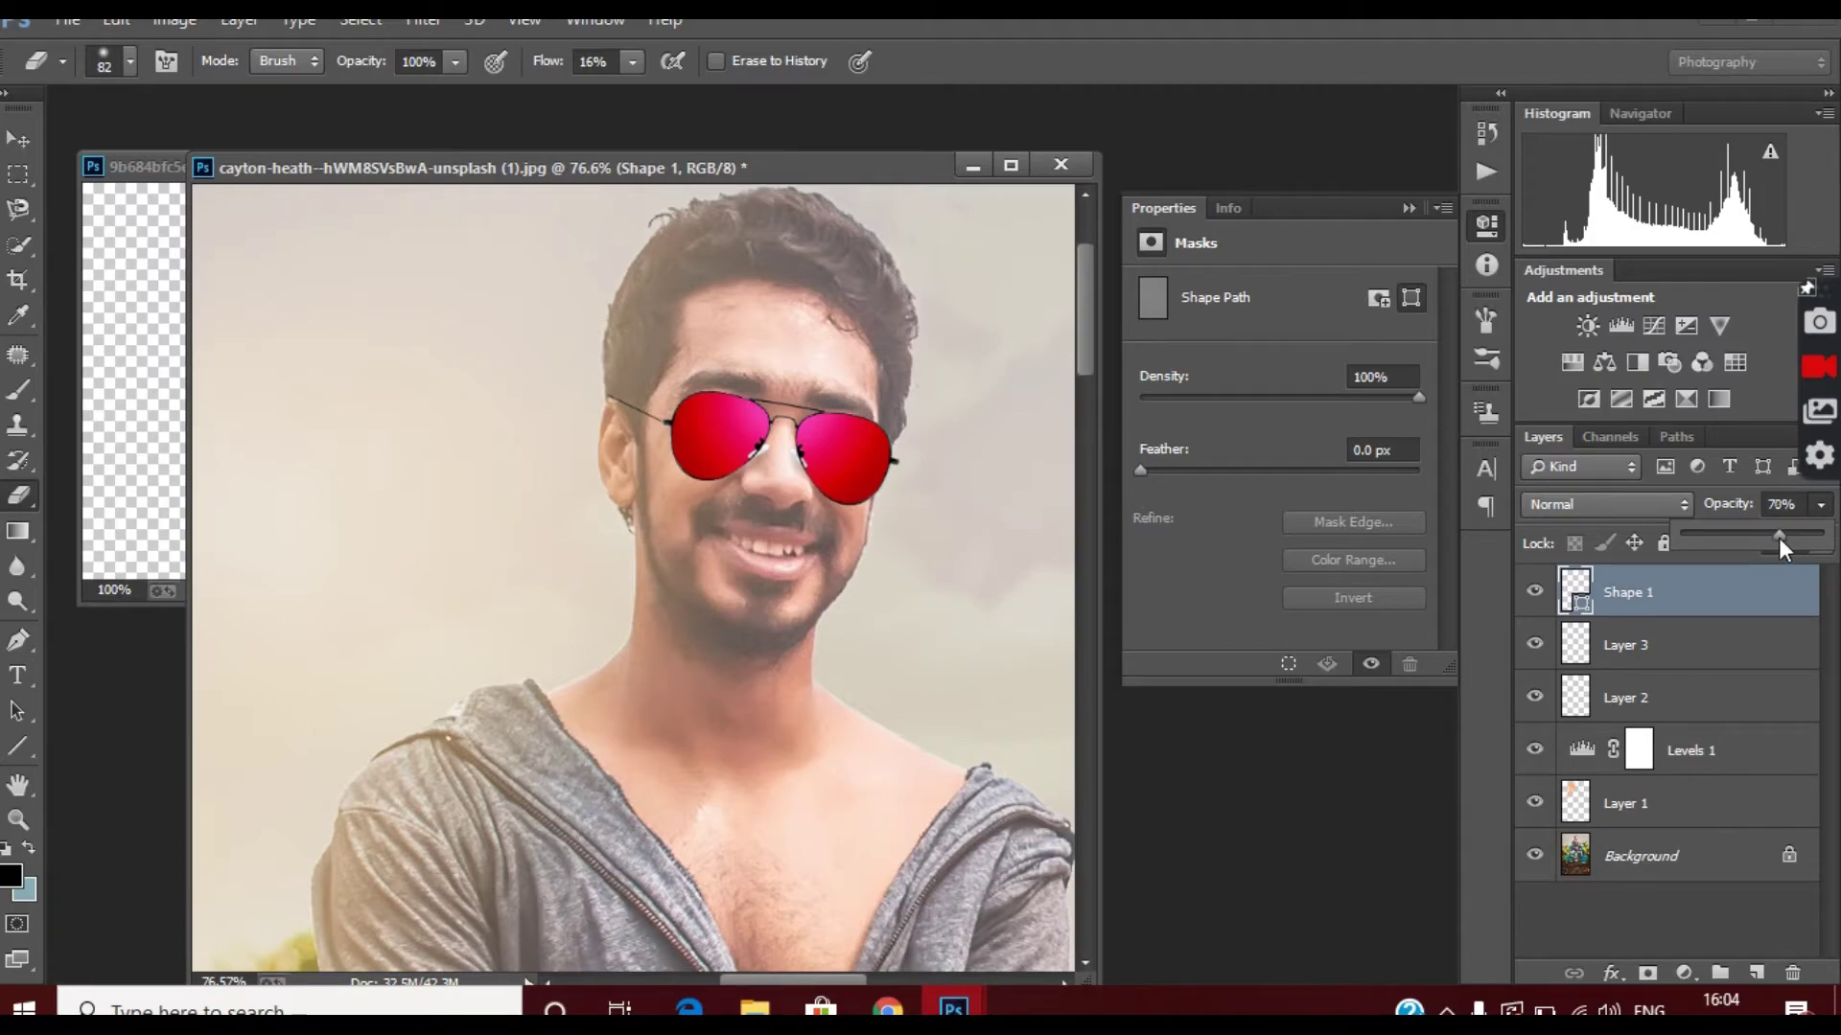
Lower Shape 1 to 60% opacity and rasterize the sunglasses shape.
left_click_drag(1769, 535, 1762, 535)
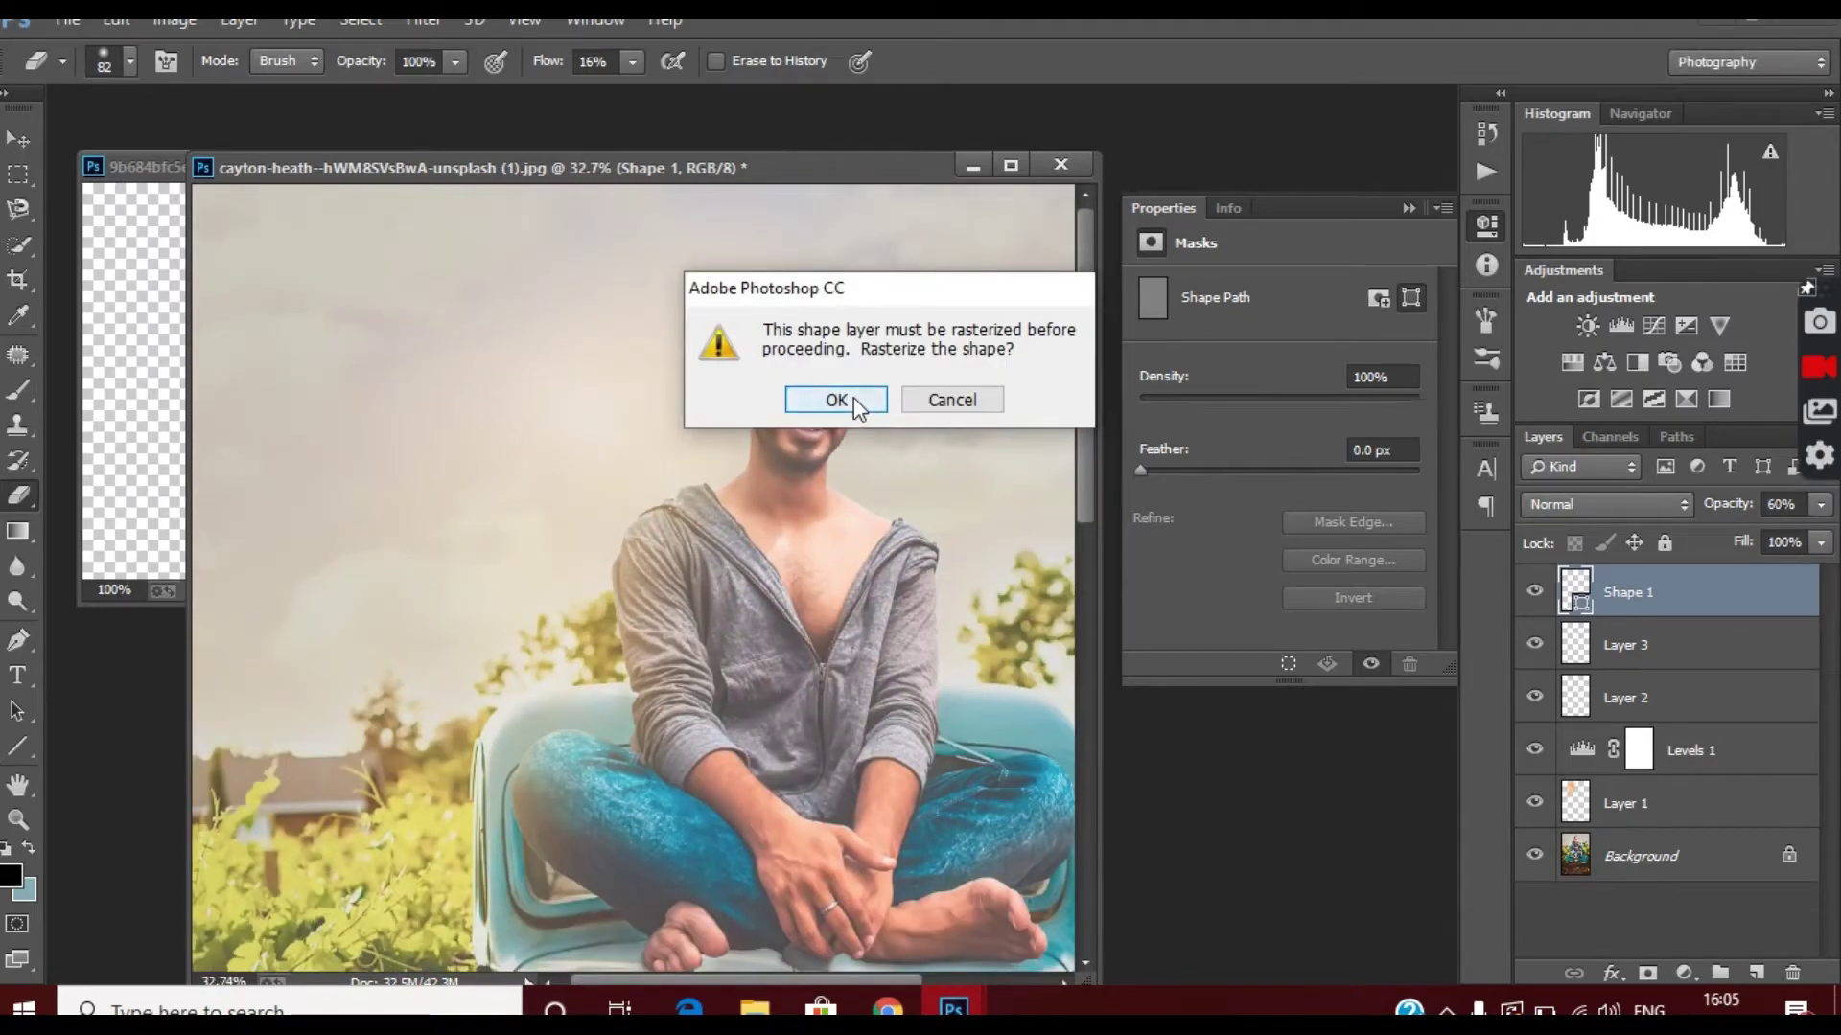
left_click(842, 398)
scroll(784, 427, "up", 5)
scroll(784, 428, "down", 1)
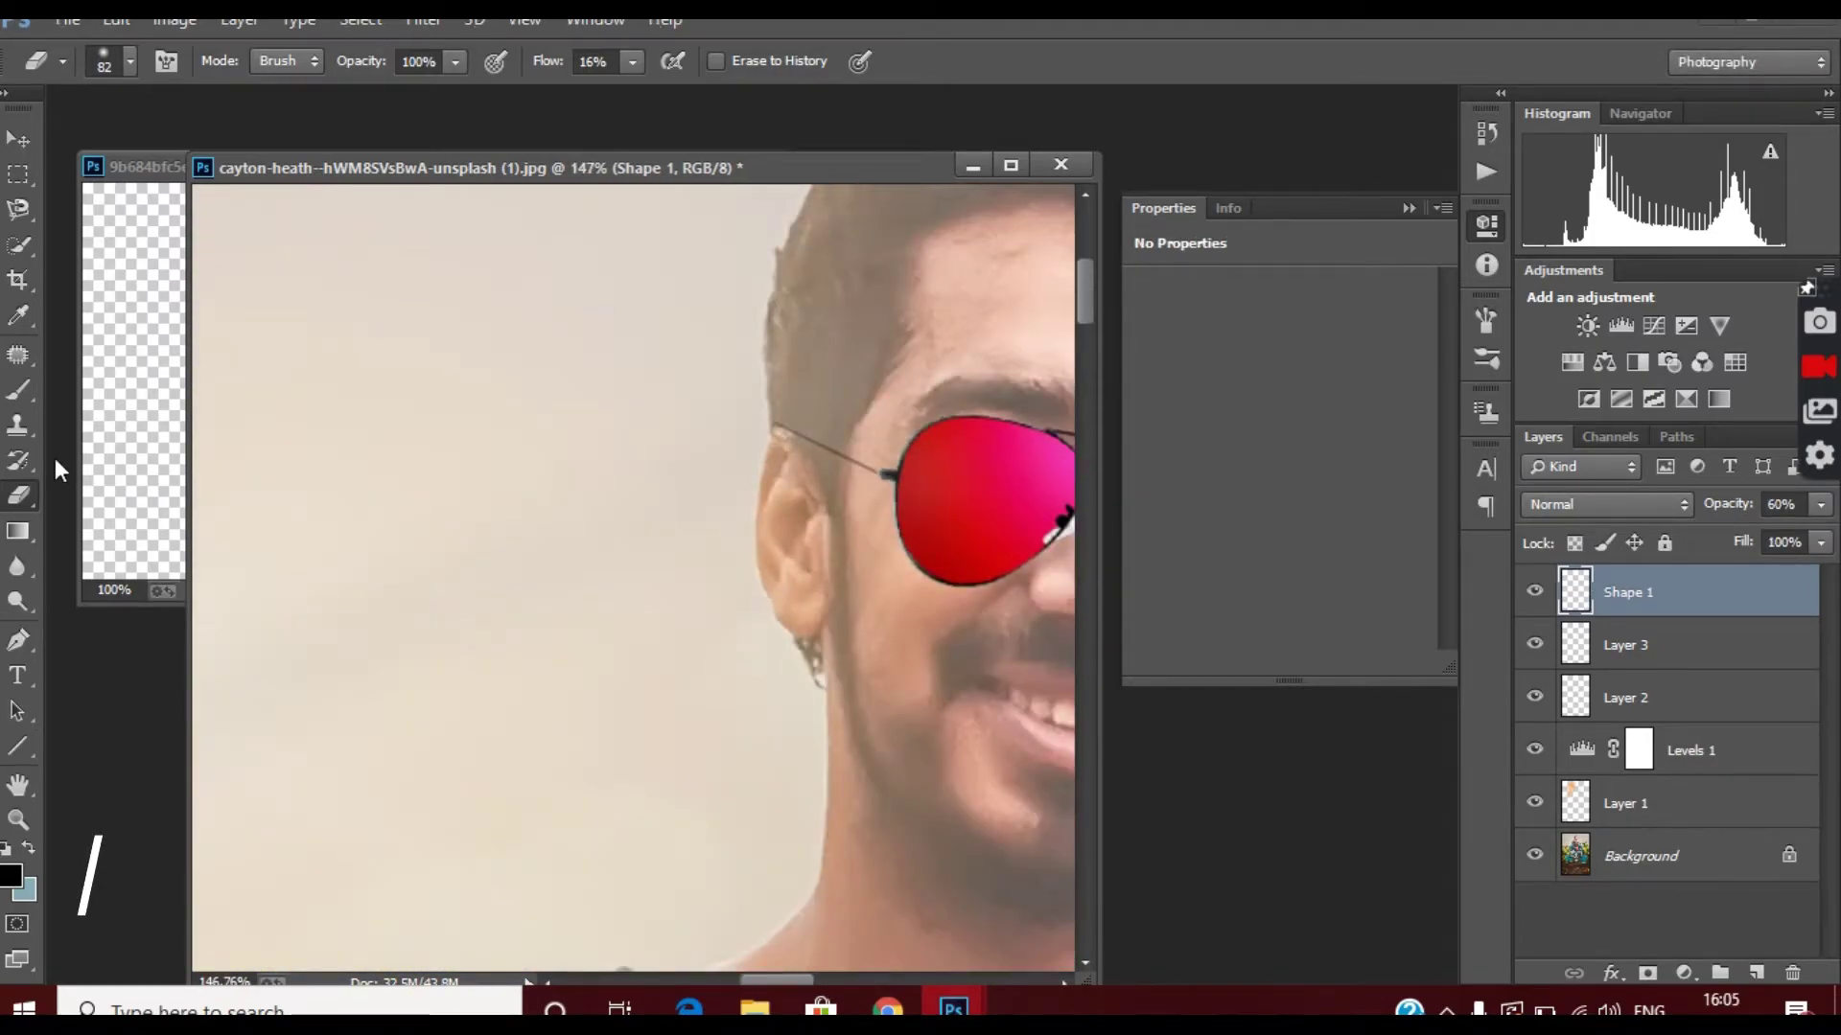
Set the Eraser brush size to 40.
left_click(130, 61)
type("40")
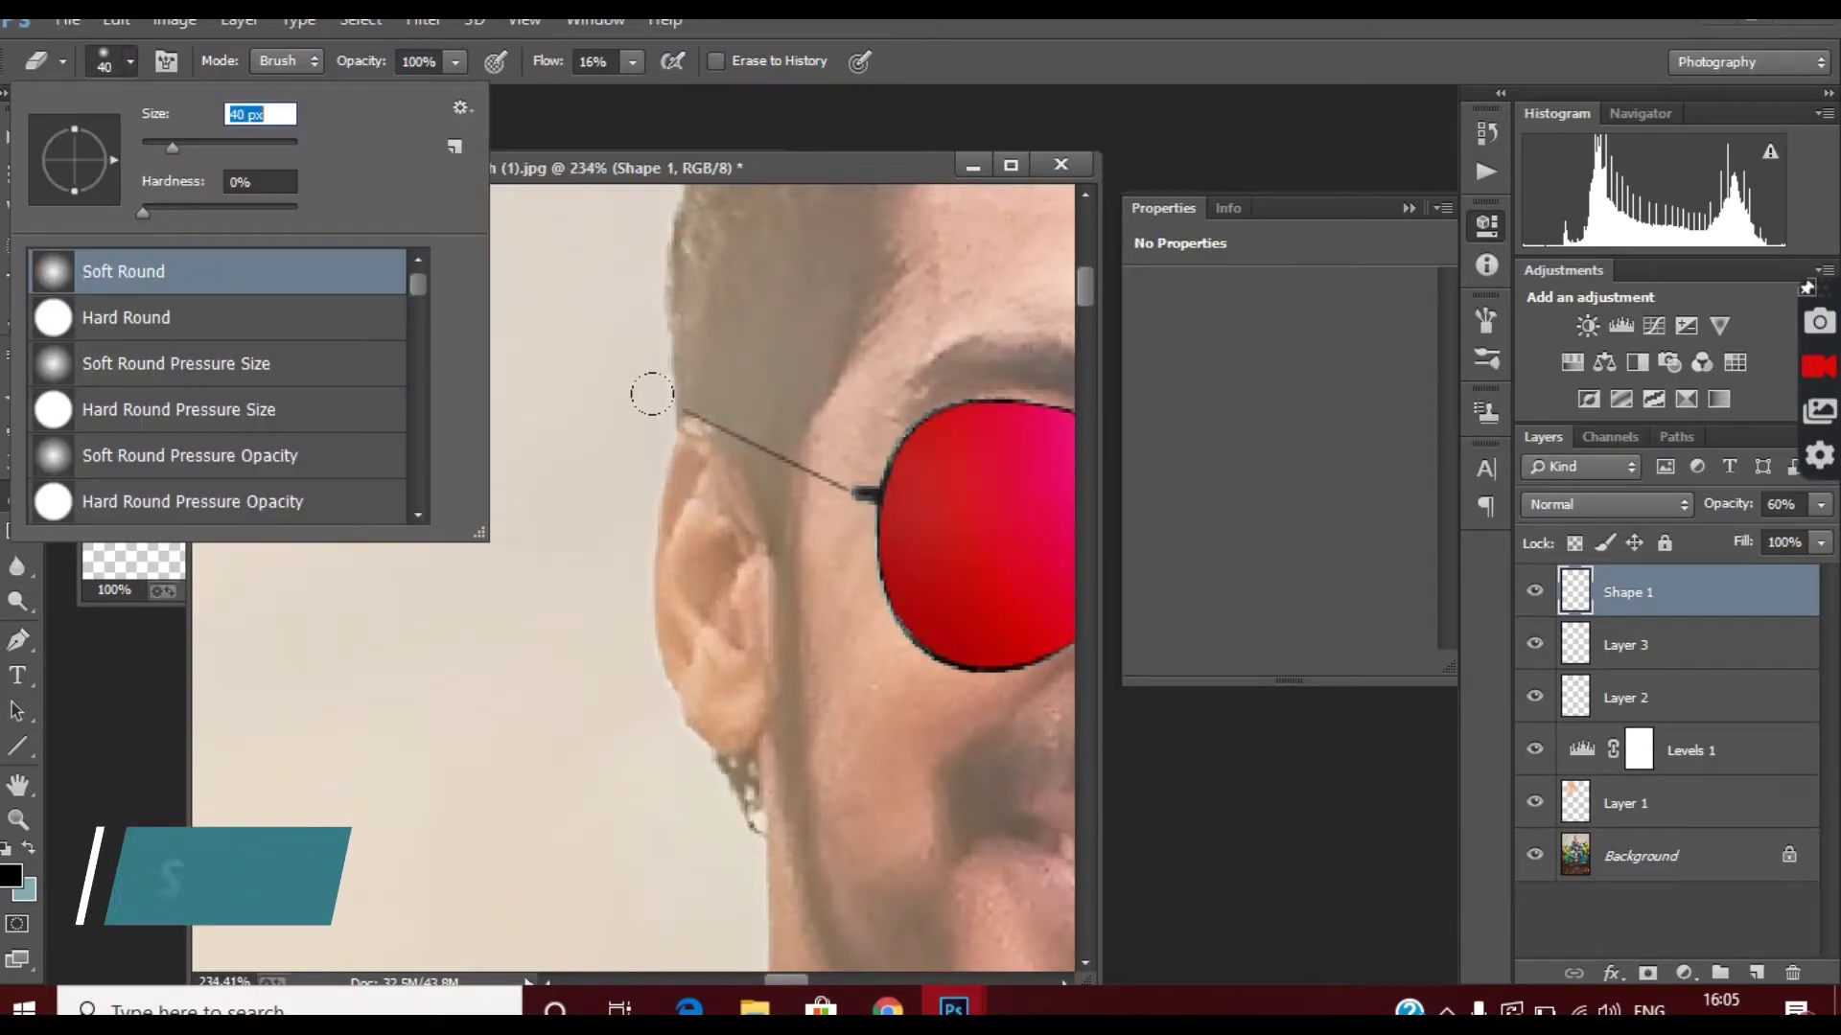
key("Return")
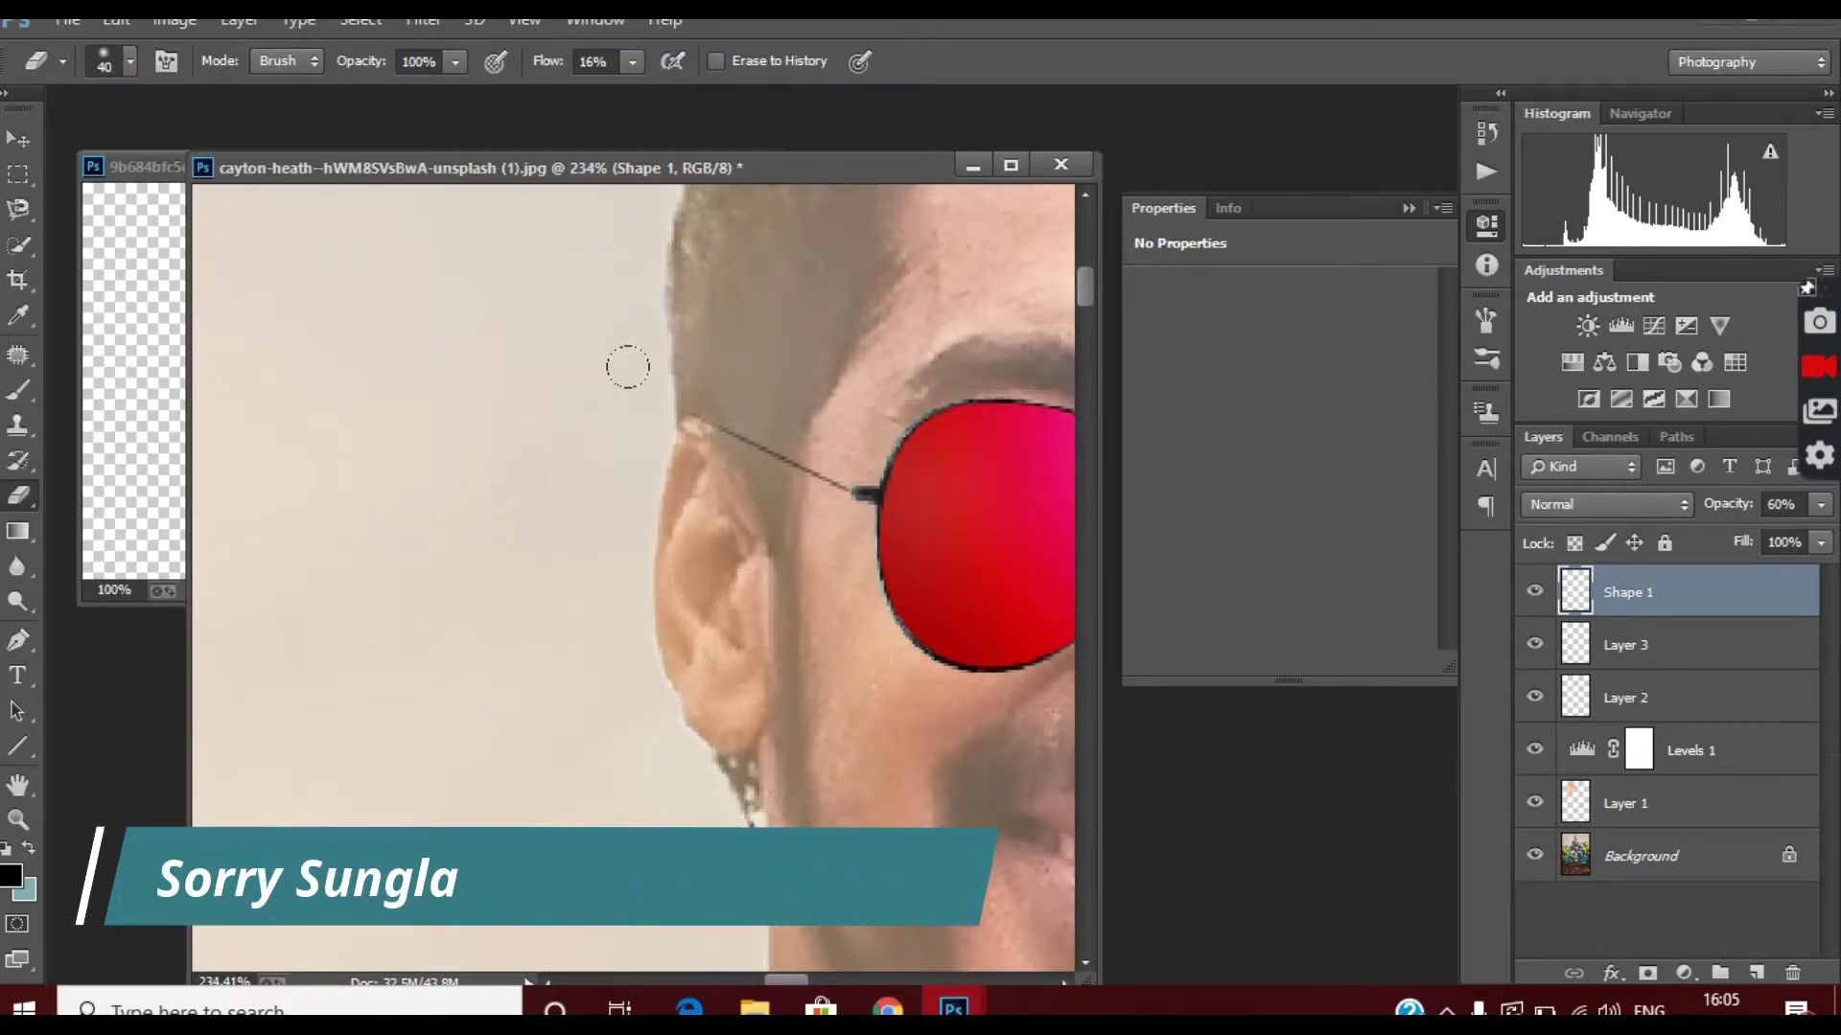
scroll(541, 480, "down", 3)
scroll(541, 480, "down", 2)
scroll(559, 522, "up", 5)
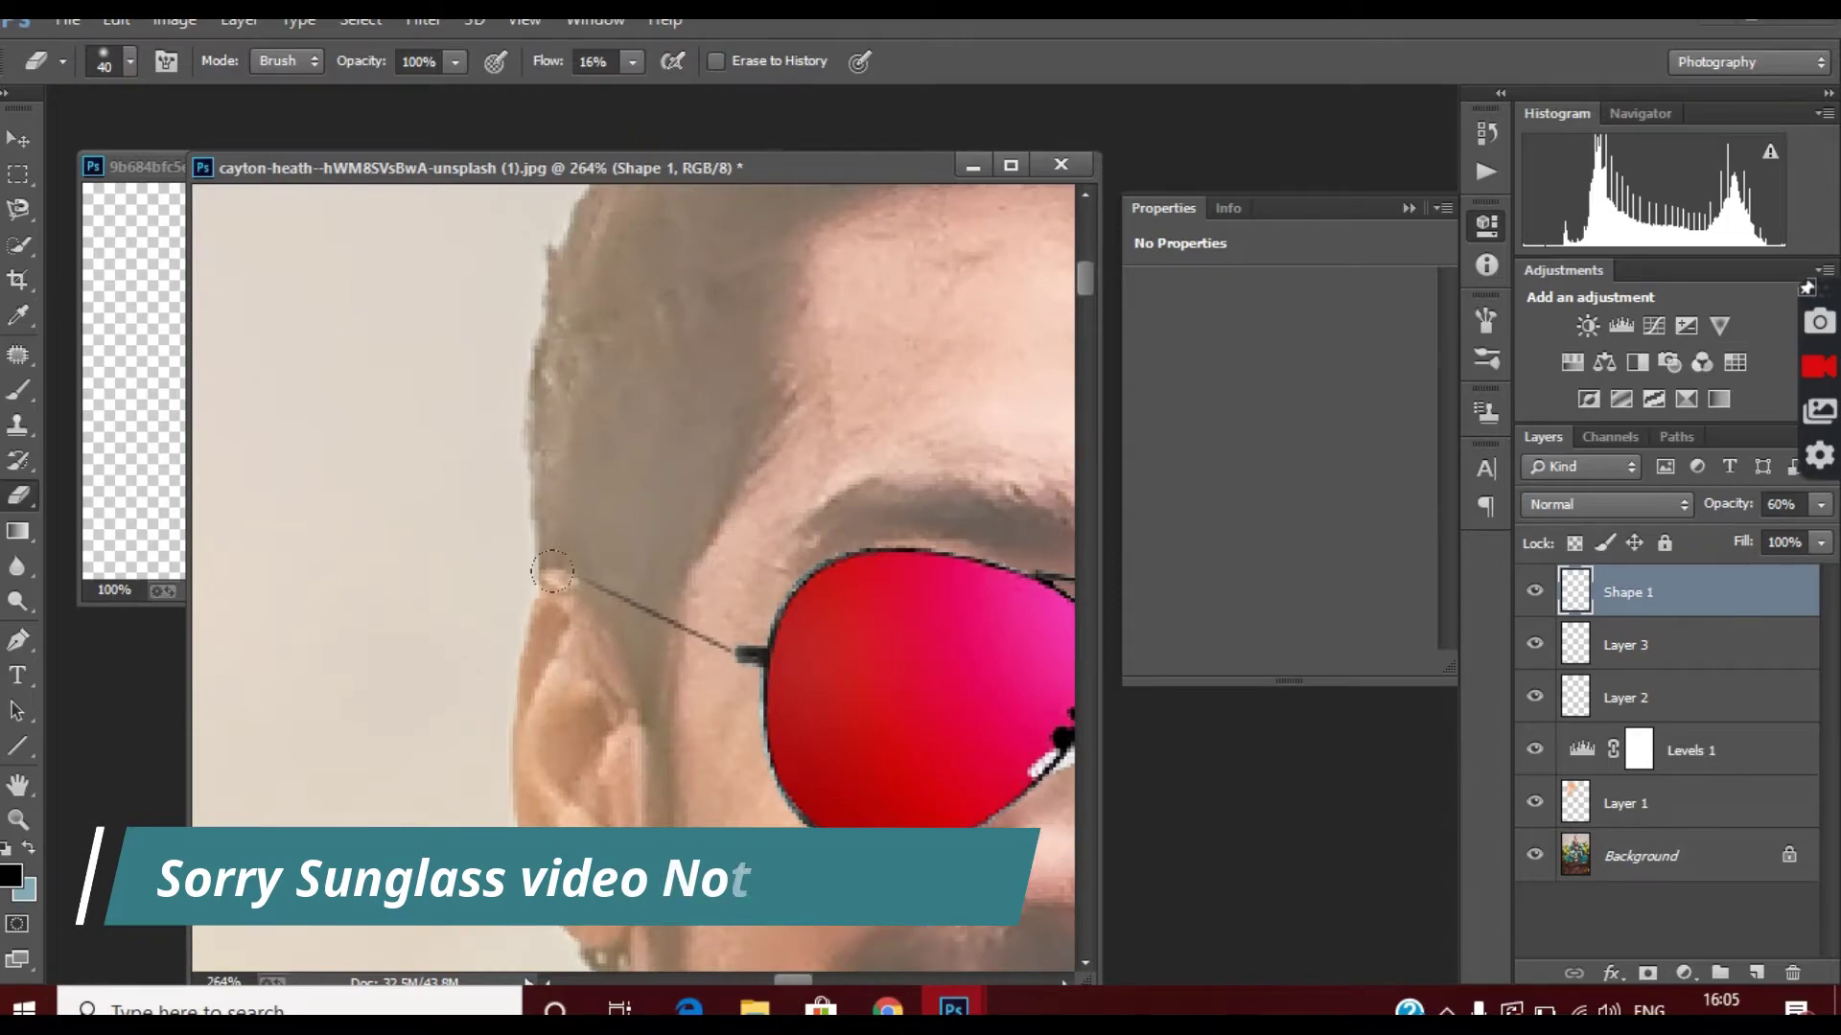
scroll(552, 573, "down", 4)
scroll(765, 720, "down", 1)
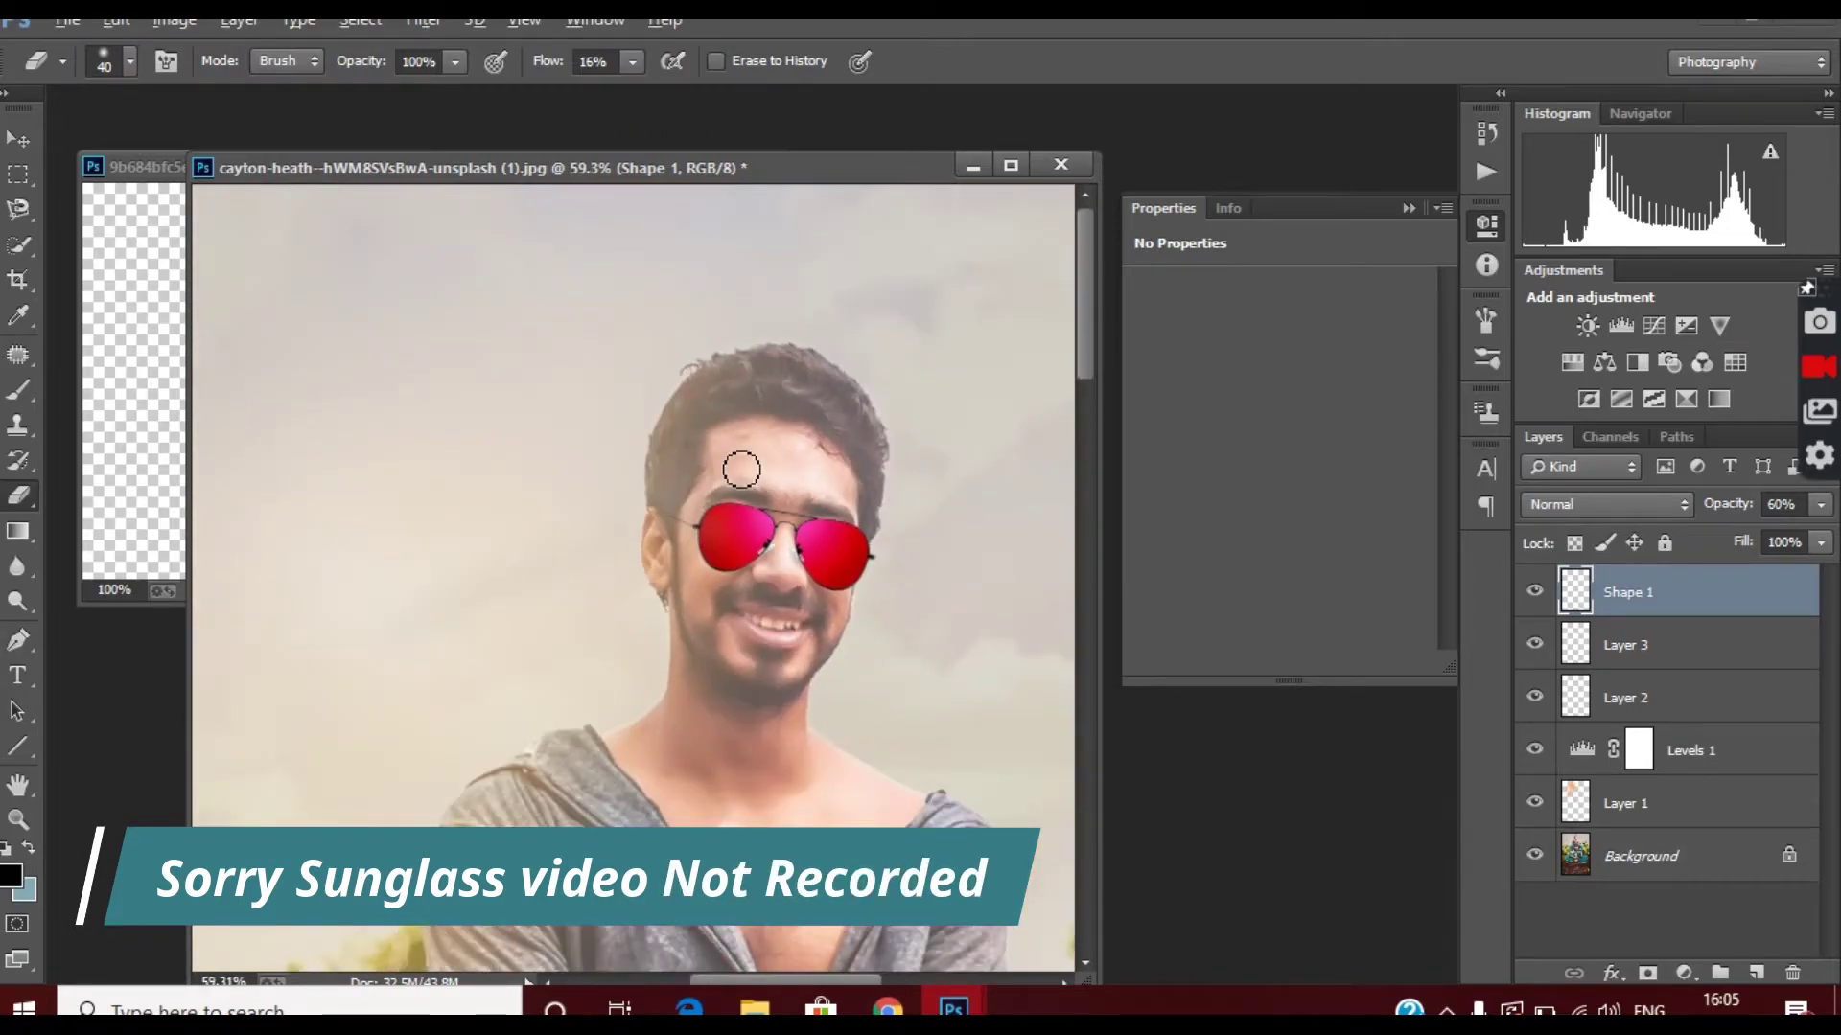
scroll(741, 470, "up", 3)
scroll(257, 409, "up", 4)
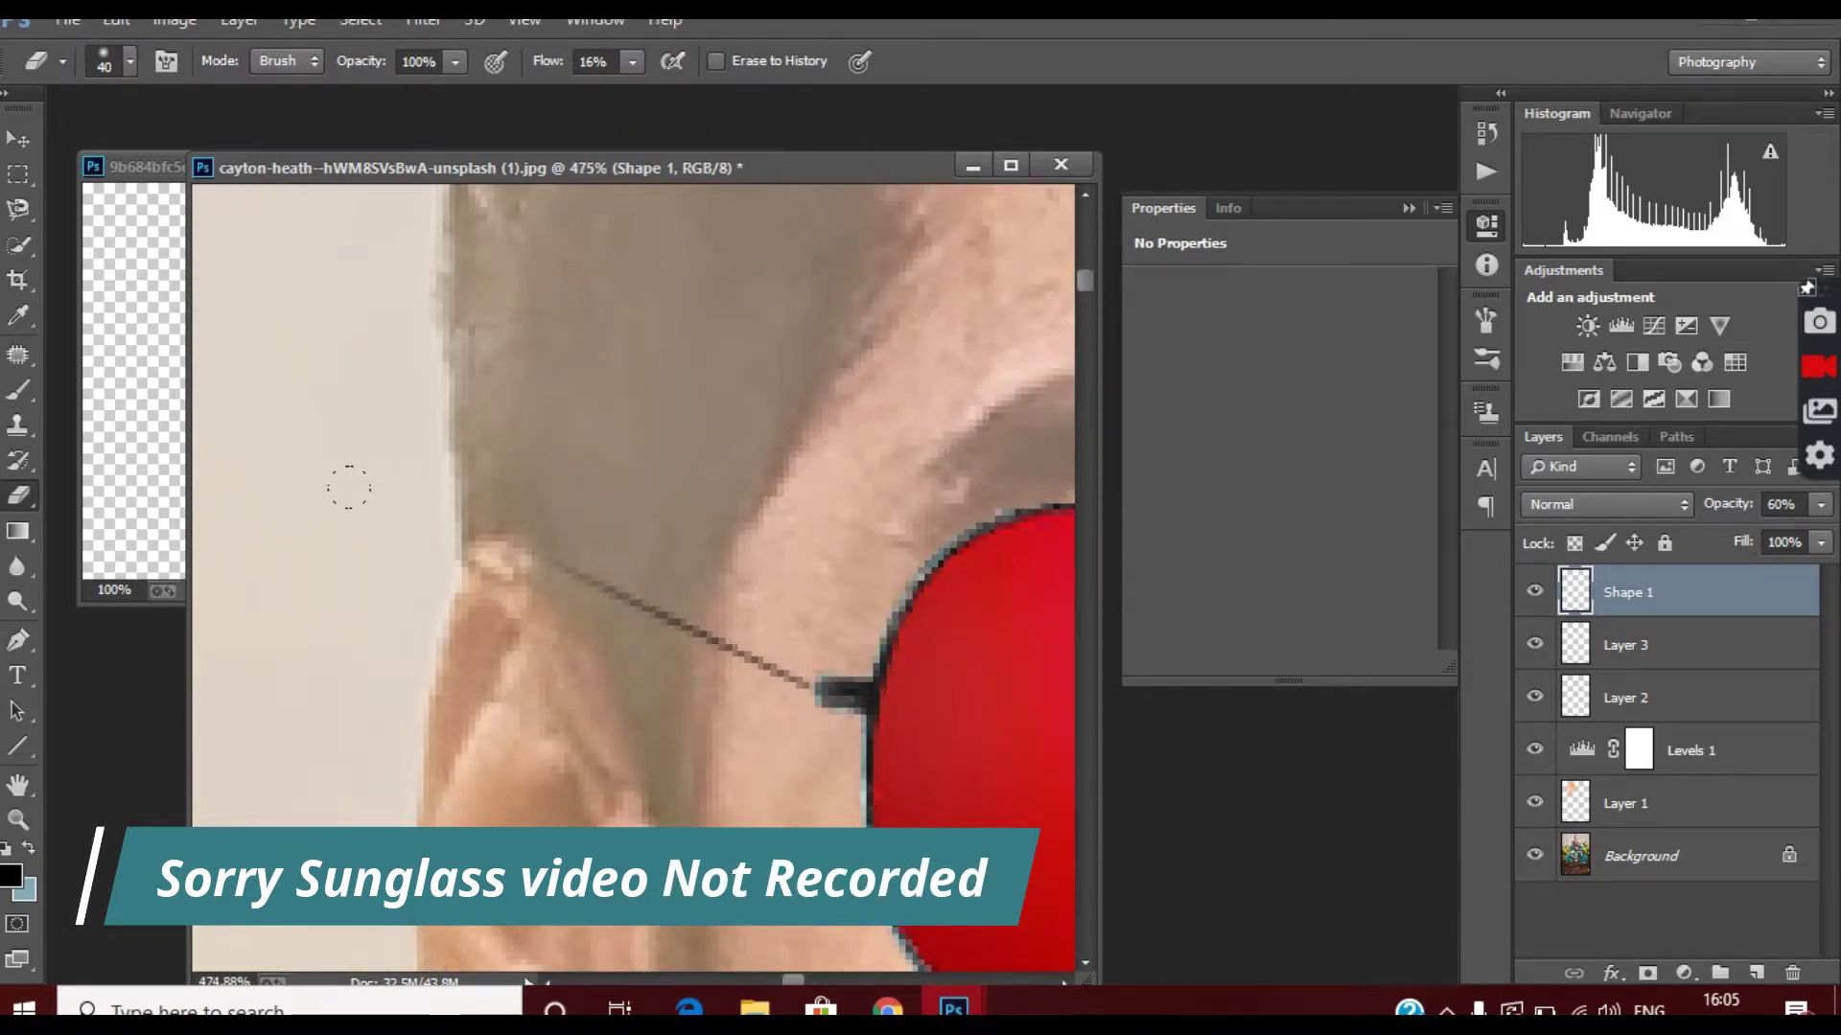
scroll(349, 488, "down", 4)
scroll(869, 720, "down", 3)
scroll(793, 391, "up", 1)
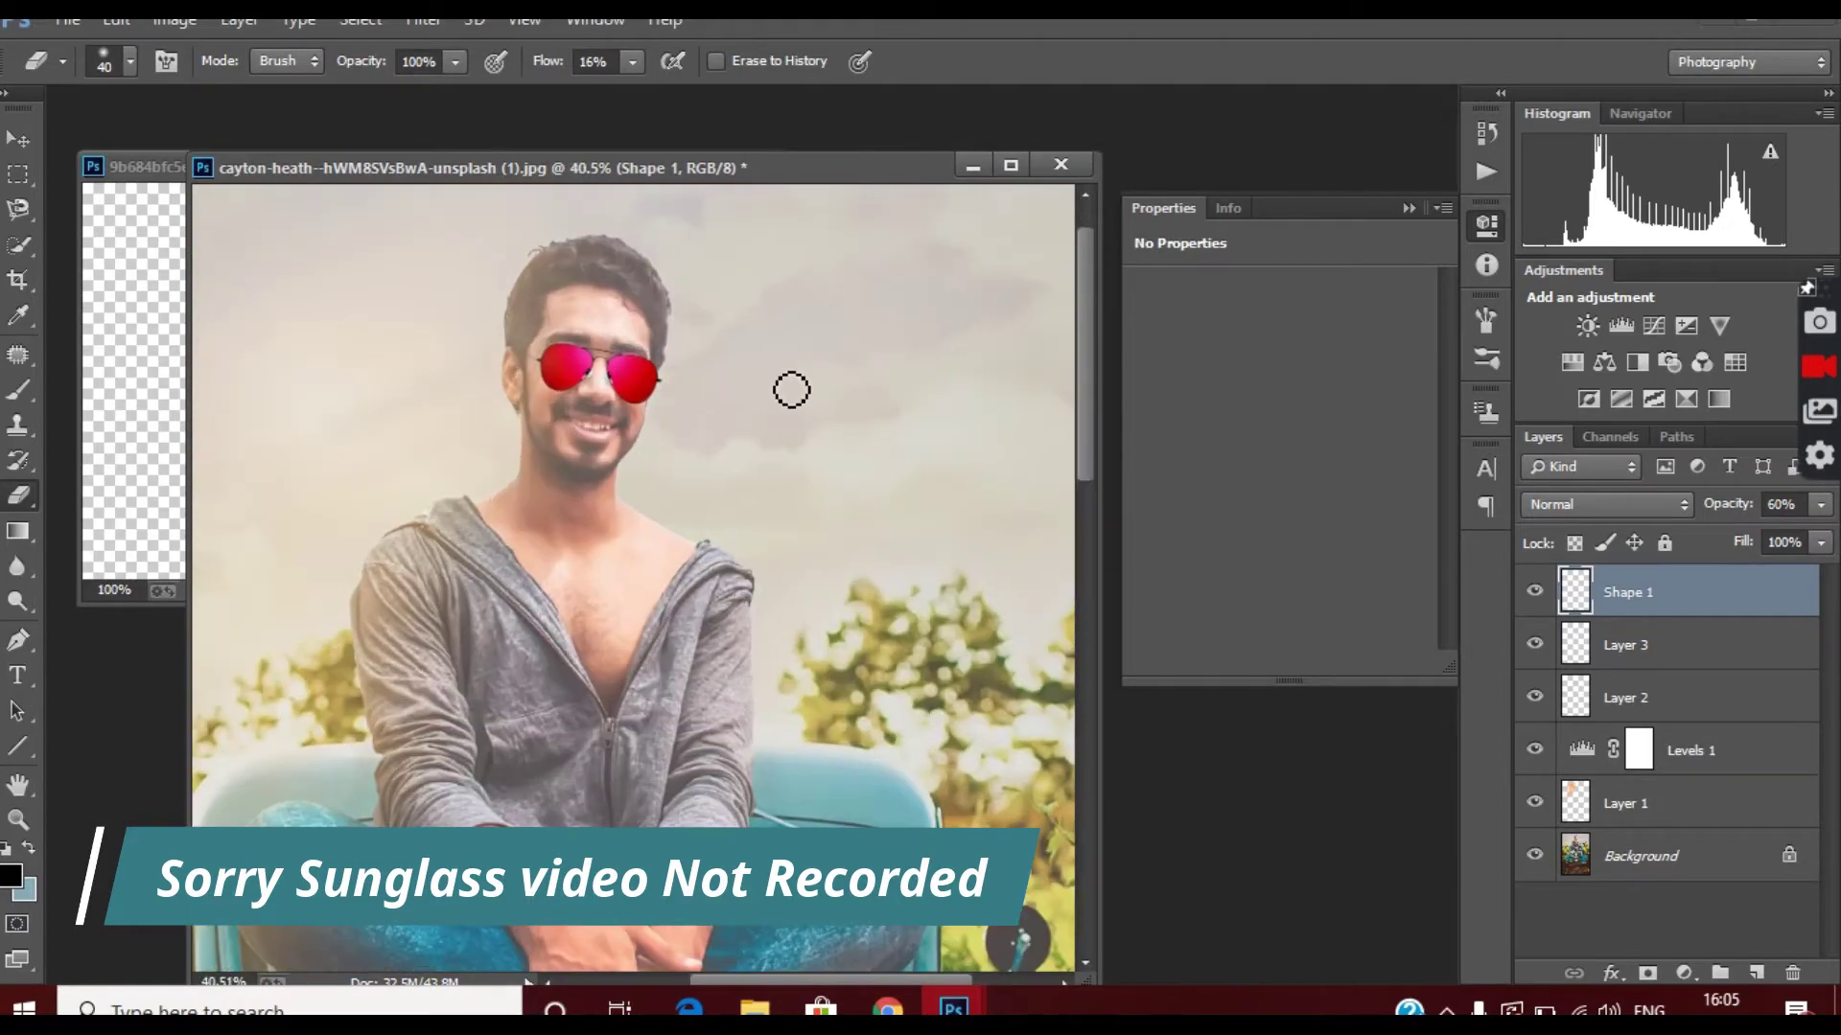
scroll(431, 482, "up", 5)
Shrink the Eraser brush to 20 and select Layer 2.
left_click(130, 61)
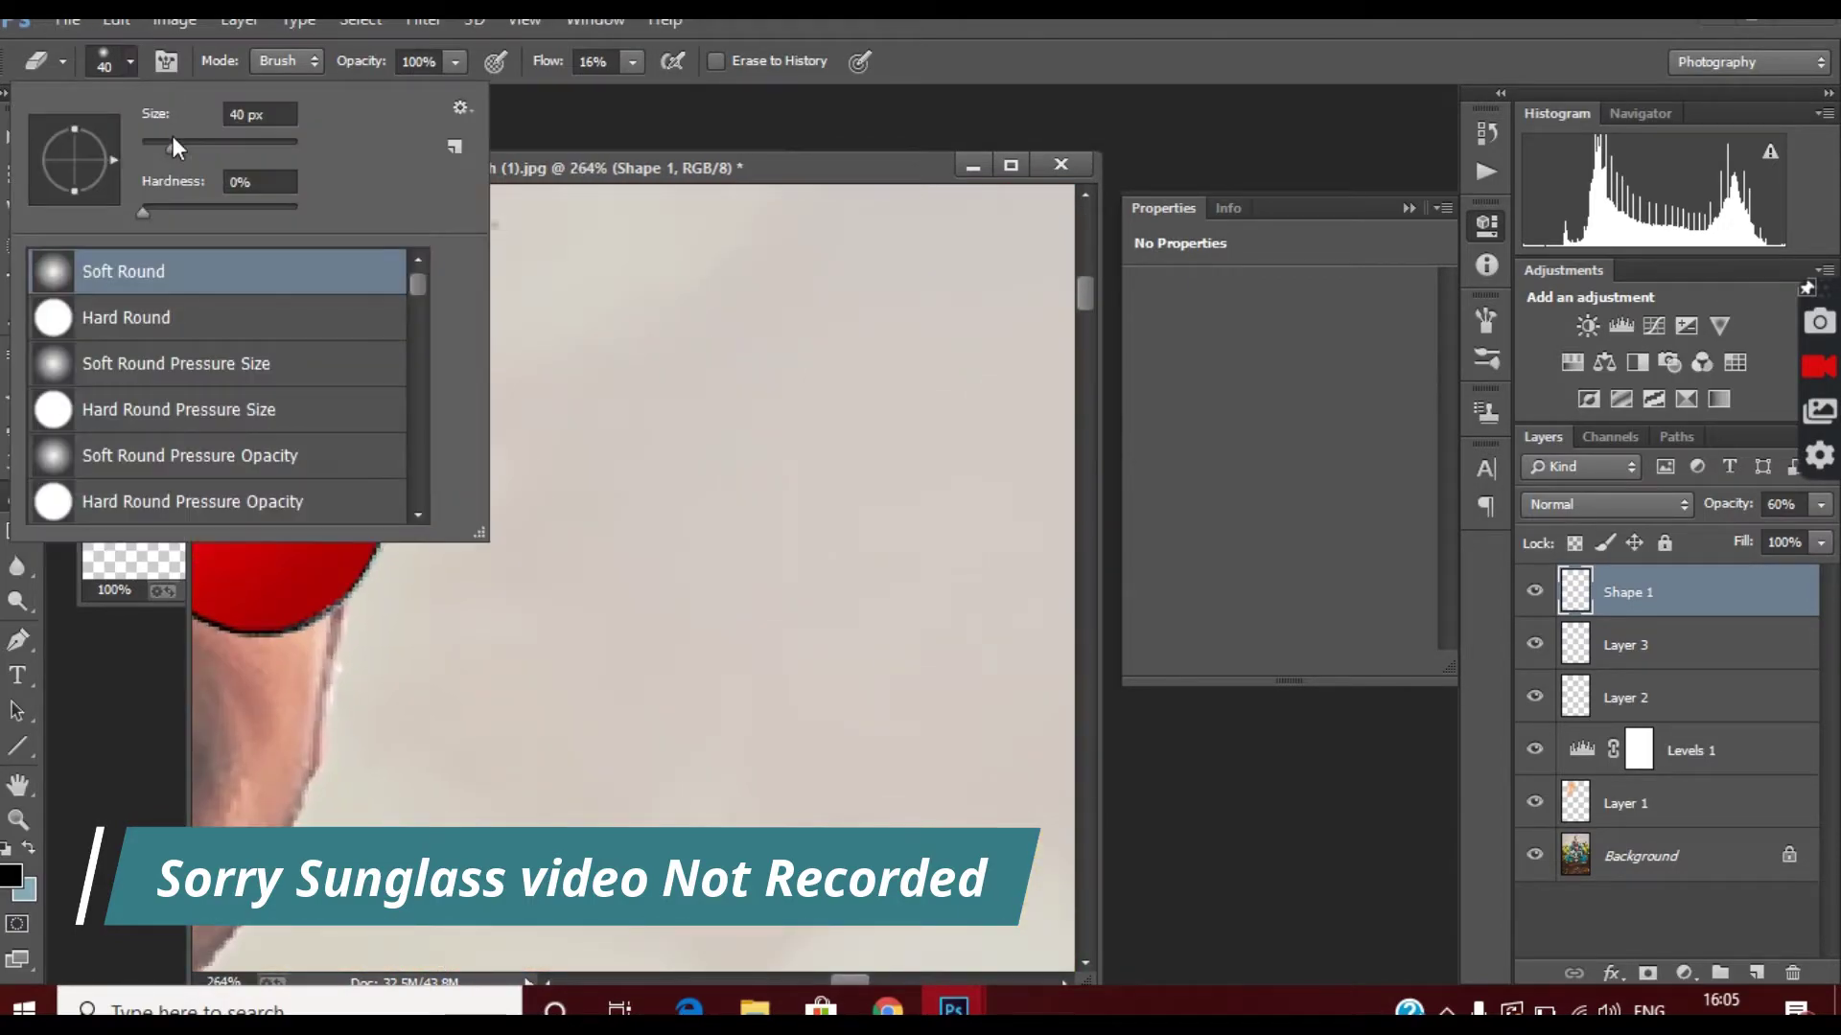
left_click_drag(172, 136, 154, 139)
left_click(441, 511)
left_click(1642, 700)
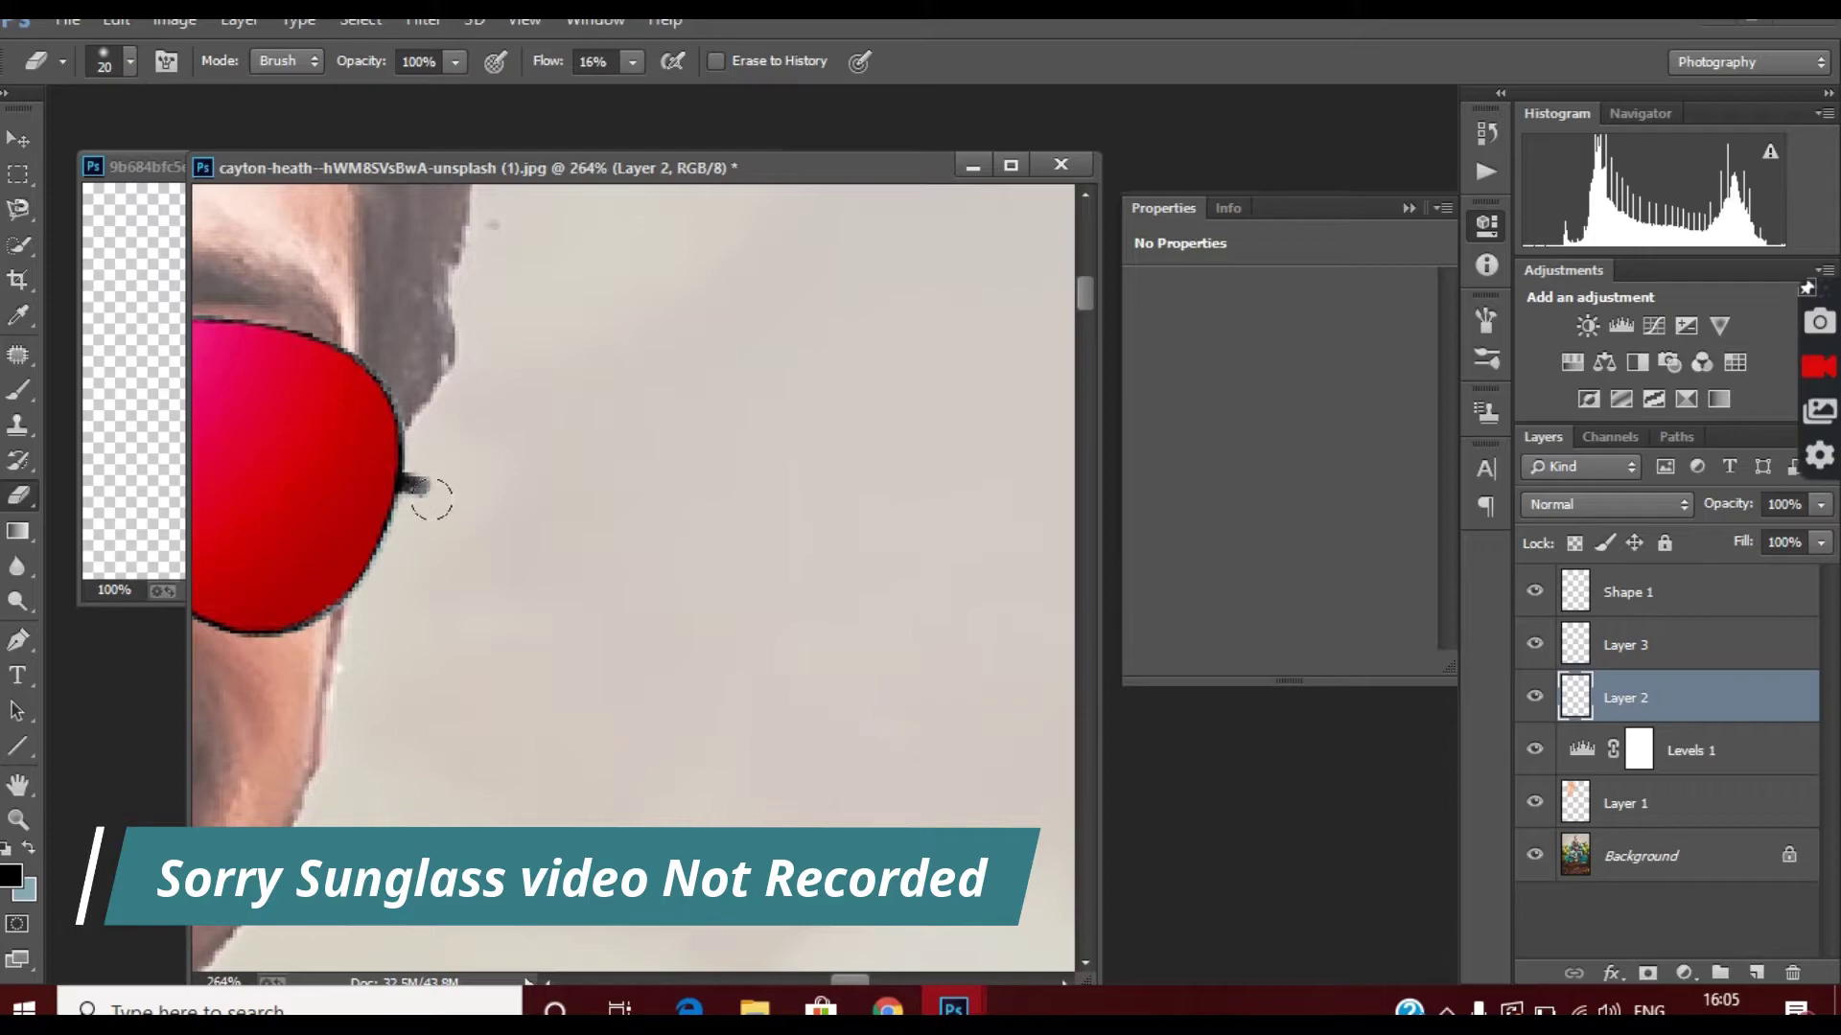
scroll(423, 498, "down", 5)
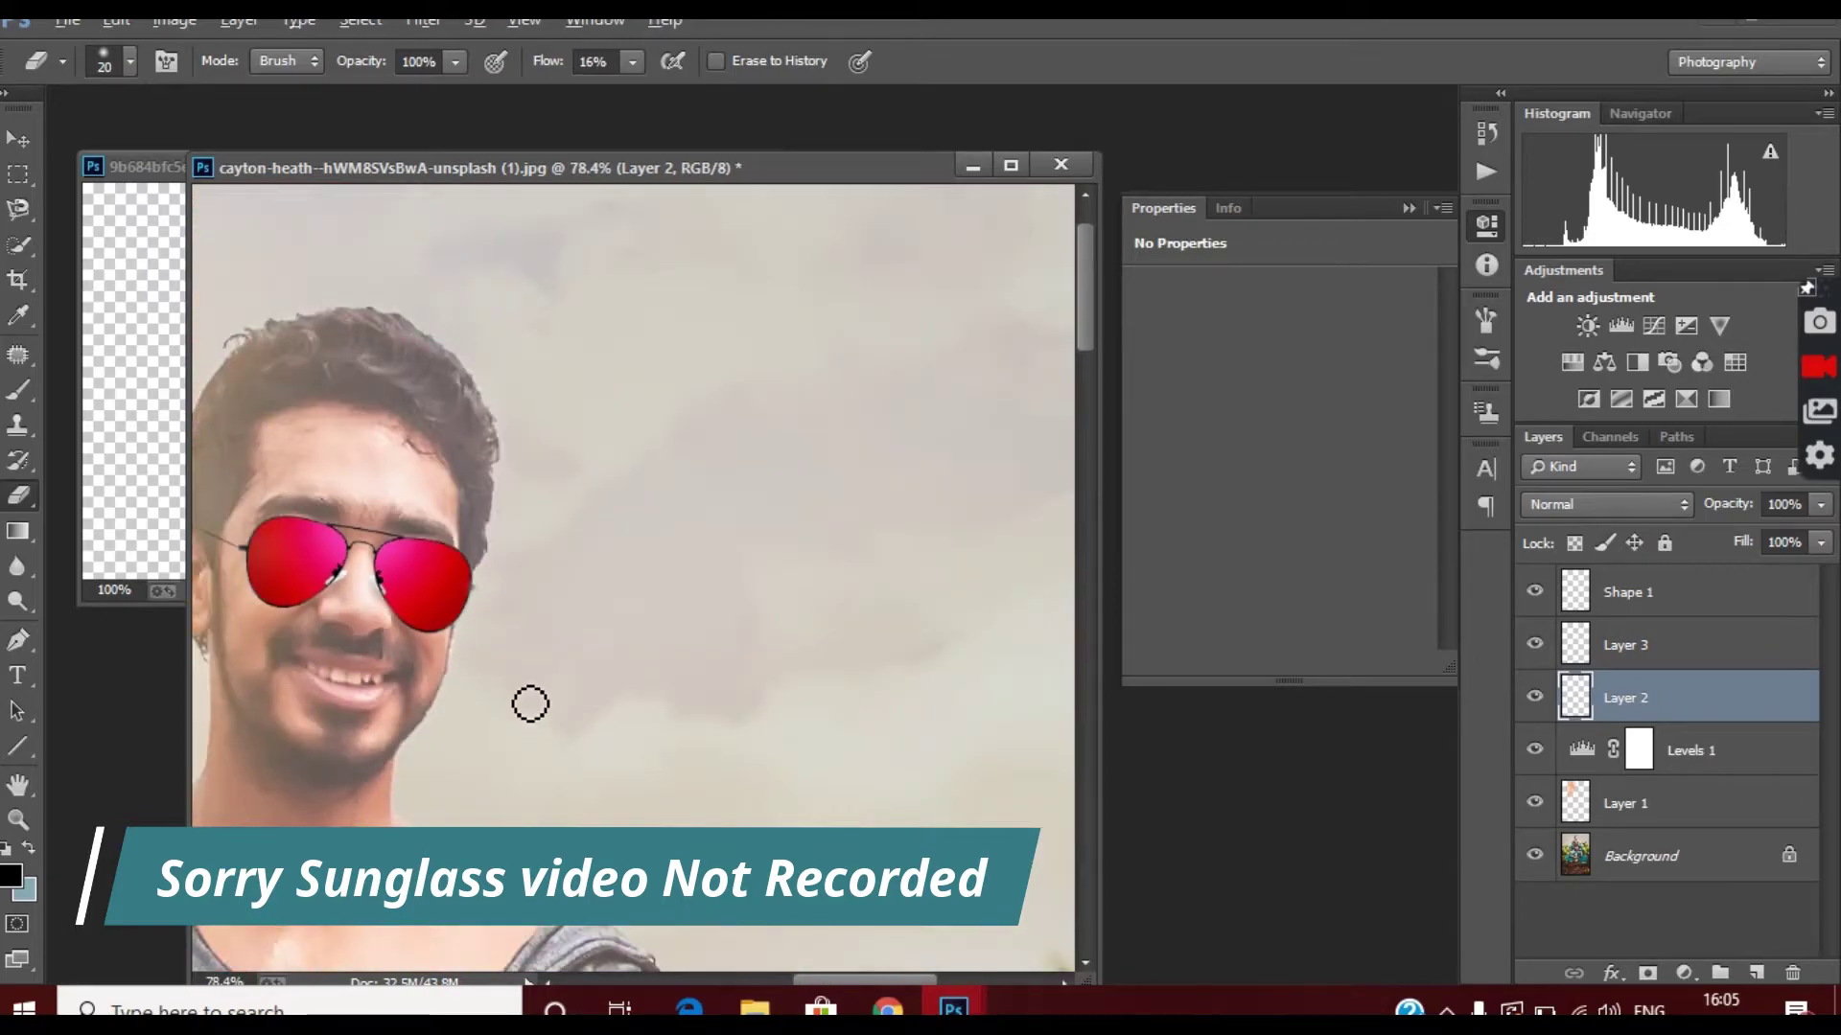
scroll(406, 581, "up", 5)
Add a Brightness/Contrast layer with Contrast -50, clipped to Layer 2.
key("ctrl+0")
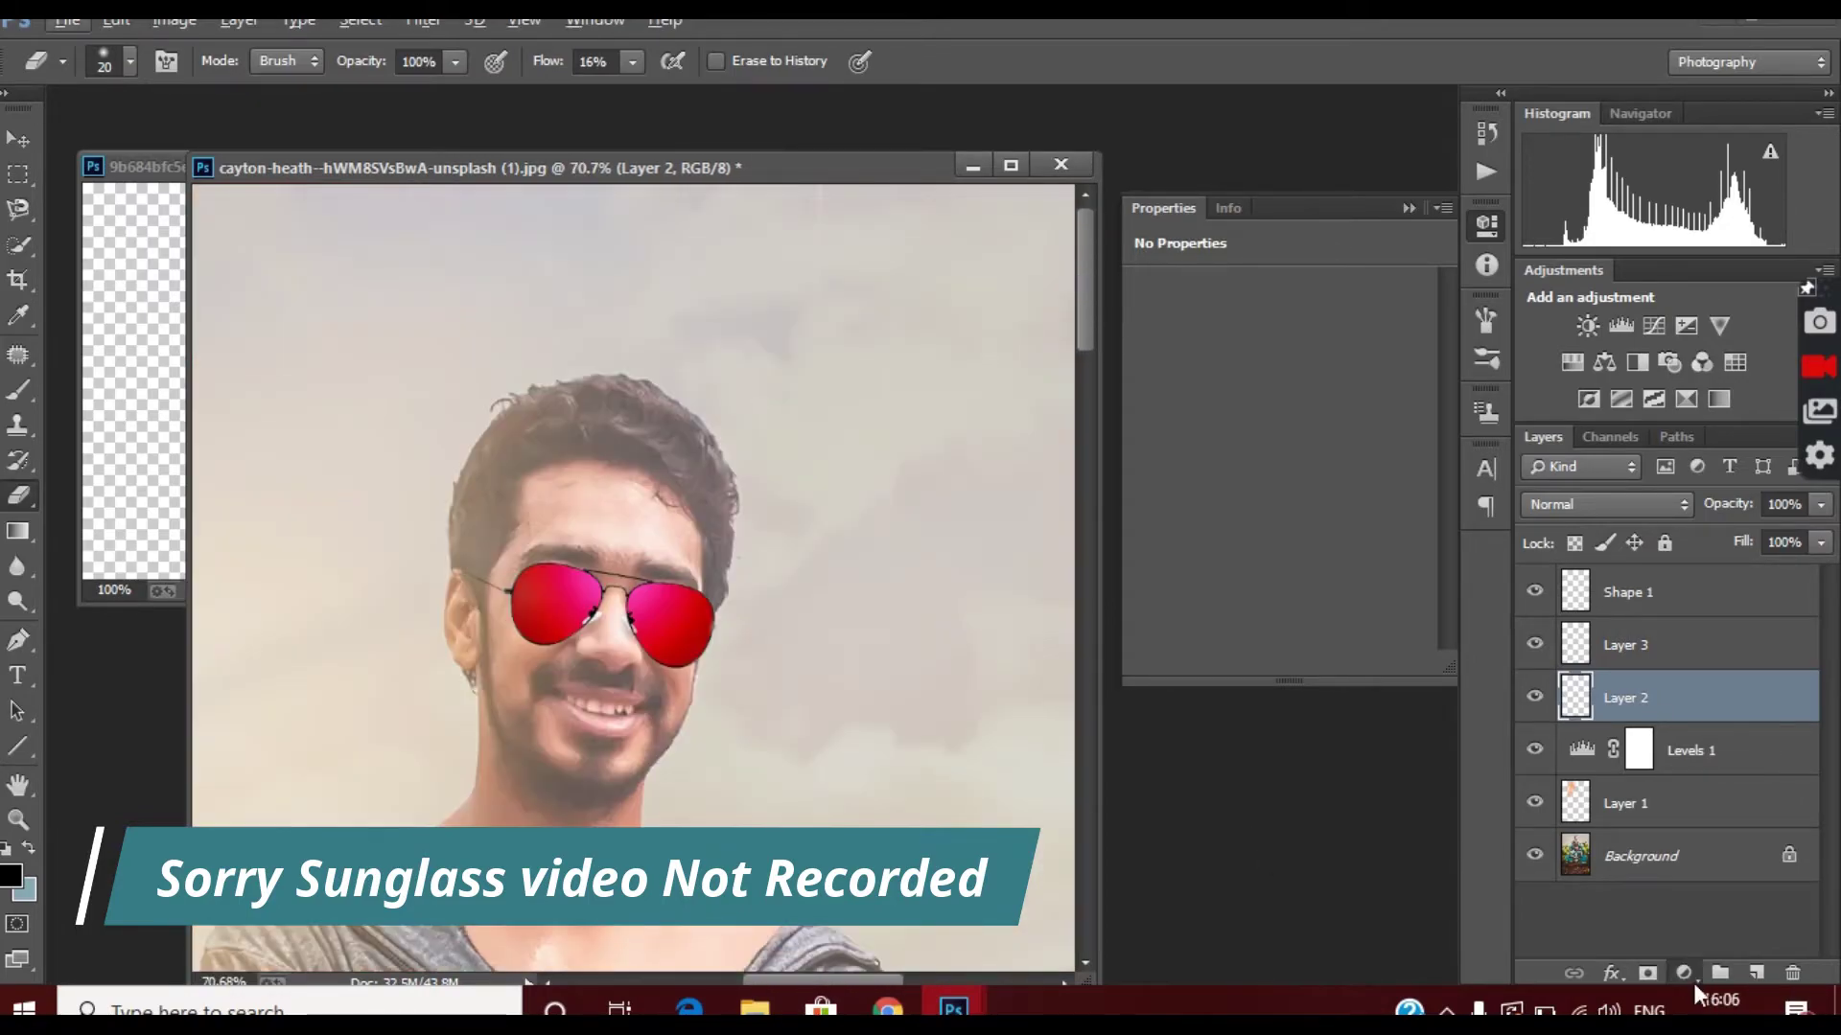
left_click(1685, 973)
left_click(1607, 497)
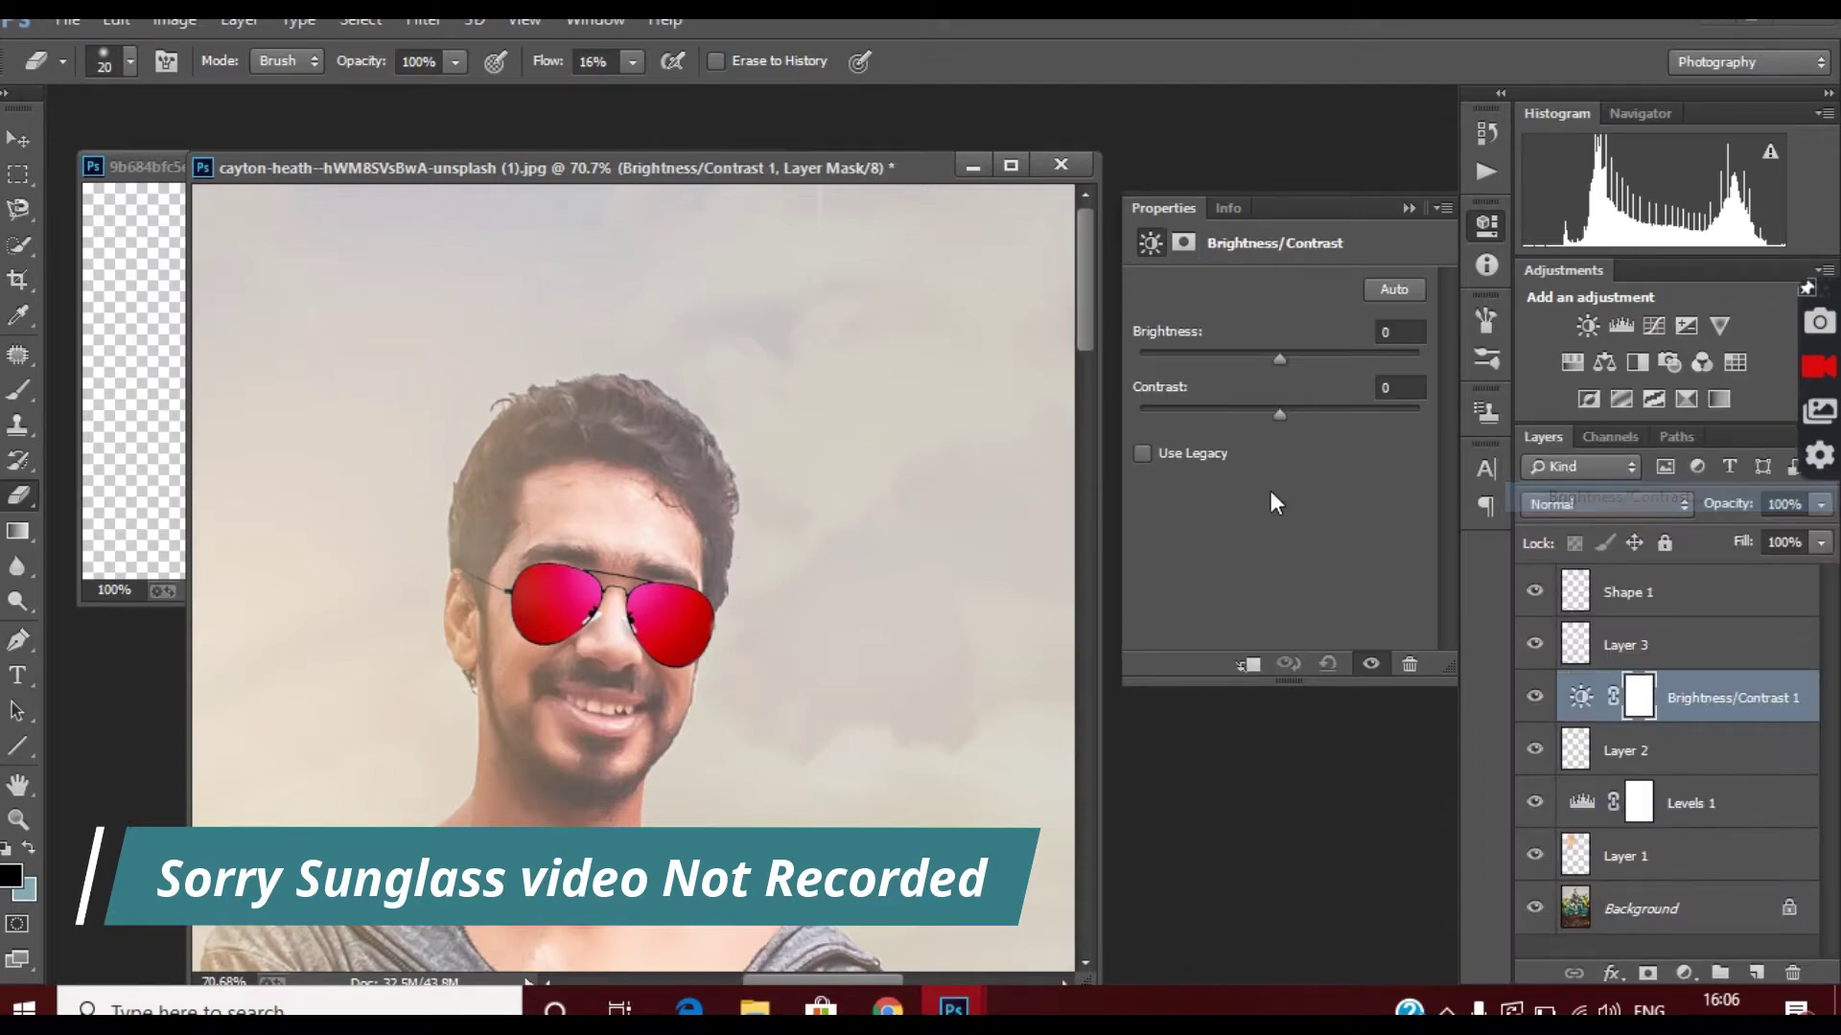
left_click_drag(1279, 414, 1105, 410)
left_click(1247, 663)
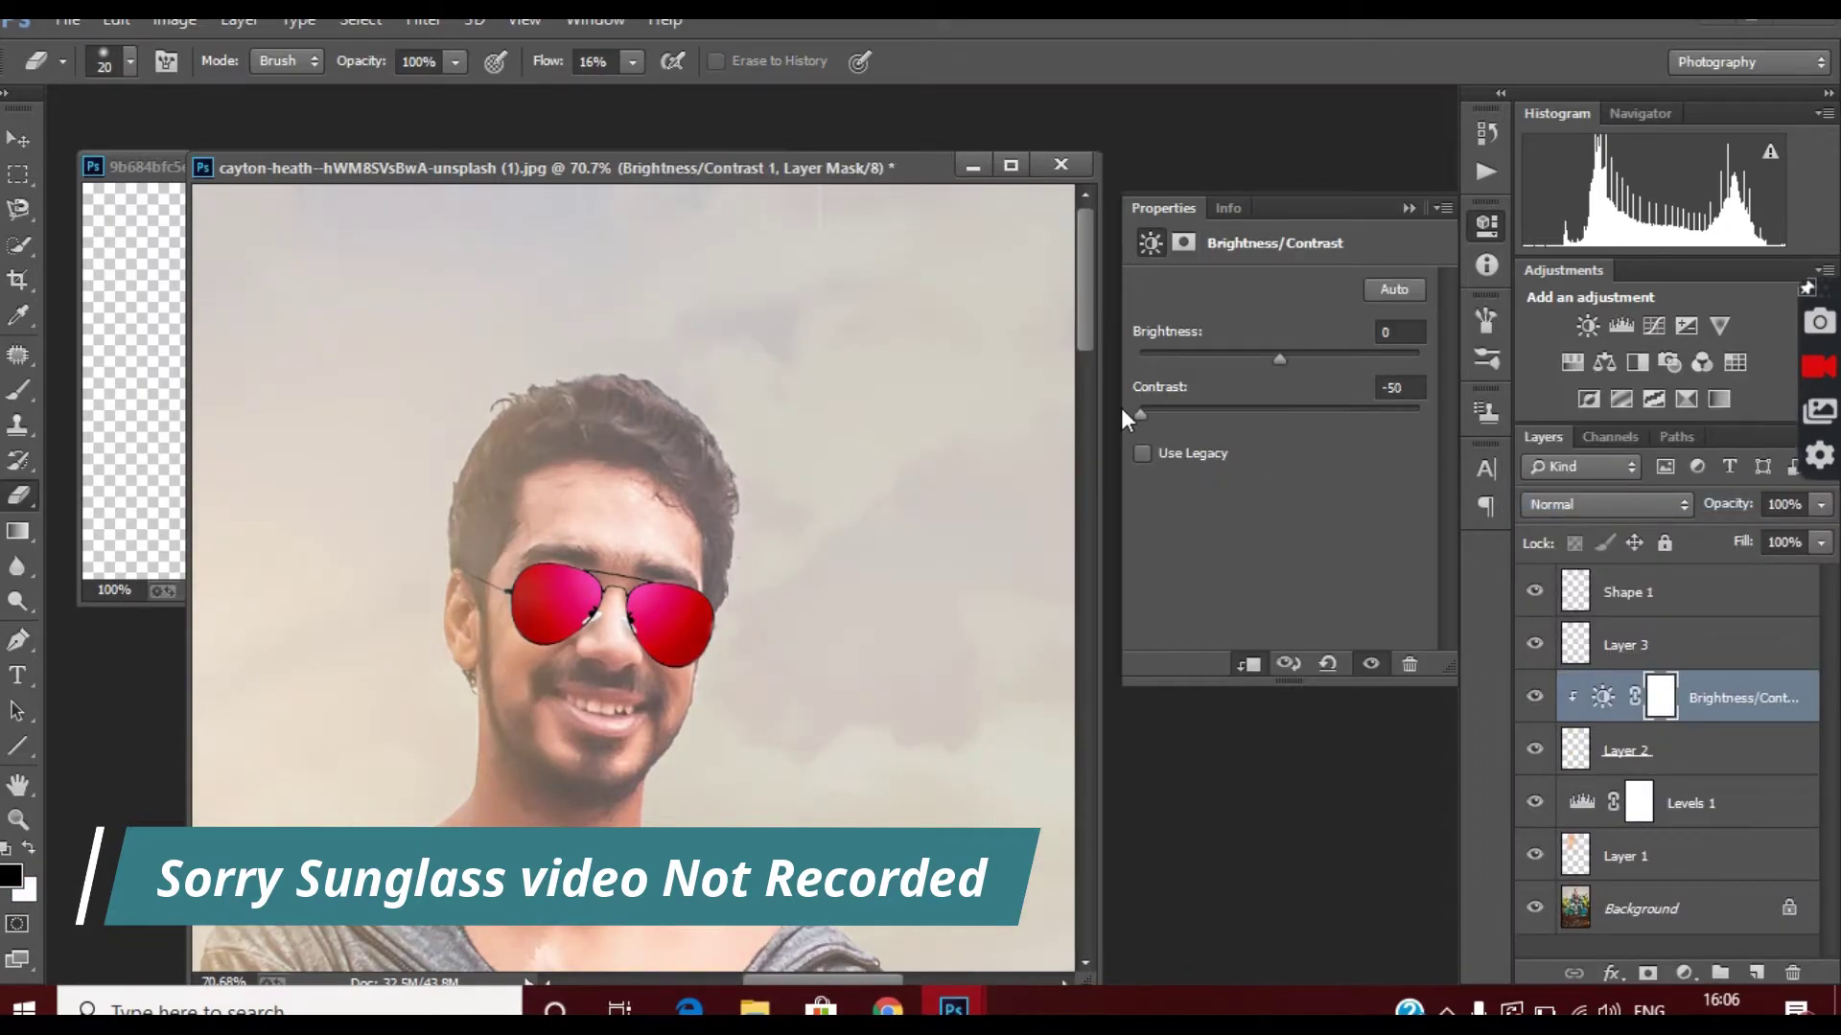
Add a clipped Levels layer with the black output level raised to 69.
left_click(1684, 973)
left_click(1607, 526)
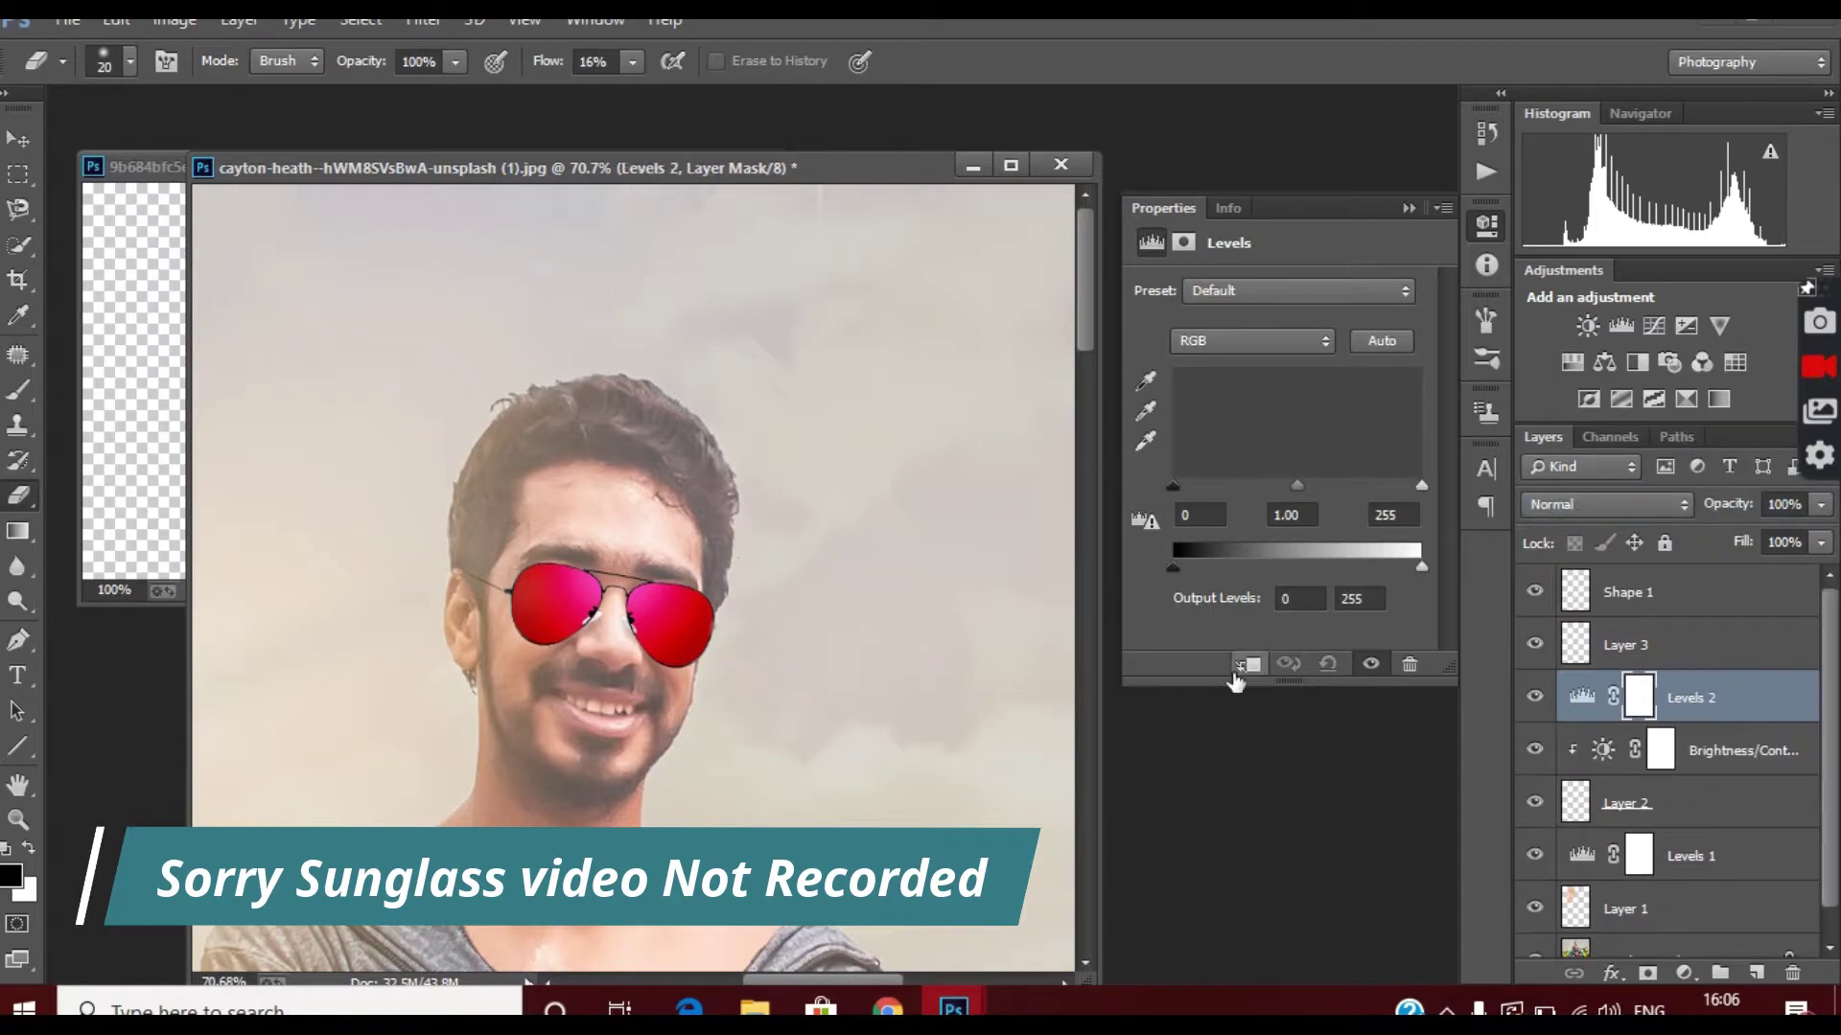
left_click_drag(1174, 568, 1240, 585)
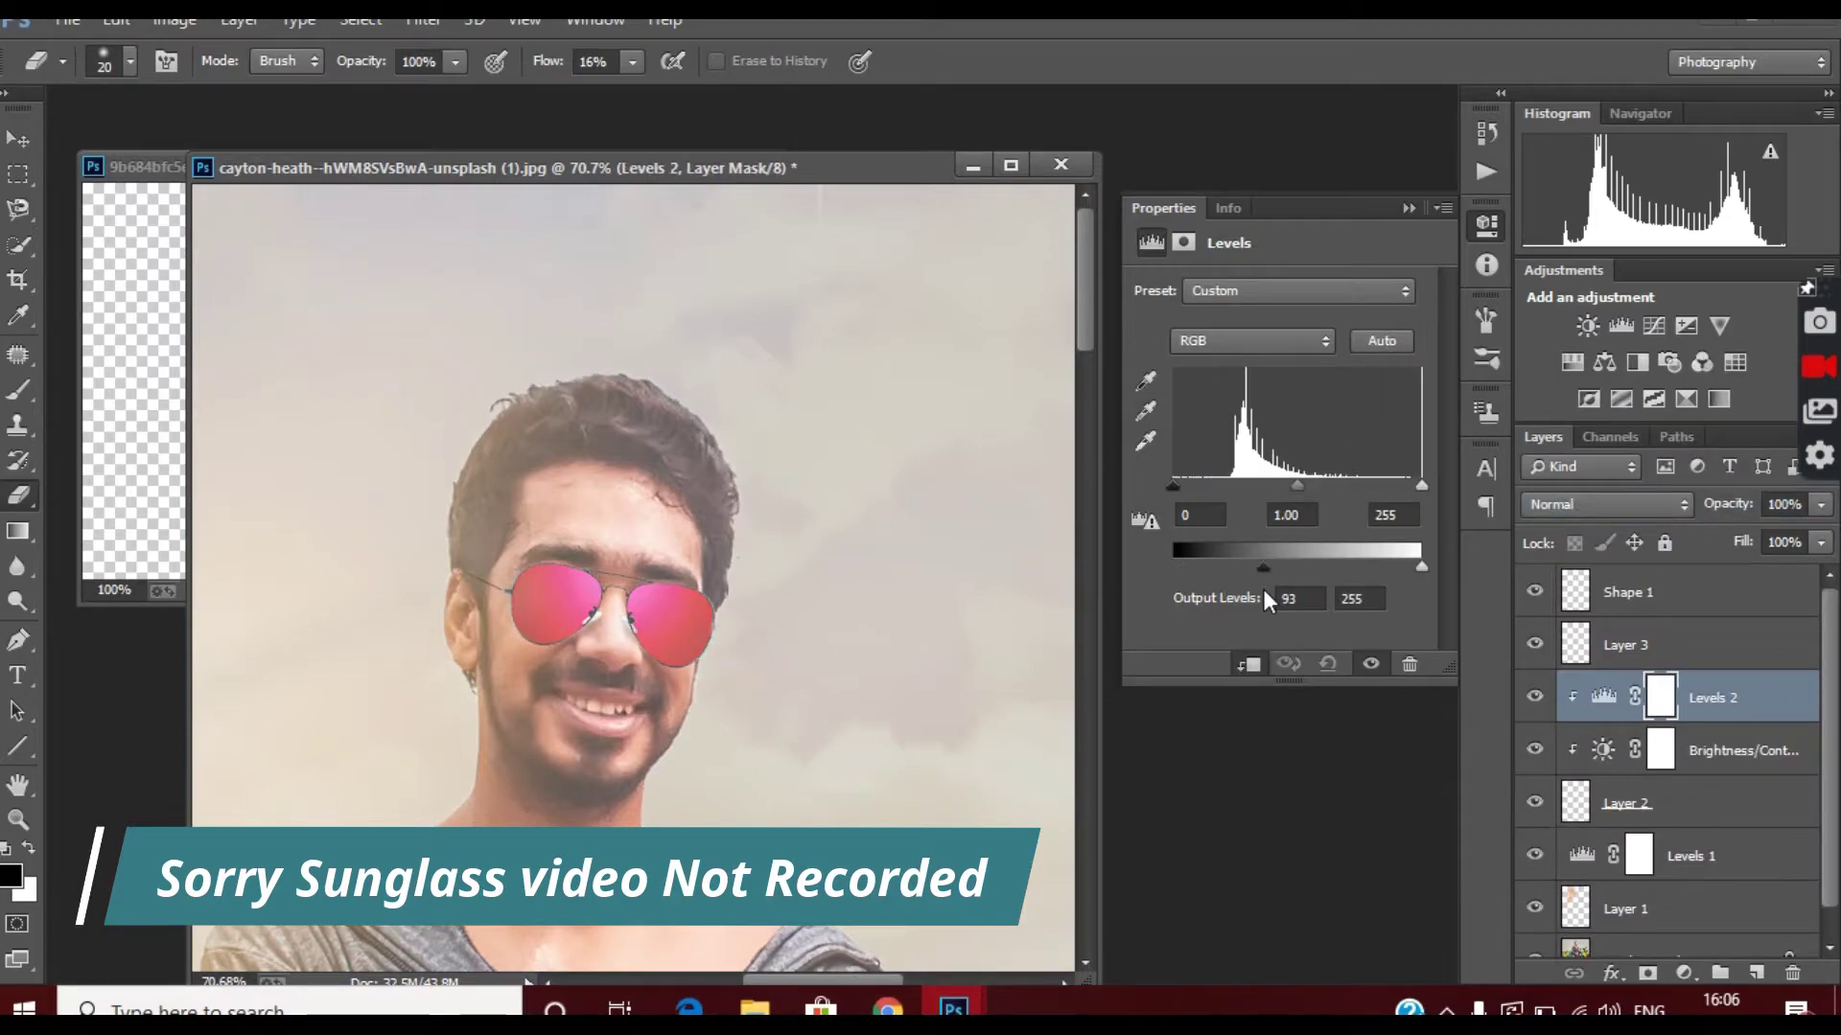
scroll(802, 638, "down", 3)
scroll(801, 638, "down", 2)
scroll(690, 317, "up", 3)
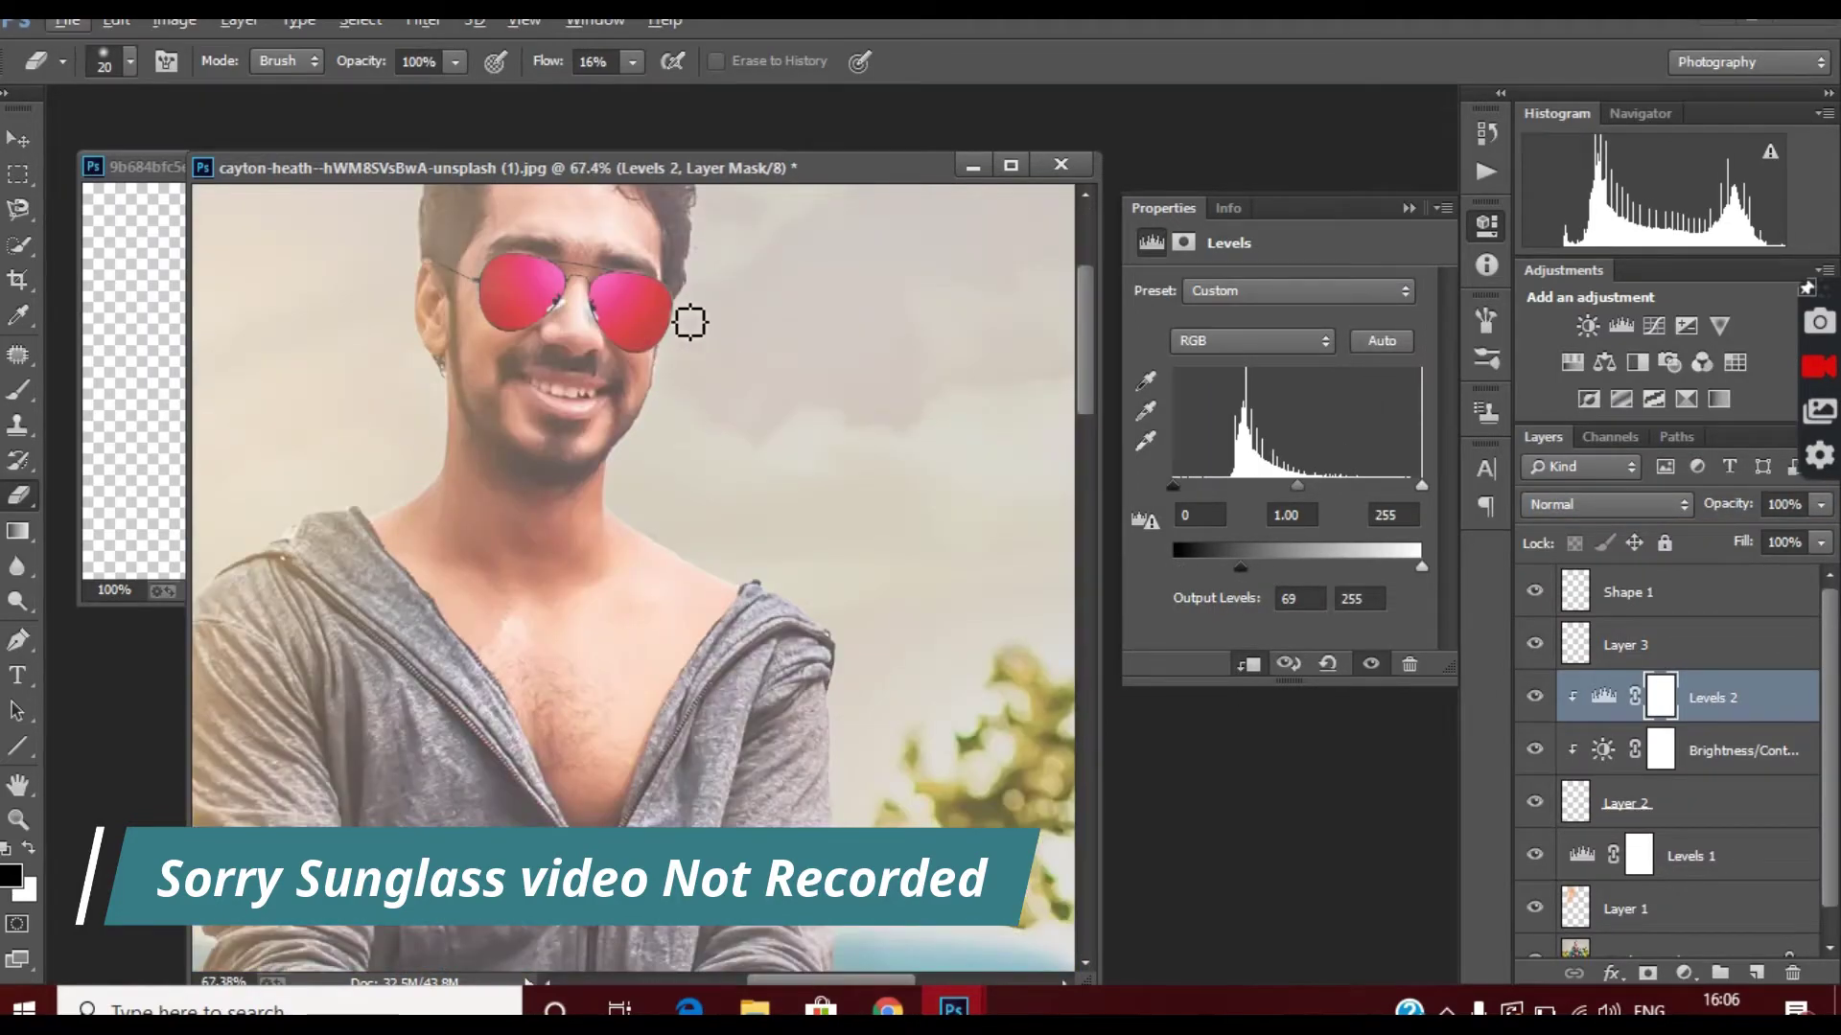
scroll(617, 406, "up", 2)
scroll(671, 594, "down", 5)
scroll(671, 594, "down", 2)
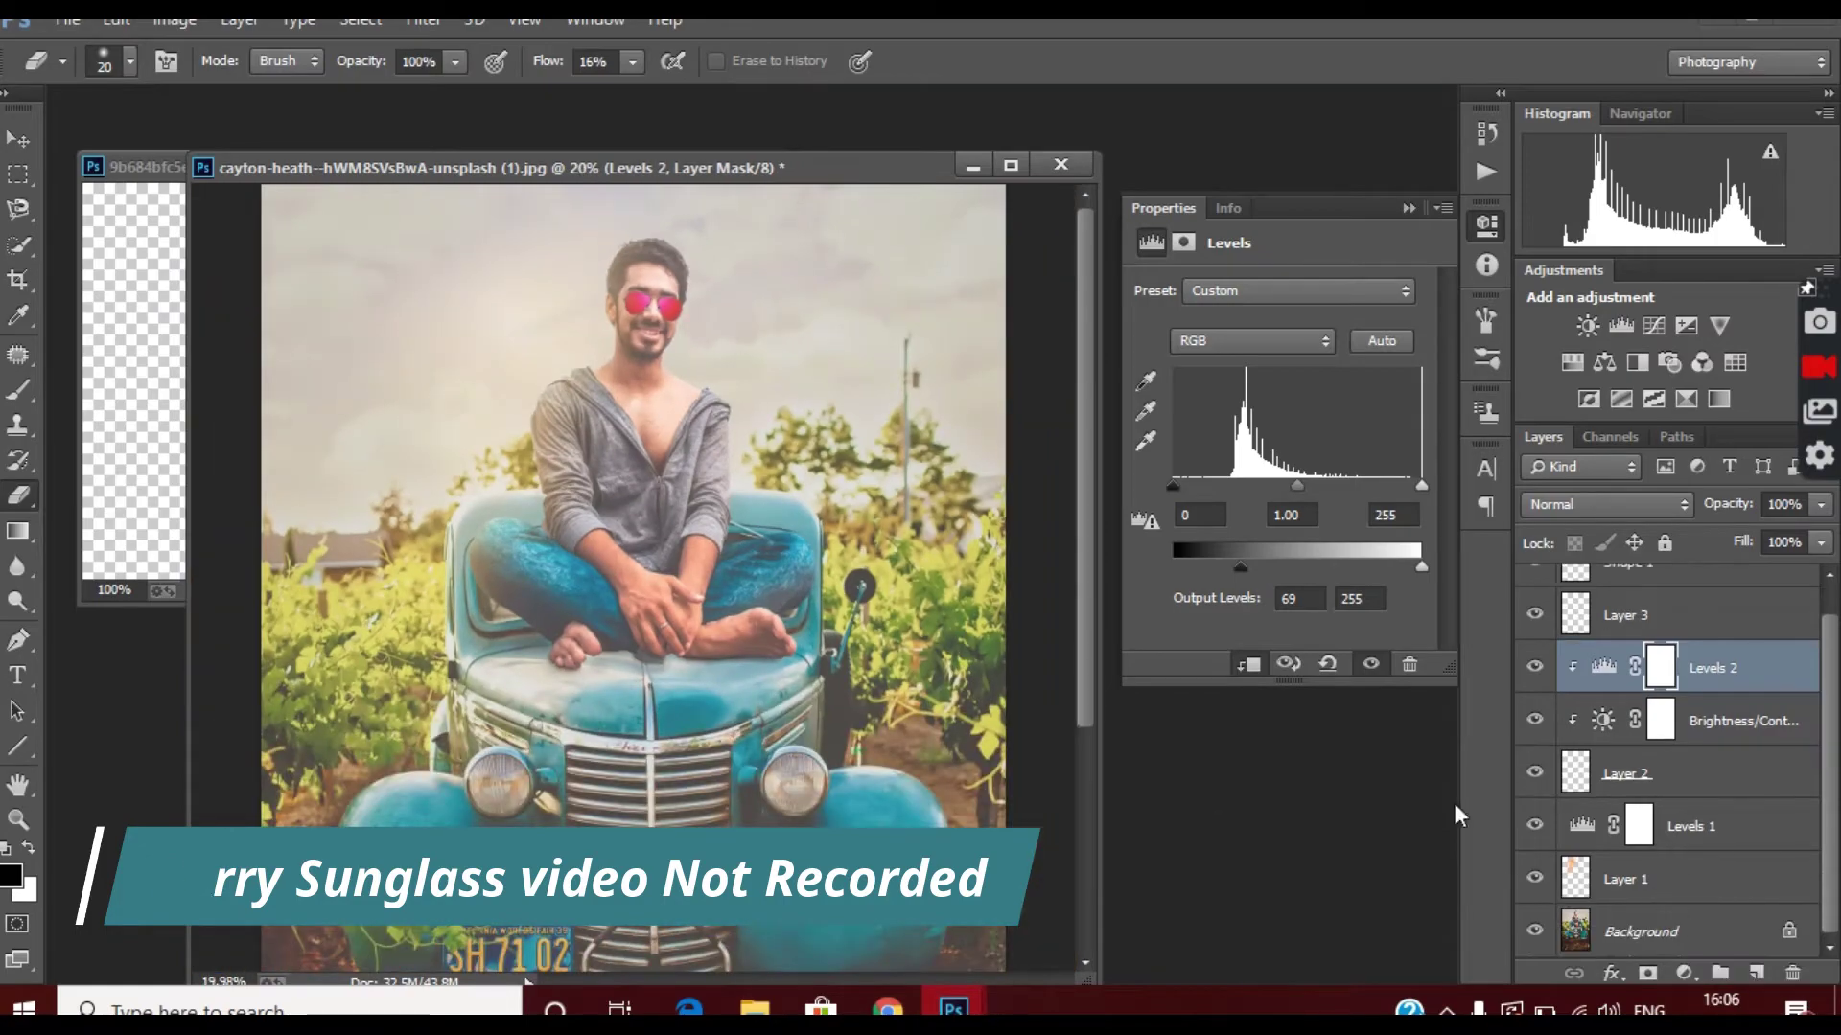
Merge all layers into a single flattened image with Ctrl+Shift+E.
left_click(1675, 917, "shift")
key("ctrl+shift+e")
scroll(707, 274, "up", 5)
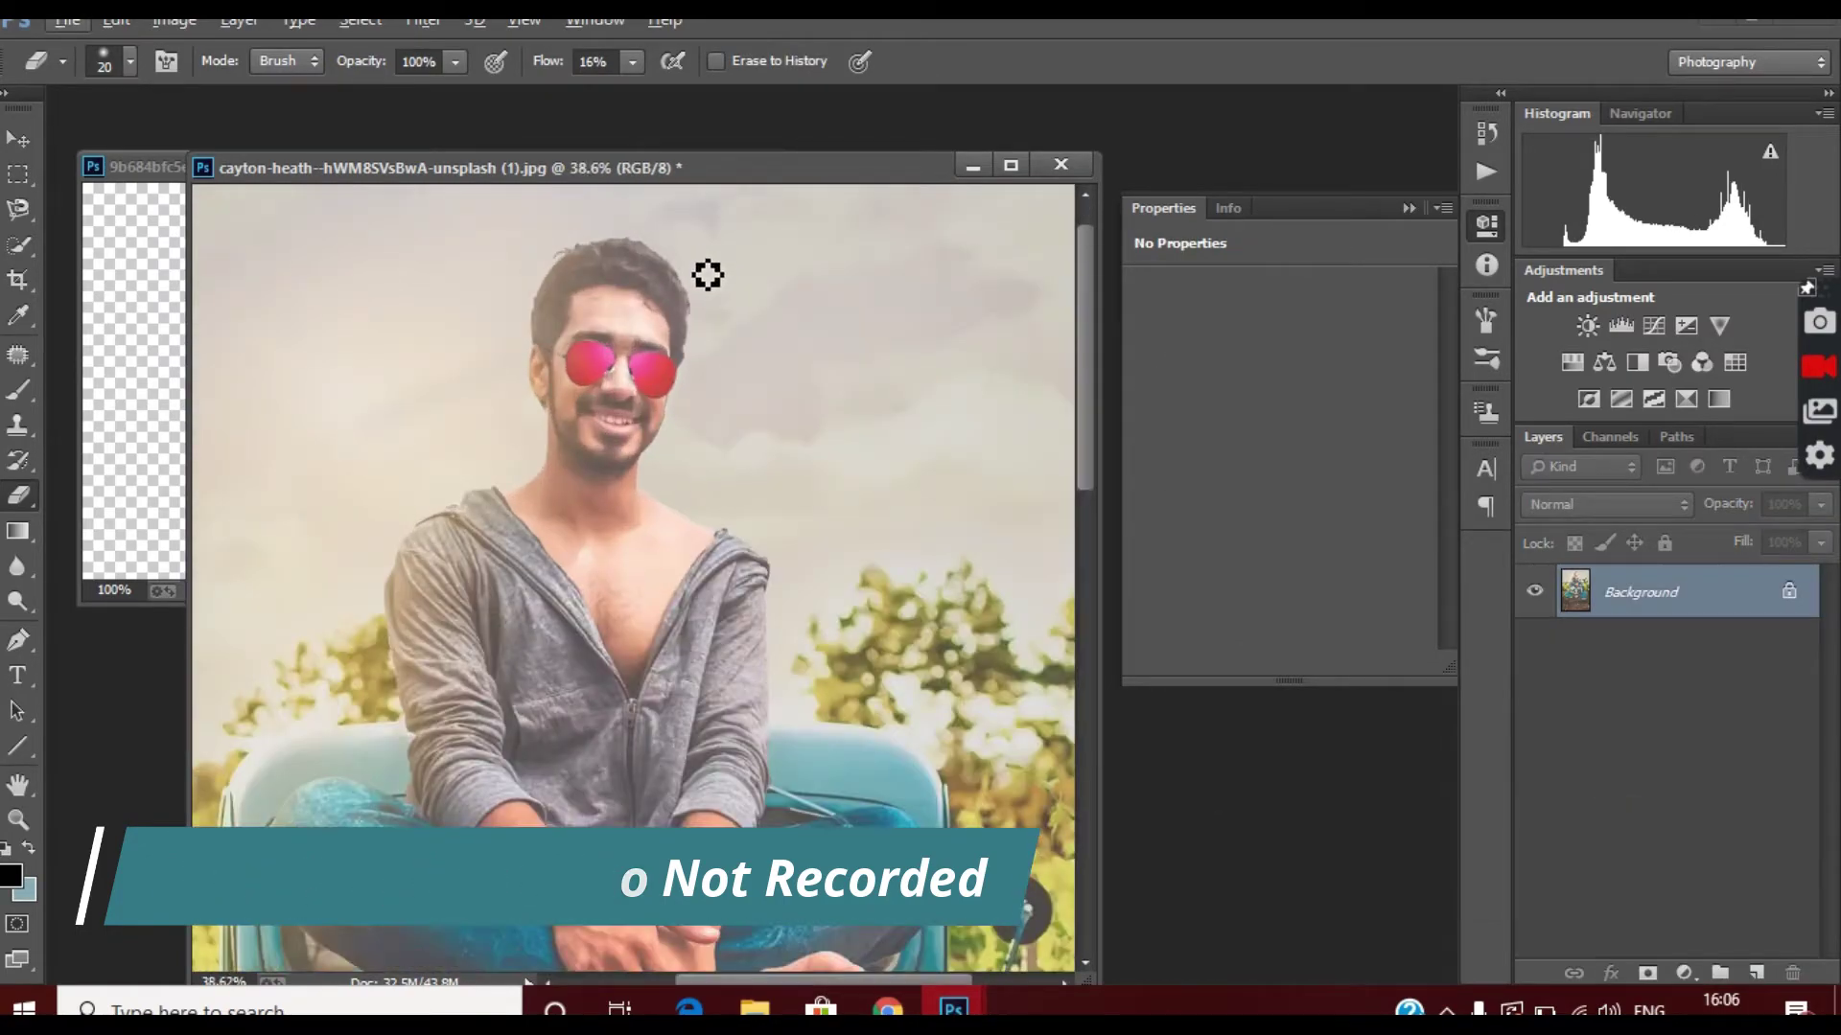
In Camera Raw Filter, set exposure +0.15, contrast +24 and highlights −30.
left_click(440, 26)
left_click(489, 175)
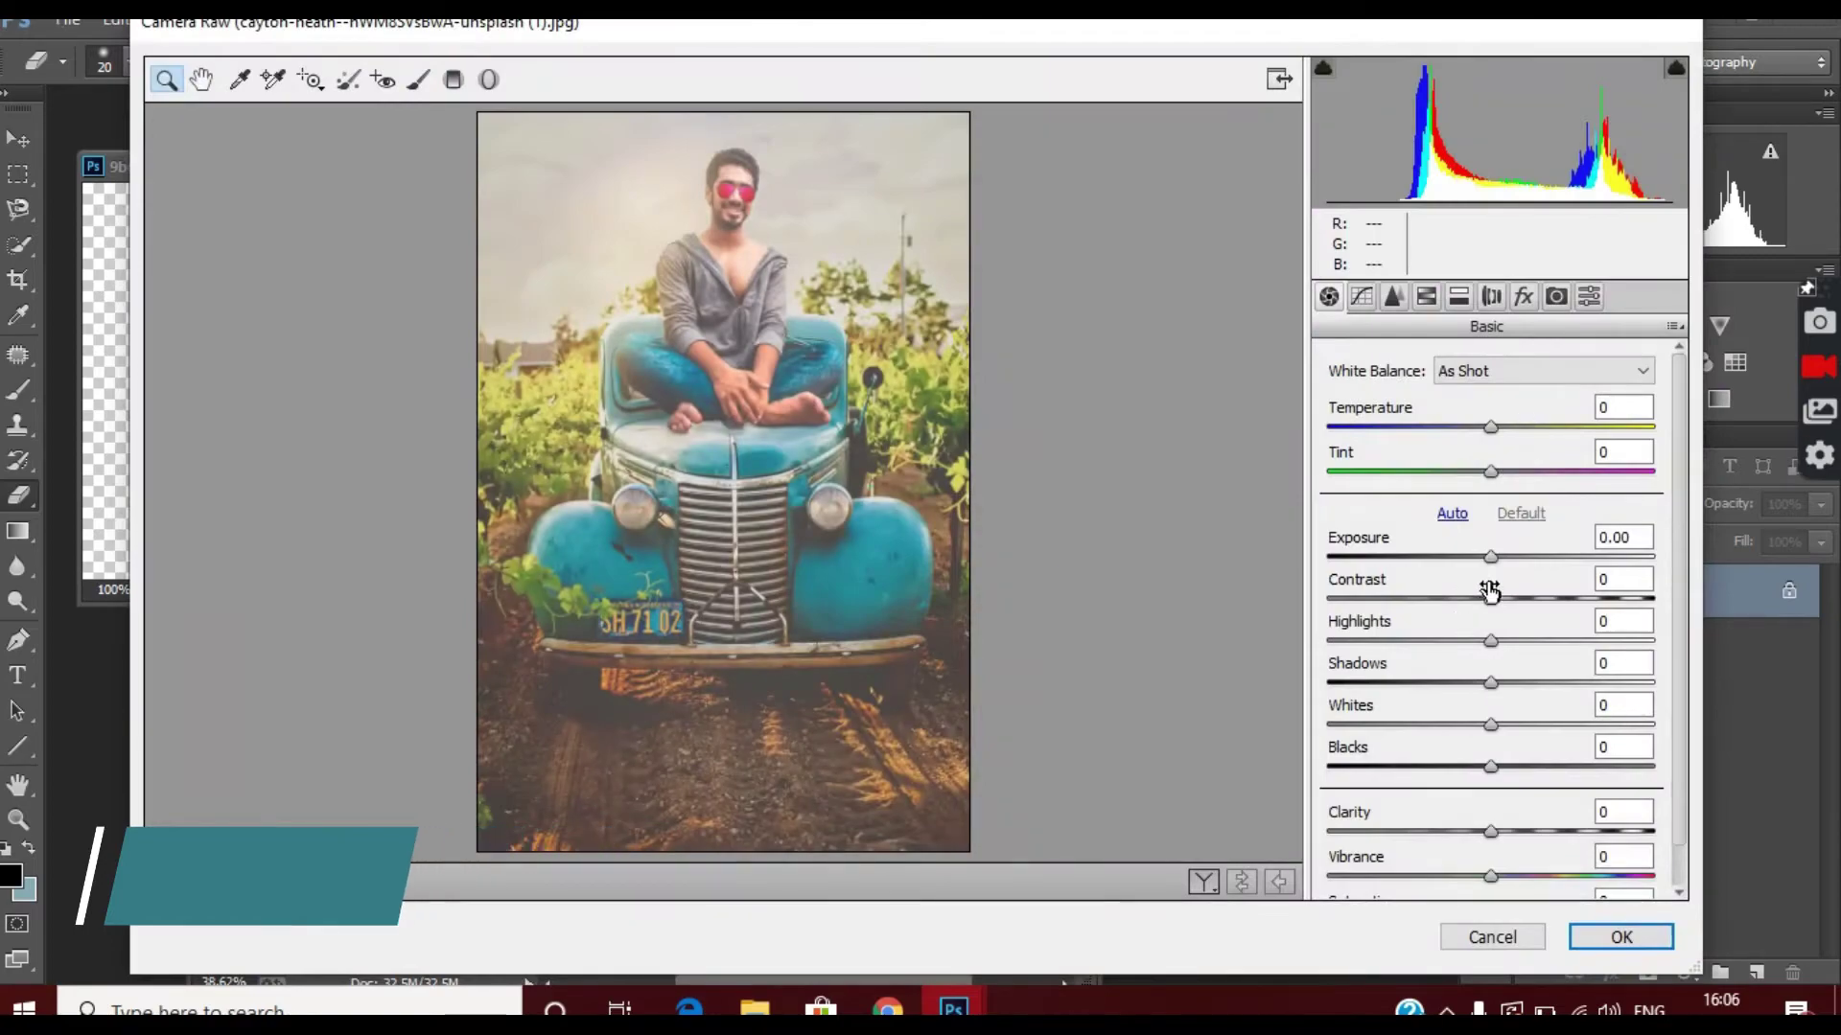
mouse_move(1489, 556)
left_mouse_down()
mouse_move(1538, 597)
mouse_move(1496, 556)
left_mouse_up()
mouse_move(1490, 640)
left_mouse_down()
mouse_move(1410, 639)
mouse_move(1453, 698)
mouse_move(1527, 682)
mouse_move(1469, 723)
mouse_move(1466, 767)
left_mouse_up()
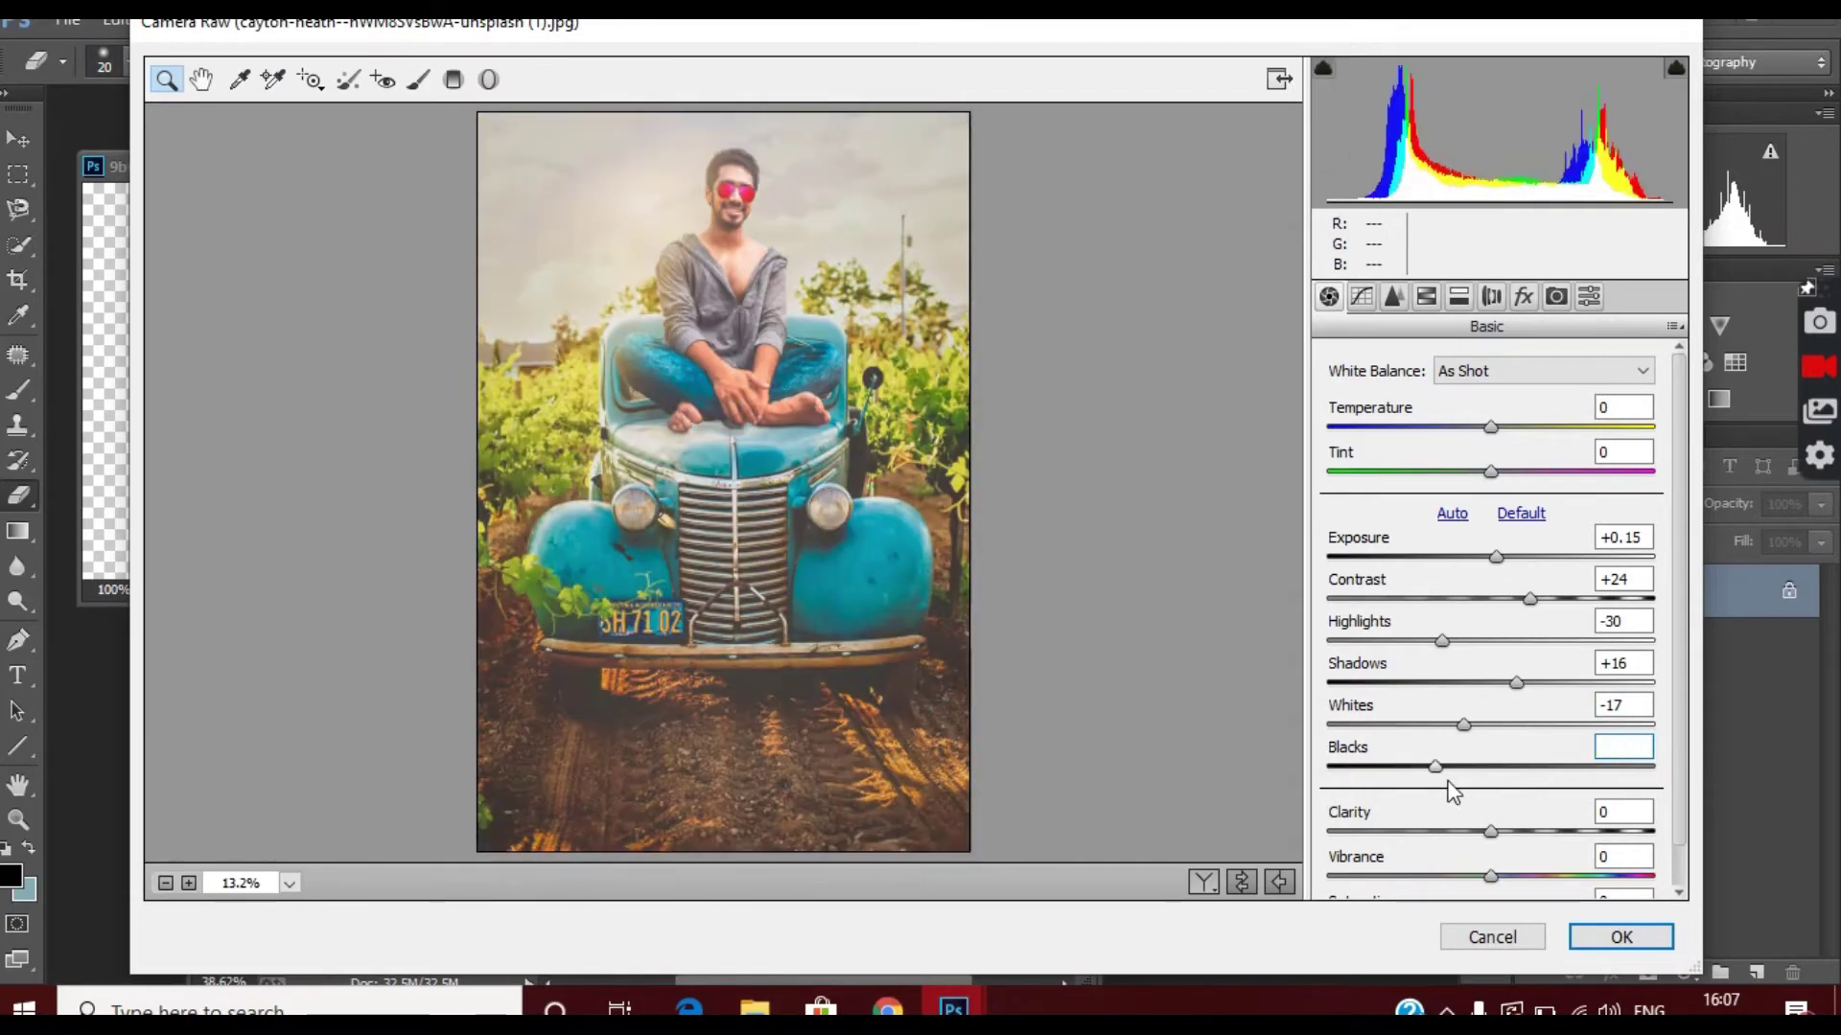
type("-15")
Raise Oranges luminance, add a Post Crop Vignette, and apply the Camera Raw grade.
left_click(1394, 296)
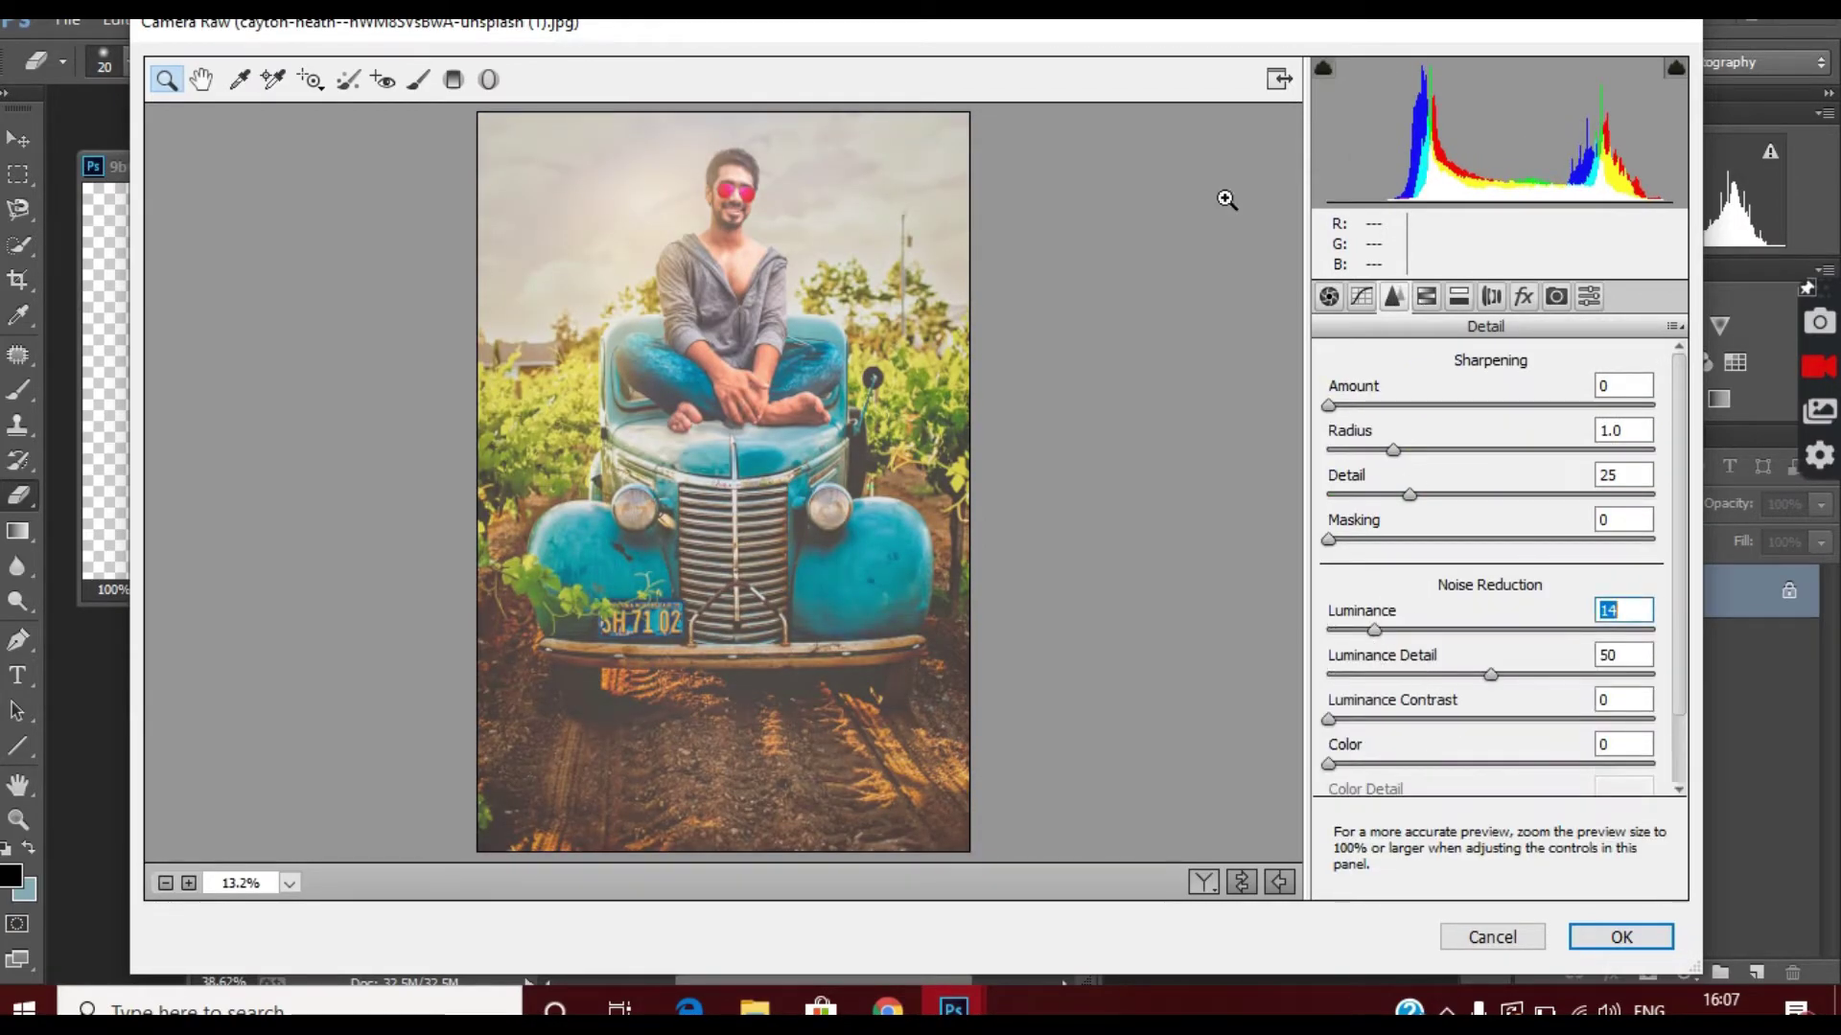
left_click(1426, 296)
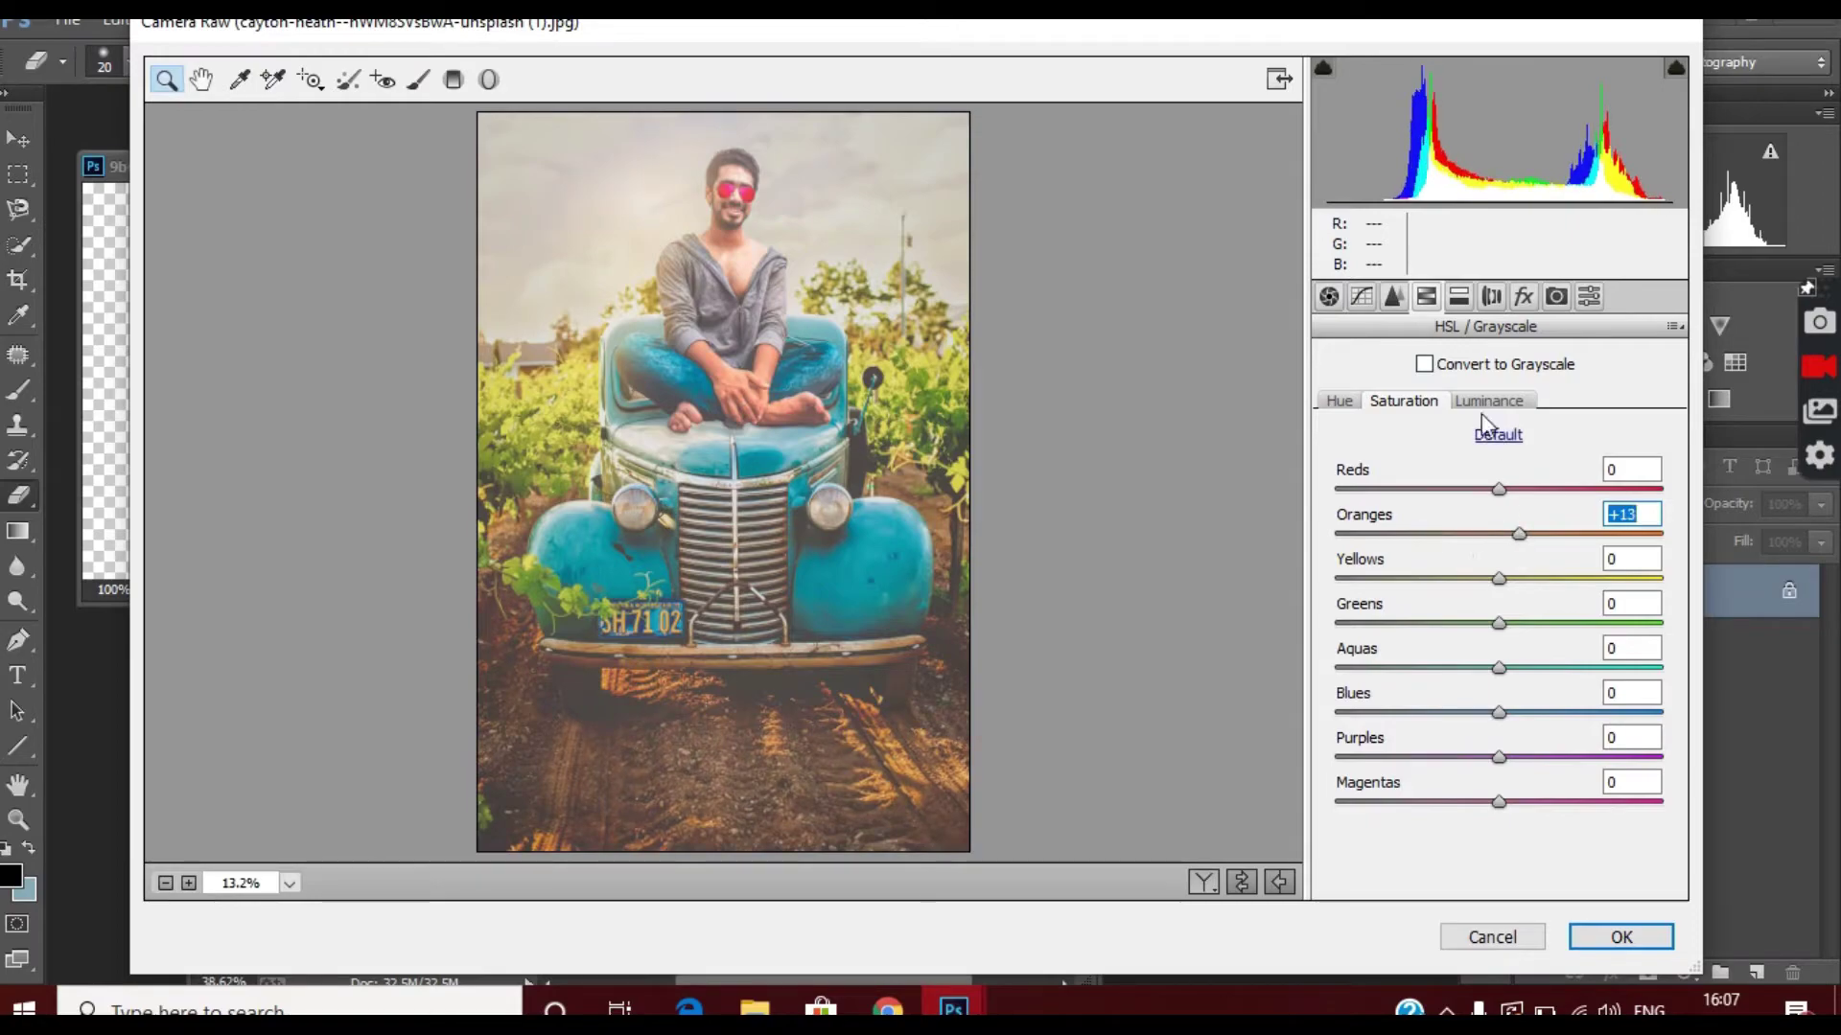
left_click(1489, 401)
mouse_move(1502, 533)
left_mouse_down()
mouse_move(1563, 534)
mouse_move(1493, 534)
left_mouse_up()
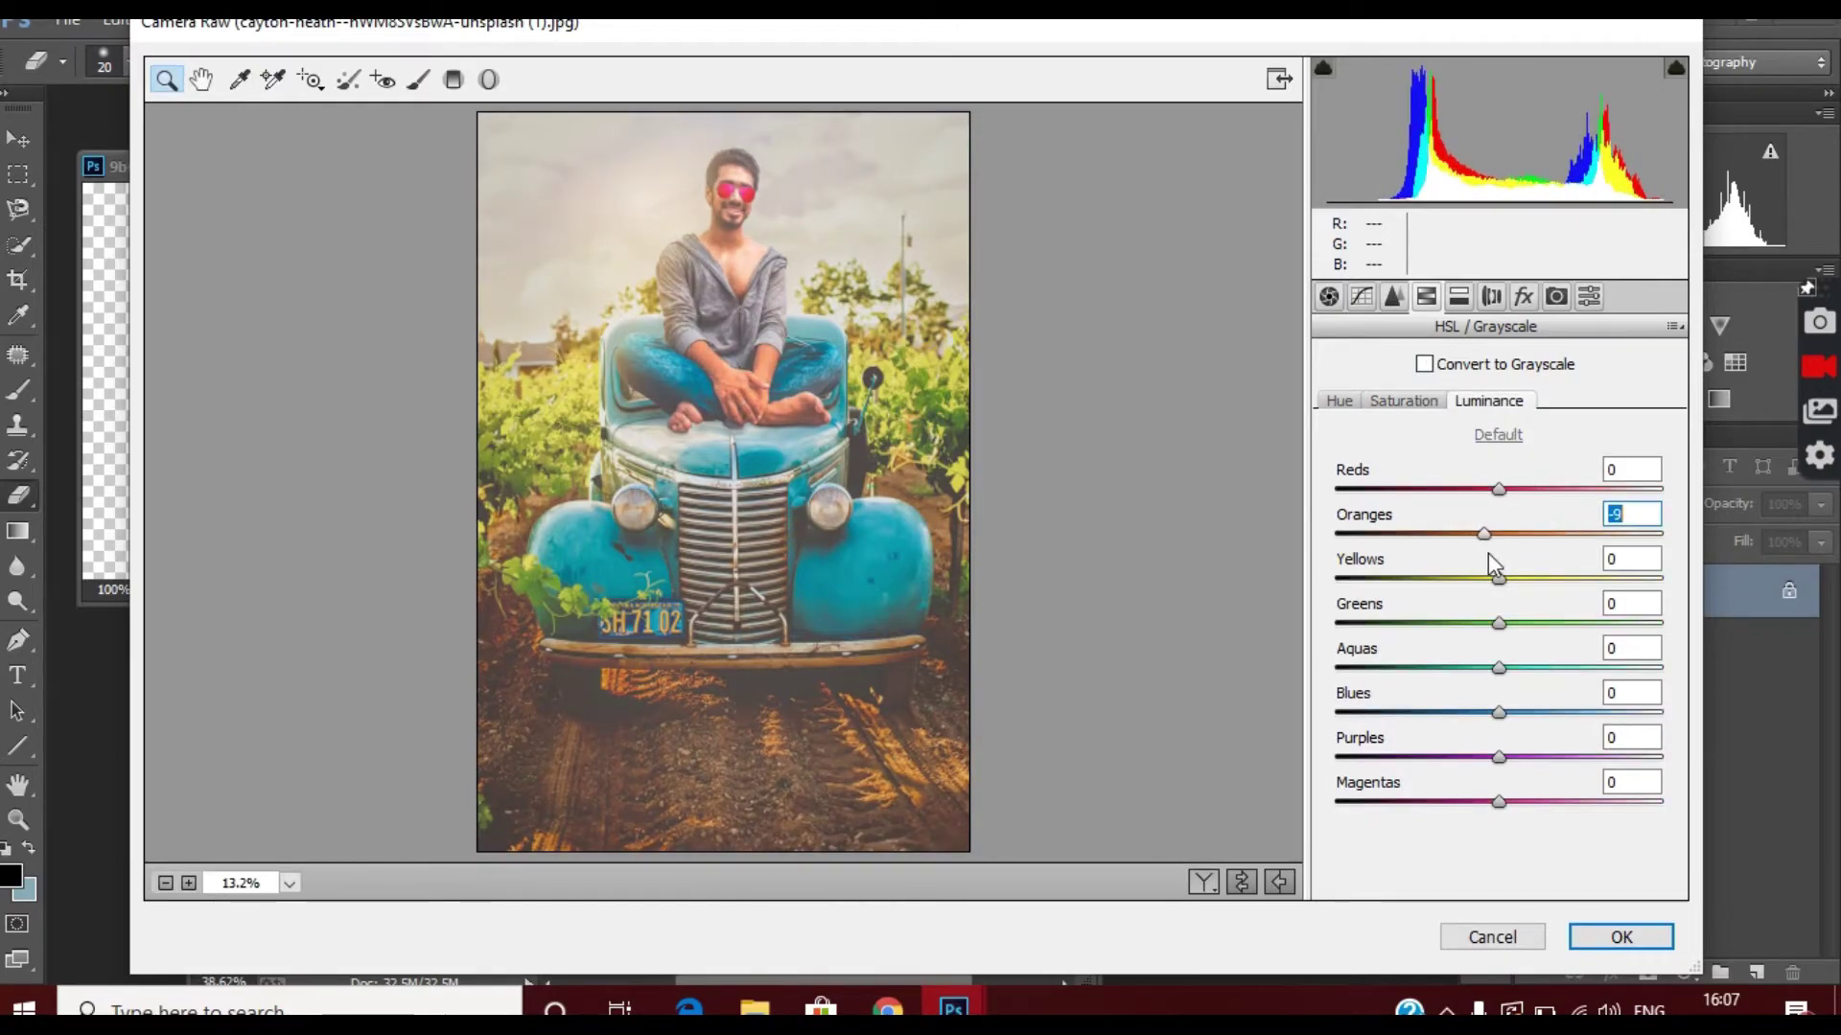
left_click(1523, 297)
mouse_move(1499, 645)
left_mouse_down()
mouse_move(1440, 646)
mouse_move(1464, 645)
left_mouse_up()
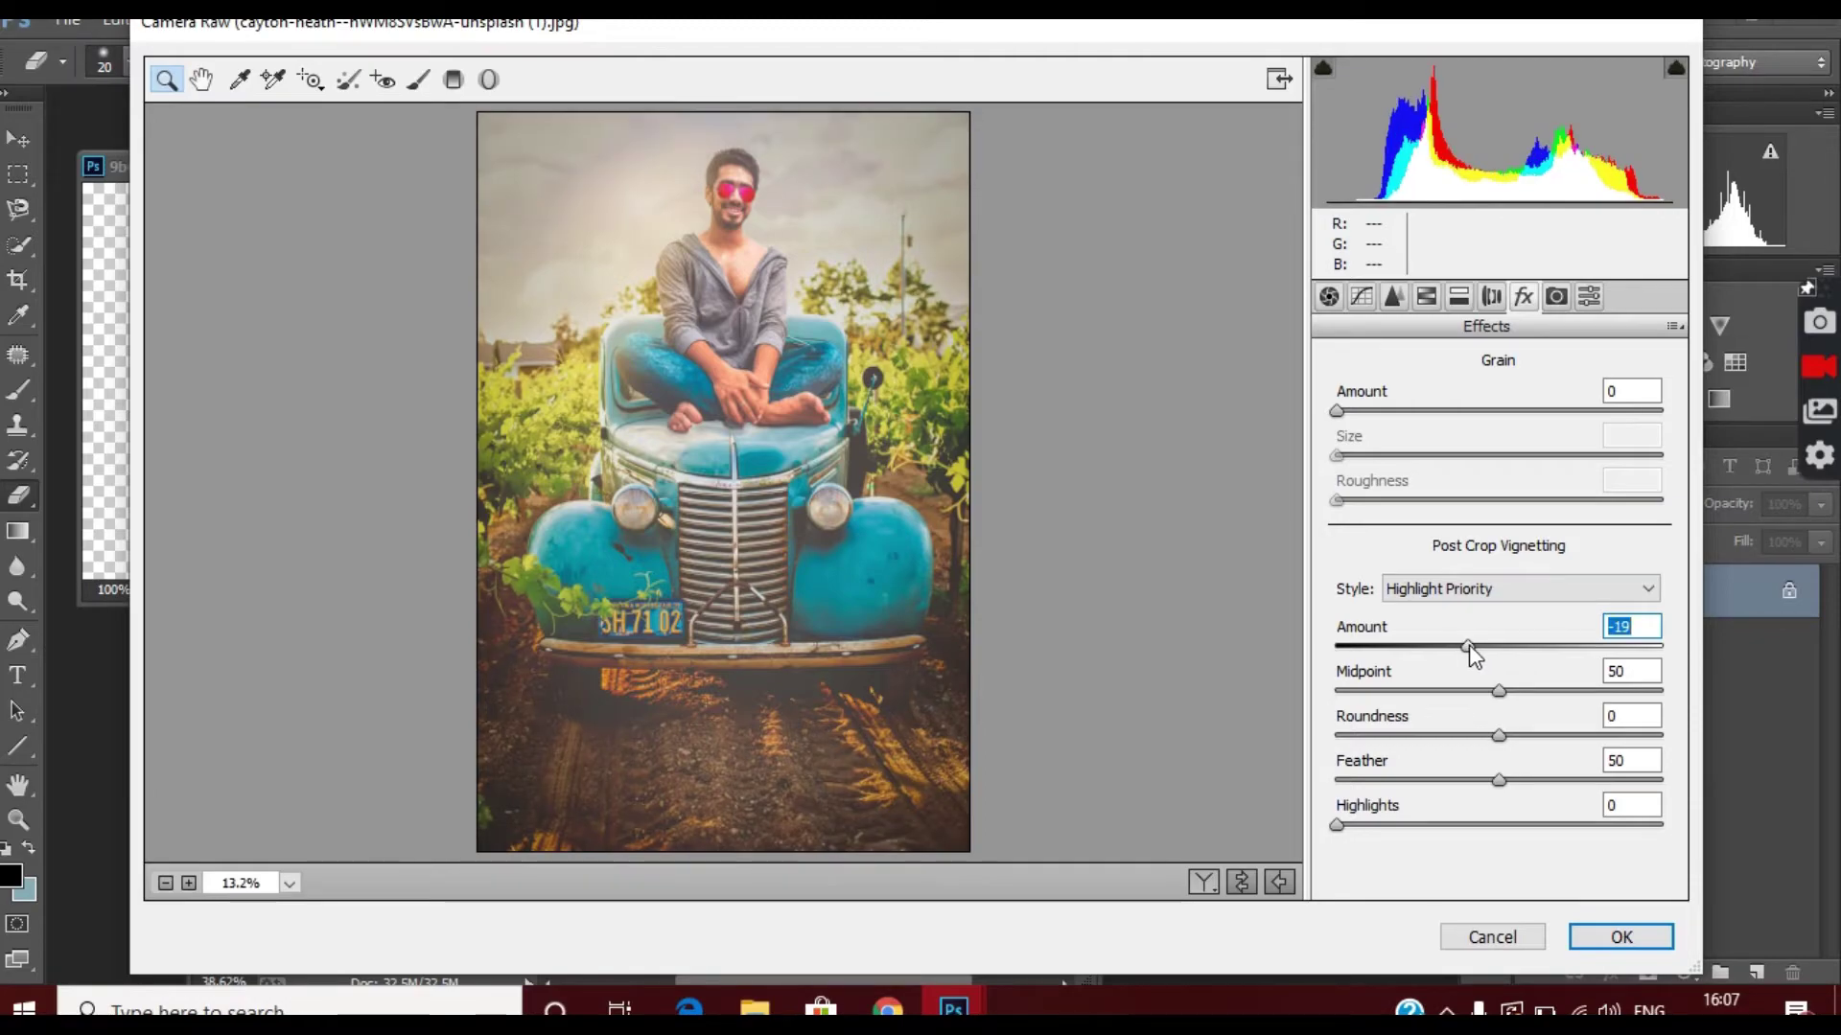
left_click(1620, 937)
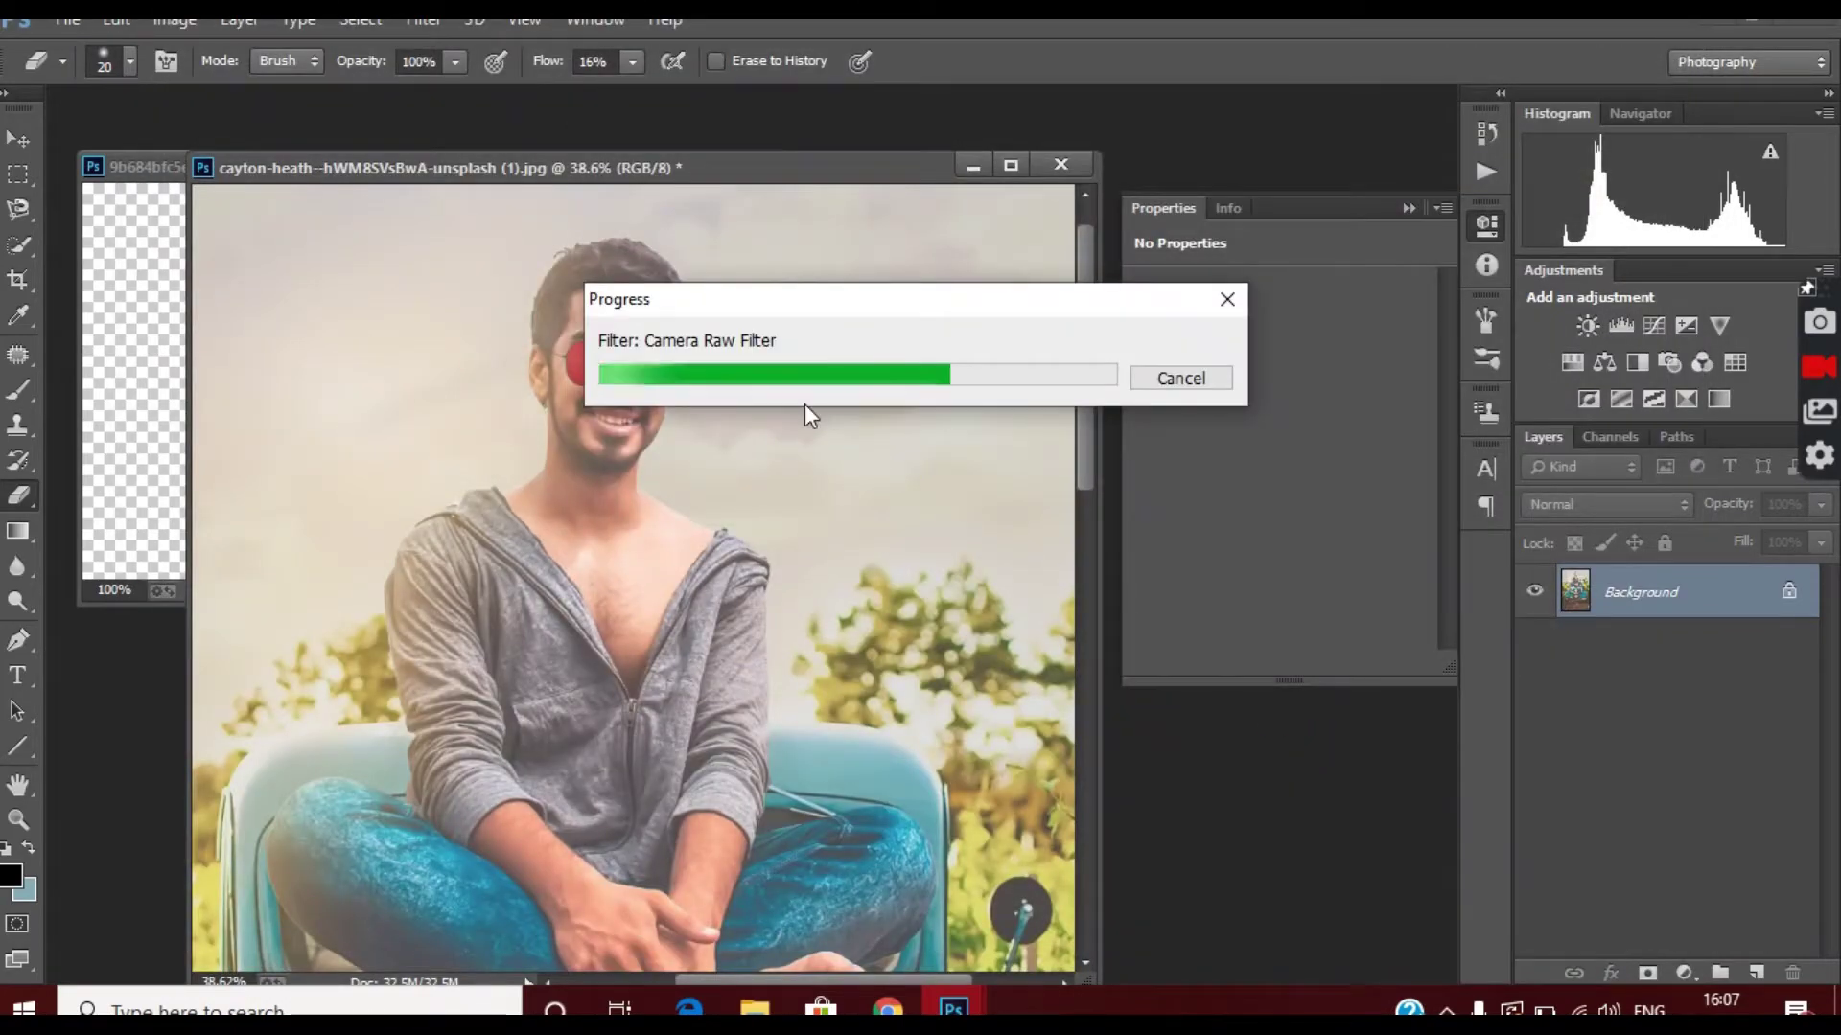
In Liquify at 100% zoom, push the man's hair upward with an enlarged Forward Warp brush.
key("ctrl+0")
left_click(423, 19)
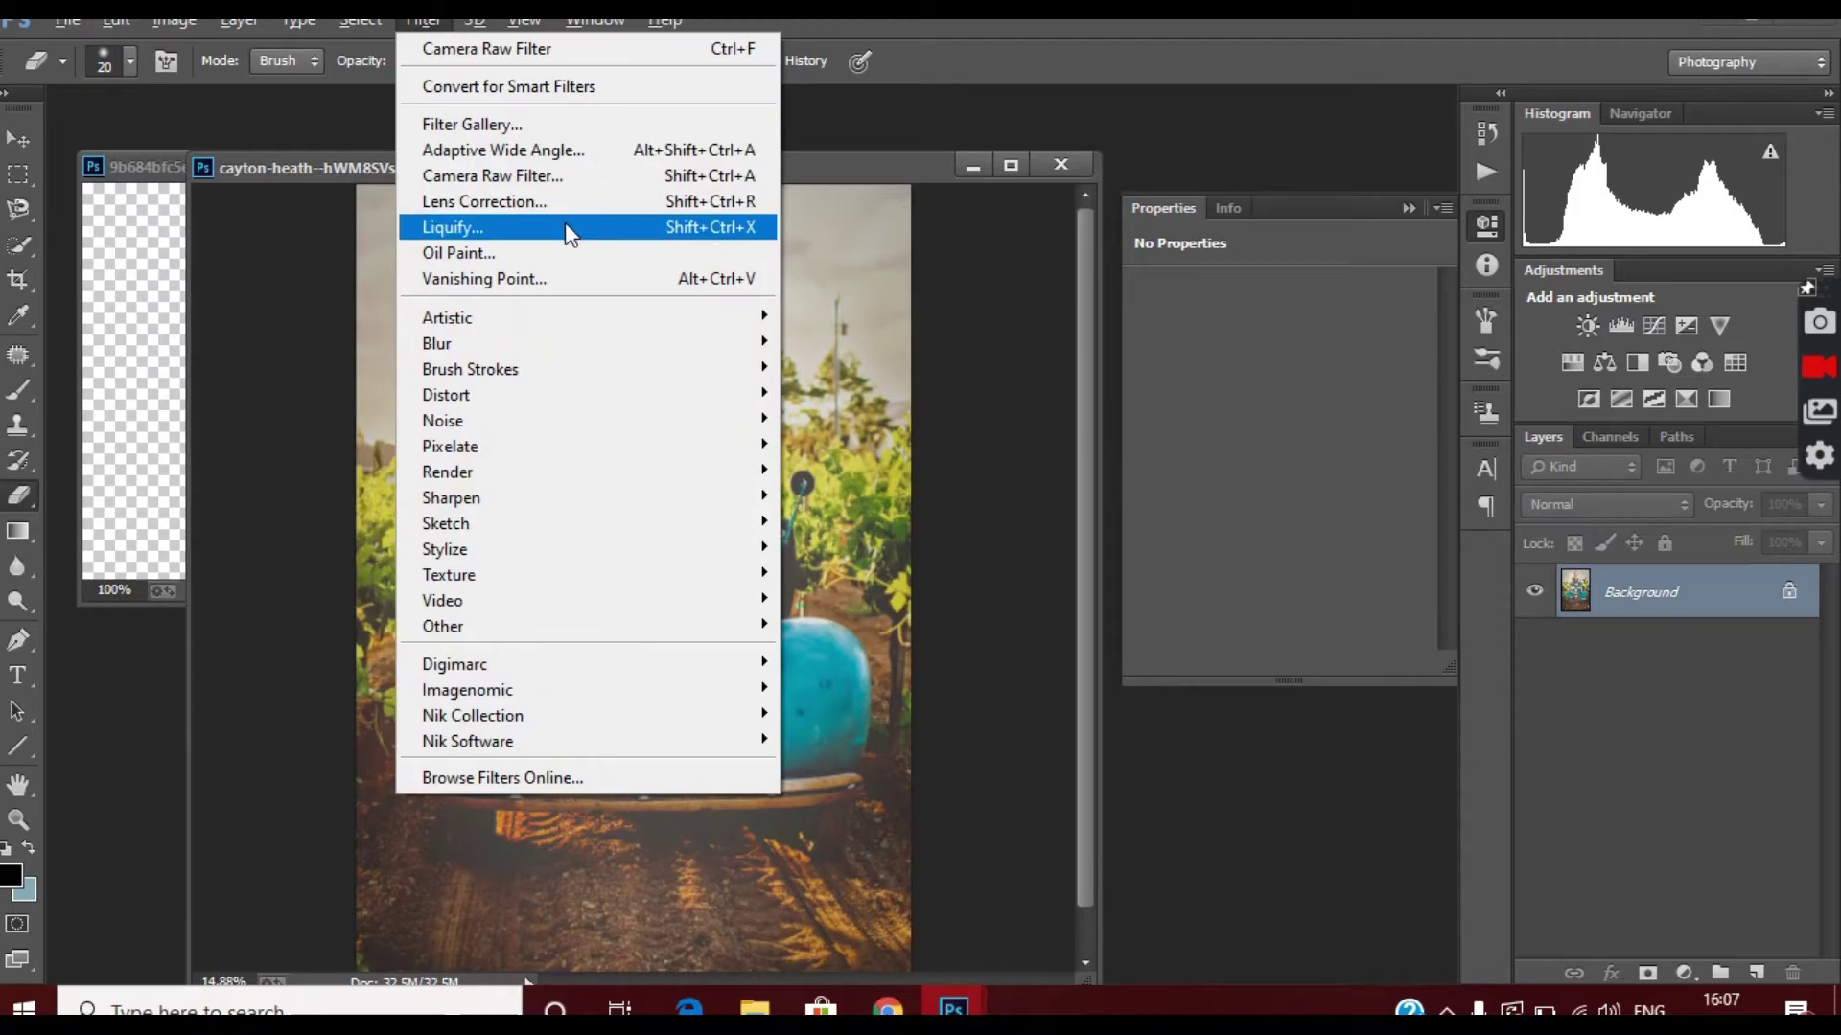
left_click(566, 224)
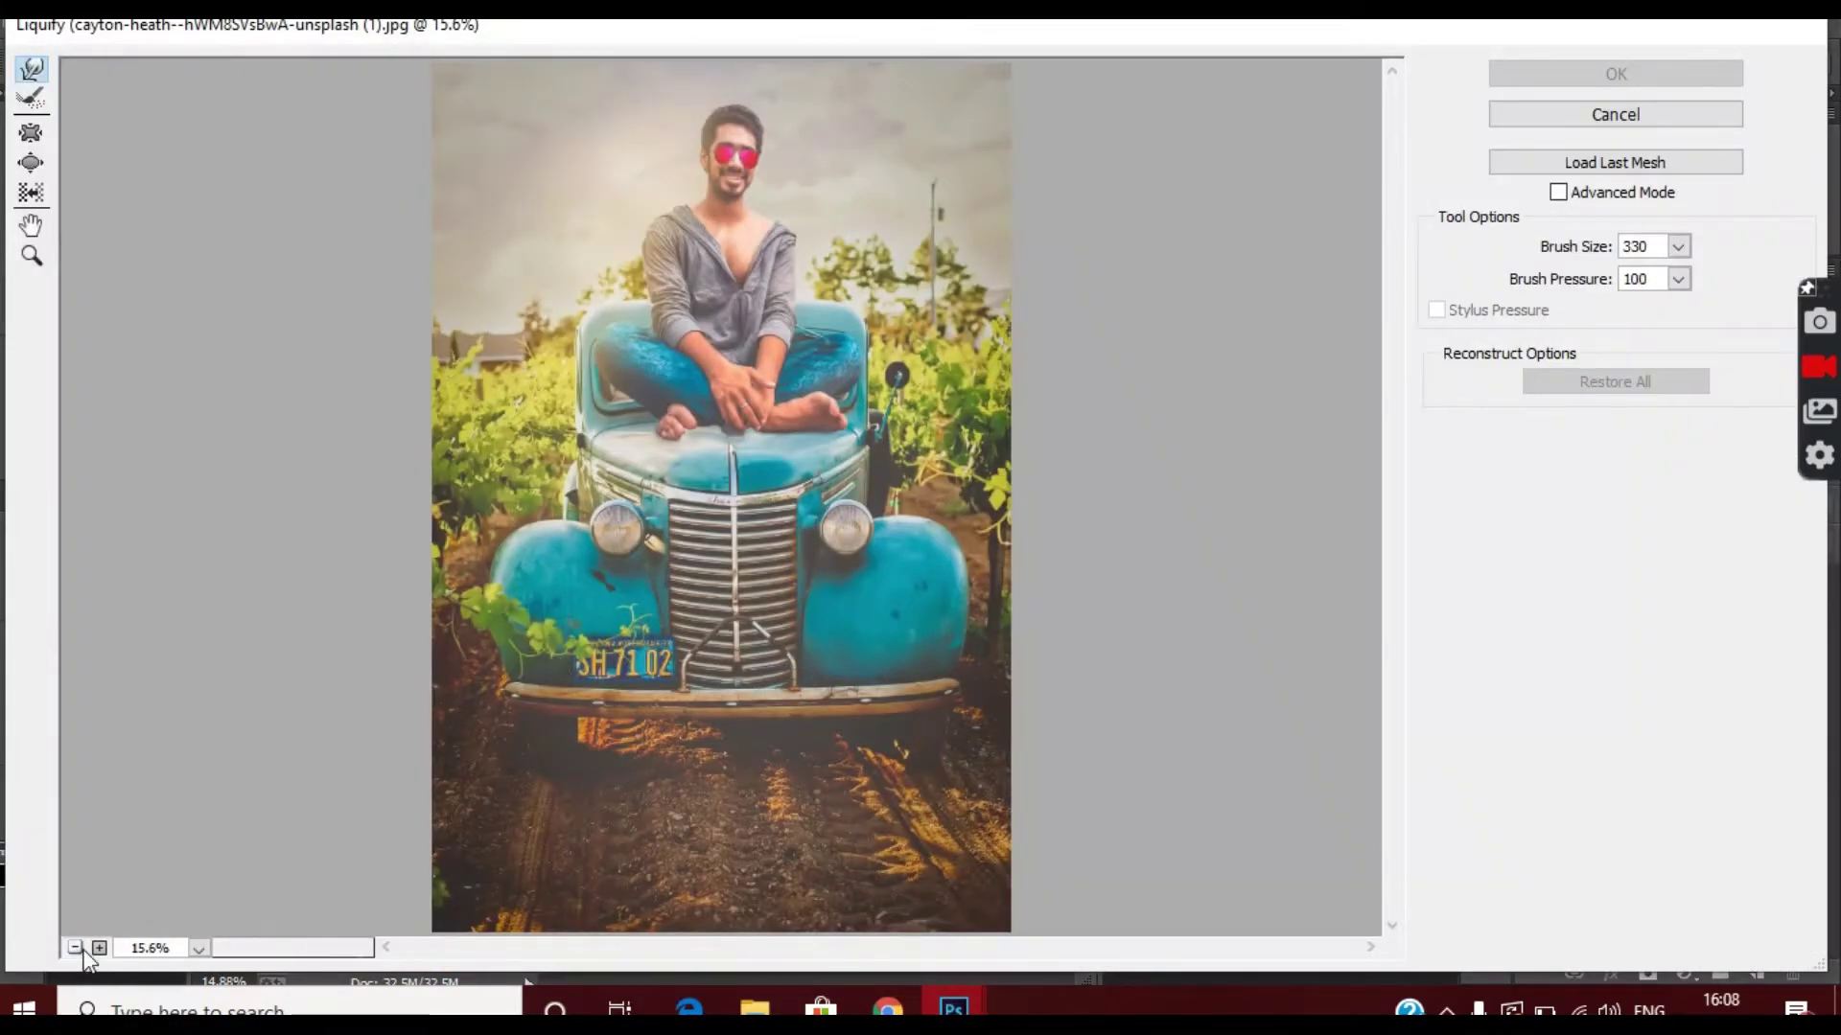
key("ctrl+plus")
key("ctrl+plus")
key("ctrl+plus")
scroll(753, 178, "up", 5)
left_click(99, 948)
left_click(99, 948)
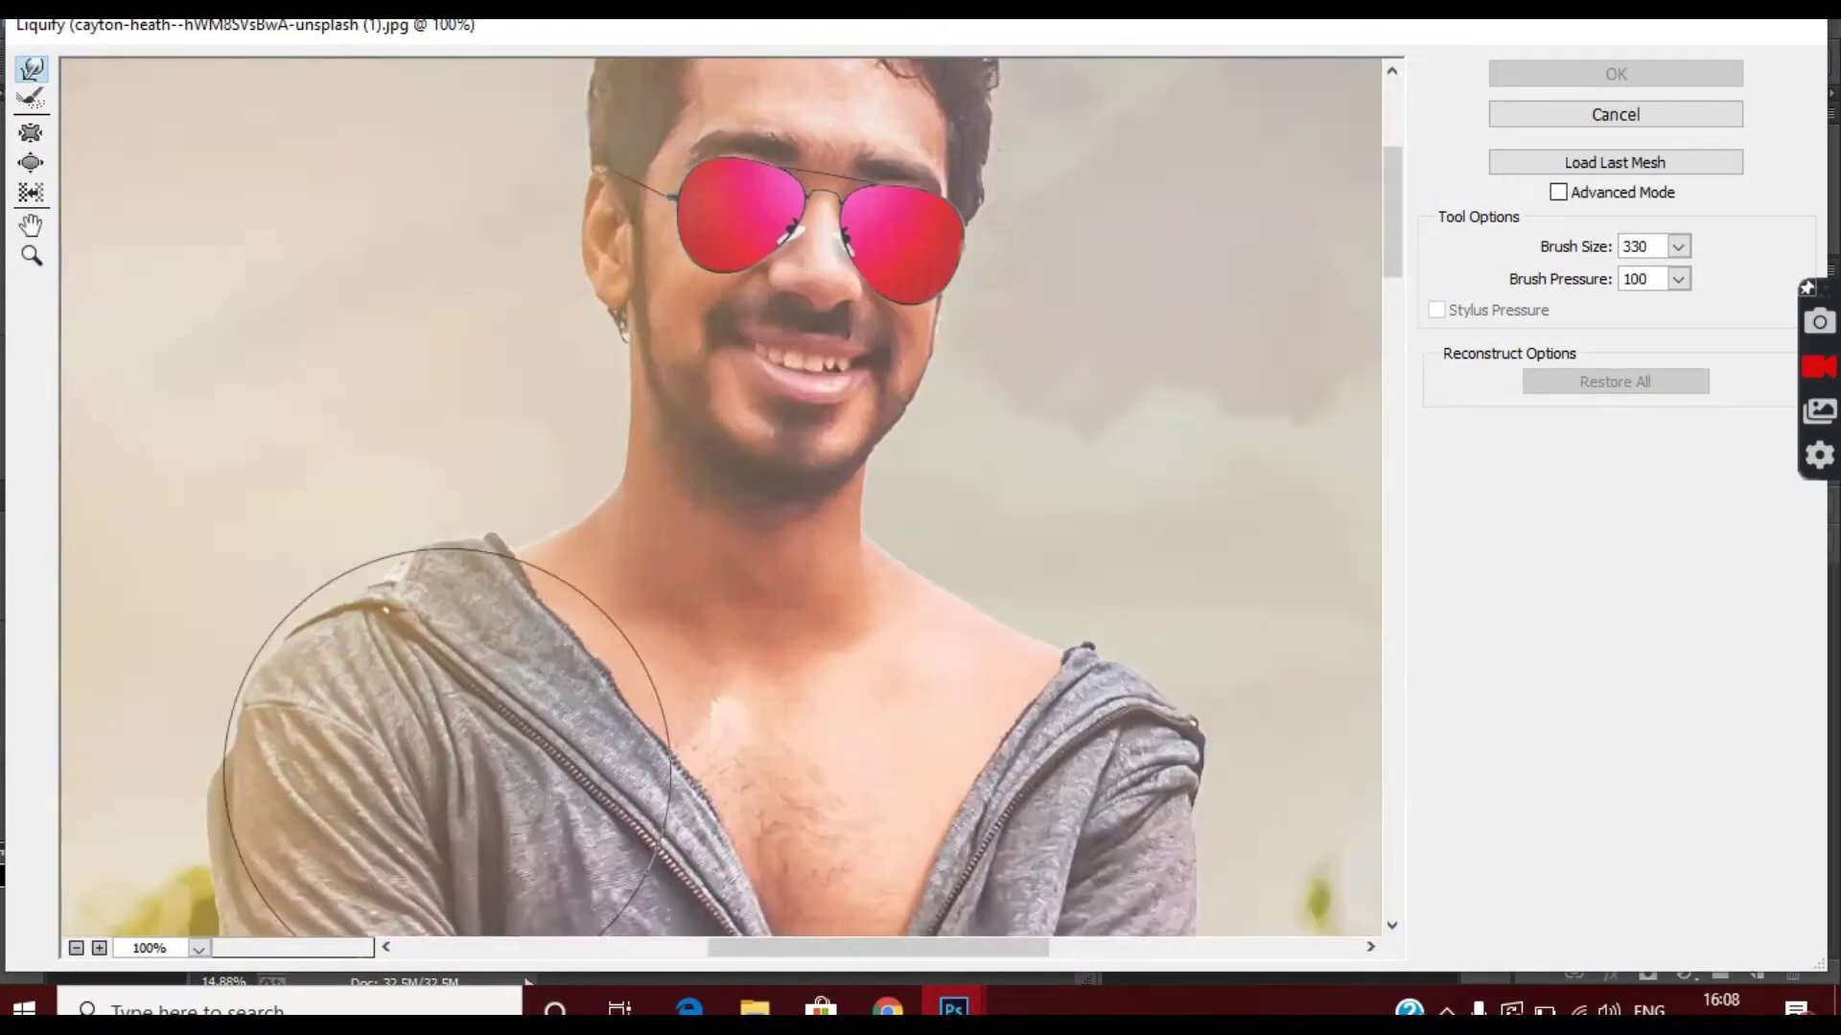
scroll(671, 479, "up", 3)
left_click_drag(1677, 246, 1569, 278)
scroll(769, 324, "down", 3)
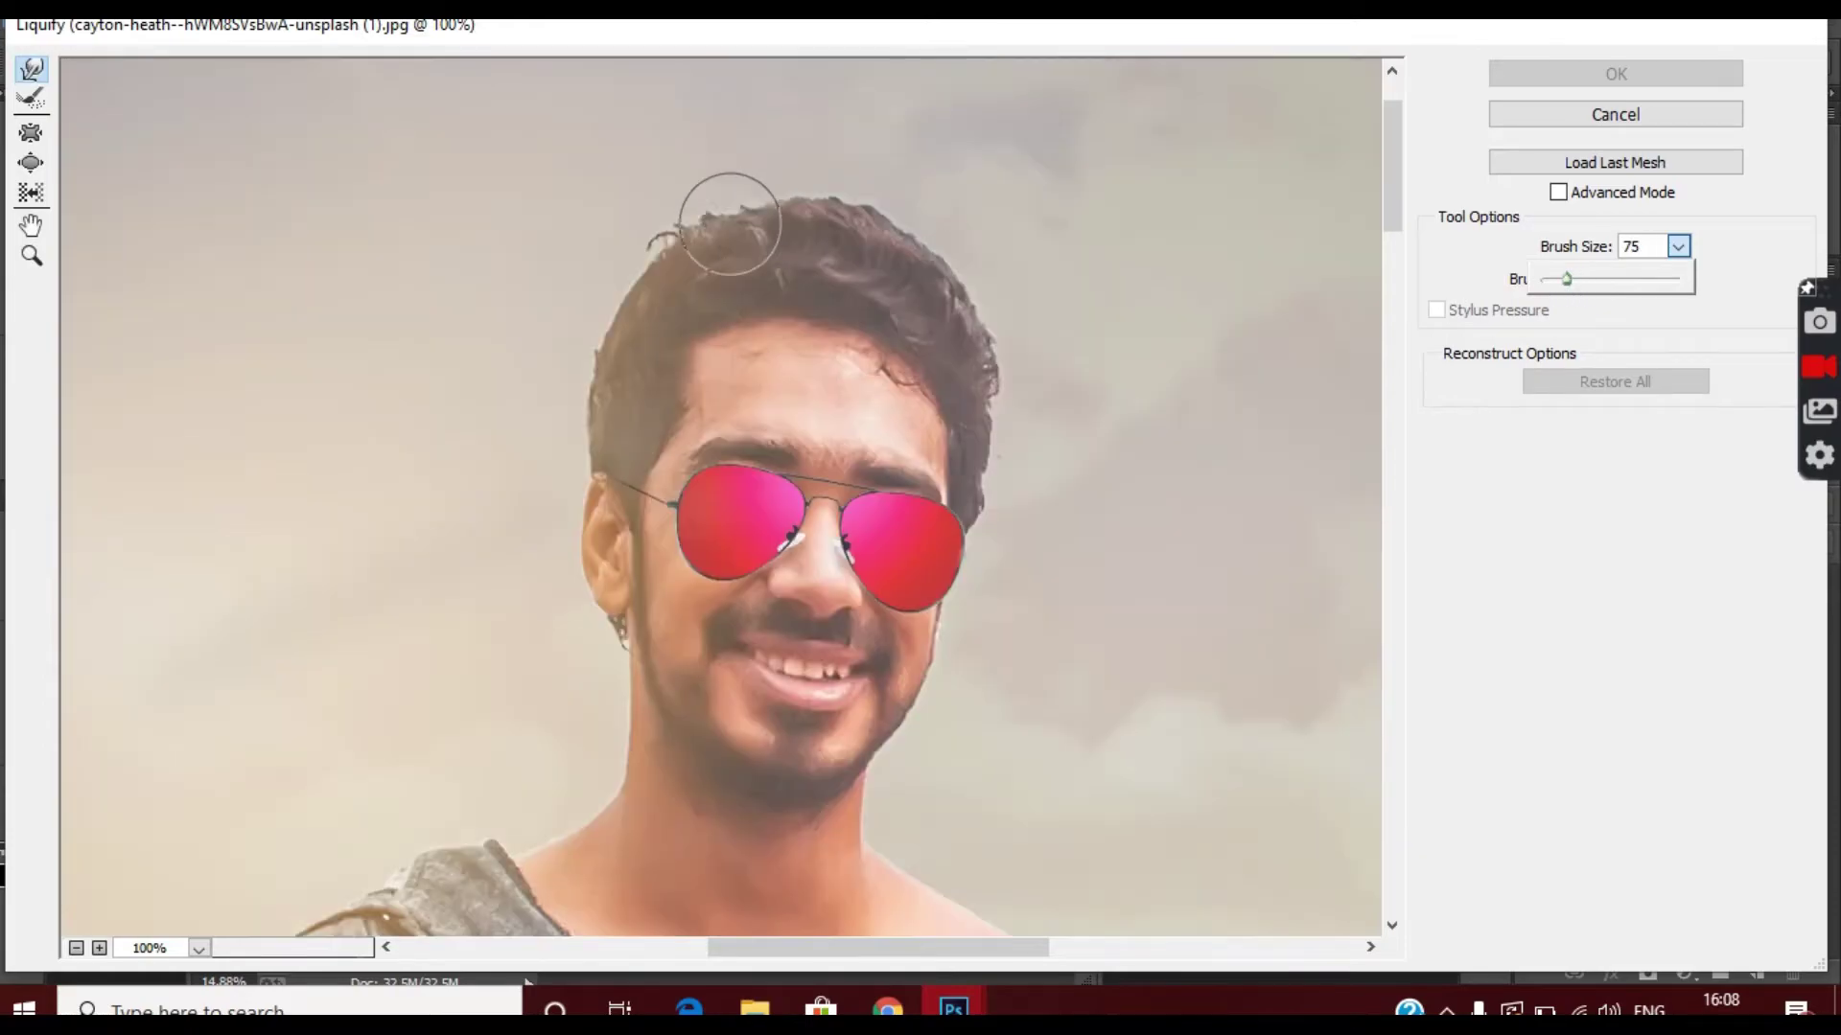
left_click_drag(724, 213, 639, 303)
left_click_drag(1677, 254, 1630, 278)
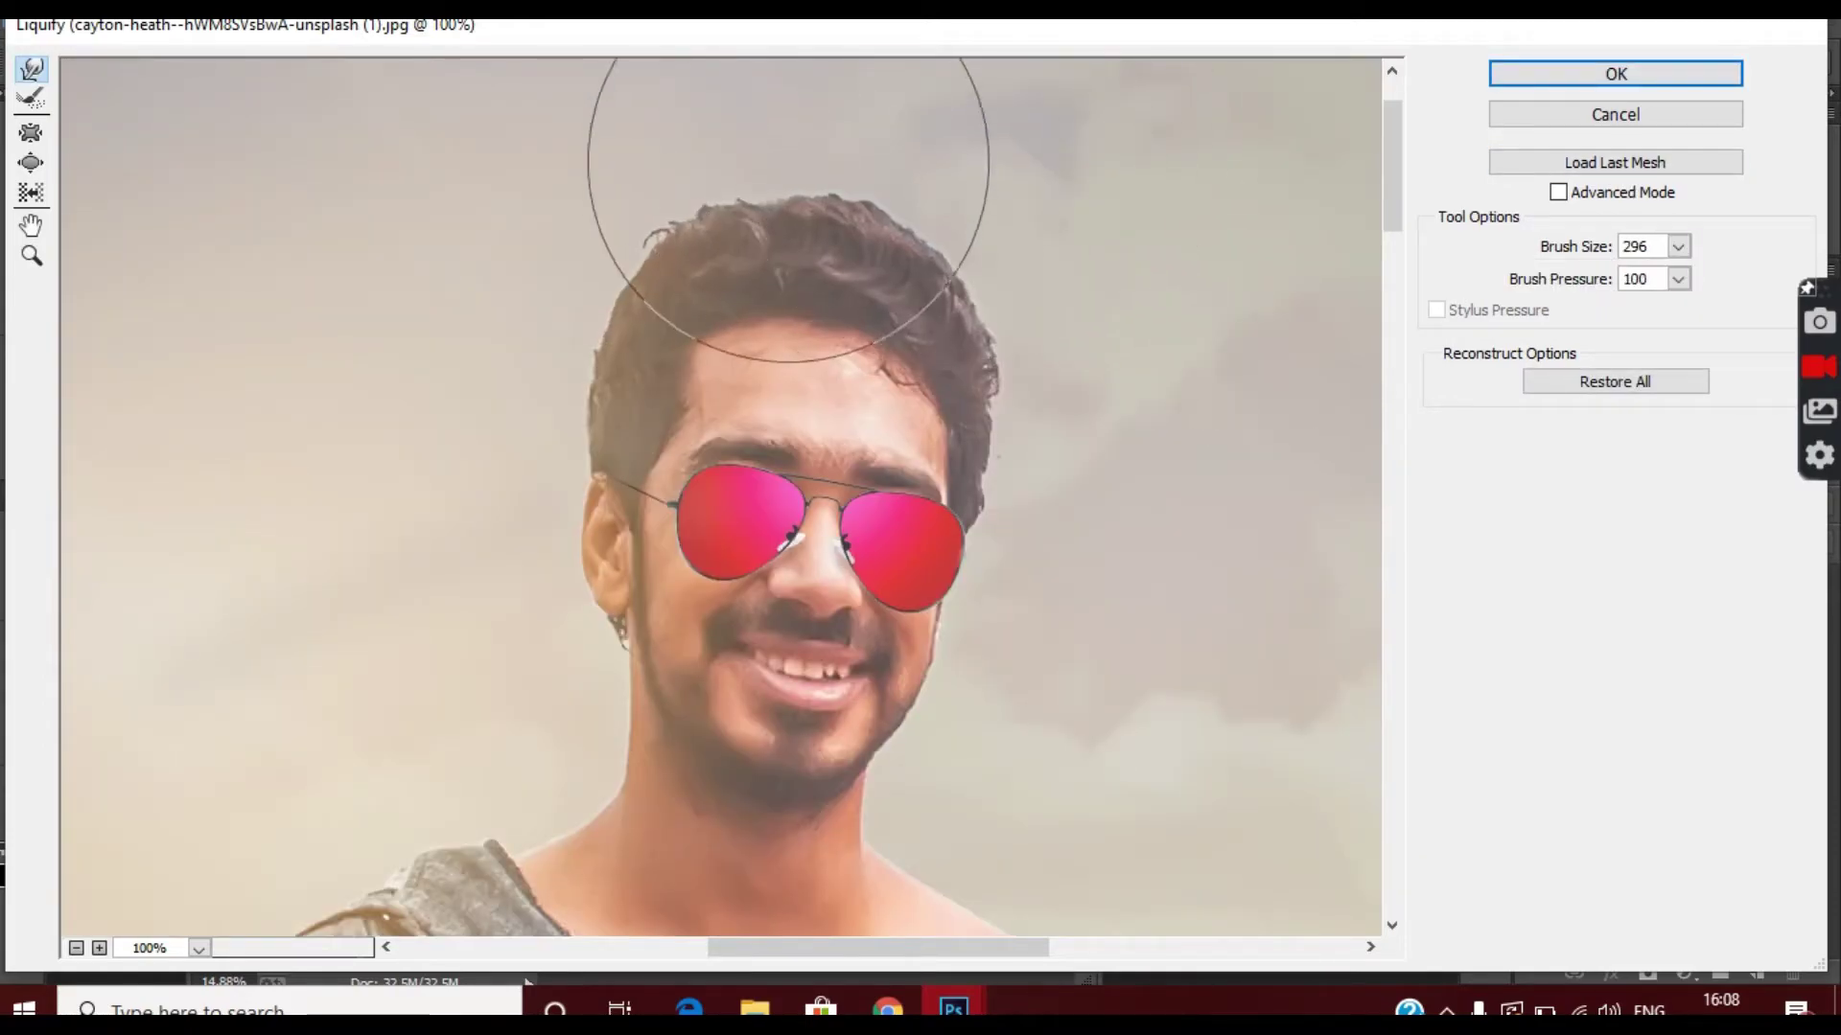
left_click_drag(781, 164, 986, 226)
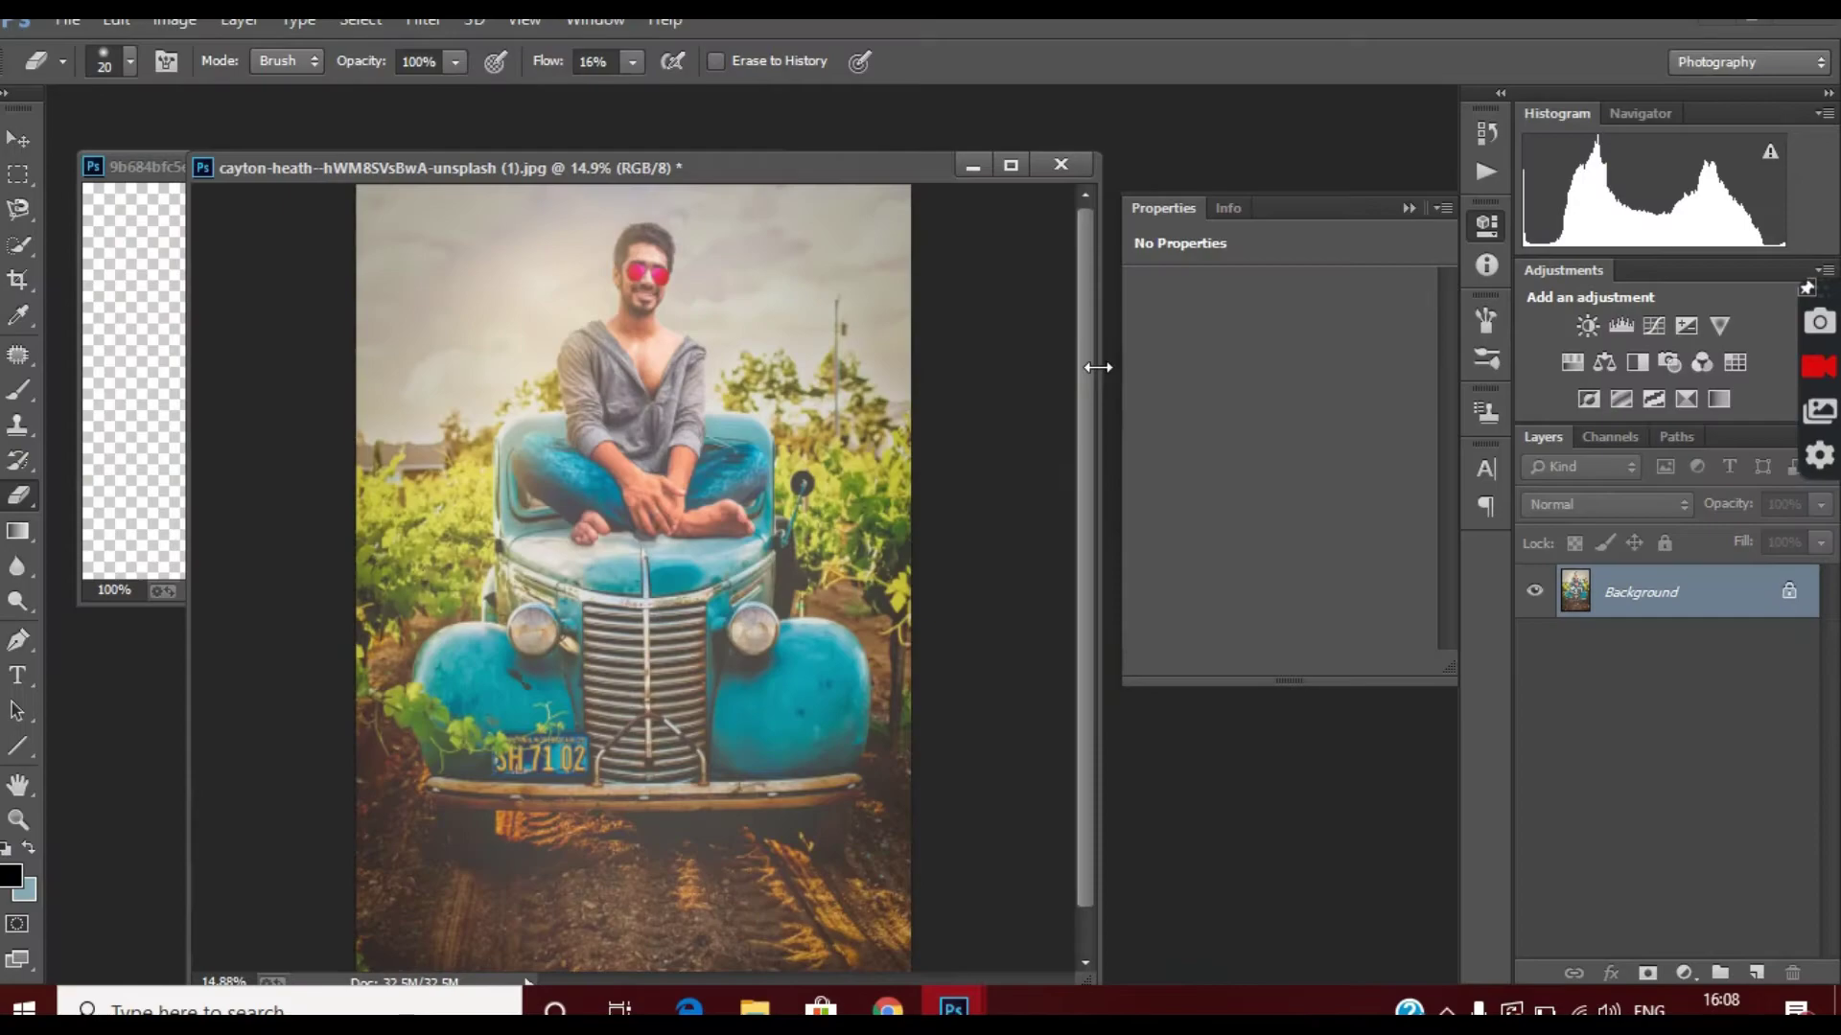
Apply the Liquify warp and add a Fuji F125 Kodak 2395 Color Lookup at 46% opacity.
left_click(1621, 74)
left_click(1684, 972)
left_click(1581, 782)
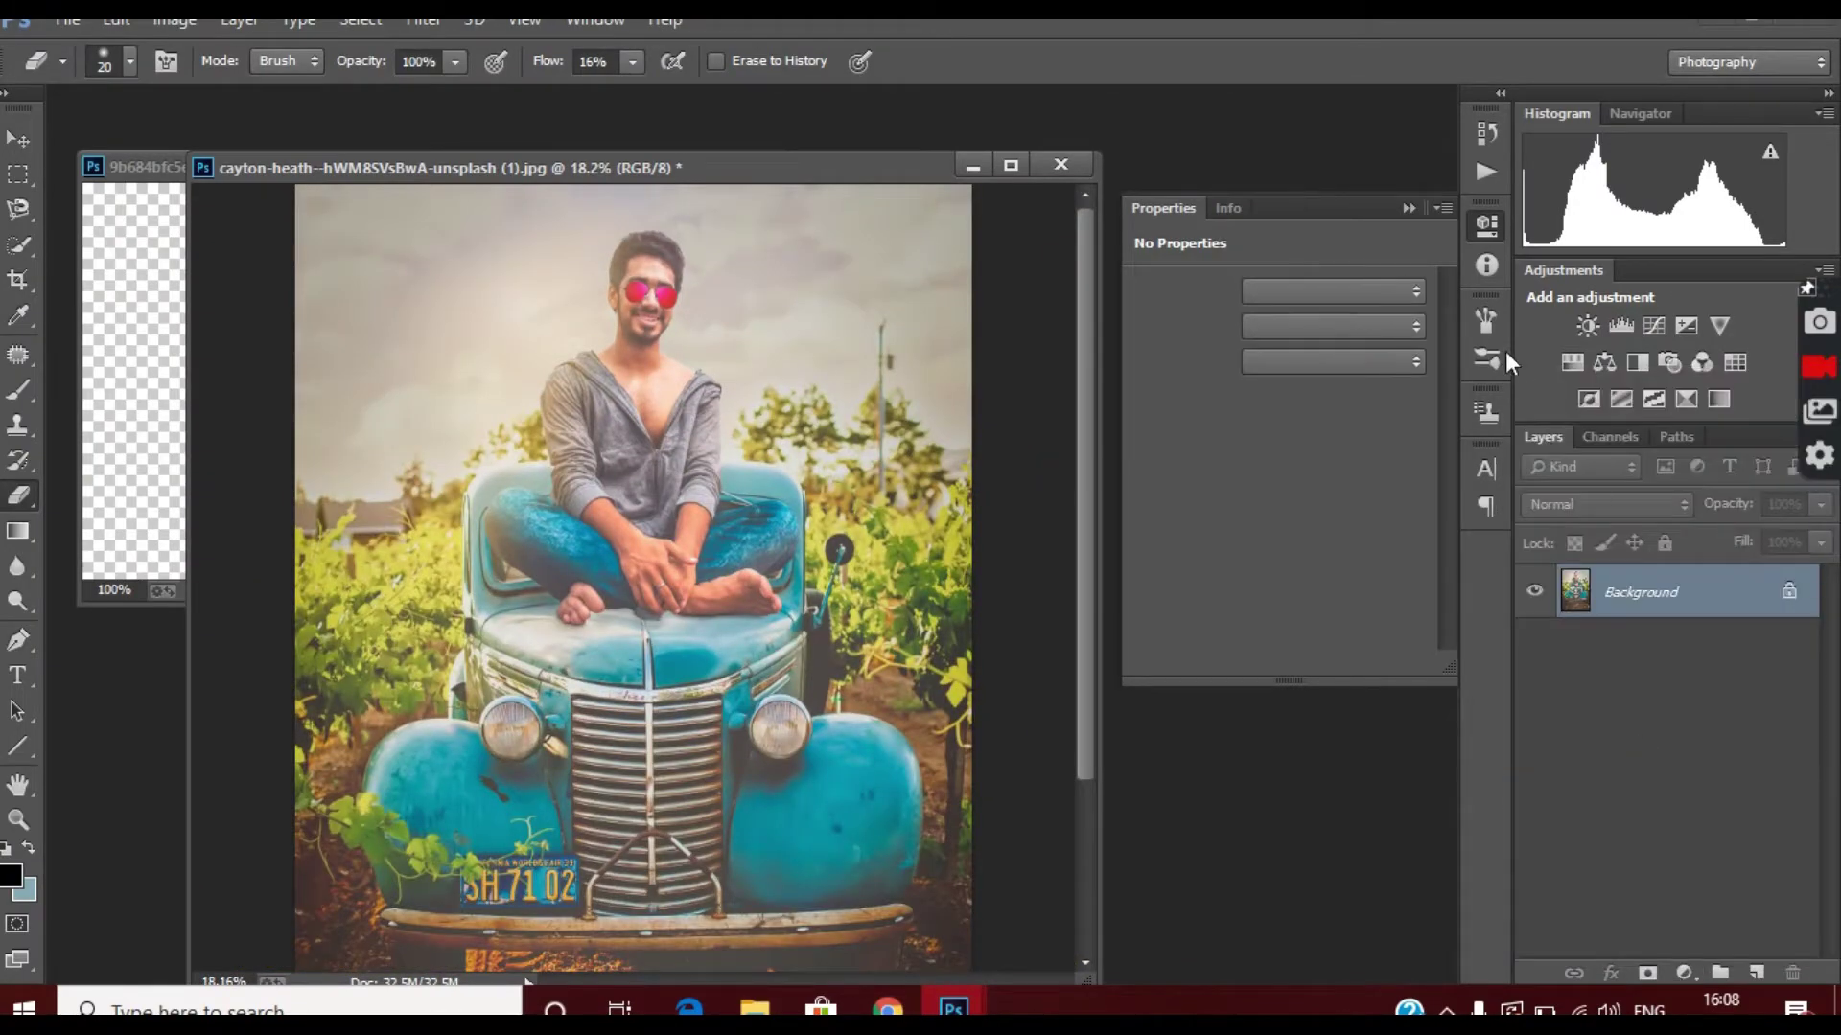
left_click(1333, 290)
left_click(1332, 740)
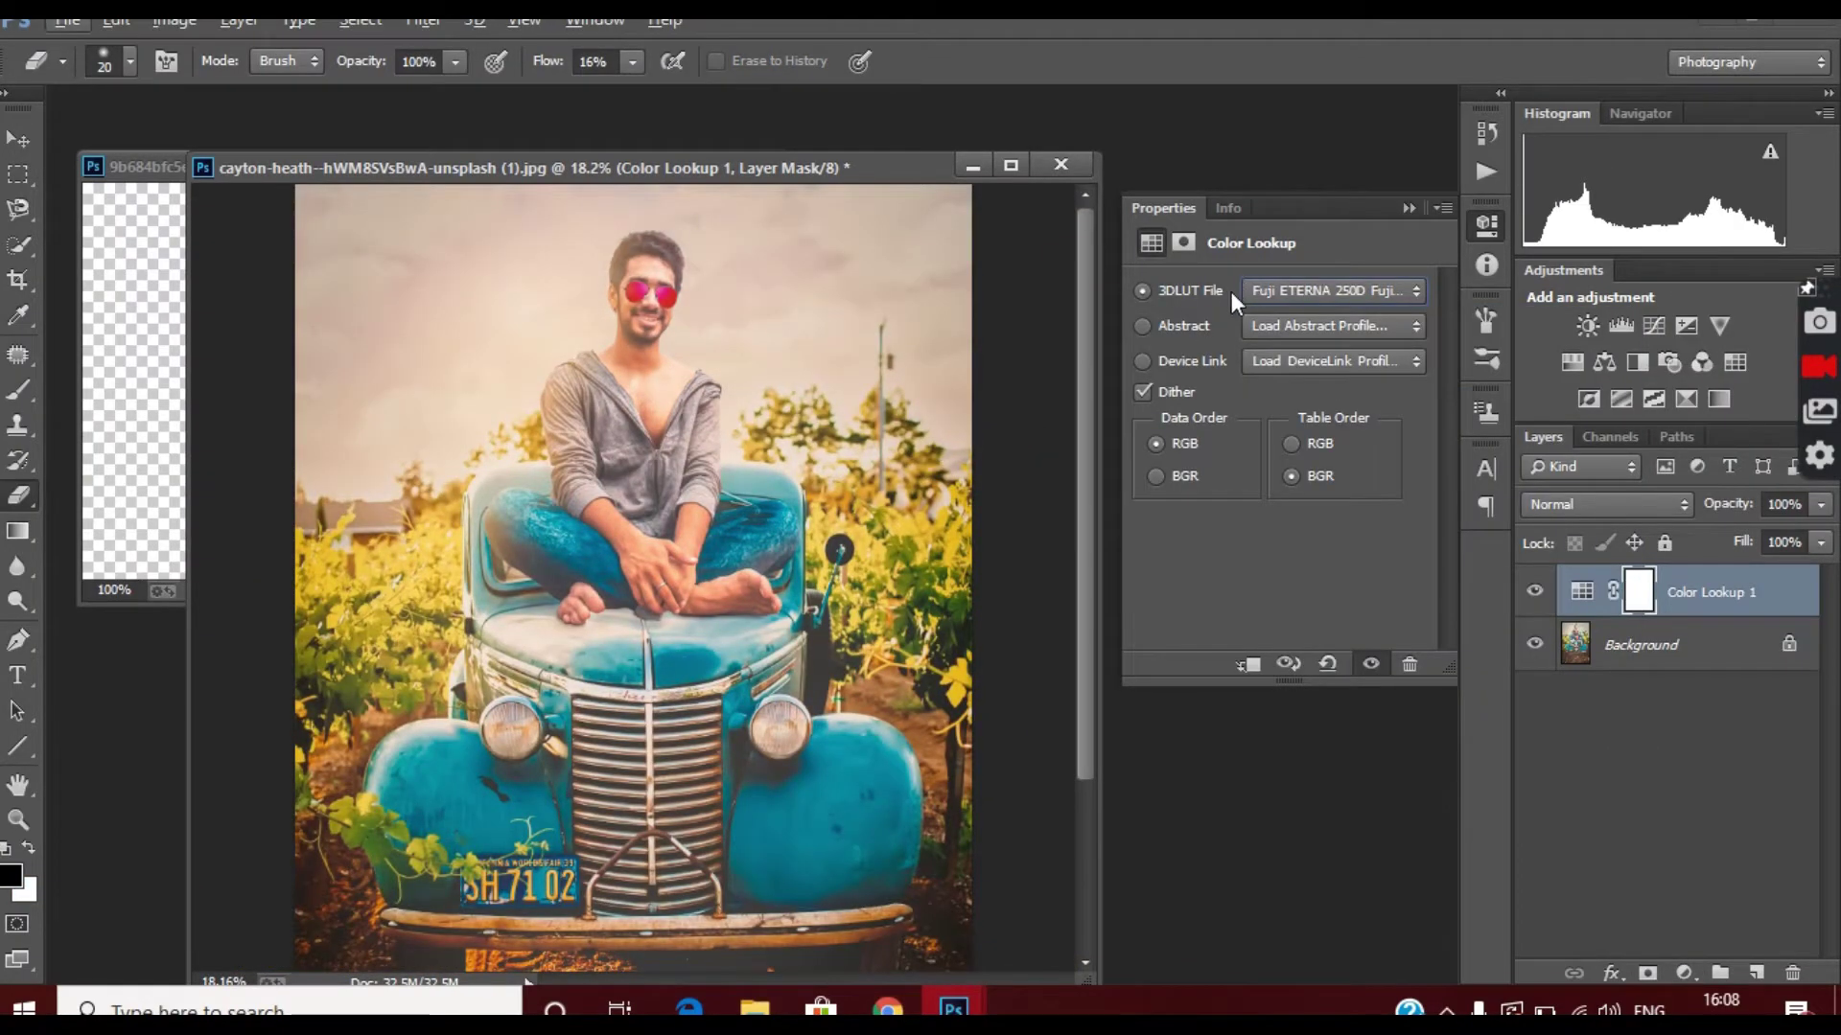
left_click(1246, 290)
left_click(1349, 594)
left_click(1333, 291)
left_click(1359, 647)
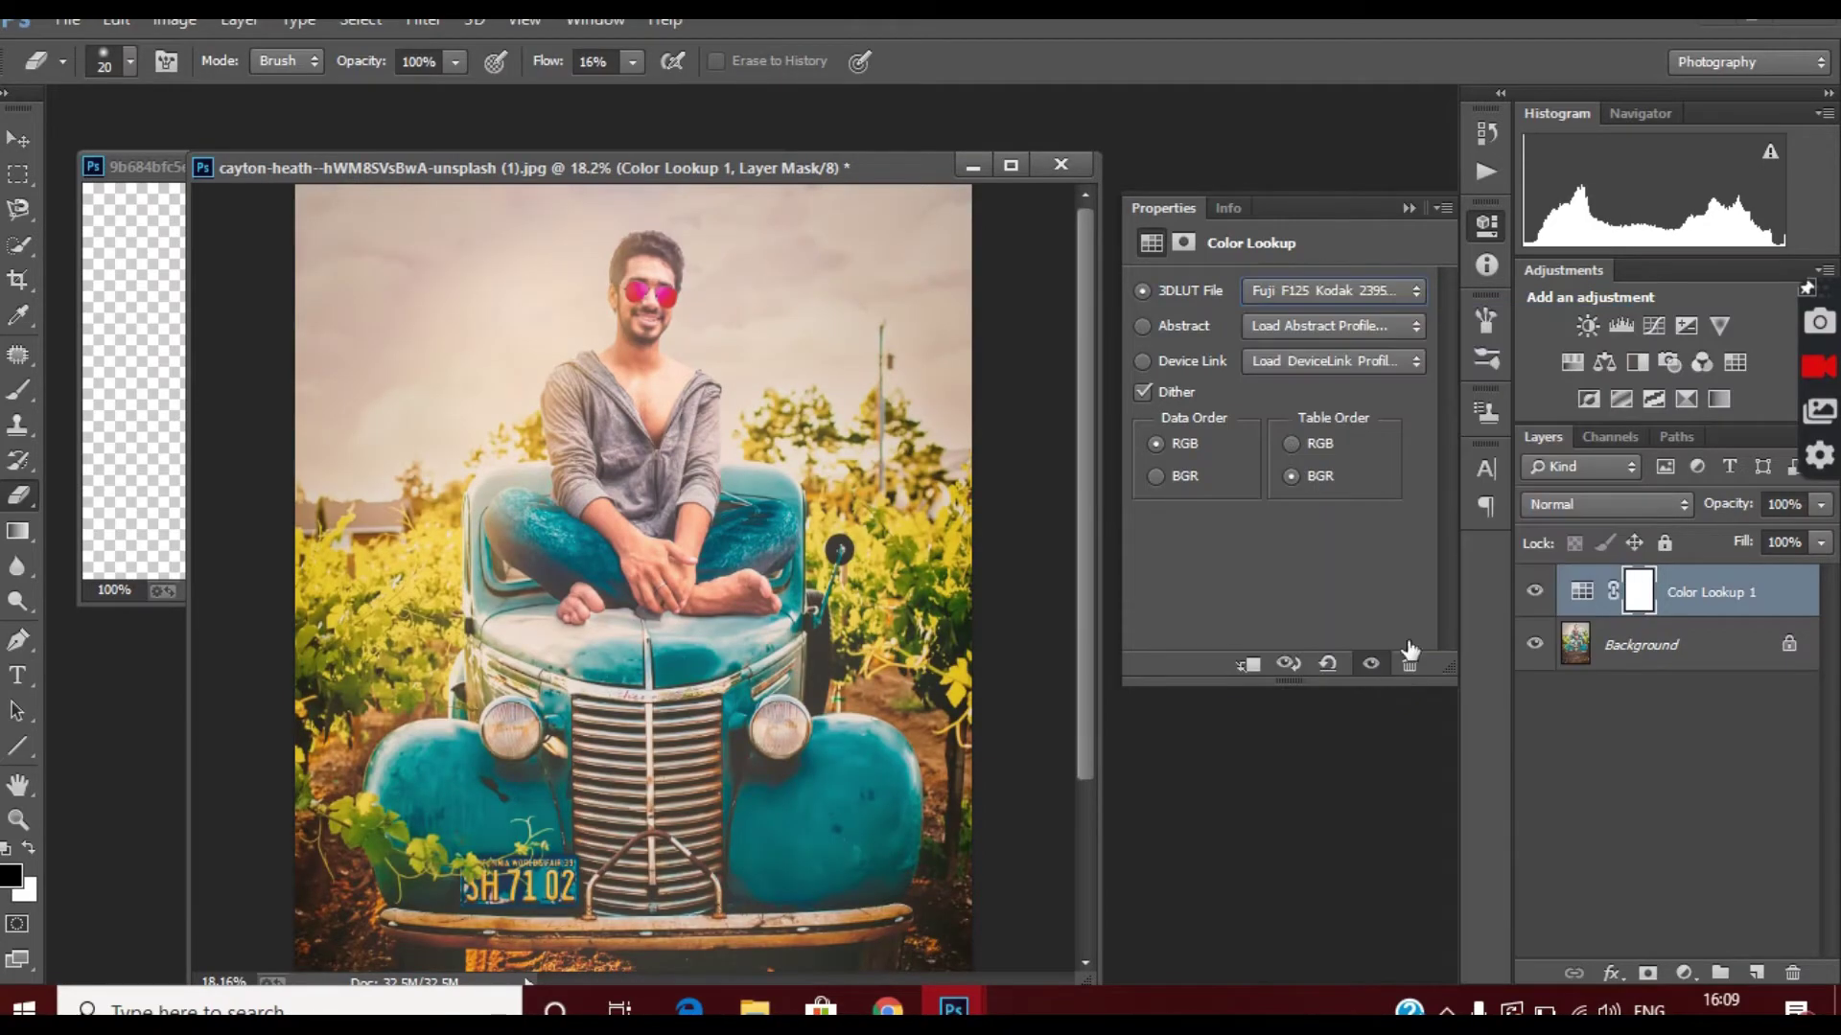
mouse_move(1684, 544)
left_mouse_down()
mouse_move(1791, 553)
mouse_move(1691, 567)
left_mouse_up()
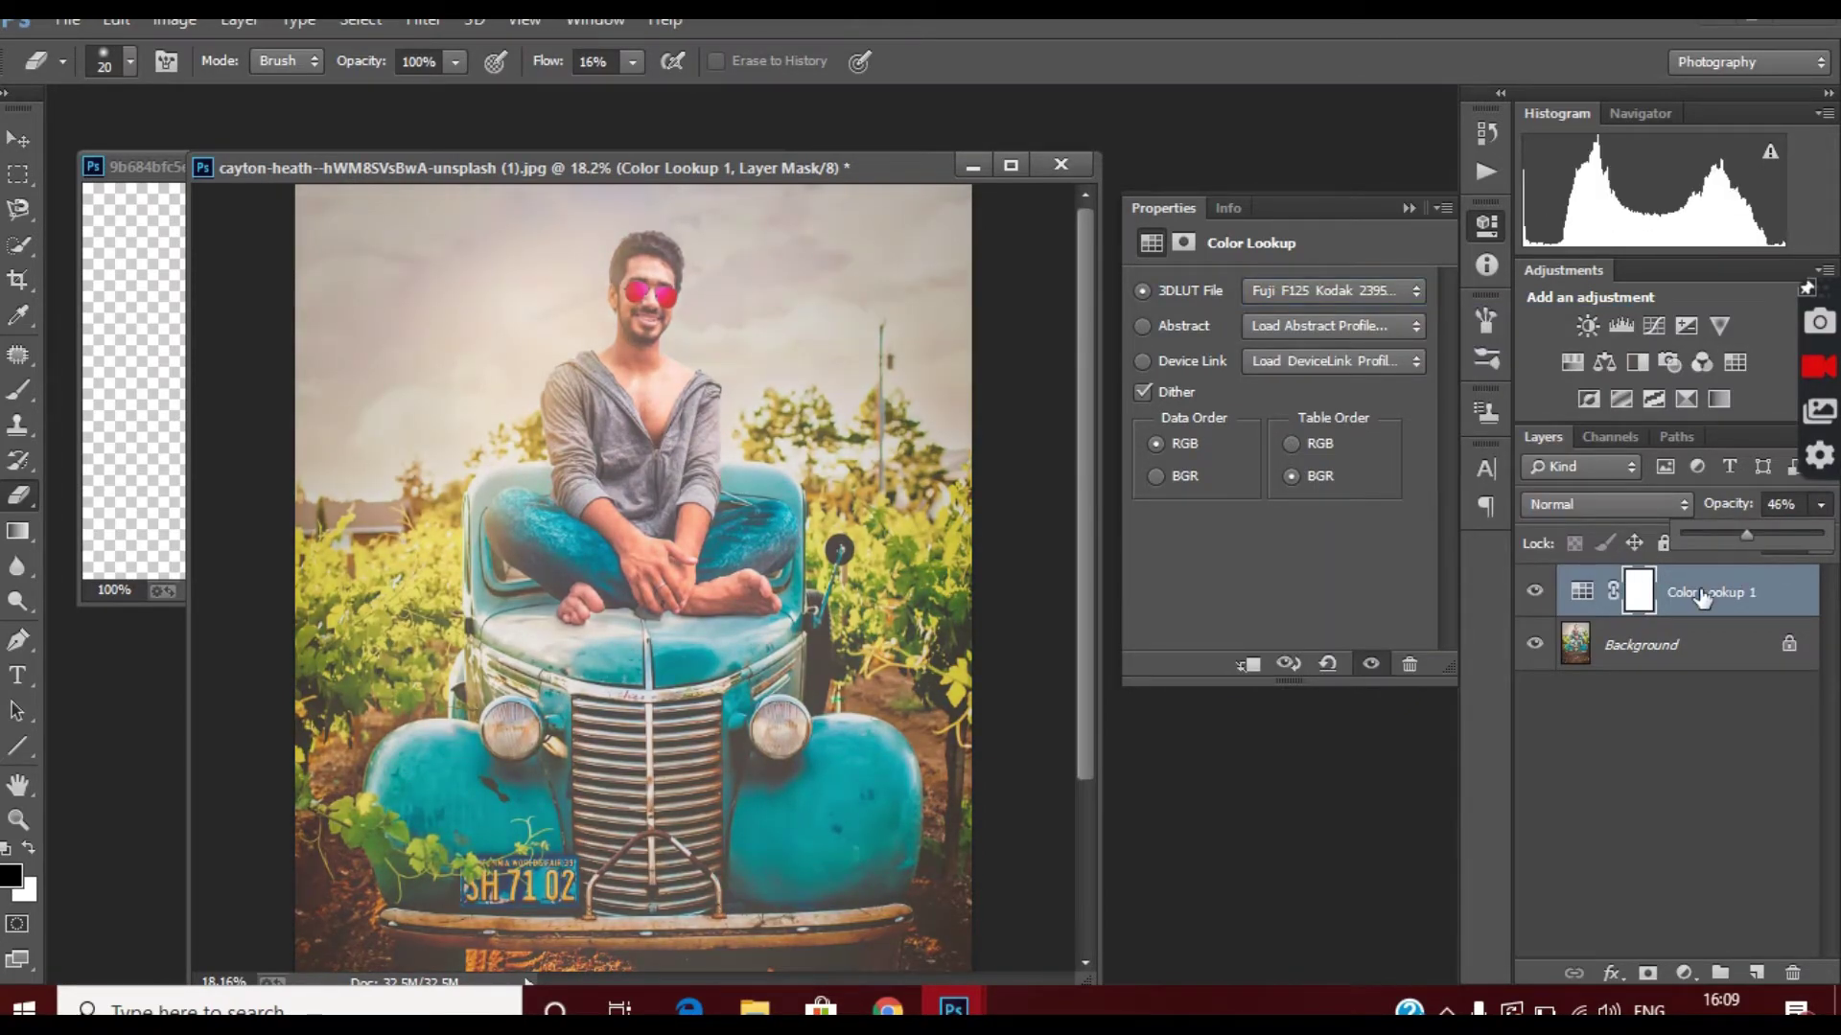
Merge Visible to flatten the lookup into the Background layer.
right_click(1629, 647)
left_click(1543, 862)
scroll(633, 479, "down", 3)
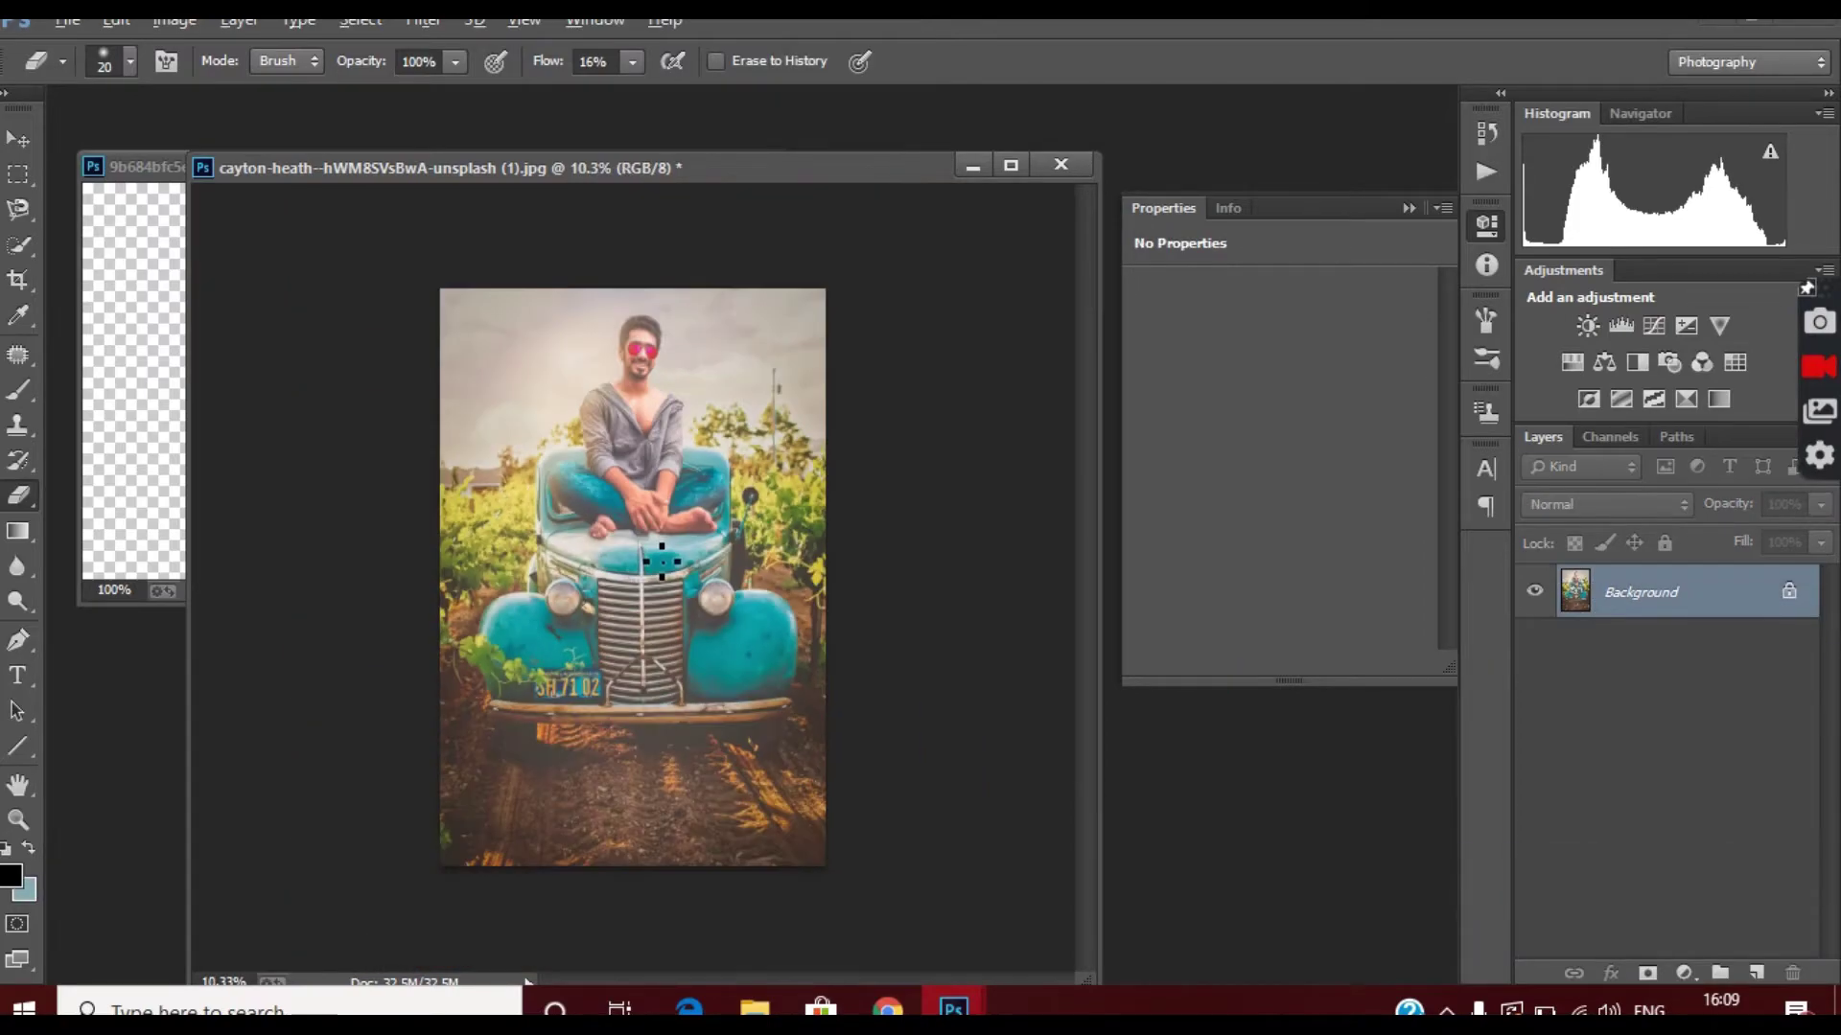
scroll(633, 479, "up", 1)
scroll(707, 313, "up", 3)
scroll(419, 278, "down", 2)
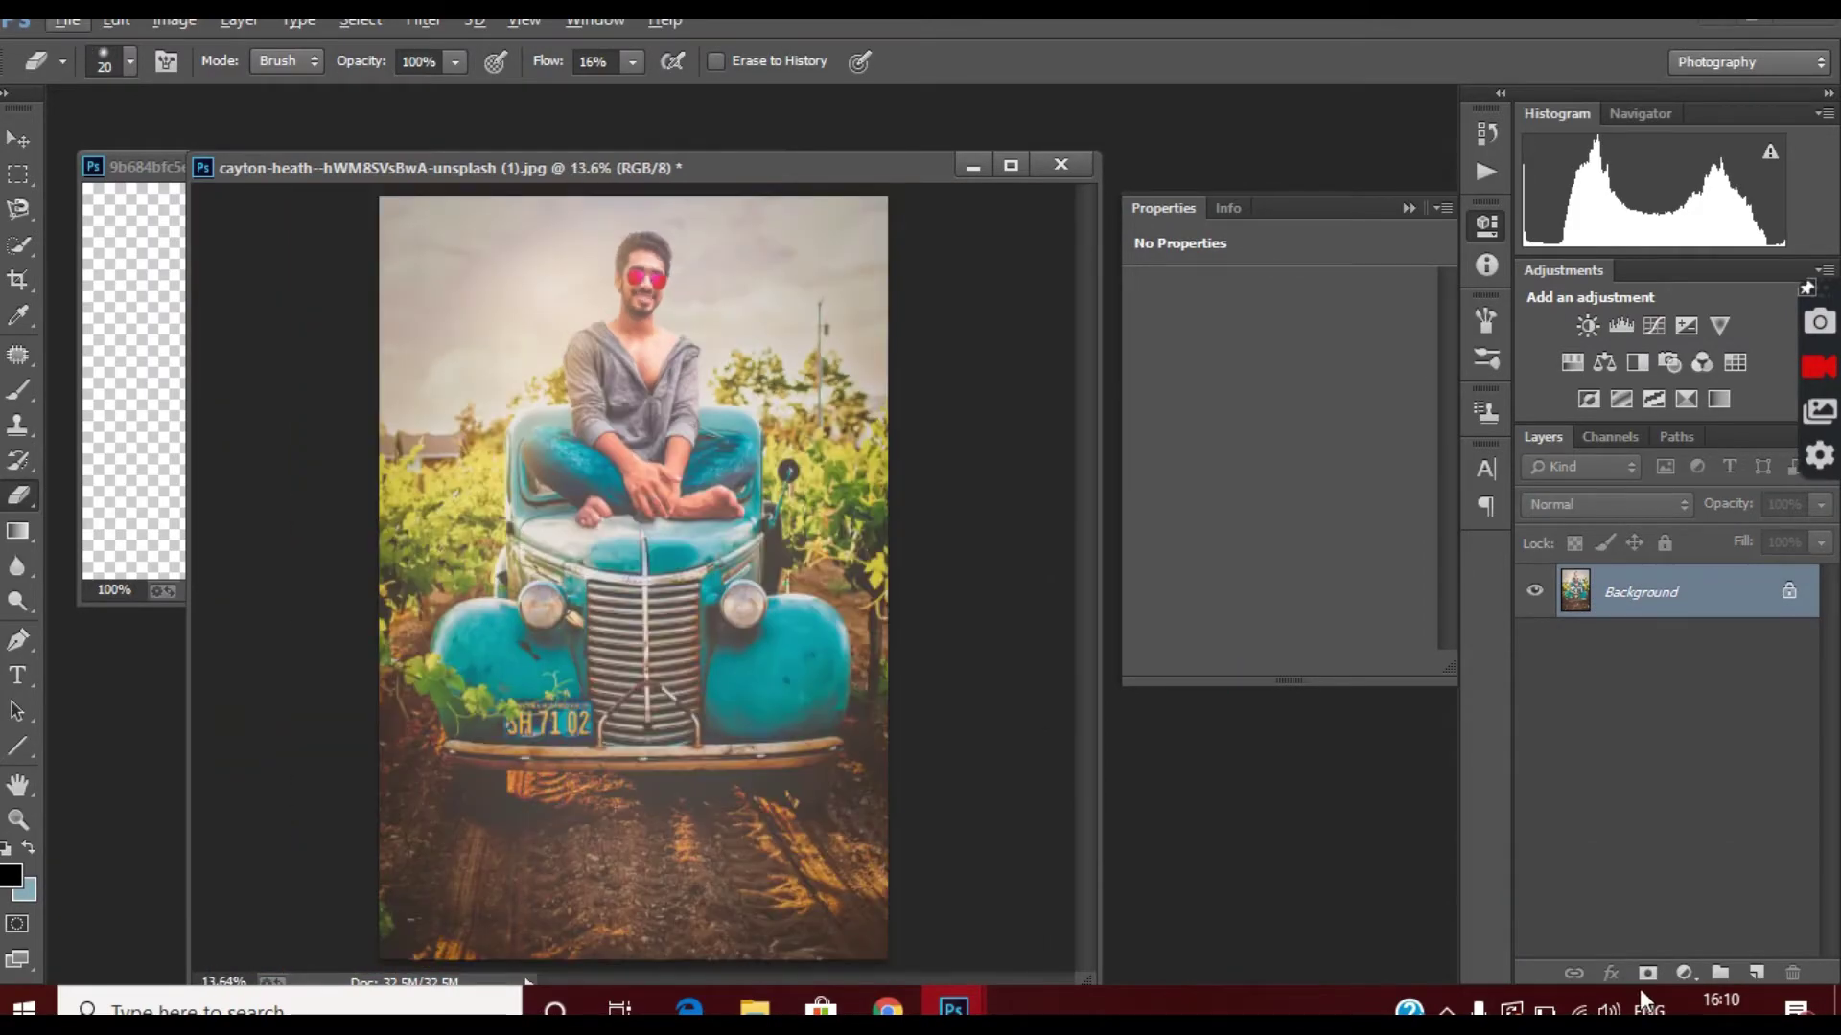
Add a Vibrance adjustment layer with vibrance +24 and saturation −3.
left_click(1684, 973)
left_click(1534, 619)
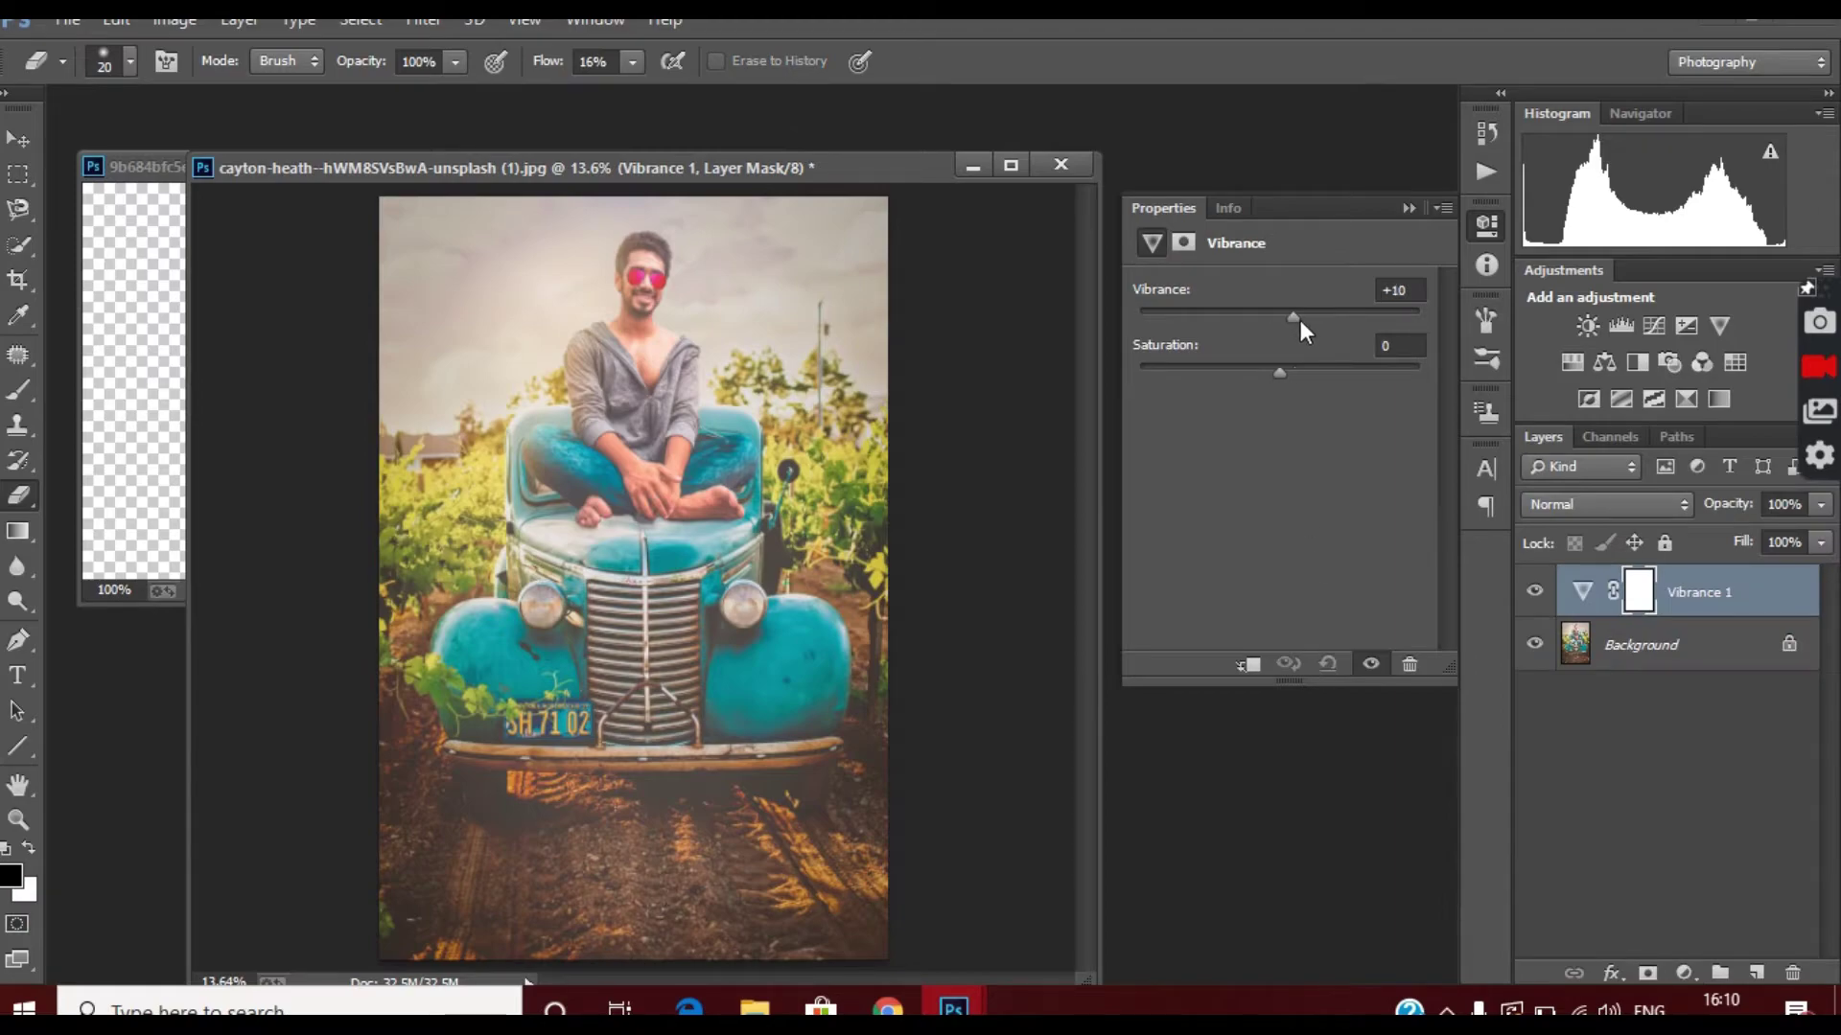
mouse_move(1410, 330)
left_mouse_down()
mouse_move(1281, 336)
mouse_move(1293, 324)
mouse_move(1285, 397)
mouse_move(1297, 320)
left_mouse_up()
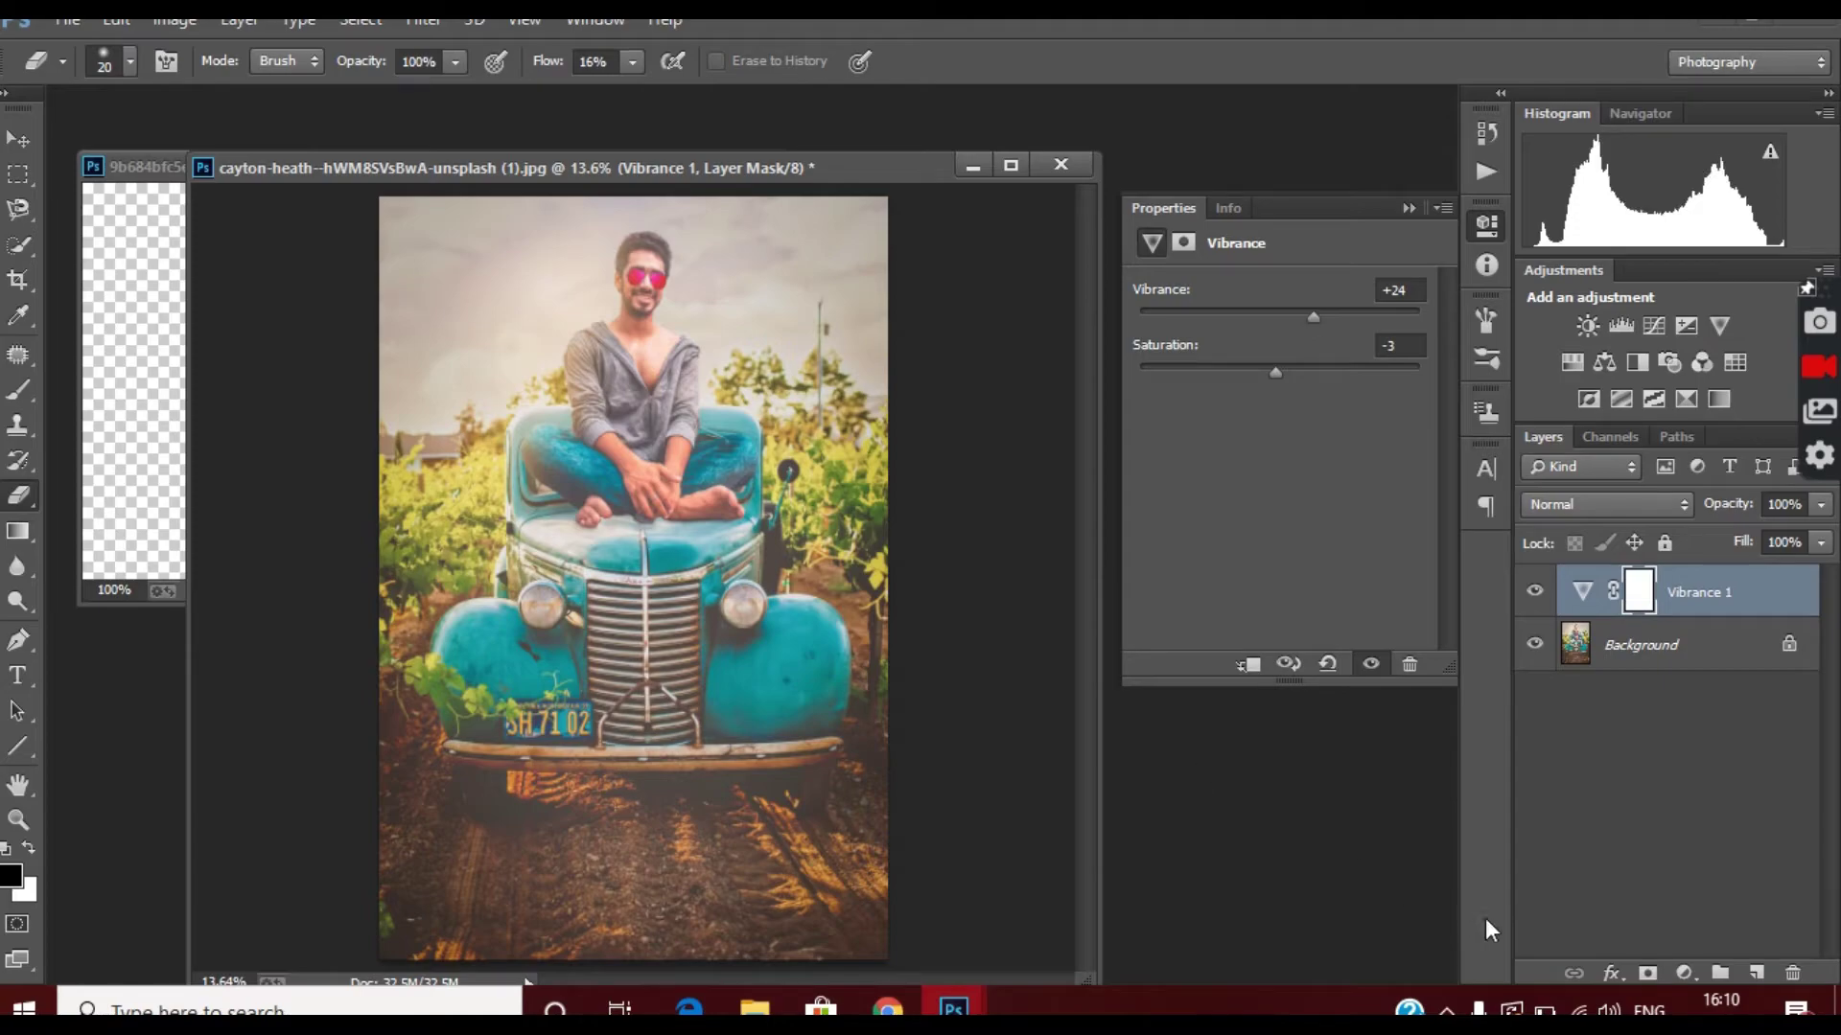
Select the Brush tool with the Flat Fan High Bristle Count preset.
left_click(19, 389)
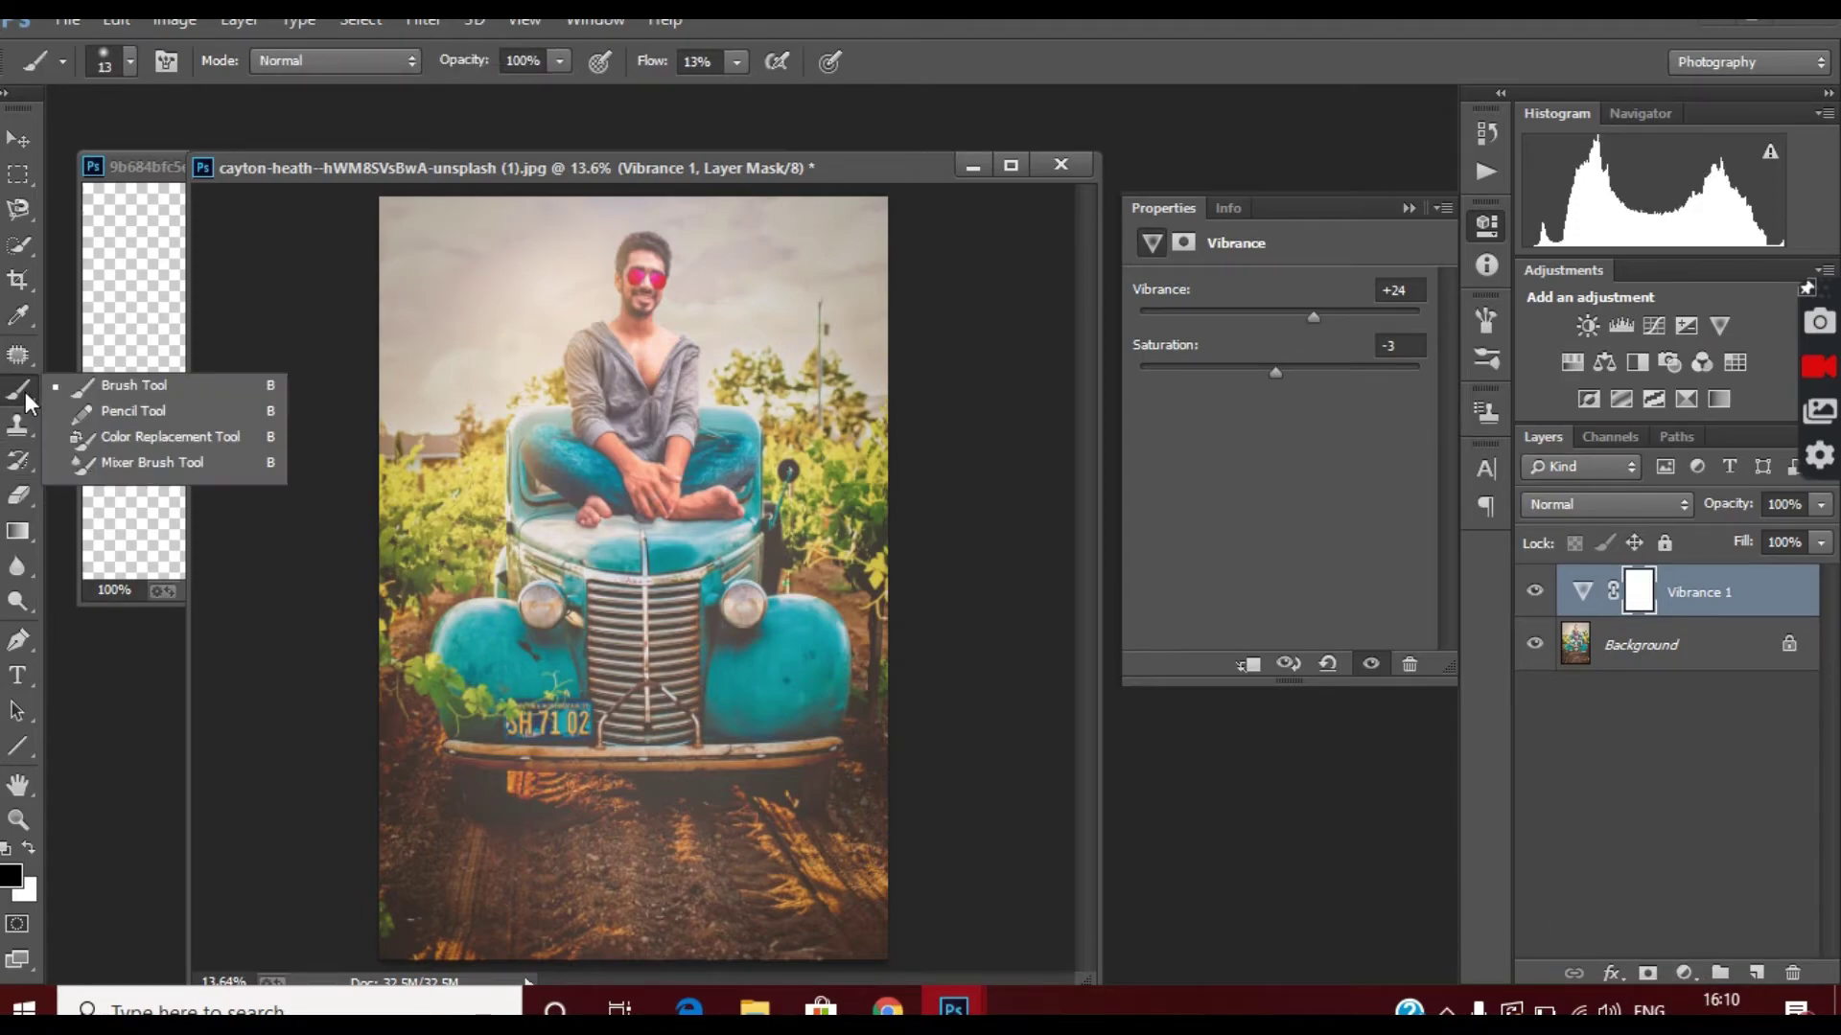
left_click(105, 378)
left_click(128, 63)
scroll(206, 331, "down", 5)
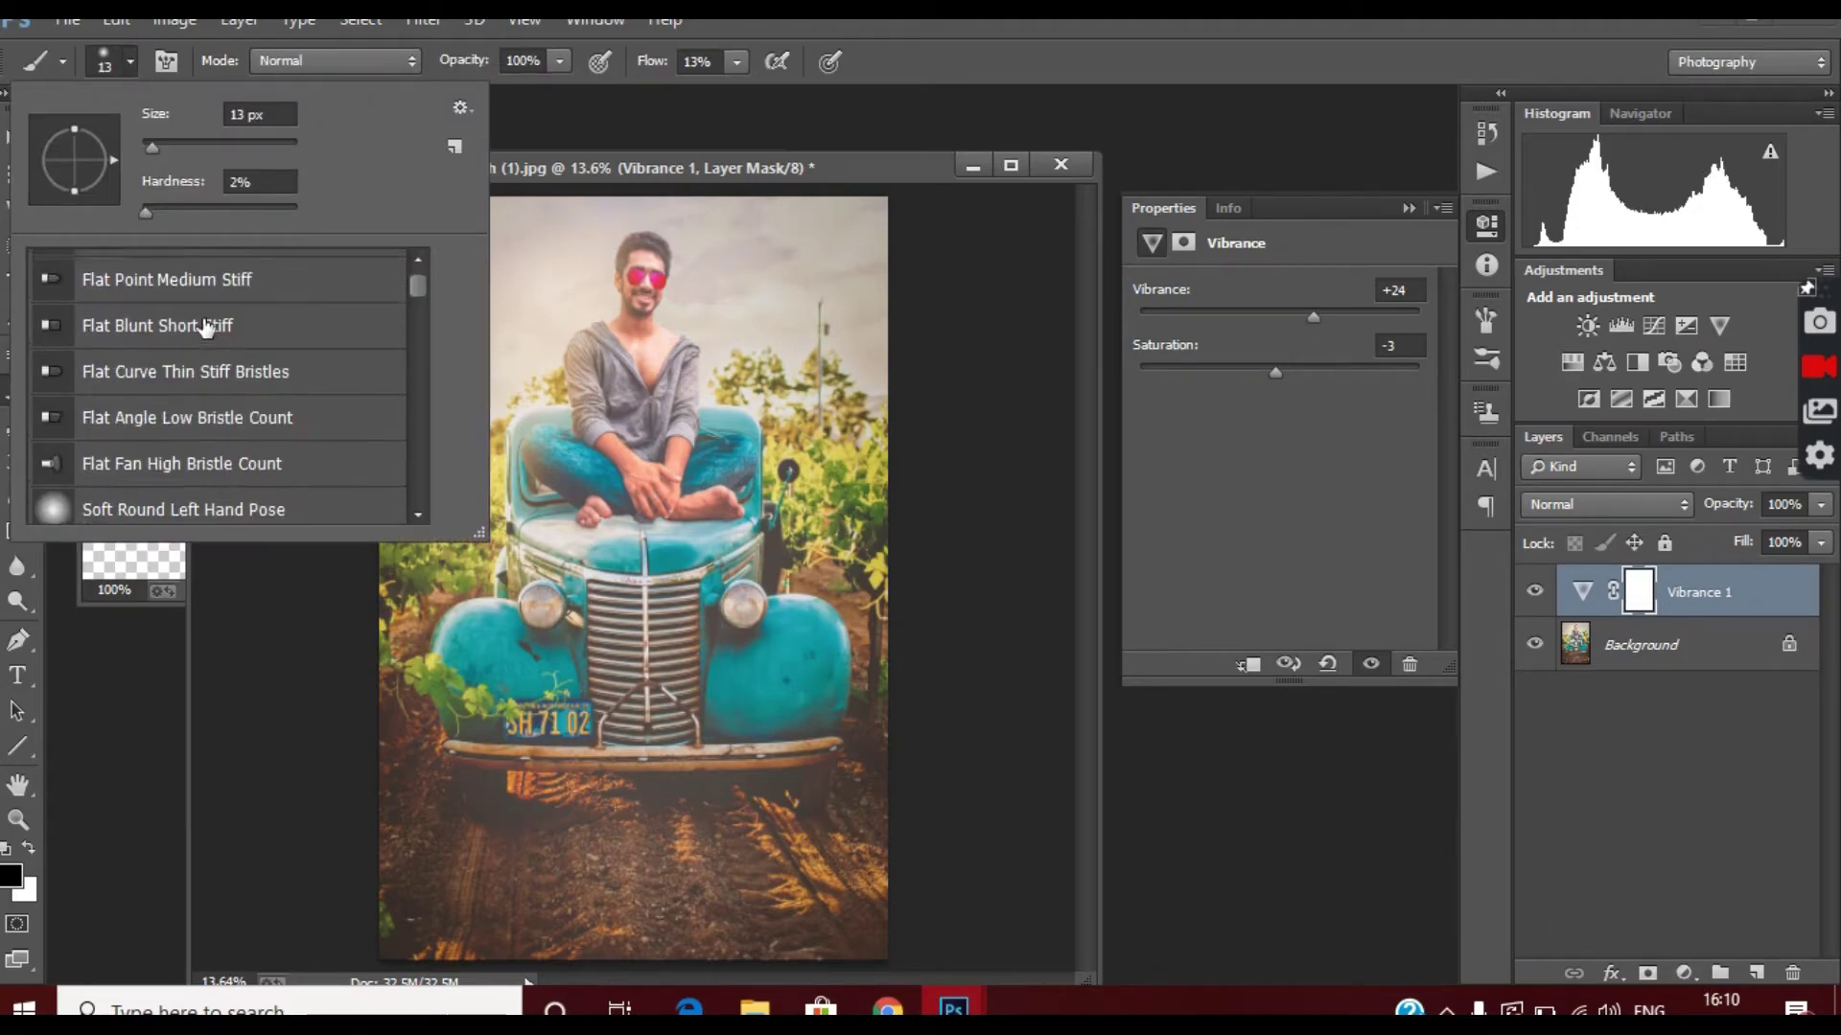
scroll(205, 331, "down", 5)
scroll(191, 357, "up", 2)
scroll(202, 356, "up", 1)
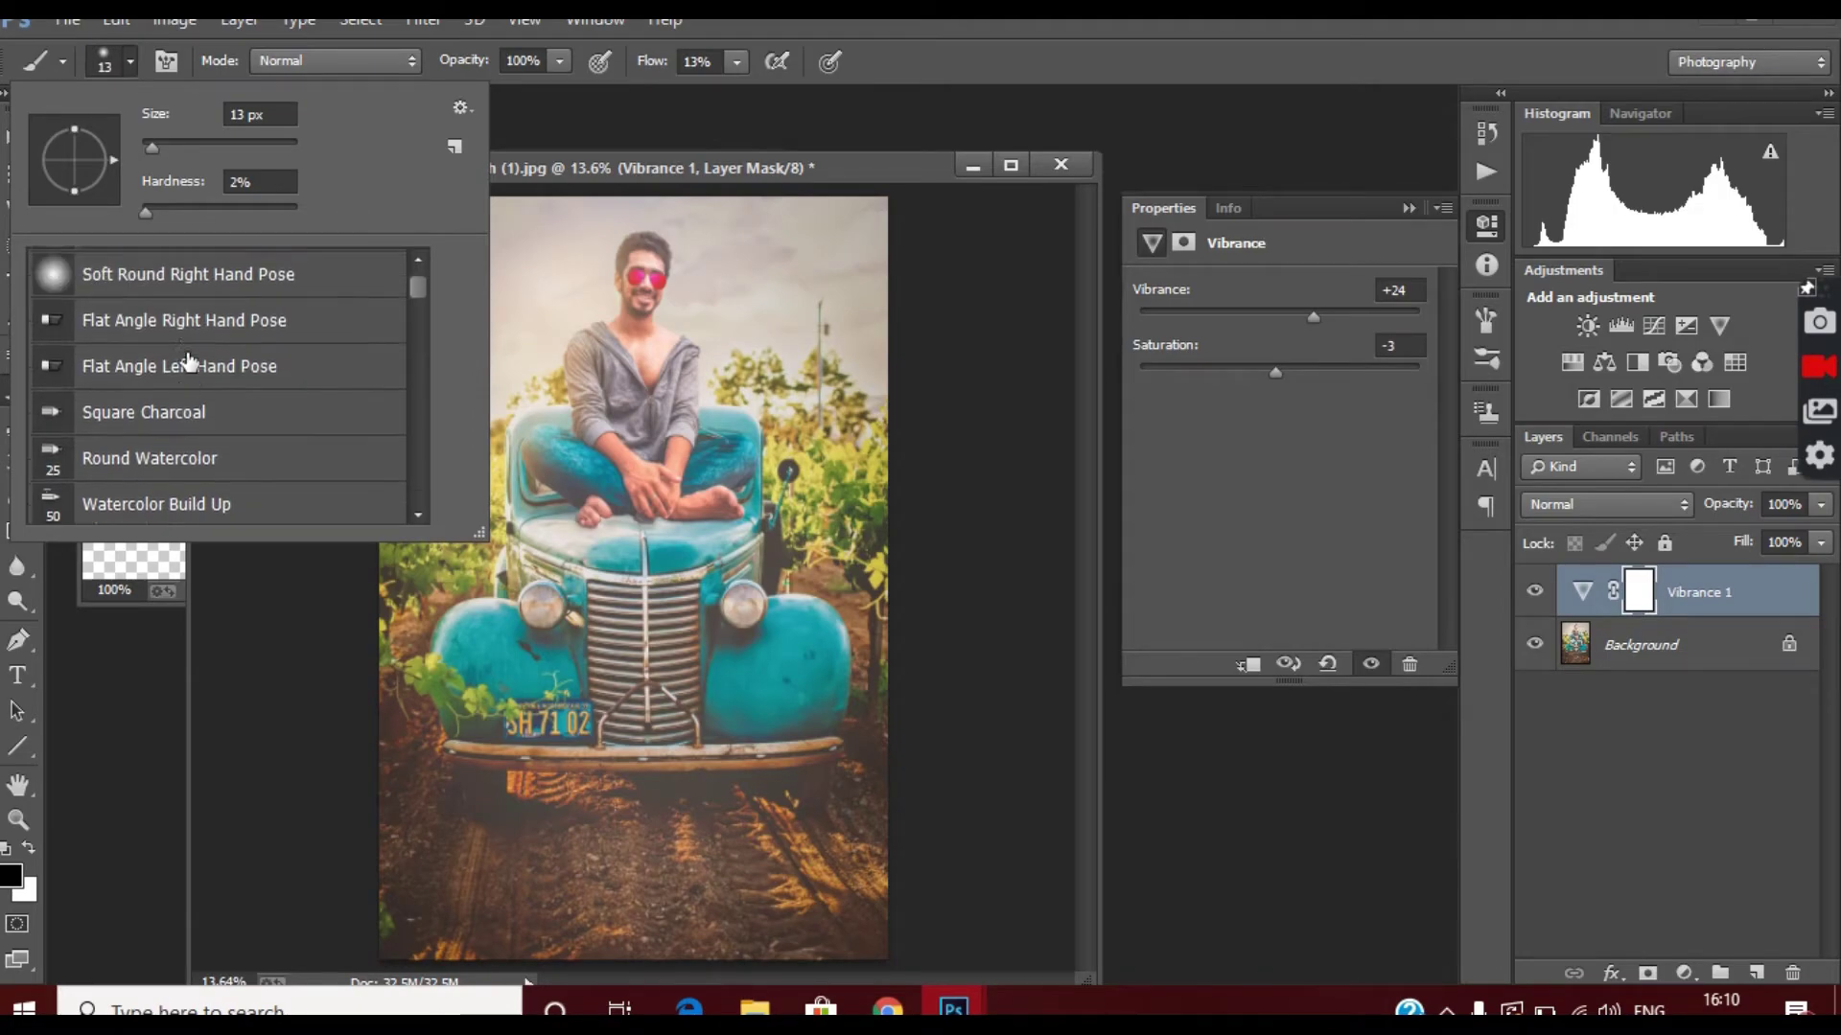
scroll(209, 355, "up", 2)
left_click(211, 350)
scroll(710, 278, "up", 3)
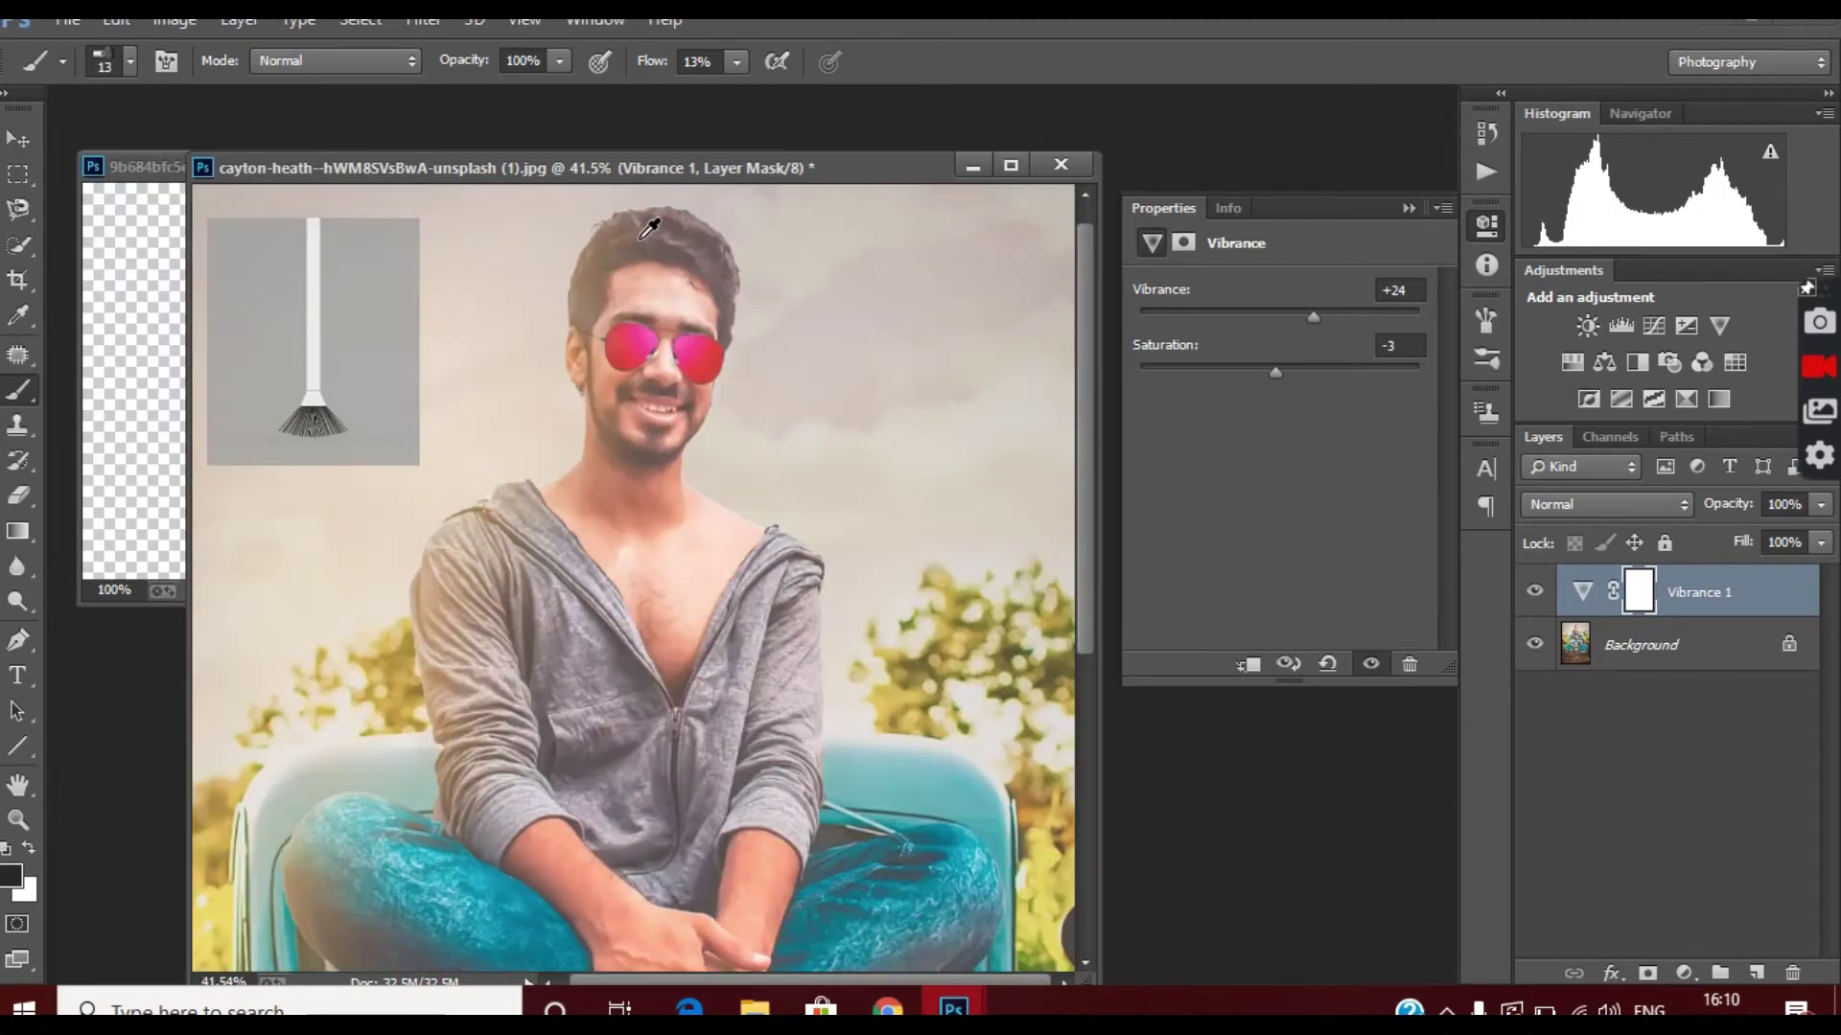
scroll(670, 300, "up", 2)
scroll(668, 326, "up", 3)
Paint the Vibrance 1 mask along the left and right edges of the hairline.
left_click_drag(625, 421, 470, 488)
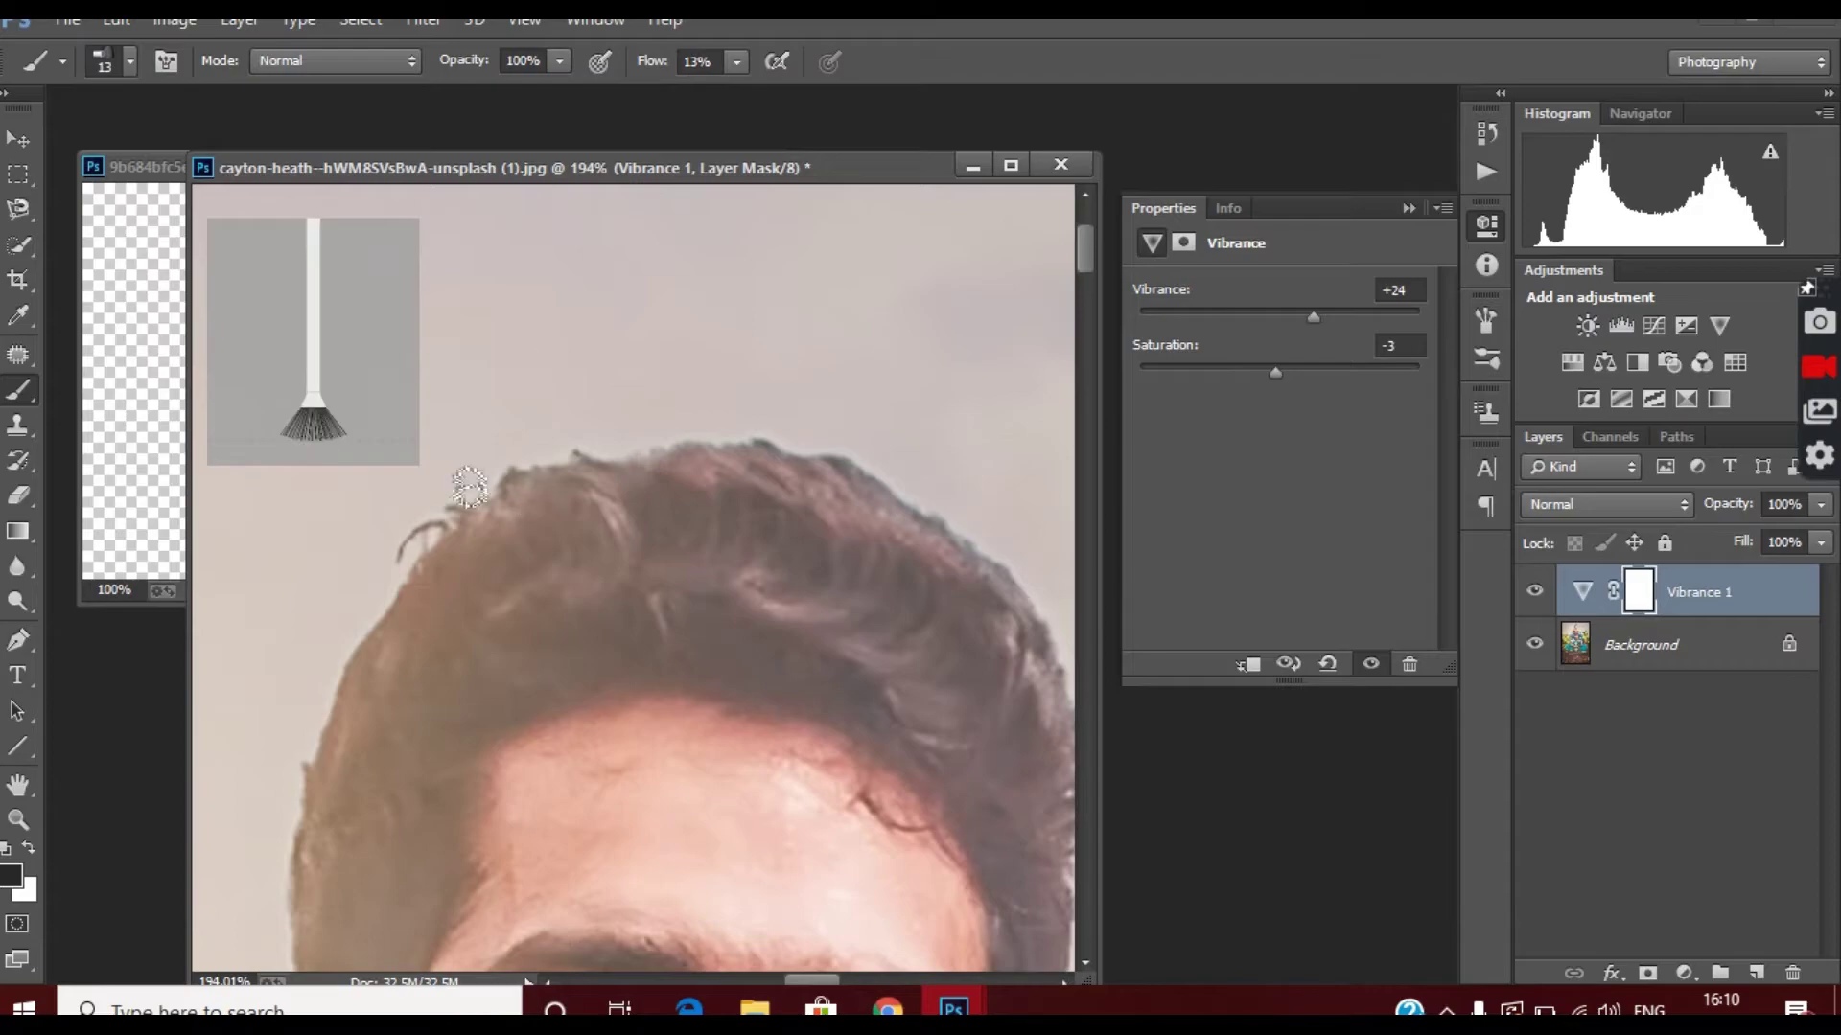
left_click_drag(392, 651, 719, 578)
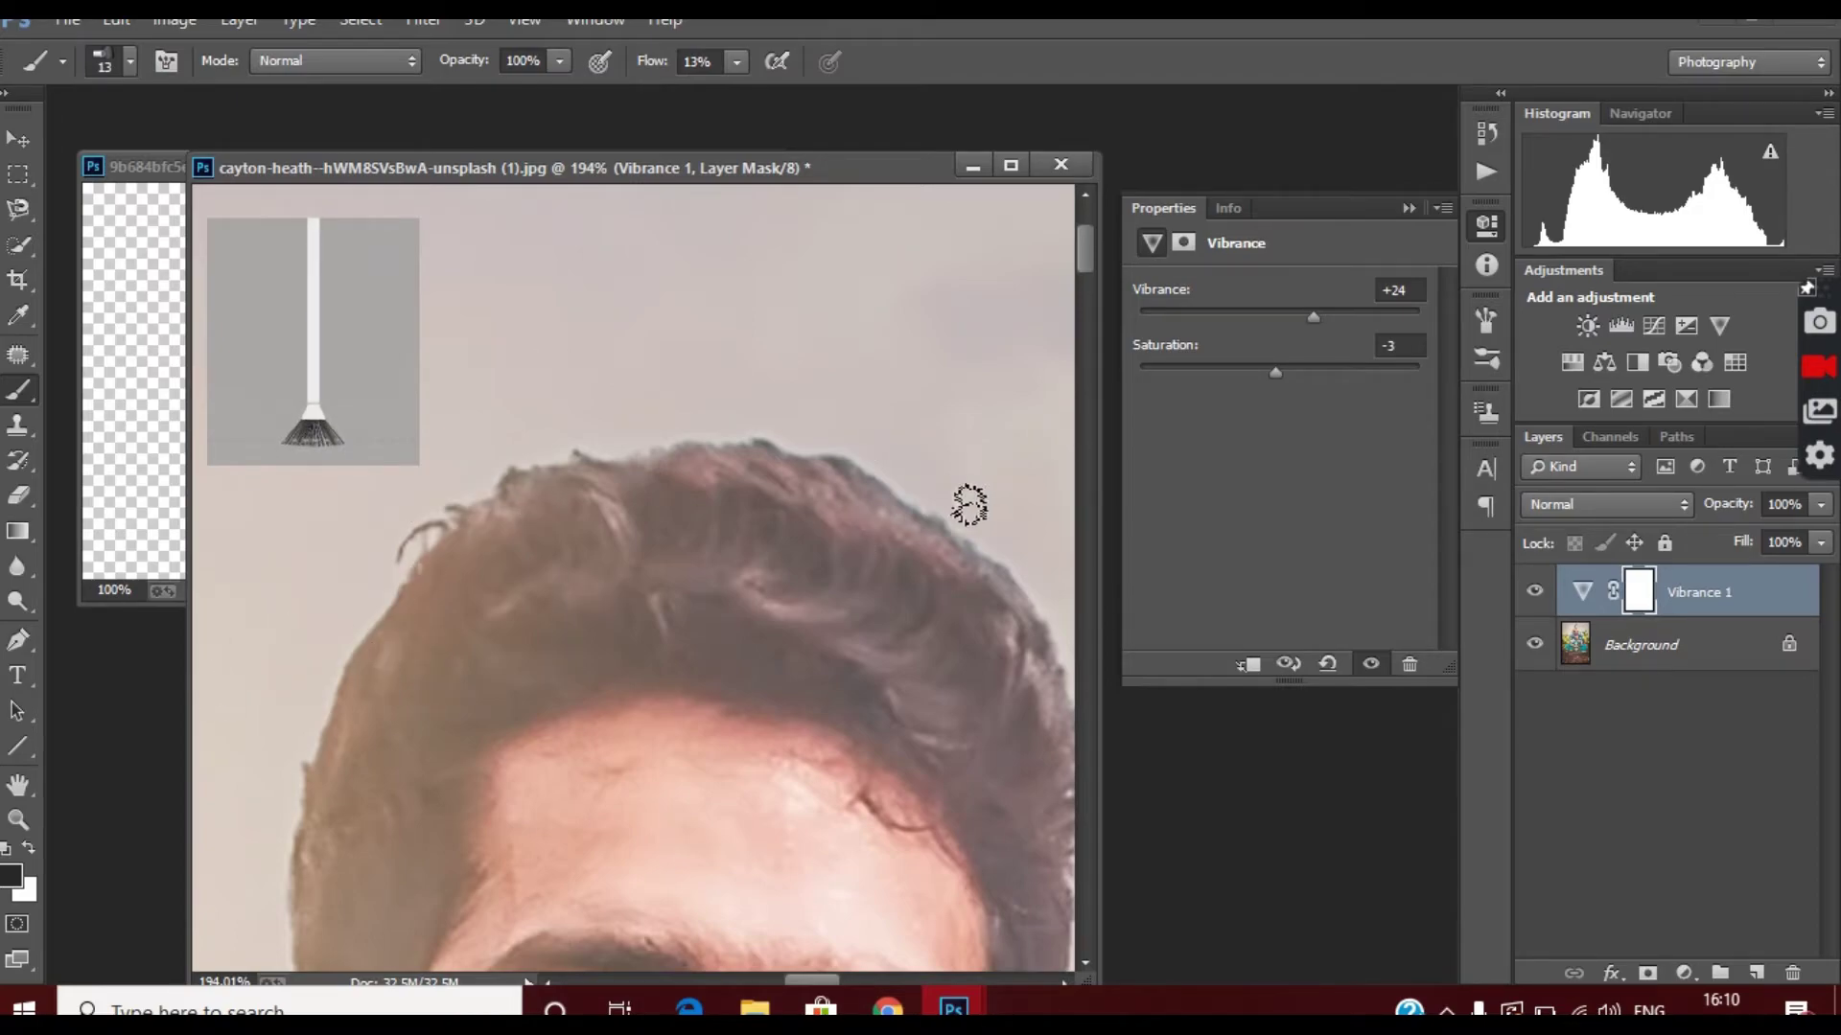
scroll(998, 606, "down", 5)
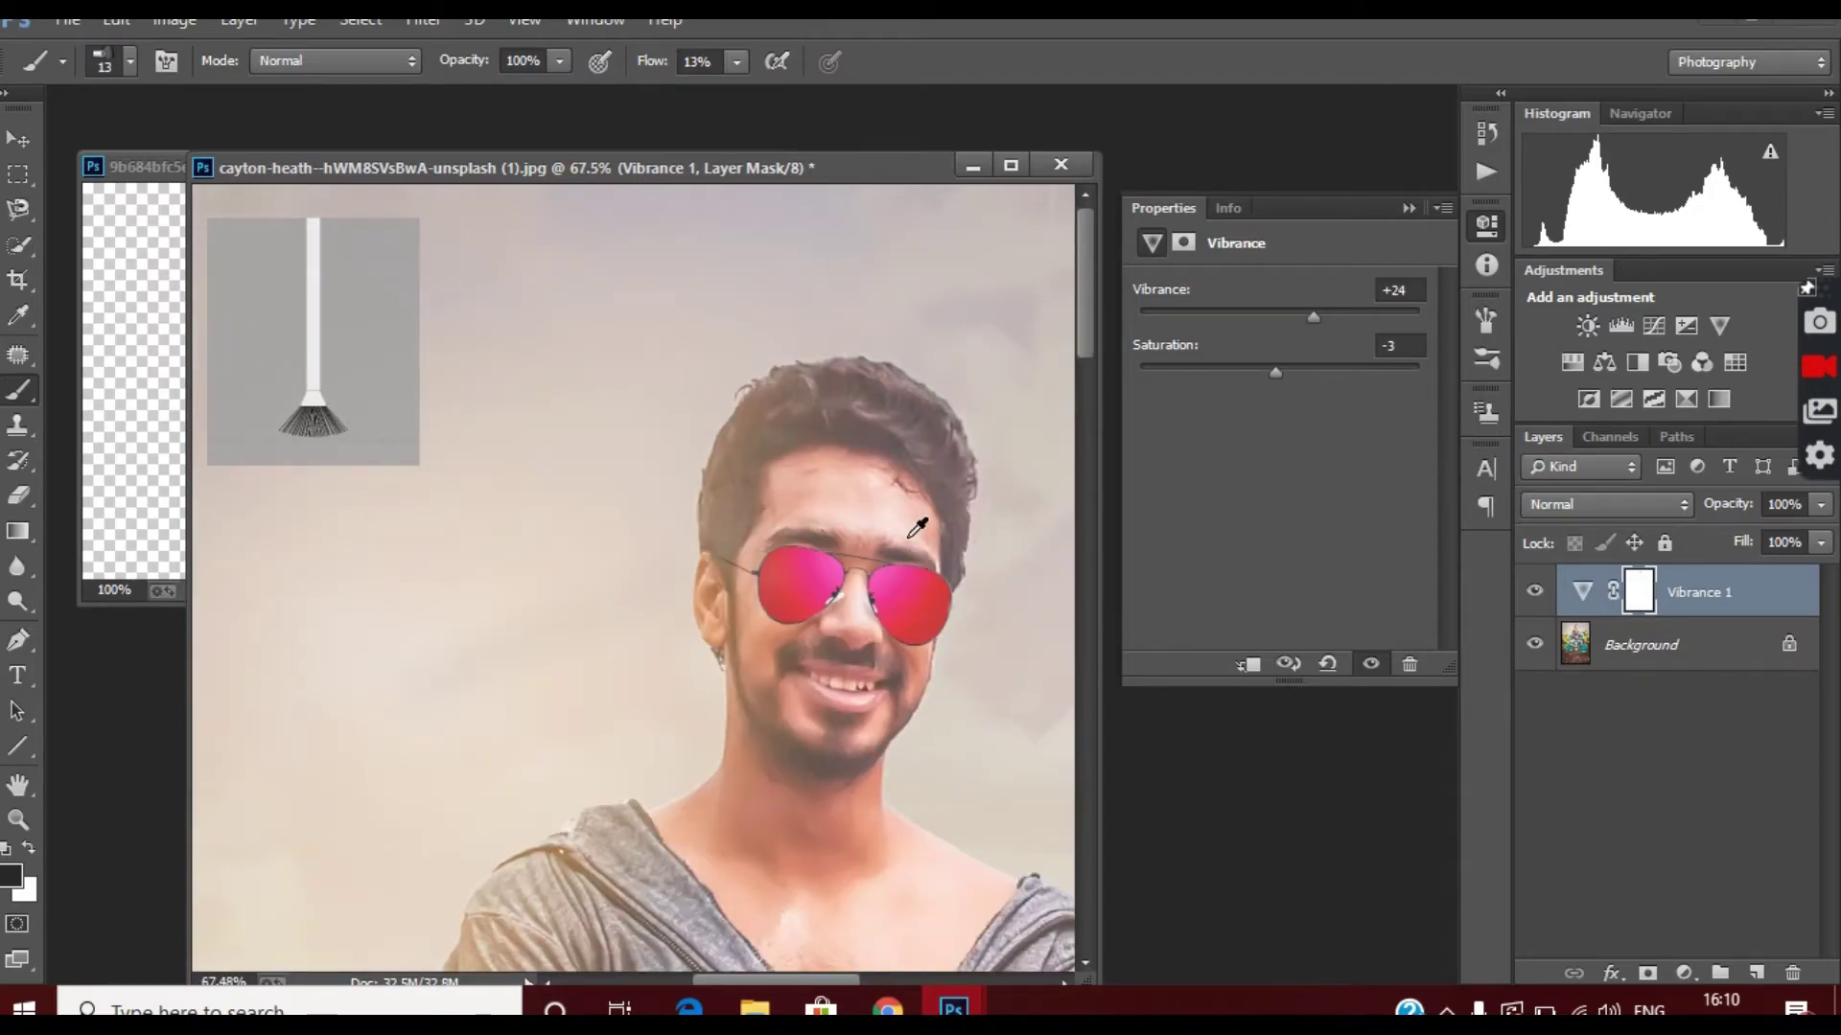
scroll(959, 362, "down", 3)
scroll(959, 362, "up", 2)
scroll(978, 345, "down", 6)
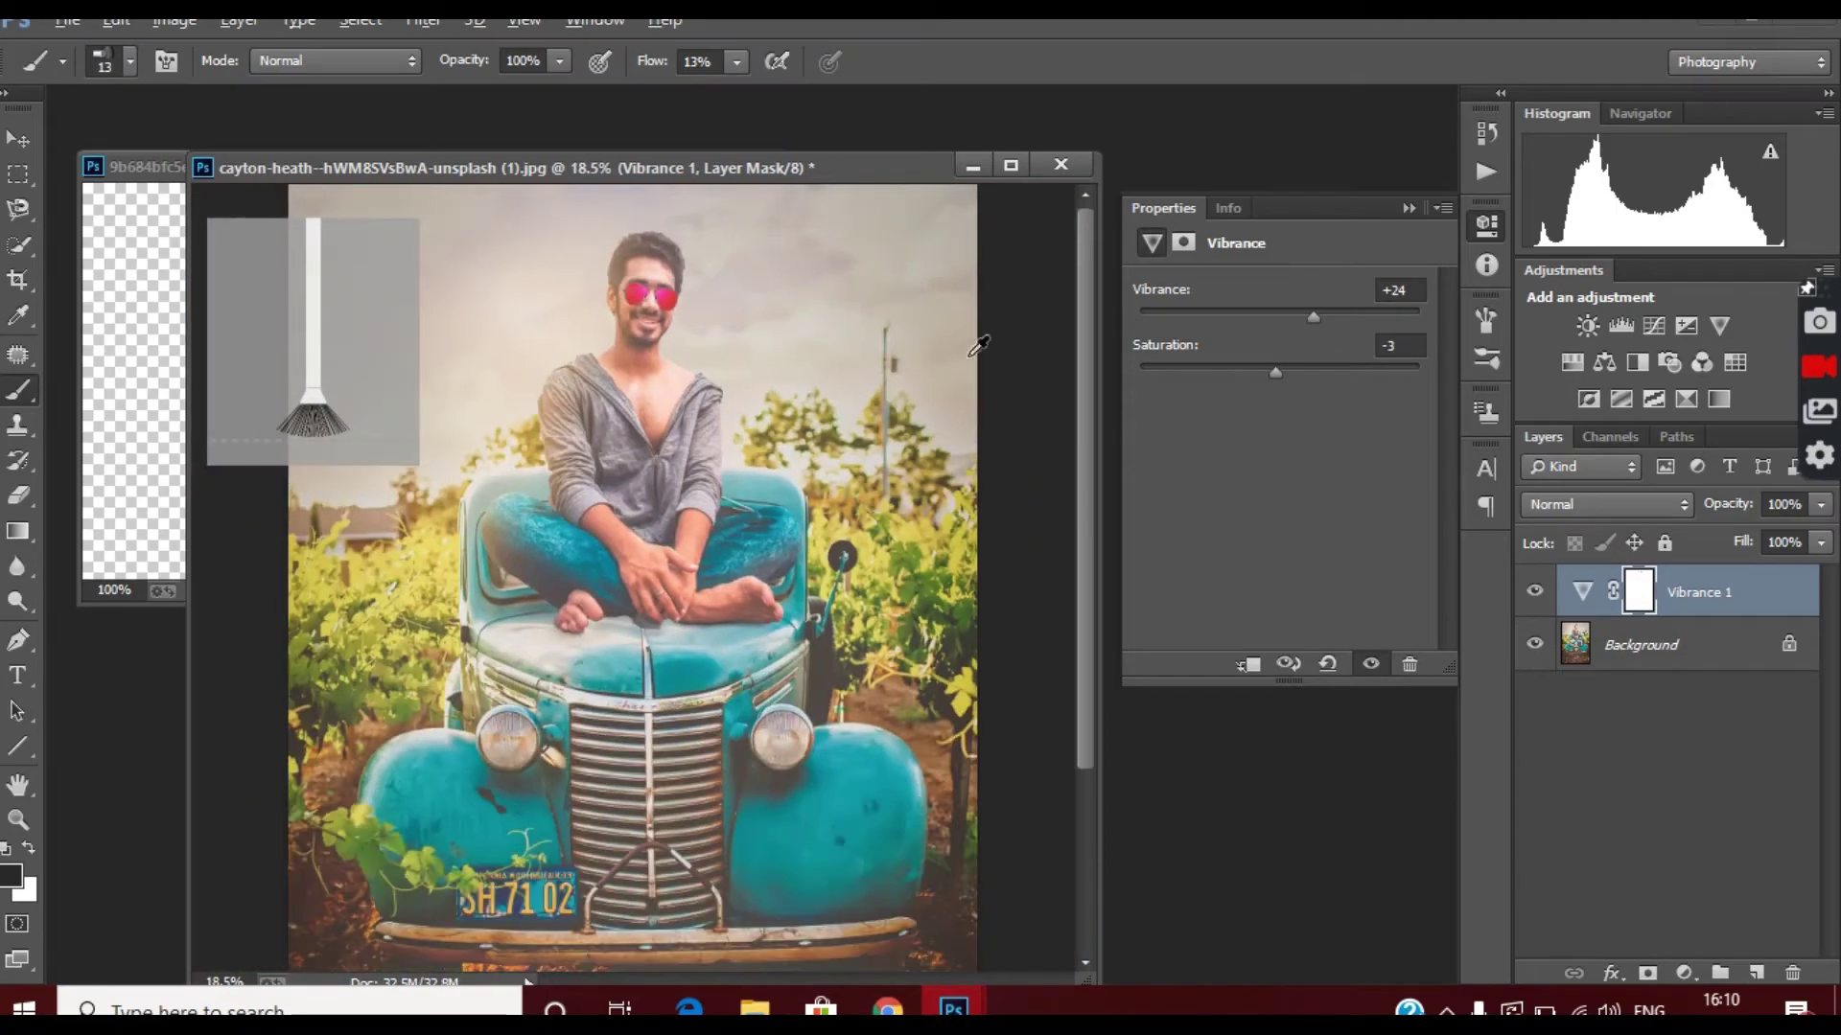
scroll(739, 285, "down", 2)
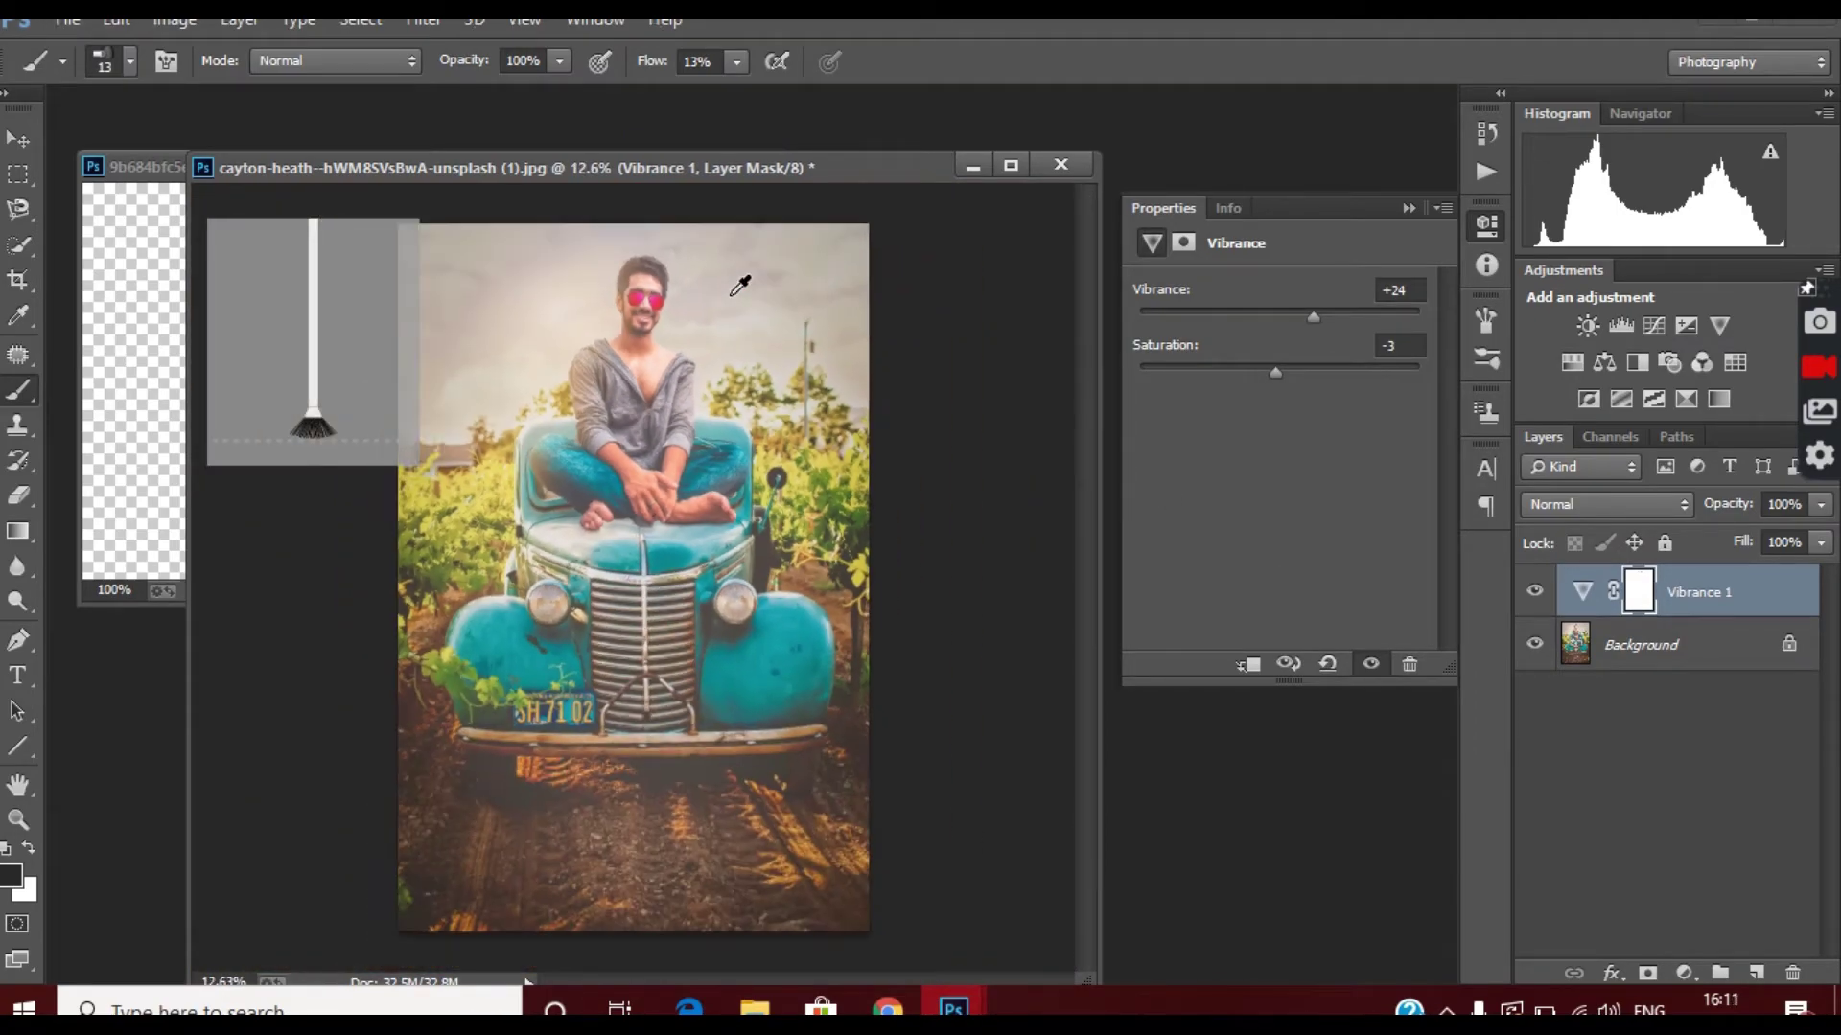
left_click(440, 19)
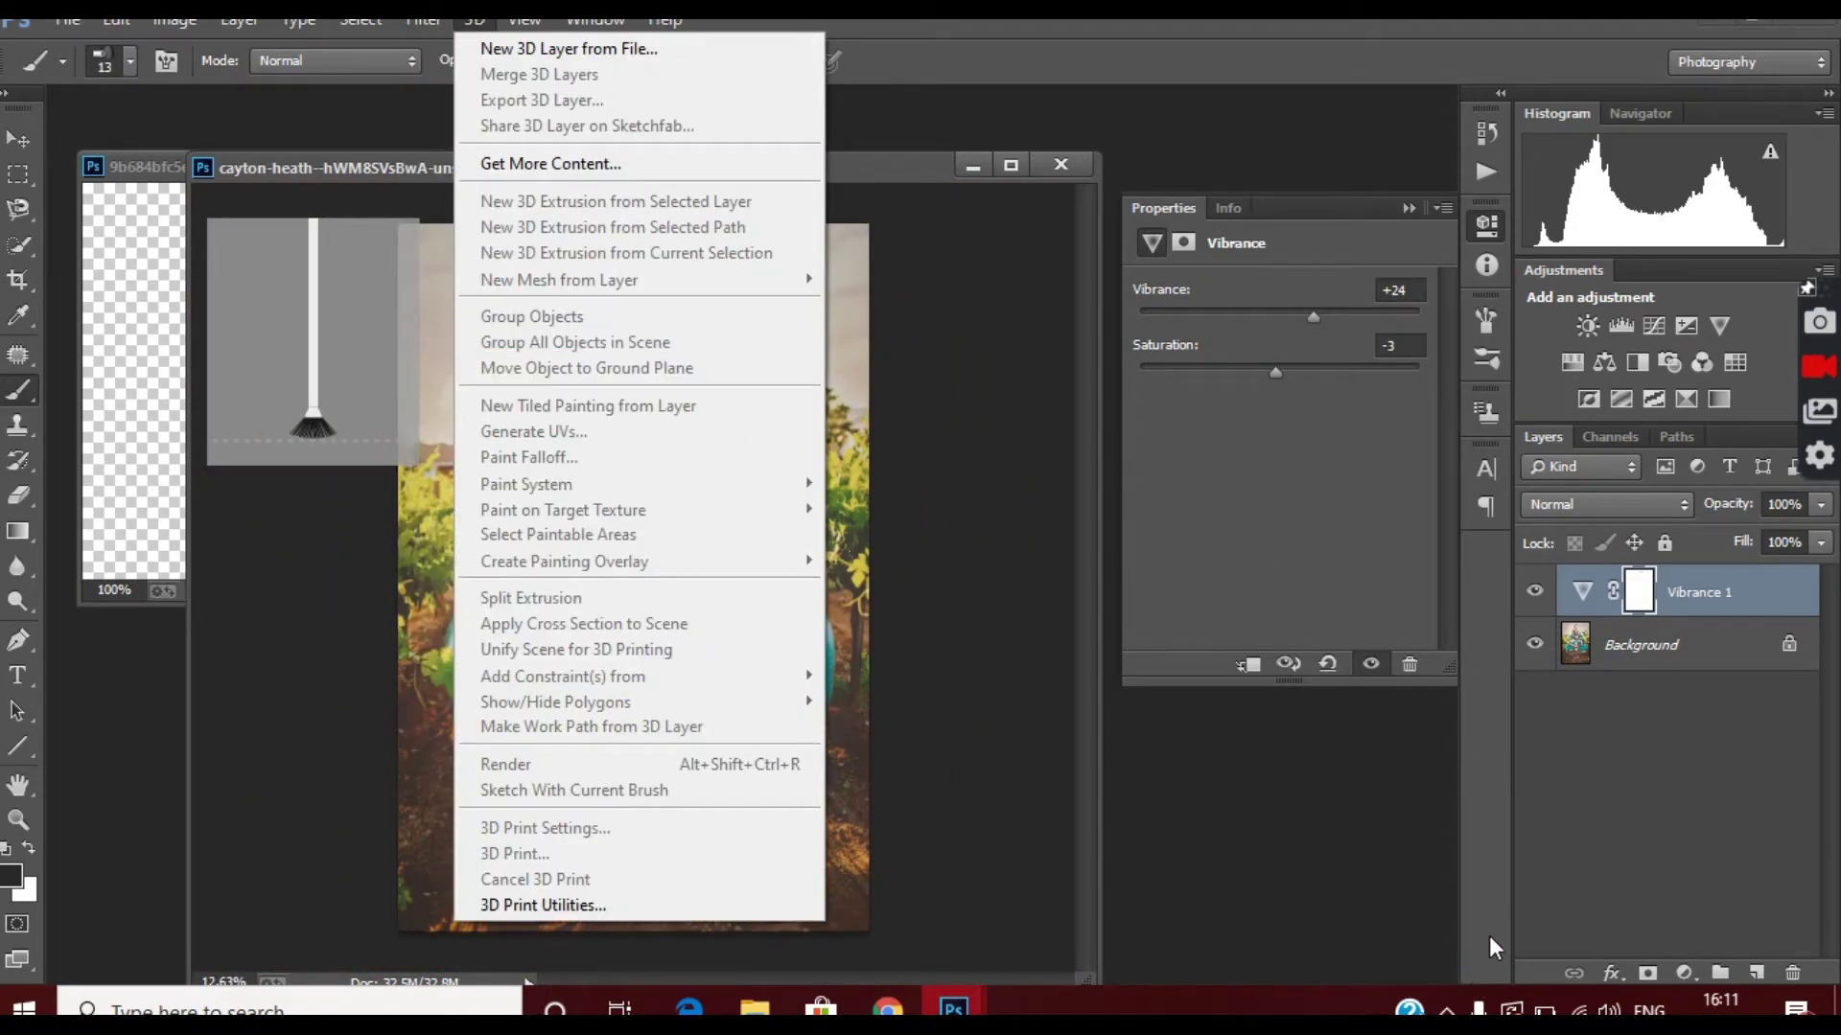
Add a Levels adjustment with input levels about 28 / 0.93 / 248.
left_click(1670, 974)
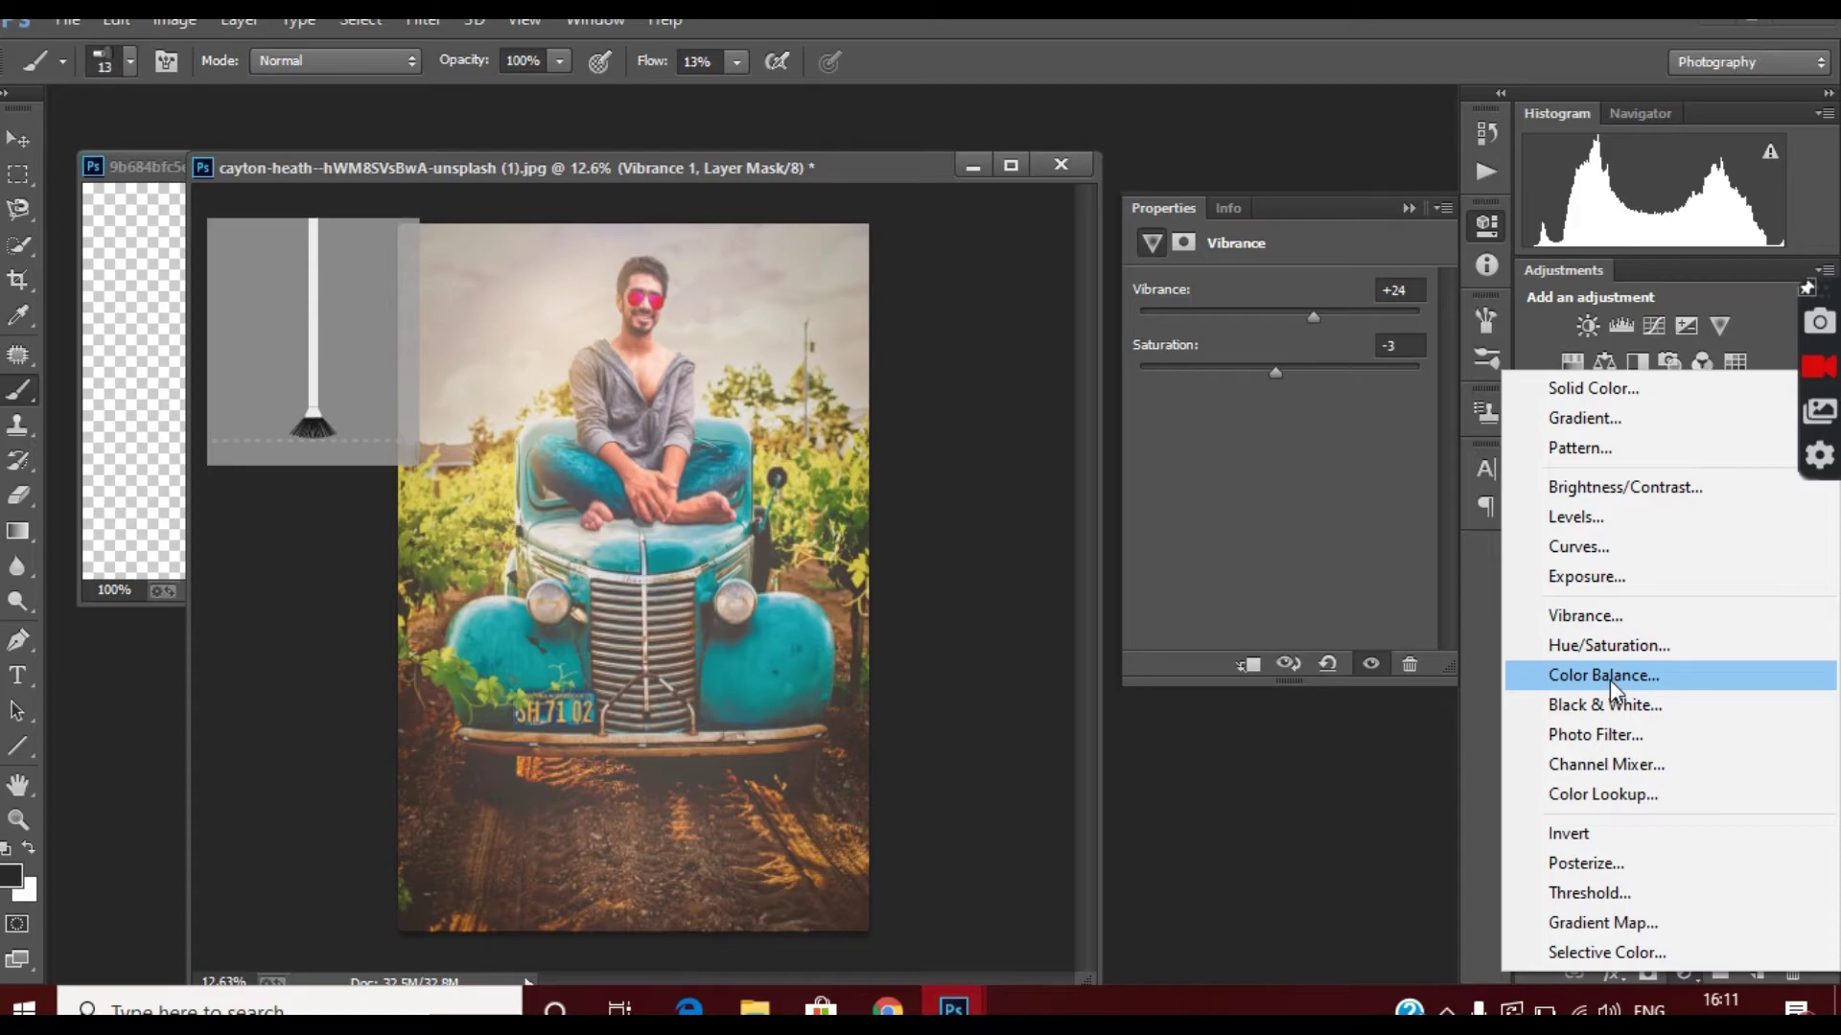
left_click(1655, 519)
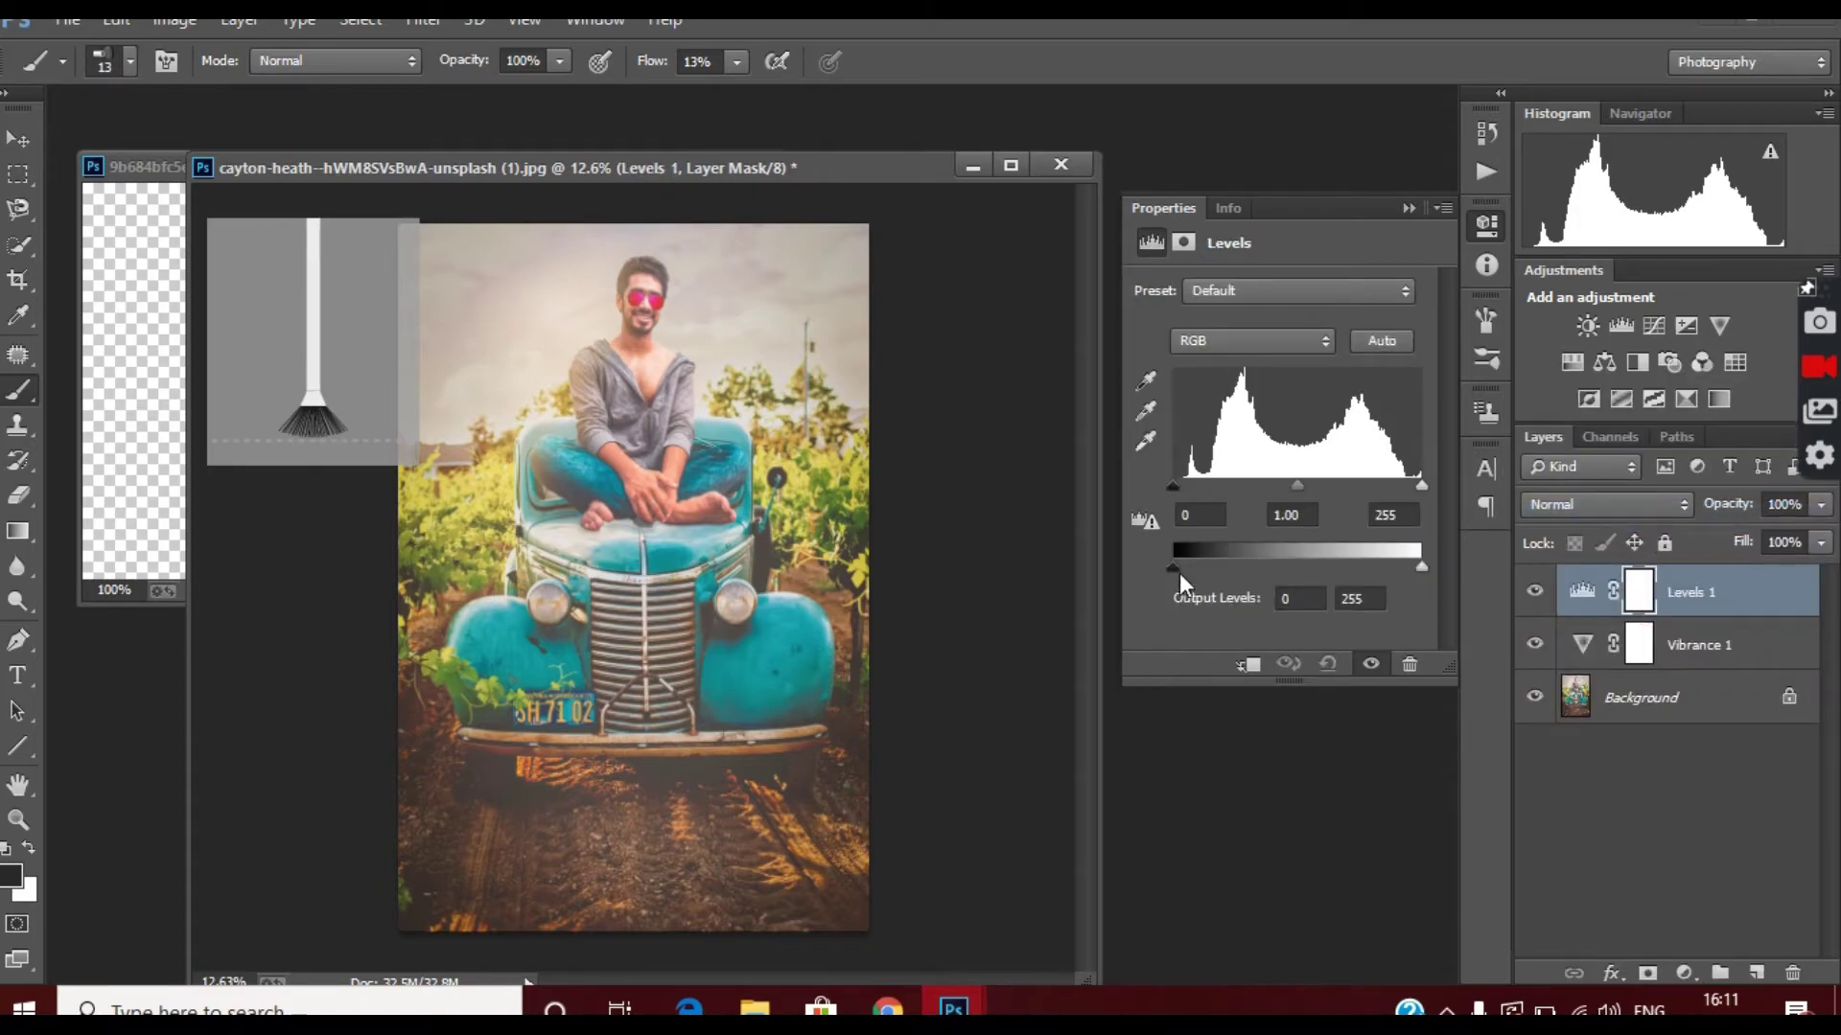
mouse_move(1177, 568)
left_mouse_down()
mouse_move(1251, 579)
mouse_move(1174, 572)
left_mouse_up()
mouse_move(1422, 566)
left_mouse_down()
mouse_move(1402, 571)
mouse_move(1447, 582)
left_mouse_up()
mouse_move(1170, 485)
left_mouse_down()
mouse_move(1428, 511)
mouse_move(1409, 498)
left_mouse_up()
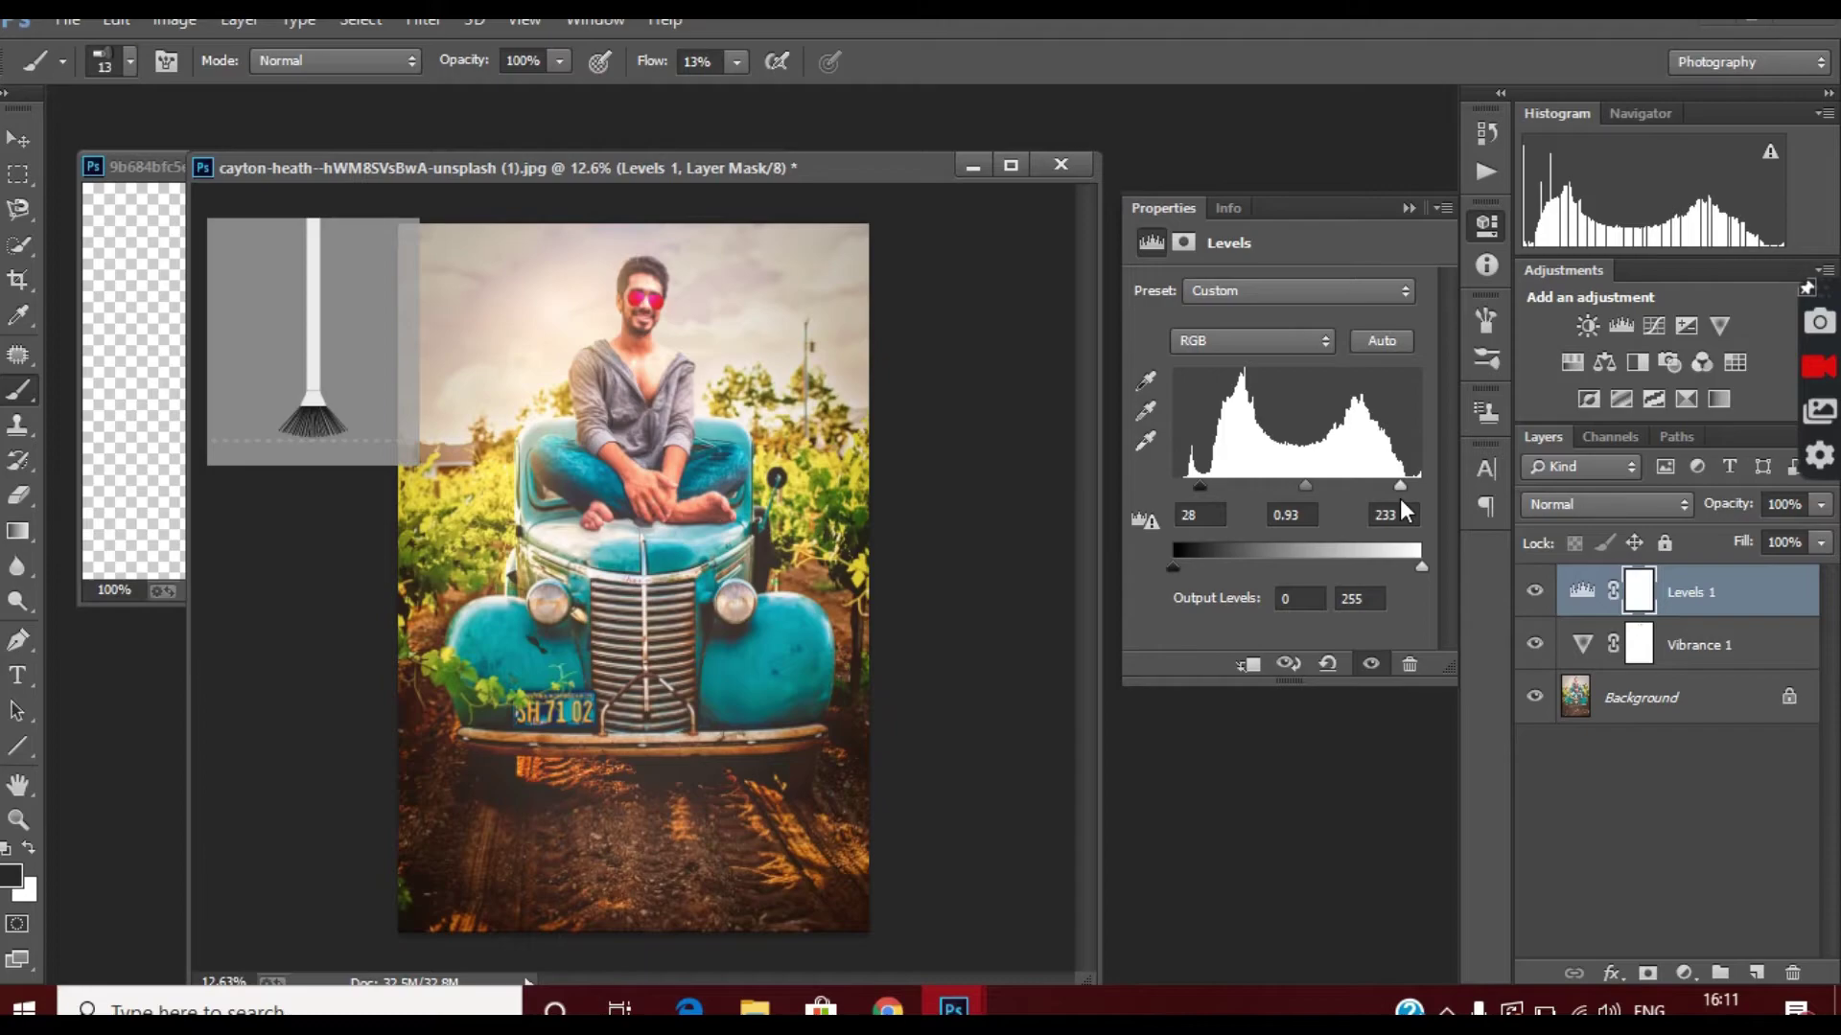
left_click_drag(1406, 505, 1416, 507)
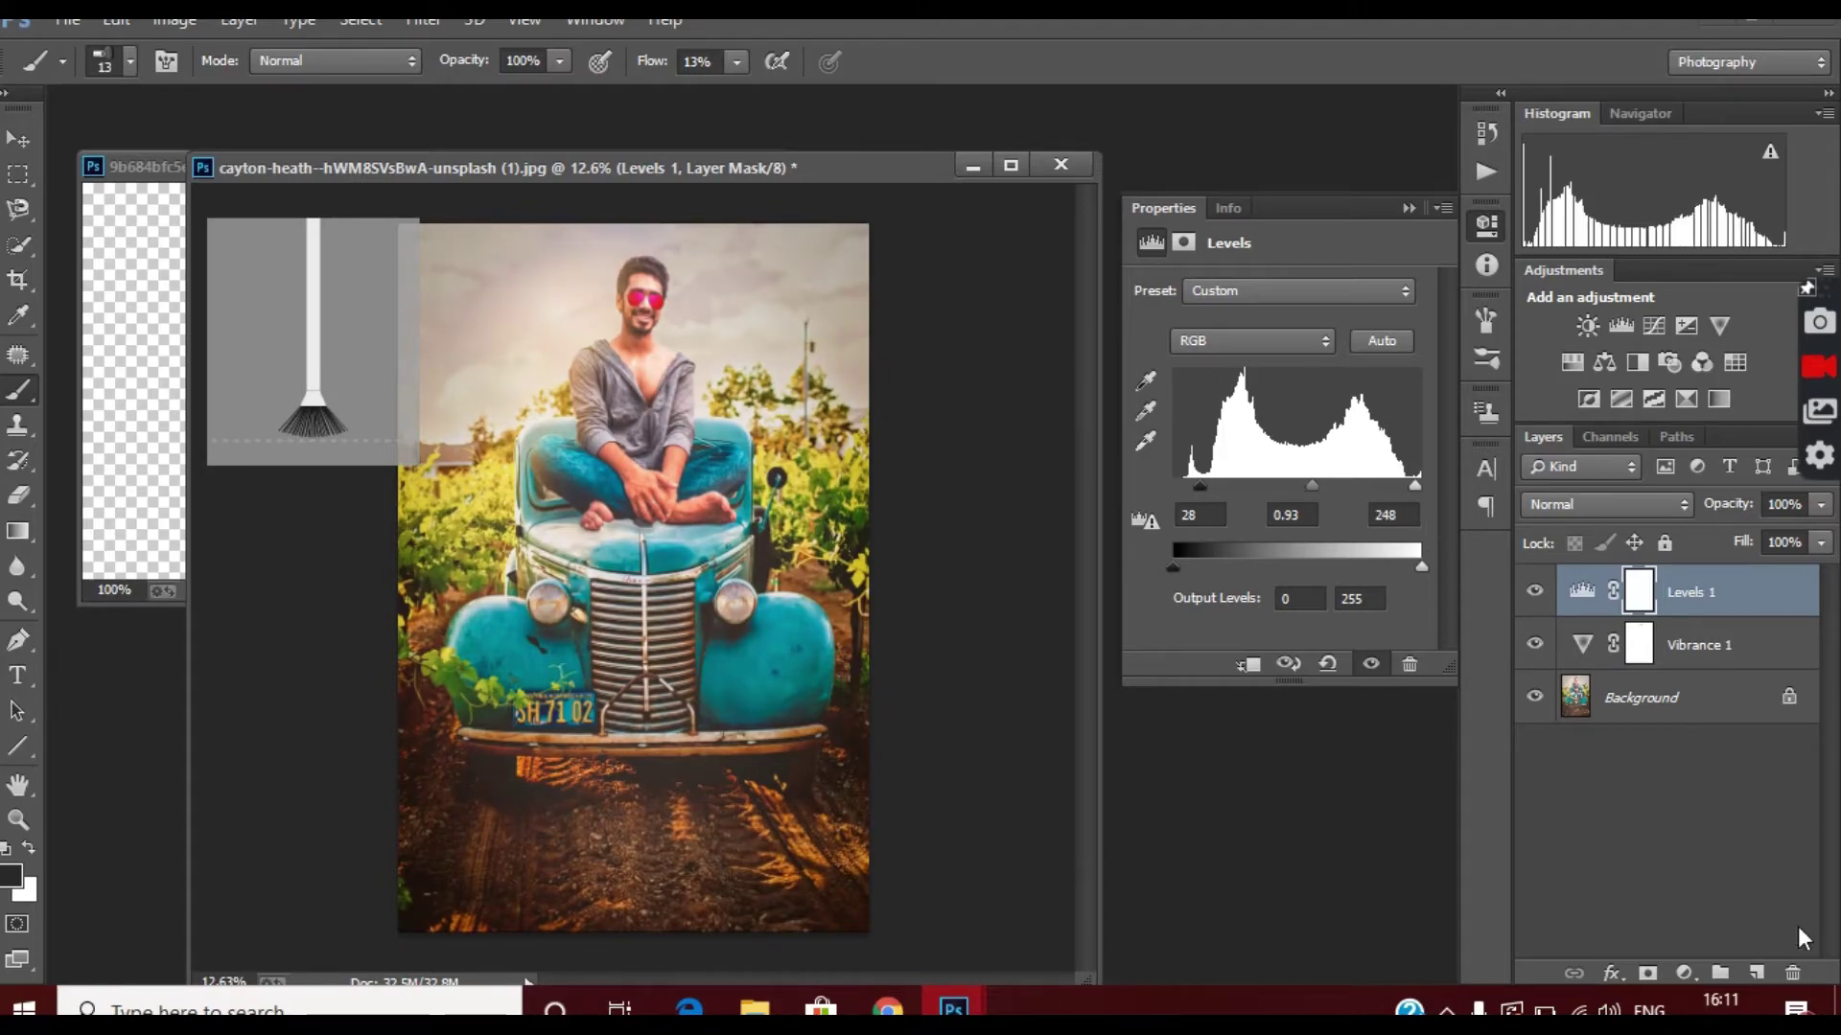
Add a second Vibrance layer at +17, then reselect Levels 1.
left_click(1685, 971)
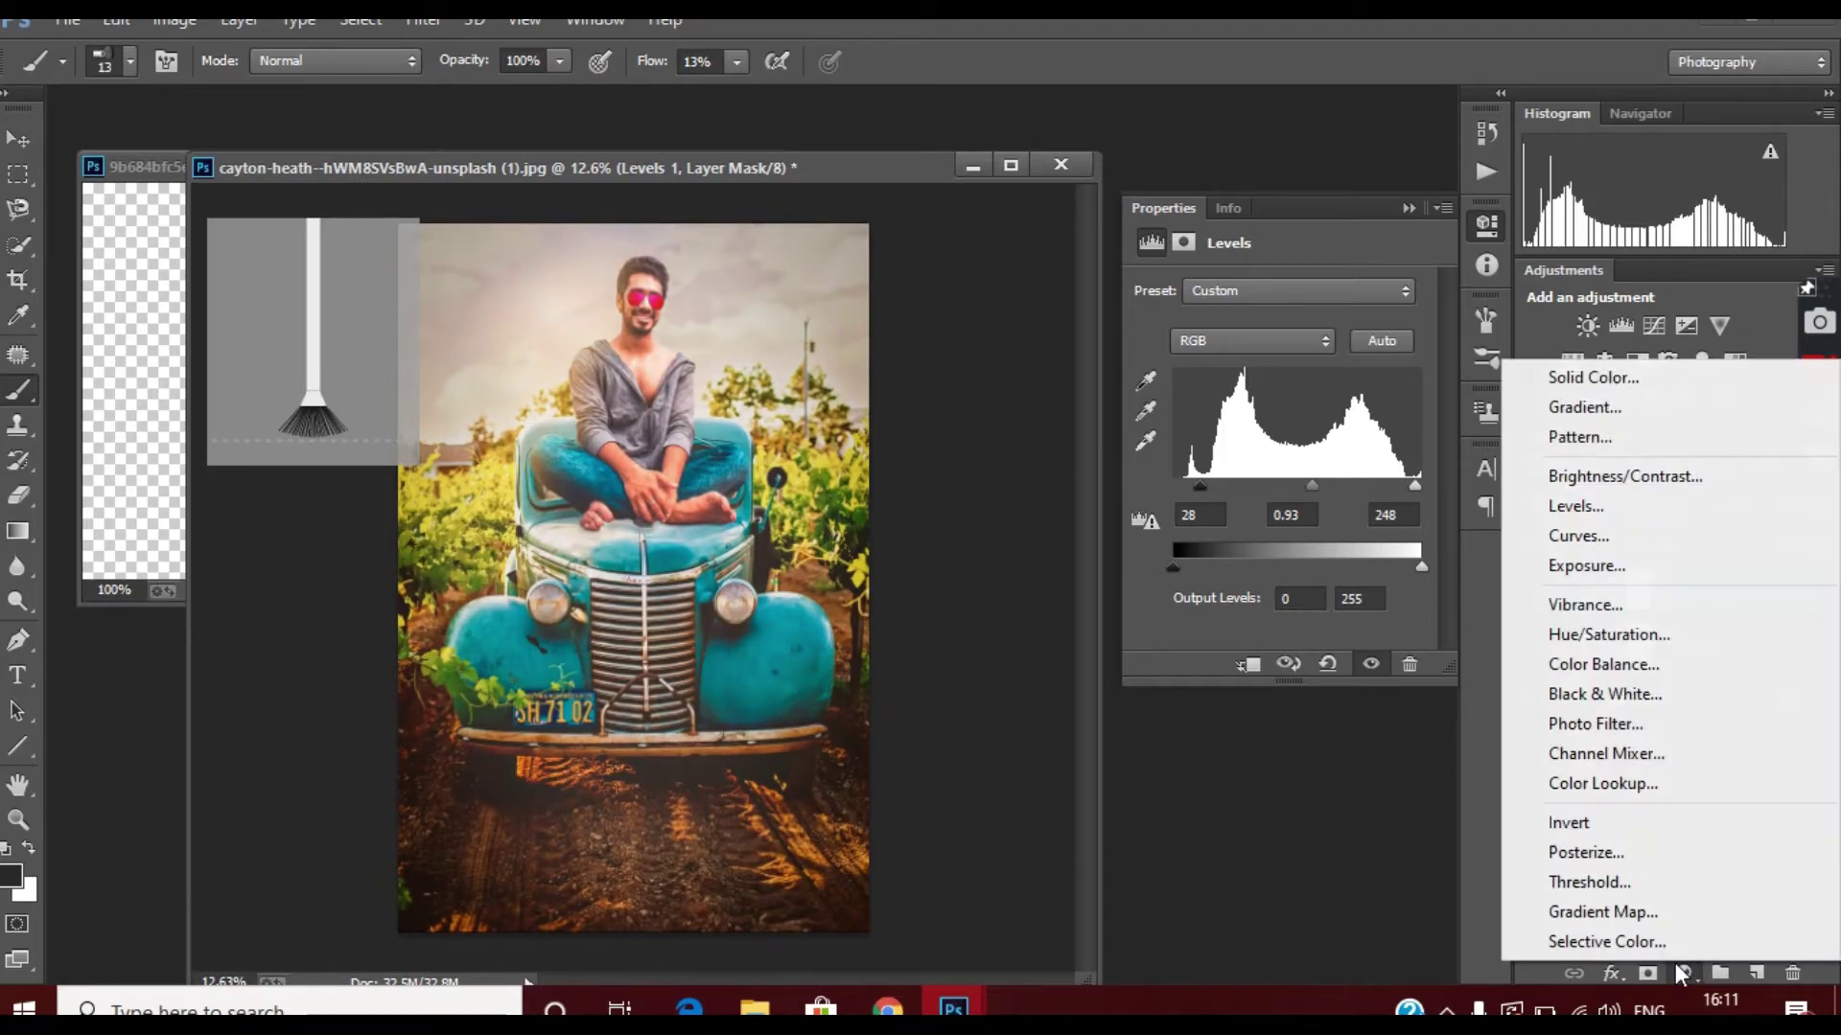
left_click(1609, 610)
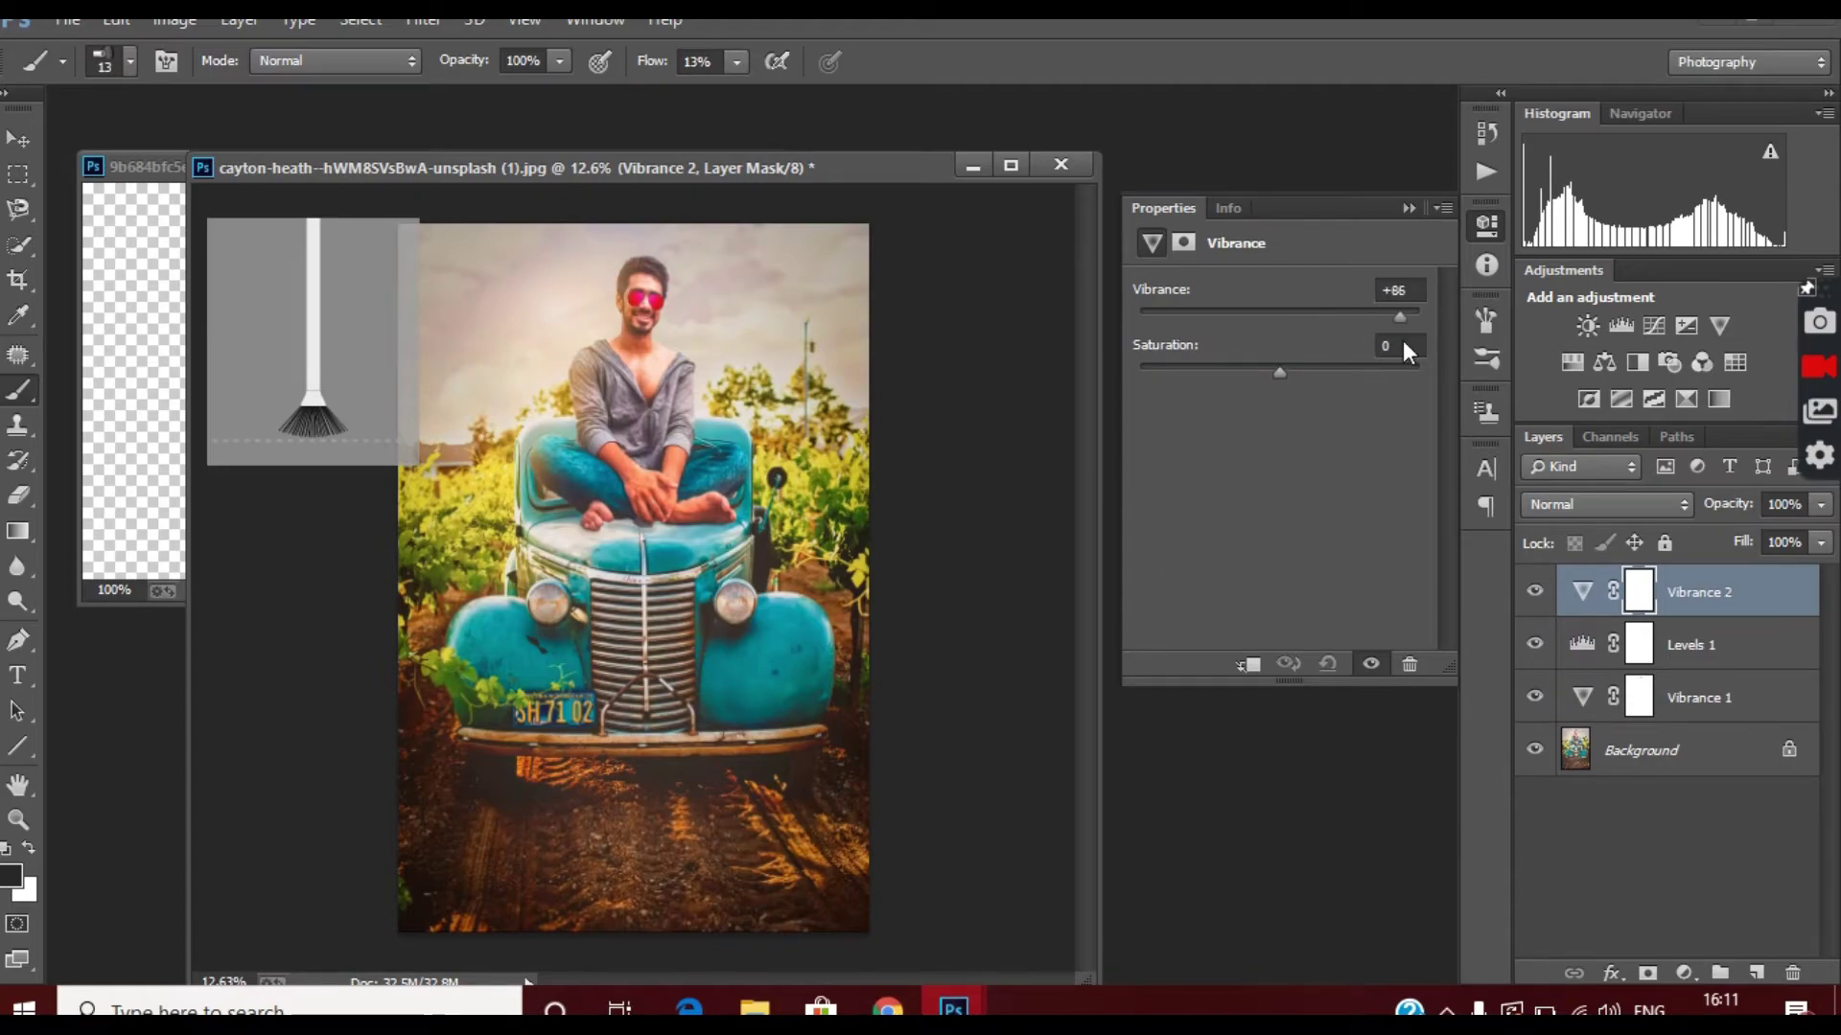
mouse_move(1400, 317)
left_mouse_down()
mouse_move(1212, 325)
mouse_move(1335, 343)
mouse_move(1302, 341)
left_mouse_up()
scroll(457, 300, "up", 3)
scroll(671, 287, "up", 3)
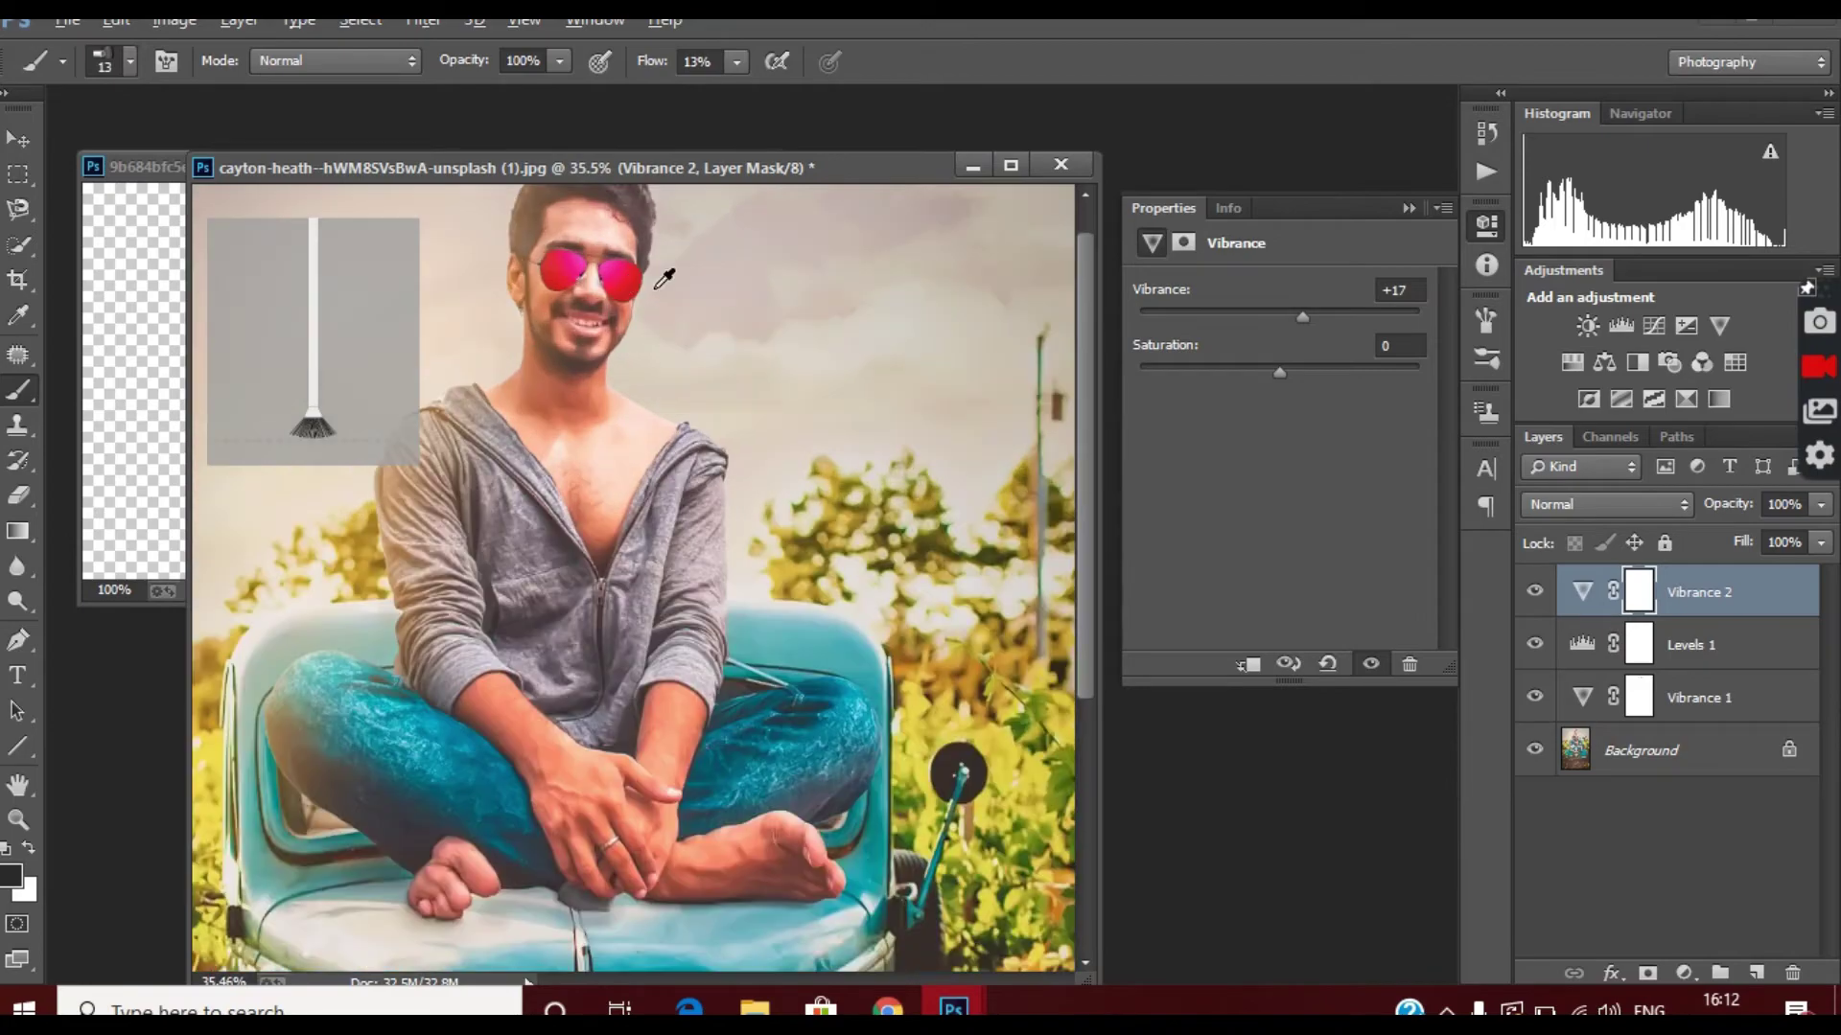
scroll(661, 326, "up", 1)
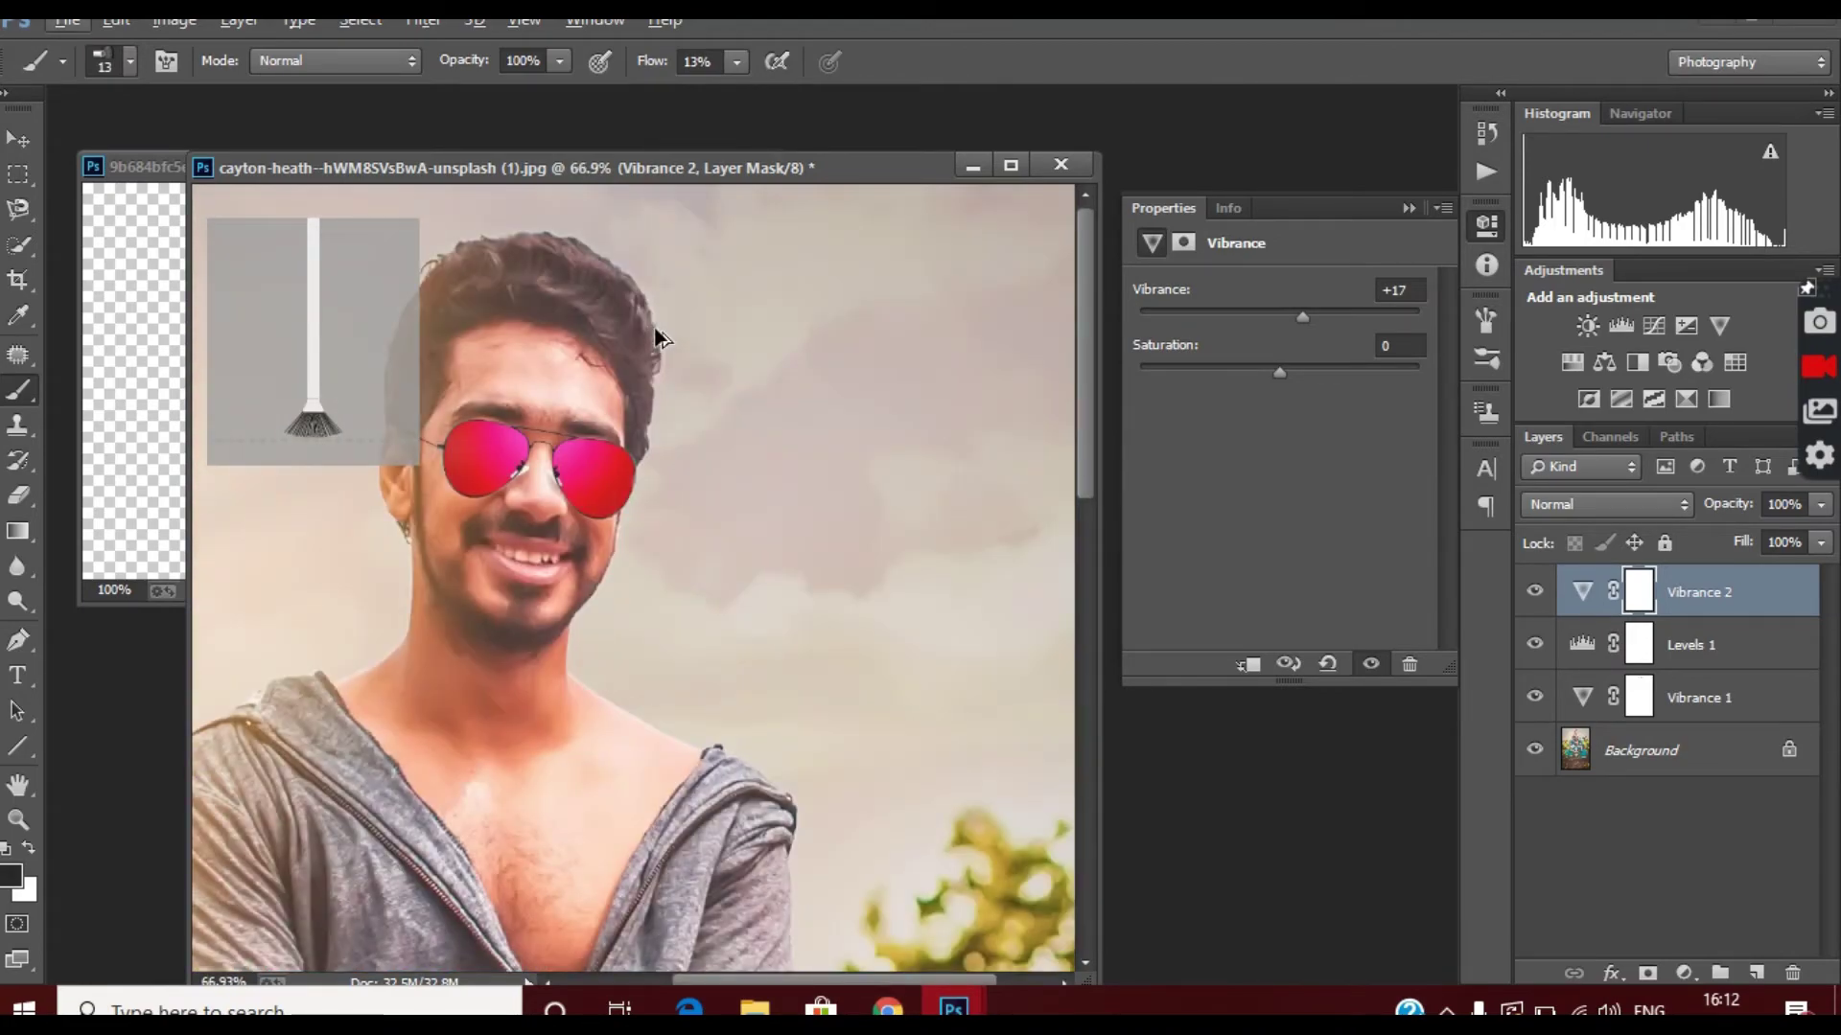
scroll(664, 320, "down", 3)
scroll(666, 319, "down", 2)
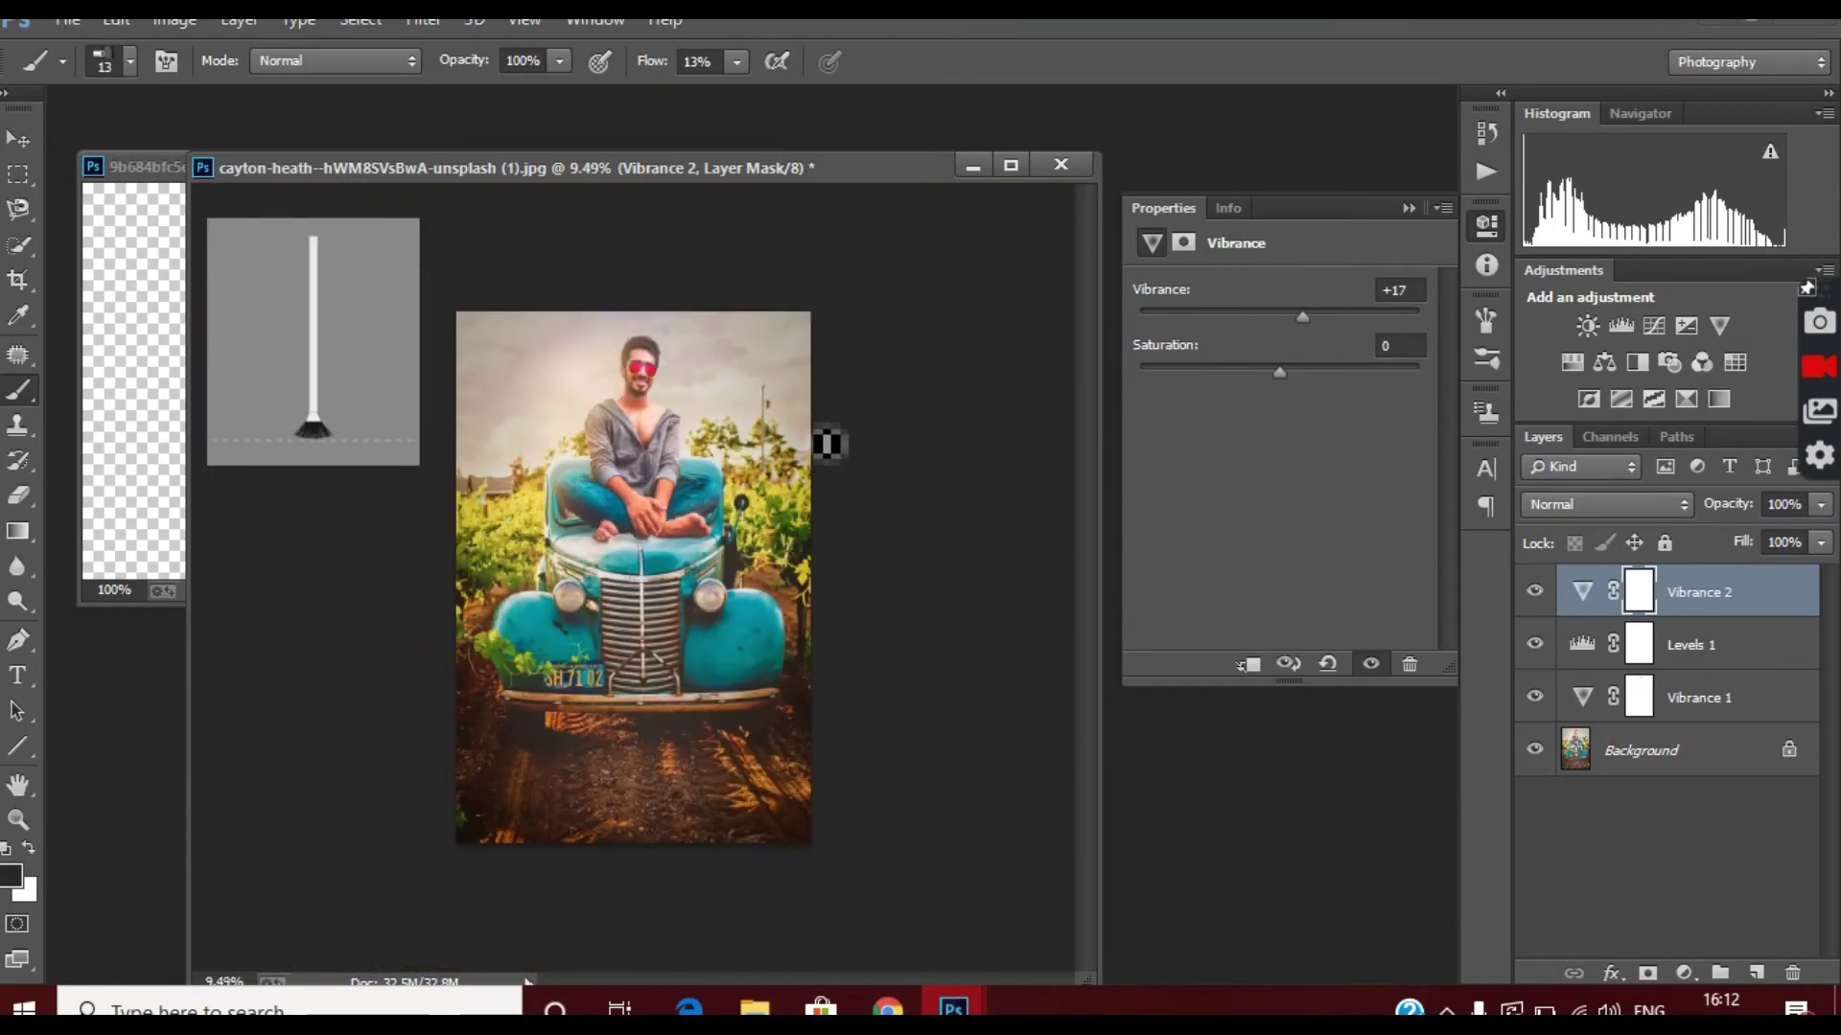
left_click(1656, 640)
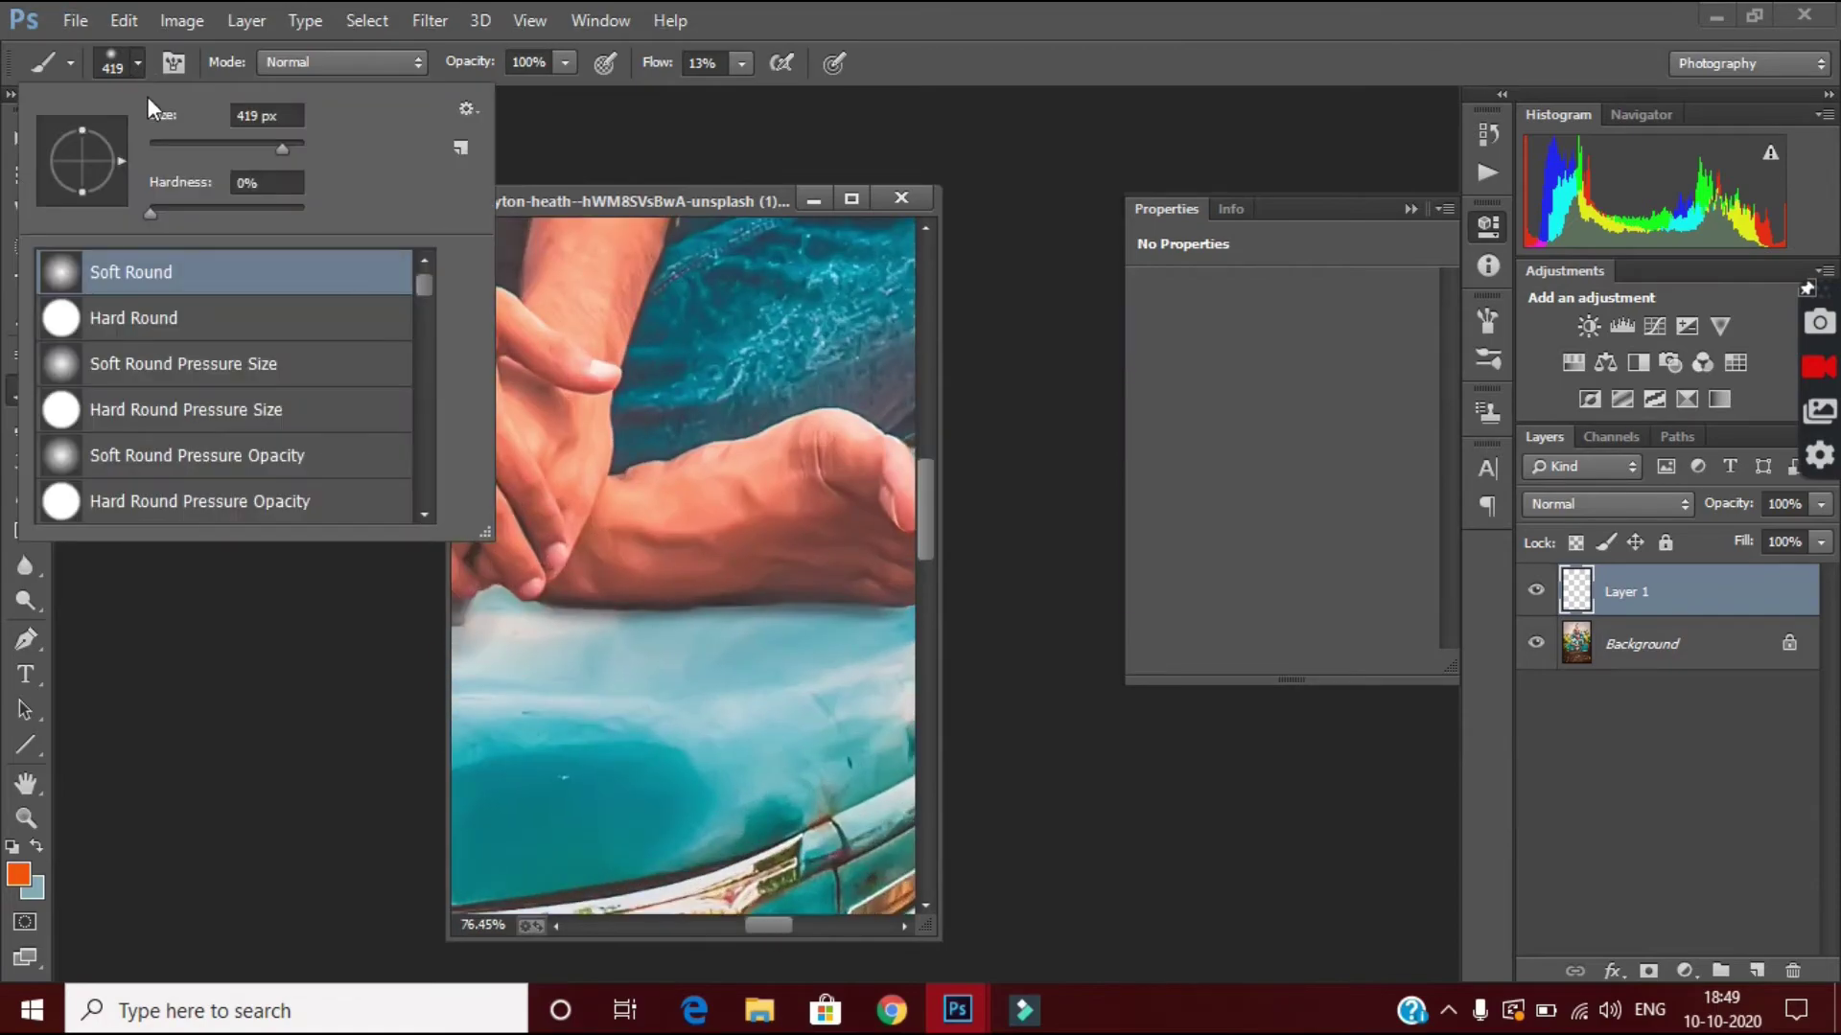
Paint a soft black shadow under the hand, Gaussian-blur it and lower the layer opacity to 40%.
left_click_drag(699, 637, 852, 677)
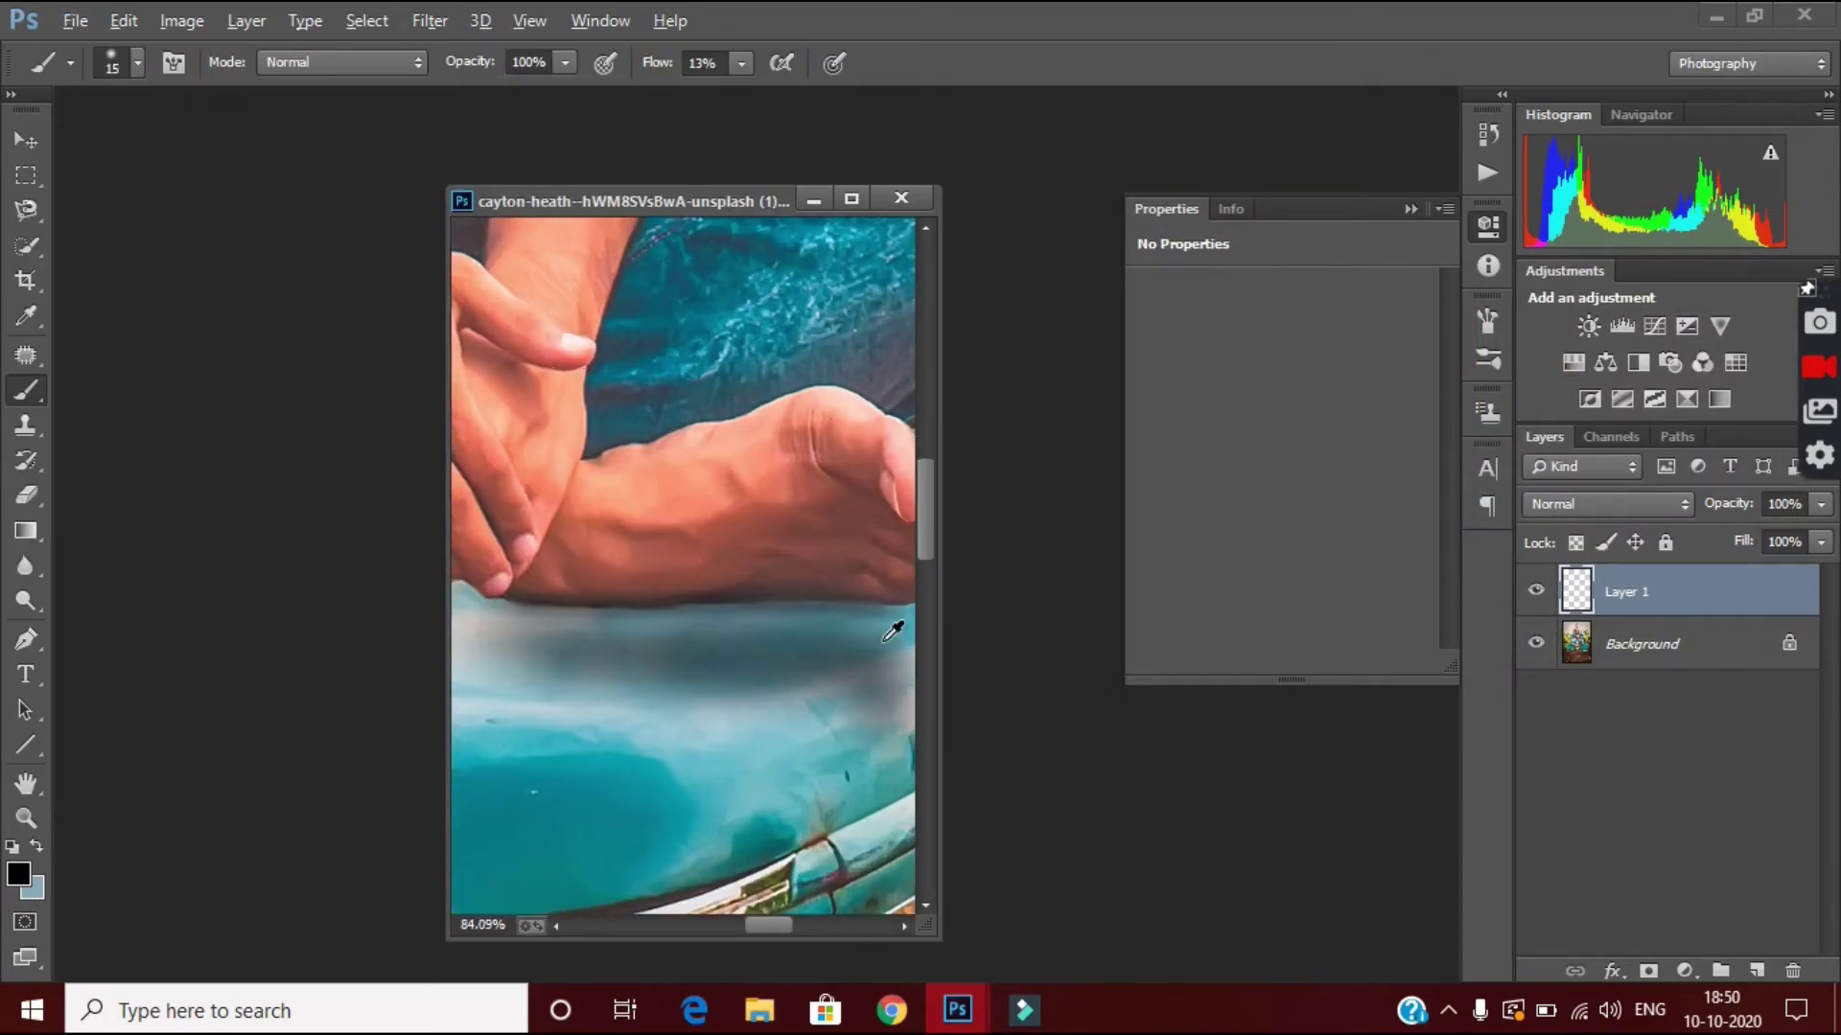
left_click_drag(789, 576, 652, 562)
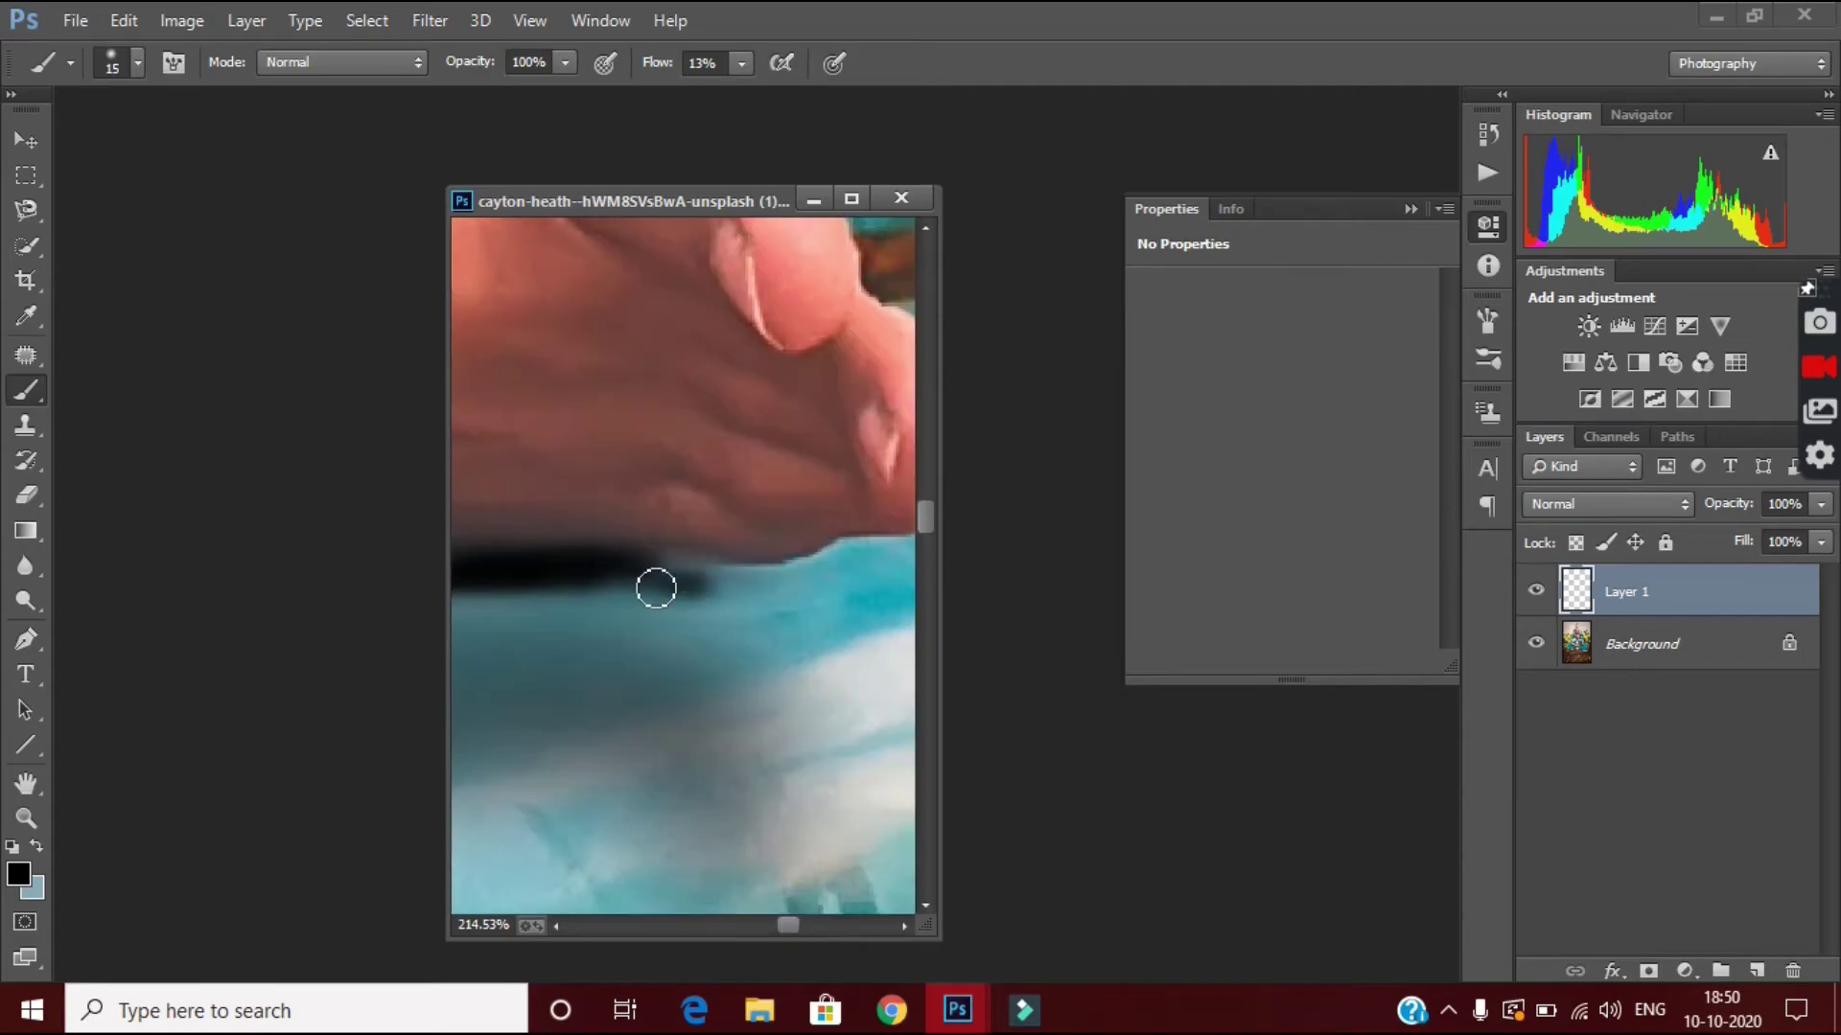
left_click(429, 20)
mouse_move(475, 370)
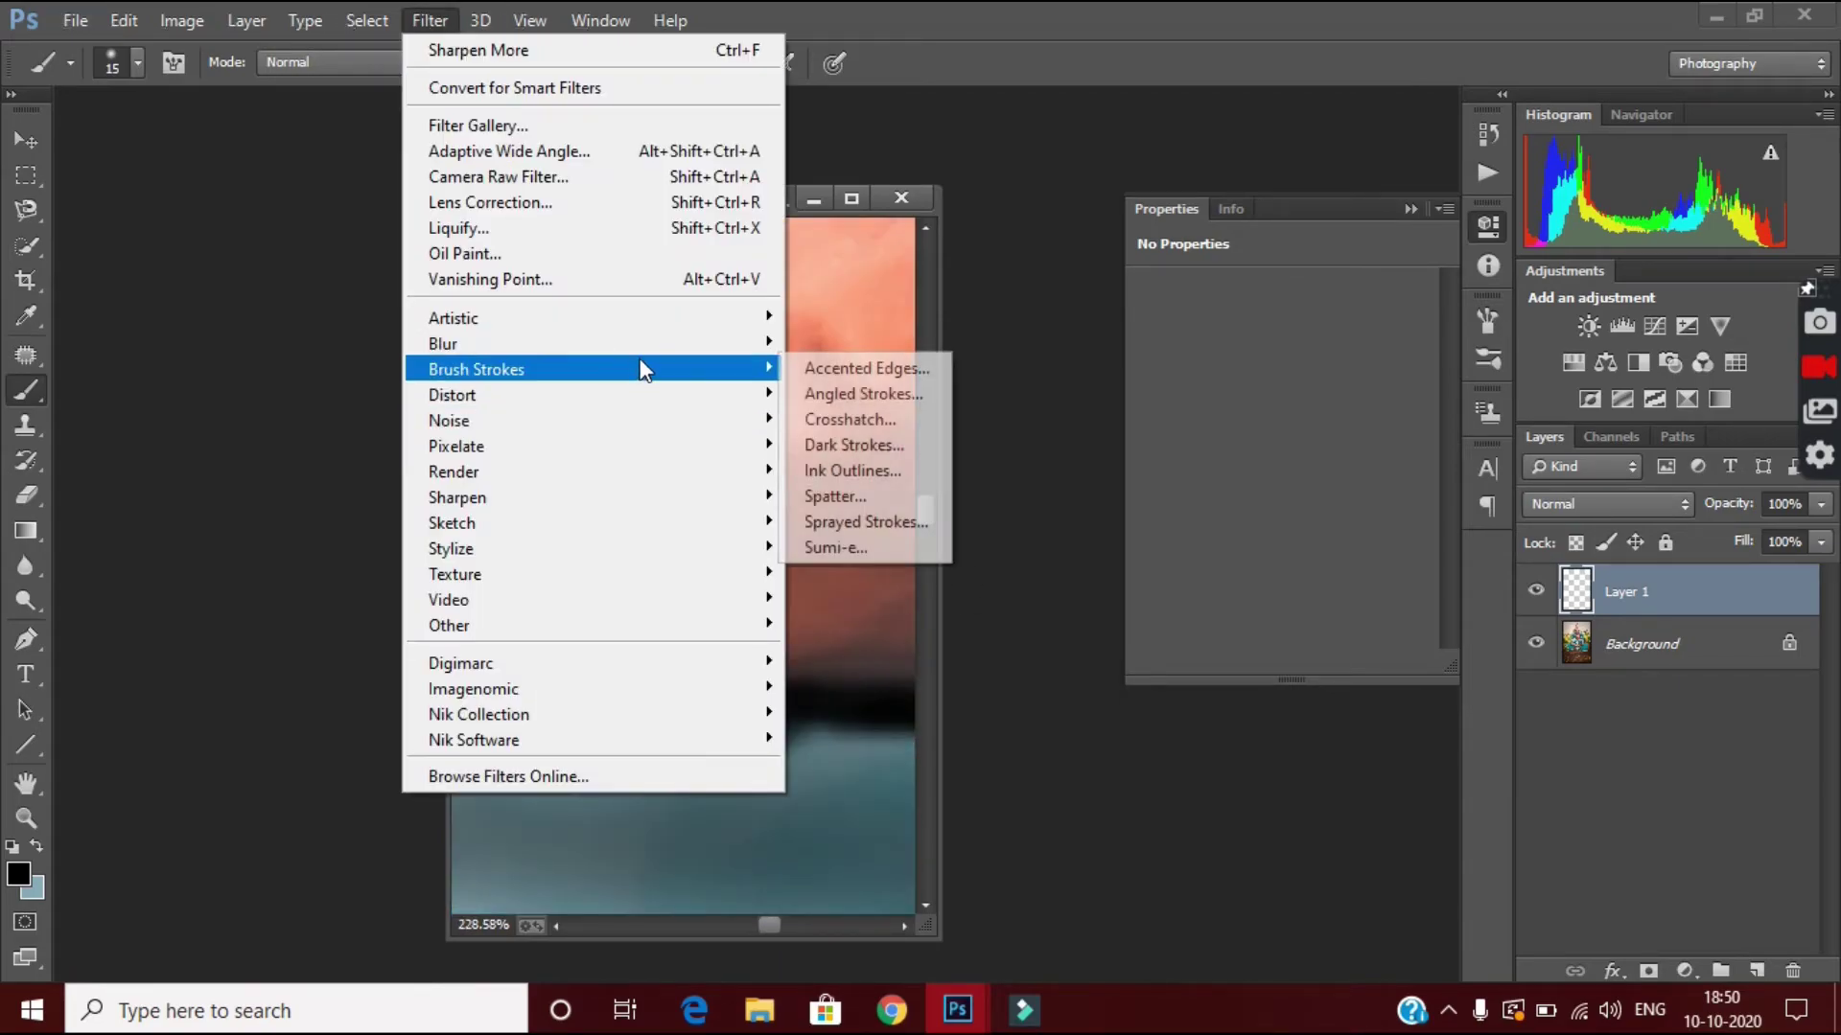
left_click(906, 527)
key("Return")
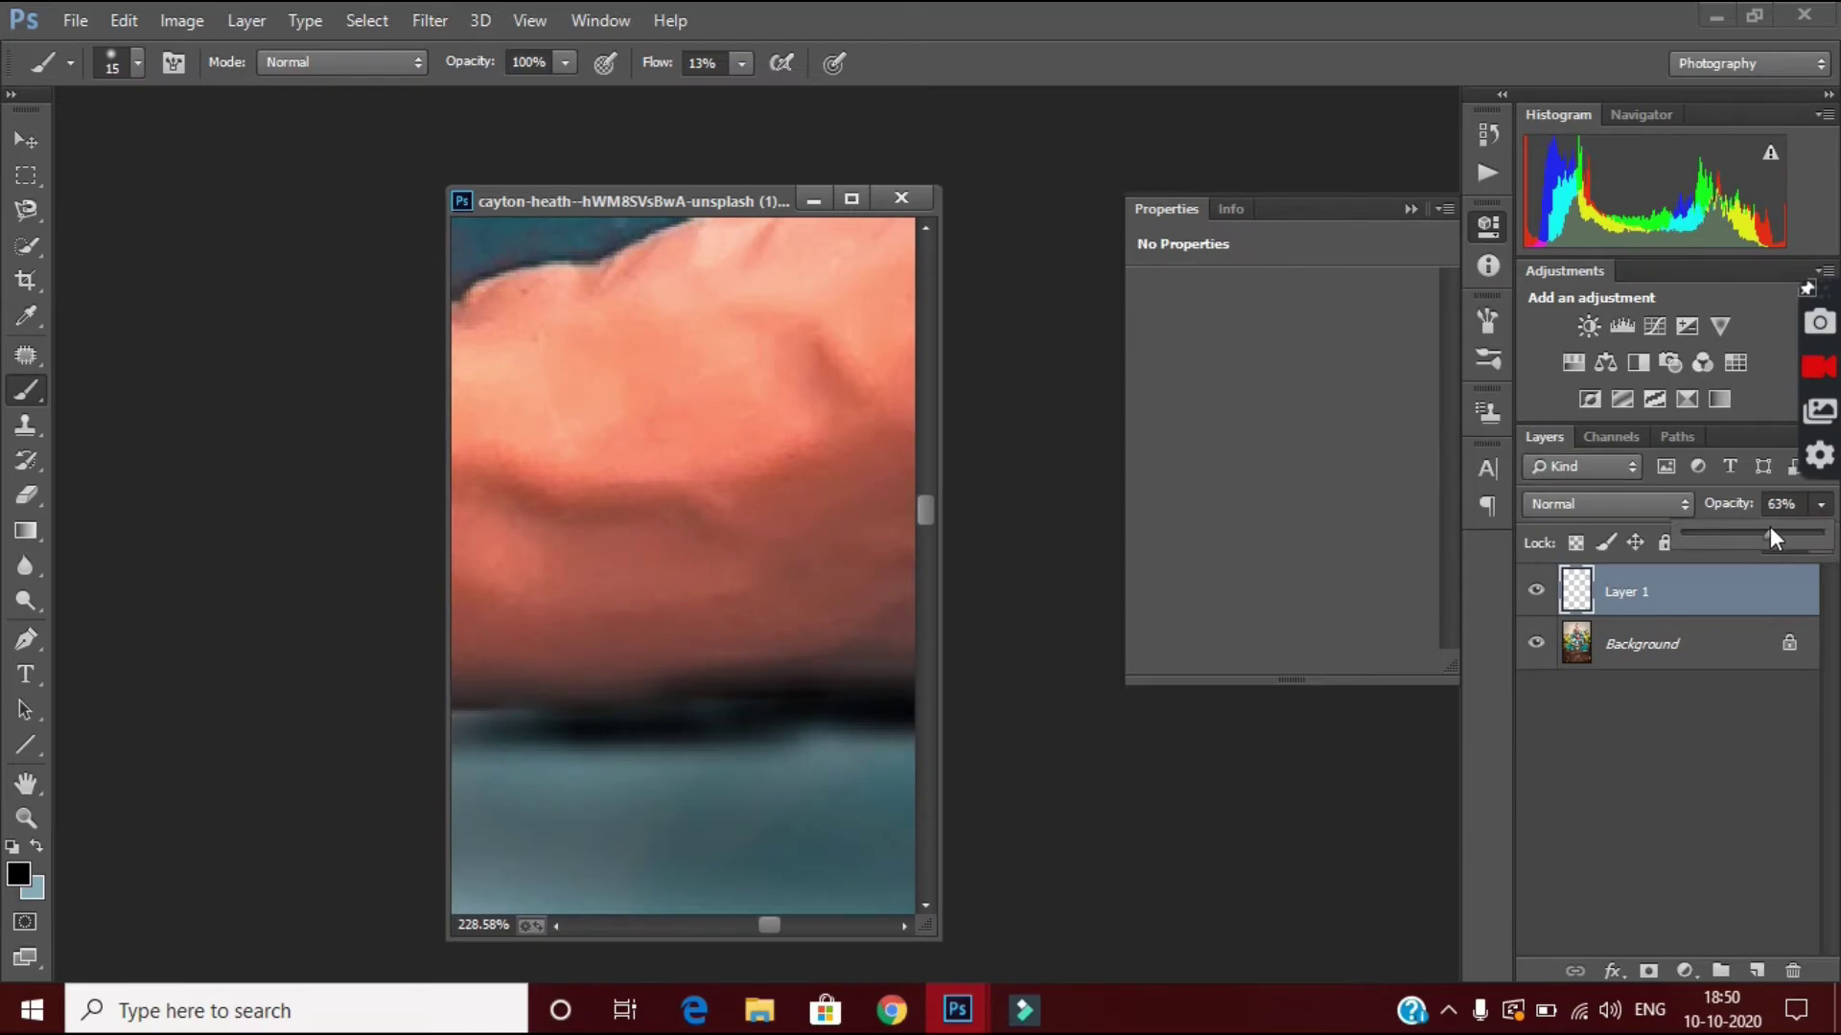
left_click_drag(1769, 537, 1737, 539)
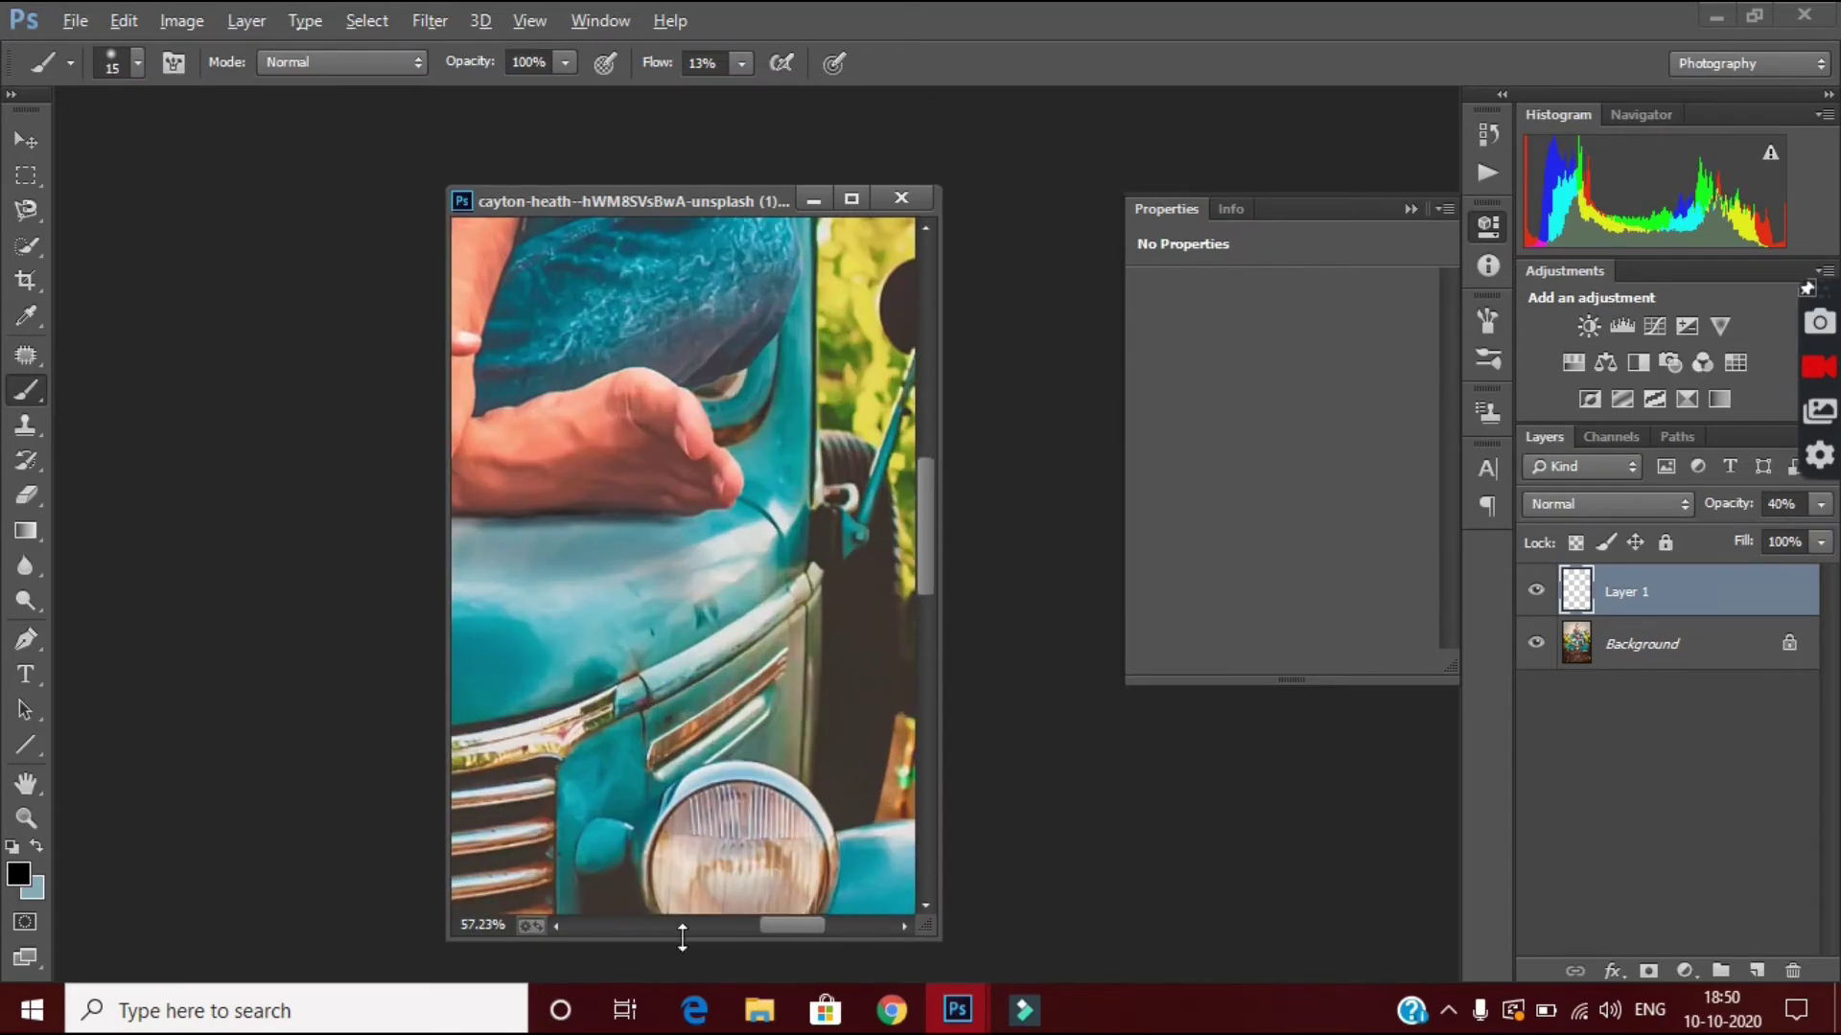
Adjust the brush size and switch to the Eraser to tidy the hand shadow.
scroll(715, 609, "up", 3)
right_click(715, 609)
key("Return")
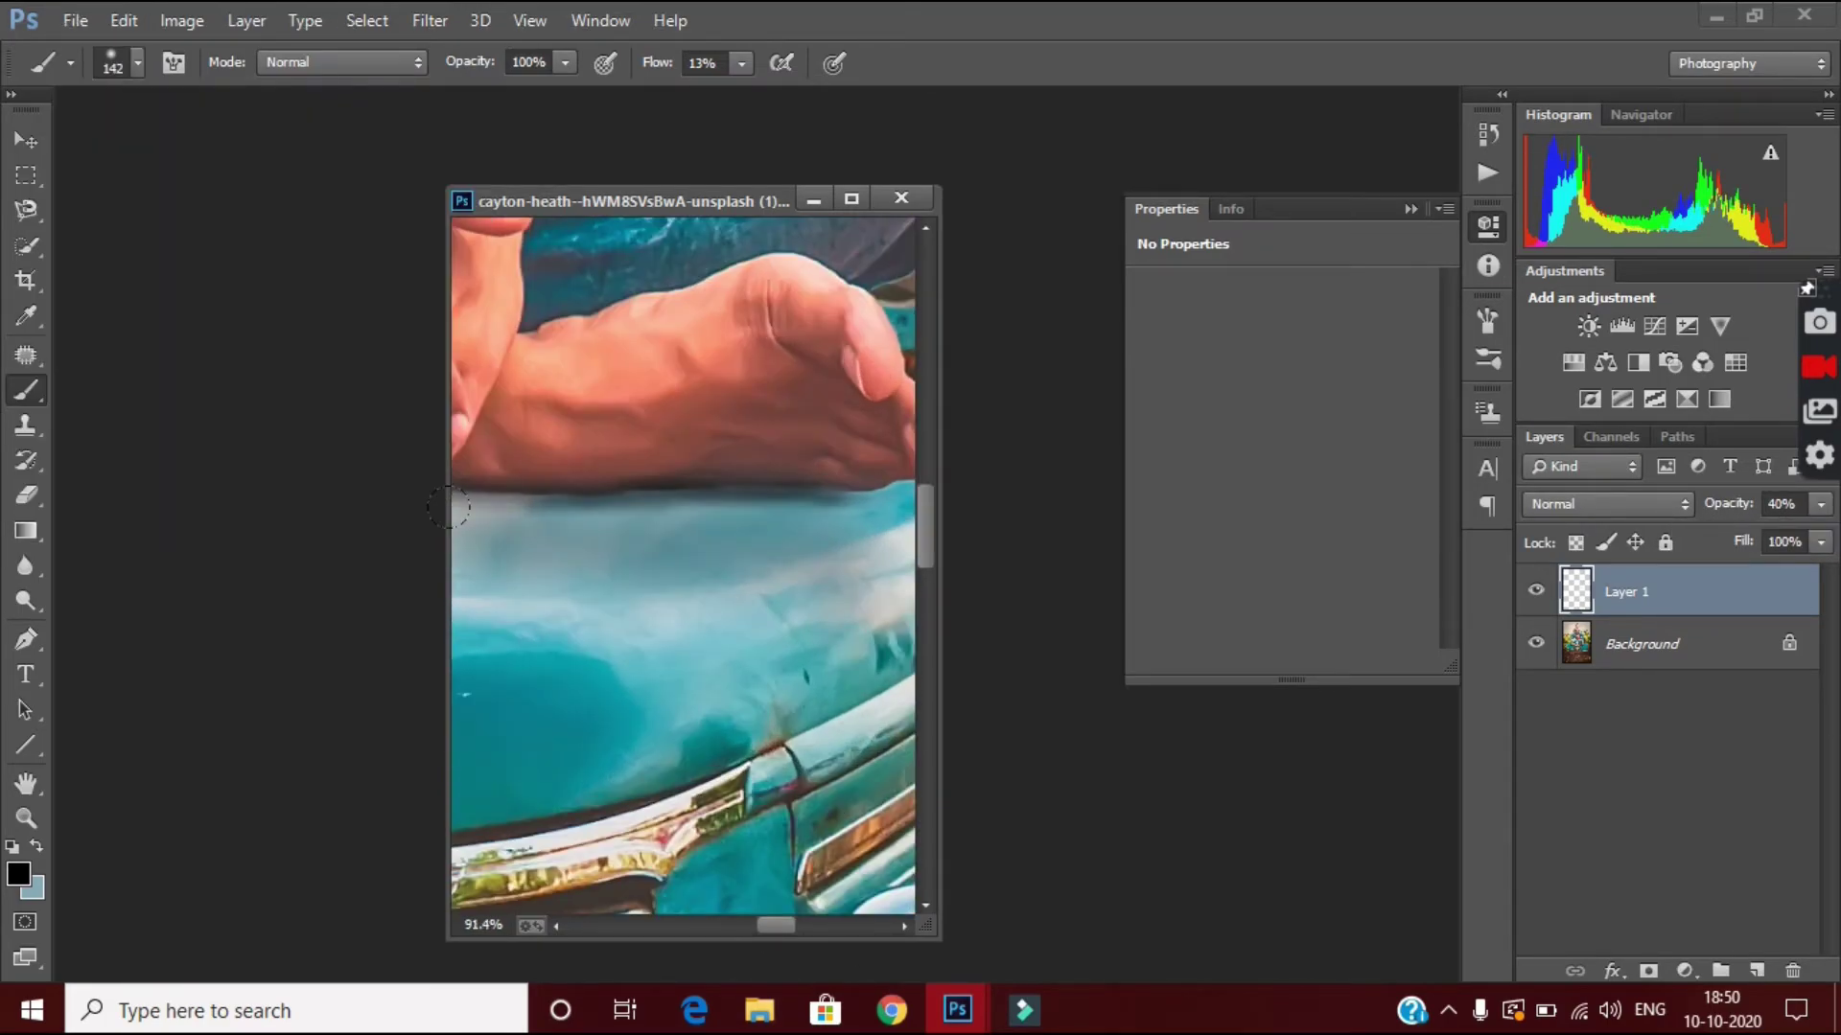
scroll(788, 661, "down", 2)
scroll(789, 661, "down", 2)
scroll(788, 662, "up", 3)
key("e")
scroll(788, 661, "up", 2)
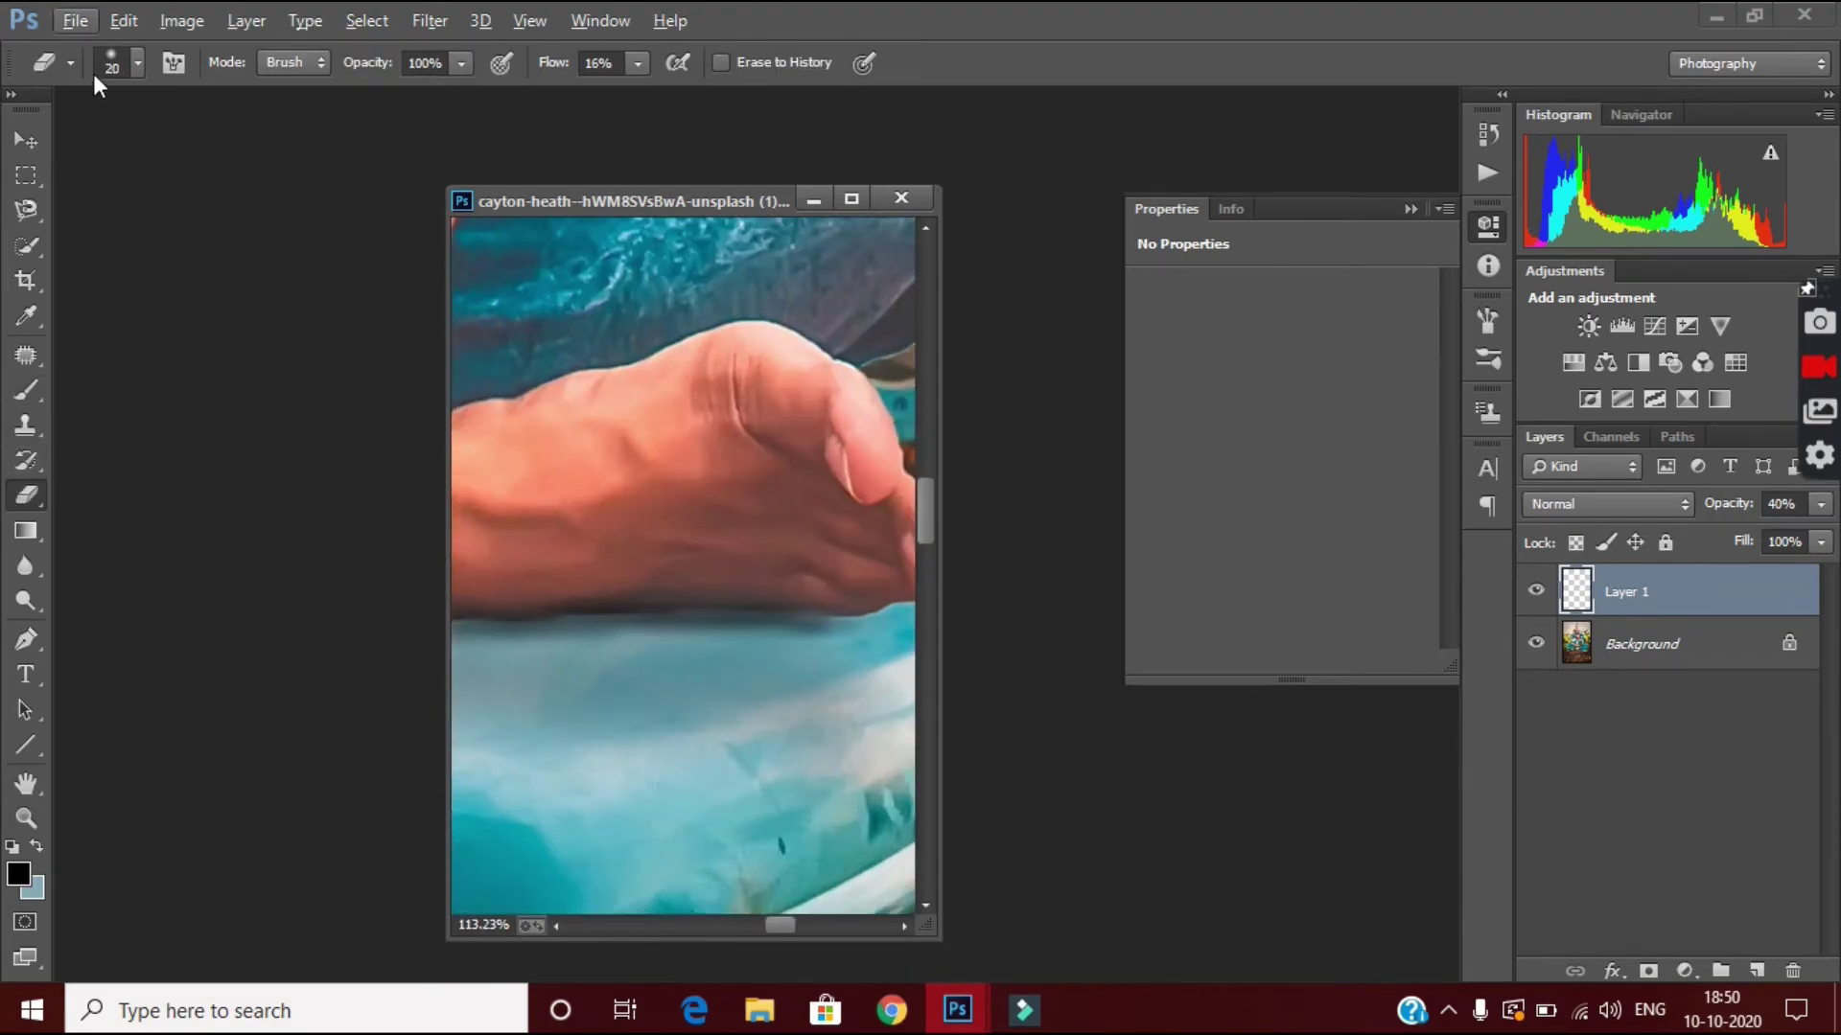
right_click(678, 731)
key("Return")
scroll(814, 757, "down", 3)
scroll(739, 870, "up", 5)
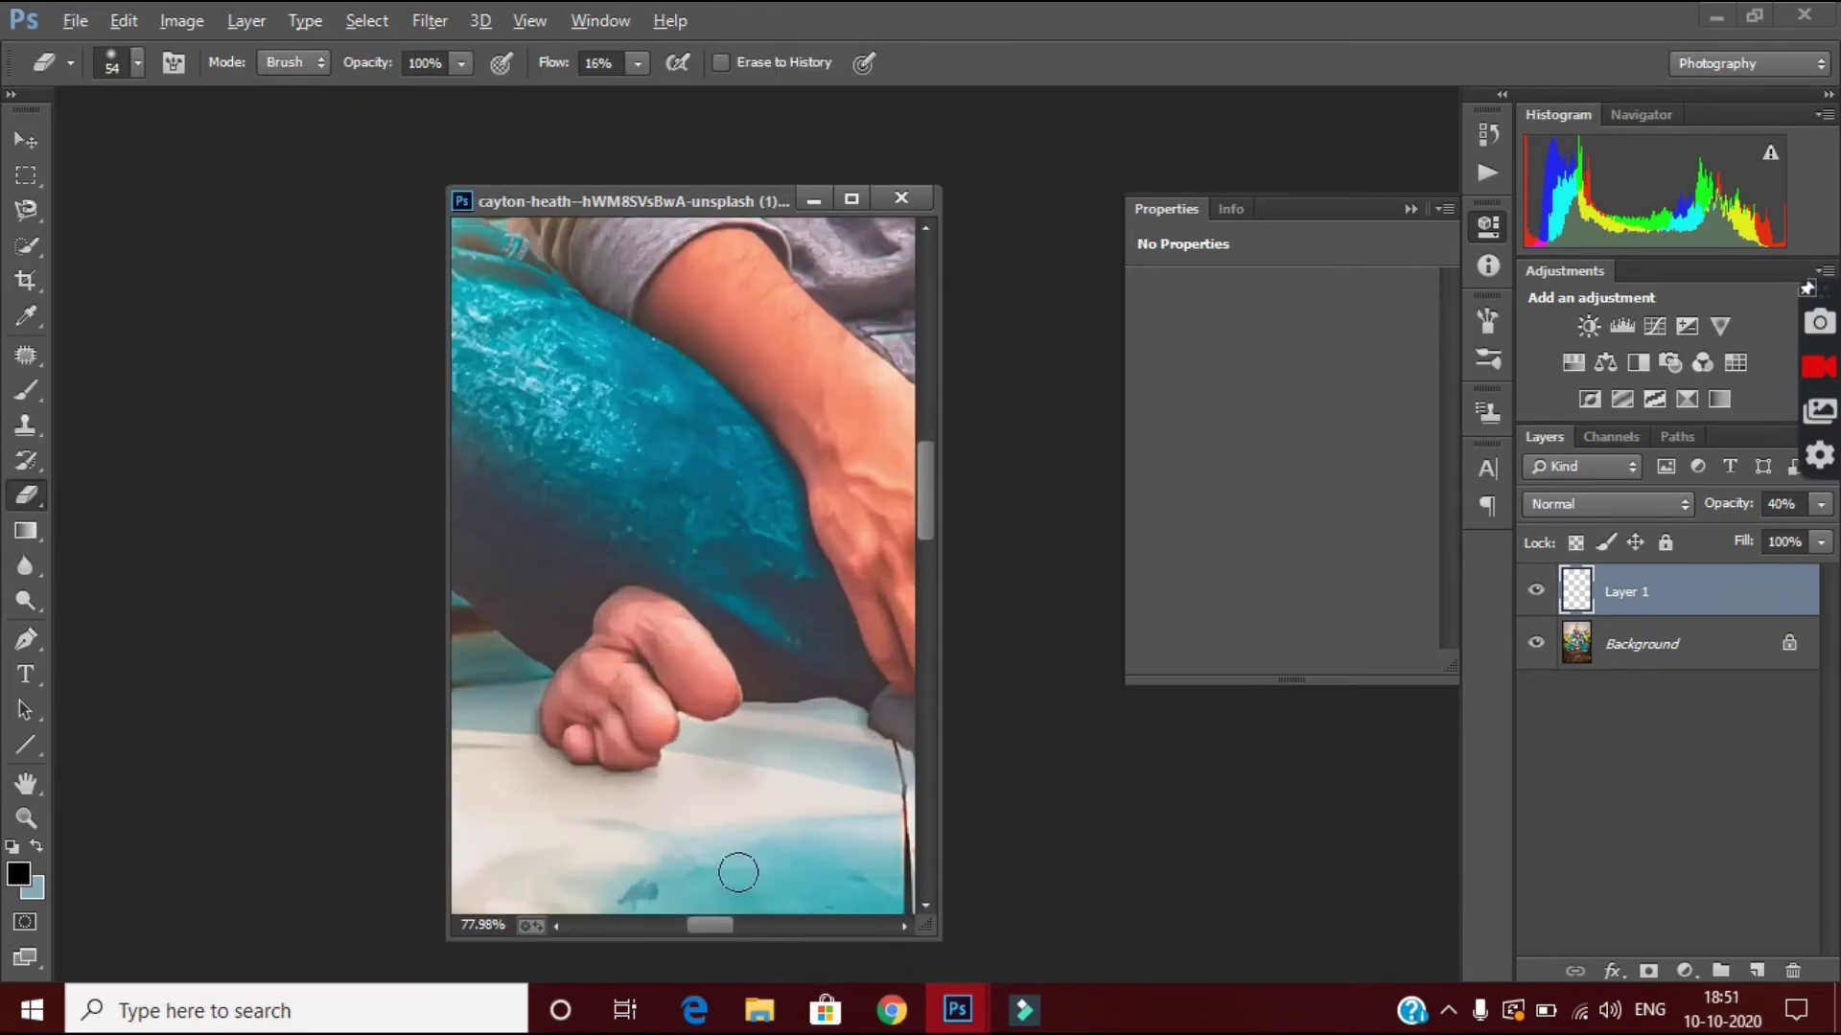
On a new layer, shrink the eraser to about 22 px and paint a dark shadow under the toes.
left_click(1756, 971)
scroll(671, 575, "up", 4)
left_click(141, 57)
left_click(141, 57)
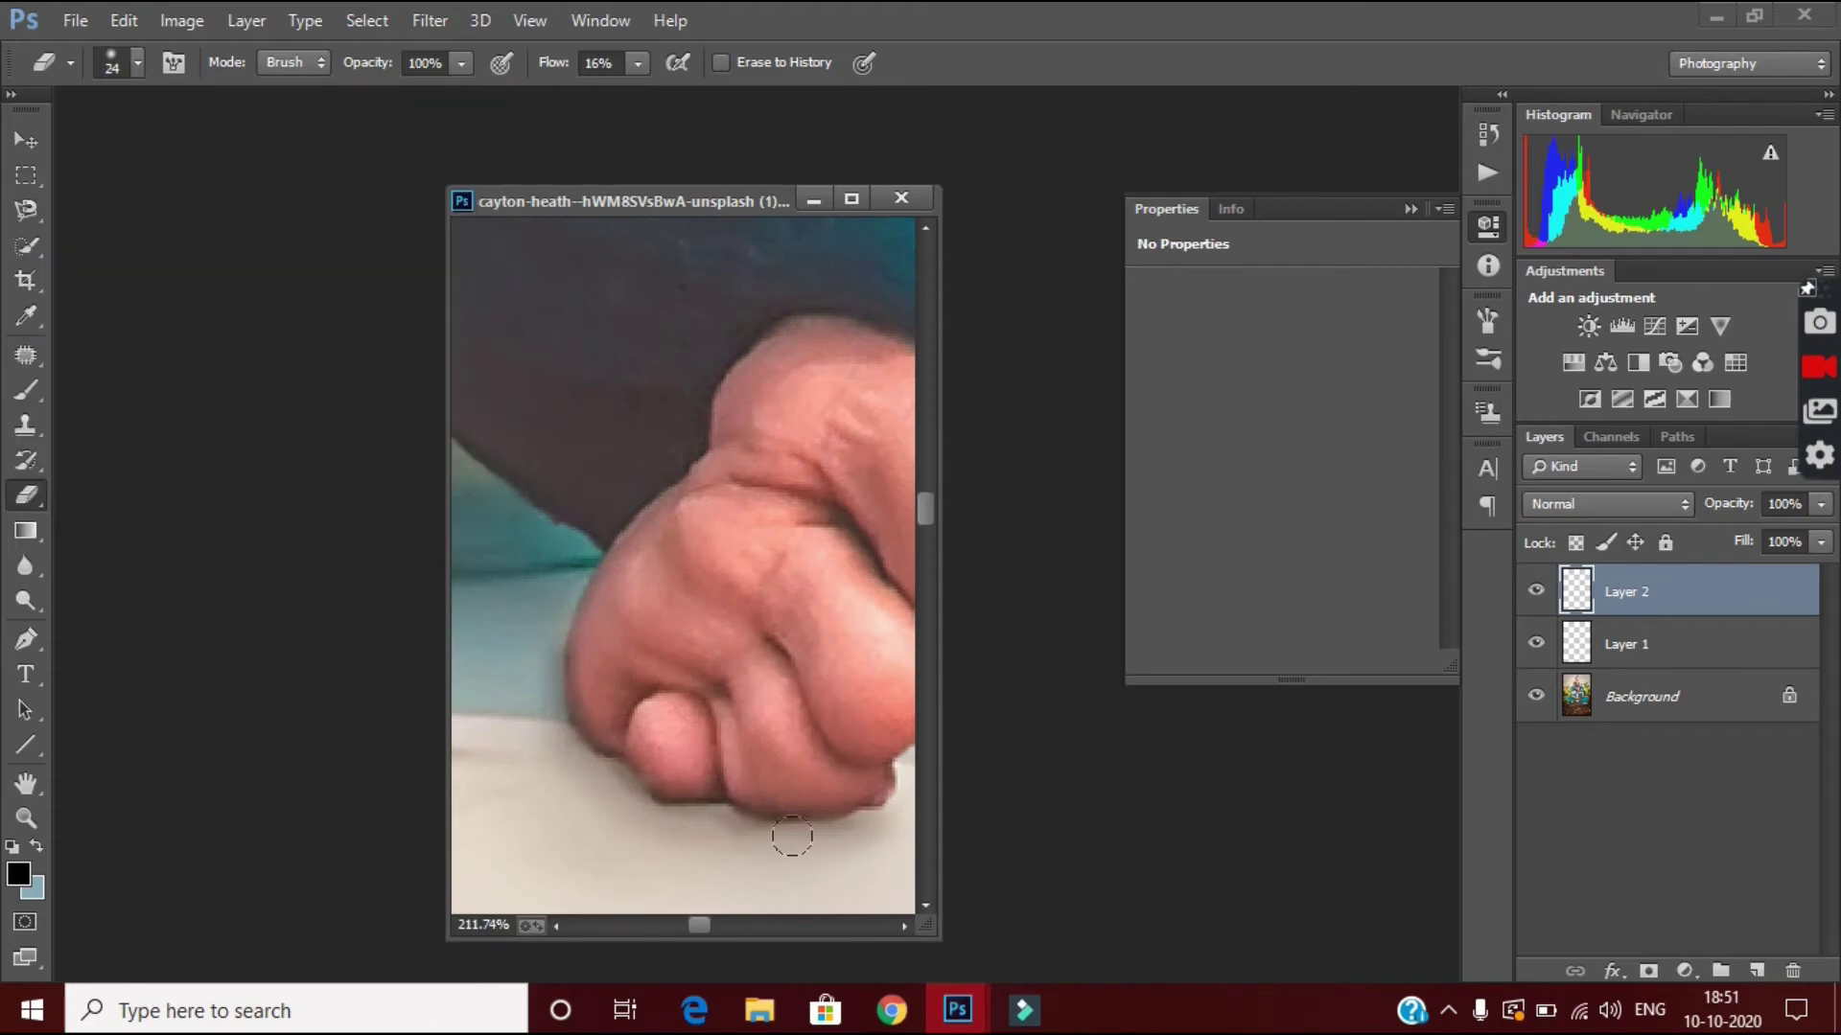
scroll(793, 843, "up", 3)
key("Return")
left_click_drag(158, 148, 161, 148)
key("b")
left_click(137, 62)
key("Return")
mouse_move(729, 763)
left_mouse_down()
mouse_move(760, 751)
mouse_move(576, 748)
mouse_move(810, 773)
mouse_move(920, 815)
left_mouse_up()
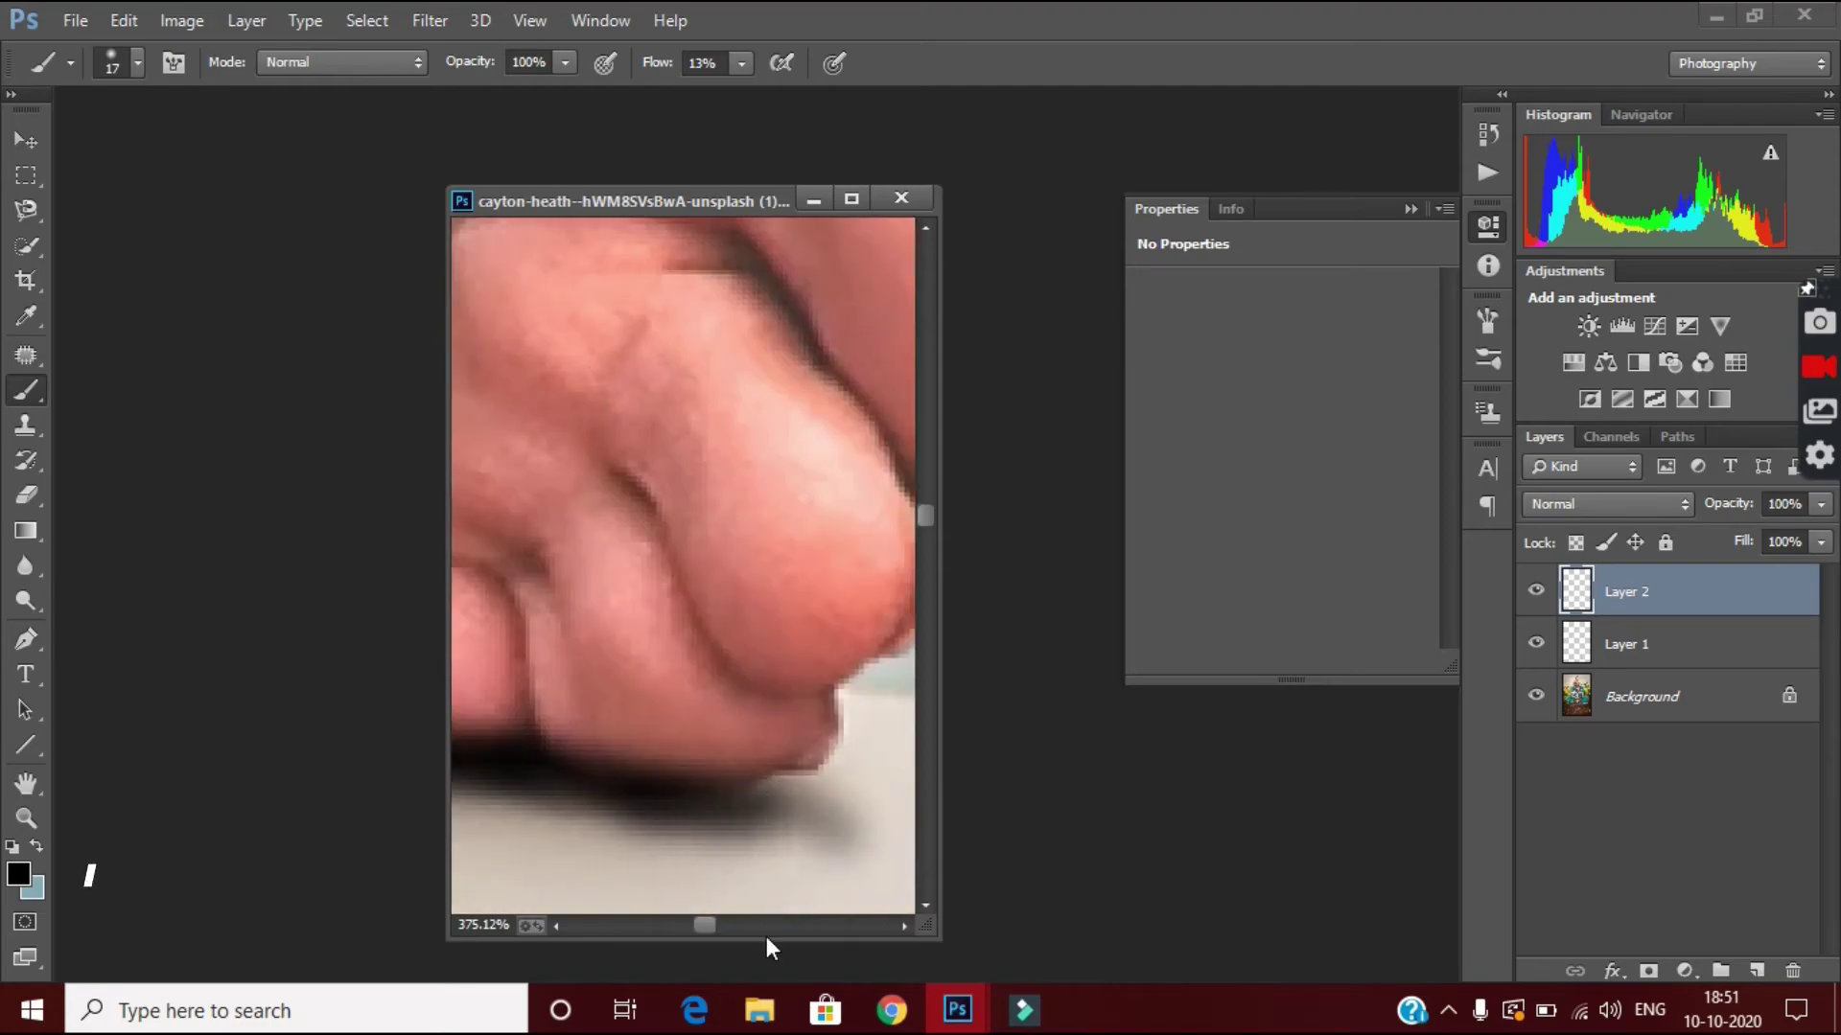
left_click_drag(702, 925, 696, 925)
Enlarge the brush to 48 px and lower the painting opacity to 55%.
left_click_drag(563, 91, 504, 91)
left_click(137, 63)
left_click_drag(157, 148, 192, 148)
key("Return")
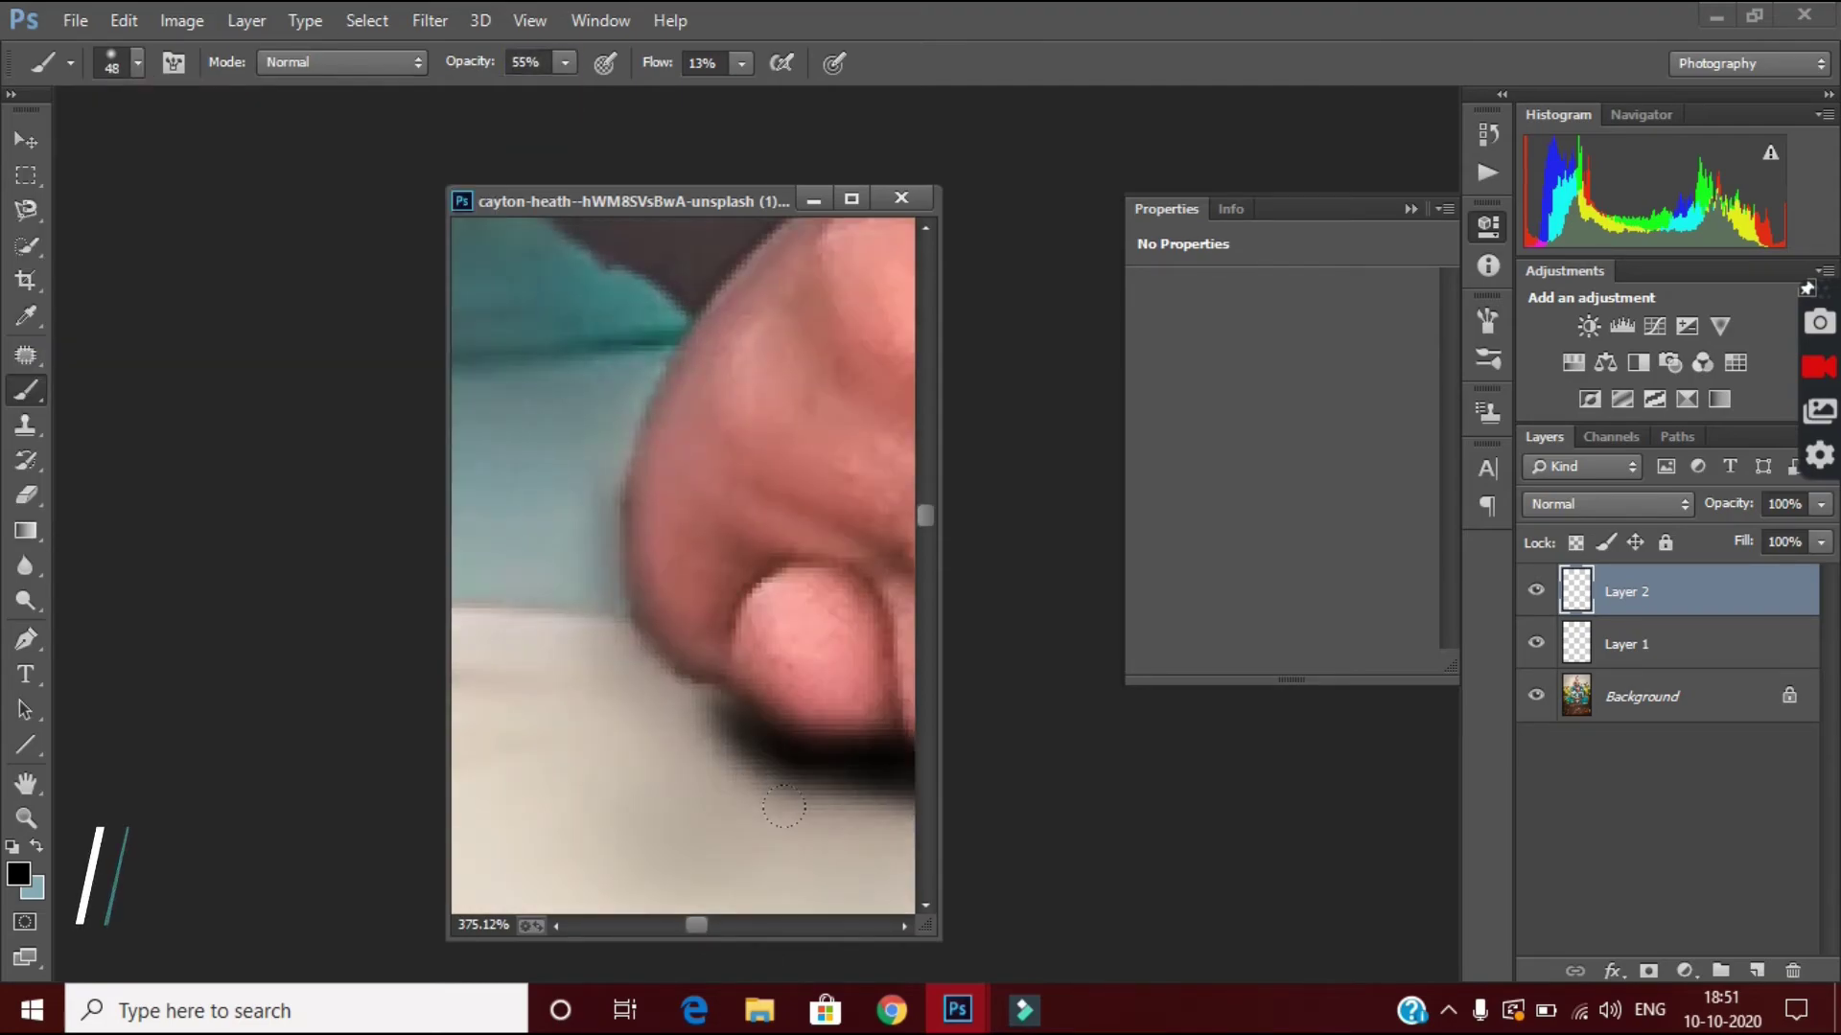
scroll(682, 566, "down", 5)
Gaussian-blur the toe shadow and adjust Layer 2 opacity (29%, then 62%).
left_click_drag(1820, 503, 1724, 534)
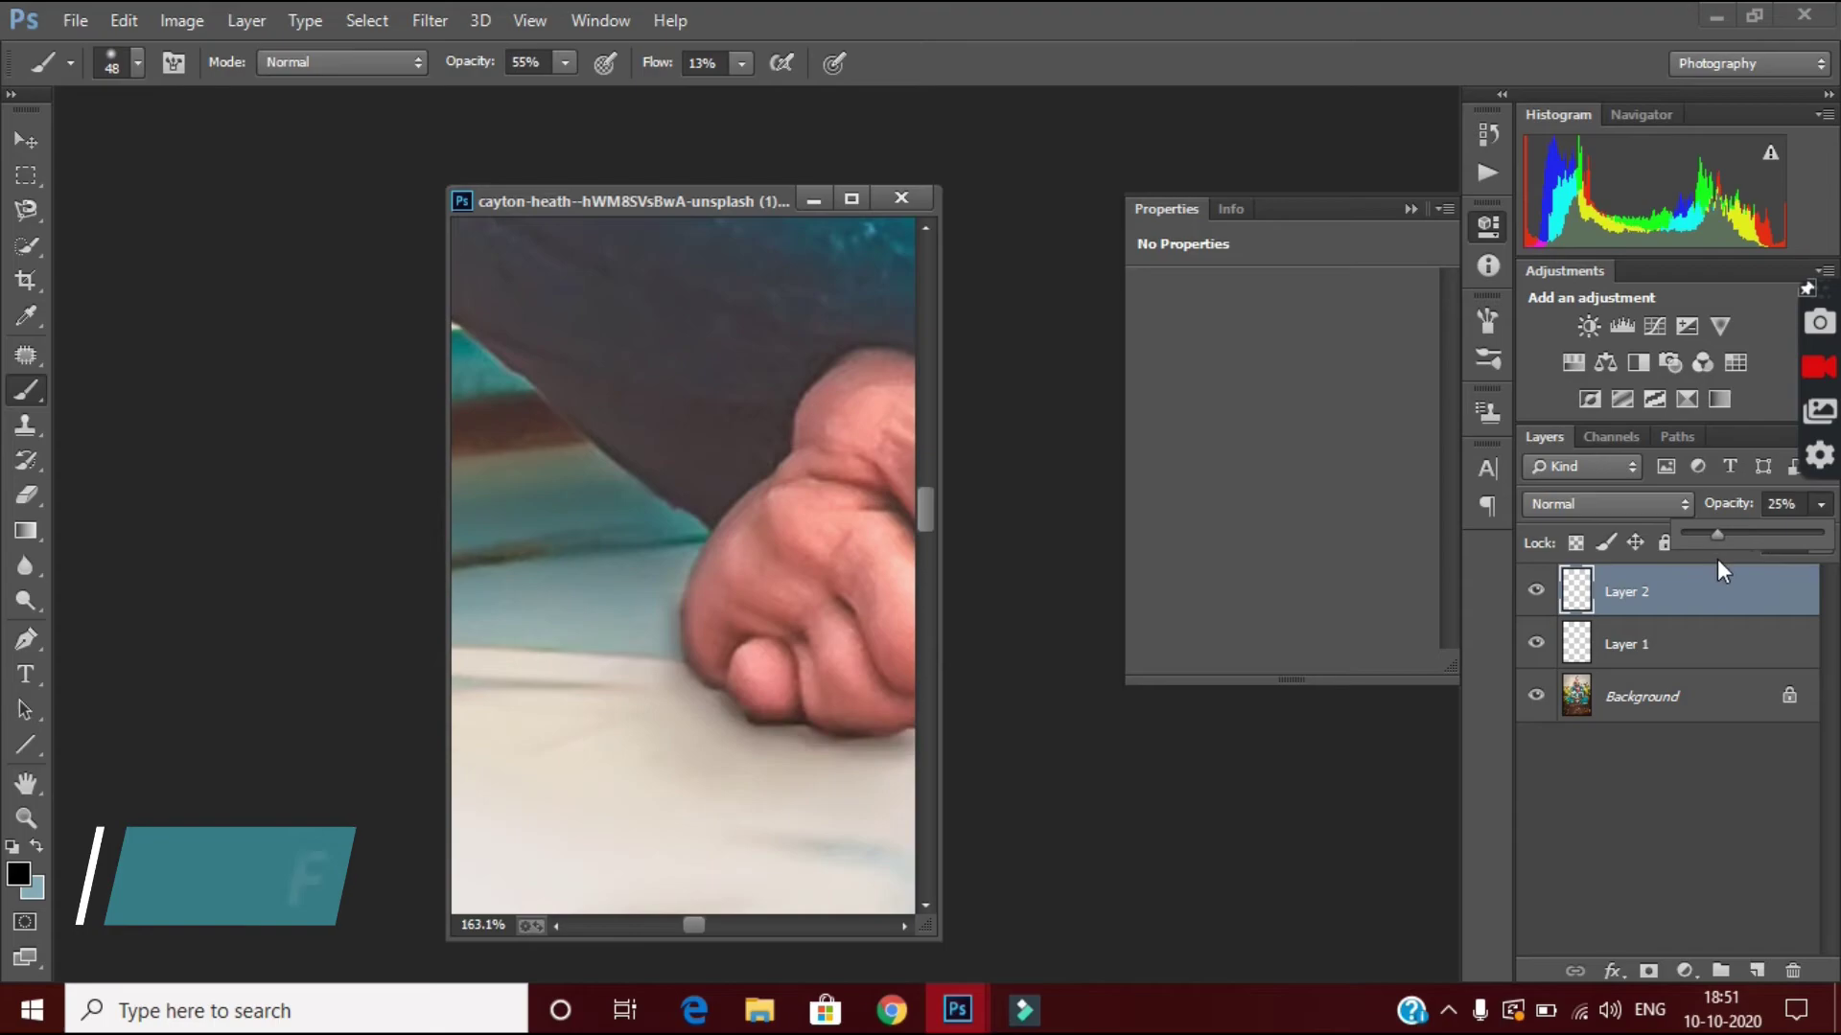
key("ctrl+minus")
key("ctrl+minus")
left_click(421, 20)
left_click(863, 527)
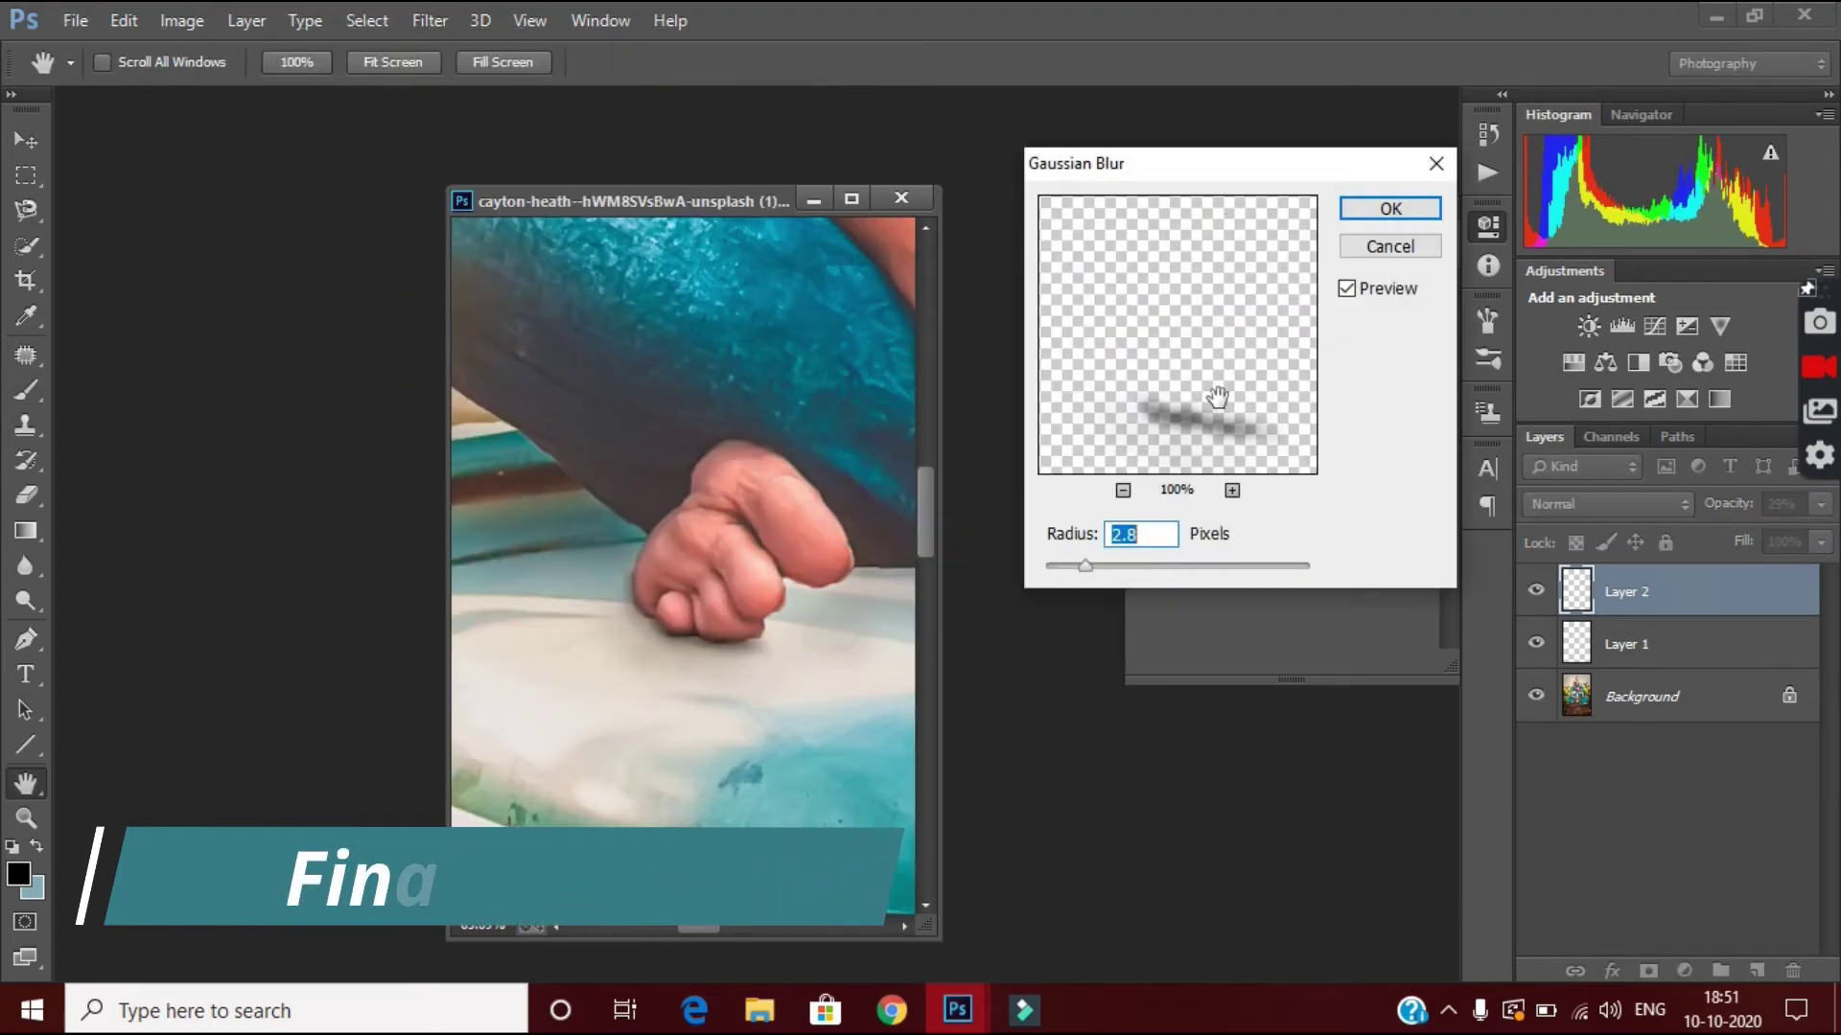
left_click(1371, 203)
left_click_drag(1725, 551, 1774, 528)
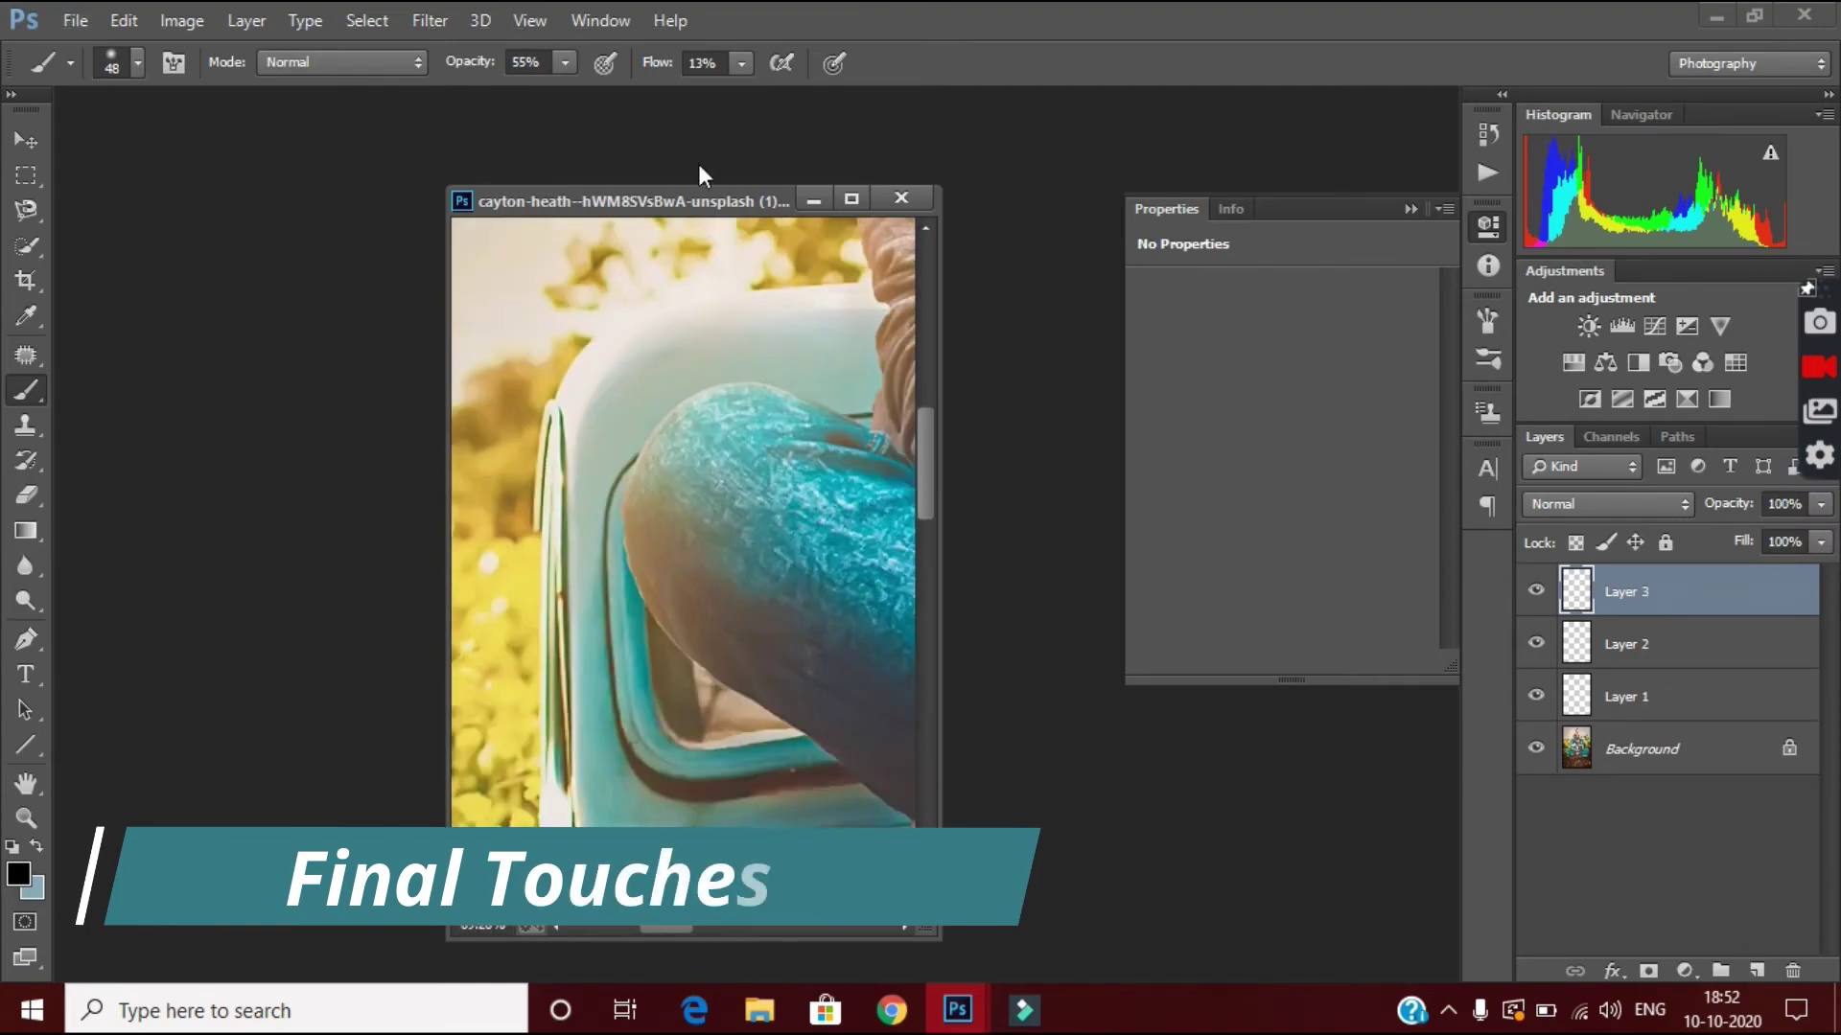
Paint and blur a dark shadow along the truck edge beside the leg.
left_click_drag(738, 775, 825, 812)
mouse_move(780, 743)
left_mouse_down()
mouse_move(793, 756)
mouse_move(764, 793)
left_mouse_up()
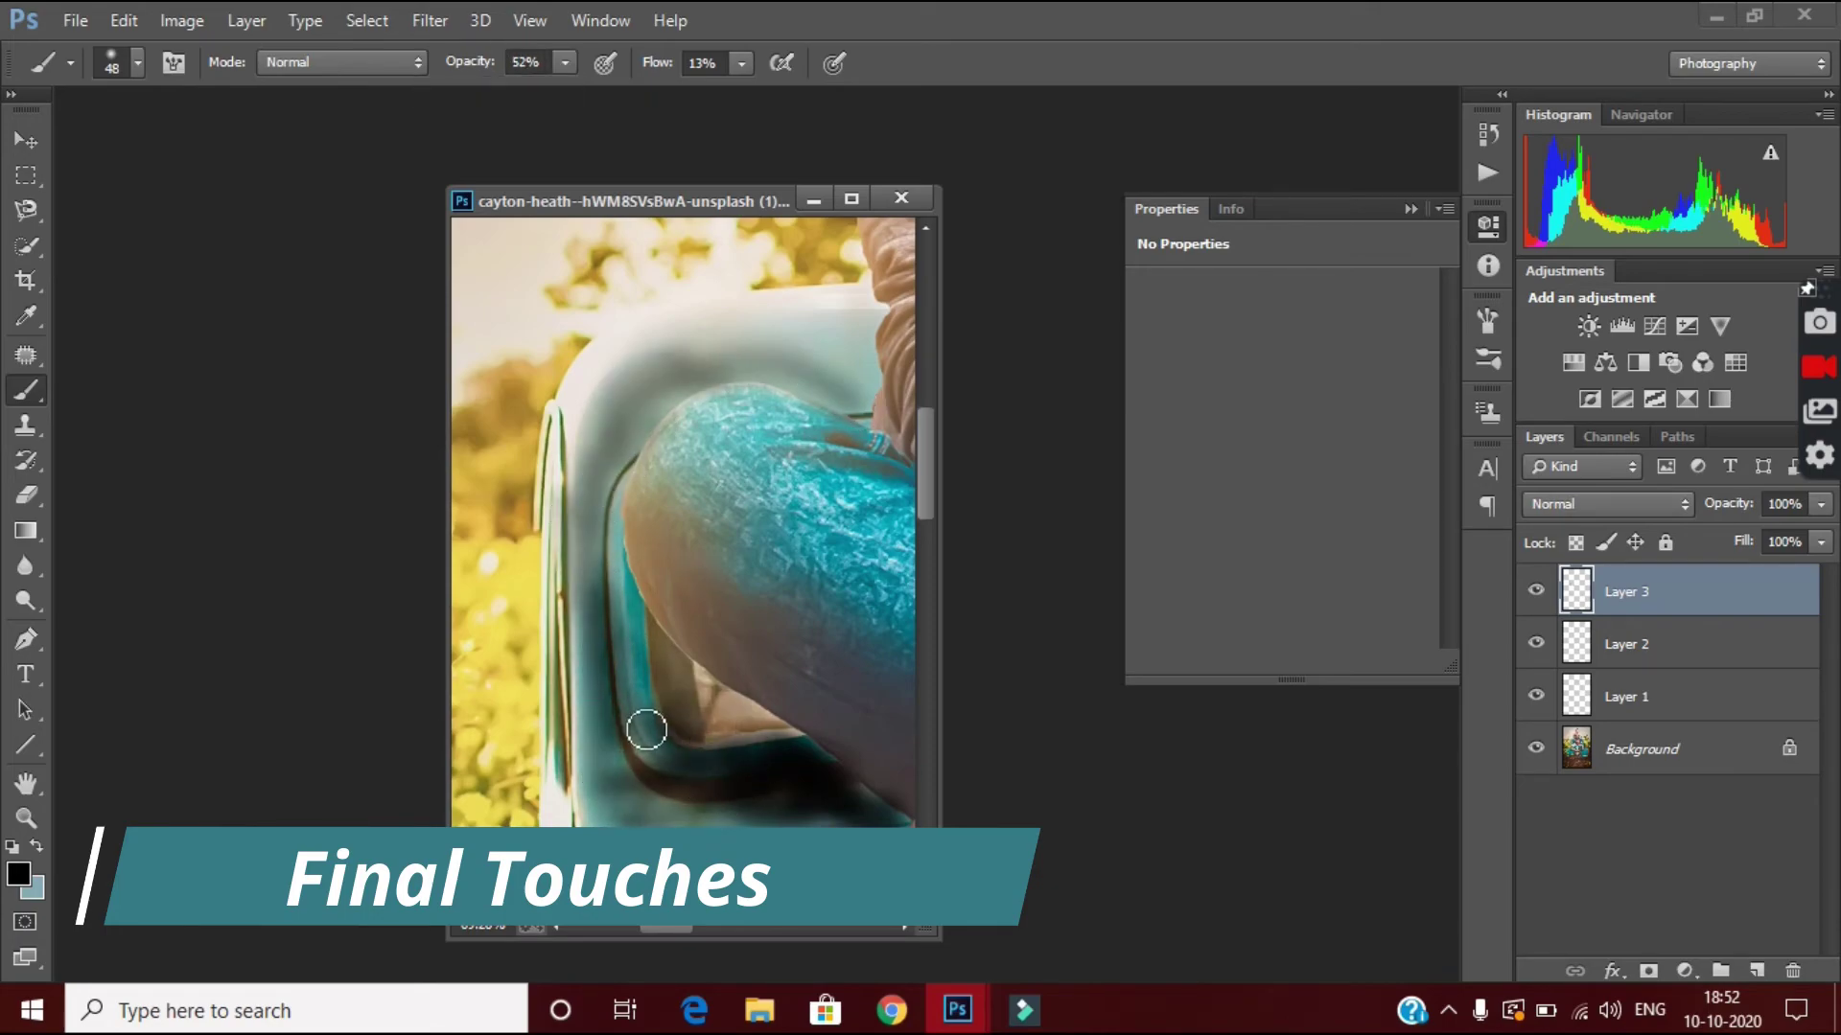
left_click(429, 20)
left_click(844, 489)
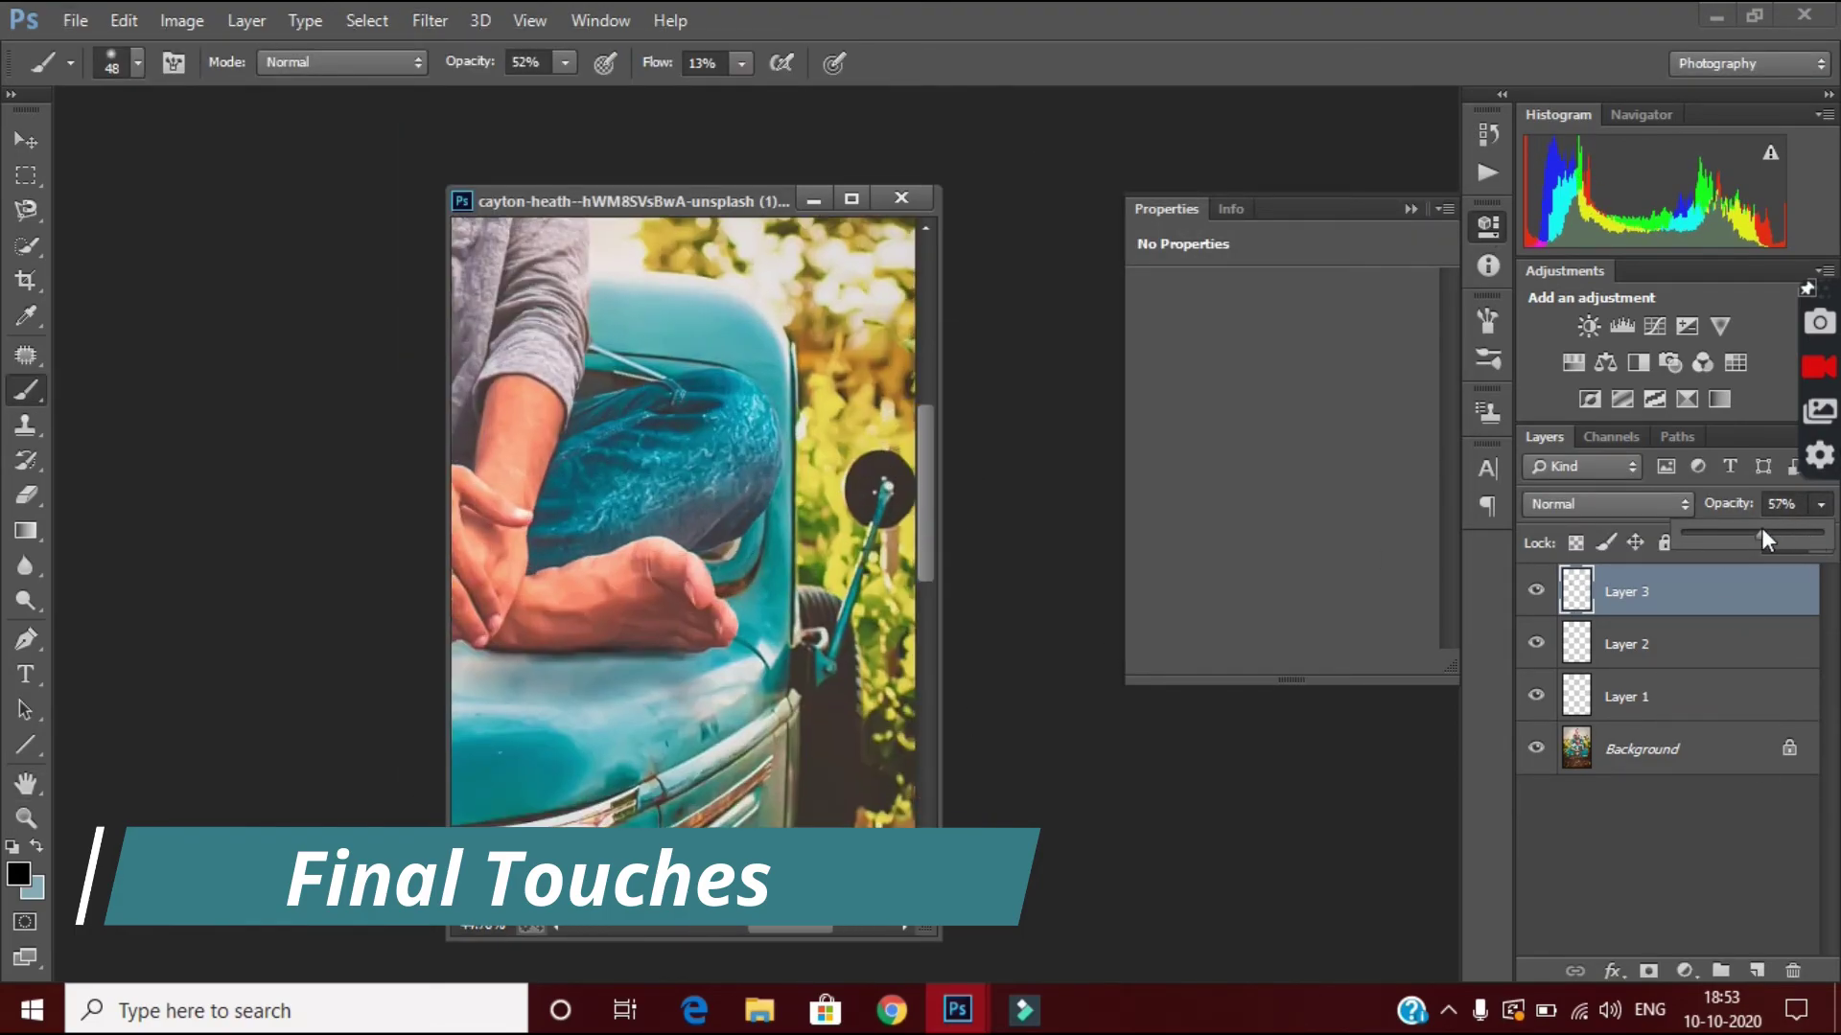
Shade the teal rim under the hands at 69% brush strength, layer opacity 33%.
mouse_move(677, 684)
left_mouse_down()
mouse_move(767, 633)
mouse_move(671, 748)
left_mouse_up()
left_click_drag(757, 594, 652, 728)
key("6")
key("9")
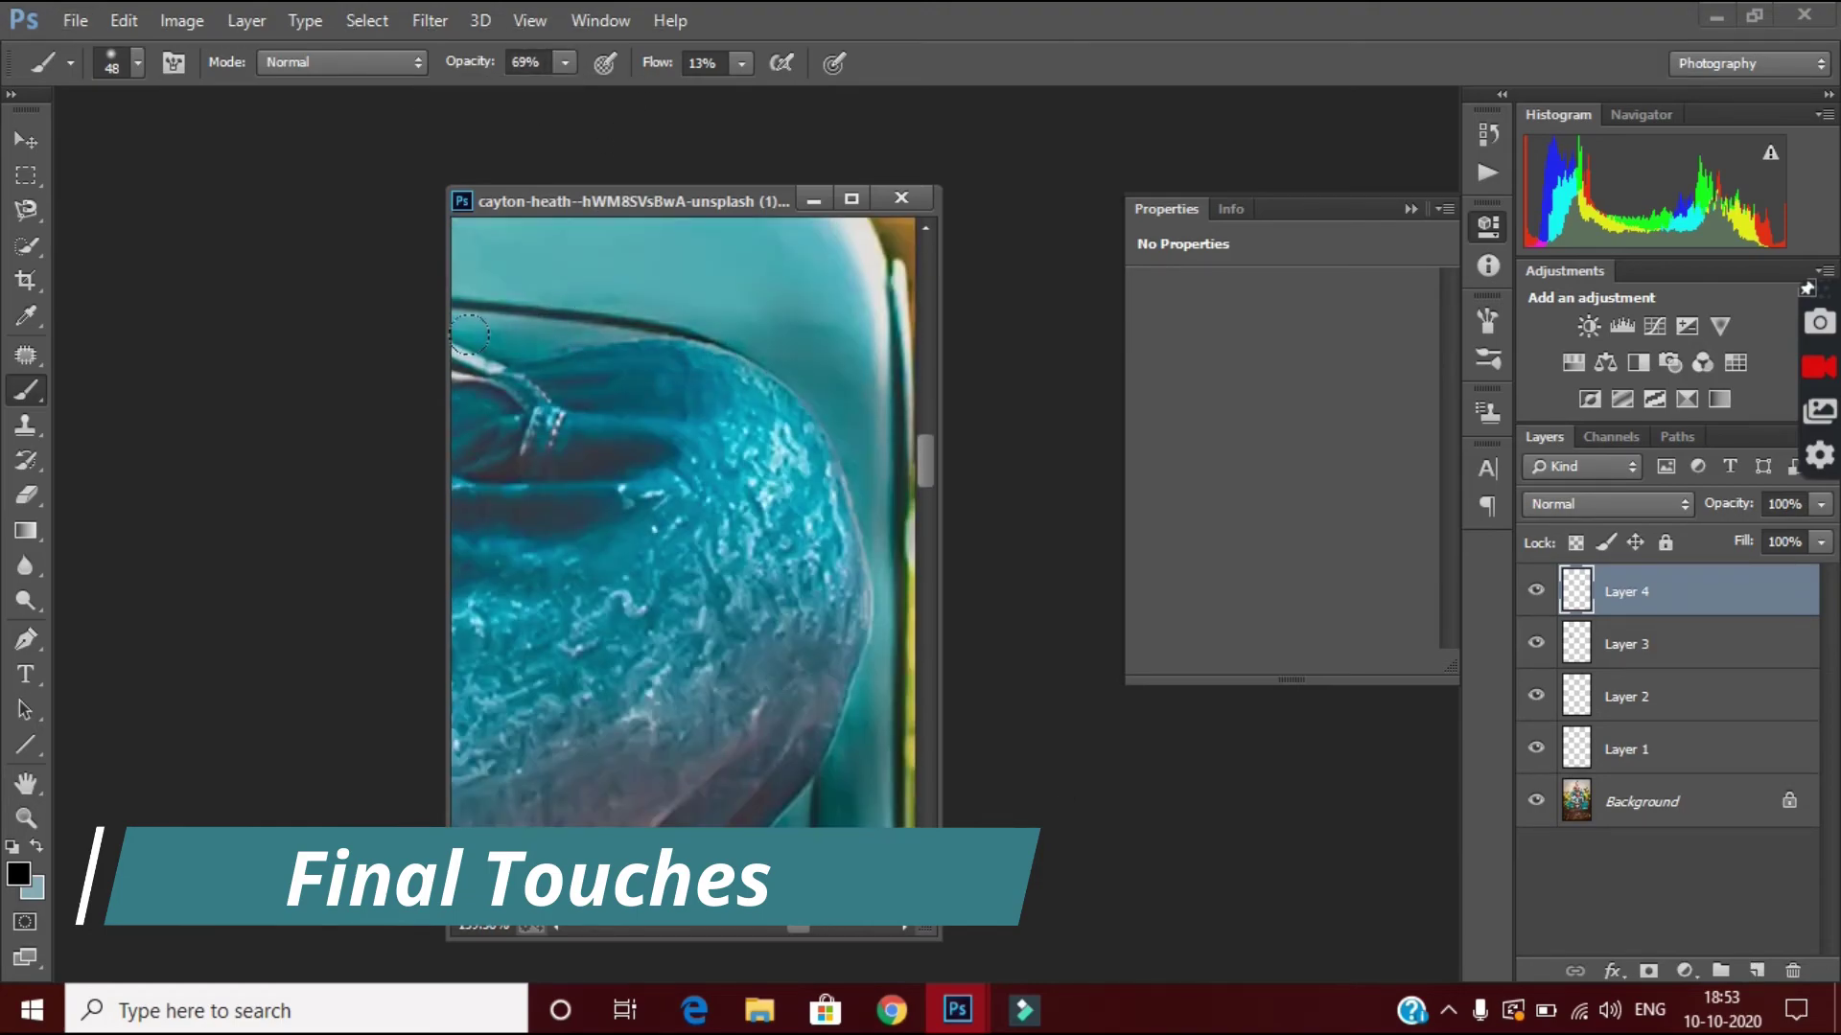
mouse_move(1821, 503)
left_mouse_down()
mouse_move(1726, 516)
mouse_move(1822, 548)
left_mouse_up()
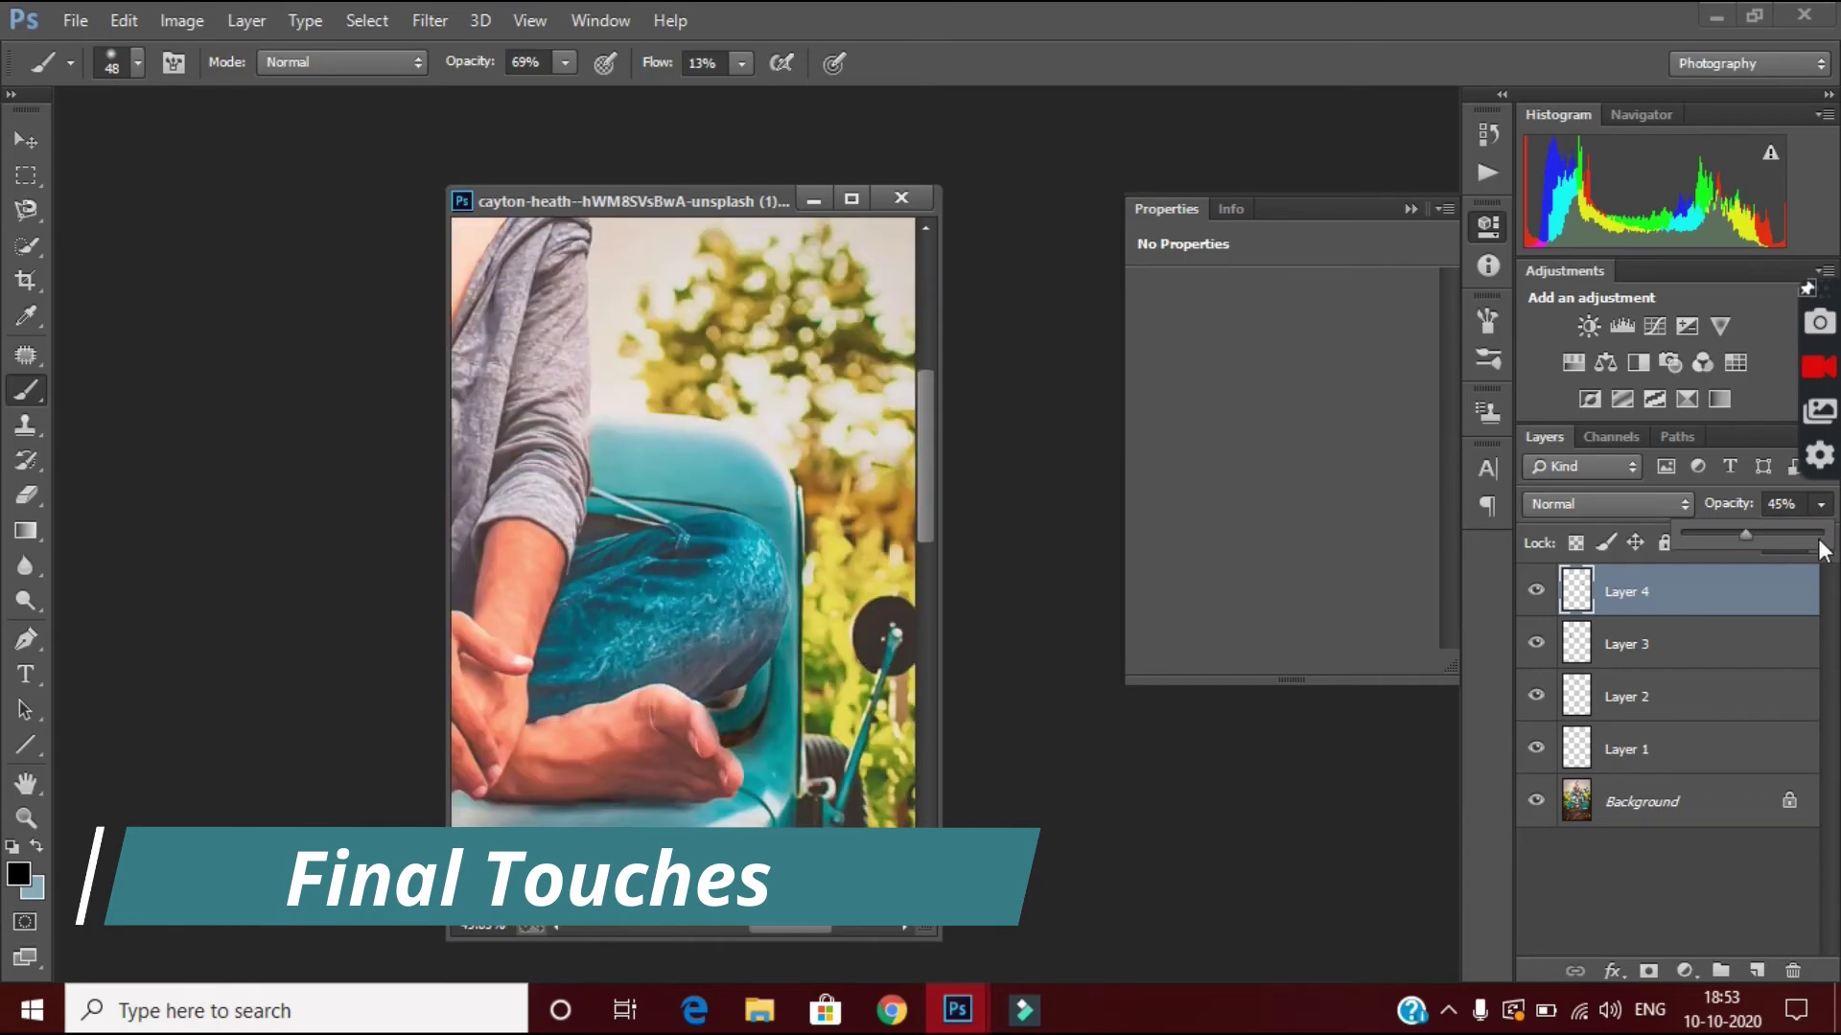
left_click_drag(1712, 533, 1729, 535)
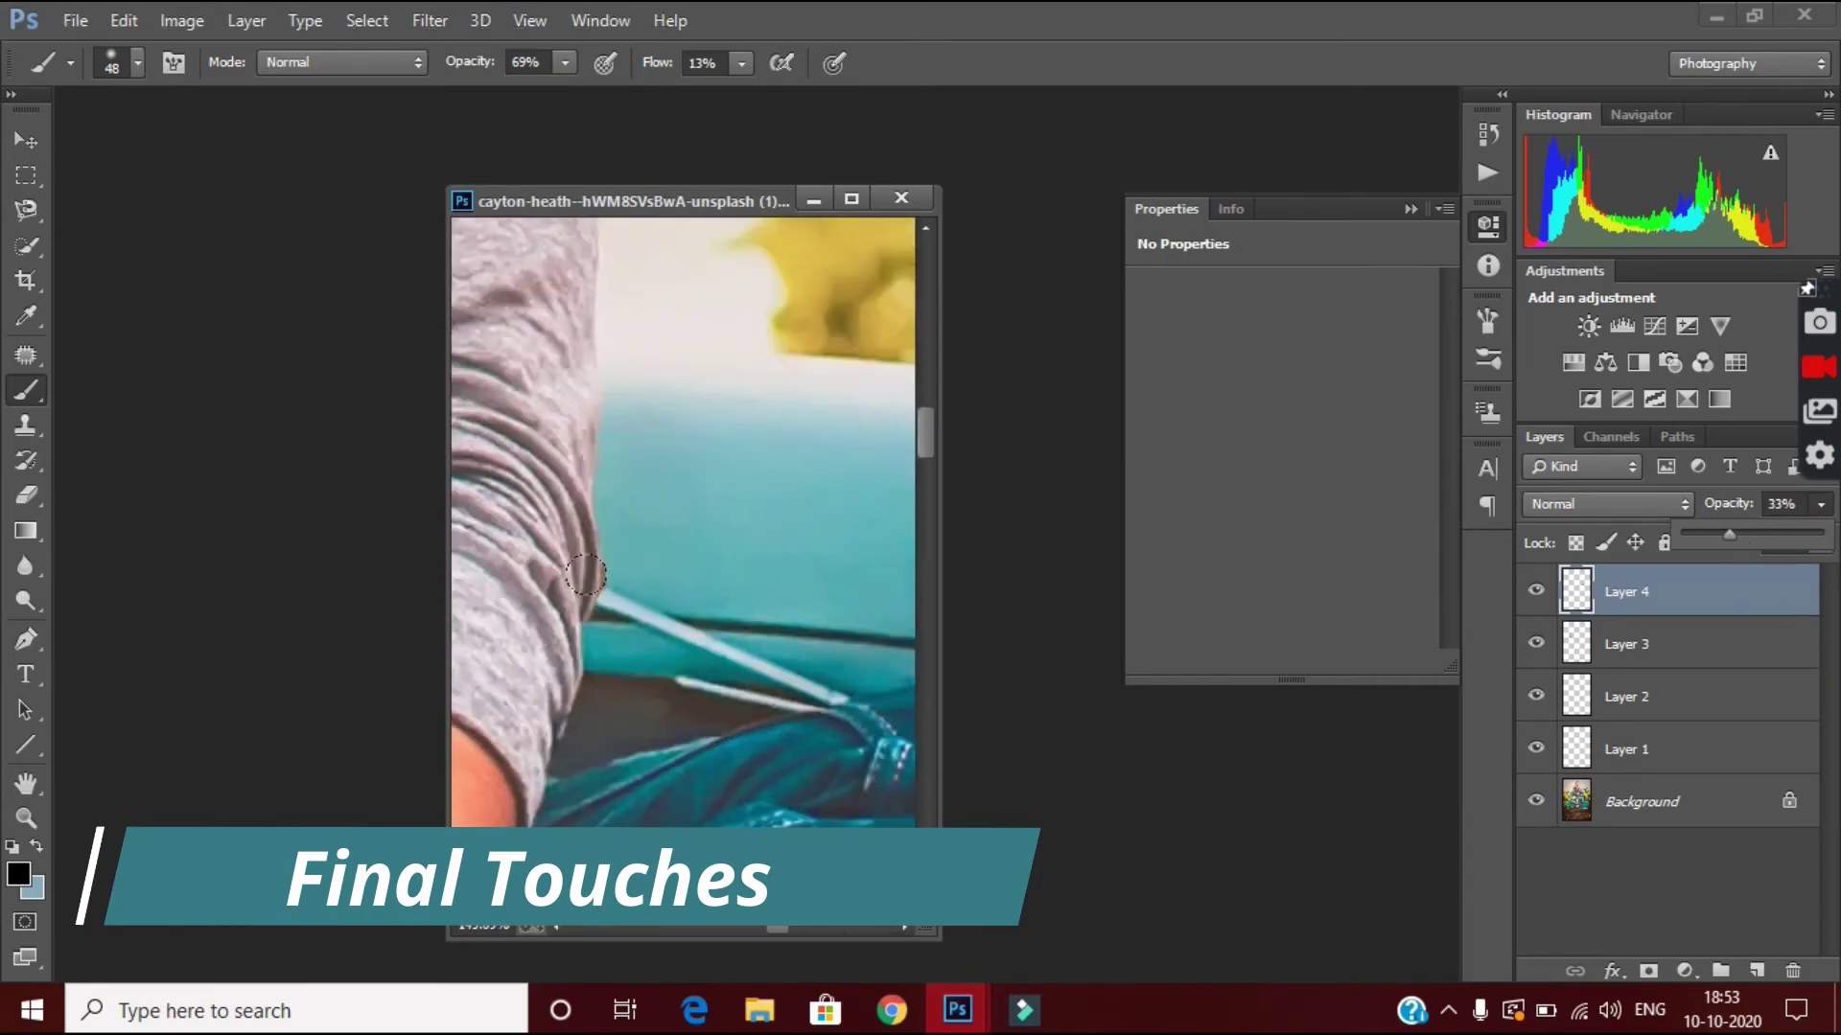
Review the shadowed image before merging all layers into the Background.
scroll(612, 489, "down", 3)
scroll(683, 527, "up", 2)
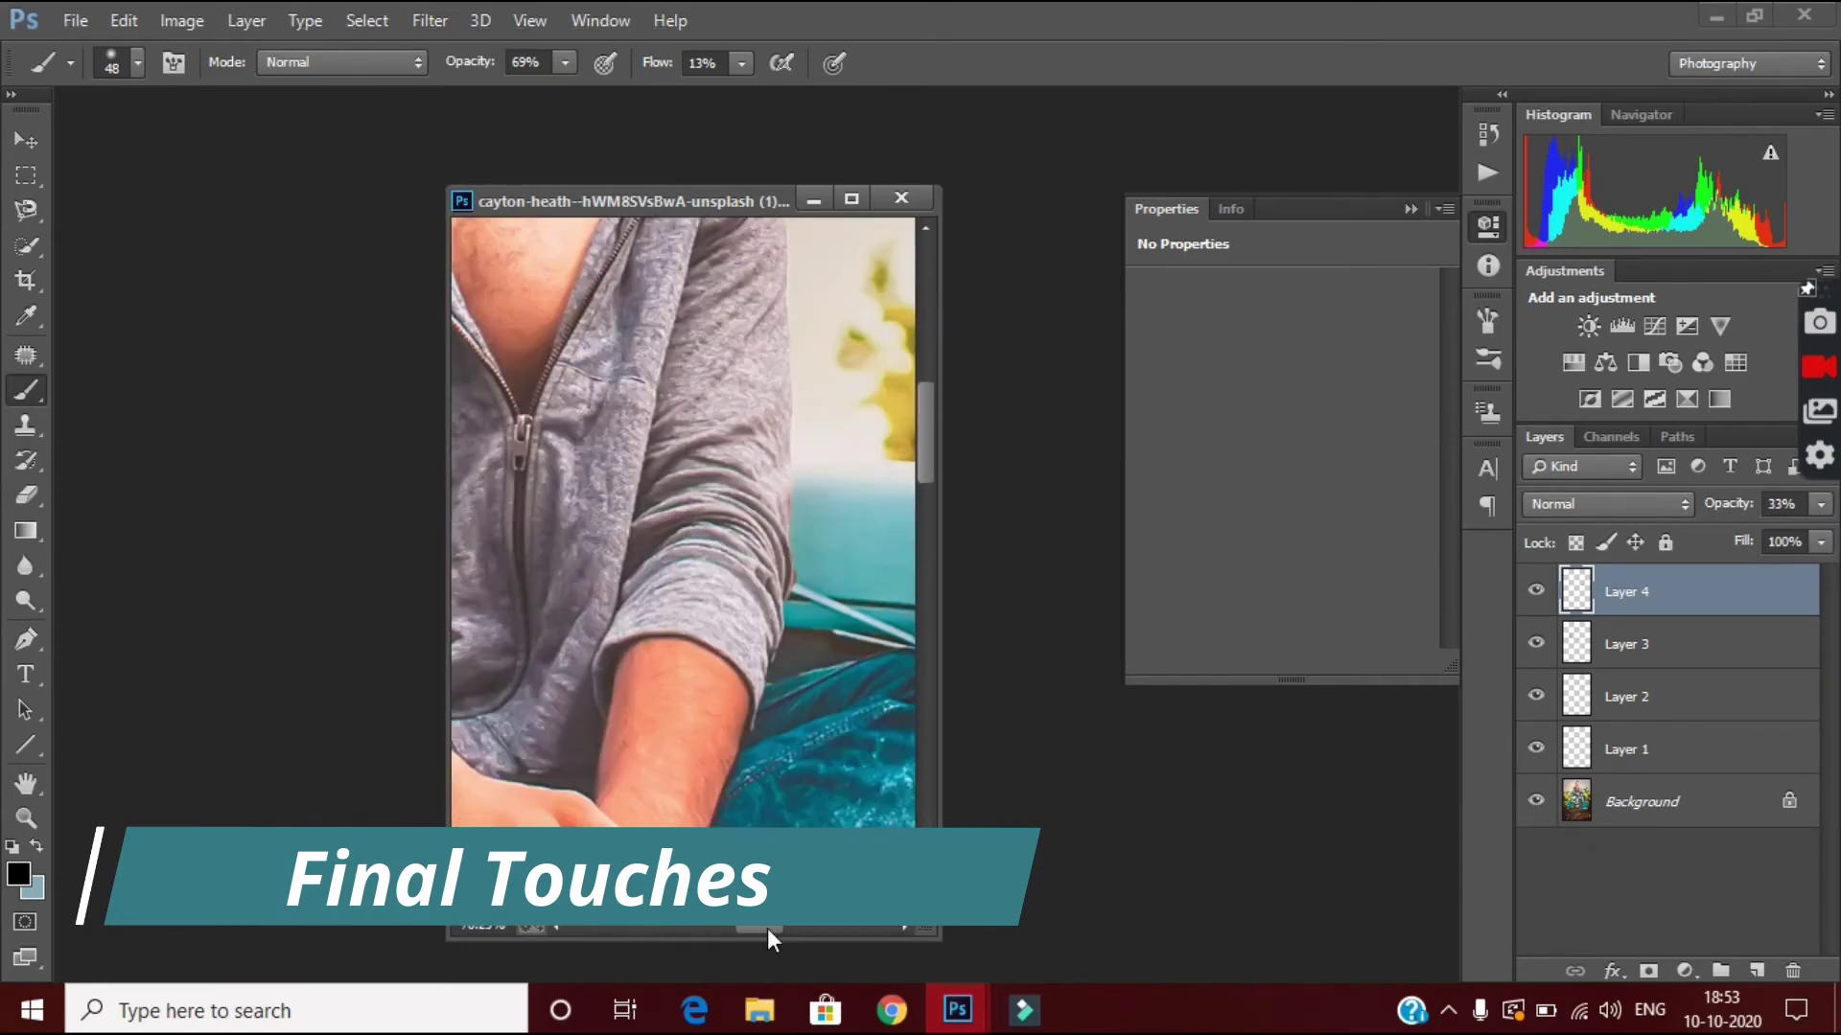
scroll(719, 423, "down", 3)
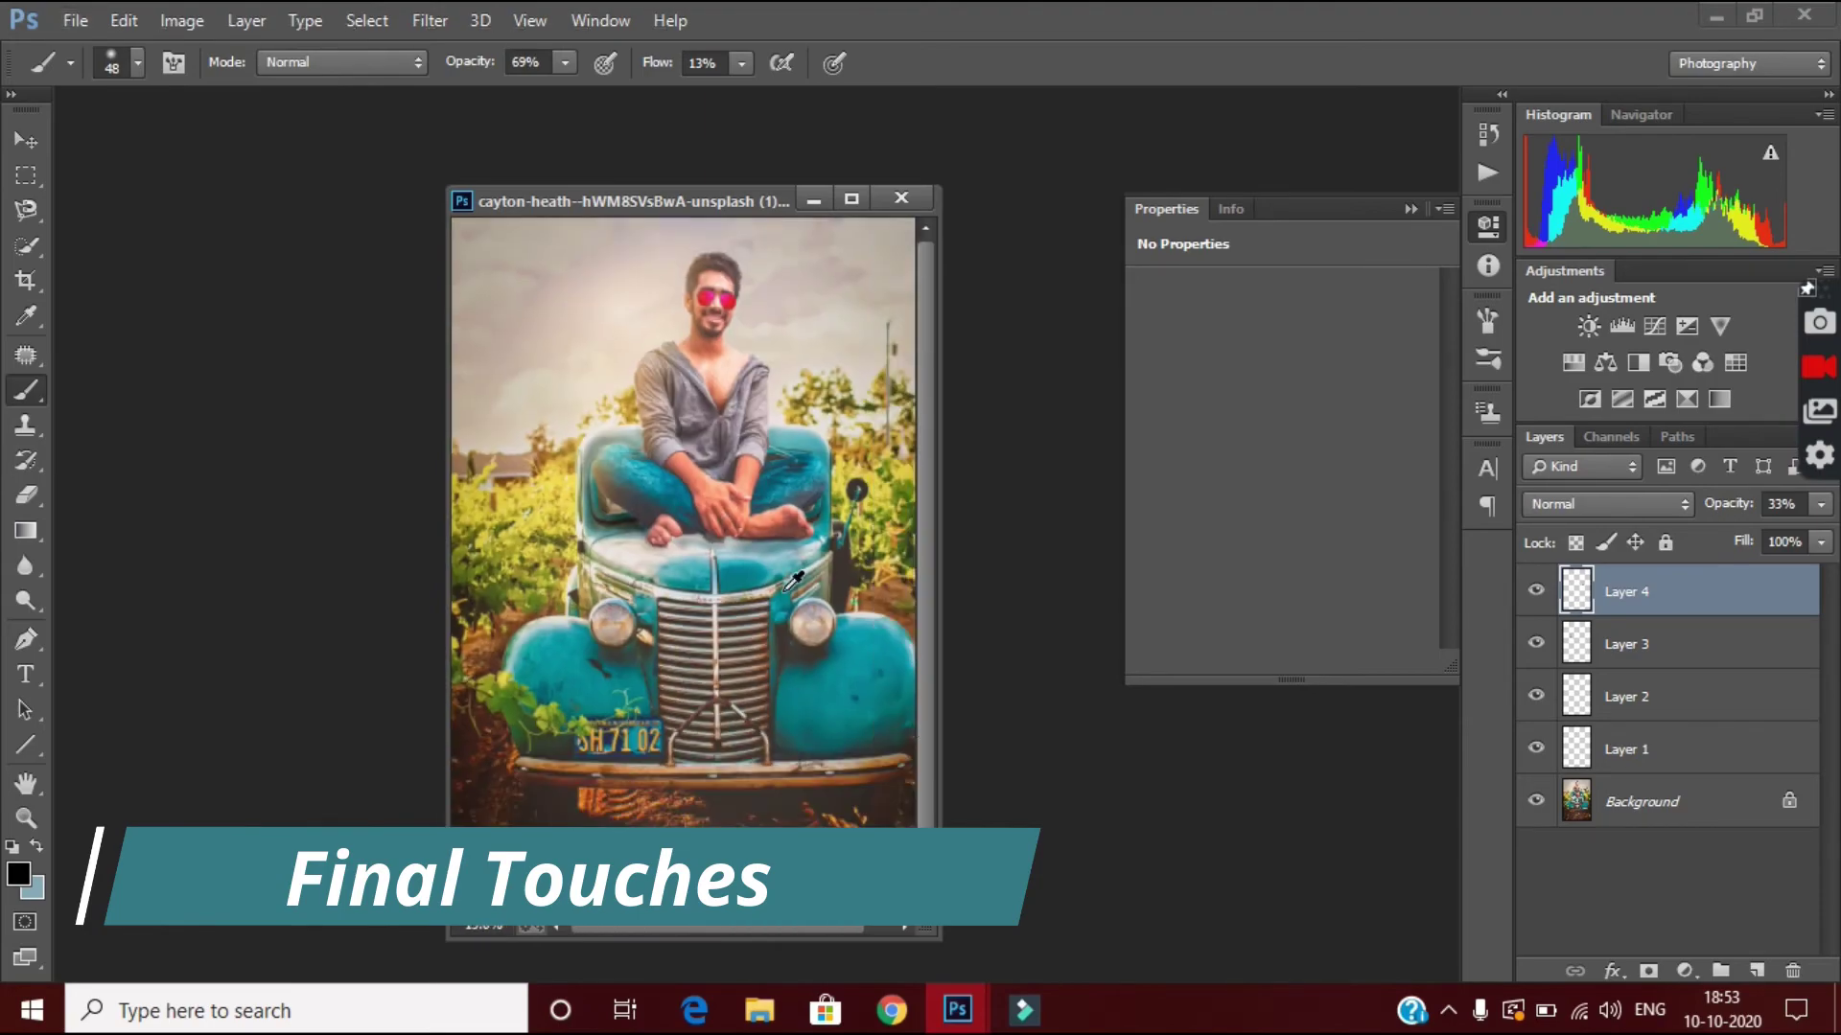
scroll(620, 546, "up", 5)
scroll(727, 487, "down", 3)
scroll(863, 594, "up", 2)
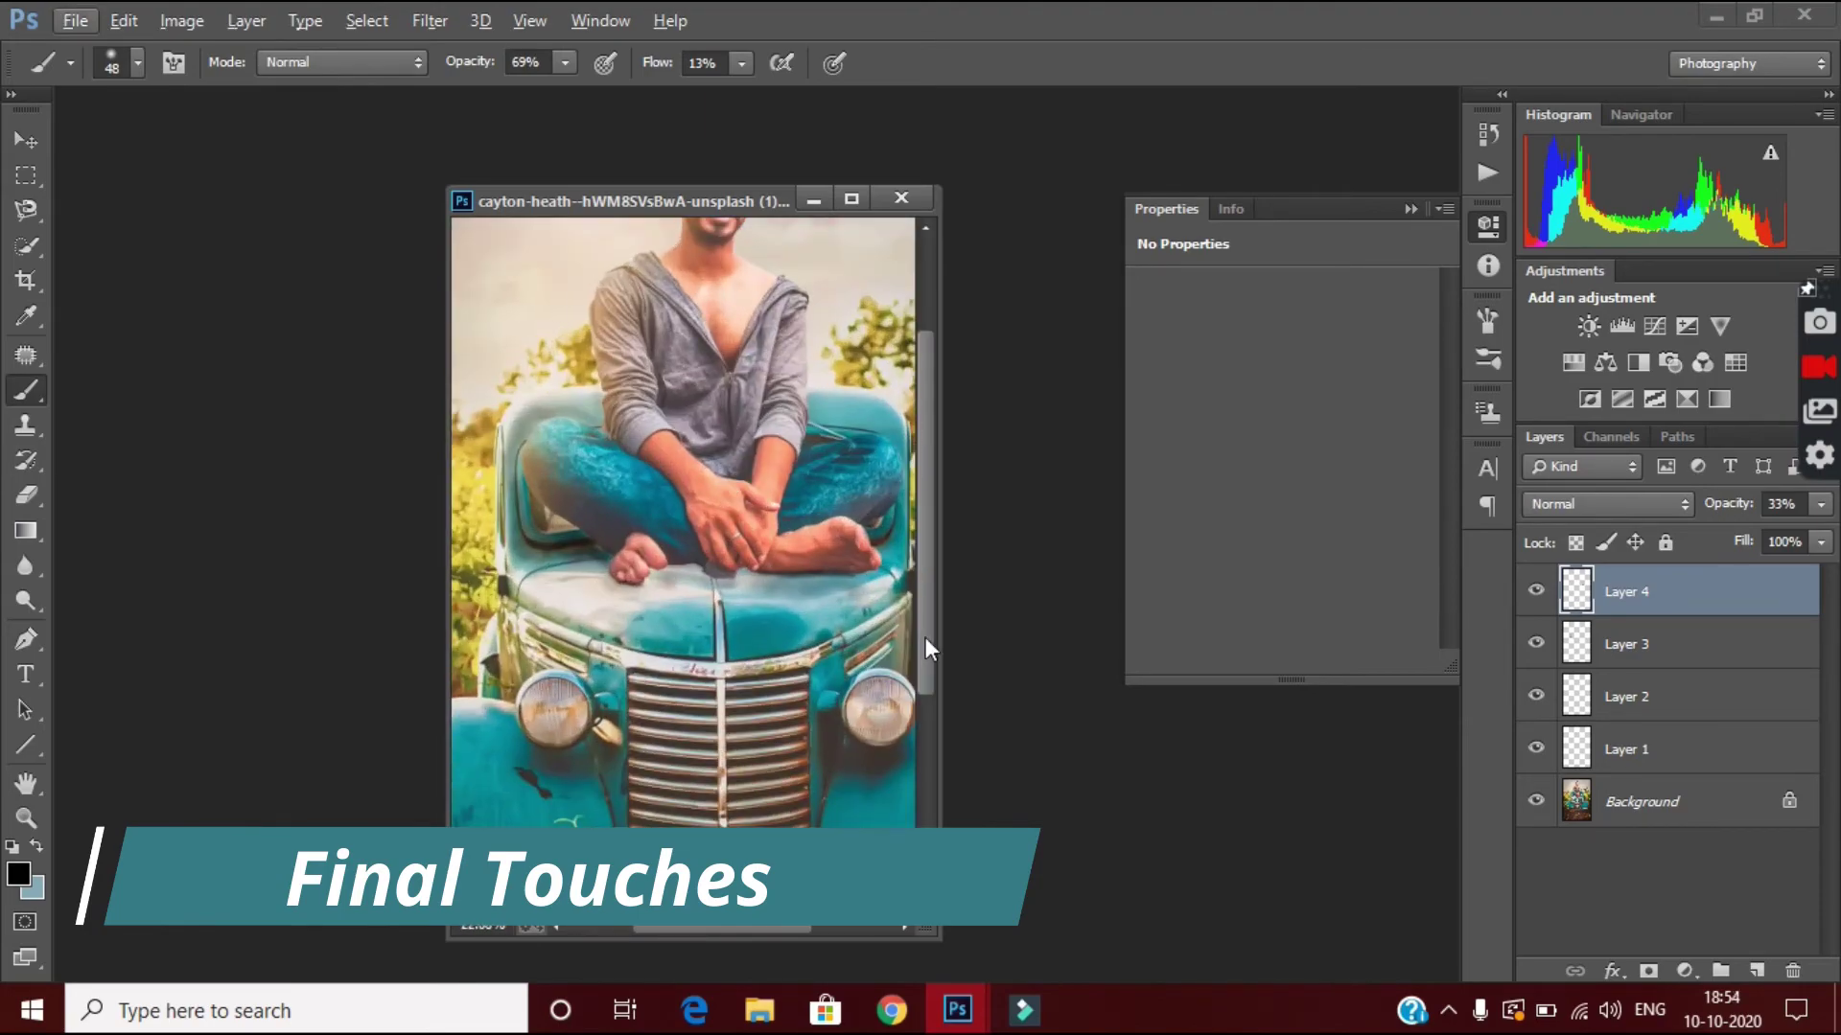
key("ctrl+0")
Flatten the shadow layers into the Background and pick an orange foreground colour.
key("ctrl+shift+e")
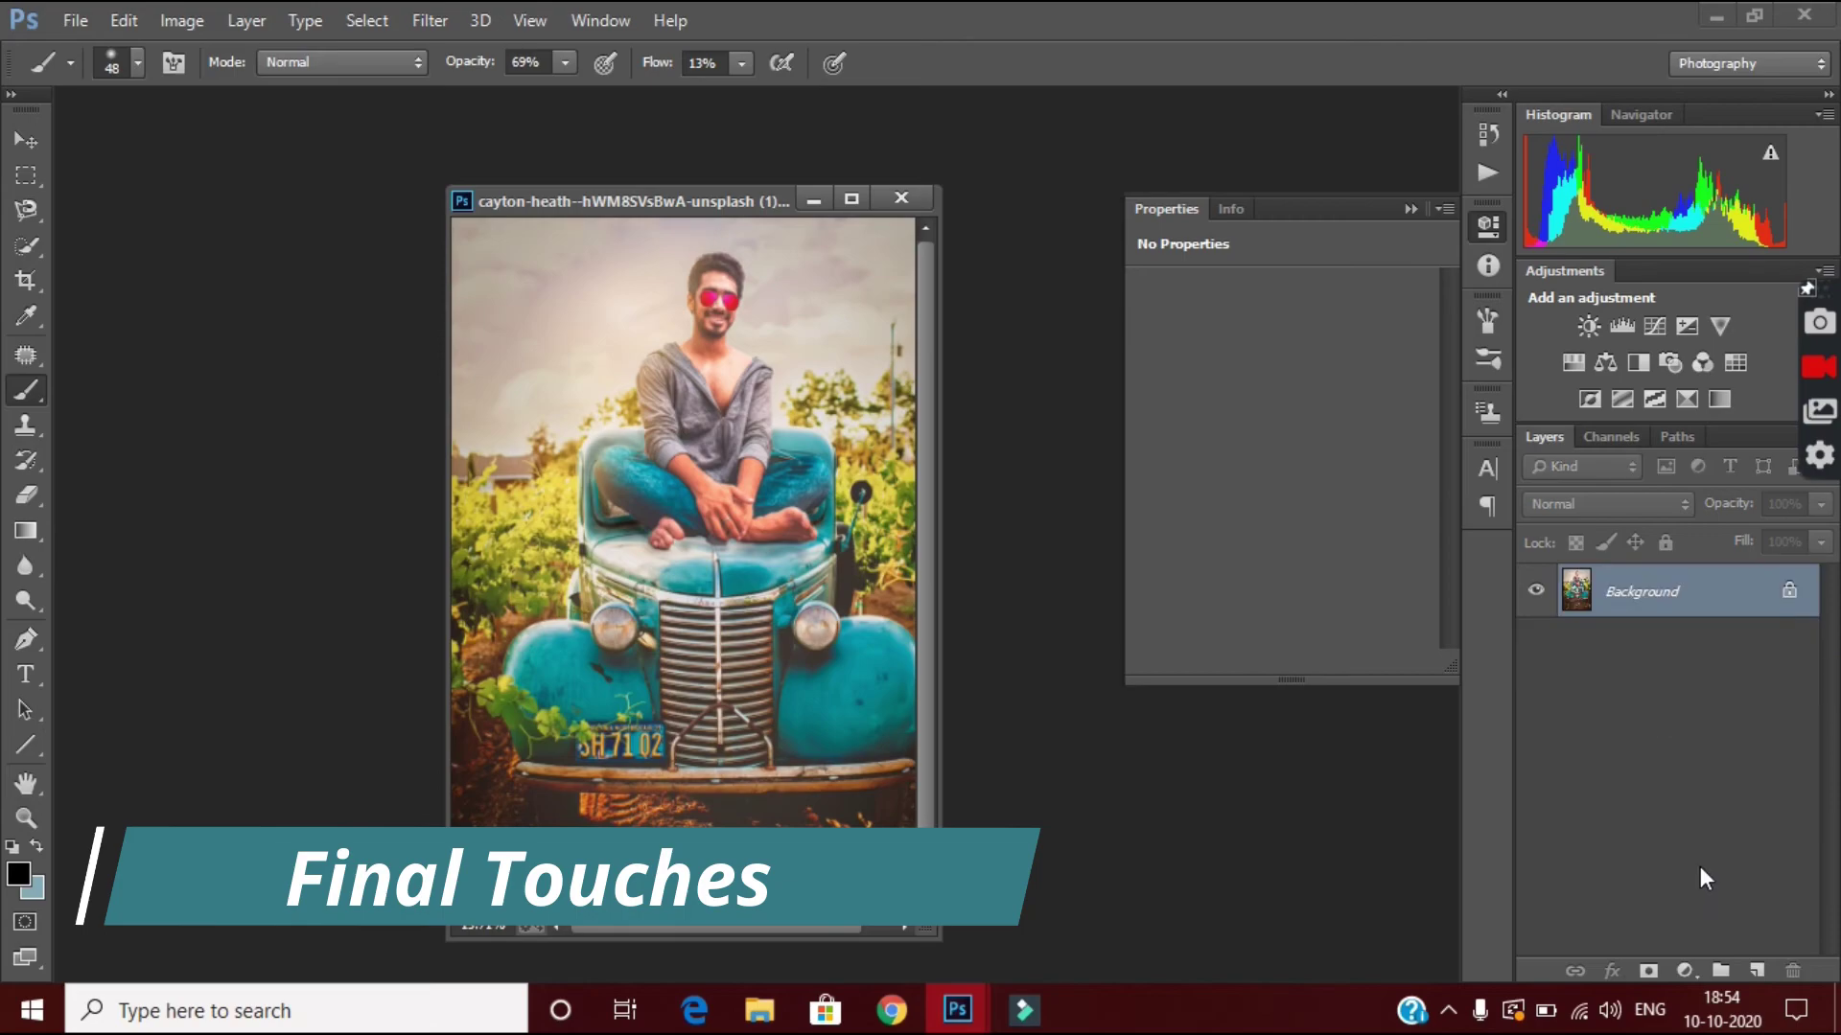
left_click(17, 874)
left_click(1410, 317)
Paint a soft orange glow over the upper-left sky on a new layer, Screen at 30%.
left_click(1706, 259)
key("ctrl+shift+alt+n")
left_click(137, 63)
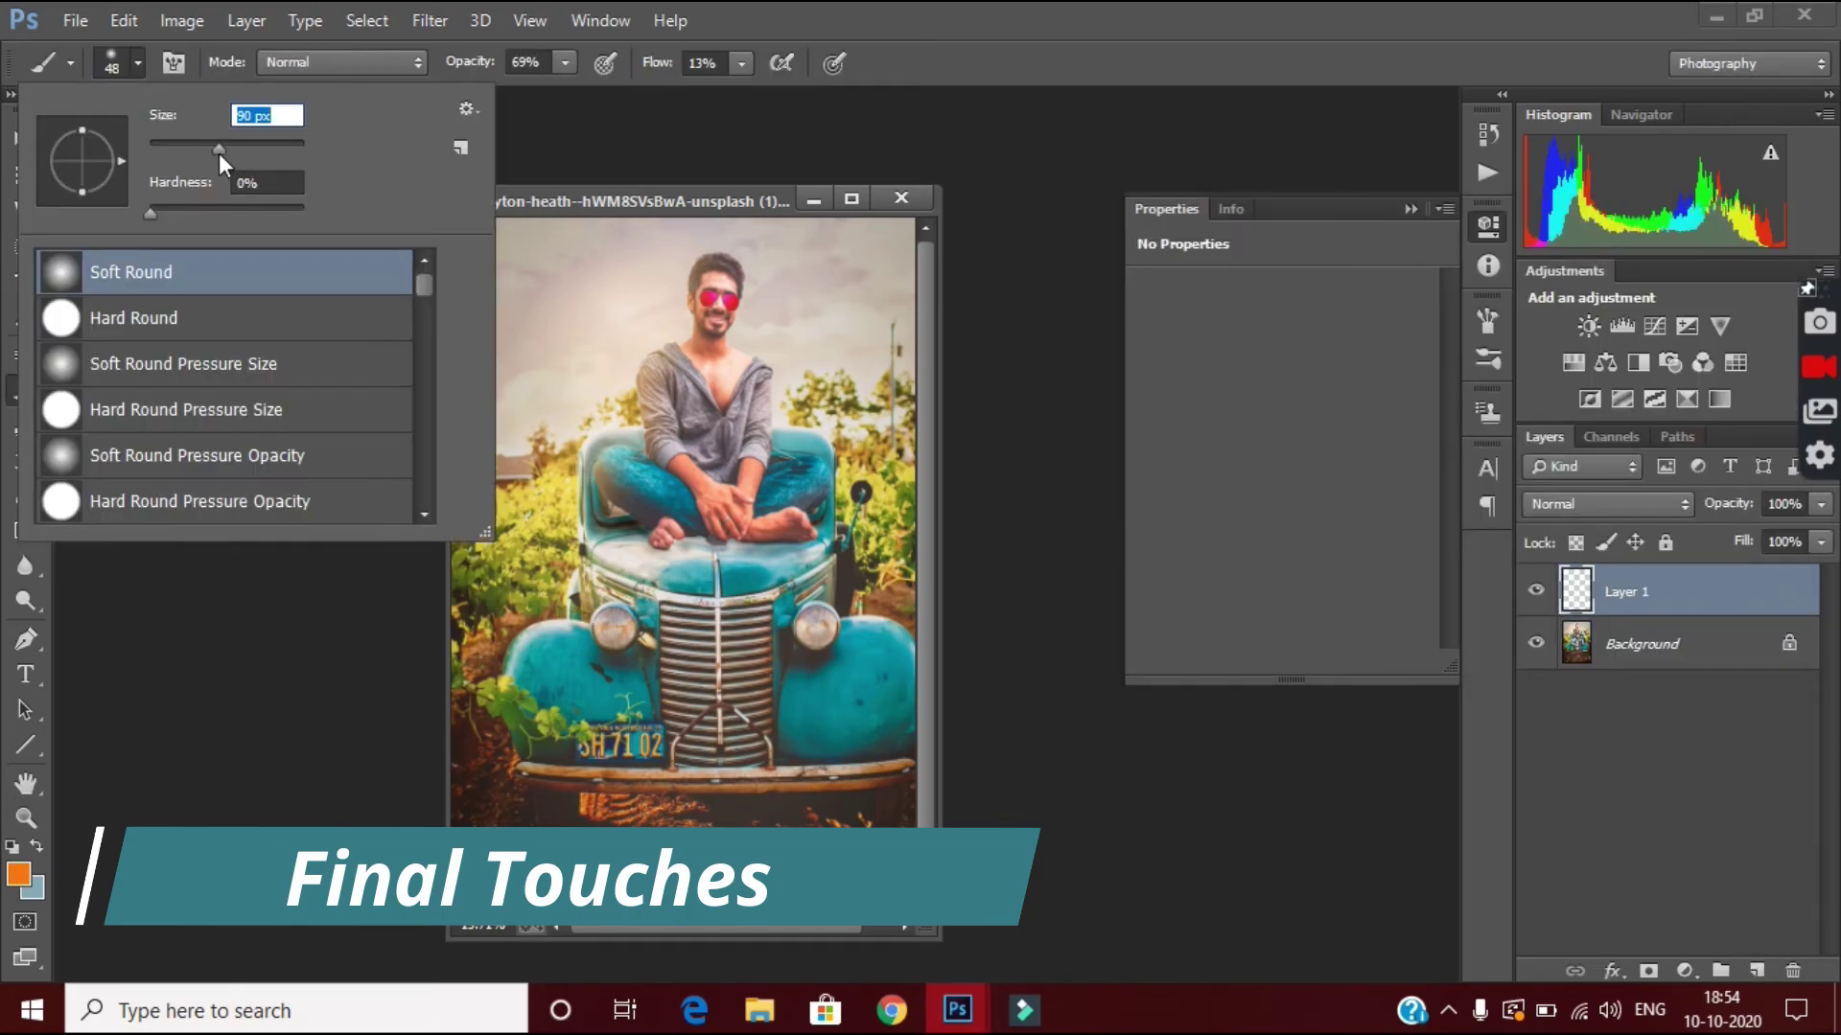
key("Return")
left_click_drag(561, 165, 518, 149)
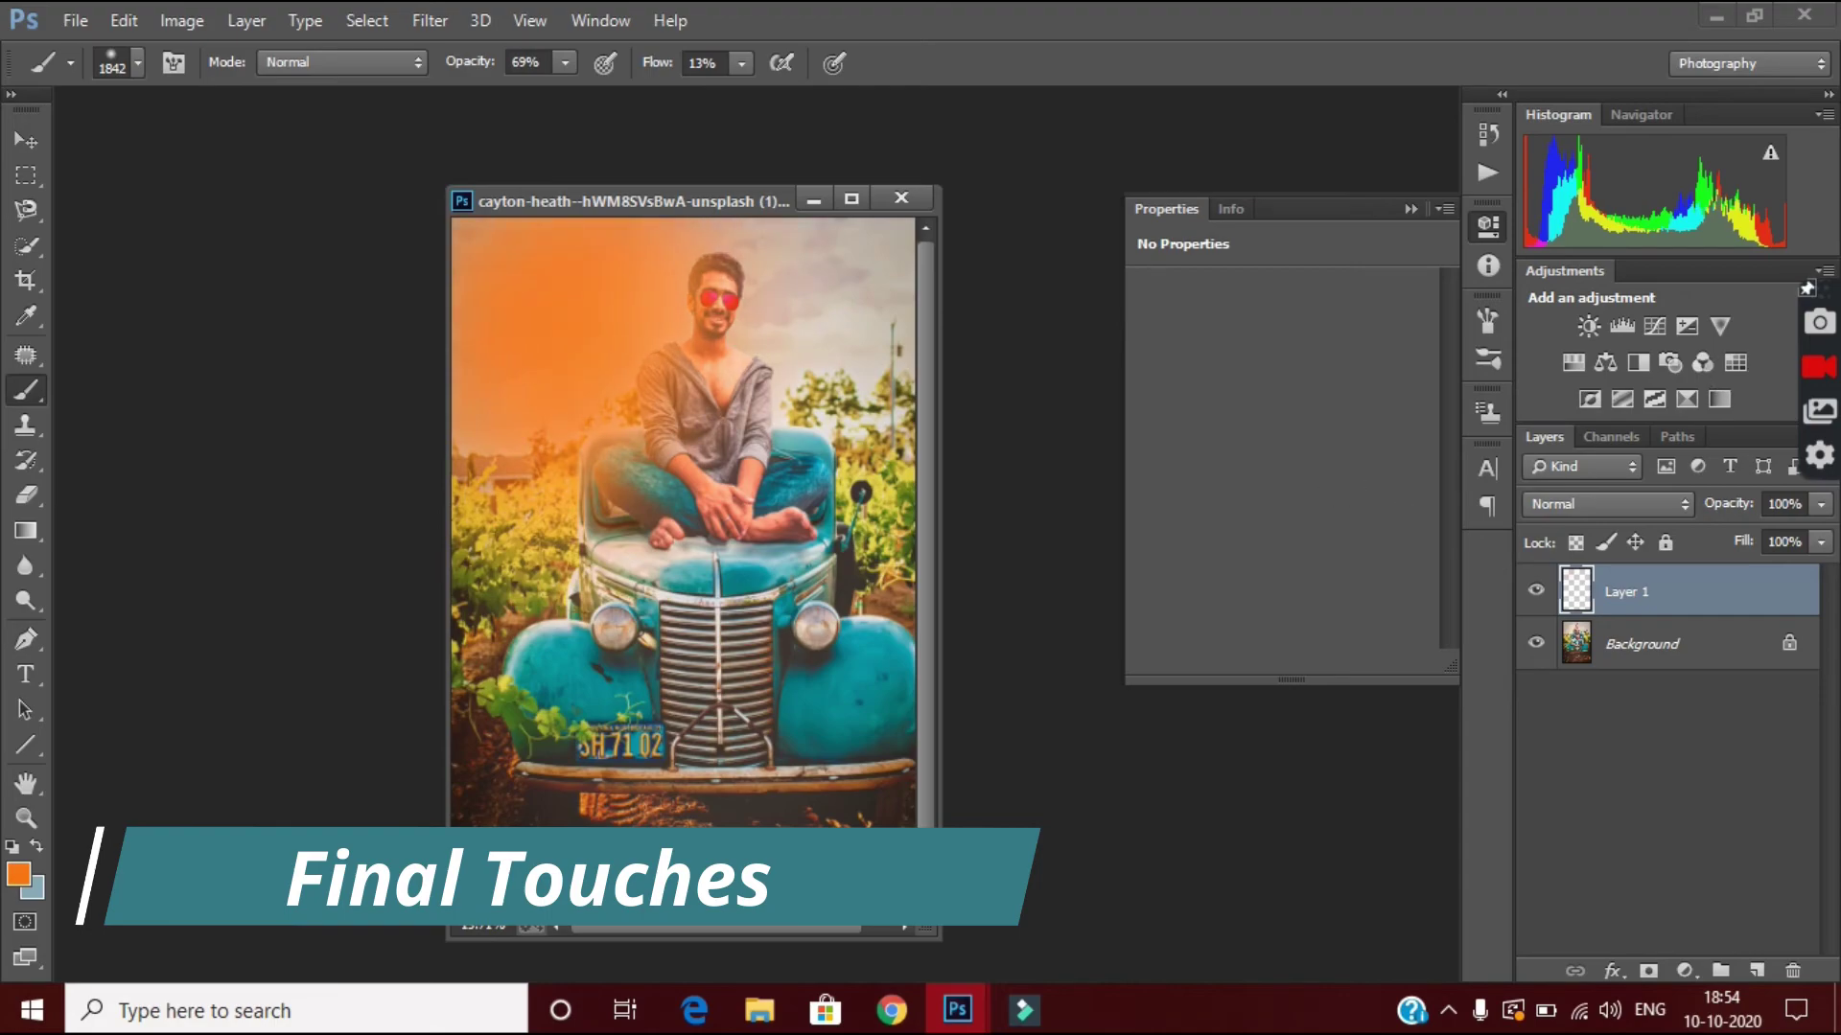
left_click(1597, 494)
left_click(1703, 307)
left_click_drag(1821, 504, 1723, 543)
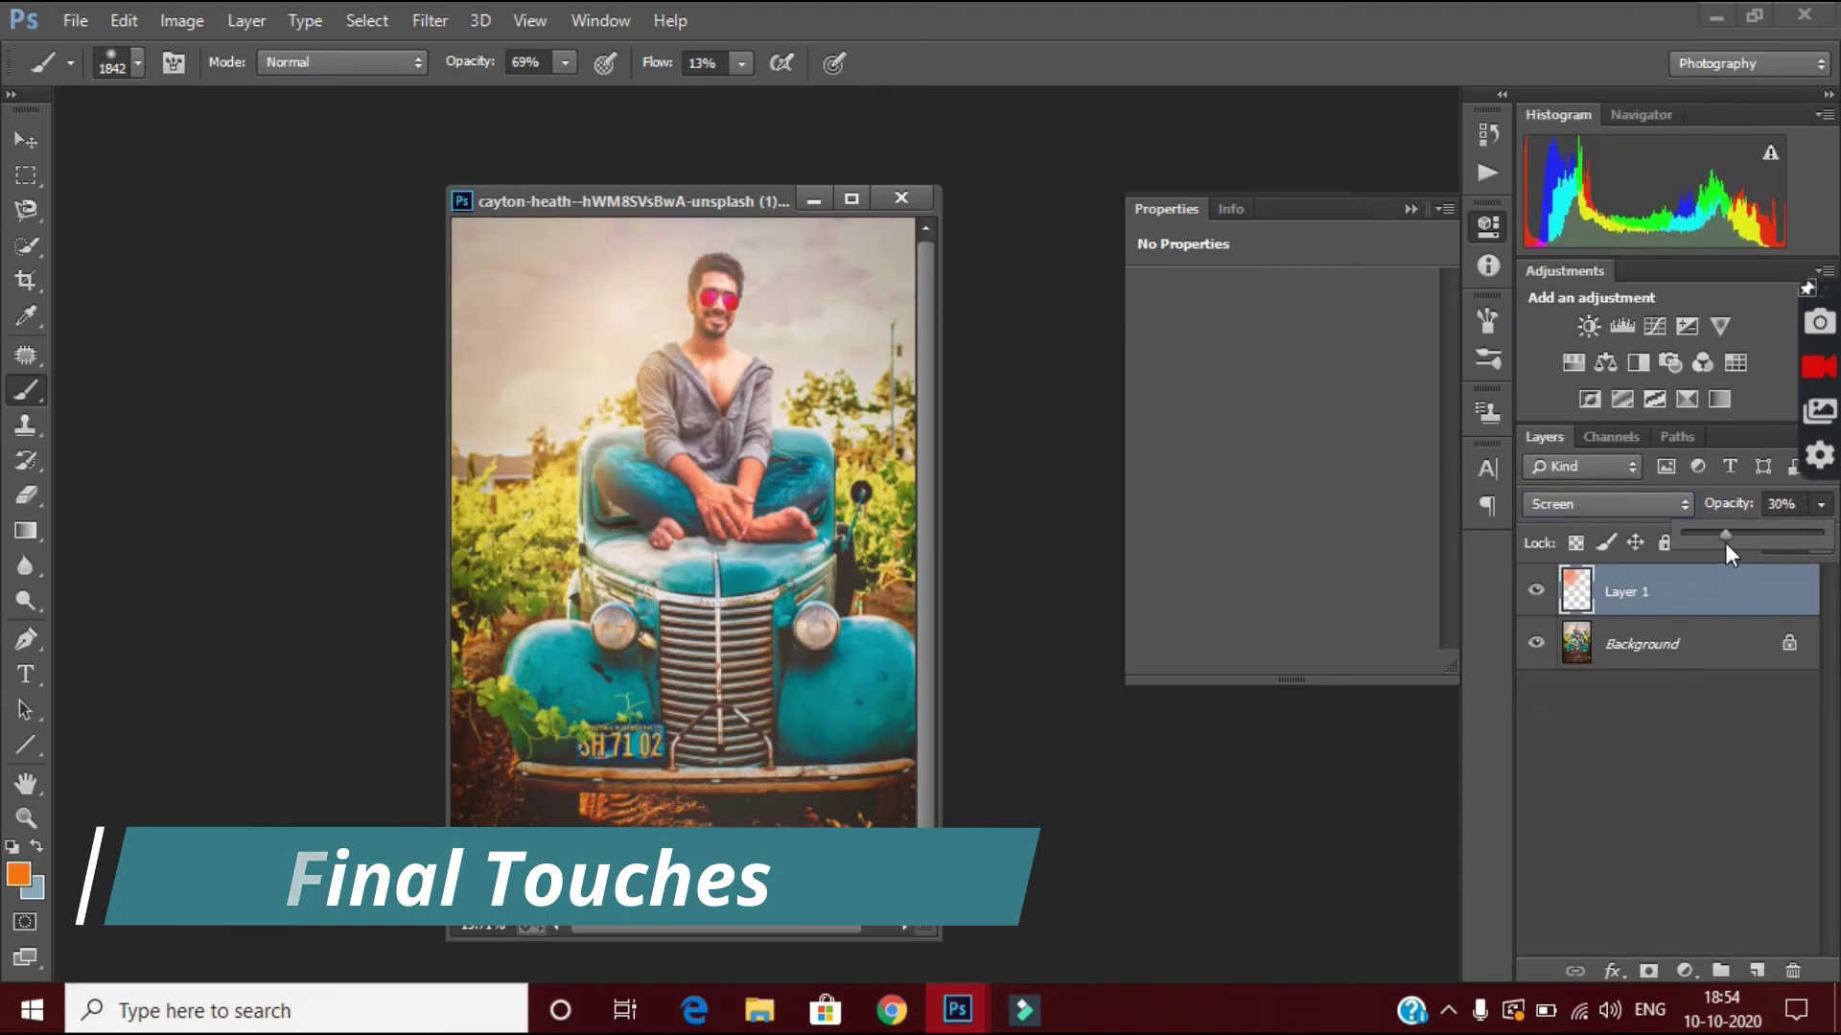
Add another layer, sample the truck's teal colour, and lower that layer's opacity.
left_click(1756, 971)
key("i")
scroll(691, 523, "up", 2)
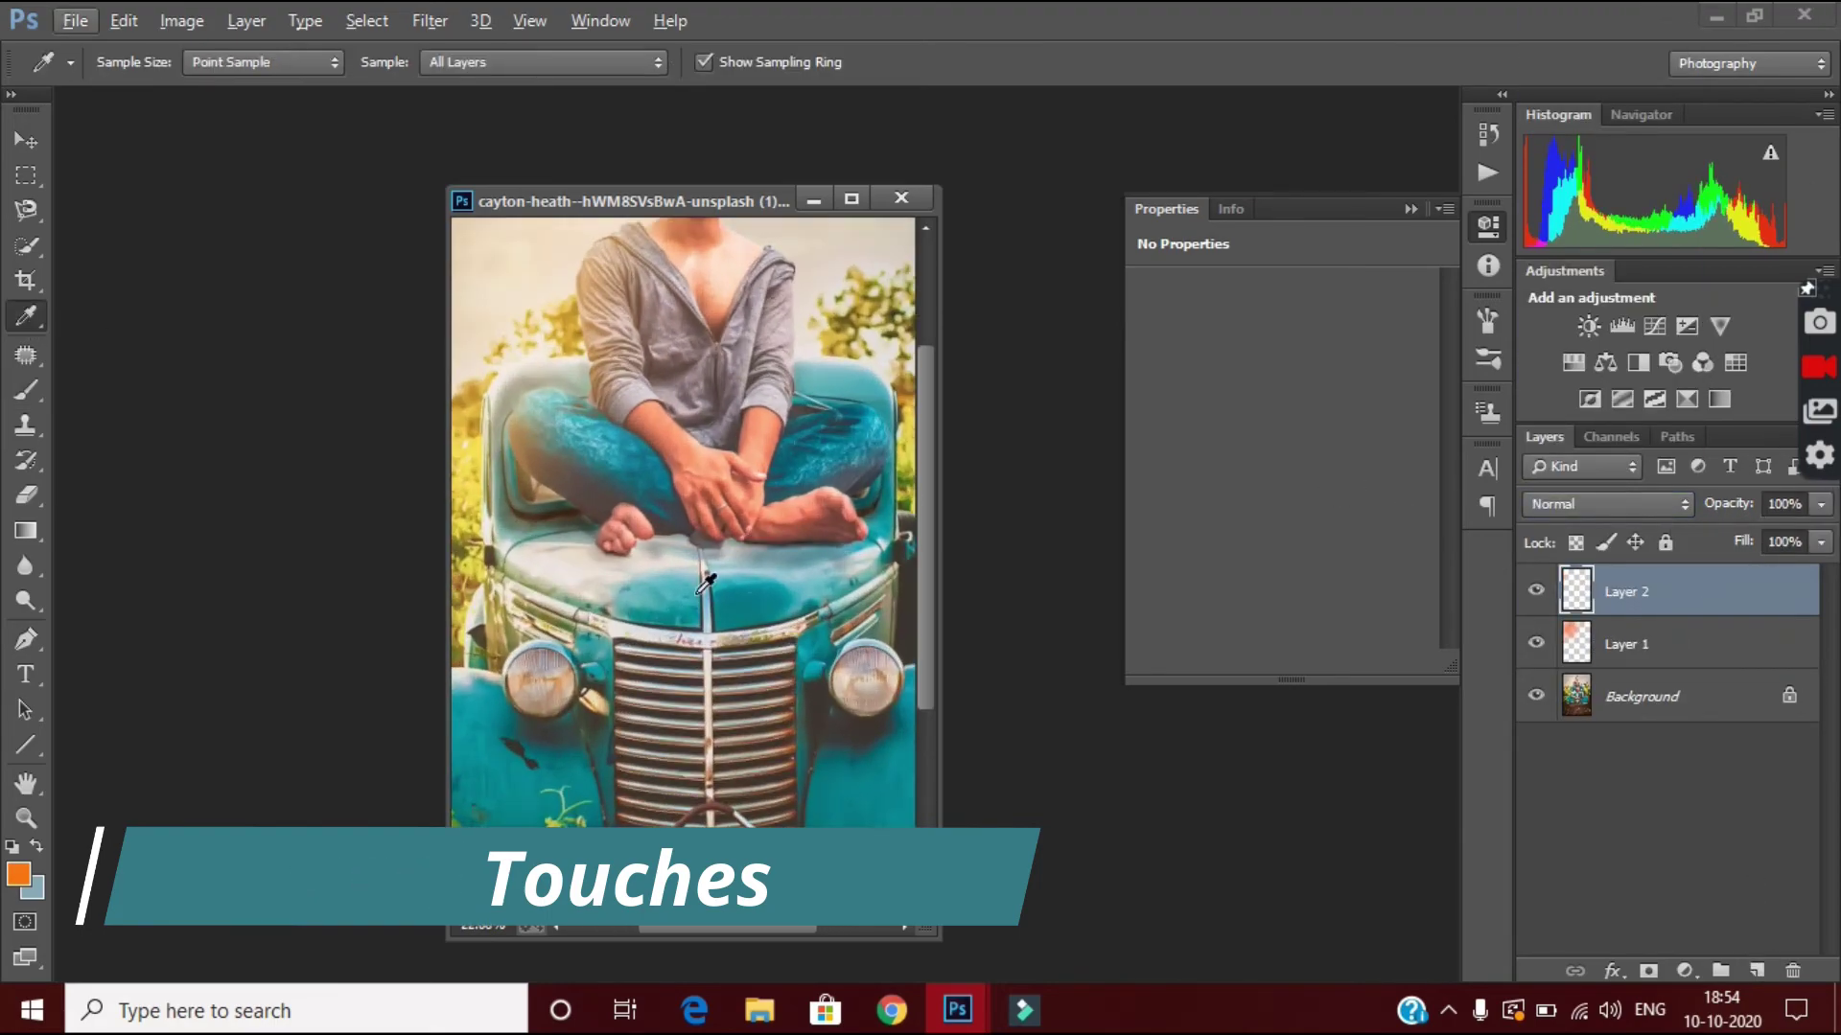
left_click(671, 595)
key("b")
key("ctrl+minus")
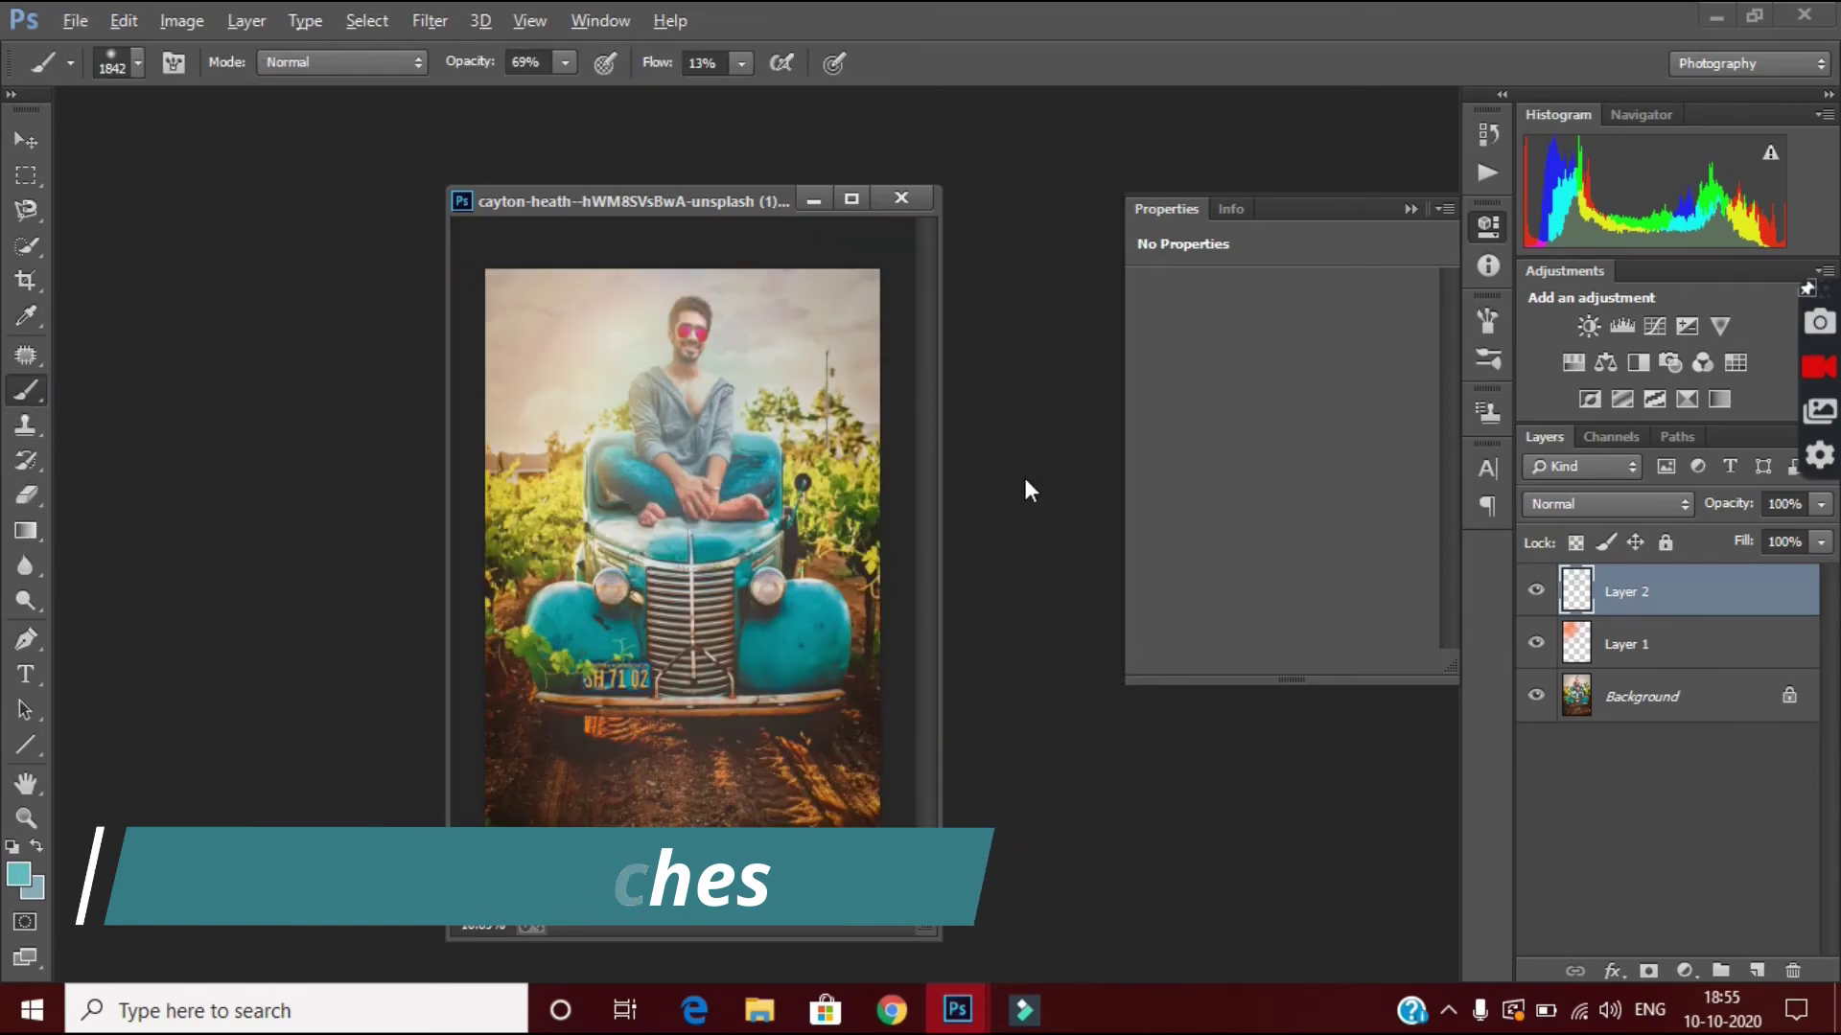
left_click_drag(1806, 544, 1739, 556)
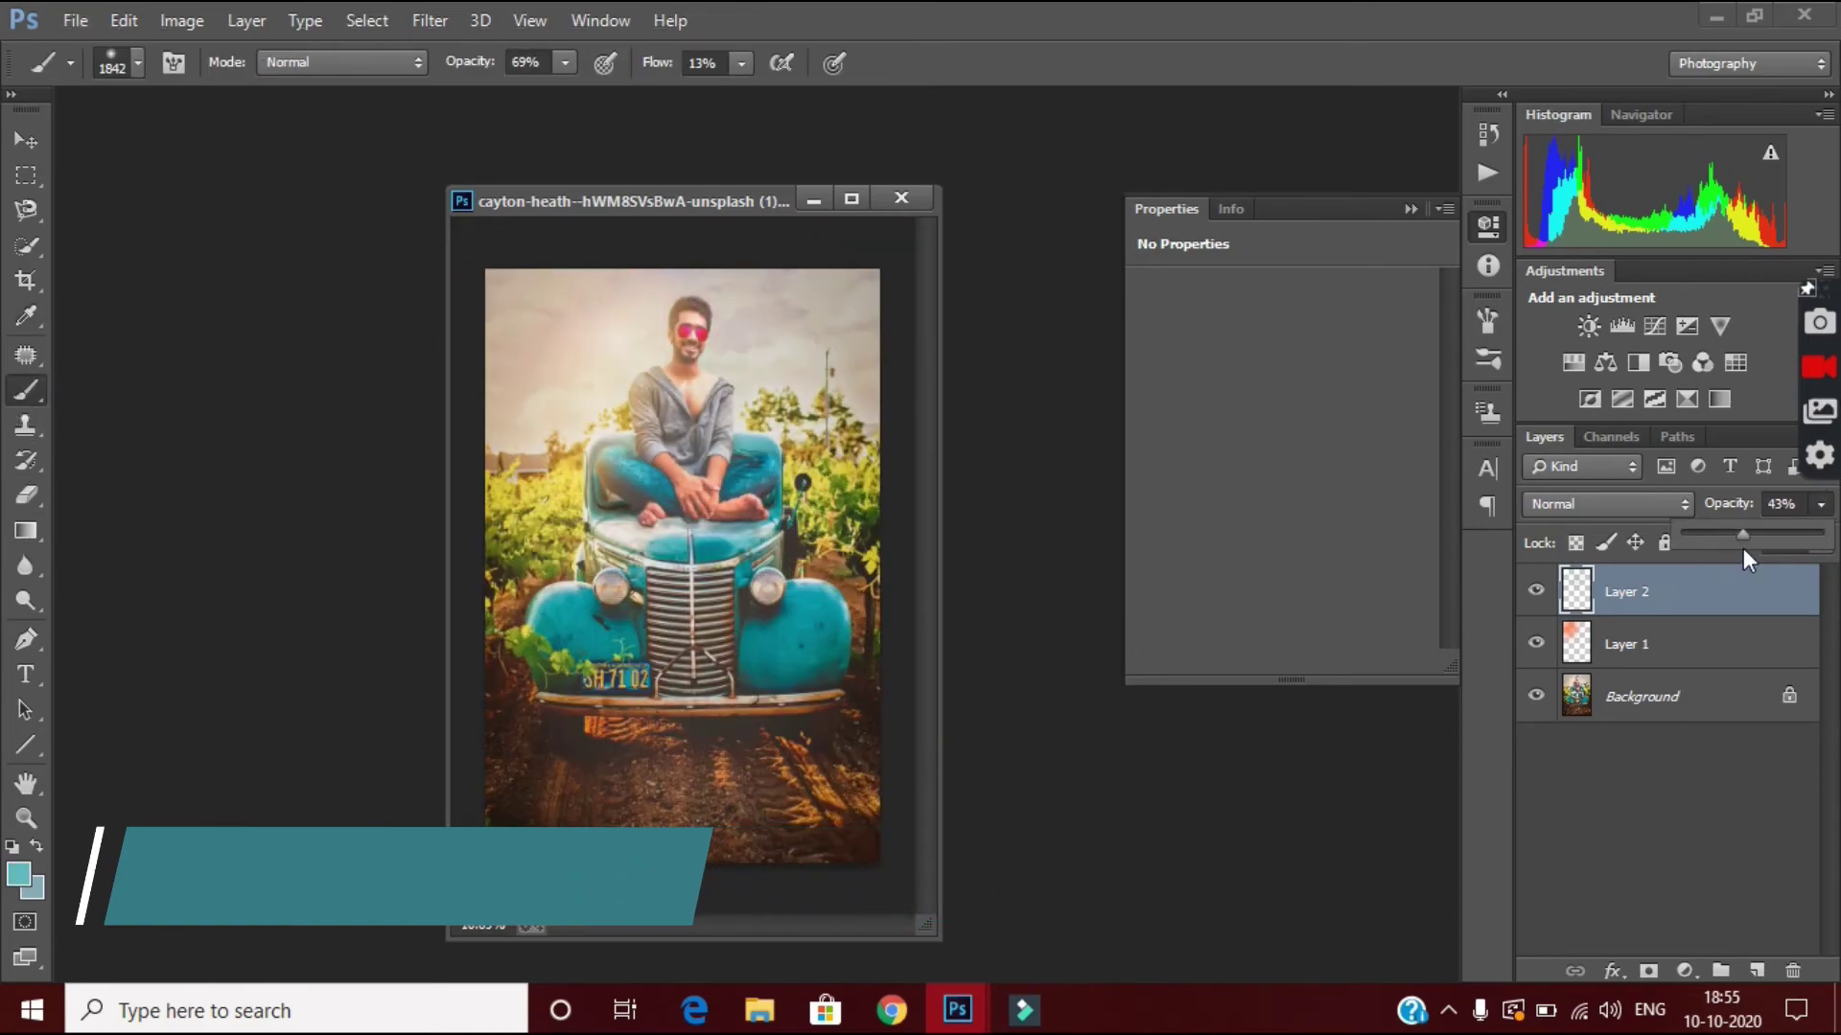
Set the top layer's opacity to 21%, shrink the brush to 454 px, and select the Background.
left_click(1626, 645)
left_click(1820, 503)
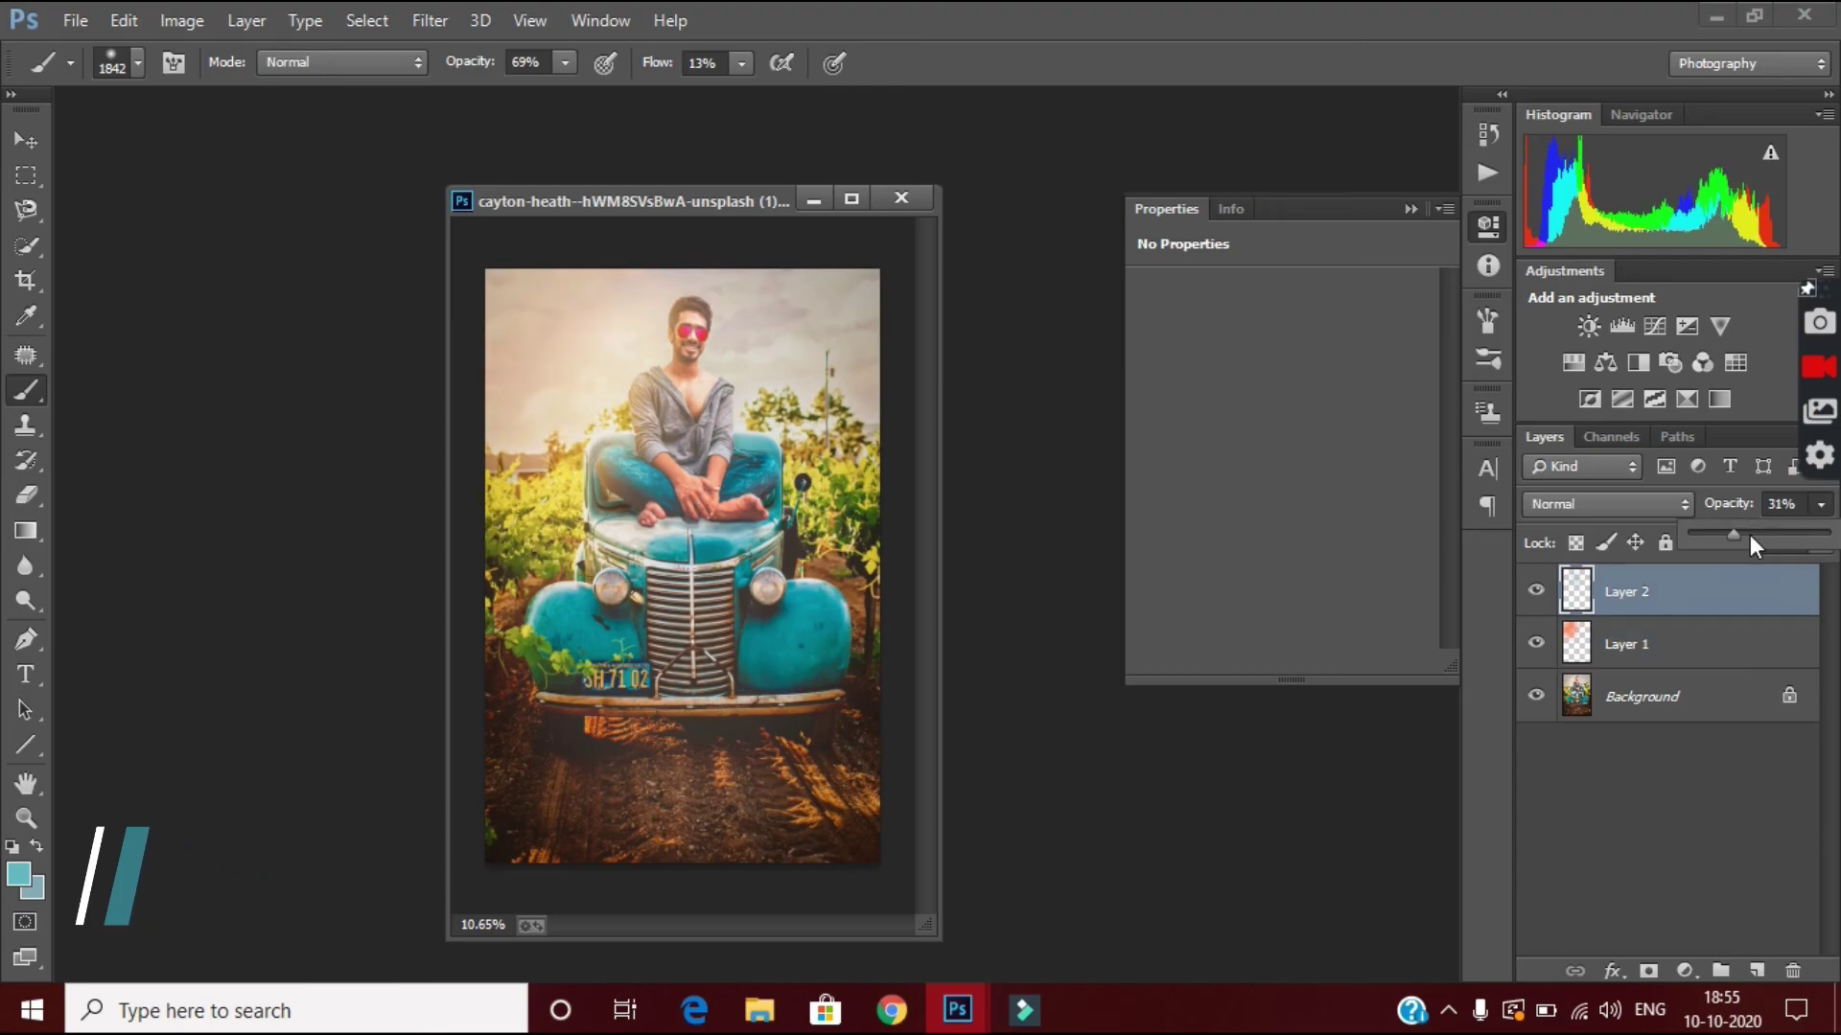
left_click_drag(1709, 554, 1719, 554)
scroll(738, 562, "up", 3)
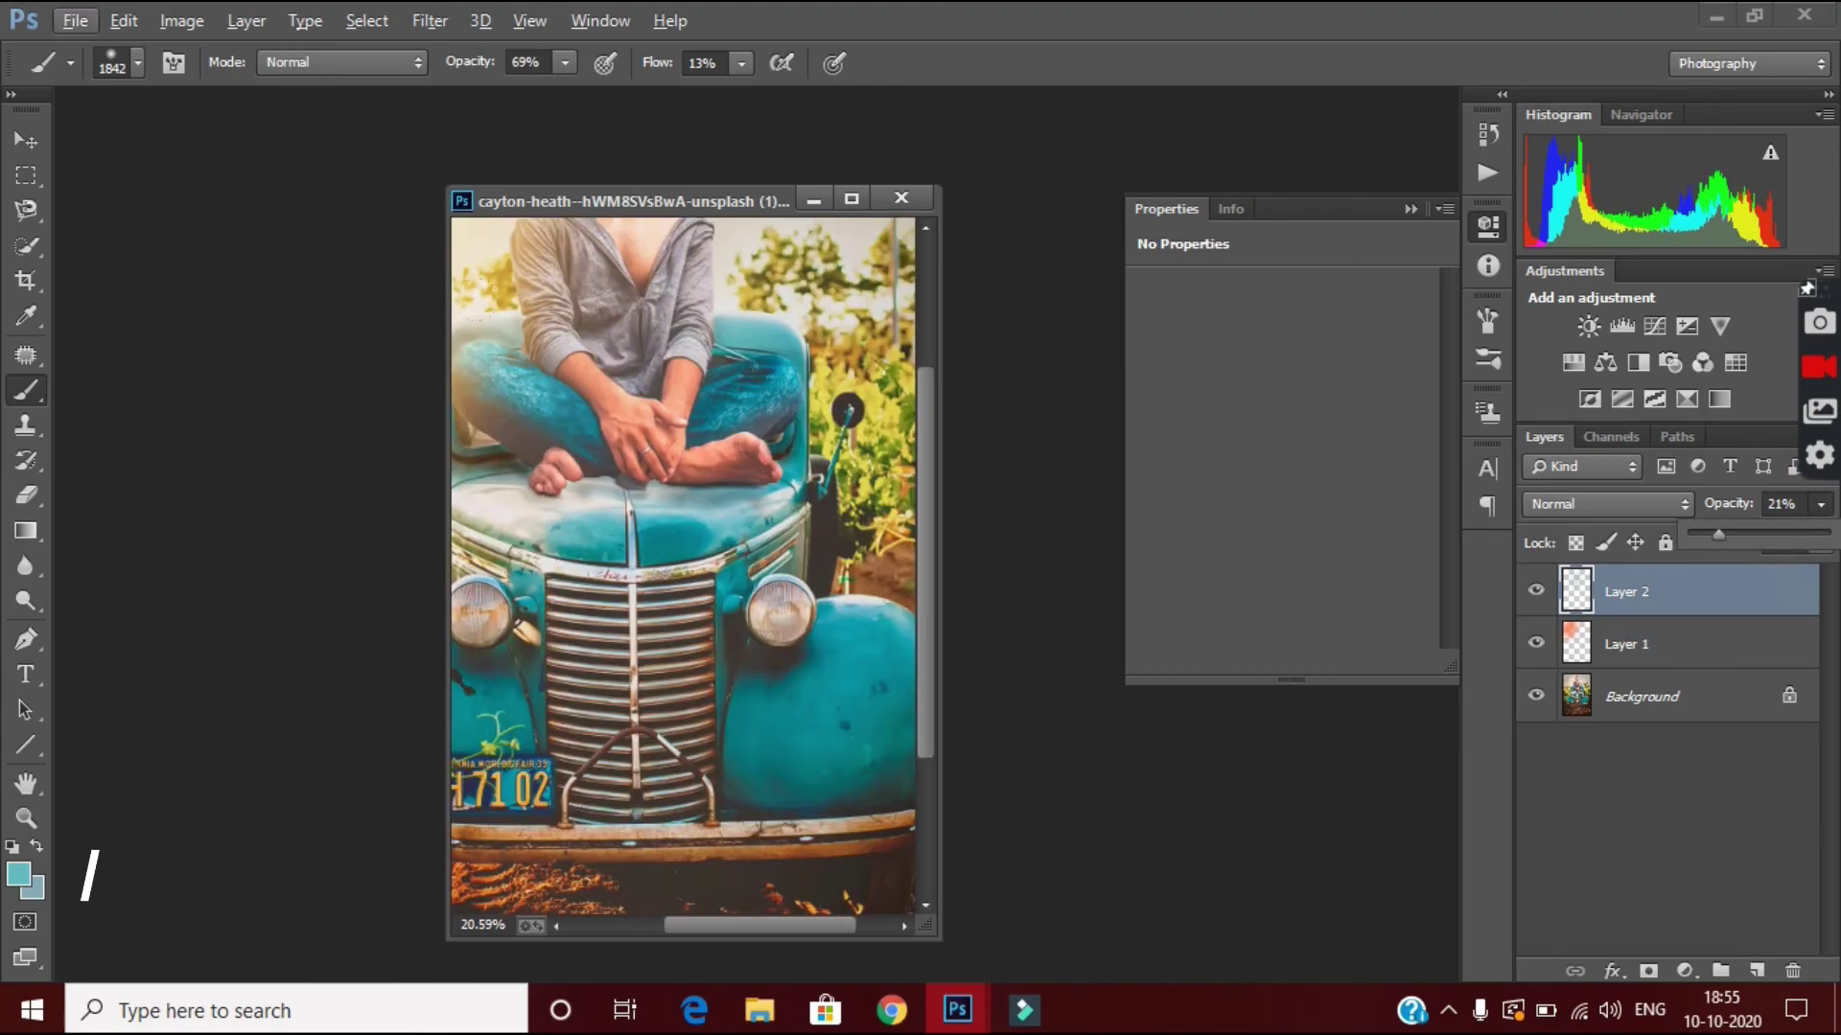
left_click(138, 62)
left_click_drag(285, 148, 291, 149)
key("Return")
scroll(684, 566, "down", 3)
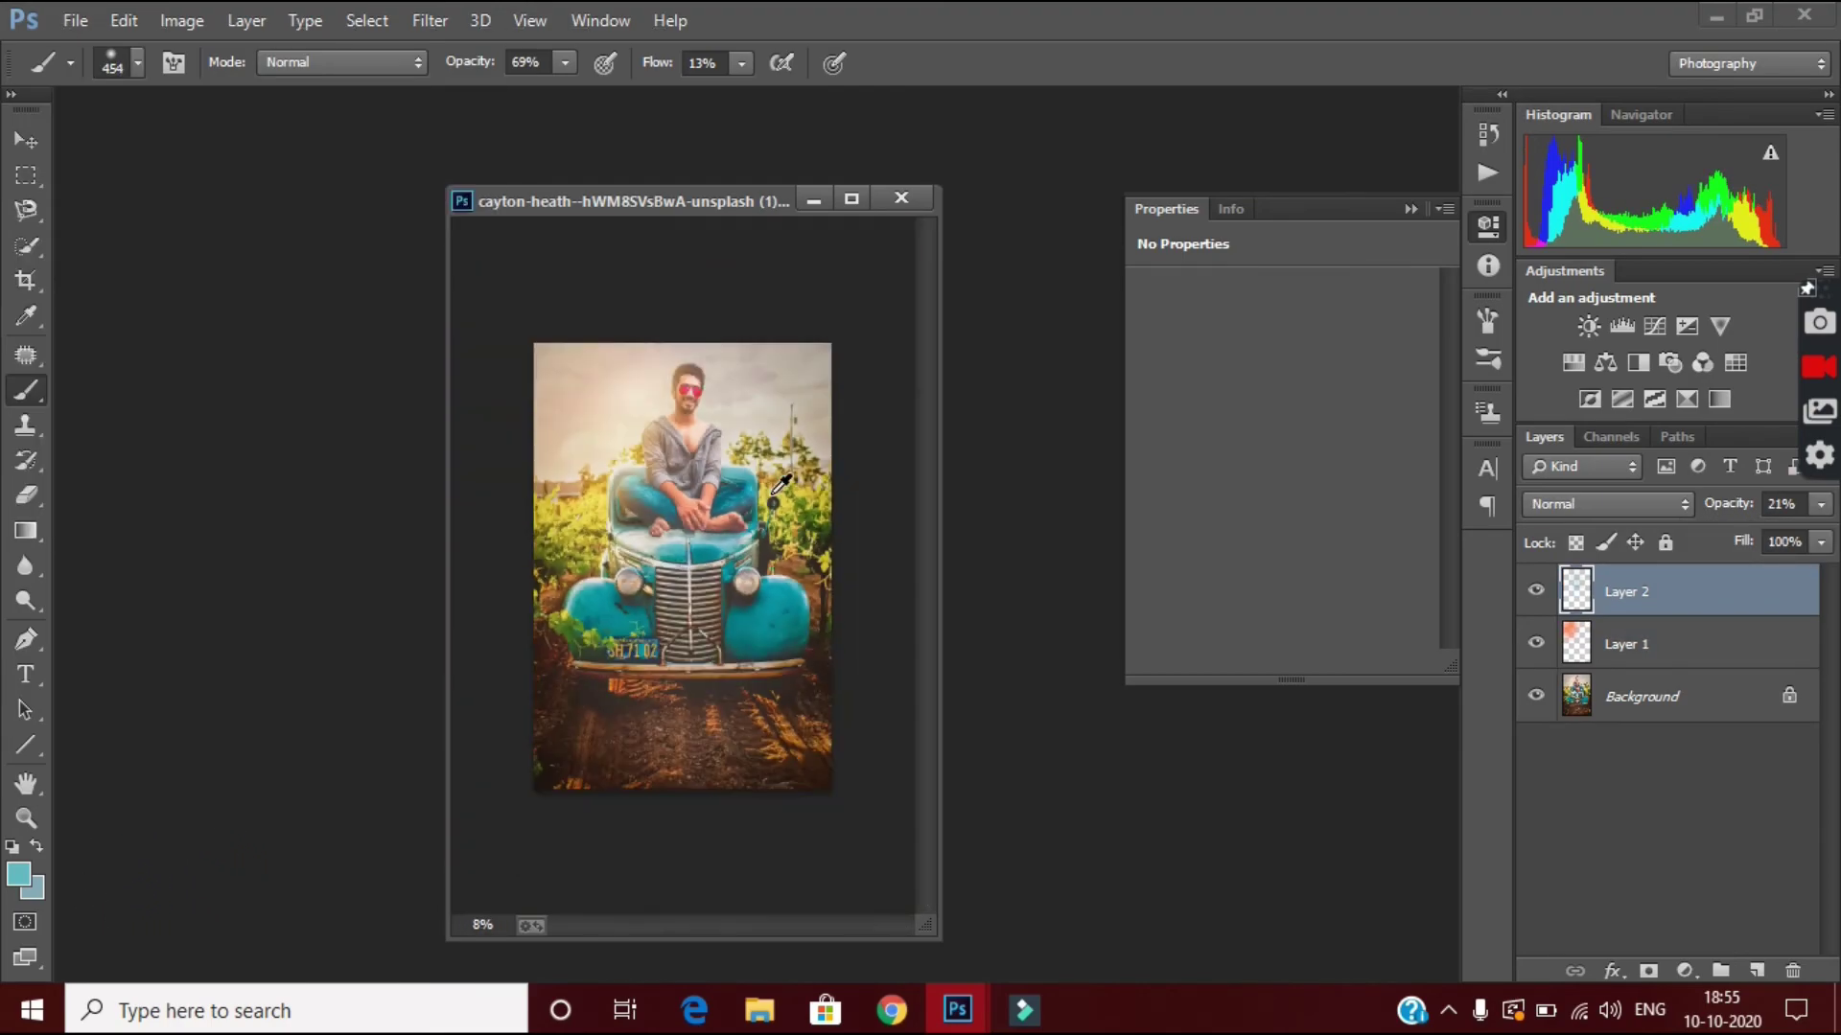
key("alt+comma")
Add a Brightness/Contrast adjustment layer with Contrast 9.
left_click(1685, 971)
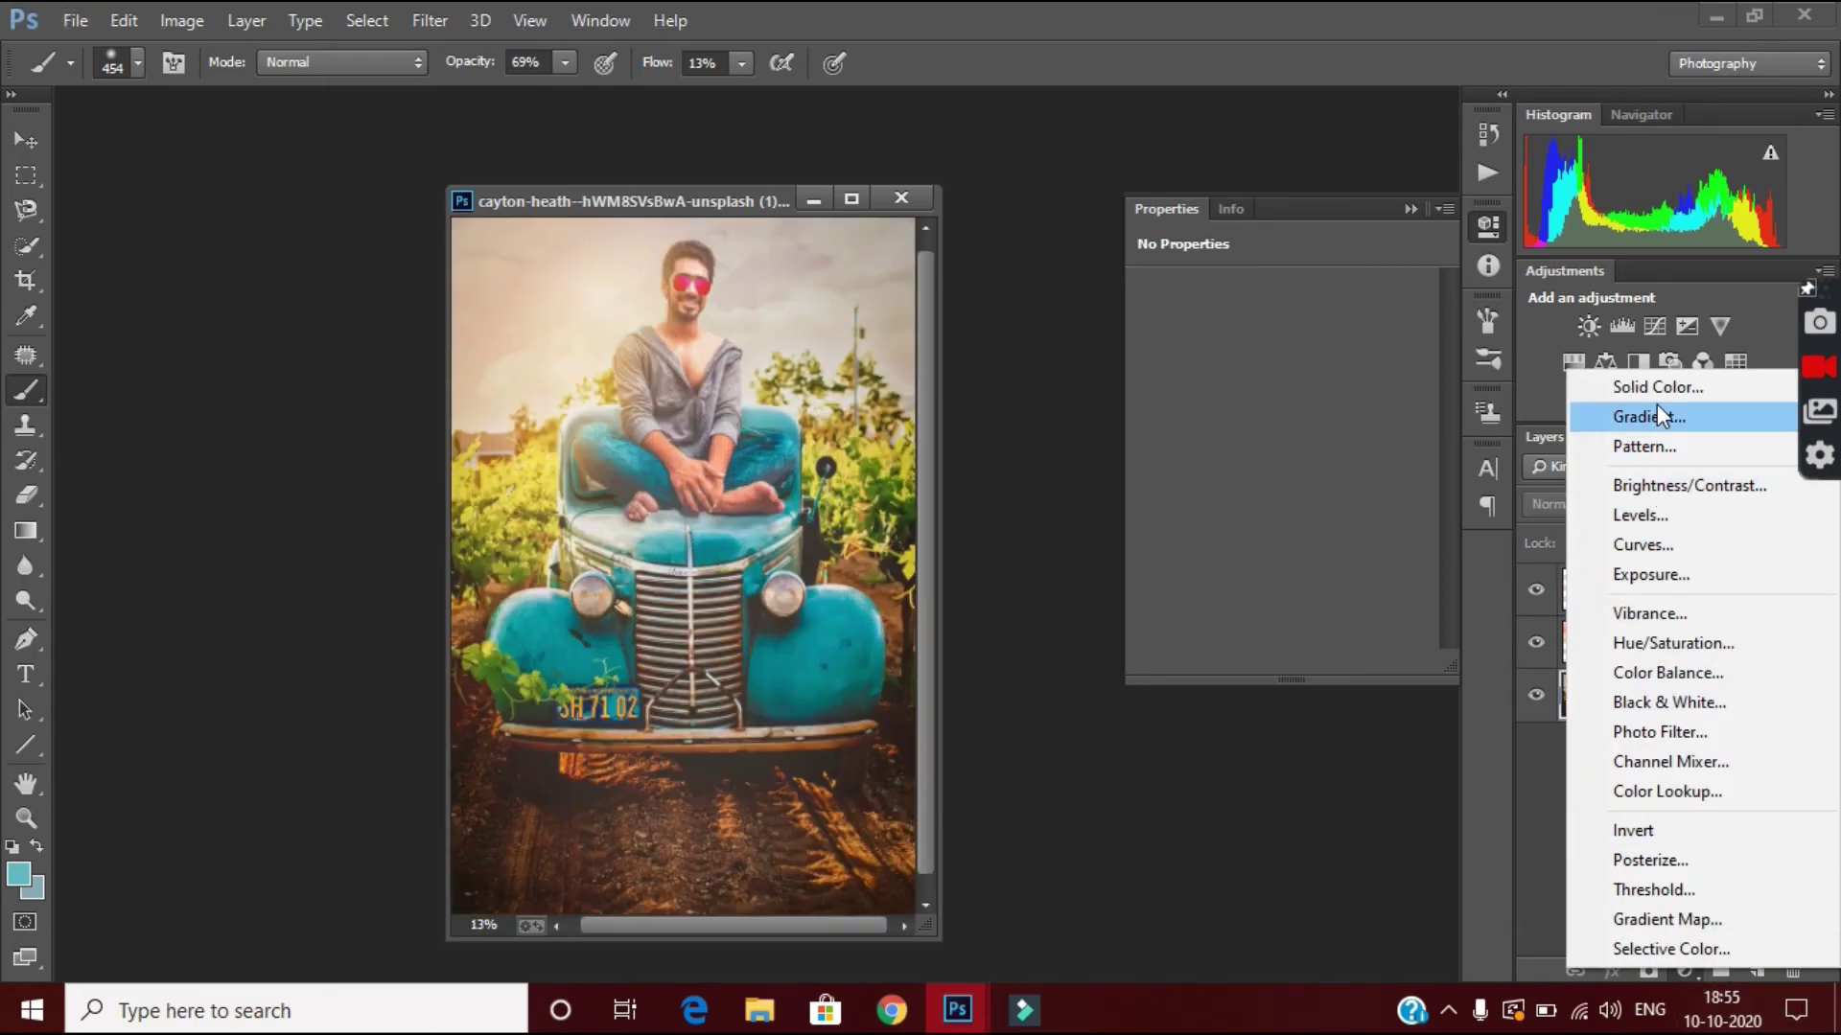
left_click(1658, 491)
left_click(1292, 410)
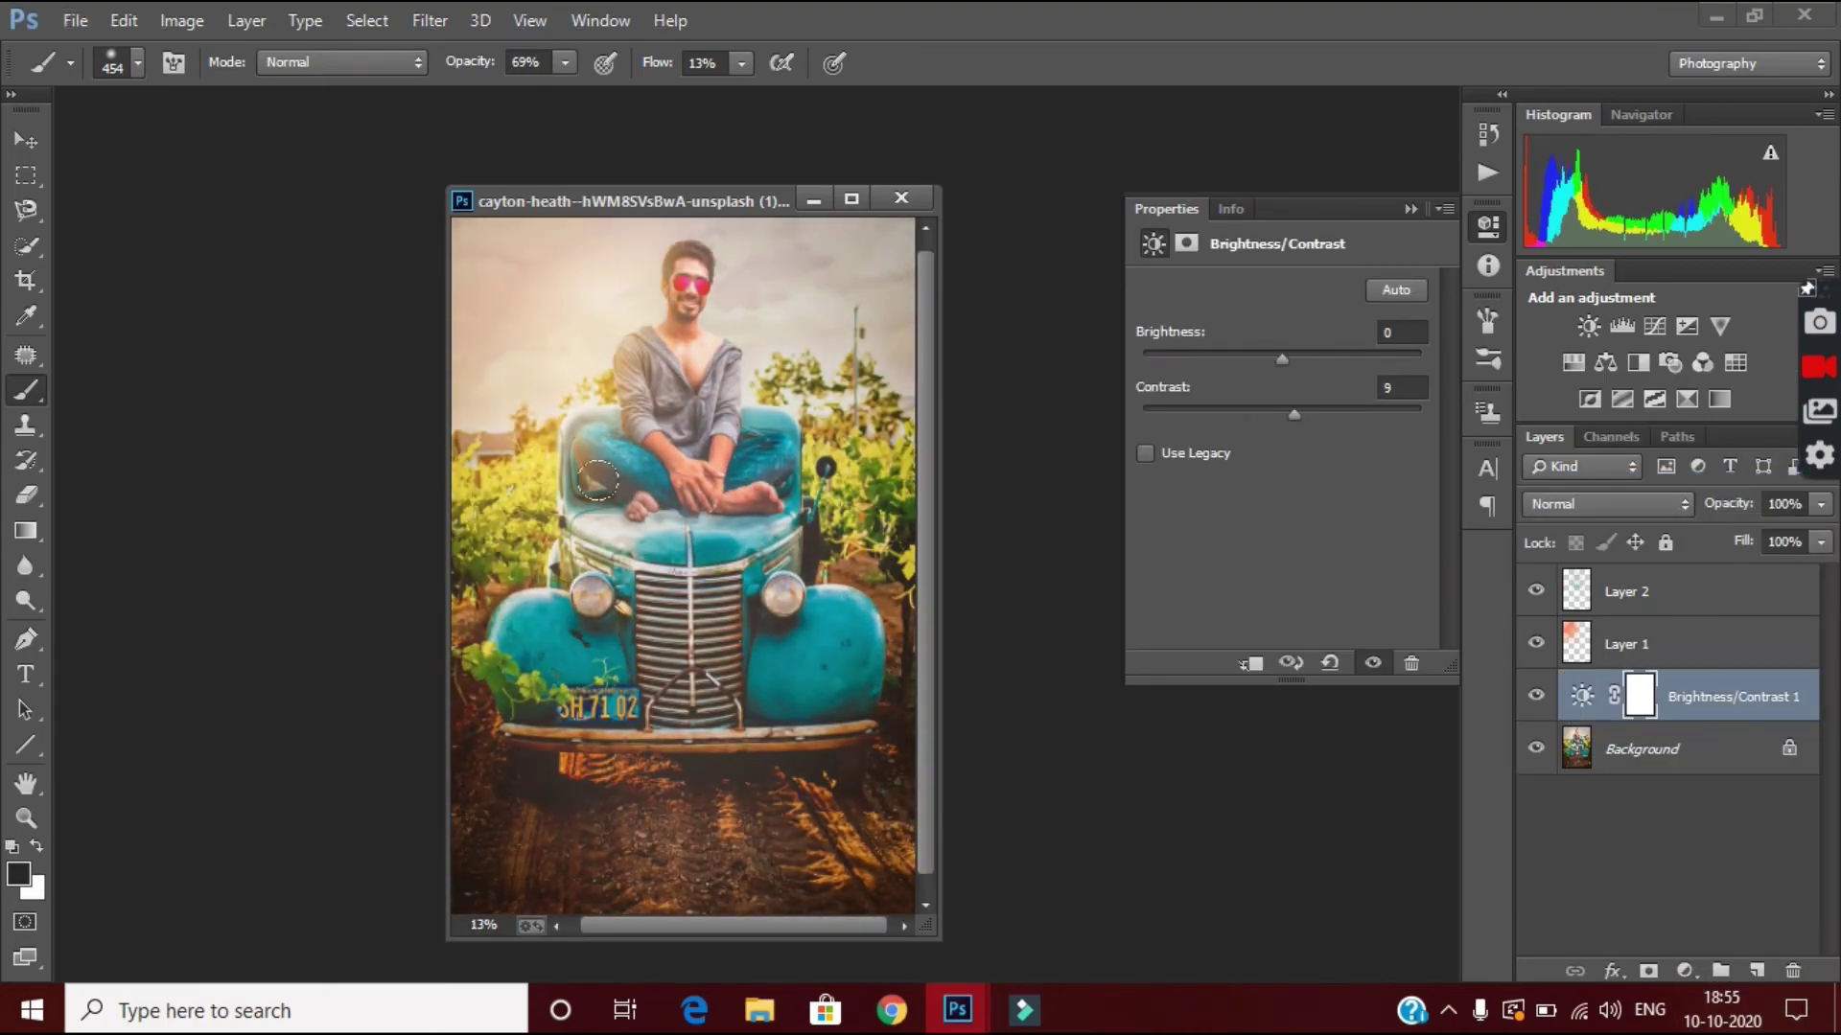
scroll(739, 307, "up", 5)
Add a skin-toned layer sampled with the Eyedropper at 49% opacity.
left_click(1757, 971)
key("i")
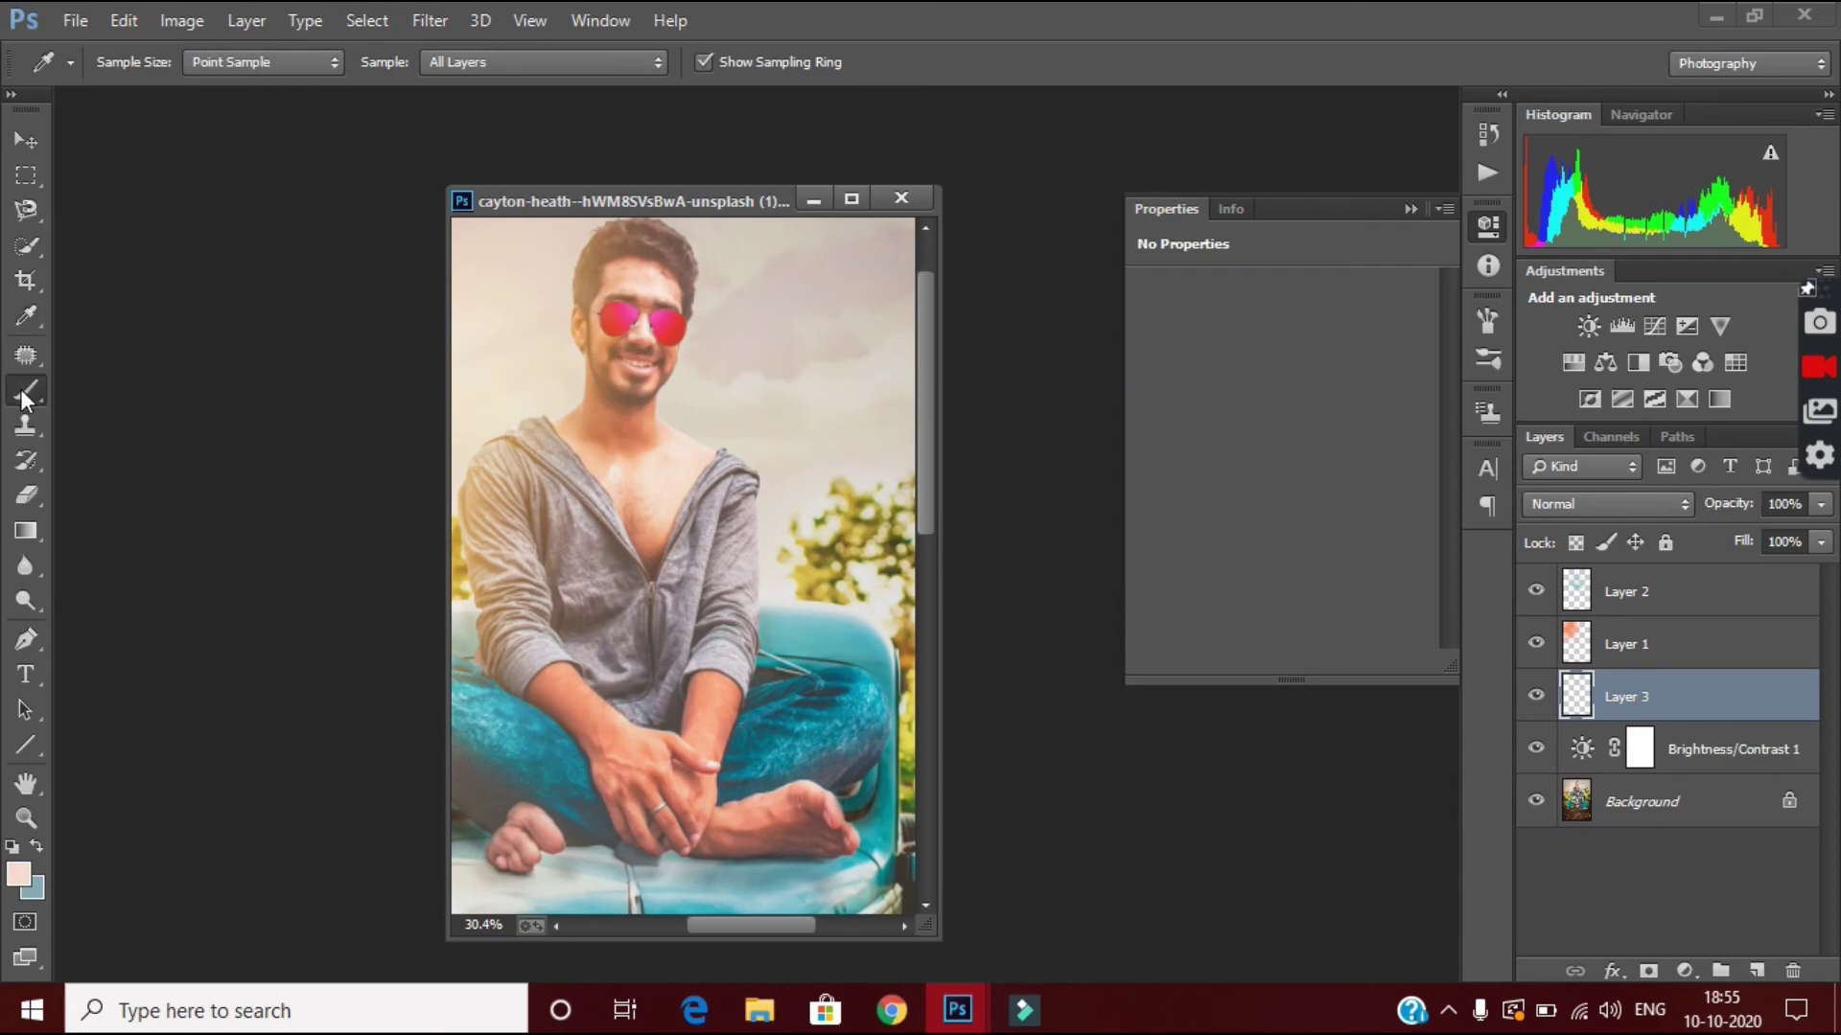
left_click(26, 393)
left_click(545, 62)
scroll(606, 754, "up", 3)
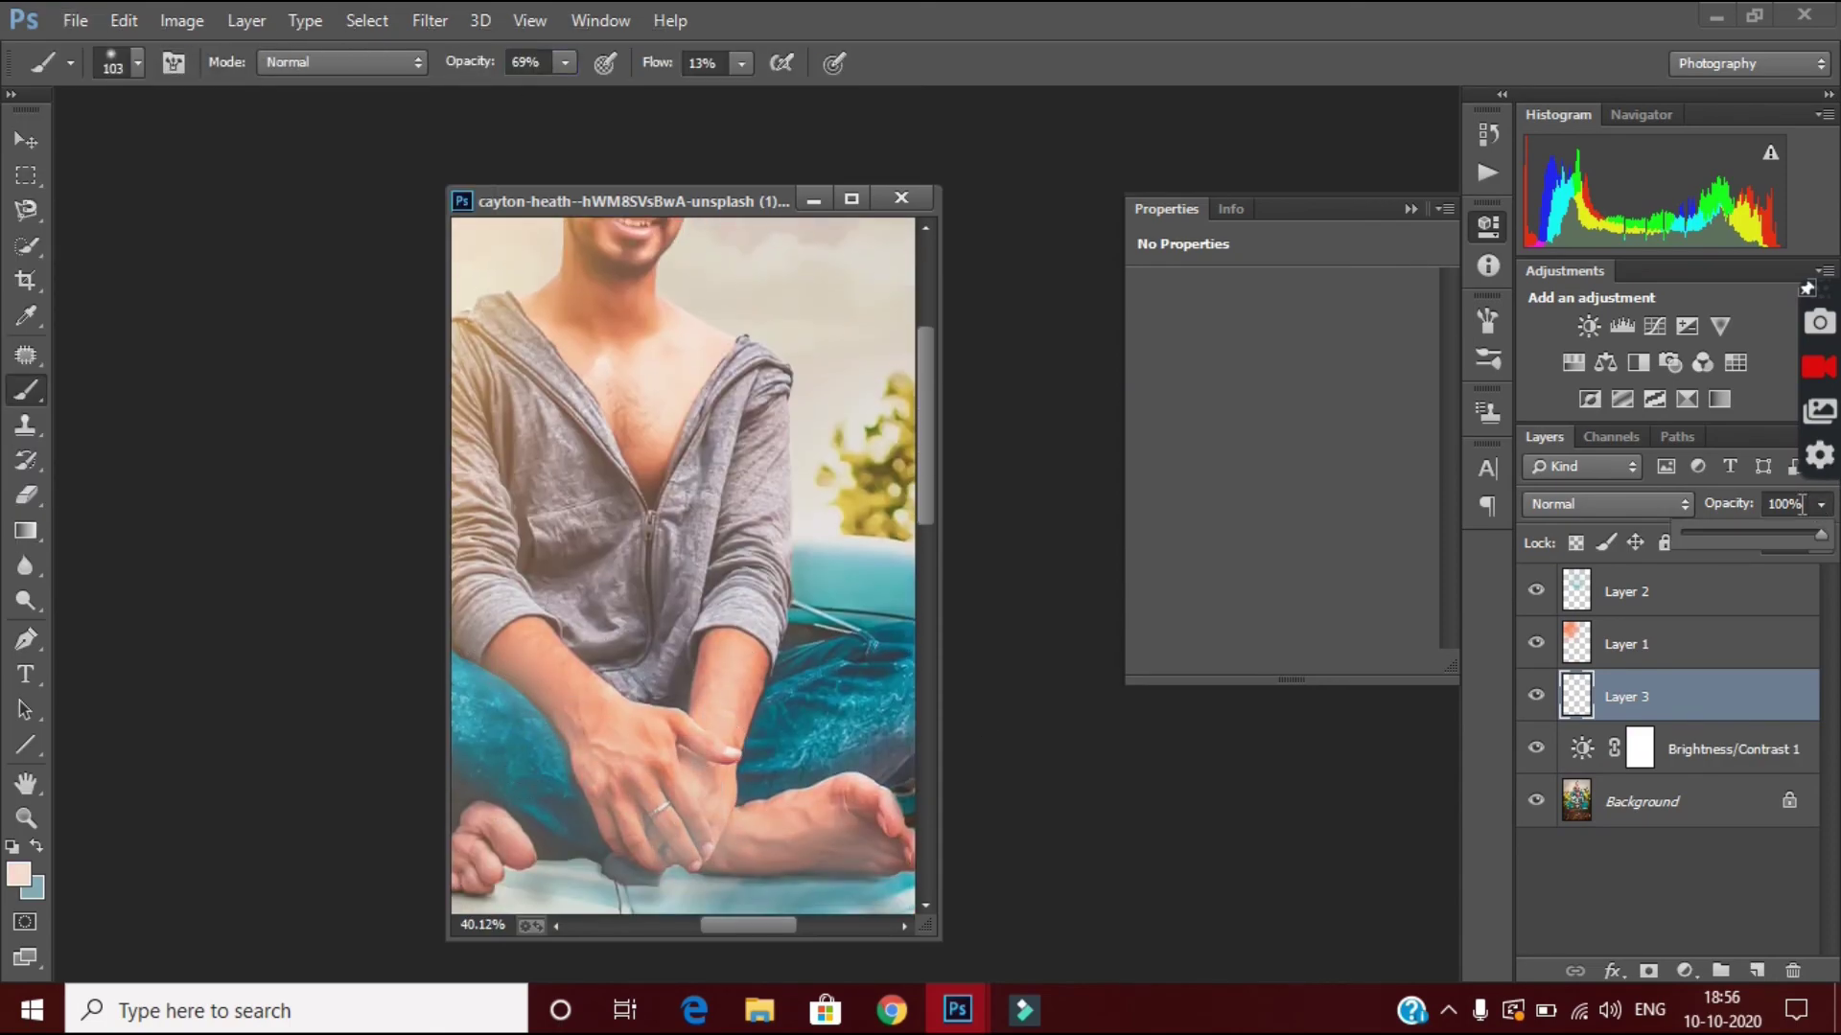
left_click_drag(1821, 534, 1751, 534)
Open the Camera Raw filter and close it without changes.
scroll(743, 652, "down", 5)
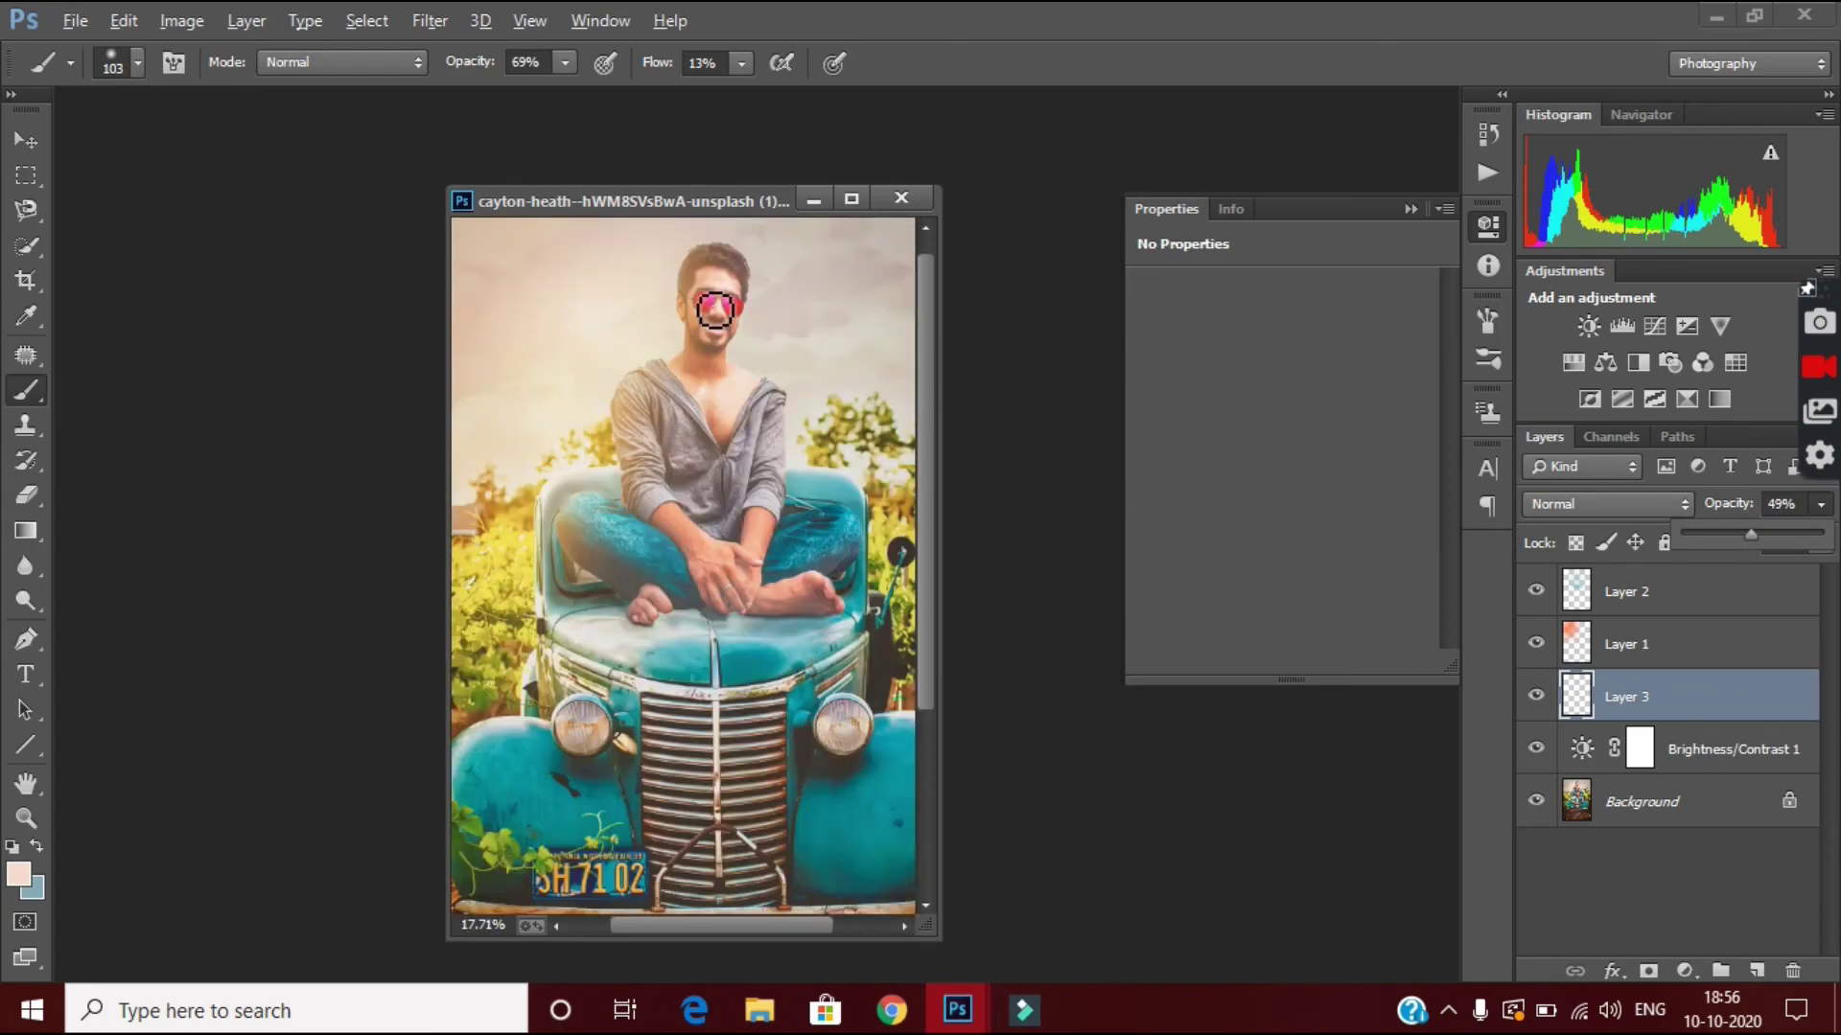
left_click(430, 20)
left_click(499, 176)
key("Escape")
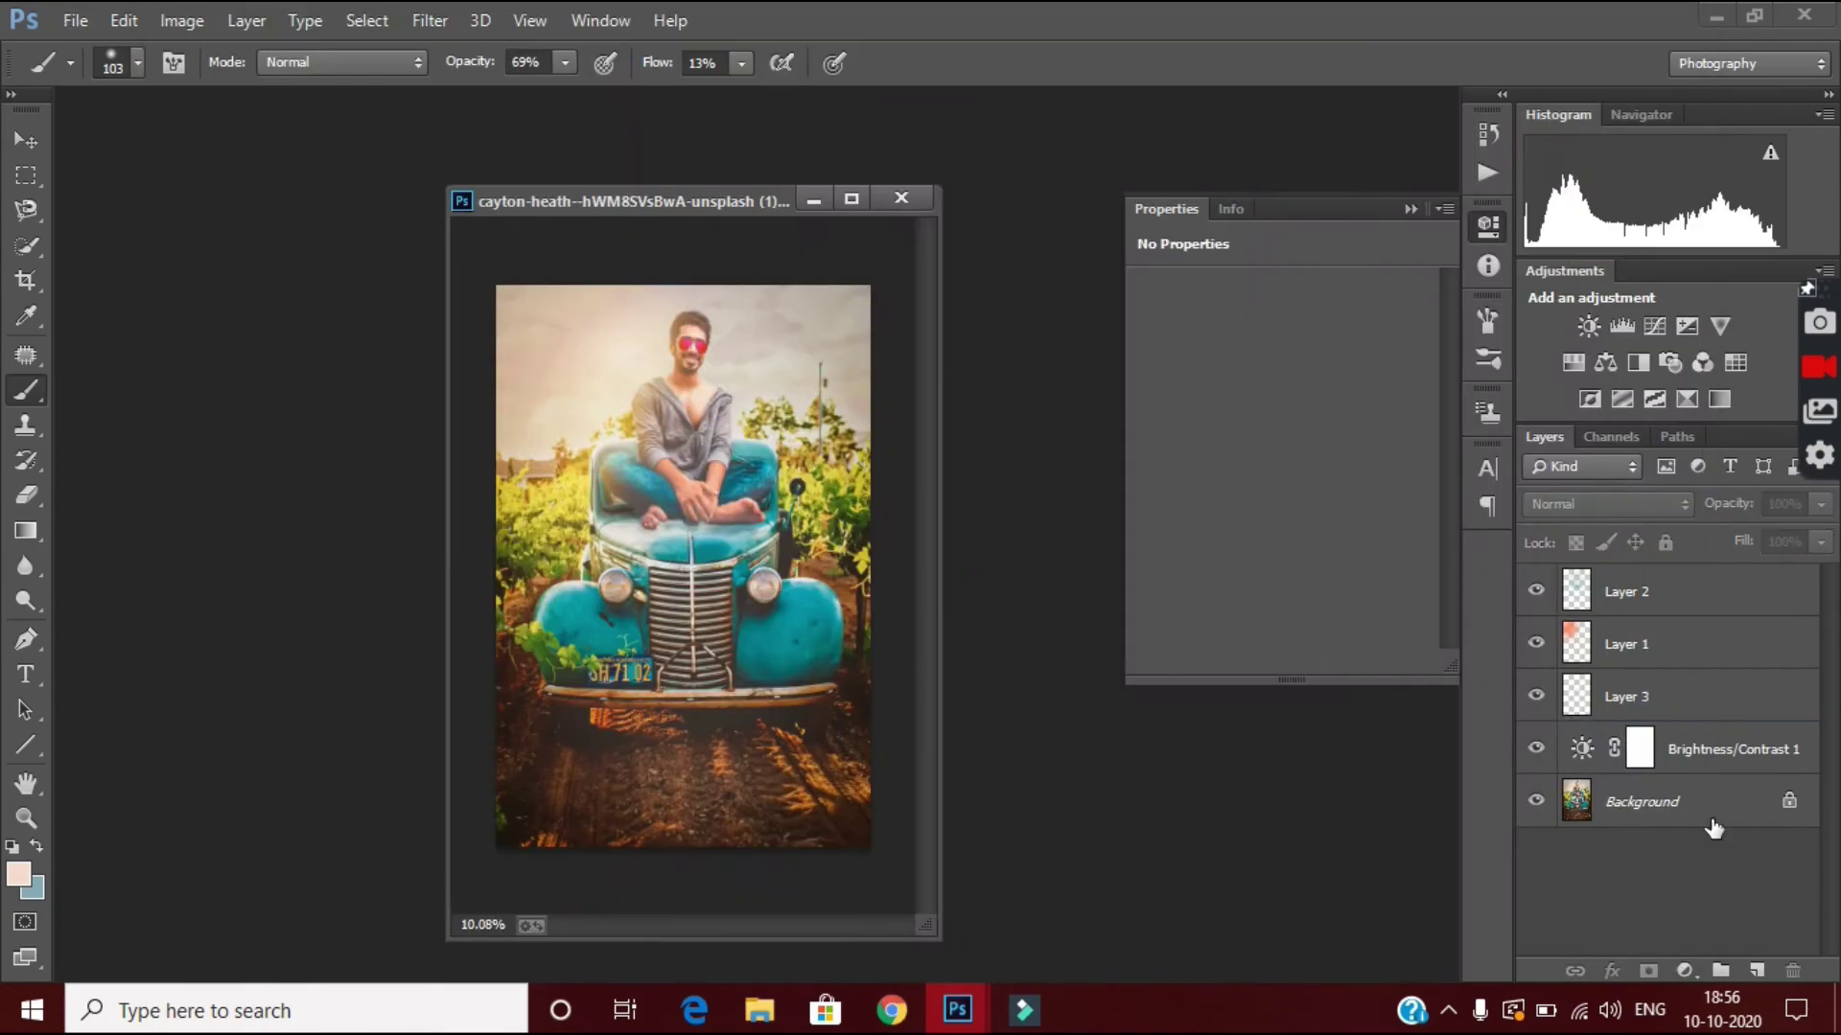
right_click(1522, 393)
Merge visible layers; in Camera Raw set shadows +14, contrast +5, highlights -23, raise blacks, add clarity.
left_click(1618, 706)
left_click(430, 21)
left_click(537, 176)
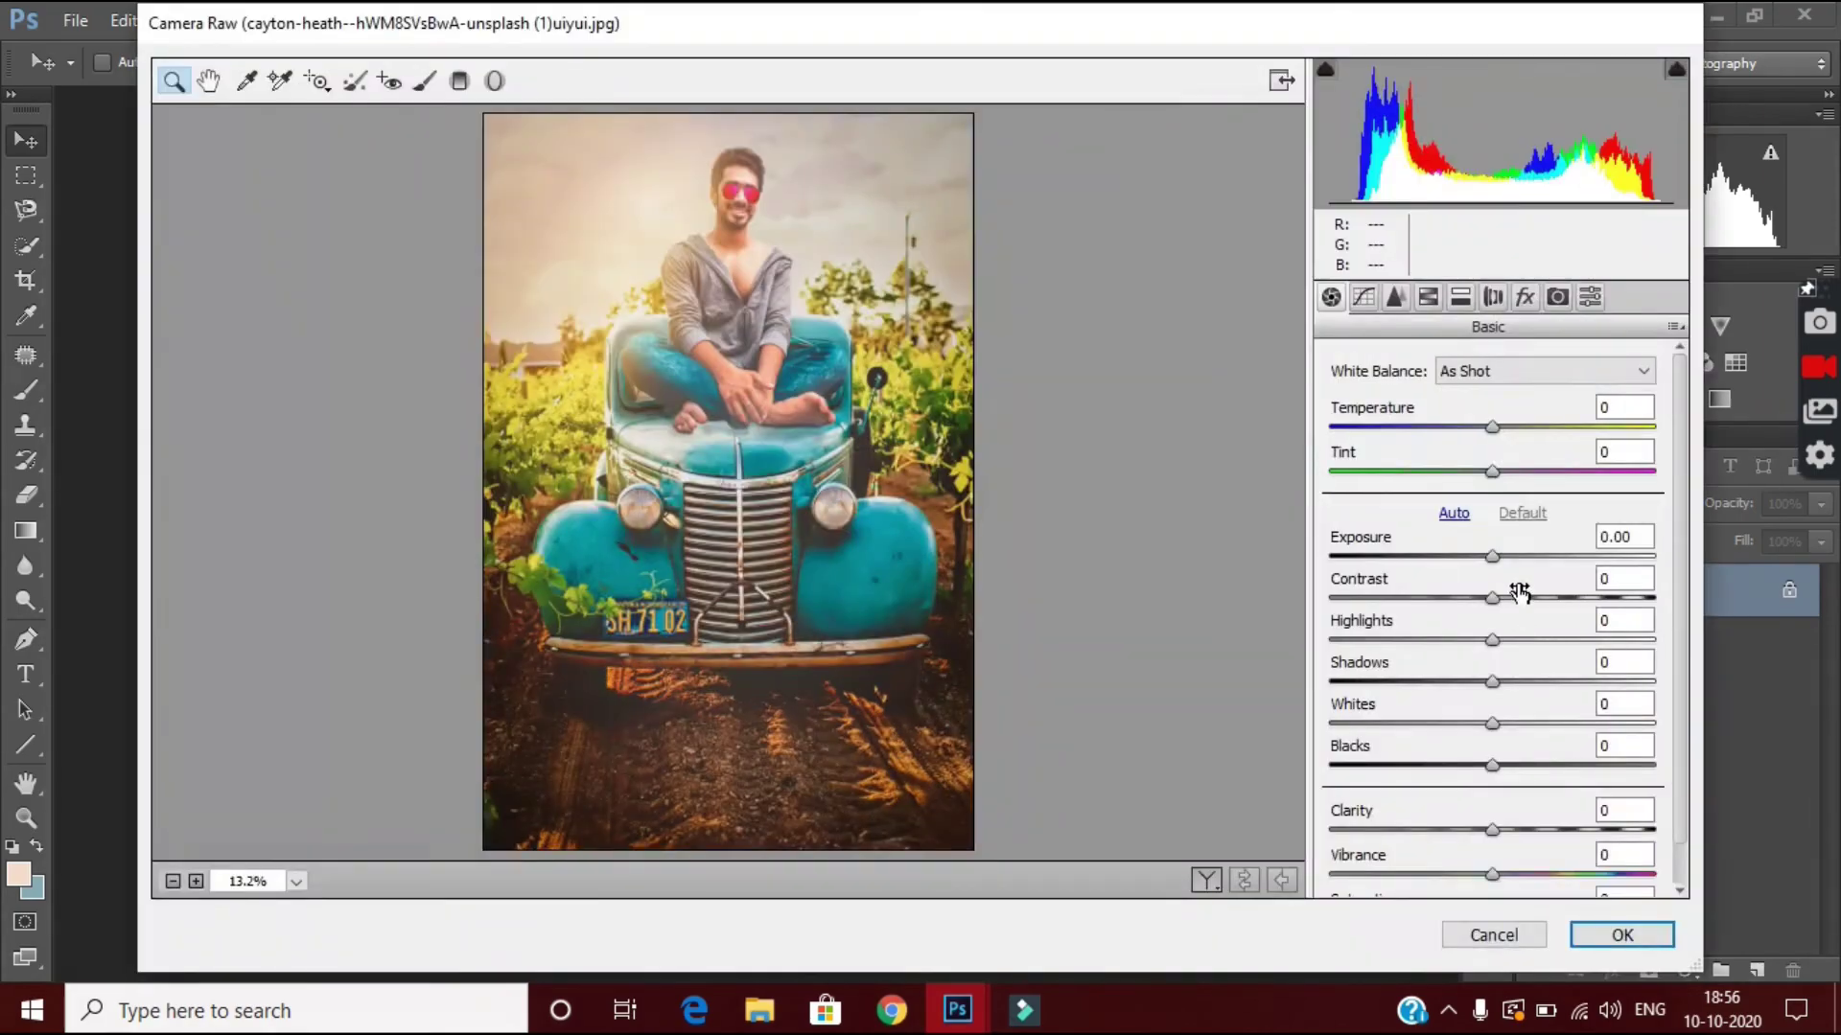
left_click_drag(1491, 426, 1485, 427)
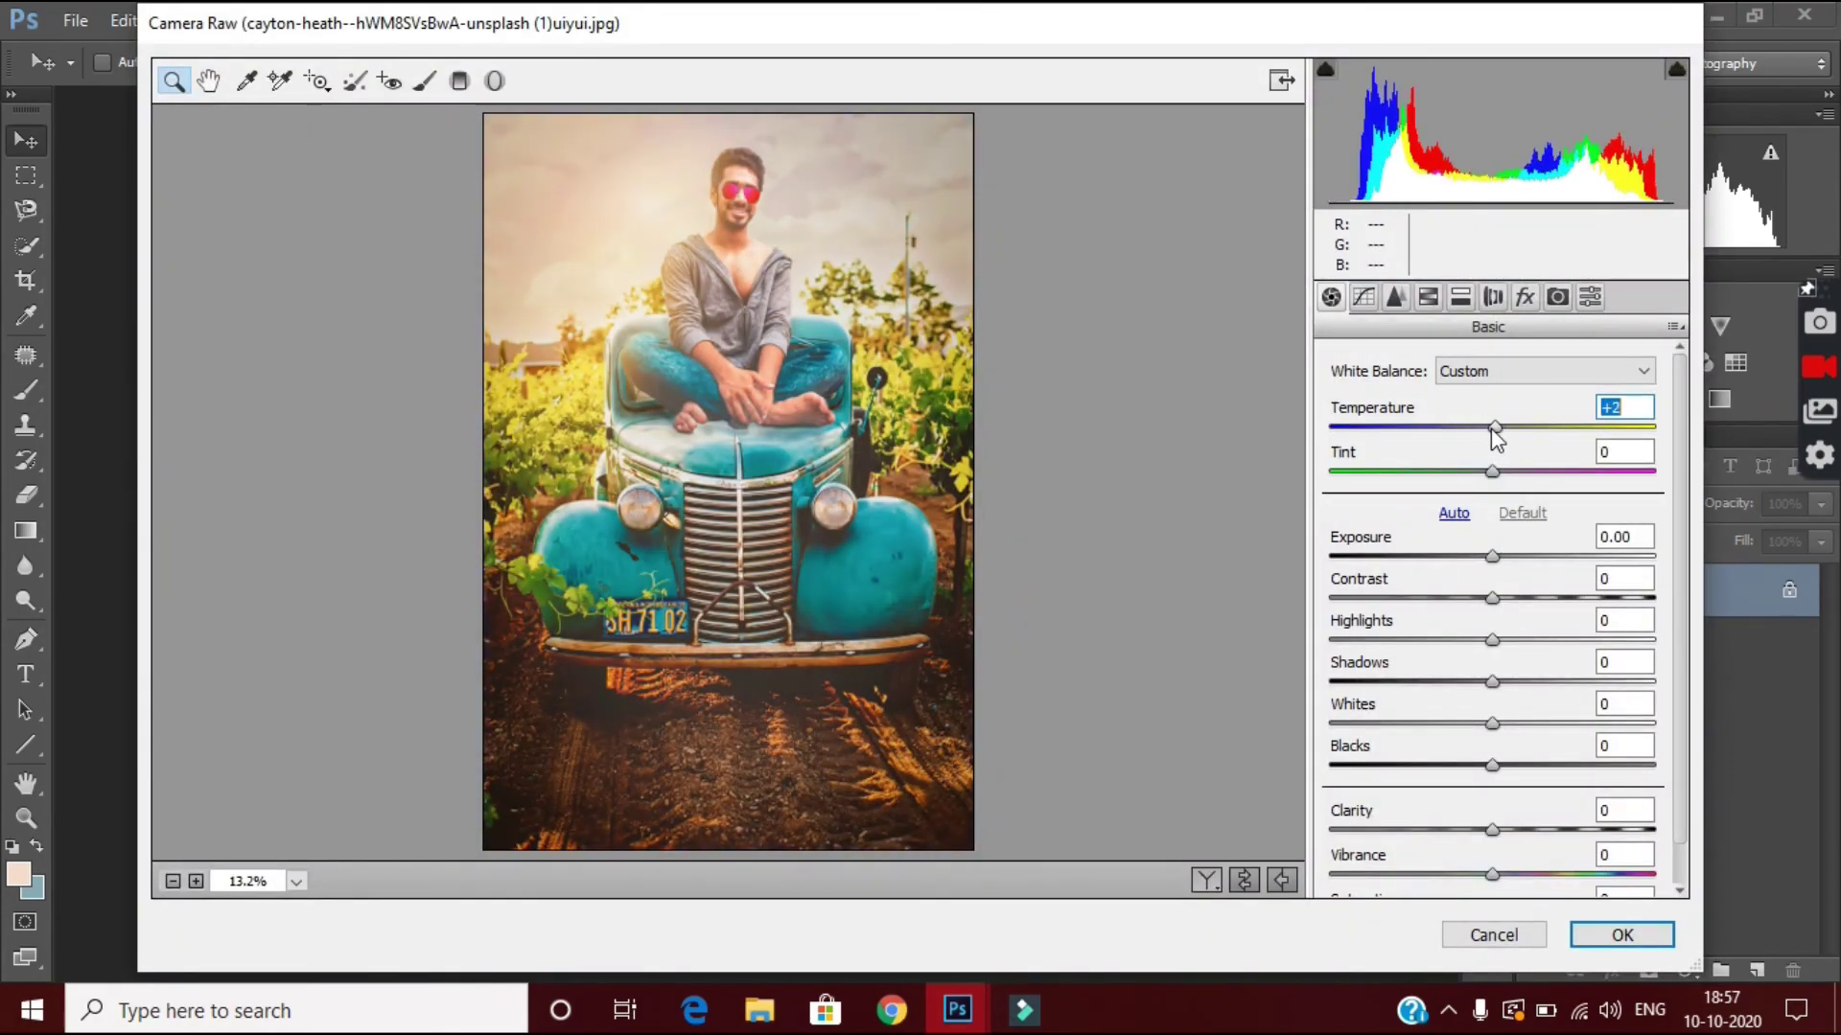
left_click_drag(1492, 682, 1515, 682)
left_click_drag(1492, 765, 1538, 765)
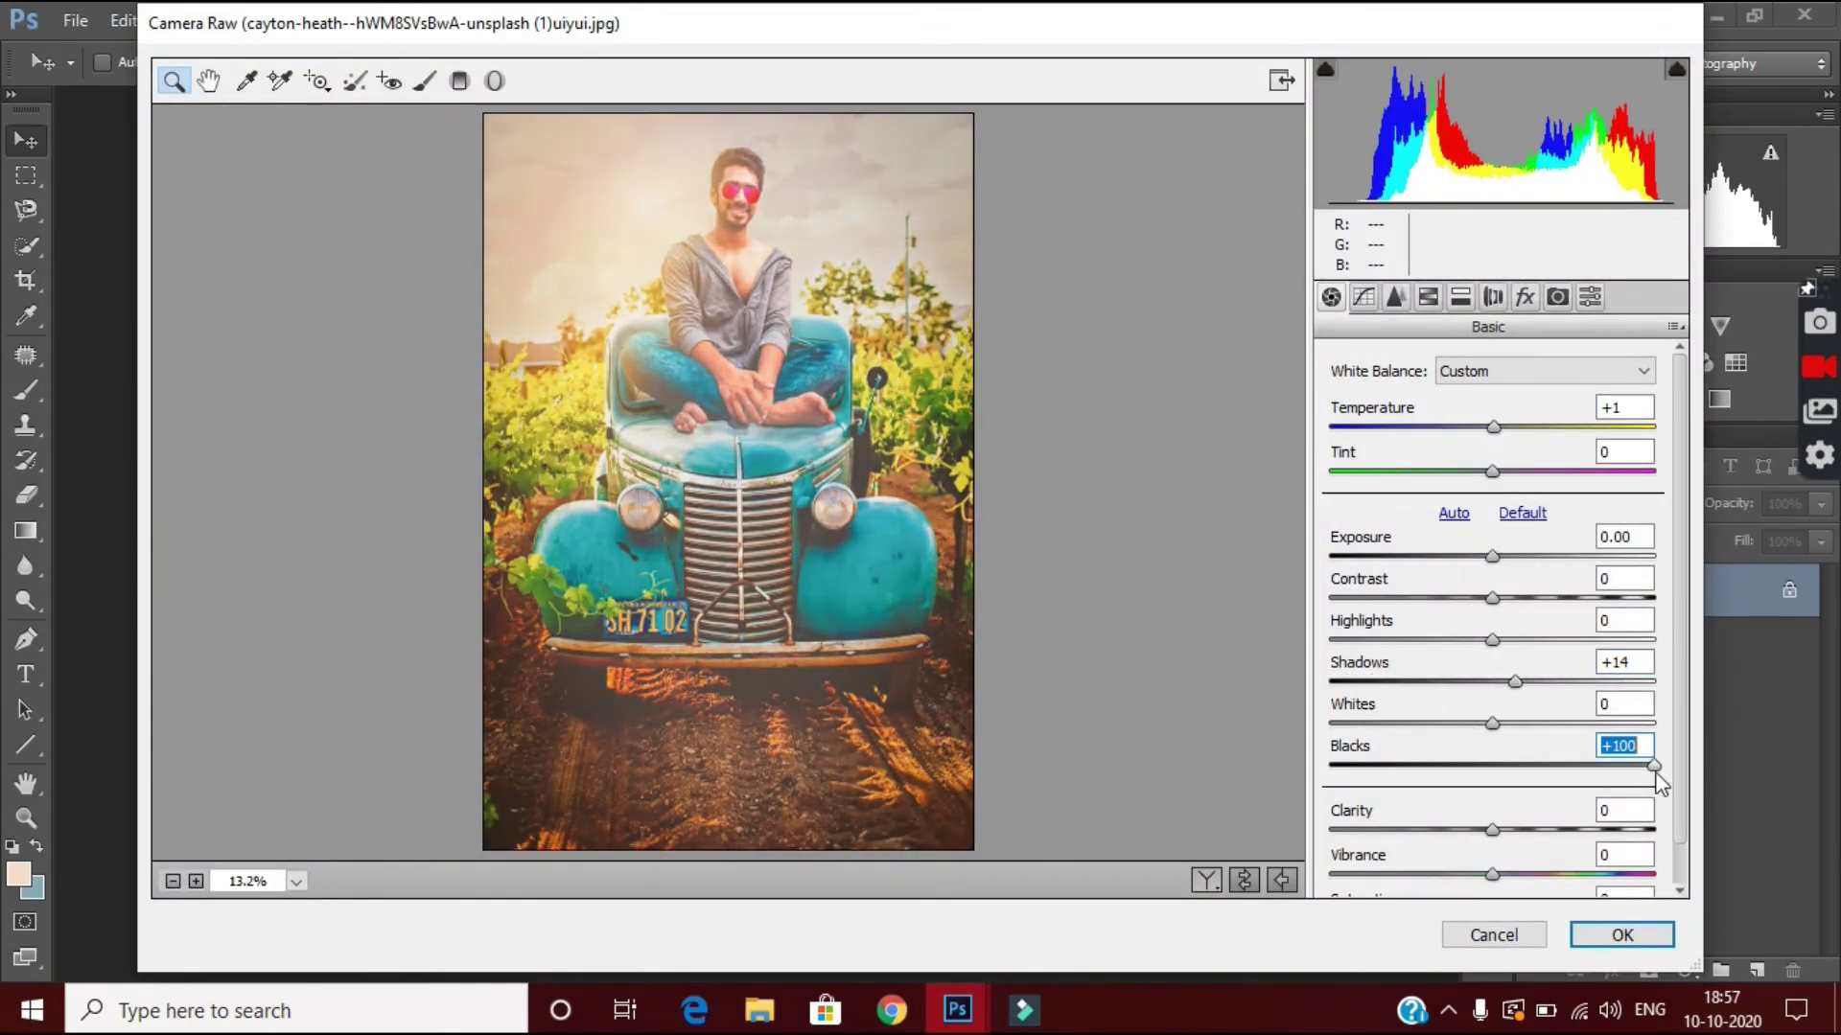
left_click_drag(1561, 831, 1507, 832)
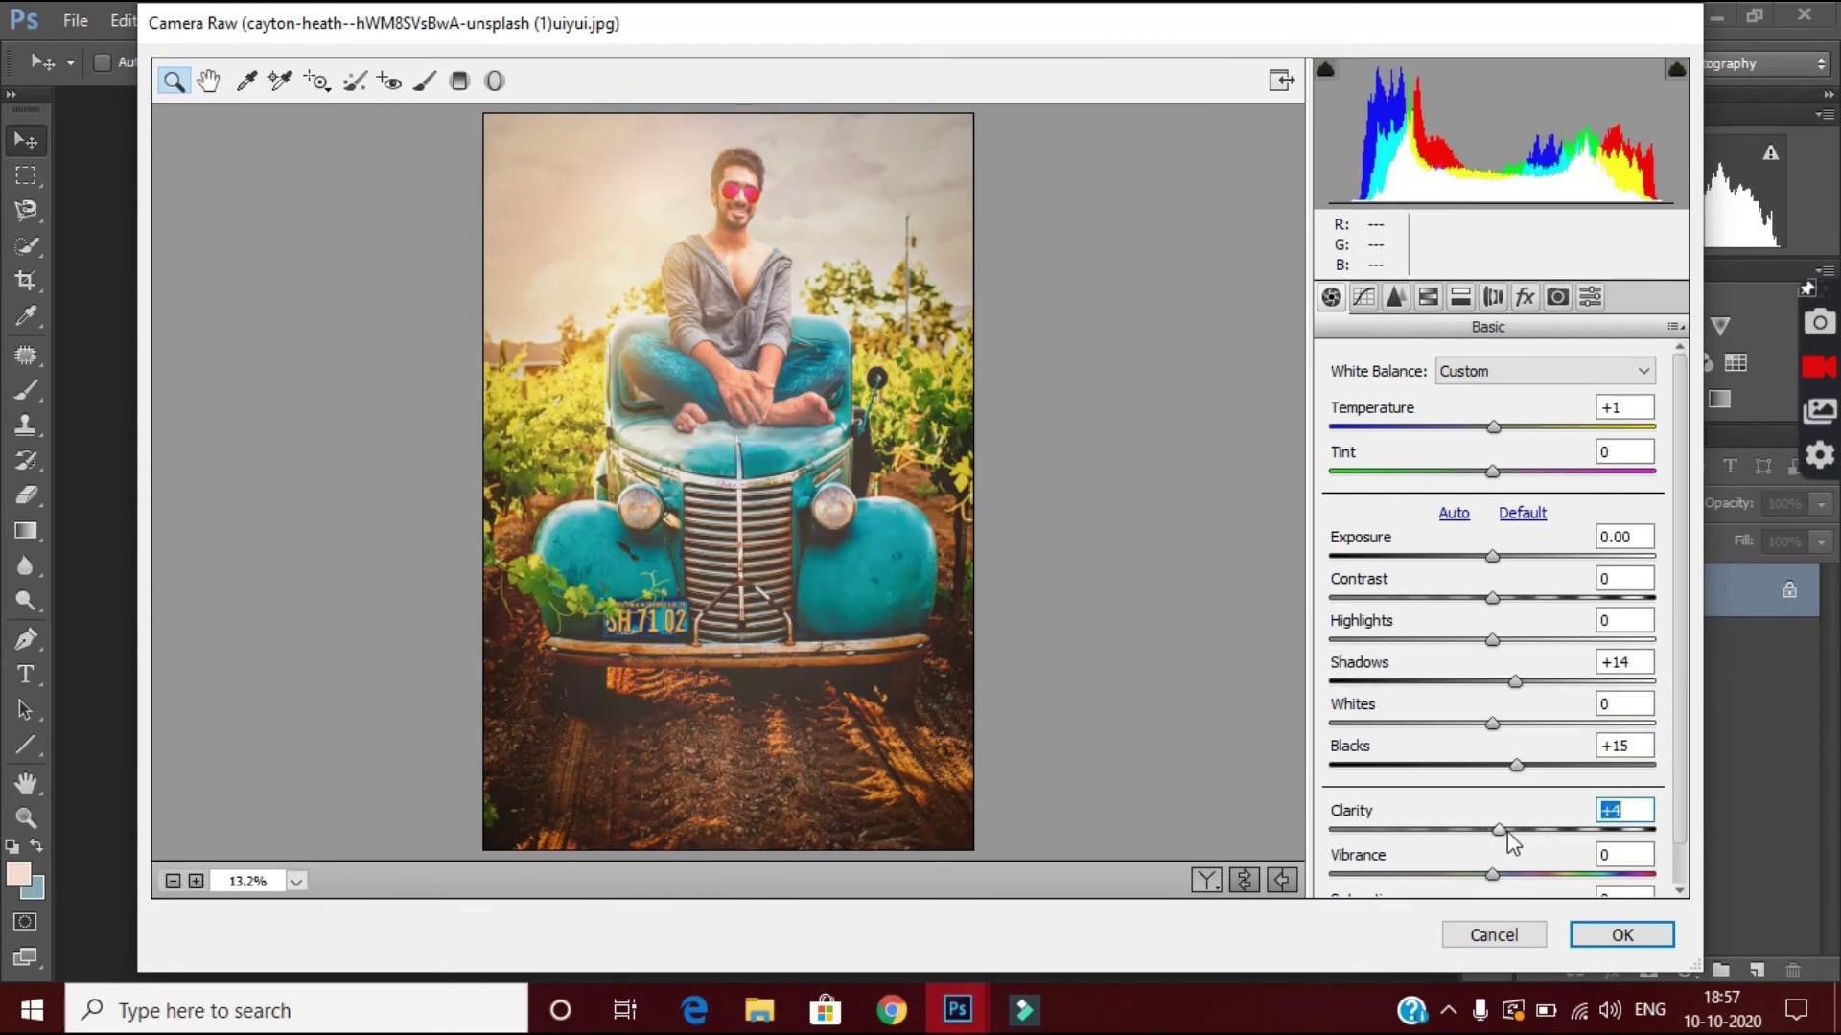
left_click_drag(1504, 597, 1500, 597)
left_click_drag(1491, 639, 1456, 639)
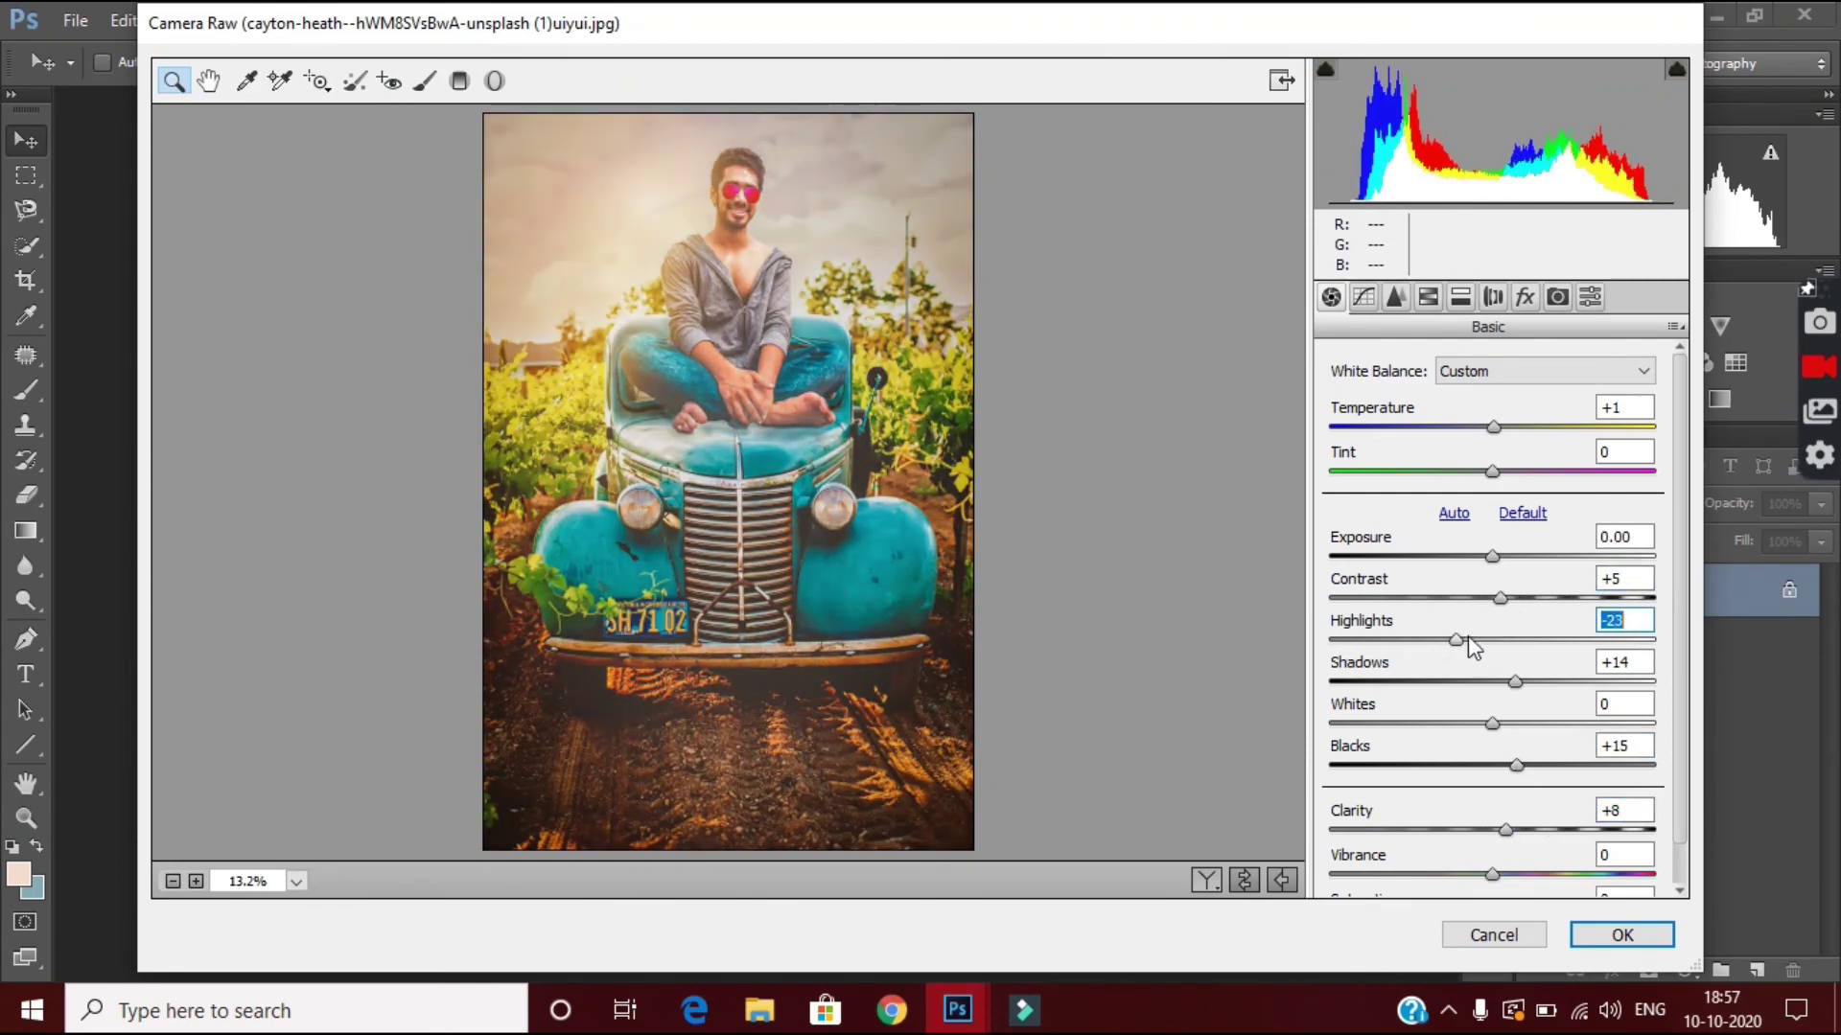
Check Split Toning, then mute and darken the oranges in the HSL panel.
left_click(1396, 297)
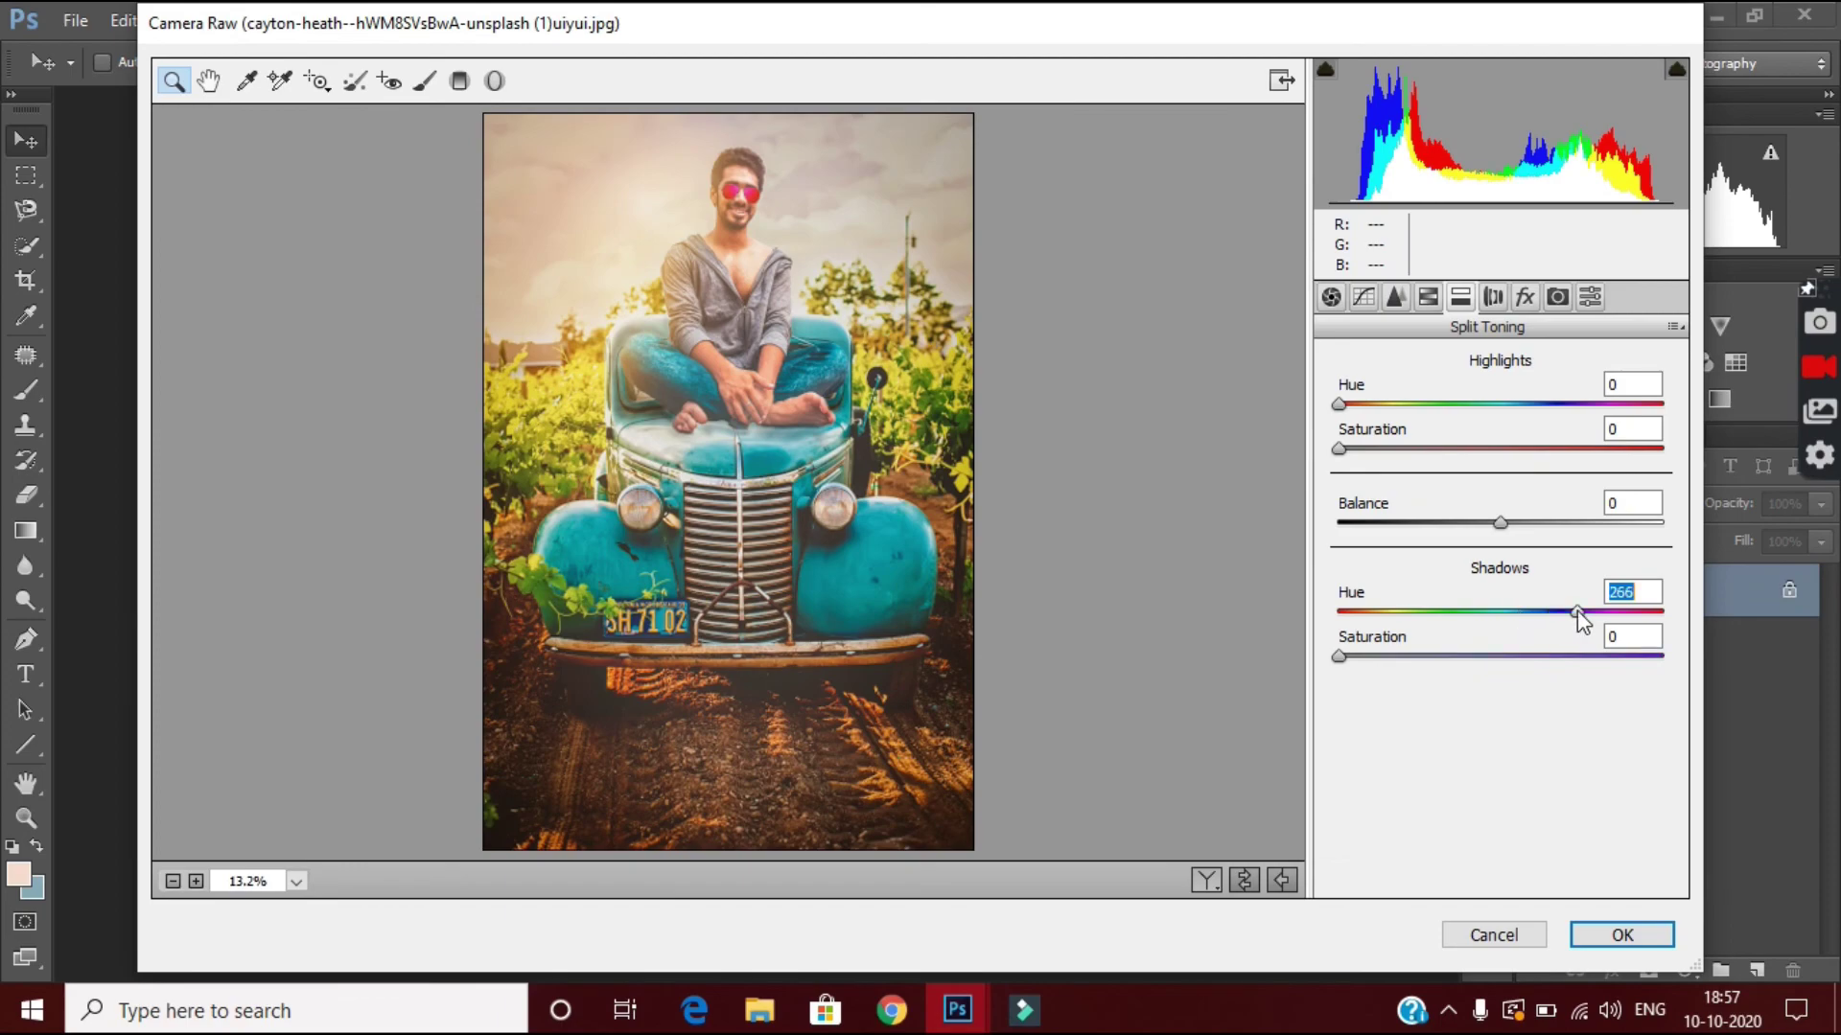
left_click(1429, 297)
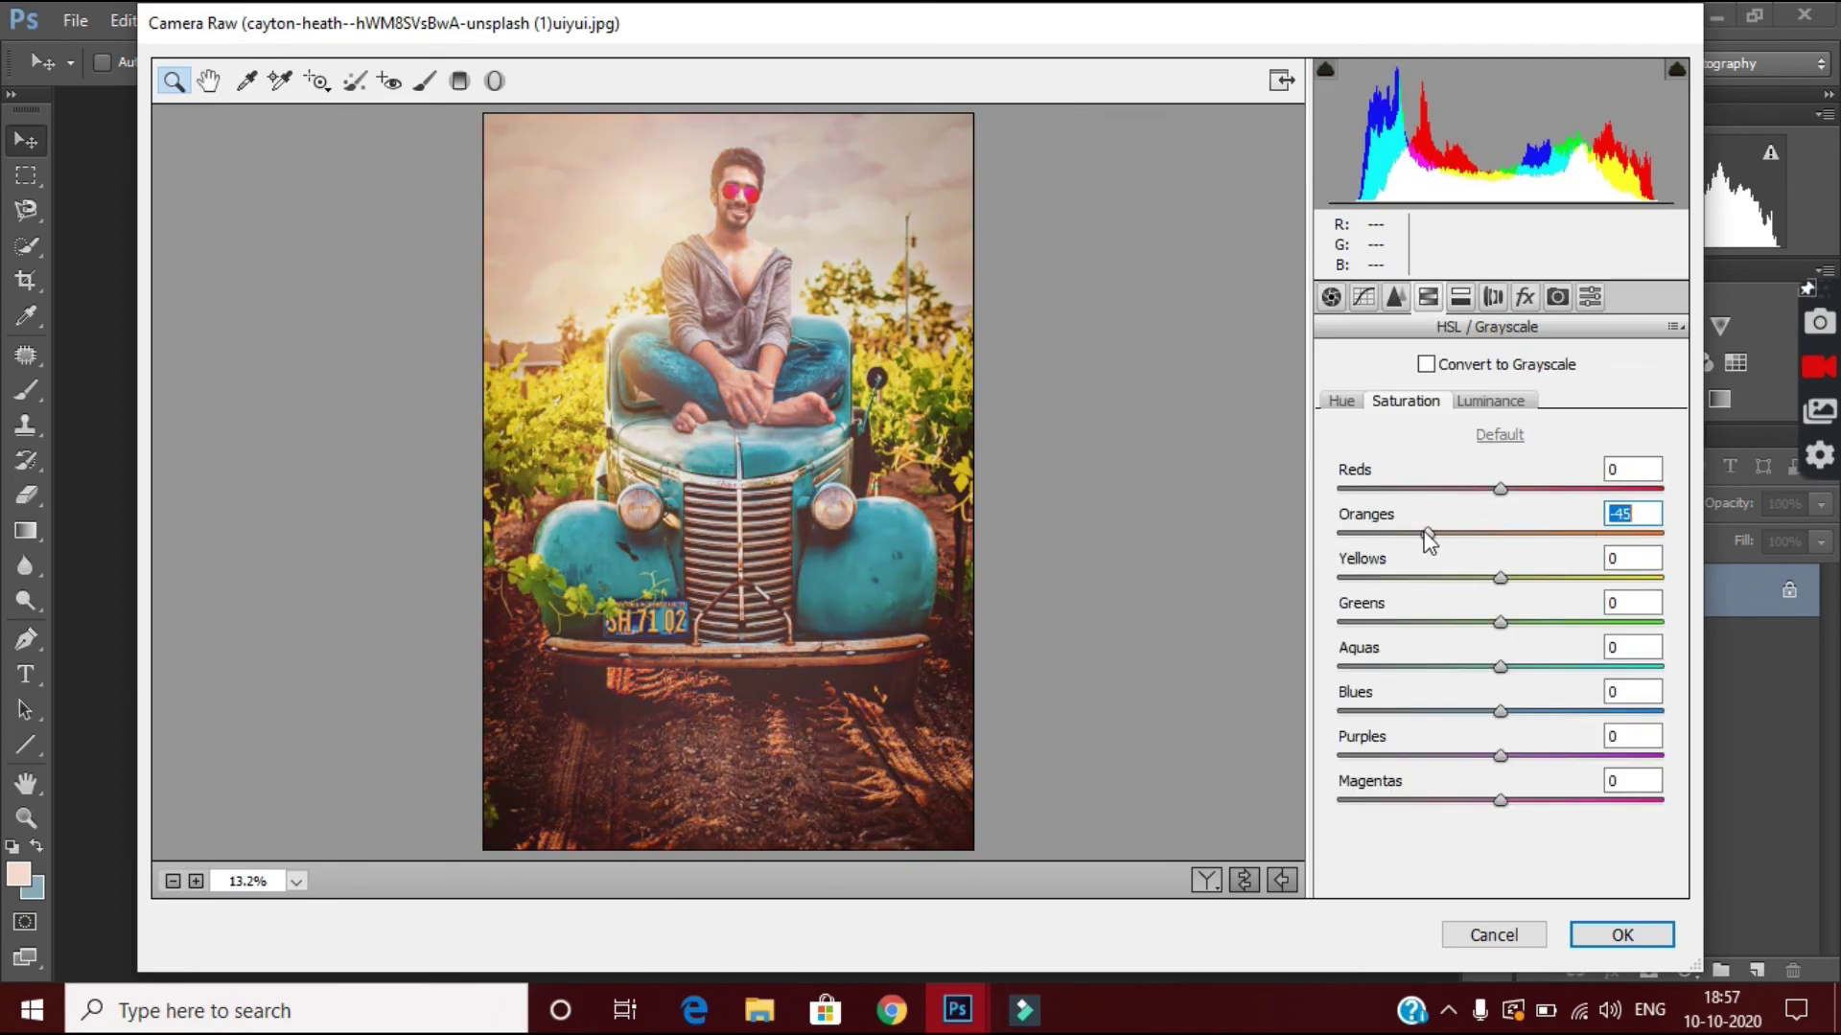
left_click(1519, 522)
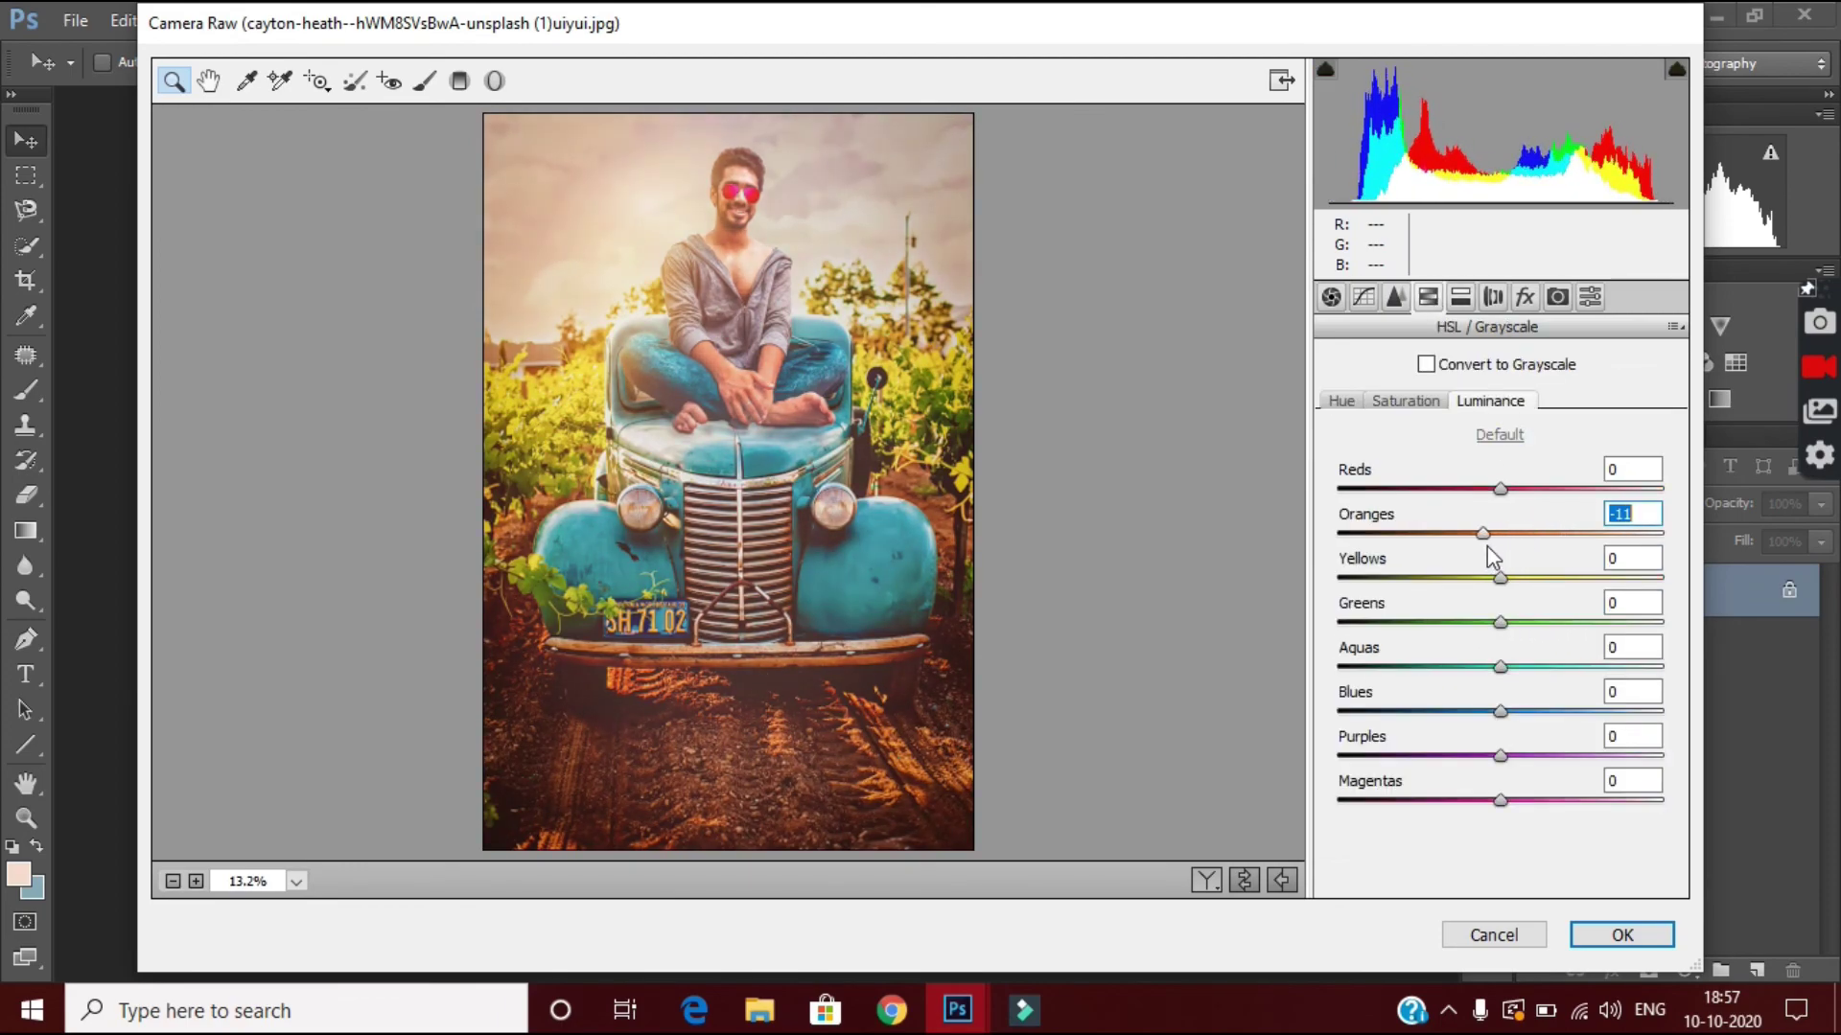